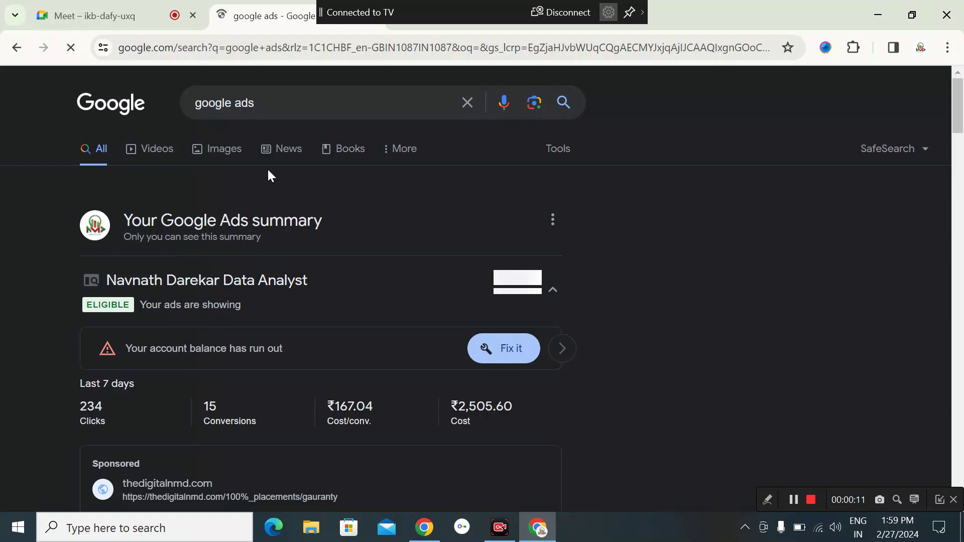
# Open ads.google.com/home from the organic Google Ads result in the 'google ads' search results
pyautogui.scroll(-5, 266, 133)
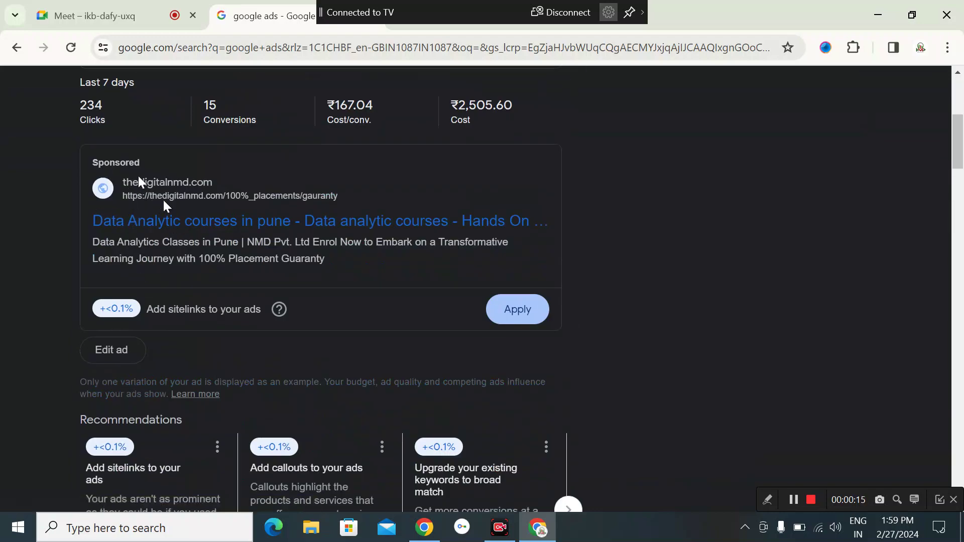
pyautogui.scroll(-10, 169, 191)
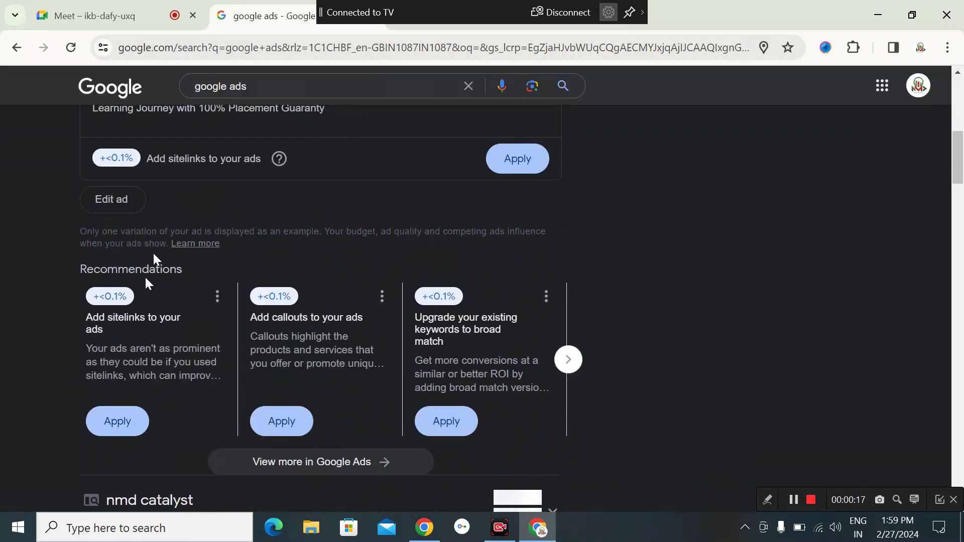
pyautogui.scroll(-7, 145, 287)
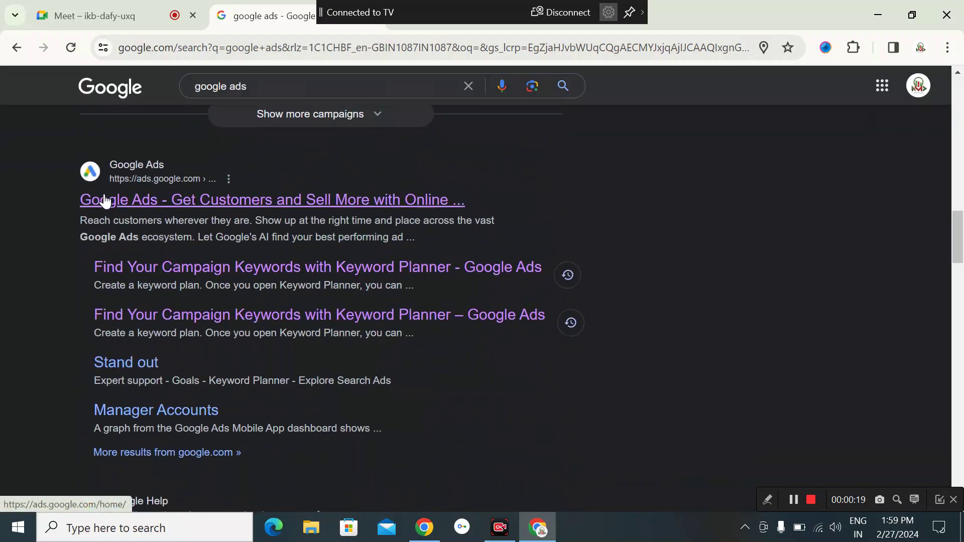
pyautogui.click(105, 201)
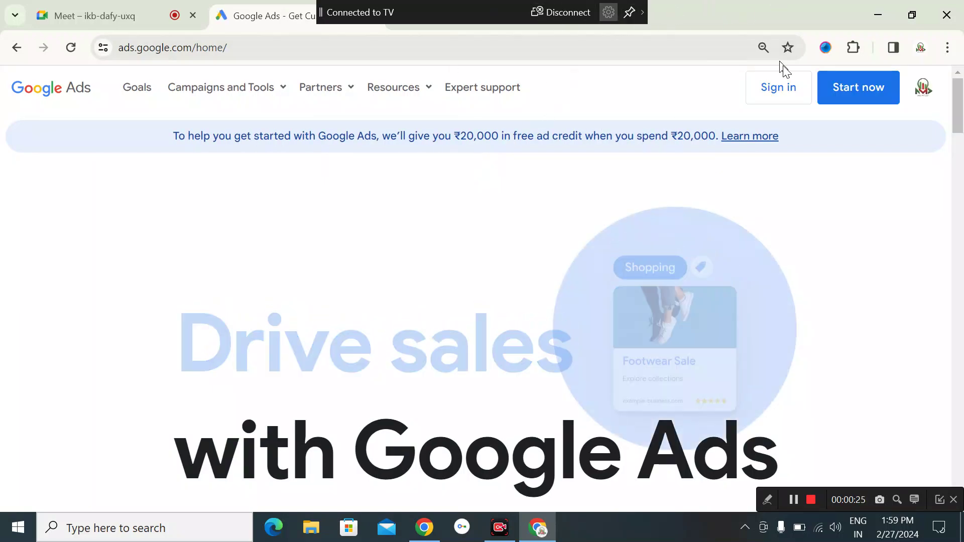
# Sign in to Google Ads and choose New Google Ads Account from the account list
pyautogui.click(776, 90)
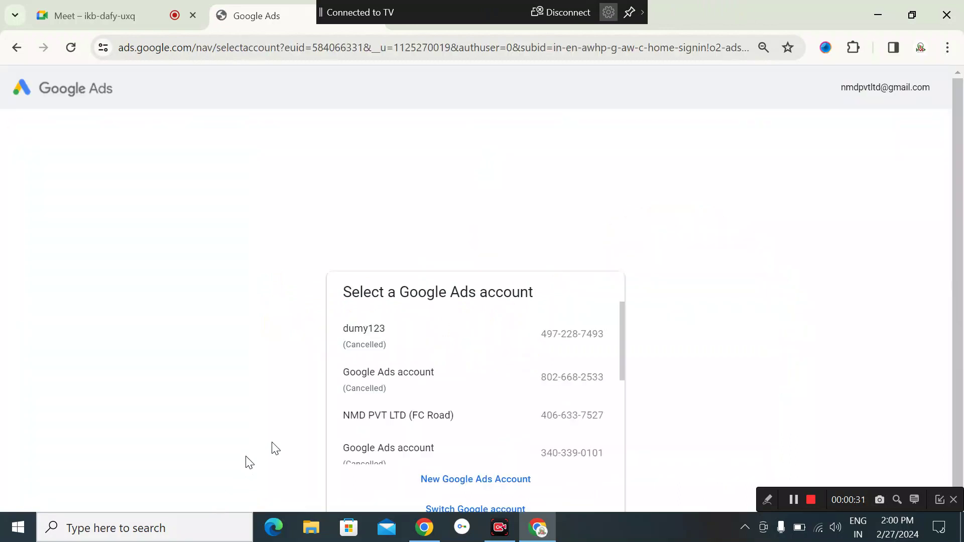
pyautogui.scroll(-2, 381, 395)
pyautogui.scroll(-3, 380, 393)
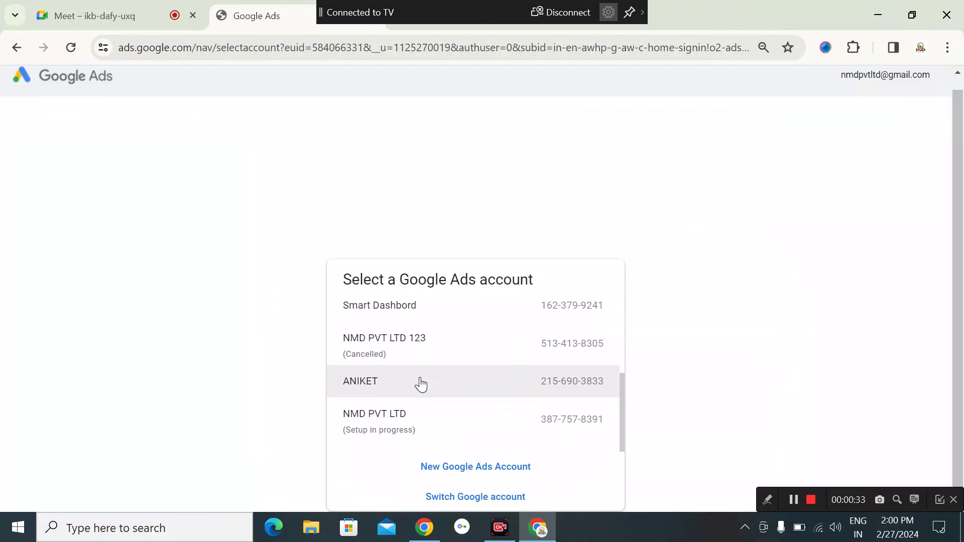
pyautogui.scroll(5, 421, 379)
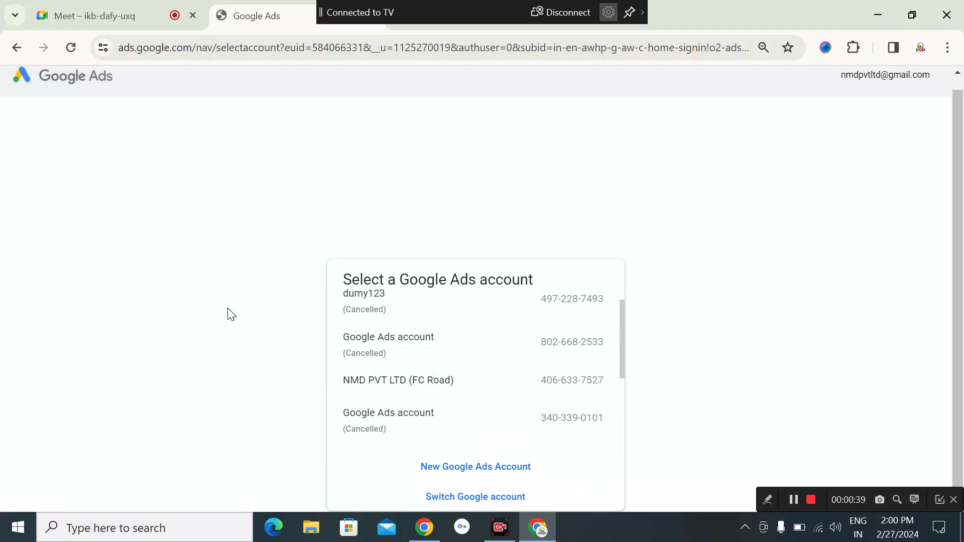
pyautogui.scroll(-4, 359, 331)
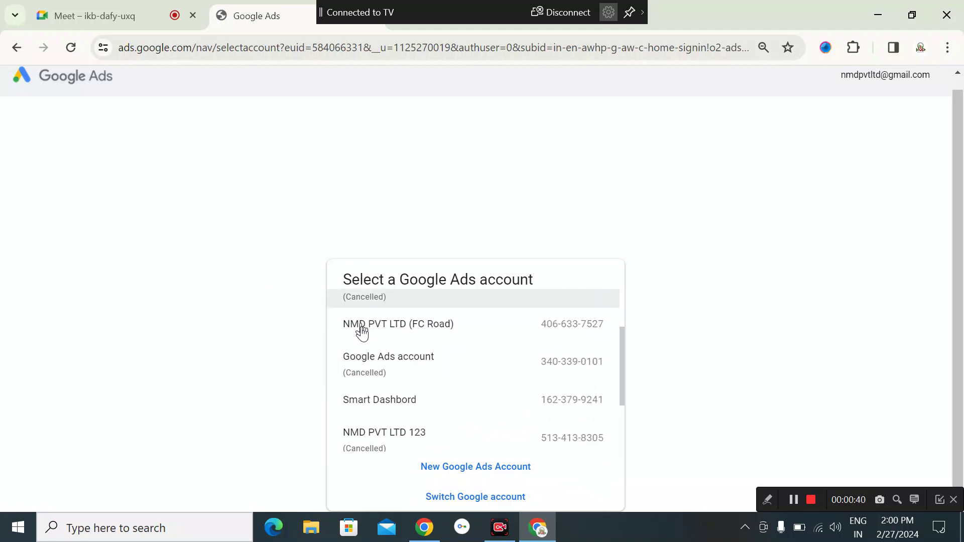
pyautogui.click(468, 474)
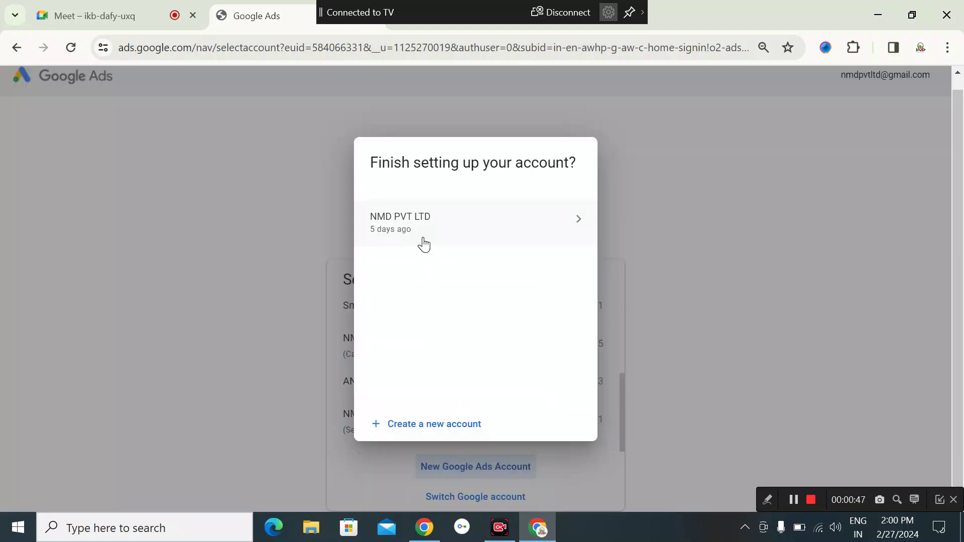
# Choose Create a new account, briefly check the Meet tab, then return to the signup page
pyautogui.click(430, 431)
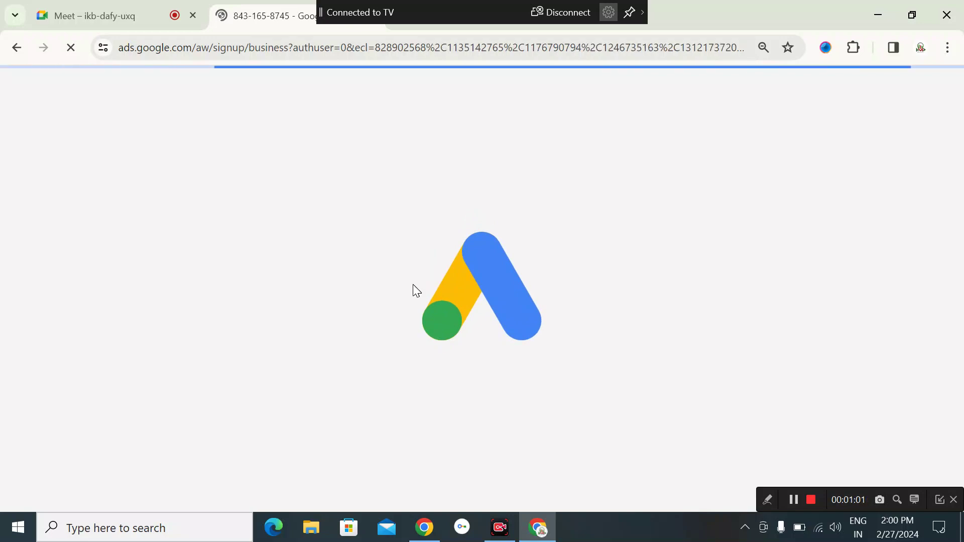
pyautogui.click(112, 15)
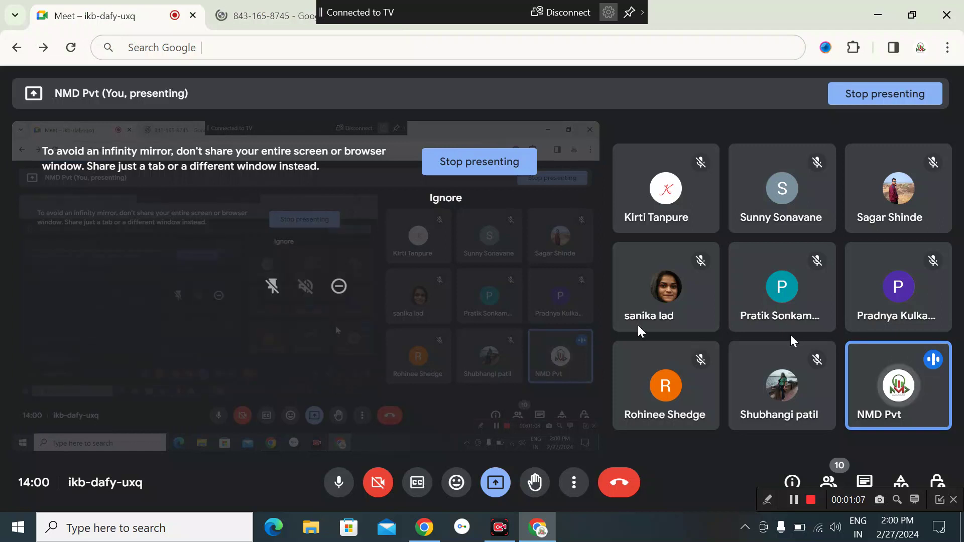
pyautogui.moveTo(914, 263)
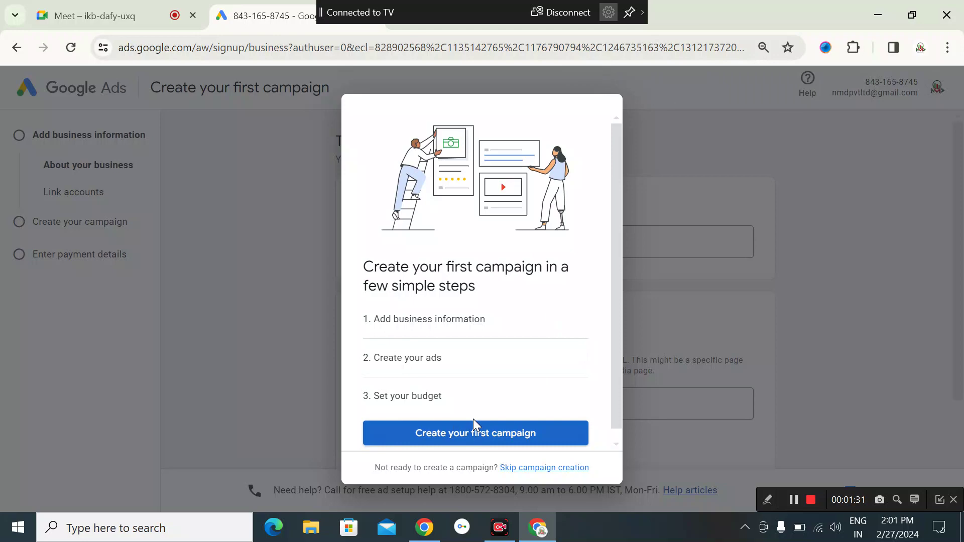
# Create the account without a campaign, decline expert guidance, and submit India Time and Indian Rupee
pyautogui.click(449, 432)
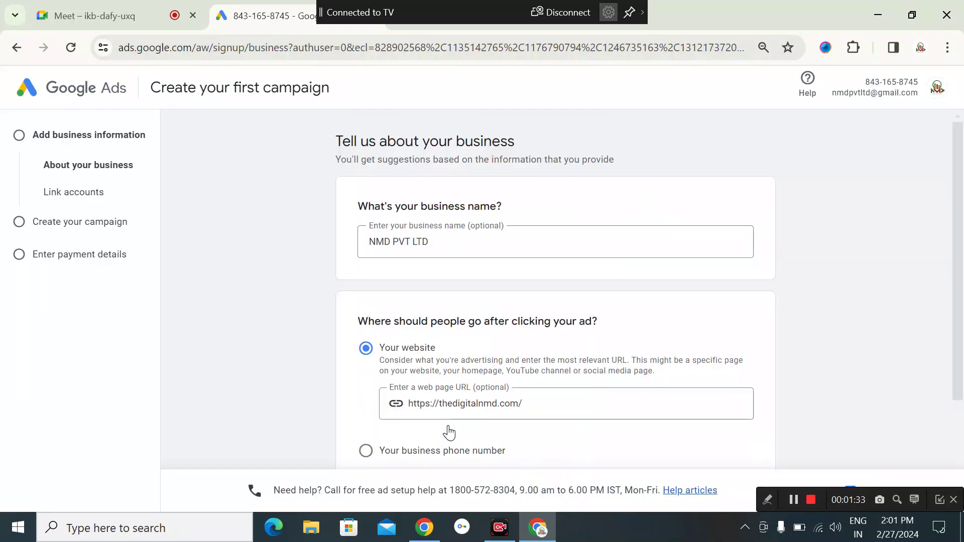
pyautogui.scroll(-3, 608, 379)
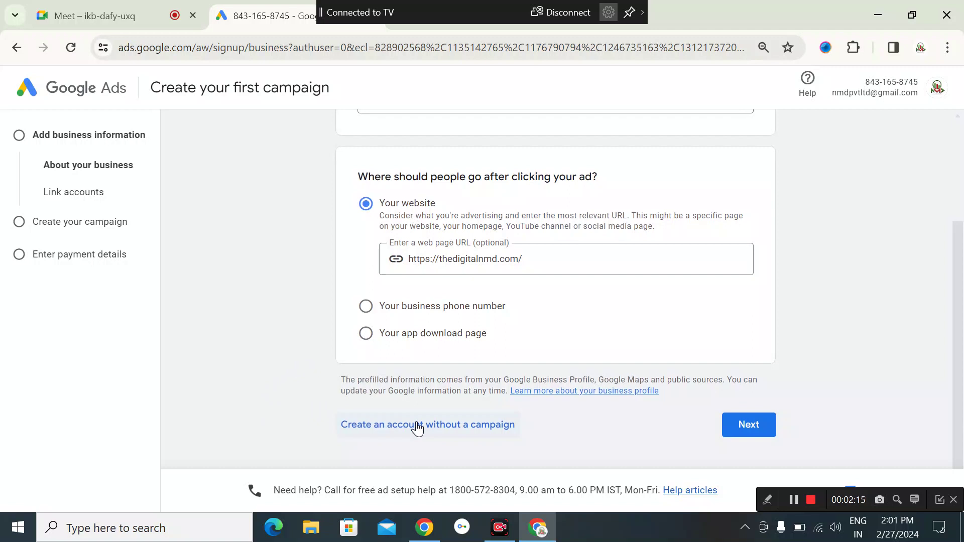
pyautogui.click(476, 428)
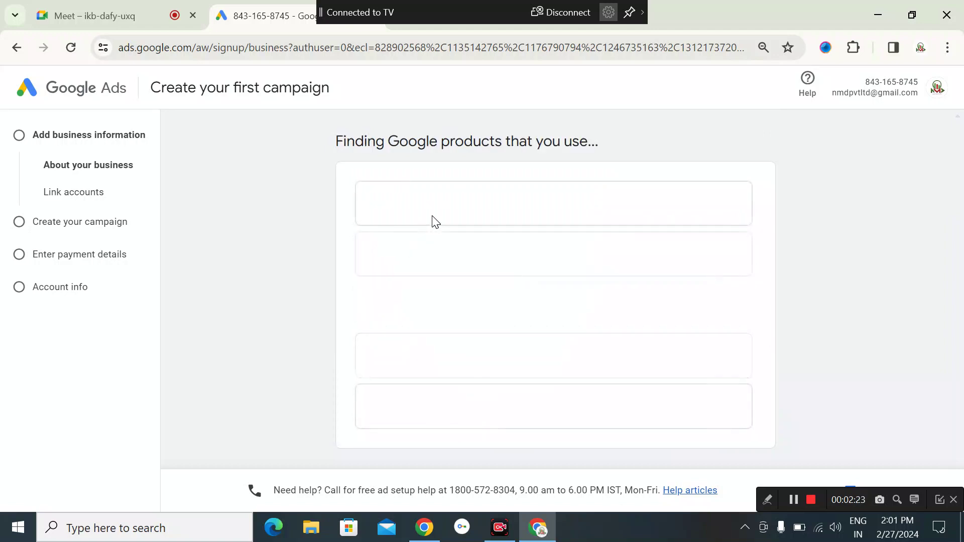
pyautogui.scroll(-3, 456, 292)
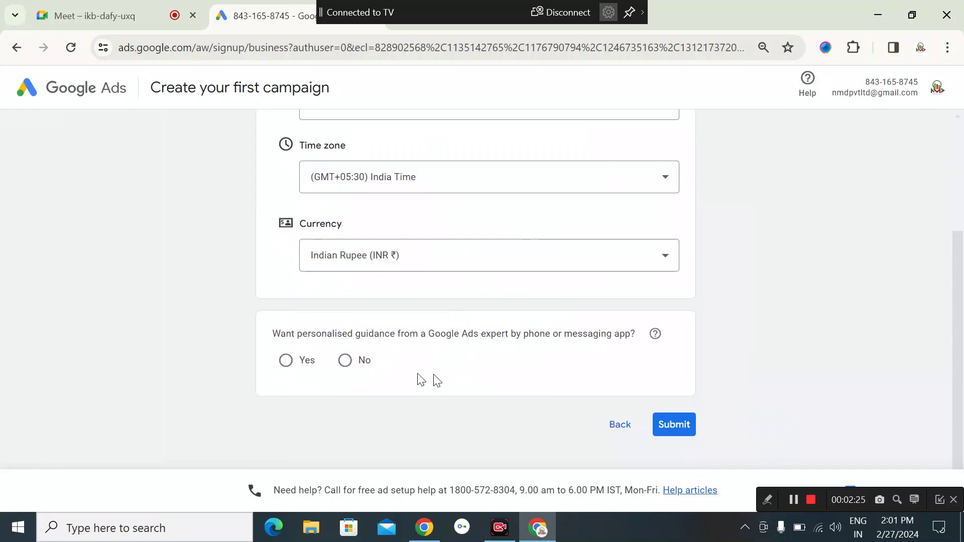
pyautogui.click(345, 360)
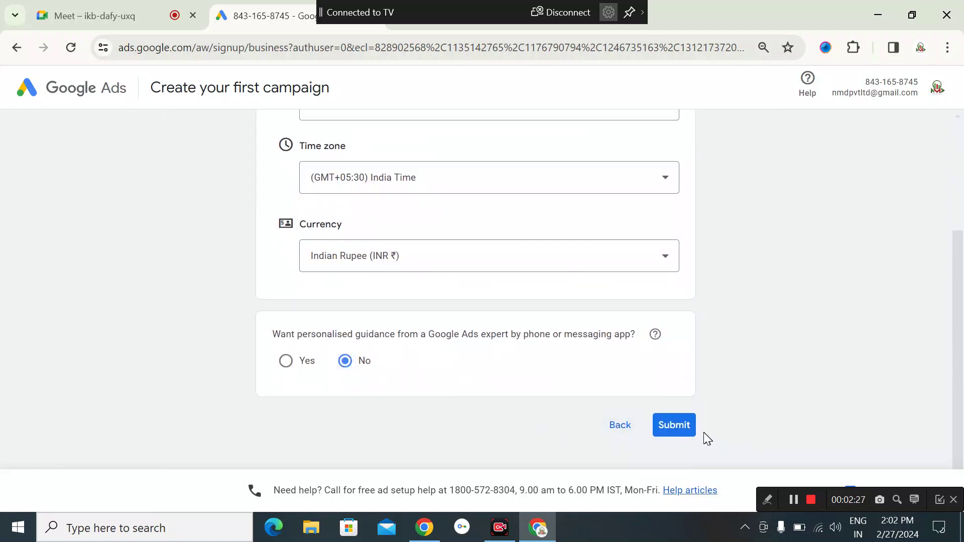
pyautogui.click(688, 427)
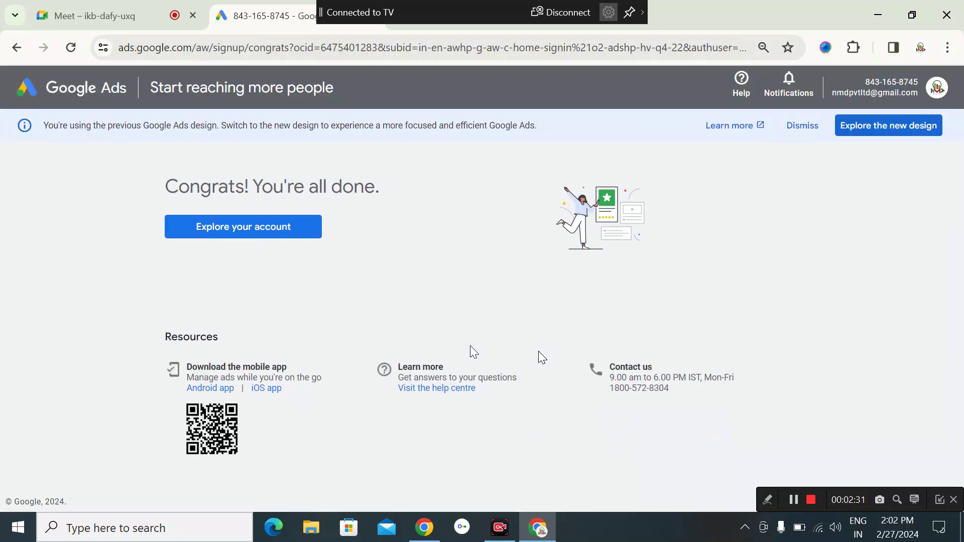
# Enter the new account, switch to the new design, and open Tools > Keyword Planner
pyautogui.click(249, 231)
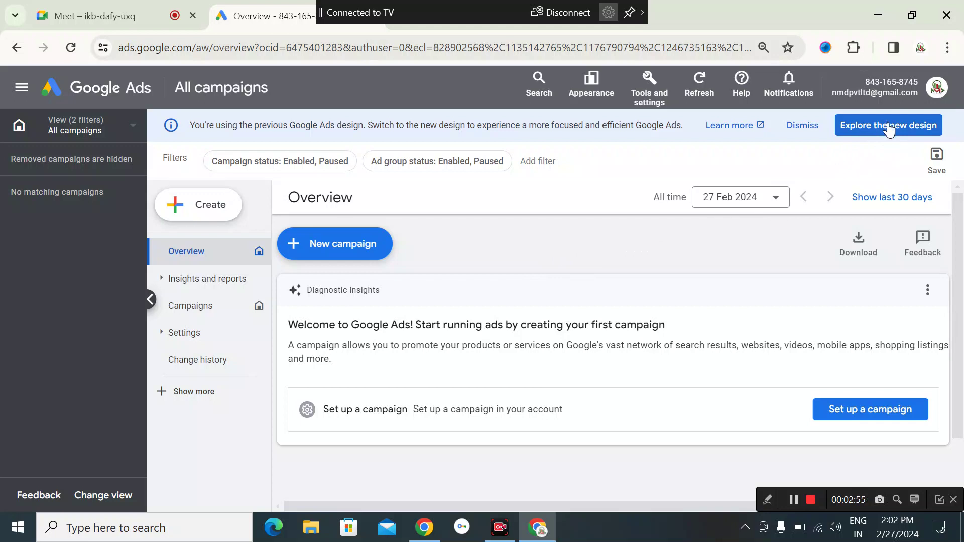
pyautogui.click(887, 129)
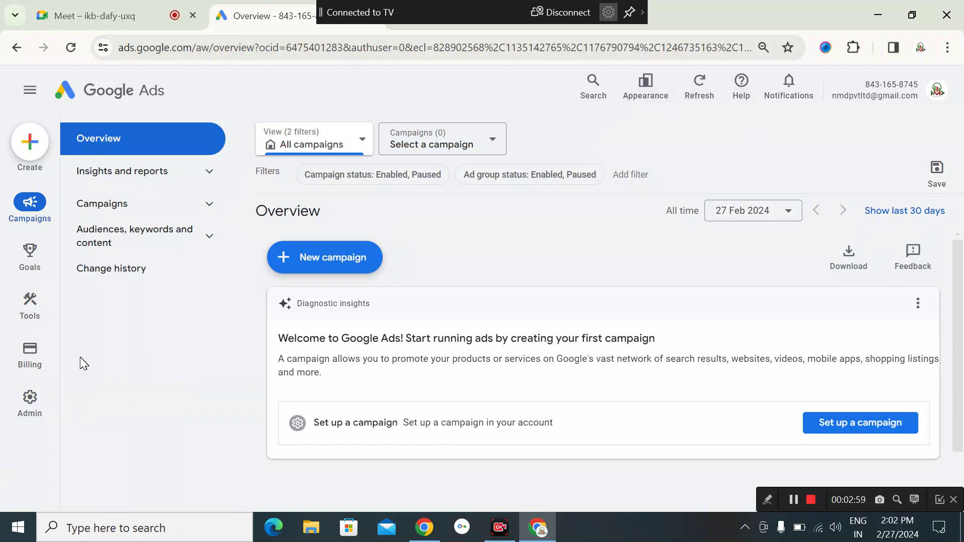
pyautogui.moveTo(29, 304)
pyautogui.moveTo(28, 399)
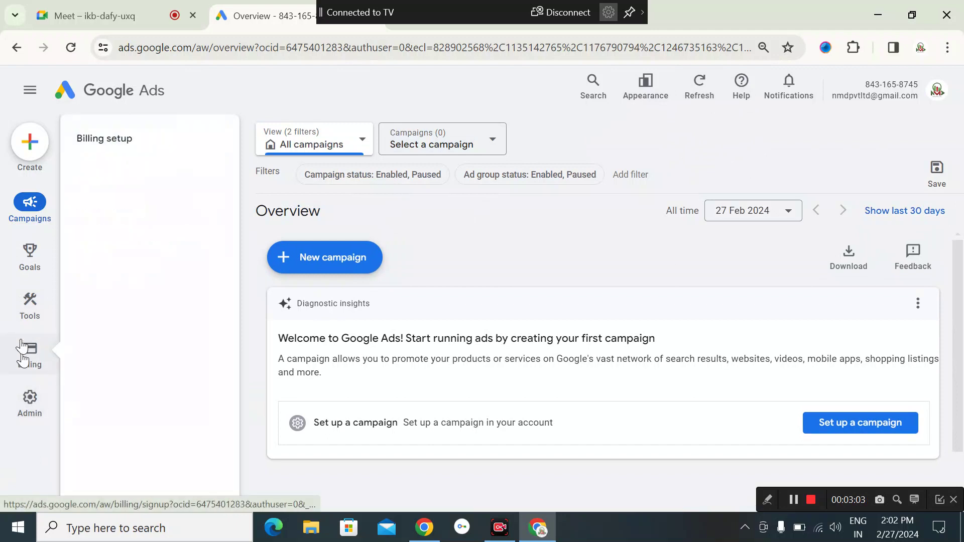
pyautogui.click(16, 315)
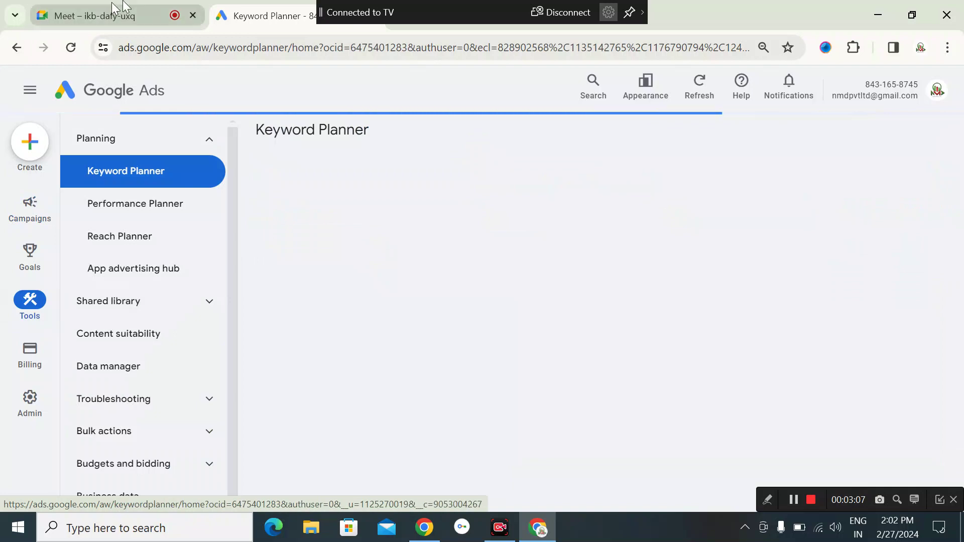
# Detach the Keyword Planner tab into its own browser window
pyautogui.click(117, 17)
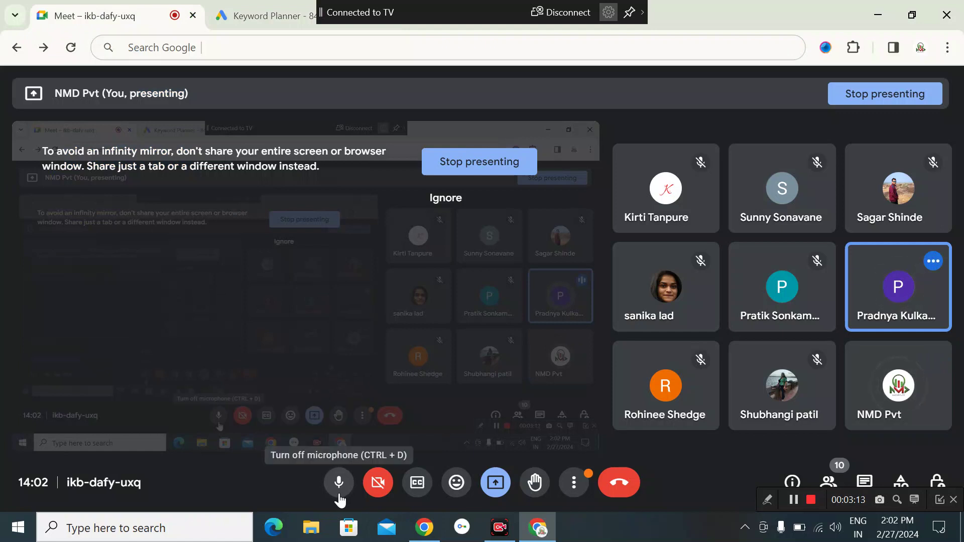
pyautogui.click(231, 20)
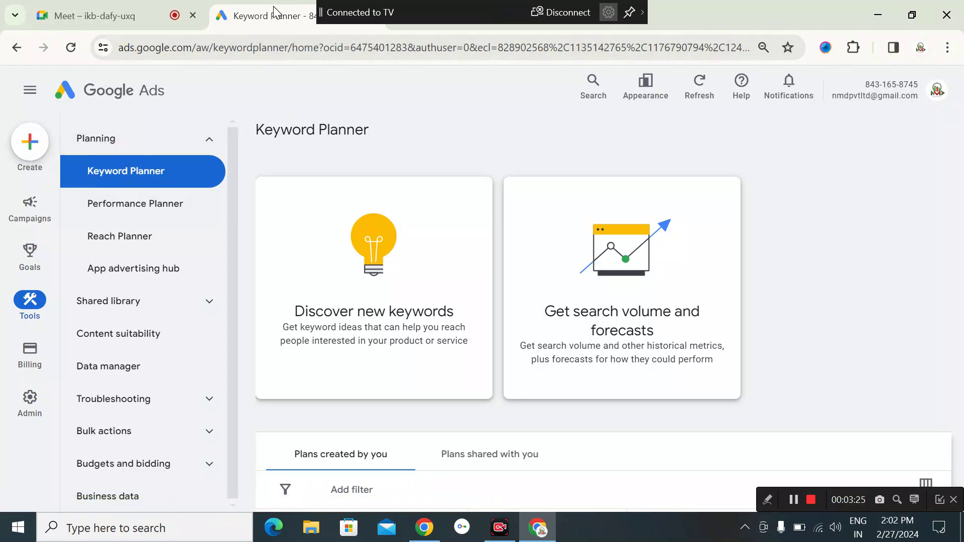
pyautogui.moveTo(265, 28); pyautogui.dragTo(140, 159)
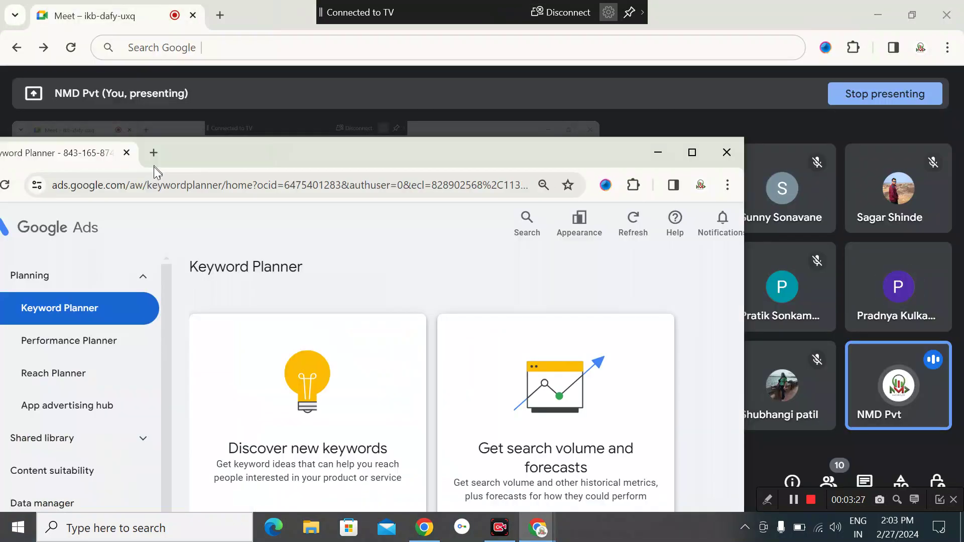
# In a maximized new tab, rerun the earlier 'google ads' search and browse the results
pyautogui.click(153, 153)
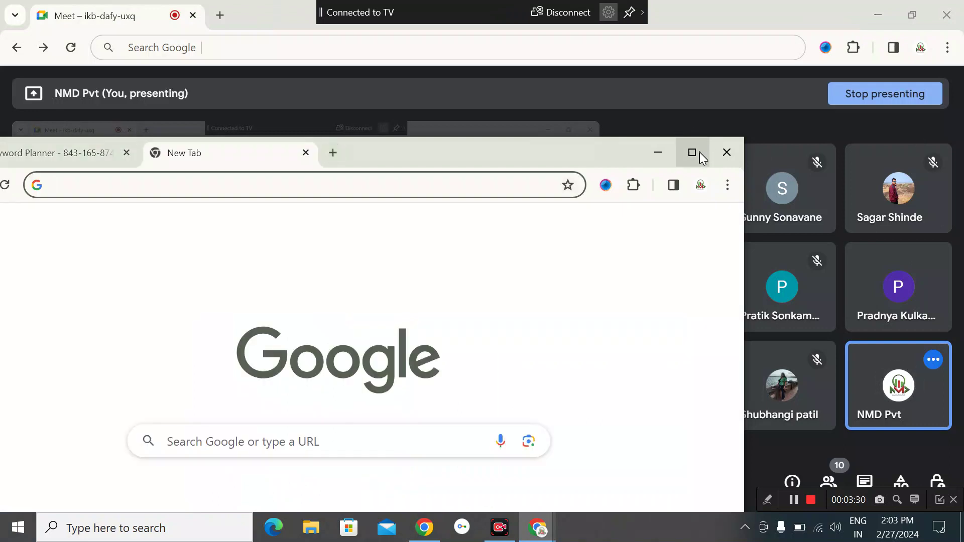
pyautogui.click(693, 153)
pyautogui.click(340, 306)
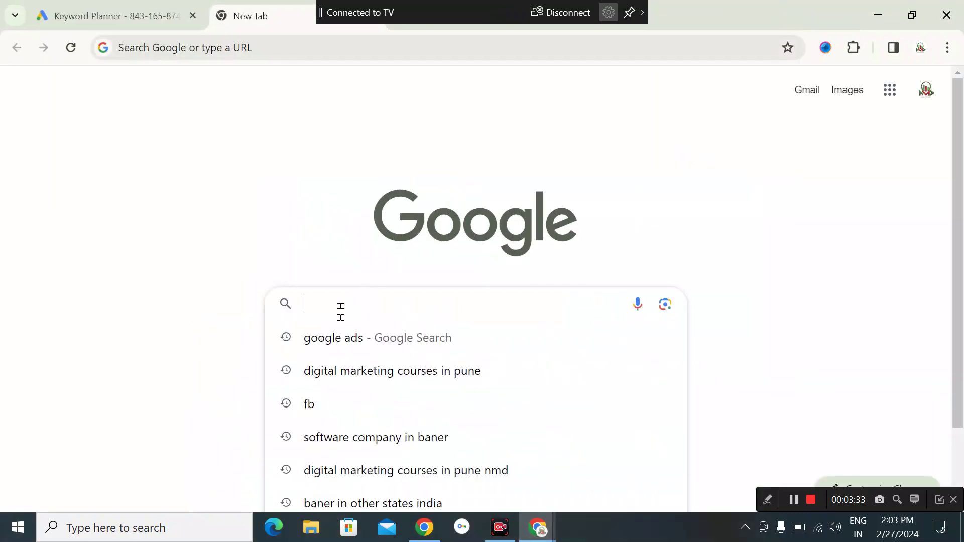
pyautogui.click(342, 337)
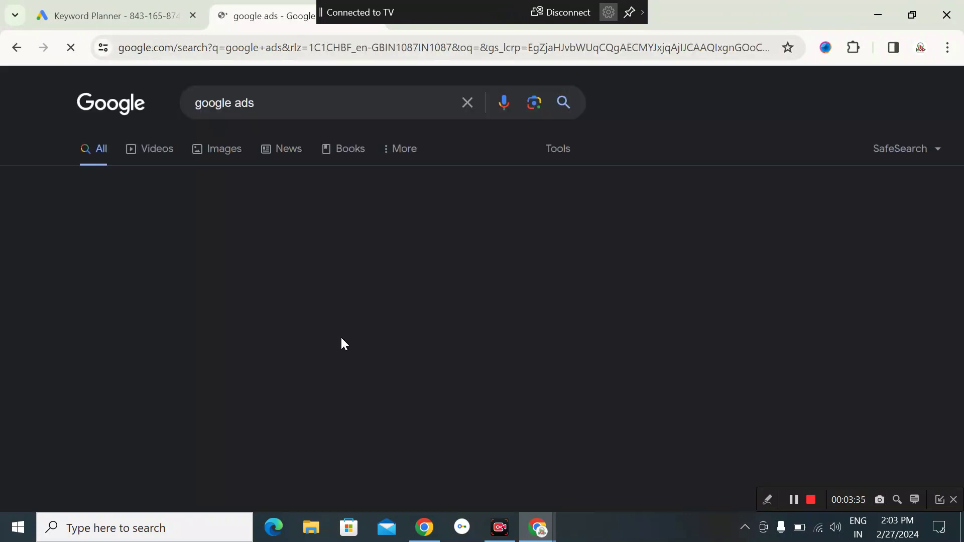
pyautogui.scroll(-10, 345, 324)
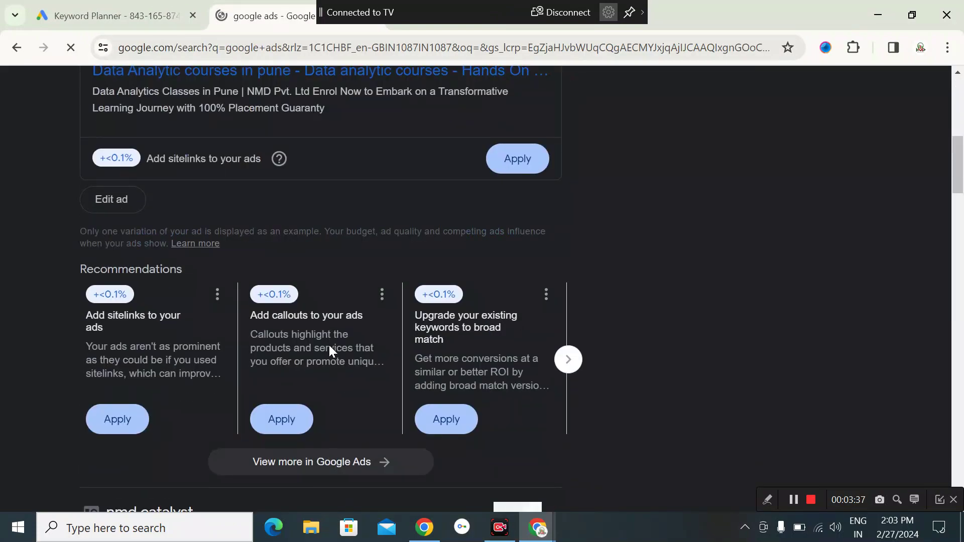
pyautogui.scroll(-5, 329, 345)
pyautogui.scroll(-5, 263, 366)
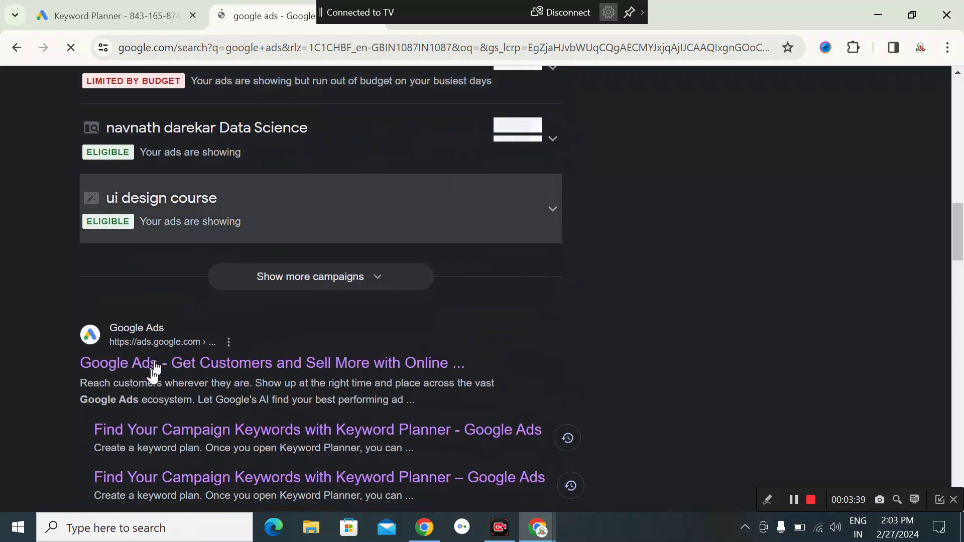
# Open a new window under another Chrome profile from the profile avatar menu
pyautogui.click(921, 47)
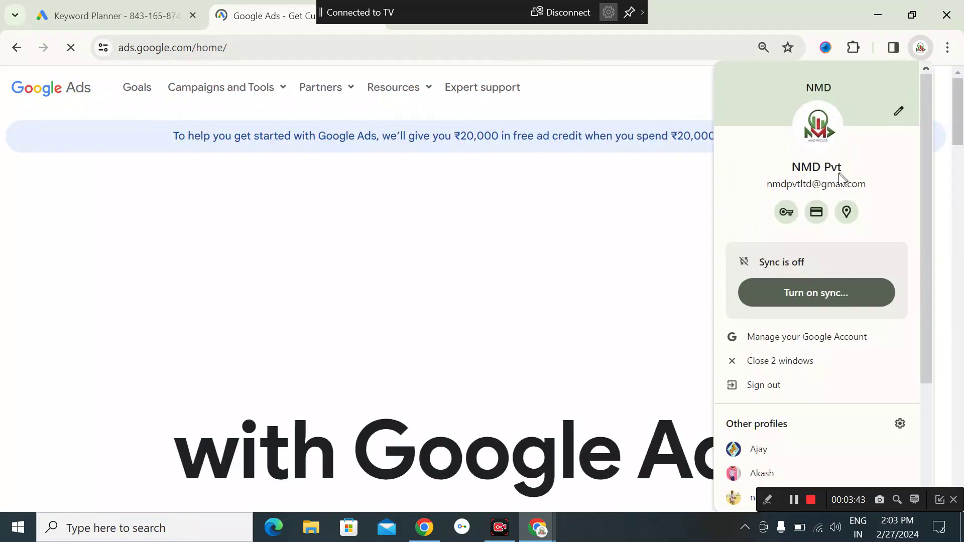
pyautogui.scroll(-3, 813, 231)
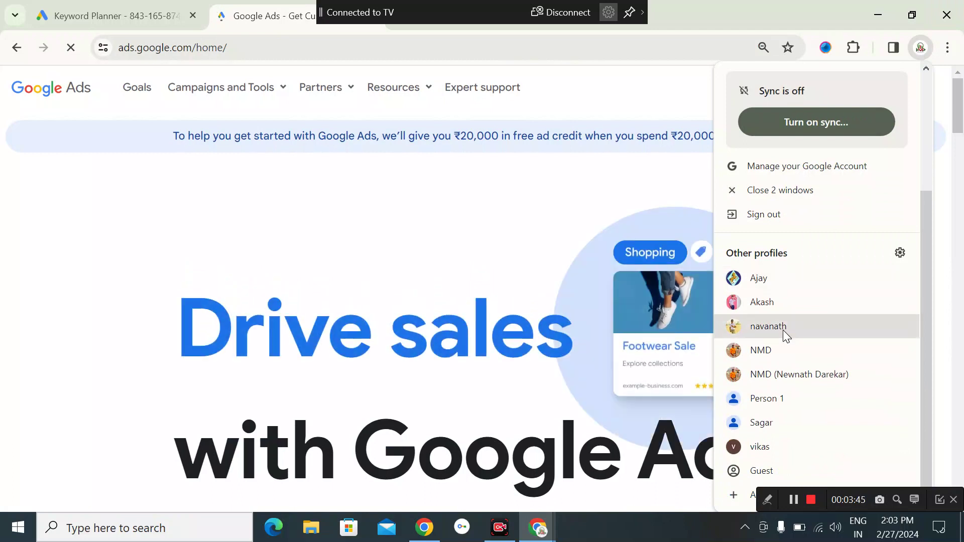
pyautogui.click(782, 327)
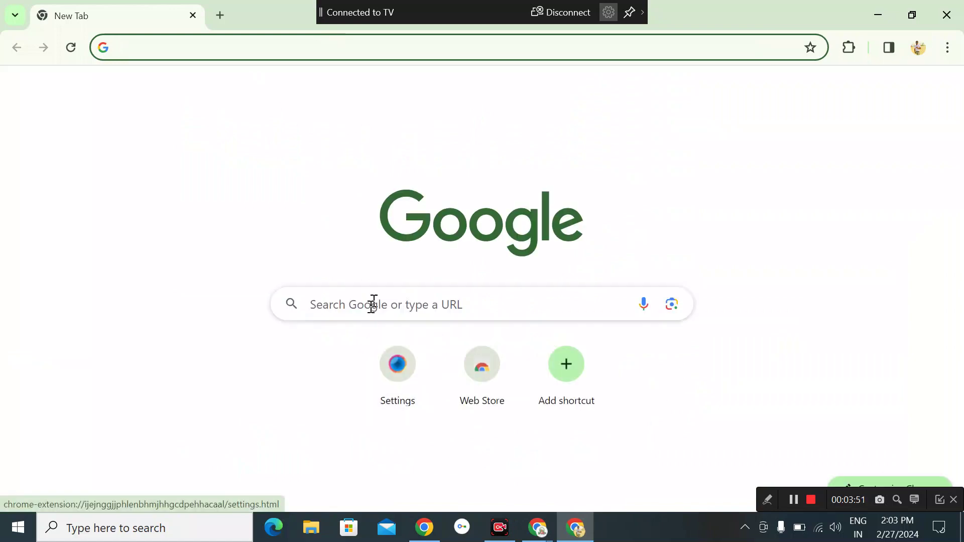
# Search Google for 'google ads' in the other profile's new tab and scroll the results
pyautogui.click(372, 304)
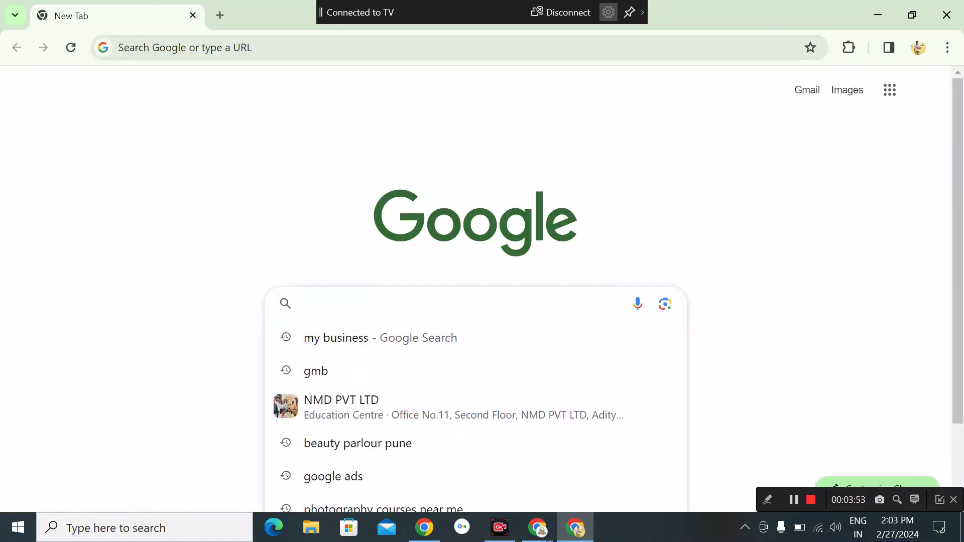
pyautogui.write('g')
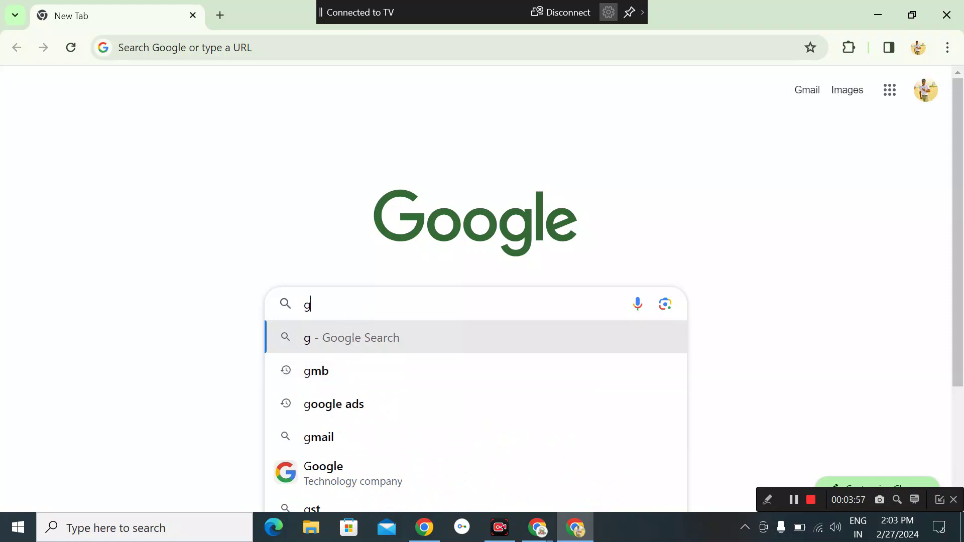
pyautogui.write('0')
pyautogui.press('BackSpace')
pyautogui.write('o')
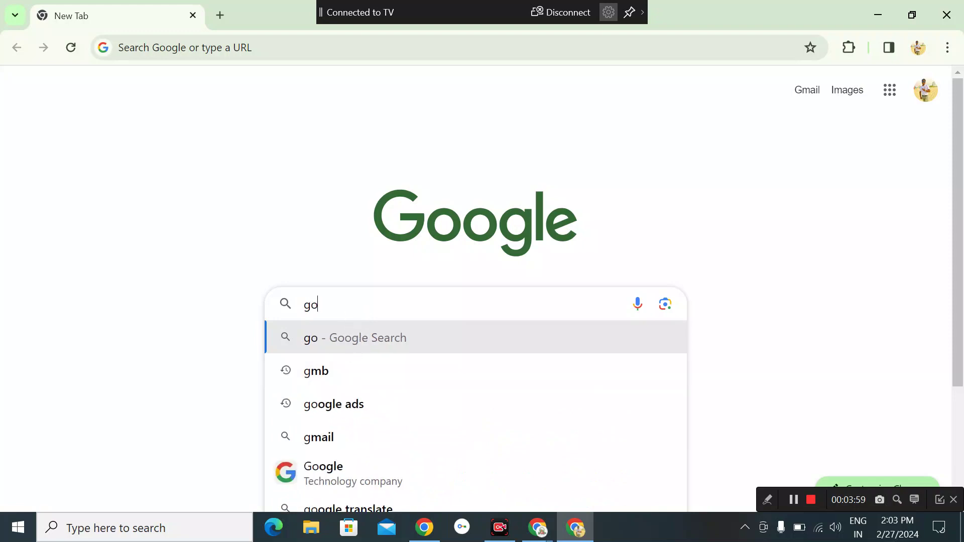
pyautogui.write('ogle')
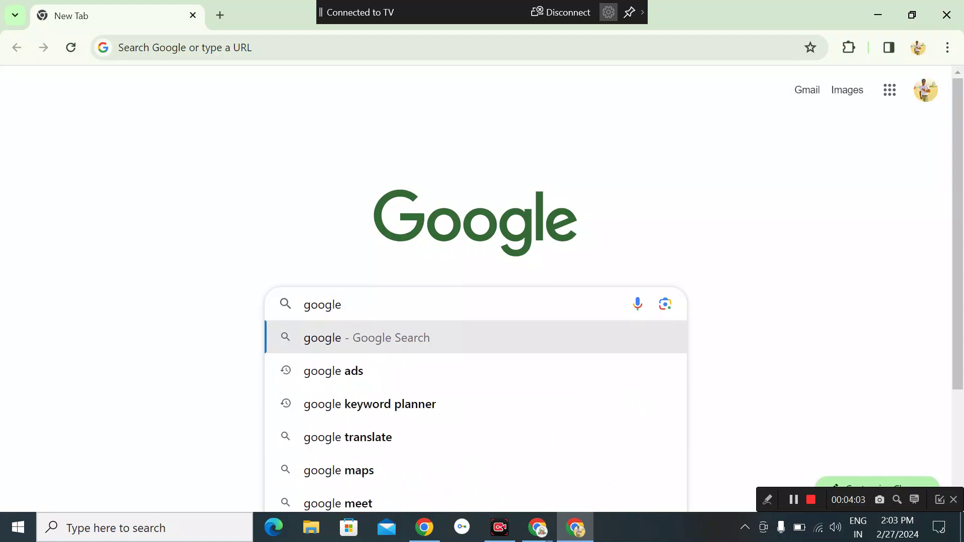
pyautogui.write(' ads')
pyautogui.press('Return')
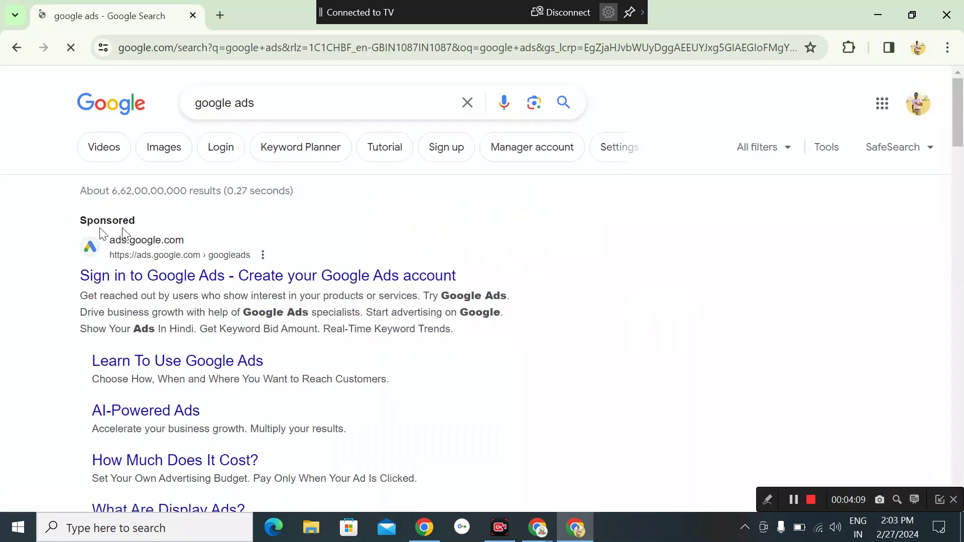
pyautogui.scroll(-3, 160, 281)
pyautogui.scroll(-3, 159, 281)
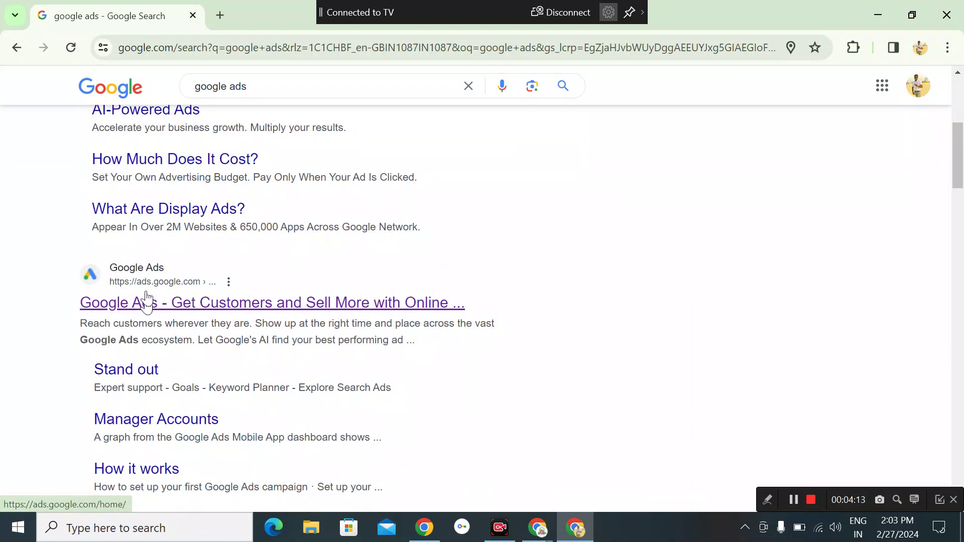
pyautogui.scroll(4, 158, 185)
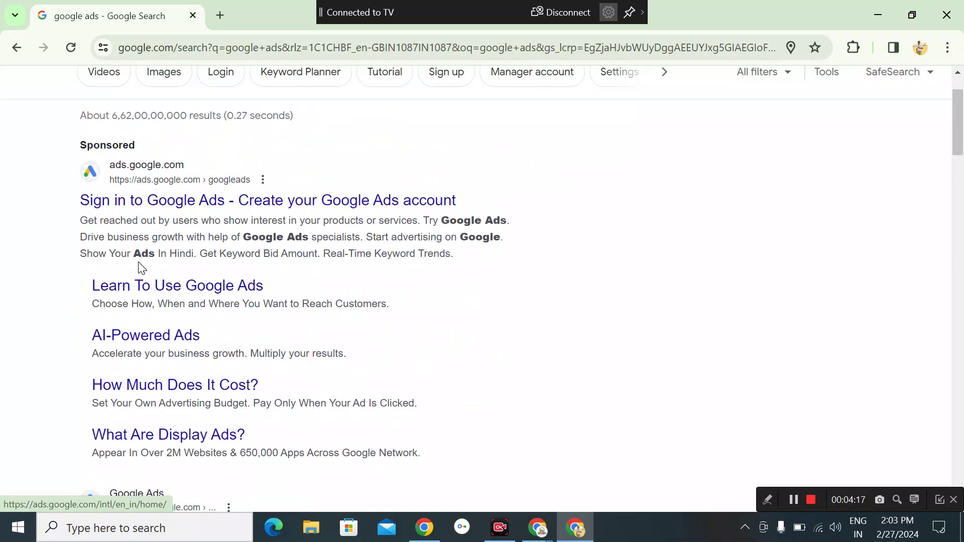
pyautogui.scroll(-3, 140, 267)
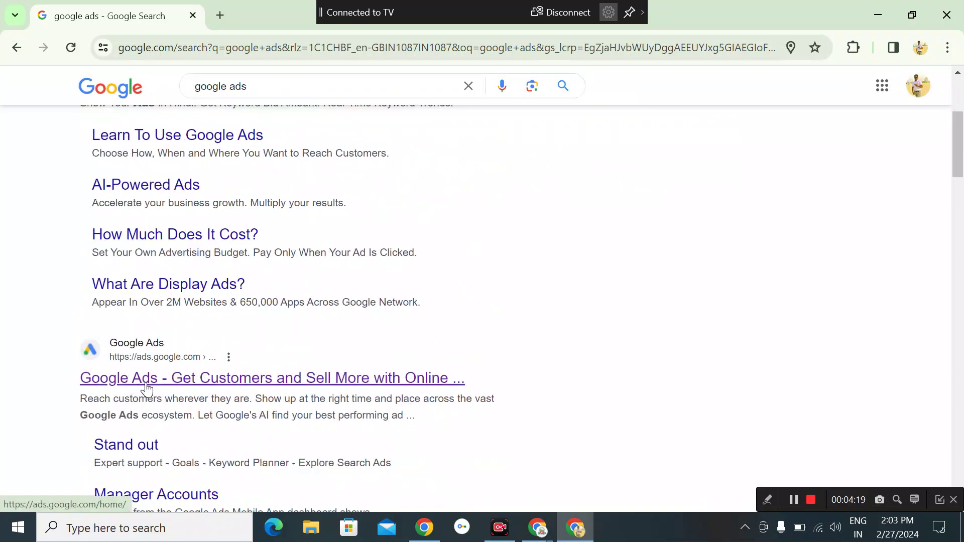
pyautogui.scroll(5, 144, 382)
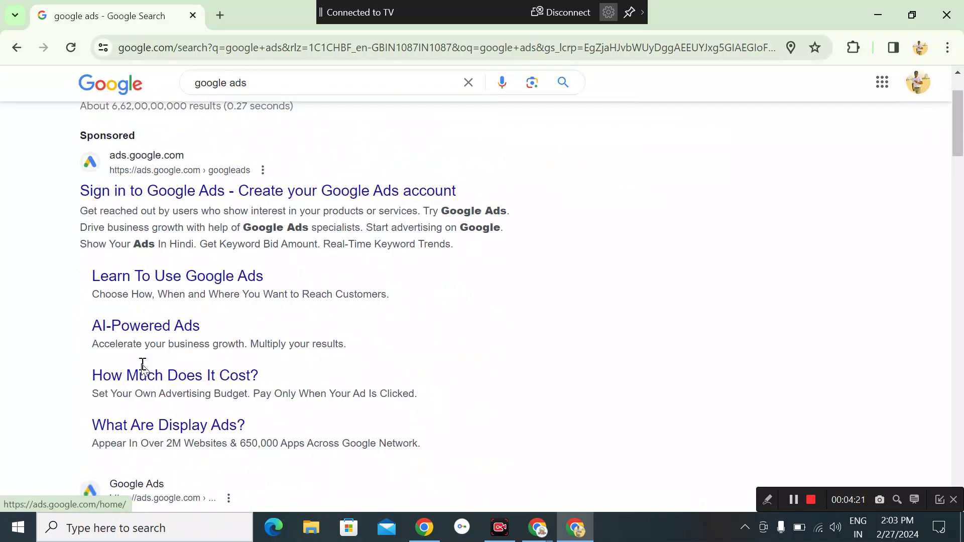
pyautogui.scroll(-8, 141, 288)
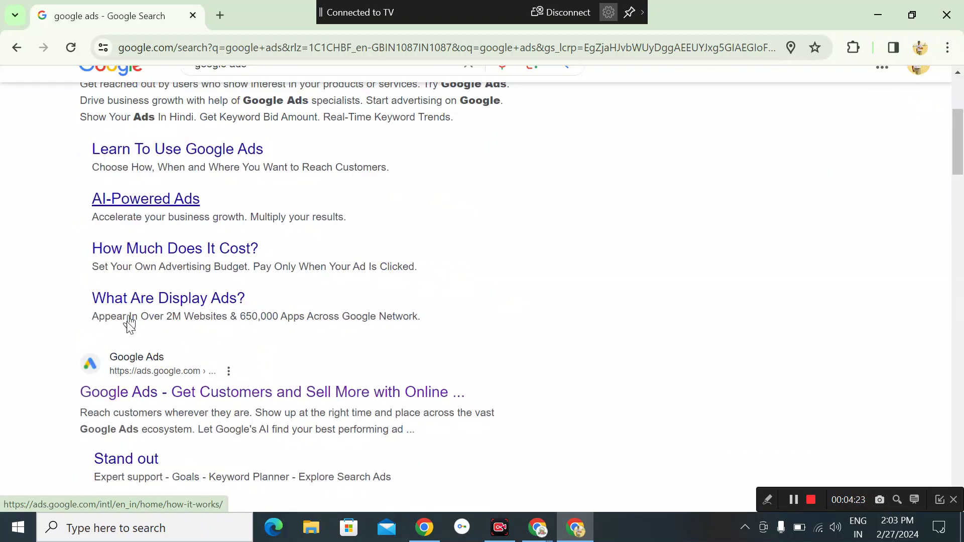
pyautogui.scroll(2, 144, 219)
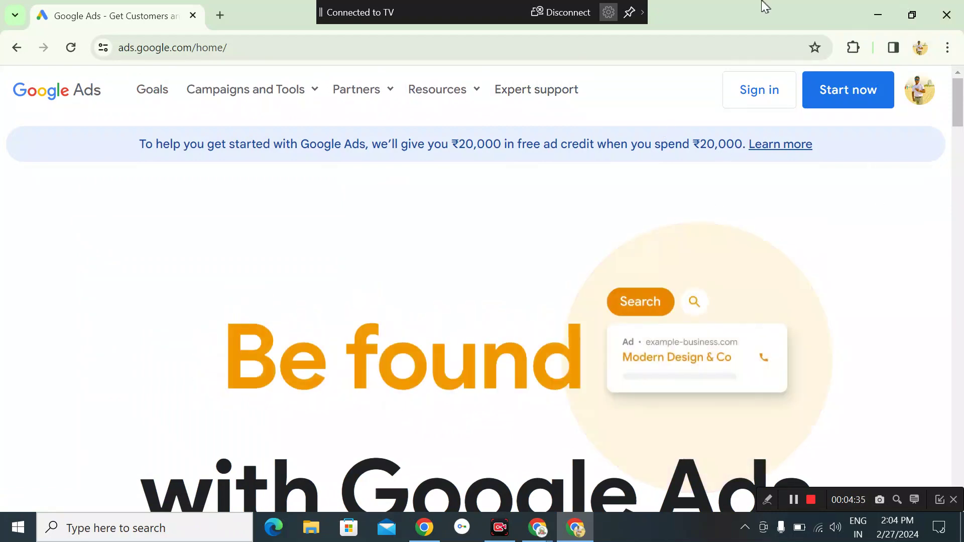
# Sign in to Google Ads and review the New campaign 'Choose your objective' options
pyautogui.click(751, 95)
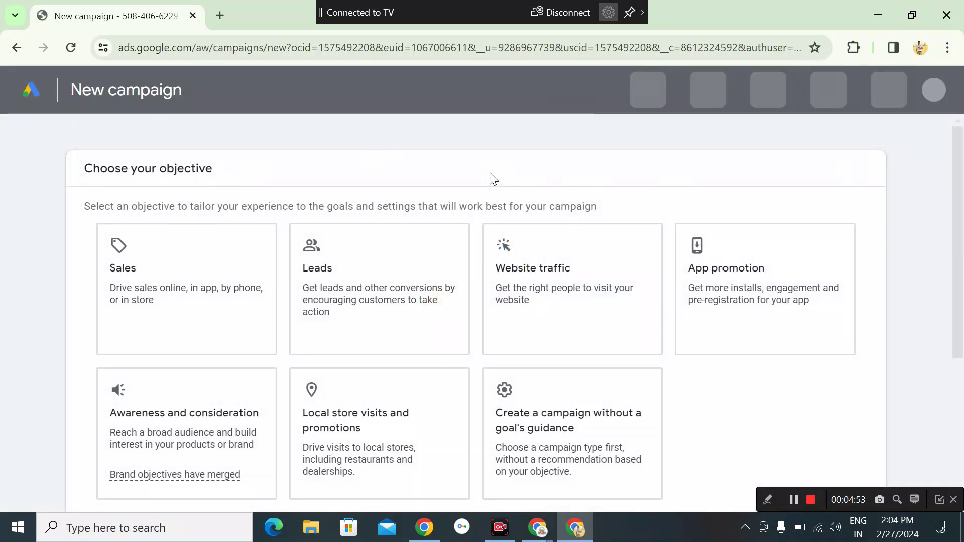
pyautogui.scroll(-3, 290, 195)
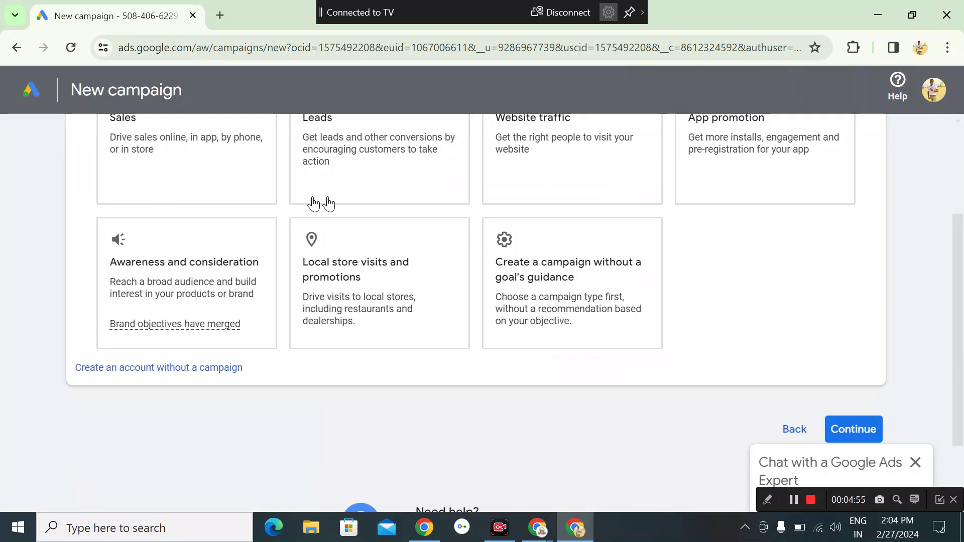
pyautogui.scroll(3, 329, 204)
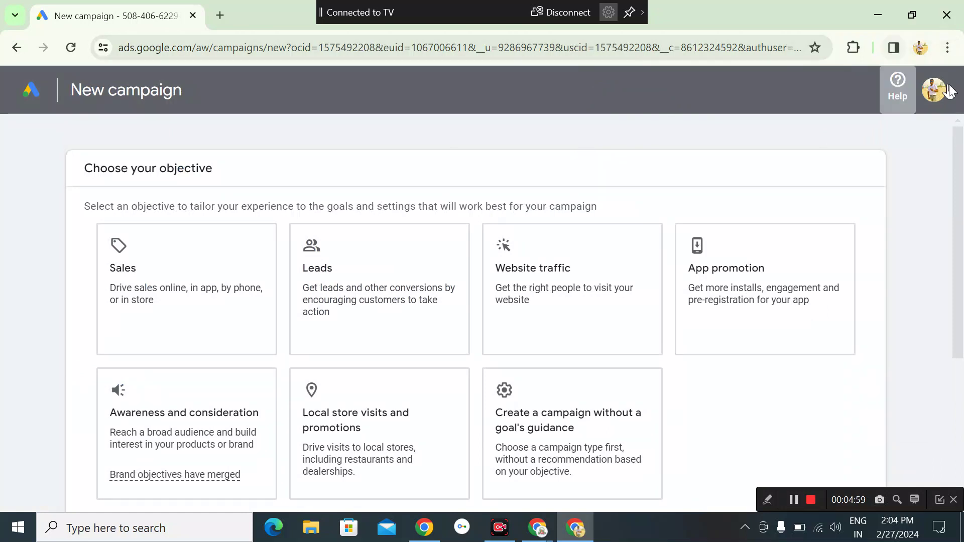
# Remove the unfinished Ads account from the profile menu, then sign in again
pyautogui.click(932, 94)
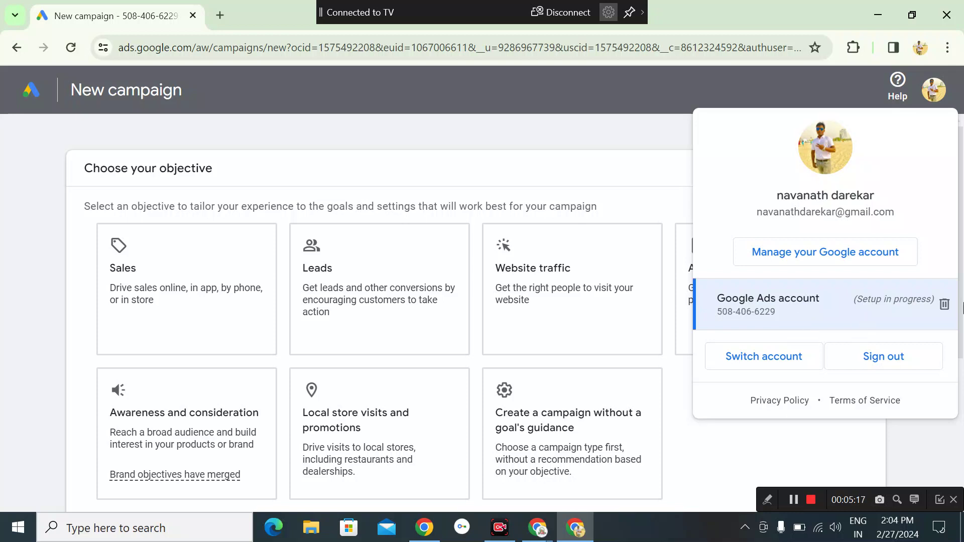
pyautogui.click(944, 305)
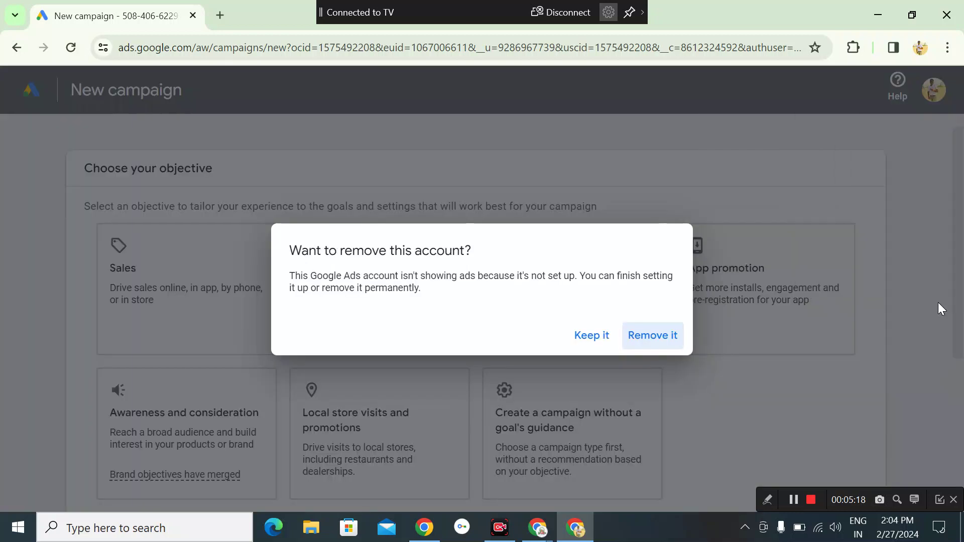
pyautogui.click(665, 346)
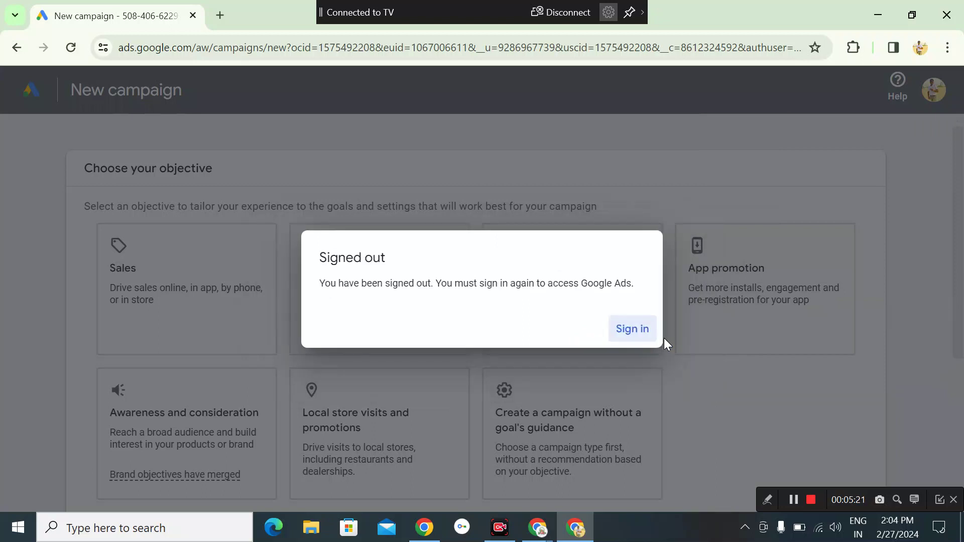
pyautogui.click(642, 334)
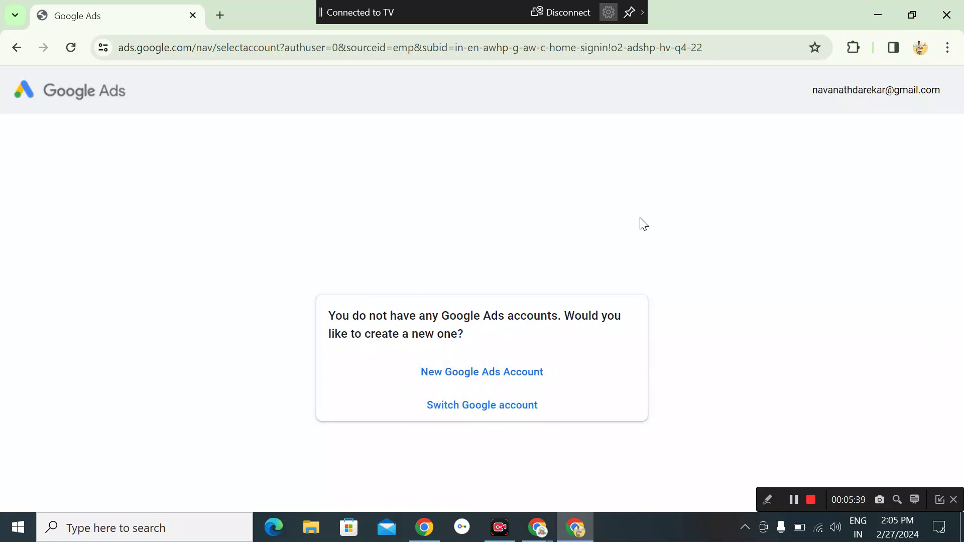
# In a new tab, rerun 'google ads', open the sponsored Google Ads link, and sign in
pyautogui.click(220, 16)
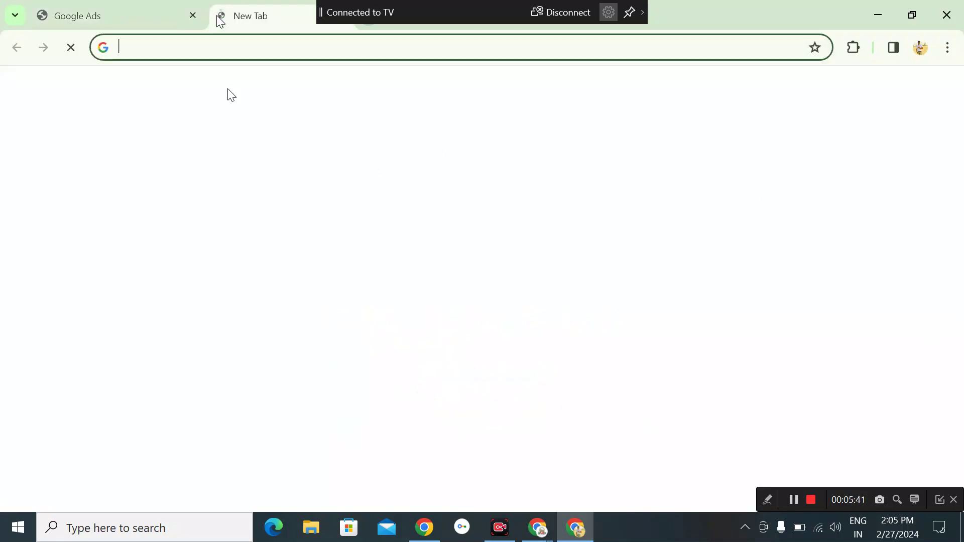
pyautogui.click(378, 296)
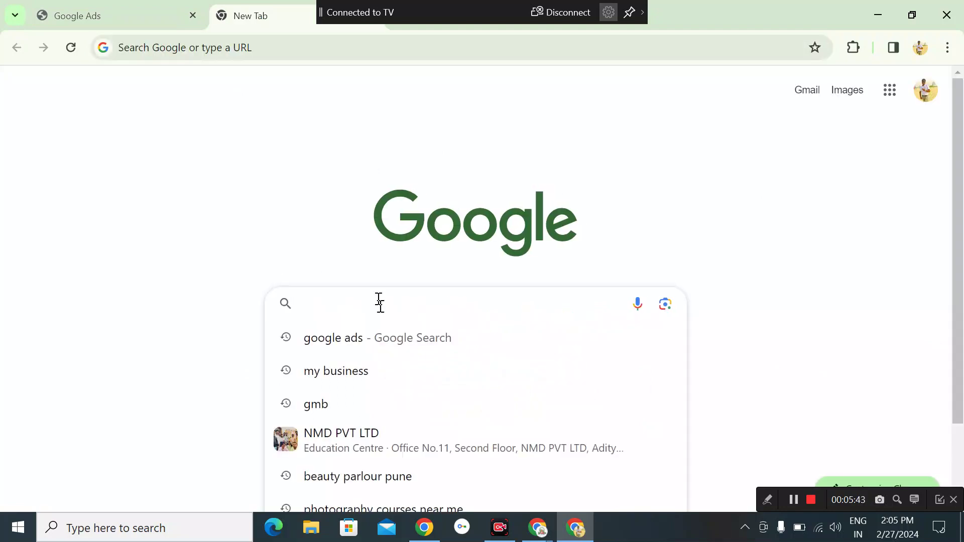
pyautogui.click(363, 340)
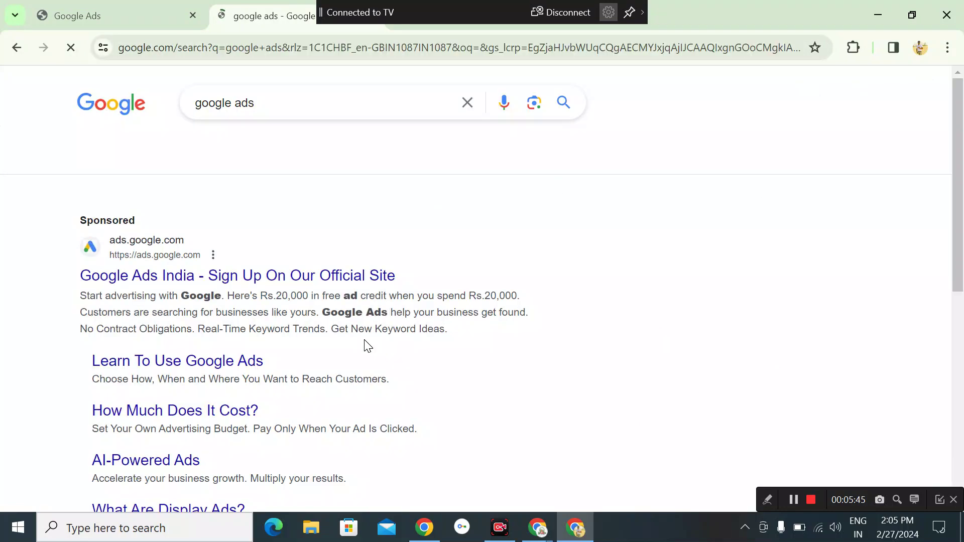
pyautogui.click(162, 276)
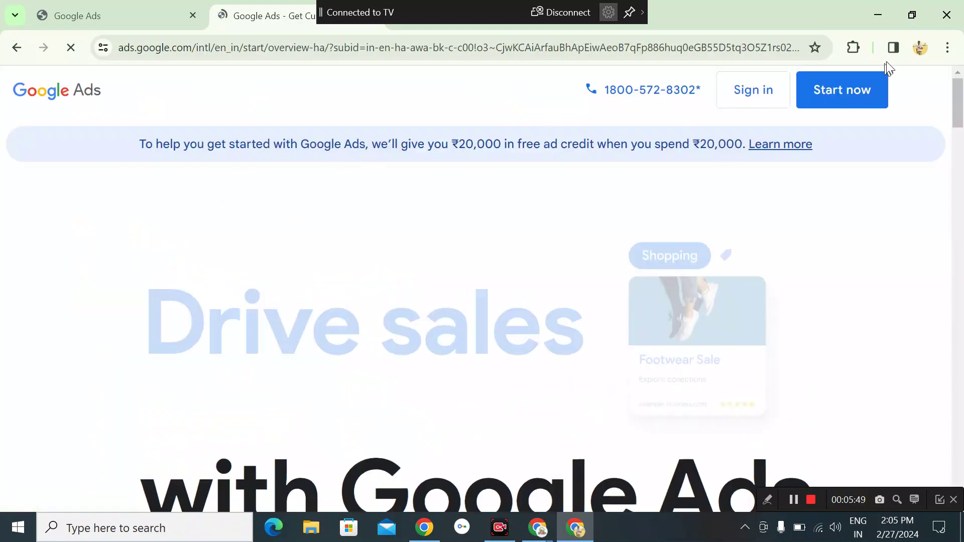
pyautogui.click(752, 94)
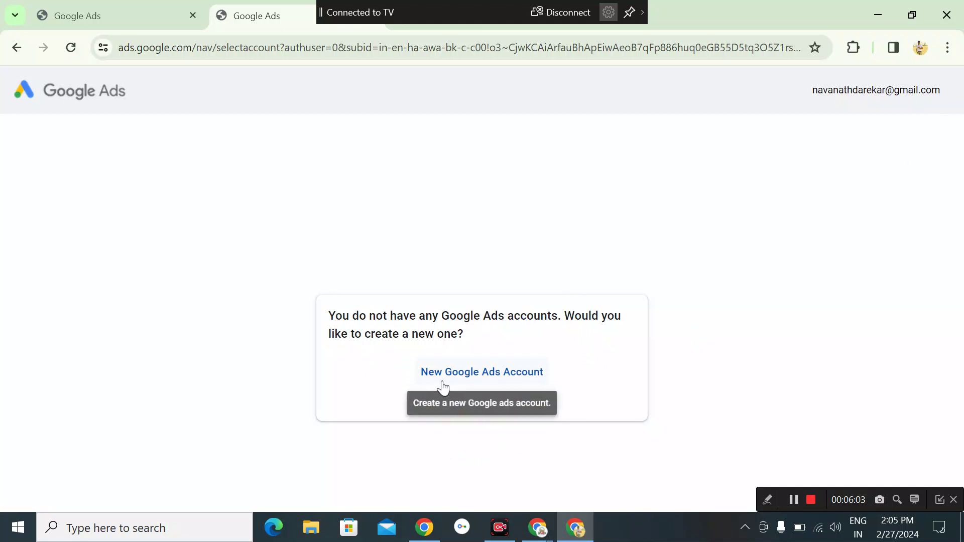
# Start a new Google Ads account and review the three-step 'Create your first campaign' introduction
pyautogui.click(445, 379)
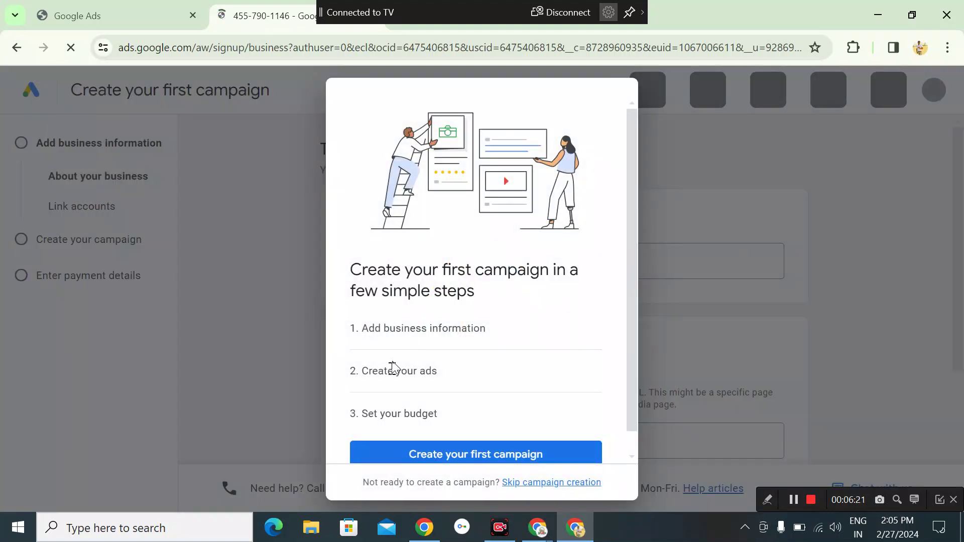
pyautogui.scroll(-1, 392, 389)
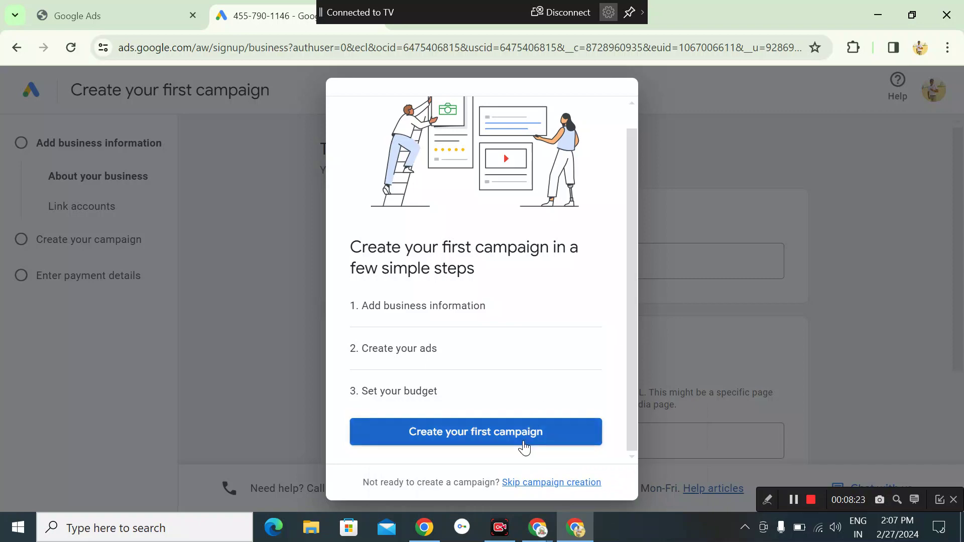
# Dismiss the intro and look over the business details form, including the web page URL field
pyautogui.click(523, 447)
pyautogui.scroll(-6, 327, 426)
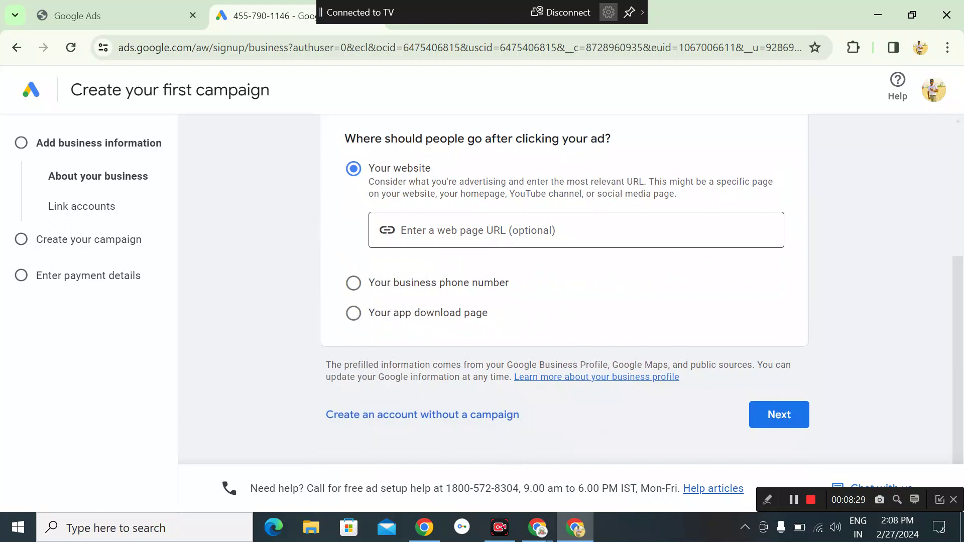
pyautogui.click(497, 236)
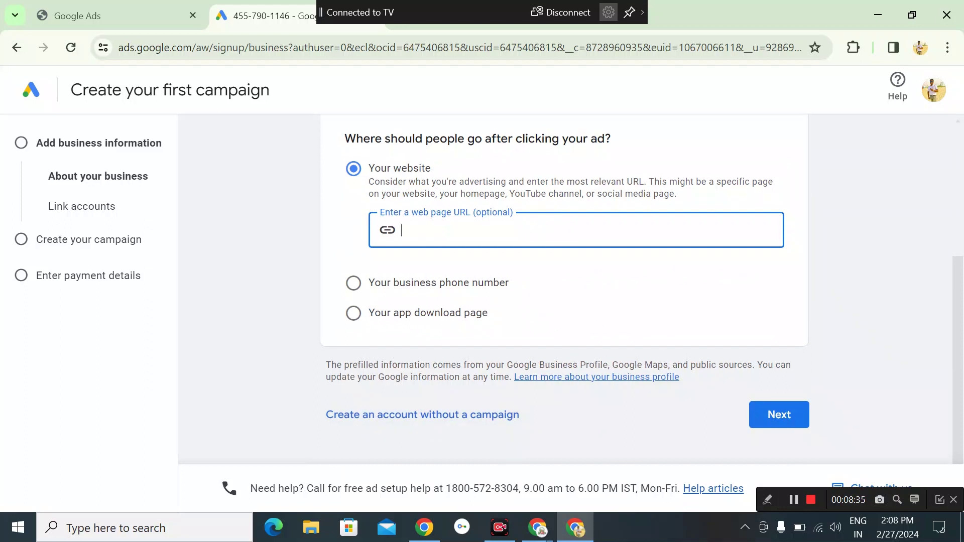
pyautogui.scroll(4, 508, 241)
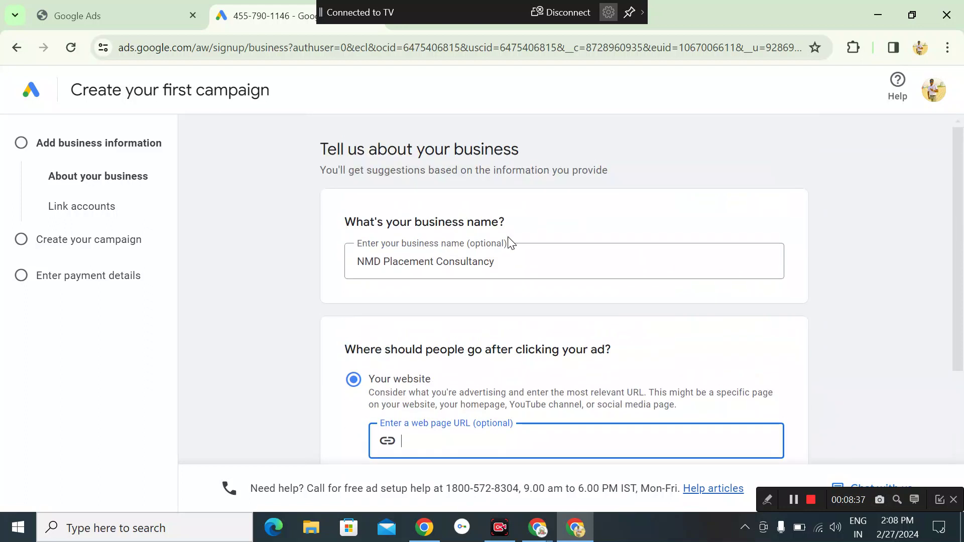
pyautogui.scroll(-4, 502, 306)
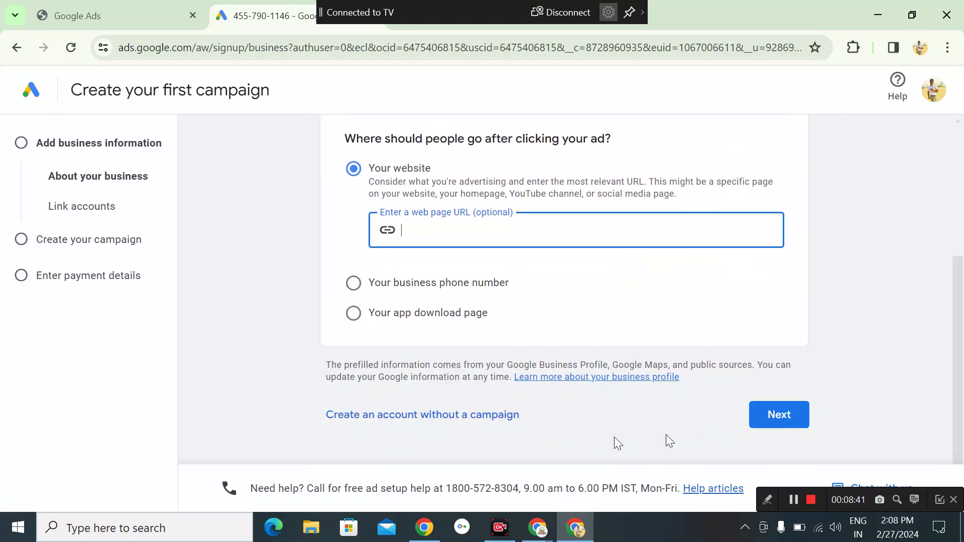
# Create the account without a campaign, decline expert guidance, and submit it
pyautogui.click(390, 427)
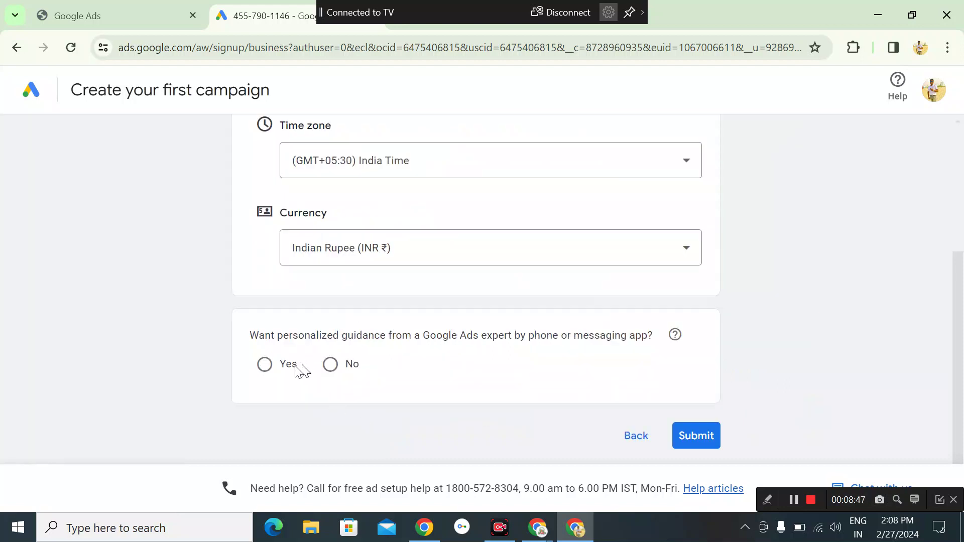
pyautogui.click(330, 364)
pyautogui.scroll(-1, 760, 437)
pyautogui.click(712, 417)
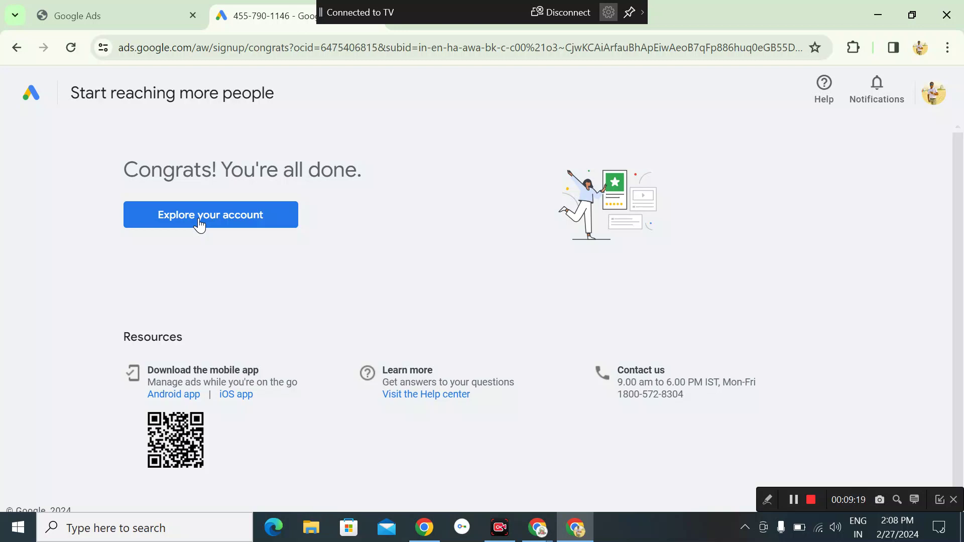
# Move the new account's Overview into its own browser window and add a new tab
pyautogui.click(200, 225)
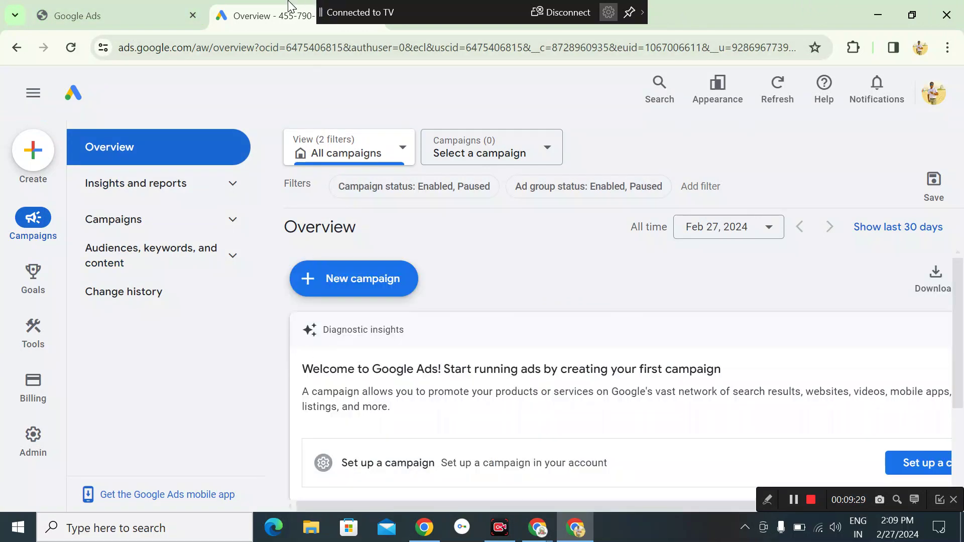
pyautogui.moveTo(261, 16); pyautogui.dragTo(233, 200)
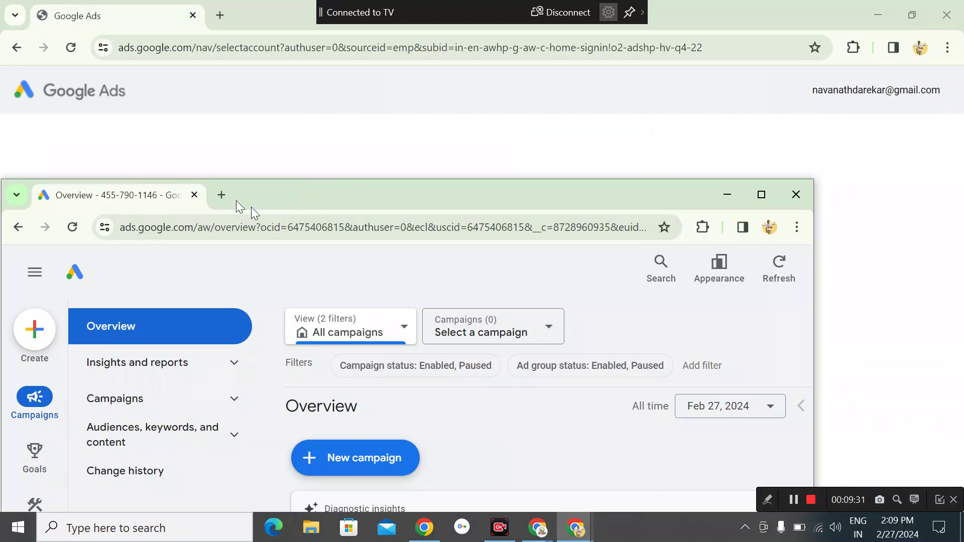
pyautogui.click(218, 194)
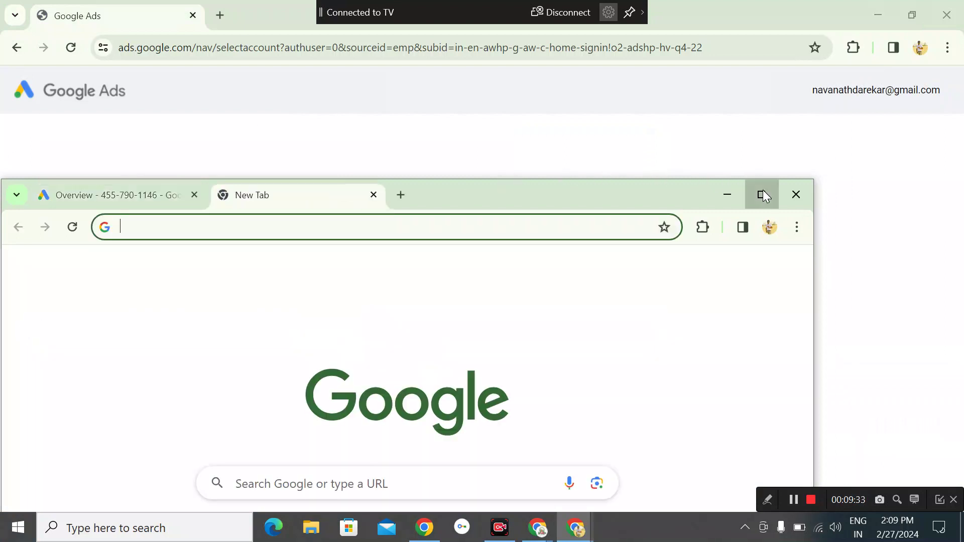
# In the maximized window, search Google for 'catalyst education consultancy' using the 'catalyst edu' suggestion
pyautogui.click(761, 194)
pyautogui.click(380, 305)
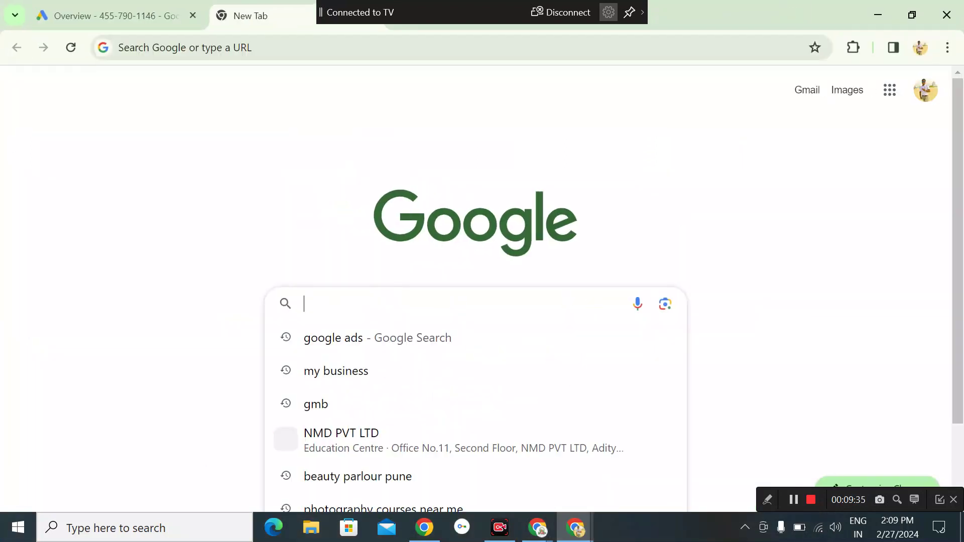
pyautogui.write('c')
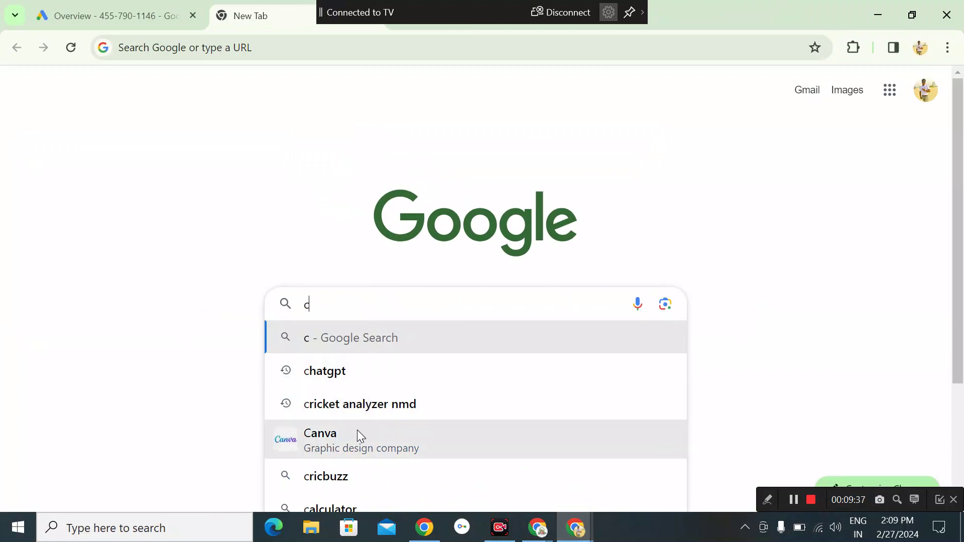
pyautogui.write('ata')
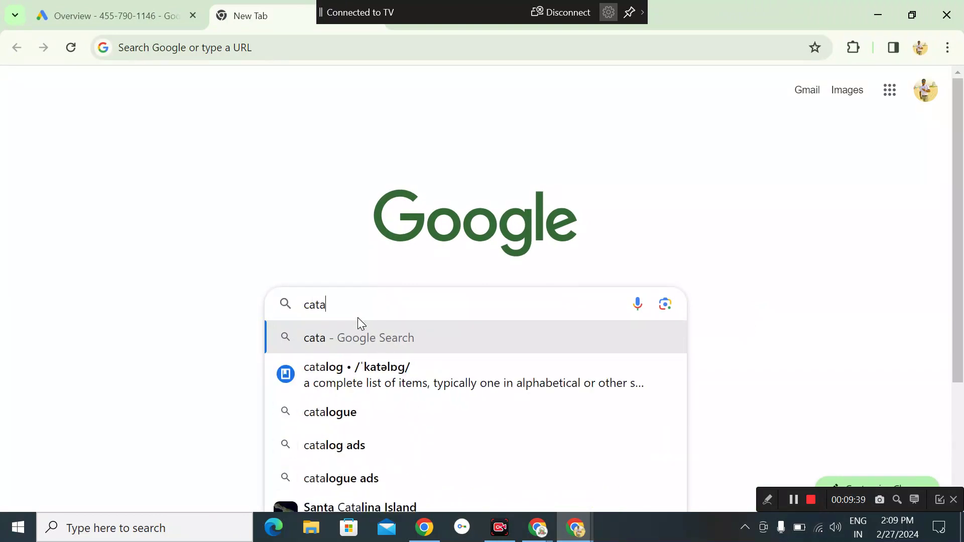
pyautogui.write('lyst ')
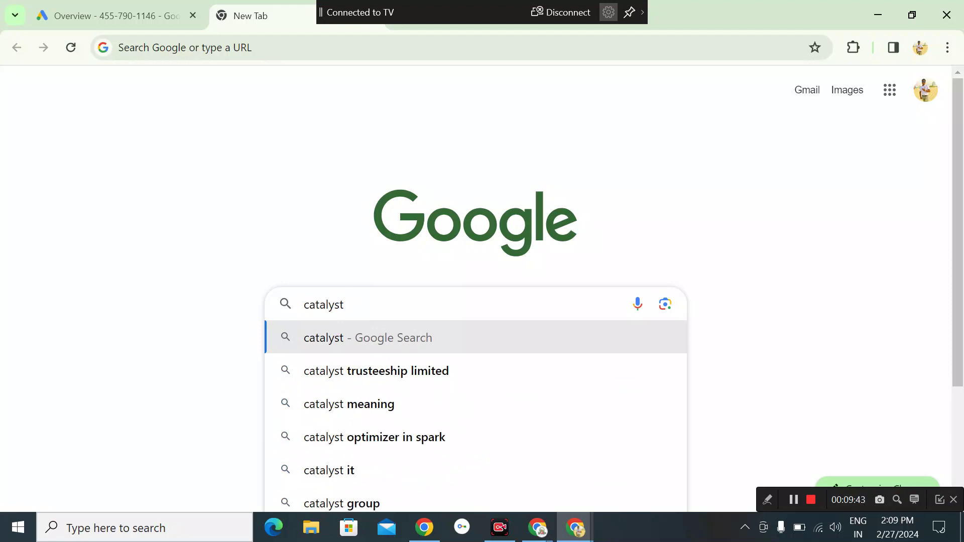
pyautogui.write('edu')
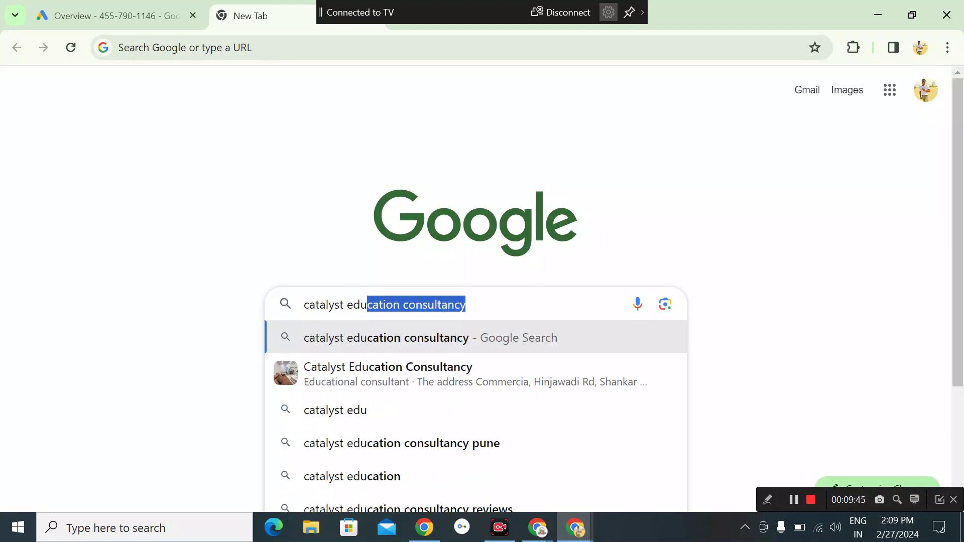
pyautogui.click(389, 339)
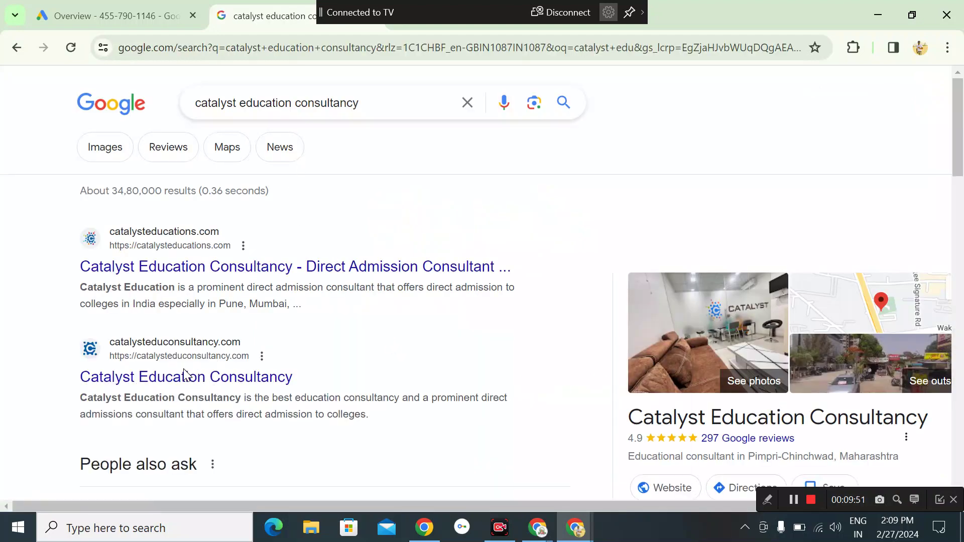
pyautogui.scroll(-1, 275, 322)
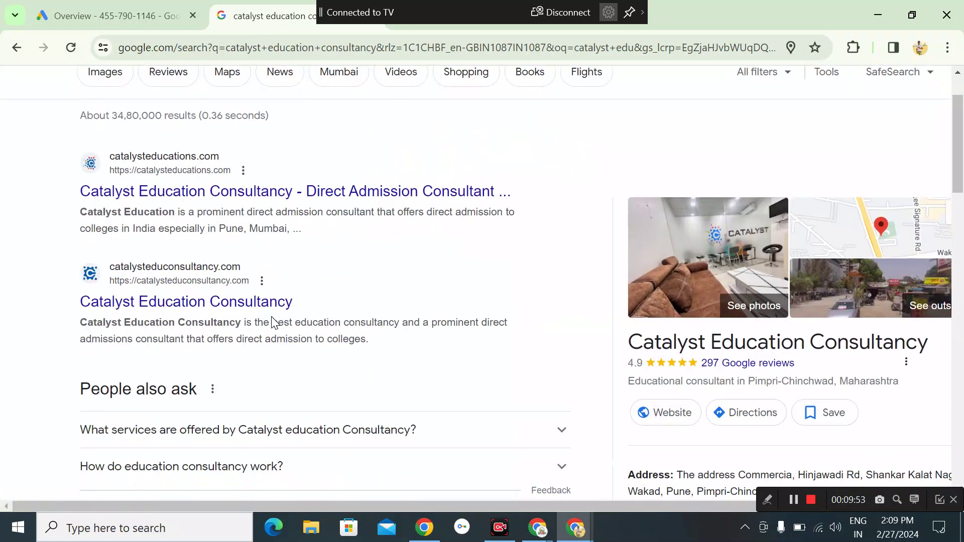
# Open the catalysteduconsultancy.com result and browse the site and its navigation menu
pyautogui.click(169, 308)
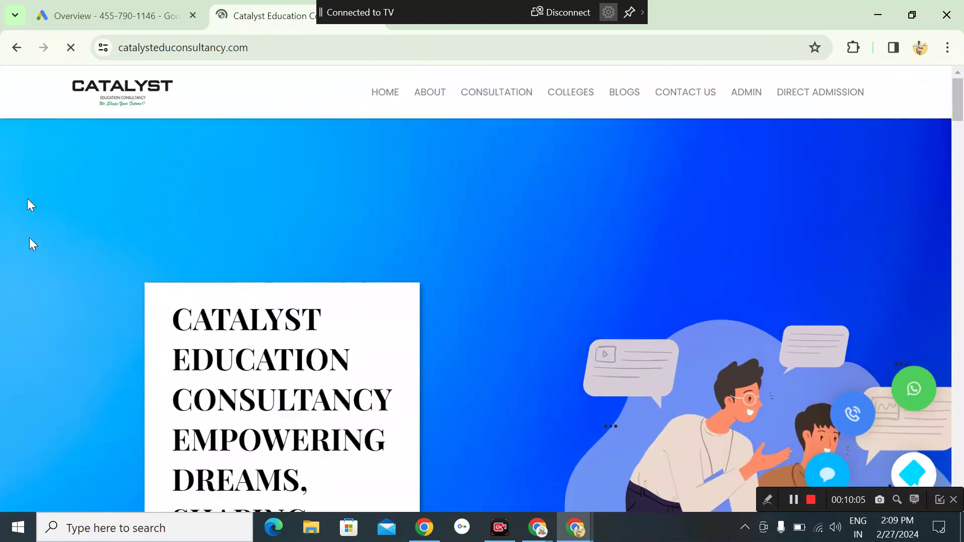
pyautogui.scroll(-5, 250, 156)
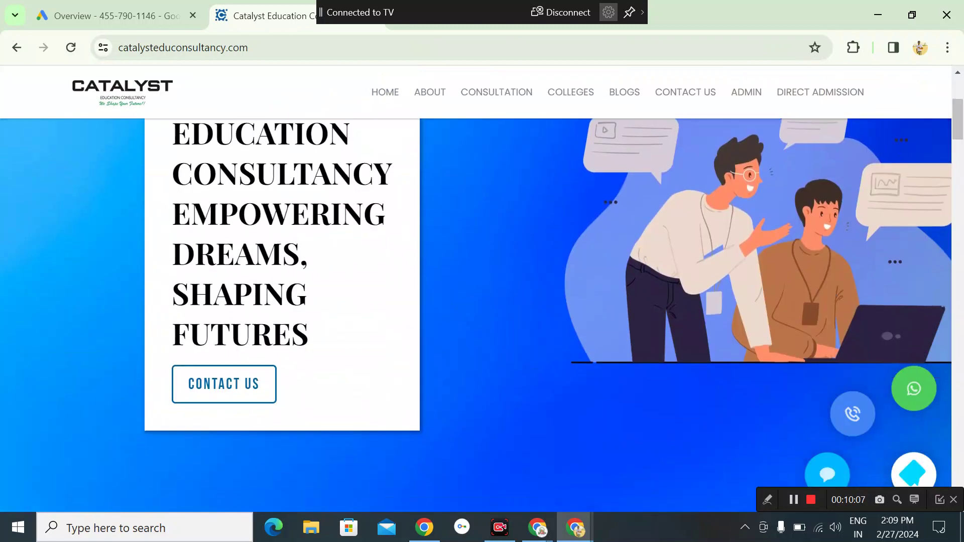
pyautogui.scroll(5, 258, 136)
pyautogui.click(266, 49)
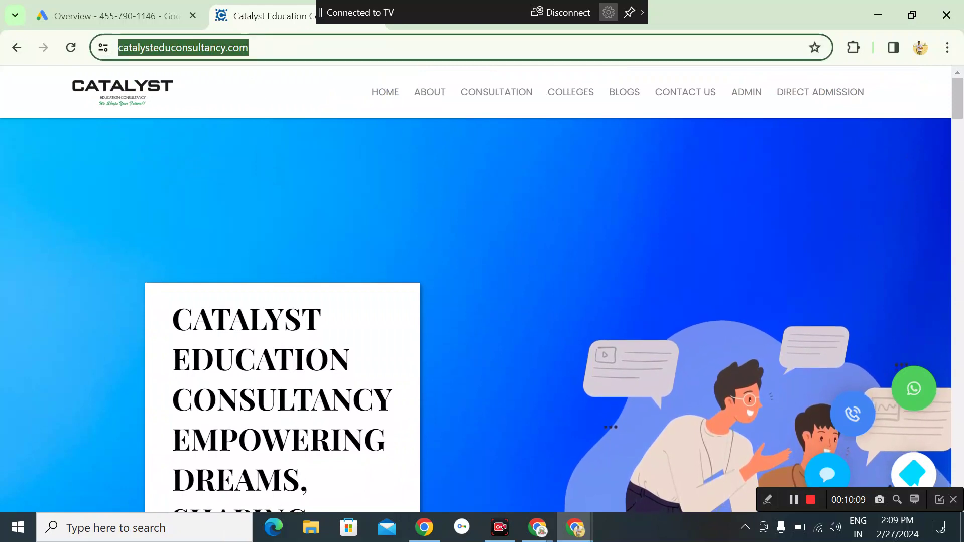
pyautogui.click(262, 211)
pyautogui.scroll(-12, 268, 230)
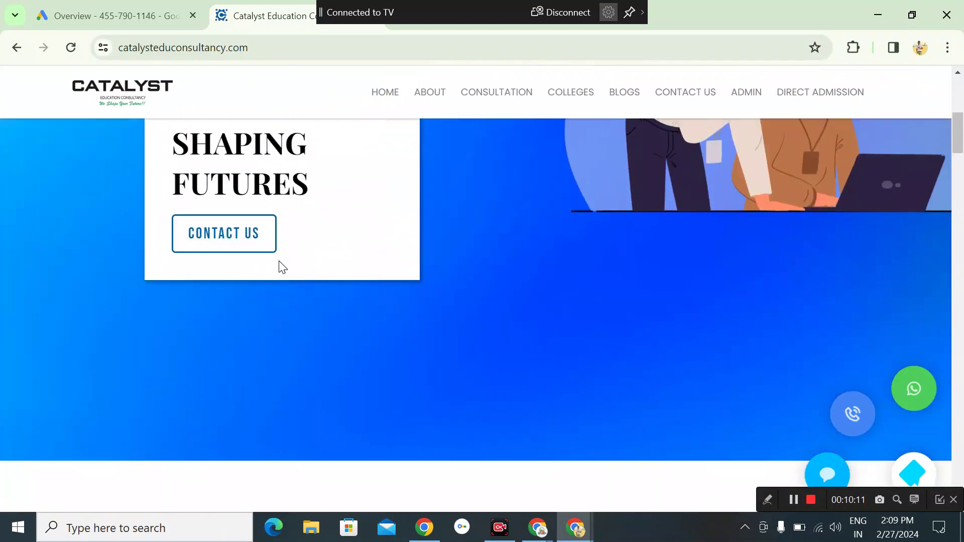
pyautogui.scroll(5, 531, 242)
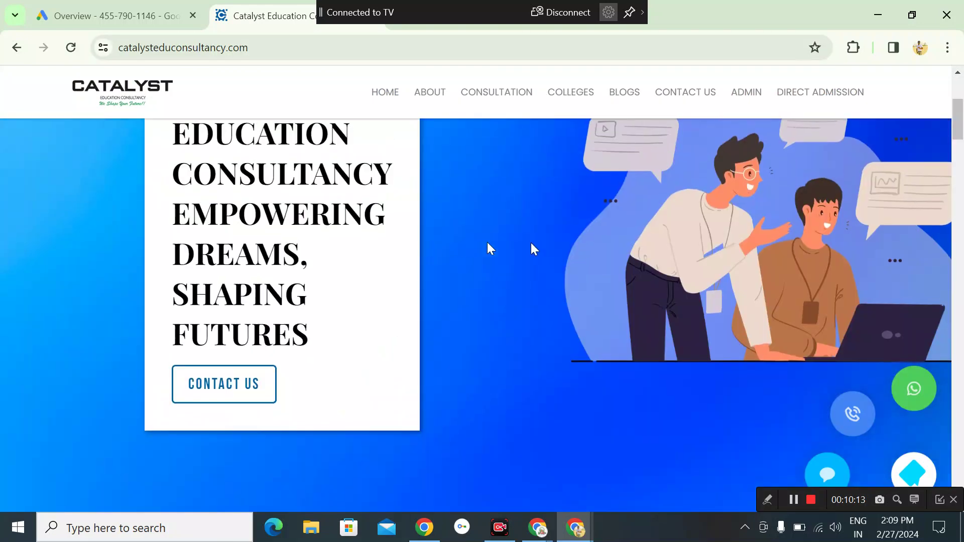
pyautogui.scroll(-10, 751, 269)
pyautogui.scroll(-5, 532, 380)
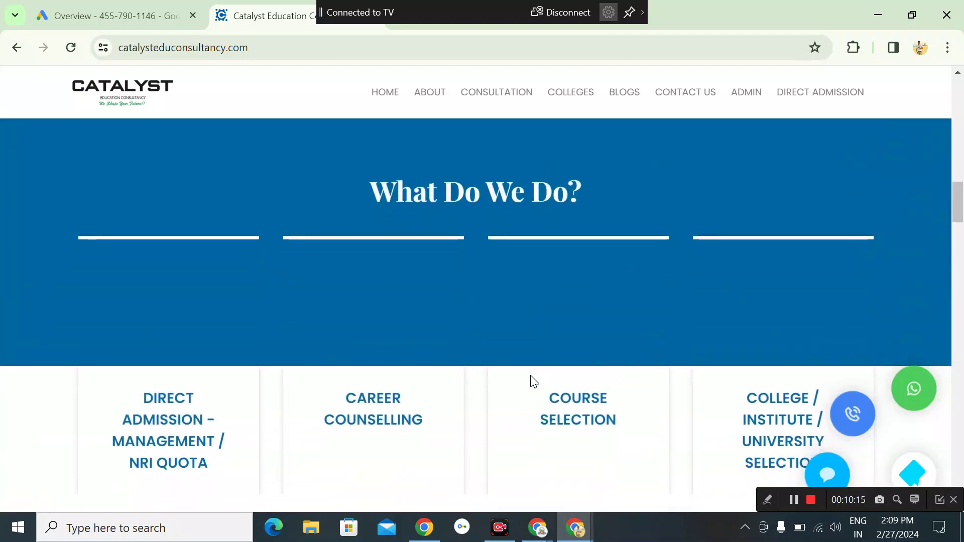
pyautogui.click(792, 95)
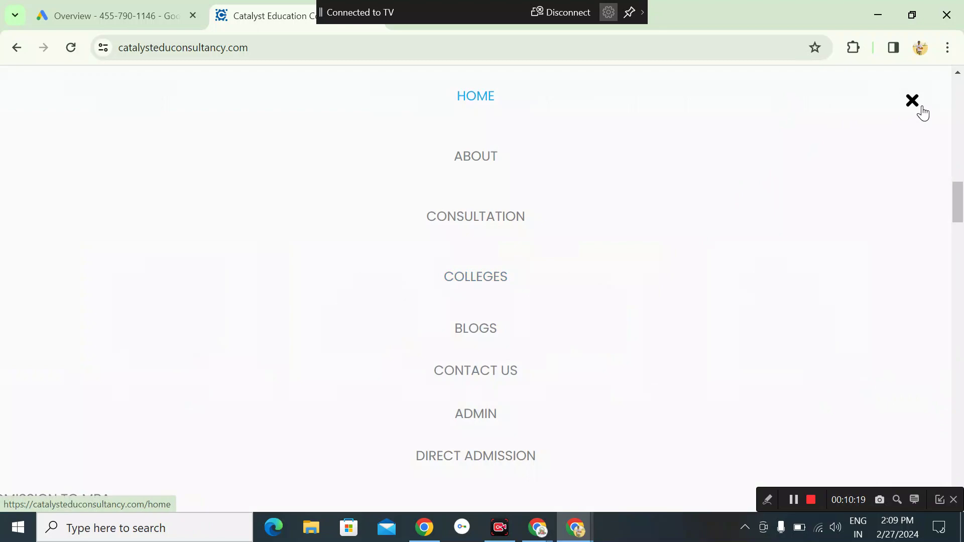
pyautogui.click(912, 101)
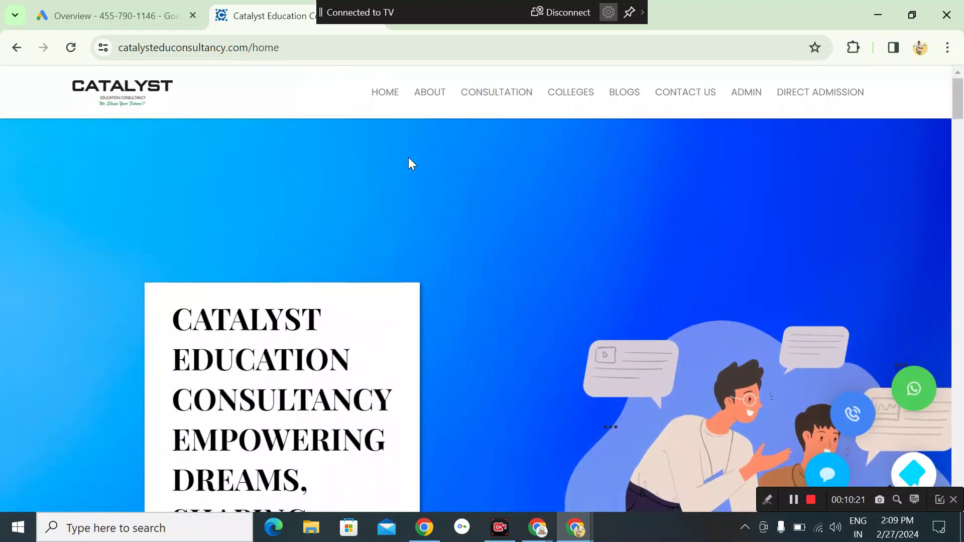
# Trim the address to the root catalysteduconsultancy.com home page and select its full URL
pyautogui.click(387, 95)
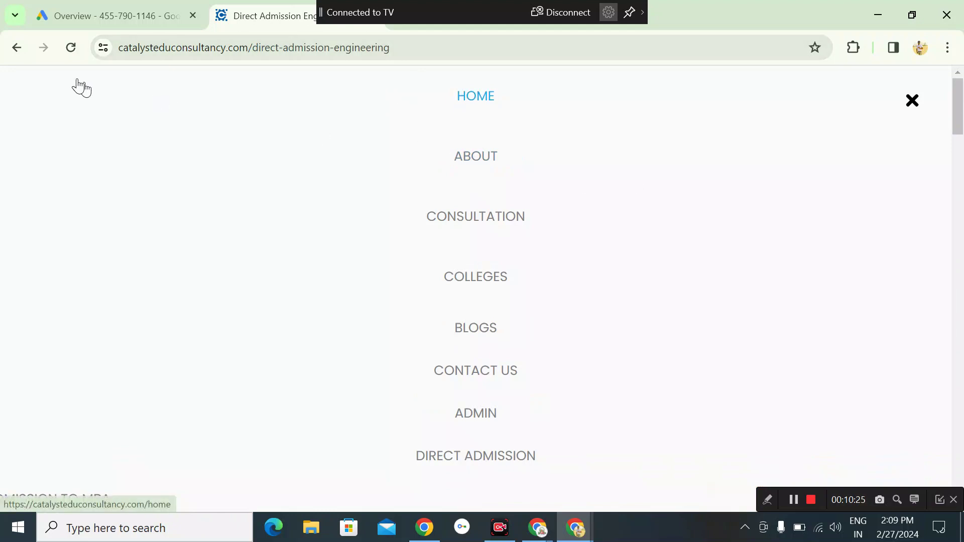
pyautogui.moveTo(432, 51); pyautogui.dragTo(250, 53)
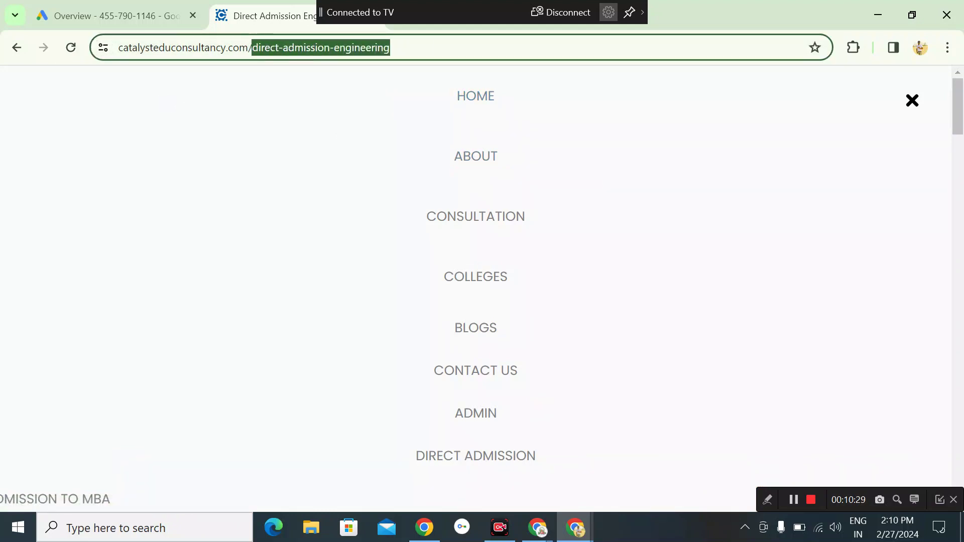
pyautogui.press('BackSpace')
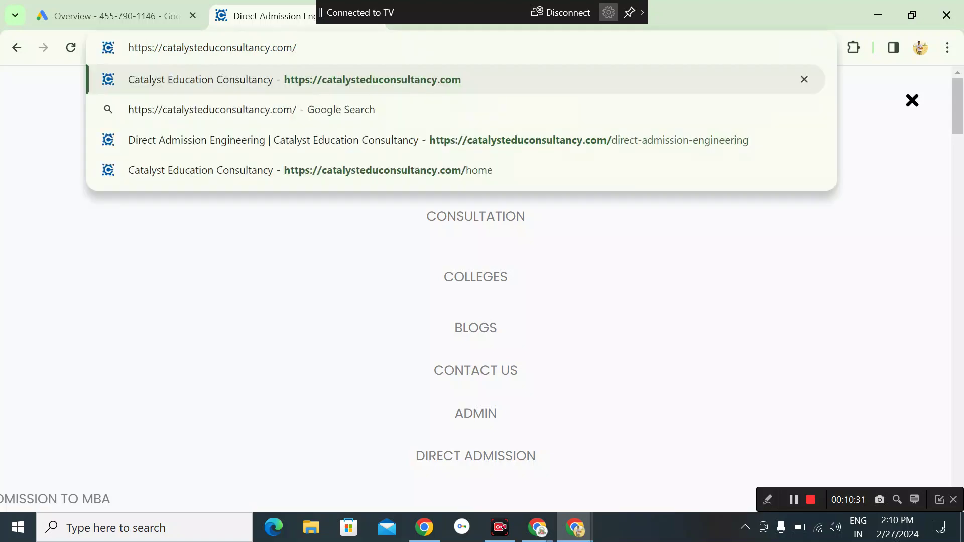
pyautogui.press('Return')
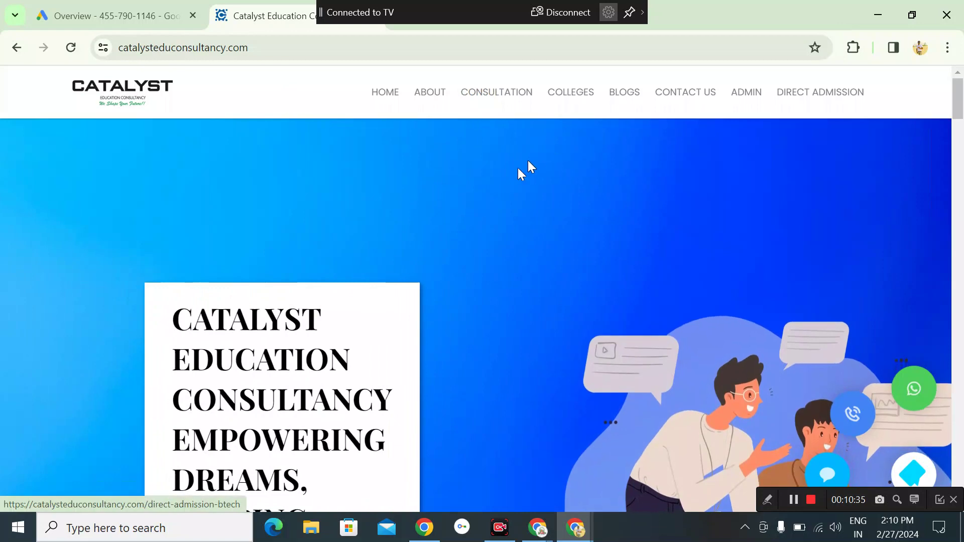
pyautogui.scroll(-13, 510, 389)
pyautogui.scroll(6, 369, 251)
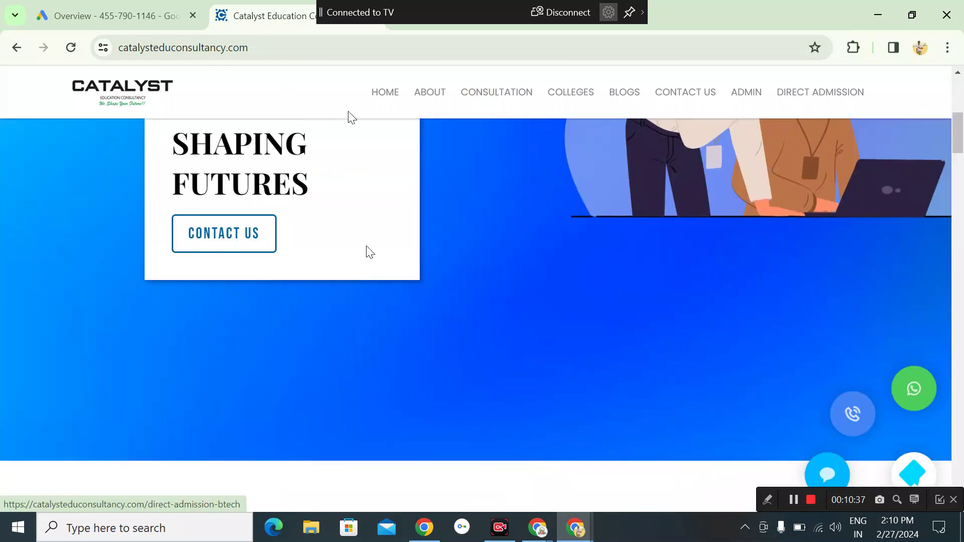
pyautogui.doubleClick(273, 47)
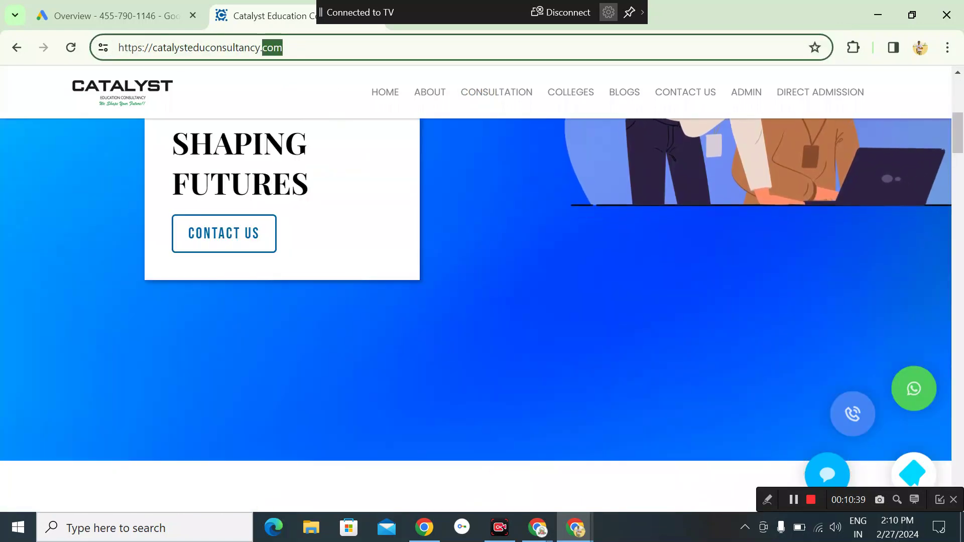
pyautogui.hotkey('ctrl', 'a')
pyautogui.hotkey('ctrl', 'c')
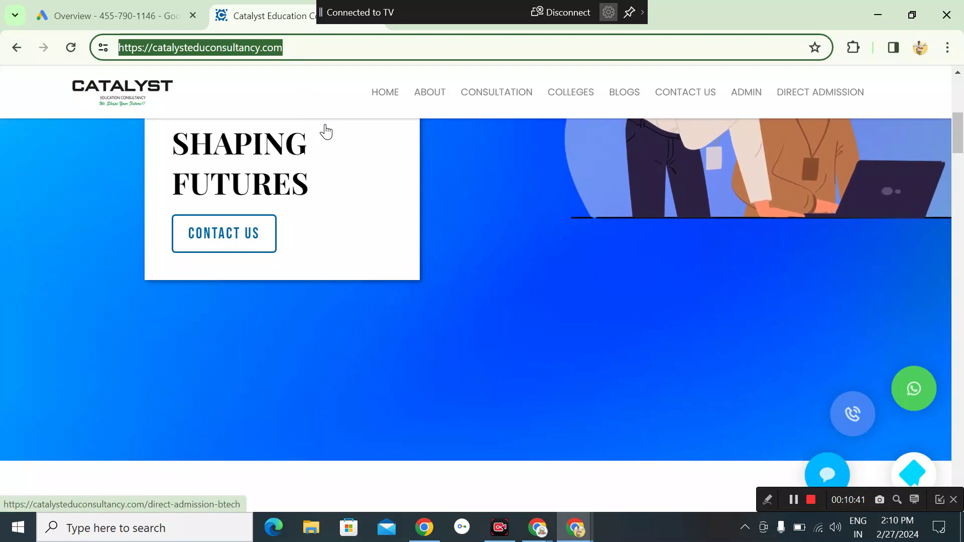
pyautogui.click(131, 21)
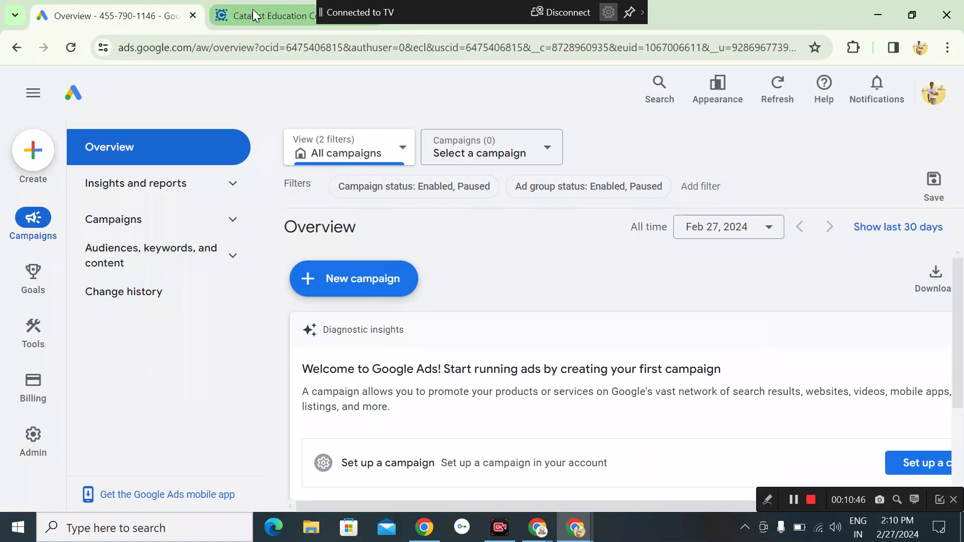
pyautogui.click(252, 11)
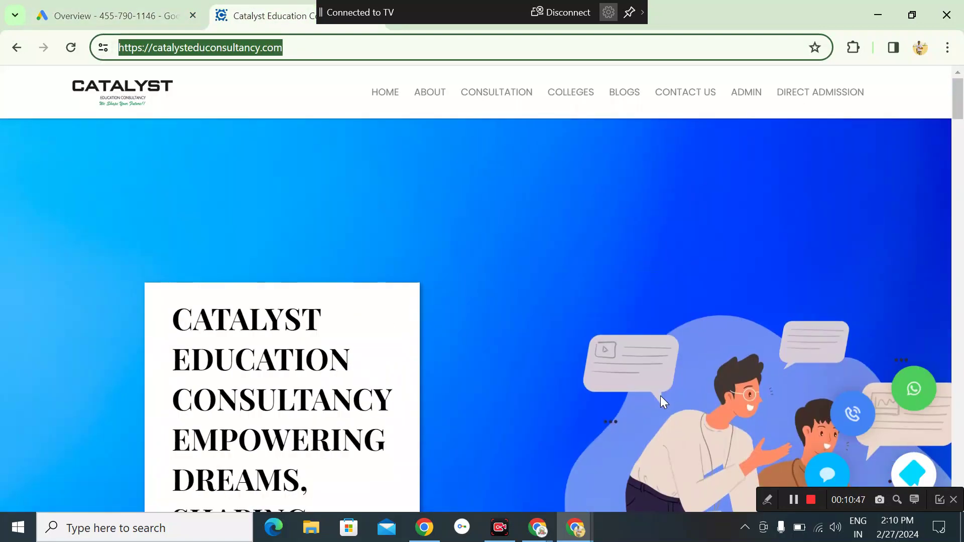
# Start a new campaign from the Google Ads overview and pick the Sales objective
pyautogui.click(103, 13)
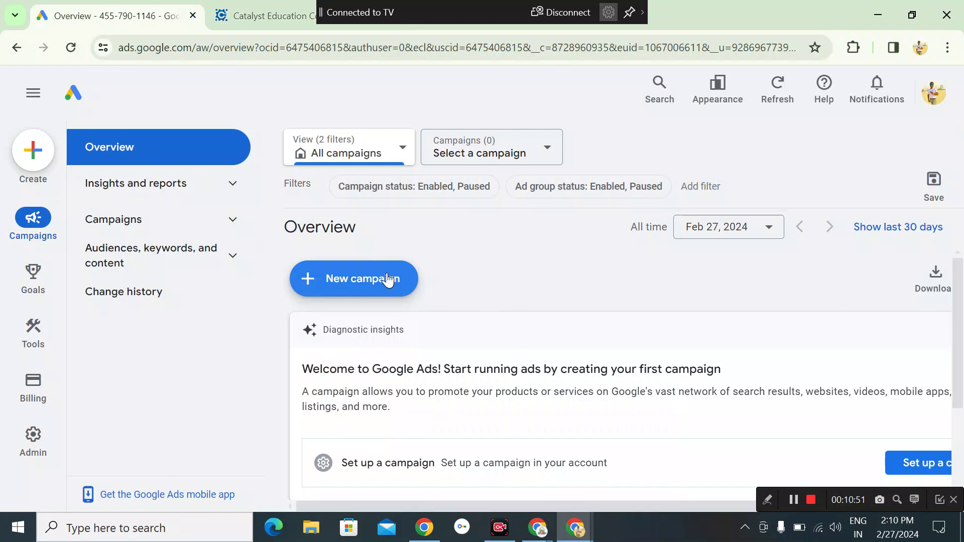
pyautogui.click(324, 284)
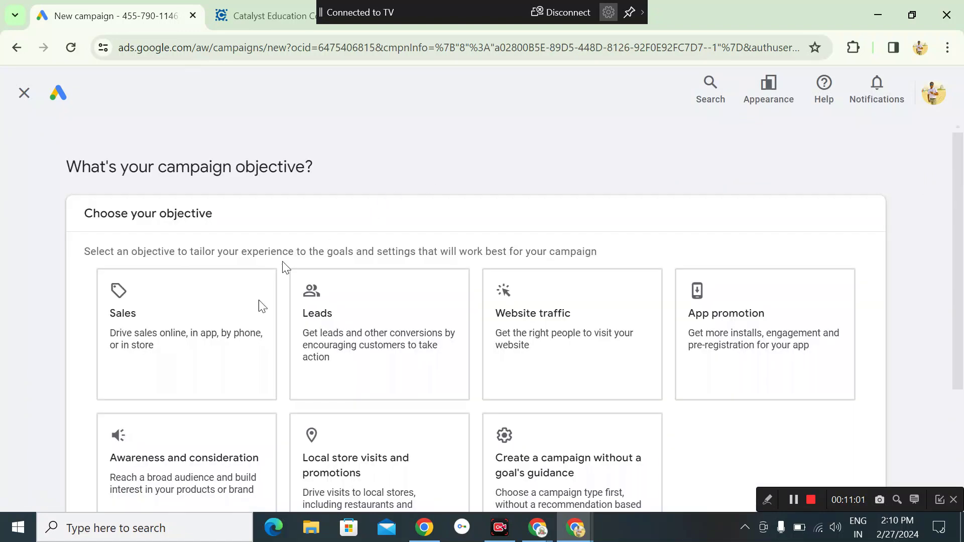
pyautogui.click(242, 369)
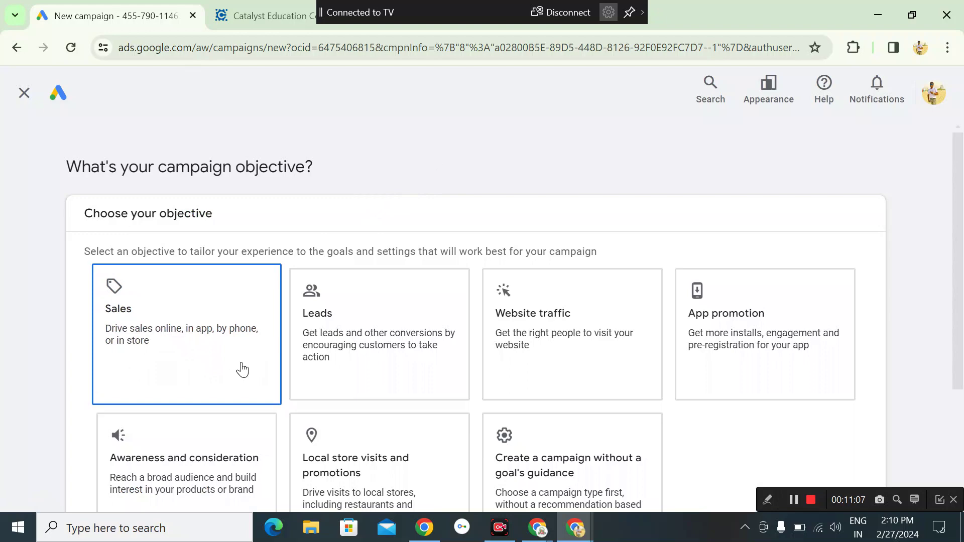
pyautogui.scroll(-3, 237, 372)
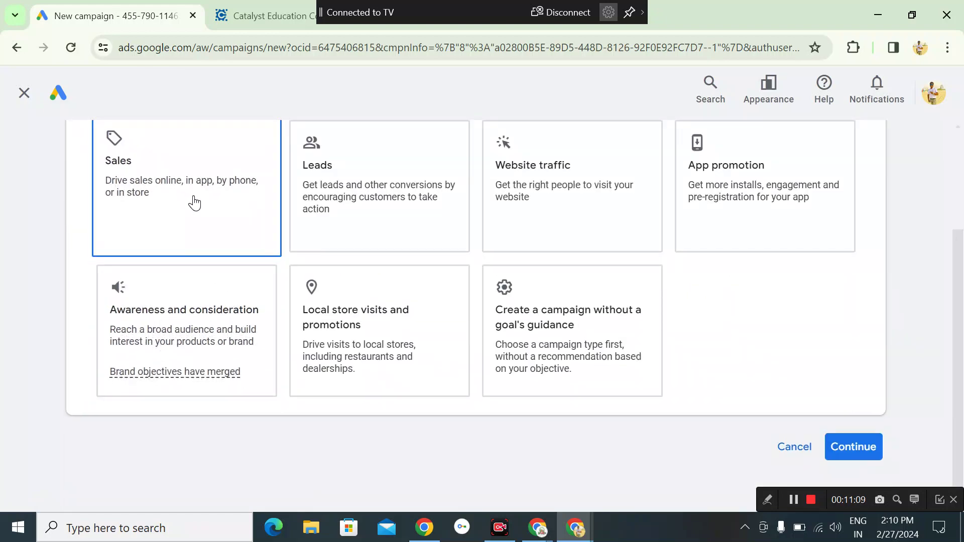
pyautogui.click(393, 229)
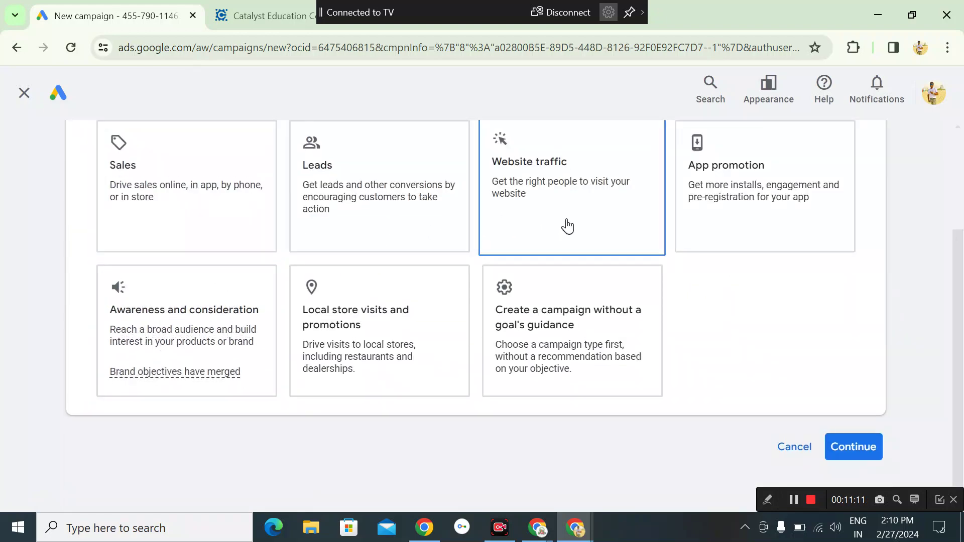
pyautogui.scroll(3, 563, 228)
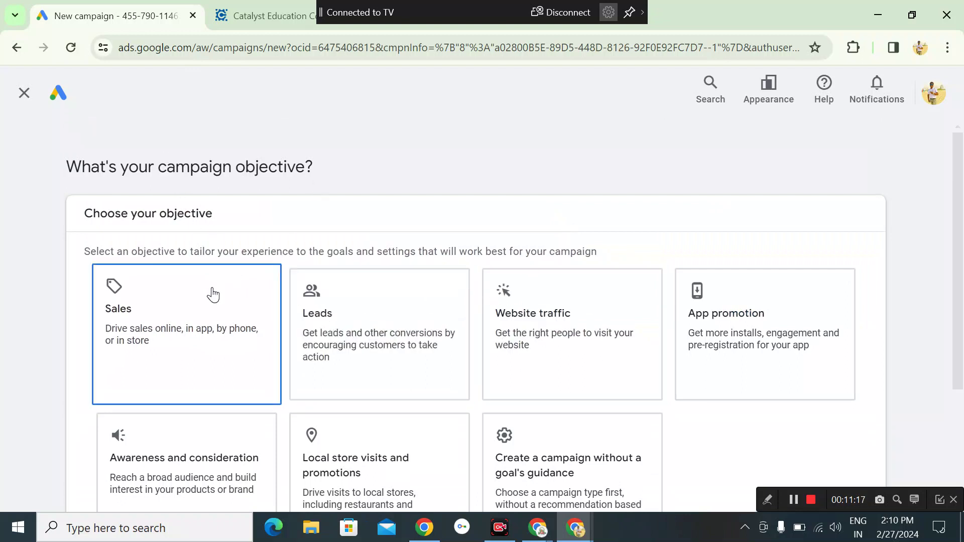
pyautogui.scroll(-2, 221, 299)
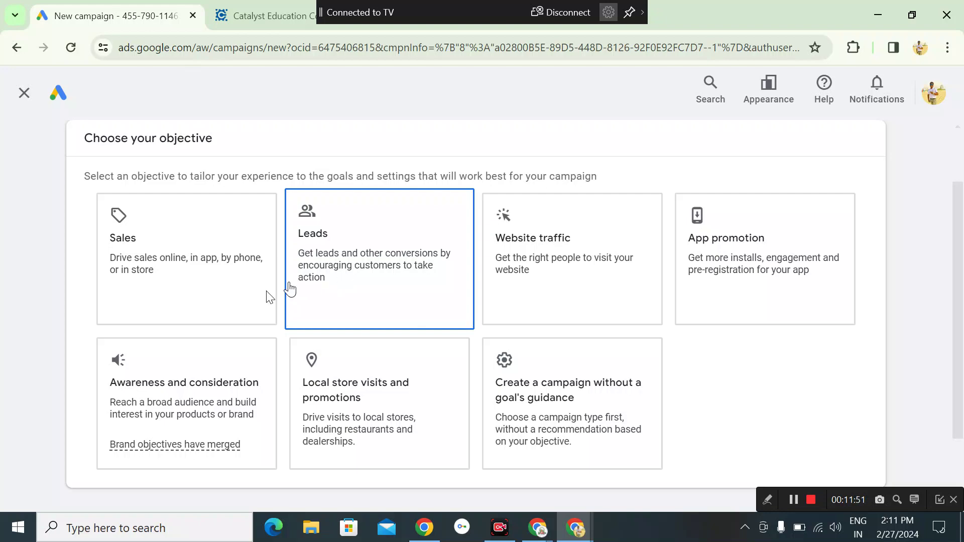
# With Sales selected, choose Search as the campaign type and view the reach-your-goal options
pyautogui.click(234, 304)
pyautogui.scroll(-2, 236, 306)
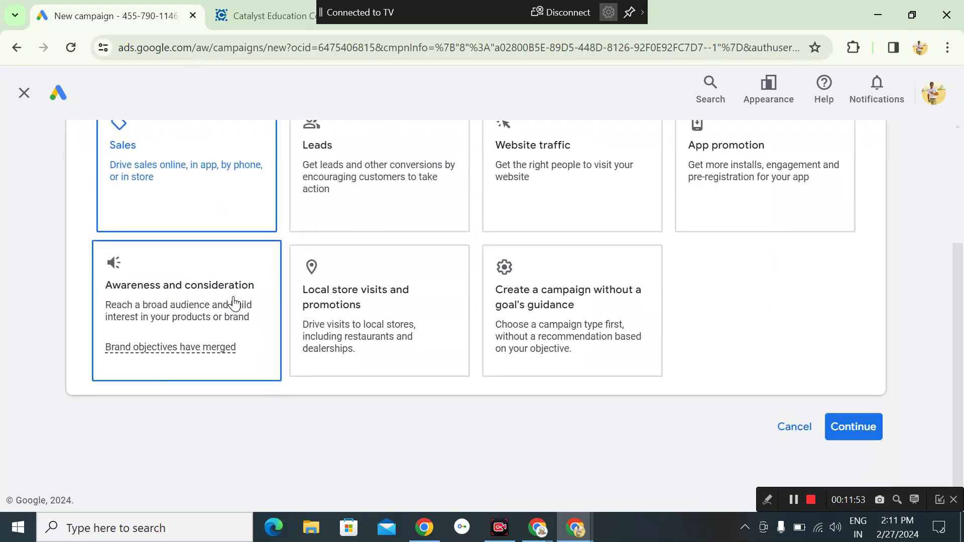
pyautogui.click(201, 289)
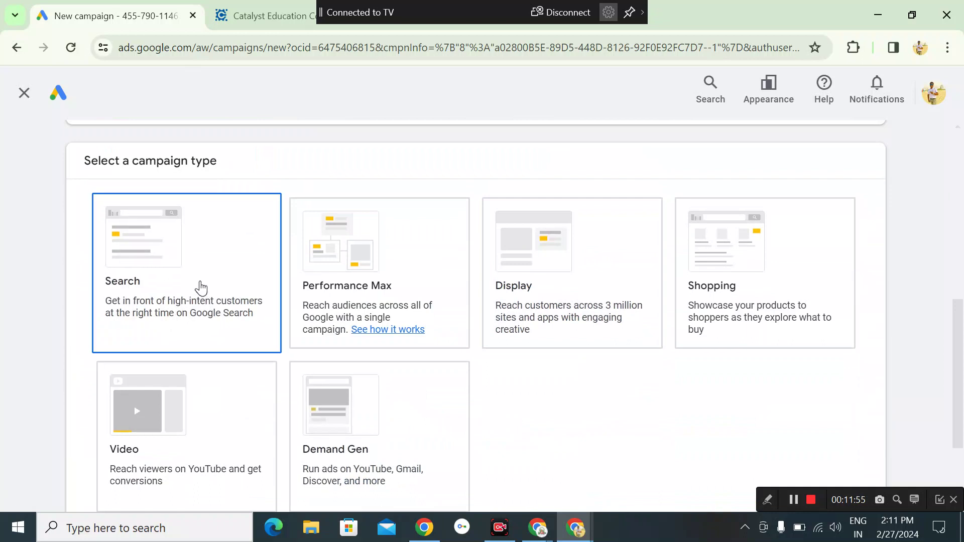
pyautogui.scroll(-2, 200, 289)
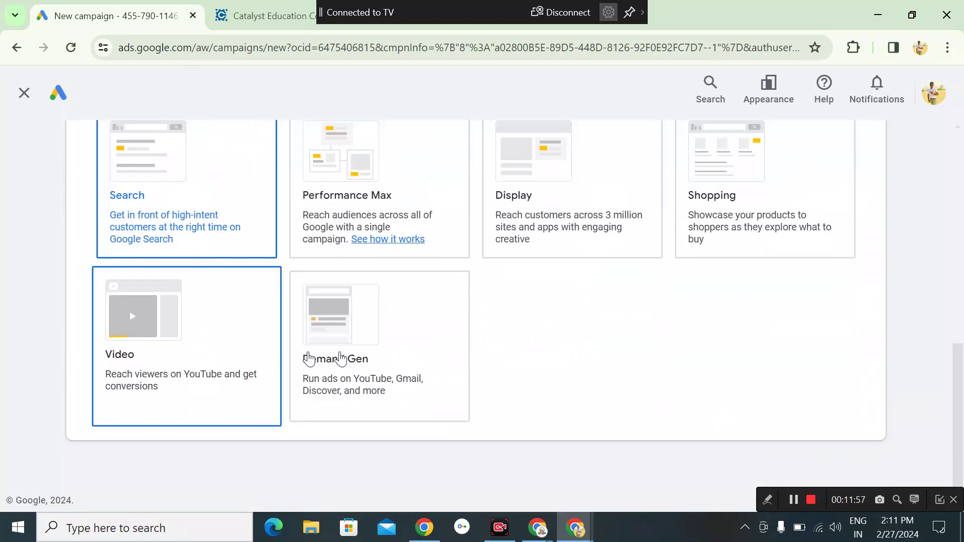
pyautogui.scroll(-1, 473, 350)
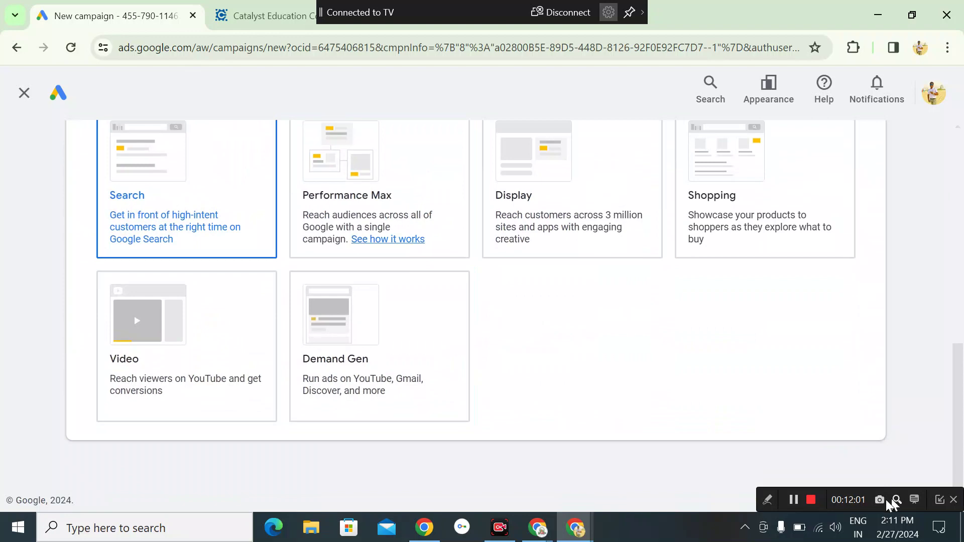
pyautogui.moveTo(837, 495); pyautogui.dragTo(824, 510)
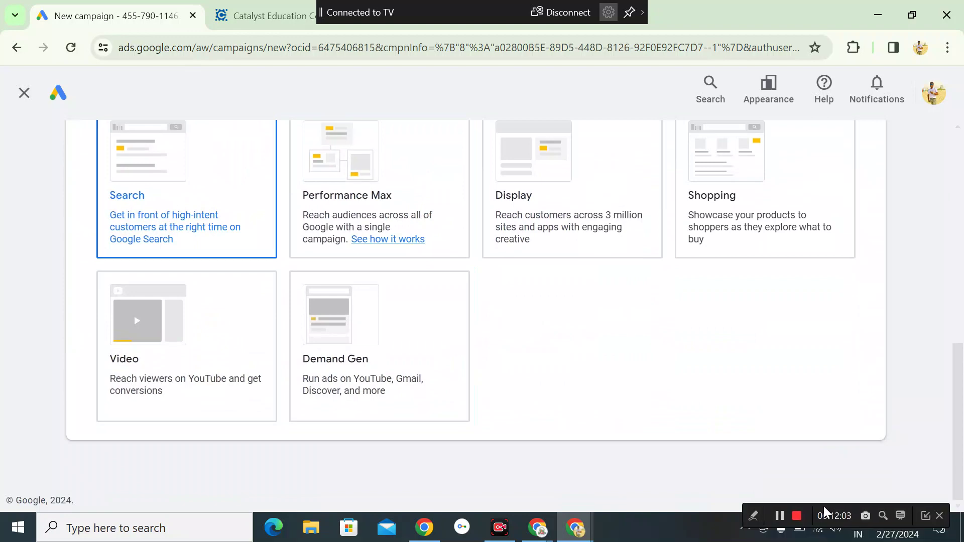
pyautogui.scroll(3, 188, 230)
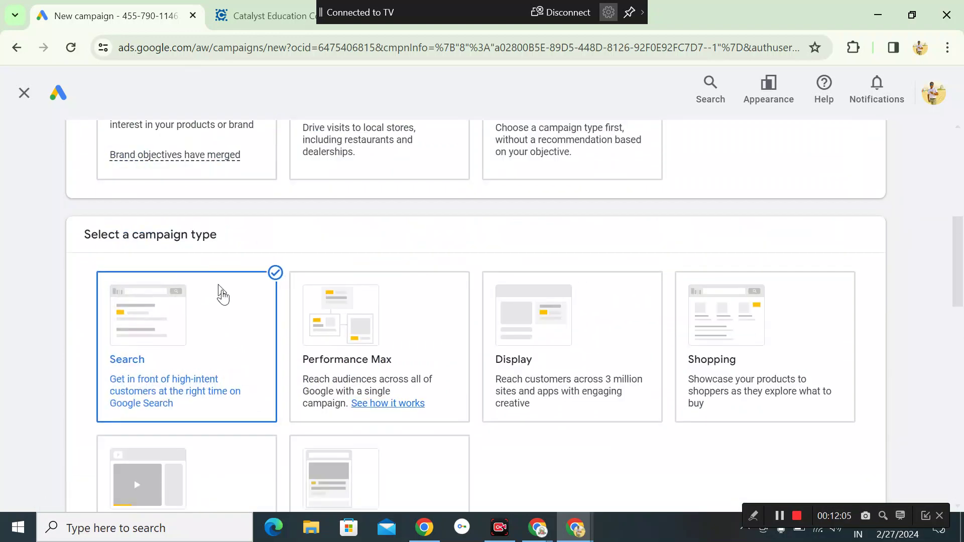
pyautogui.scroll(-3, 361, 329)
pyautogui.scroll(-7, 362, 328)
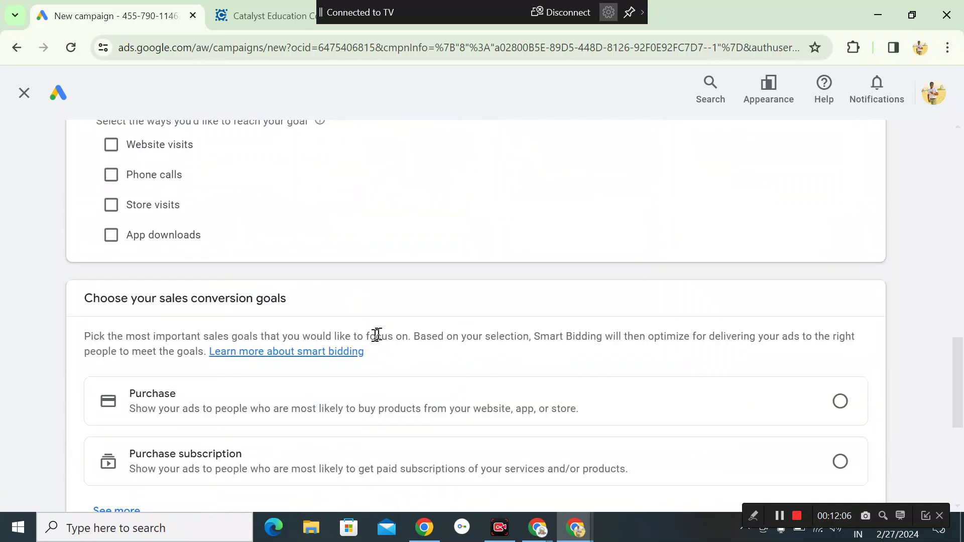
pyautogui.click(112, 146)
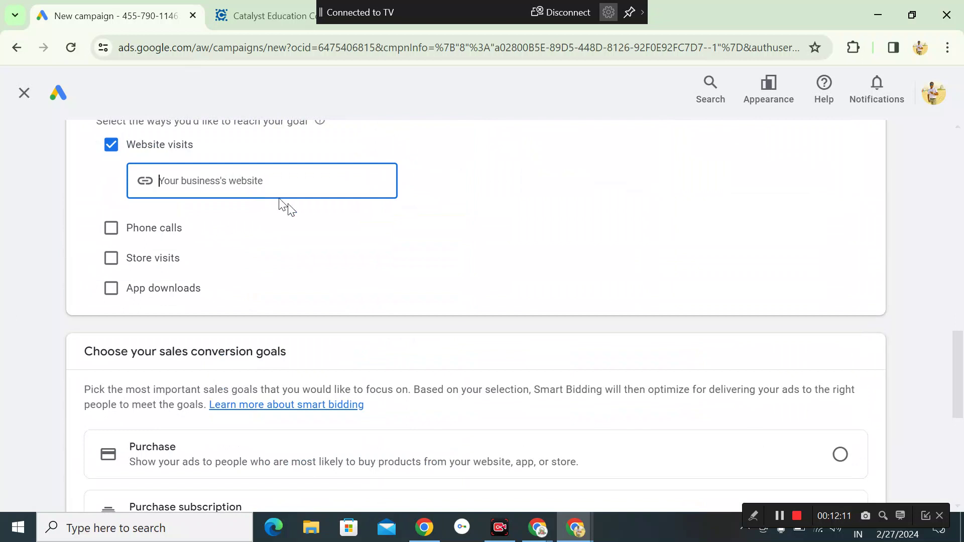
pyautogui.hotkey('ctrl', 'v')
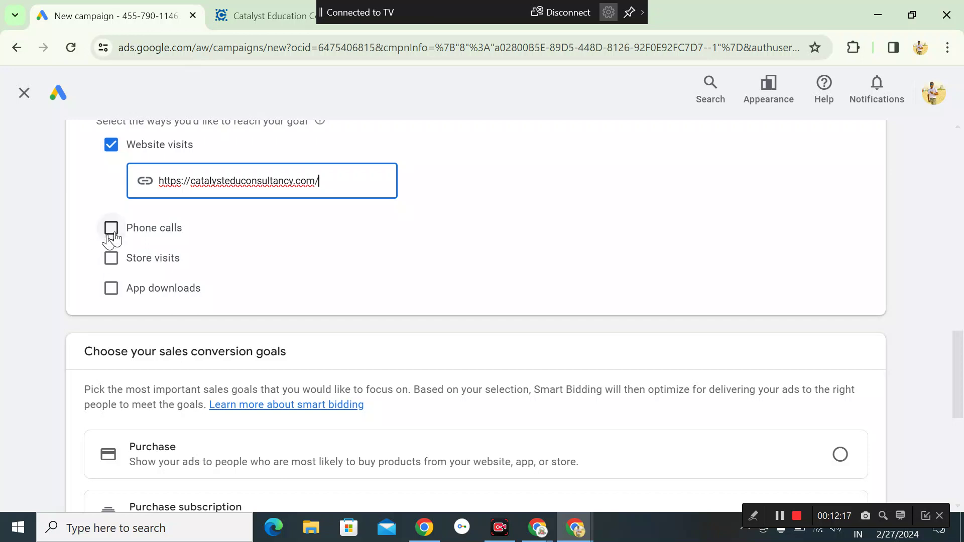
pyautogui.click(116, 232)
# Add Phone calls as a goal with India as the phone number's country
pyautogui.click(208, 266)
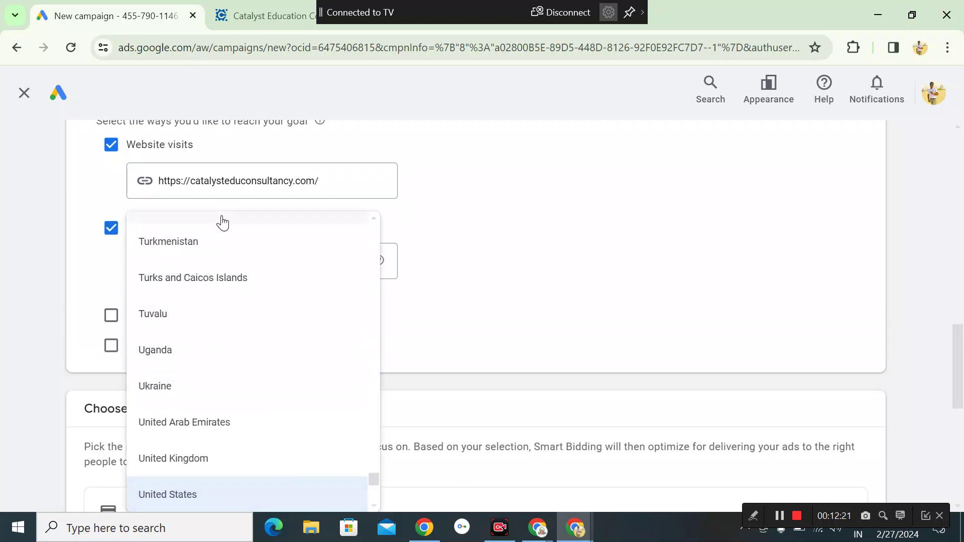
pyautogui.scroll(-5, 223, 223)
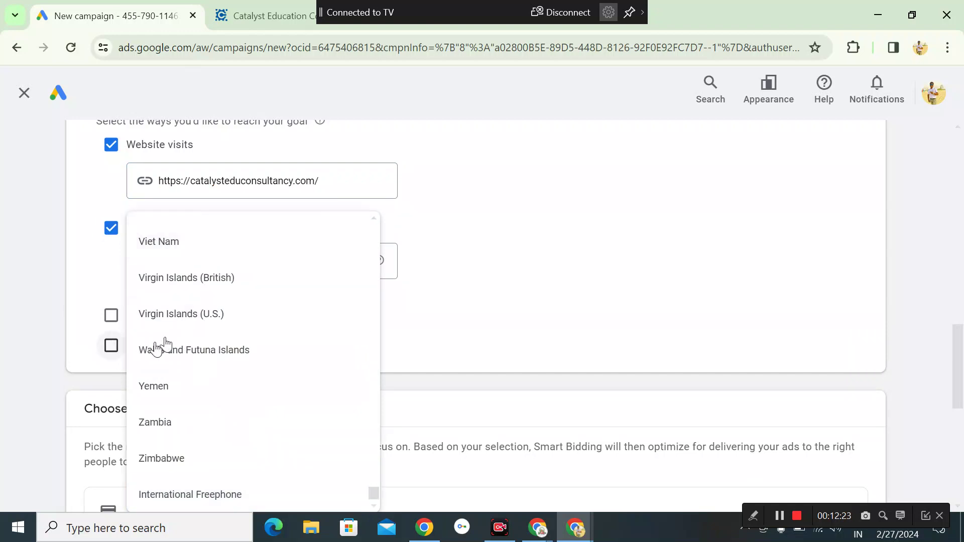
pyautogui.scroll(-1, 220, 321)
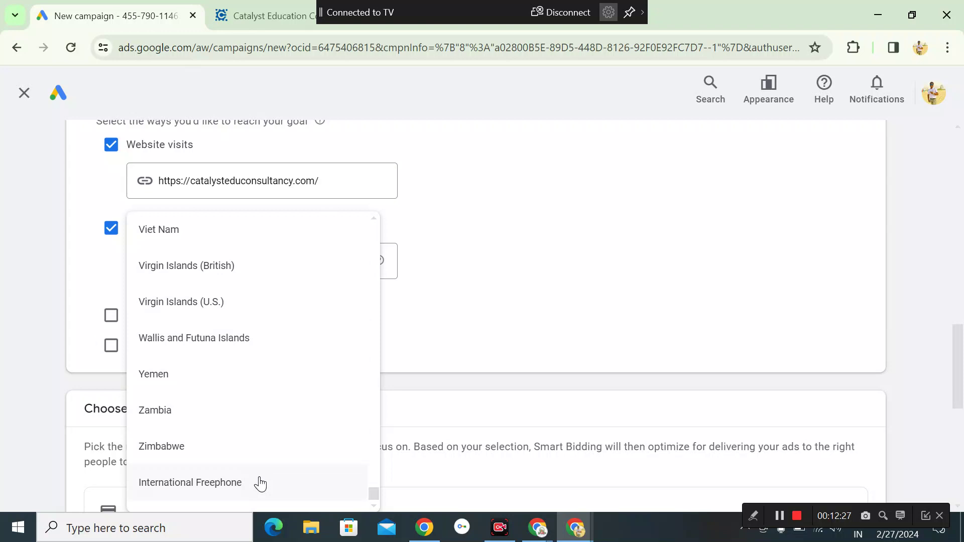
pyautogui.scroll(8, 221, 428)
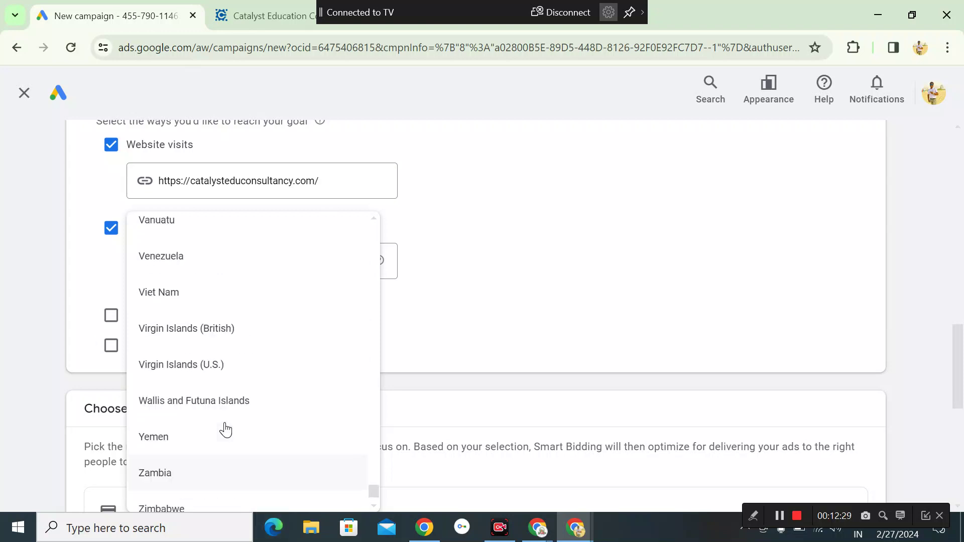
pyautogui.scroll(10, 186, 325)
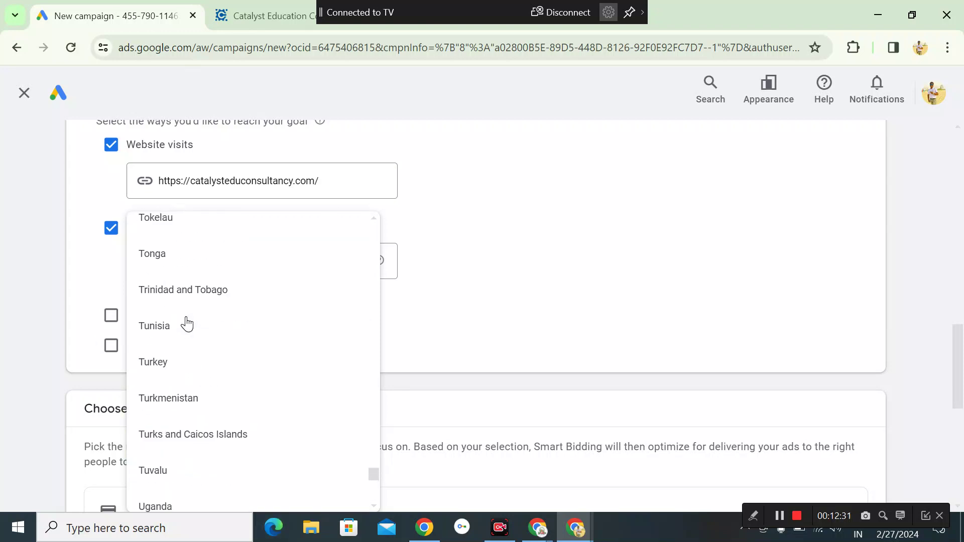
pyautogui.scroll(10, 187, 323)
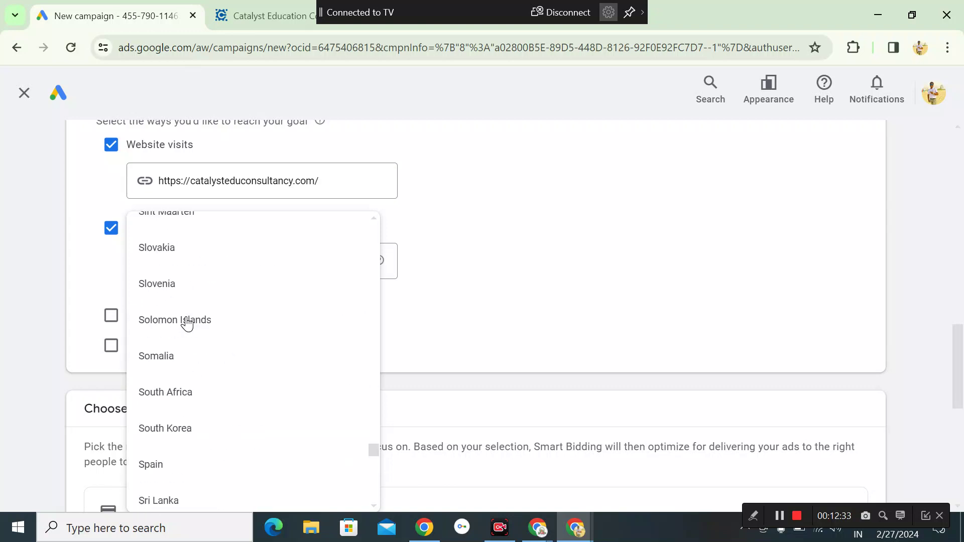
pyautogui.scroll(4, 186, 324)
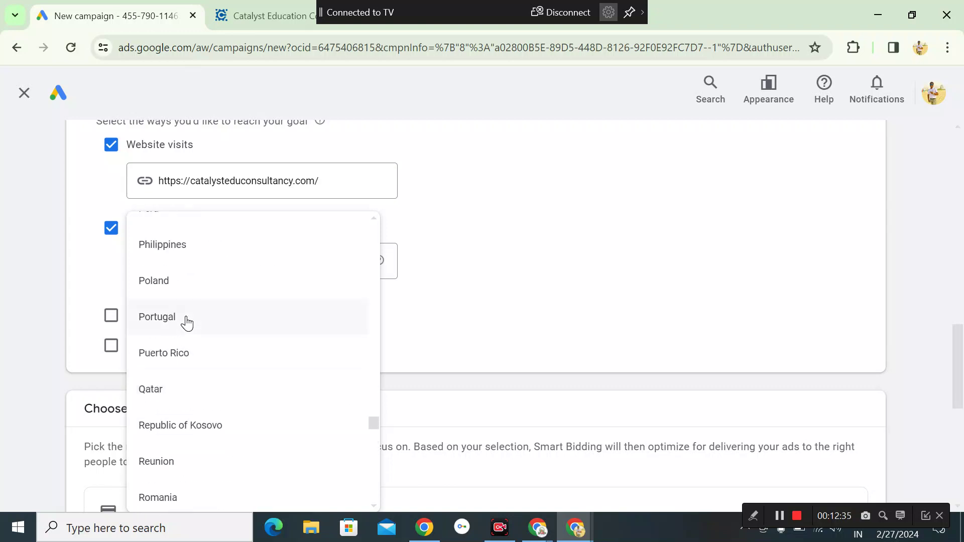
pyautogui.scroll(-8, 215, 335)
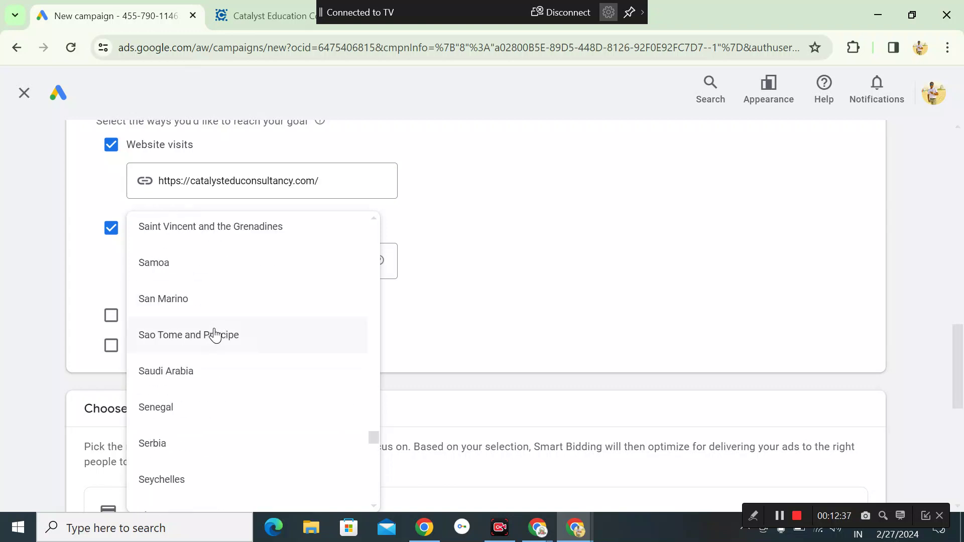
pyautogui.scroll(-15, 215, 335)
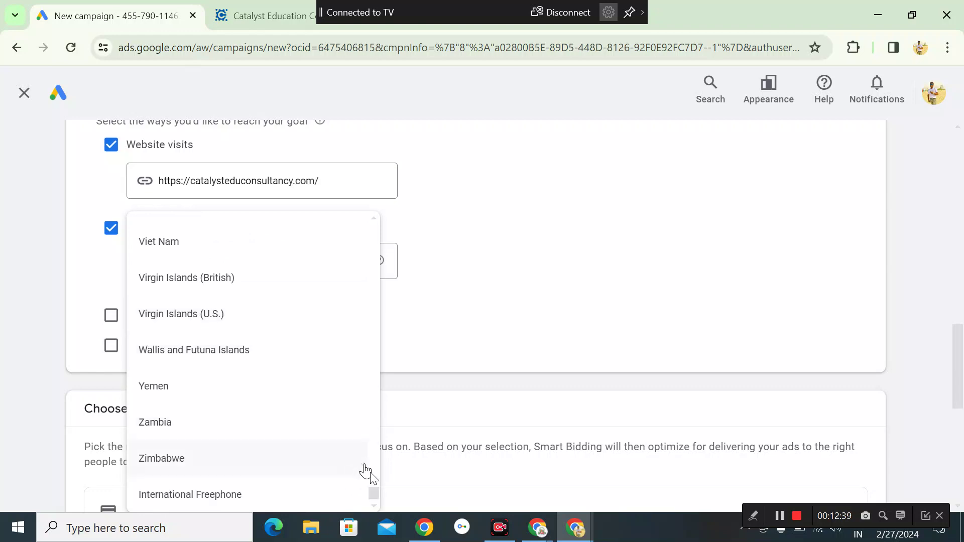
pyautogui.moveTo(375, 495); pyautogui.dragTo(400, 349)
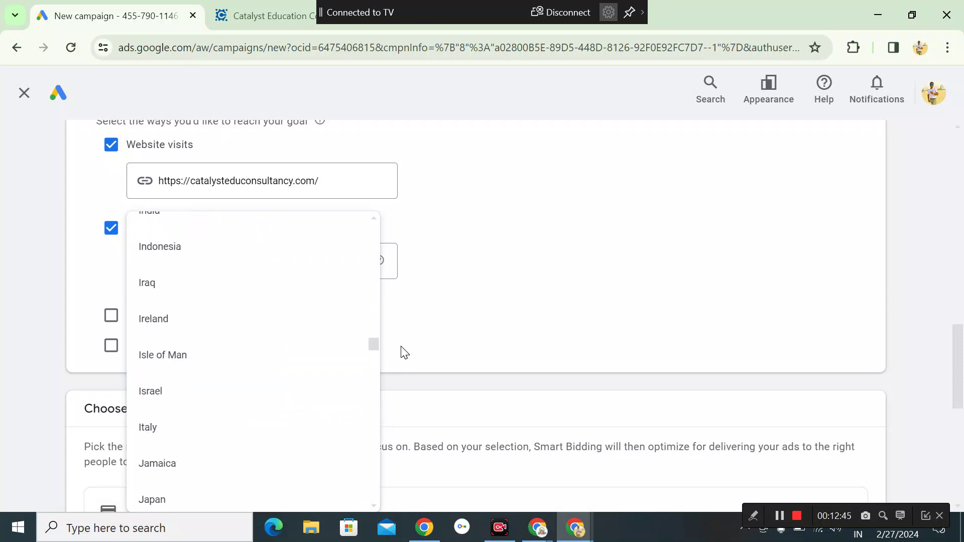
pyautogui.scroll(1, 191, 314)
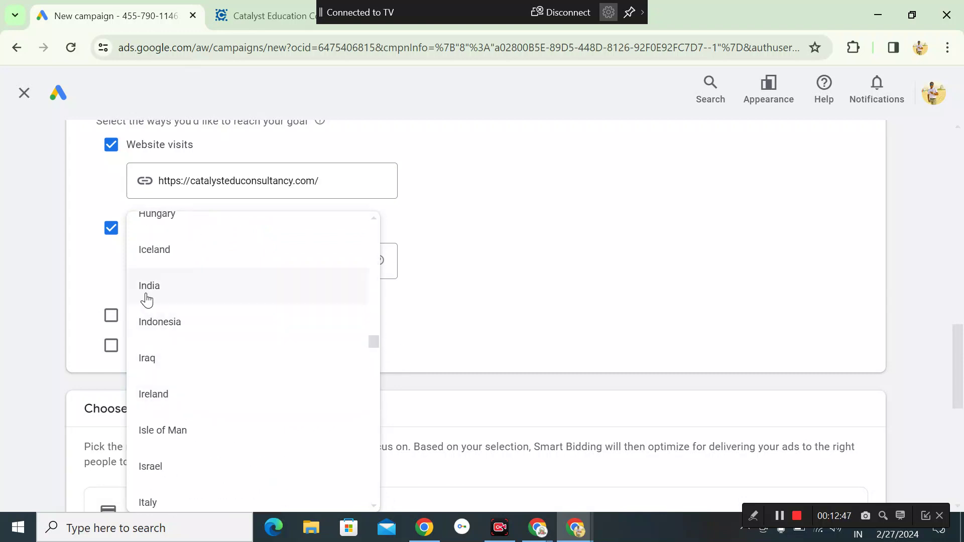
pyautogui.click(145, 294)
pyautogui.click(317, 274)
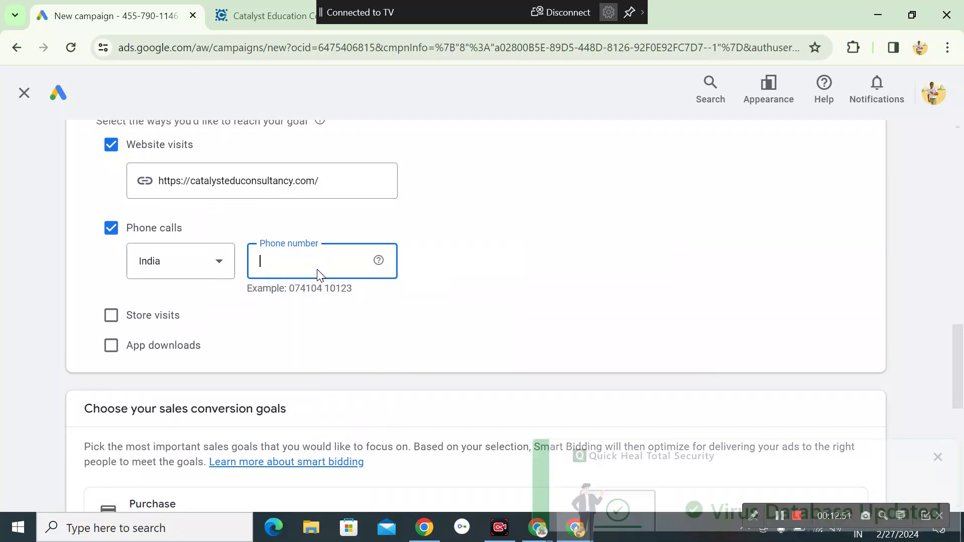
# Look up the business phone number on the Catalyst site's contact form and call-us option
pyautogui.click(266, 20)
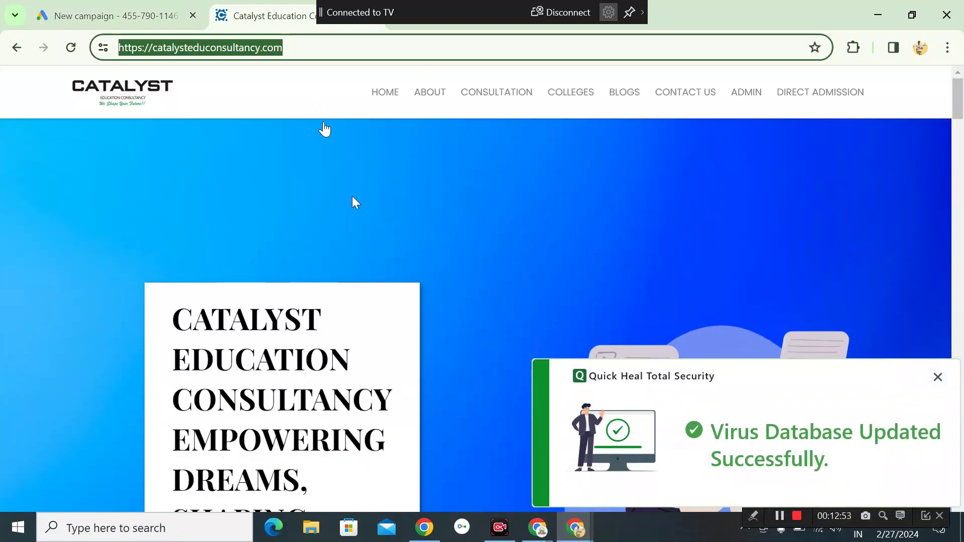
pyautogui.scroll(-4, 517, 201)
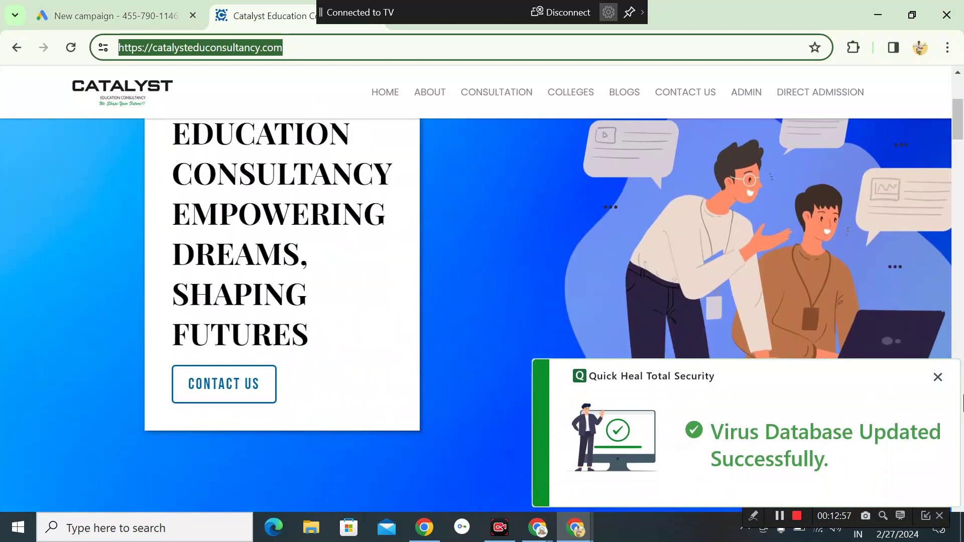
pyautogui.click(937, 377)
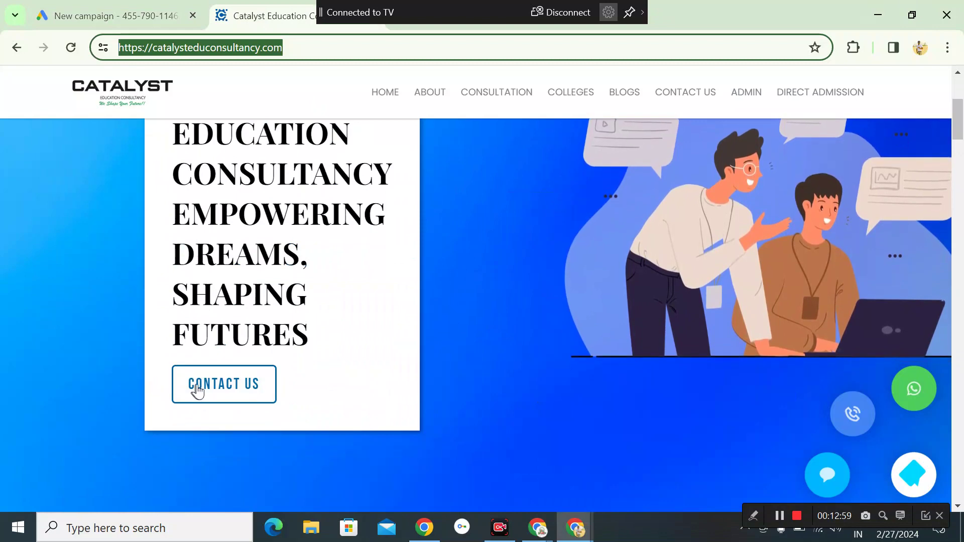
pyautogui.click(200, 389)
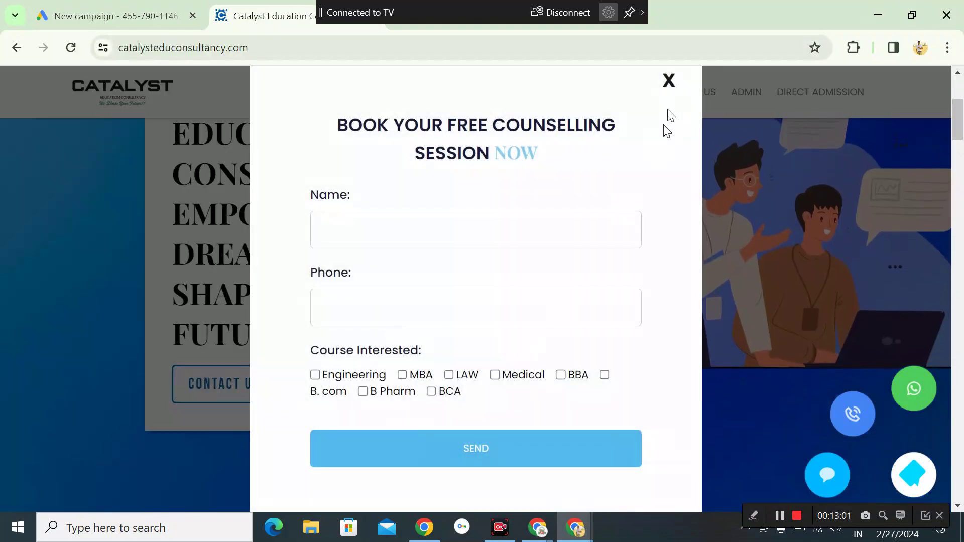
pyautogui.click(669, 83)
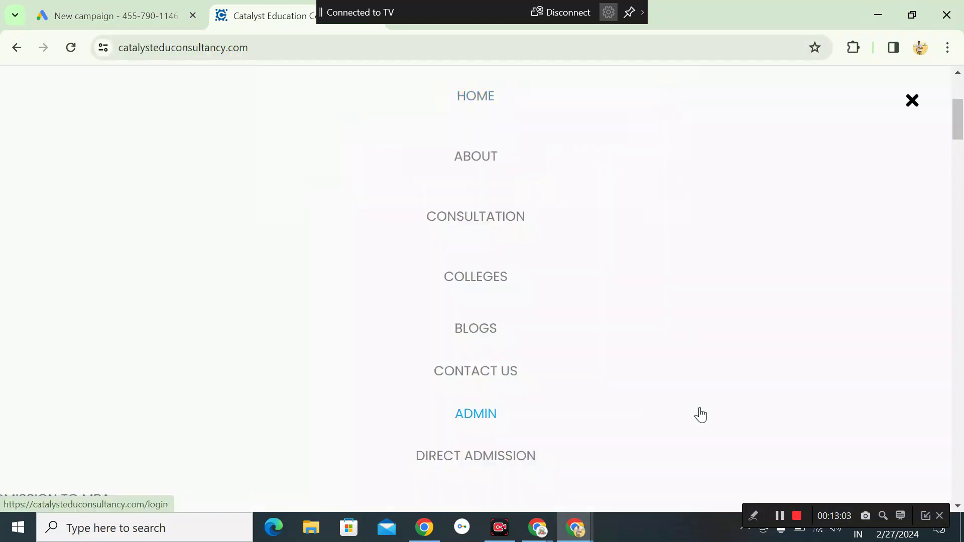
pyautogui.click(912, 99)
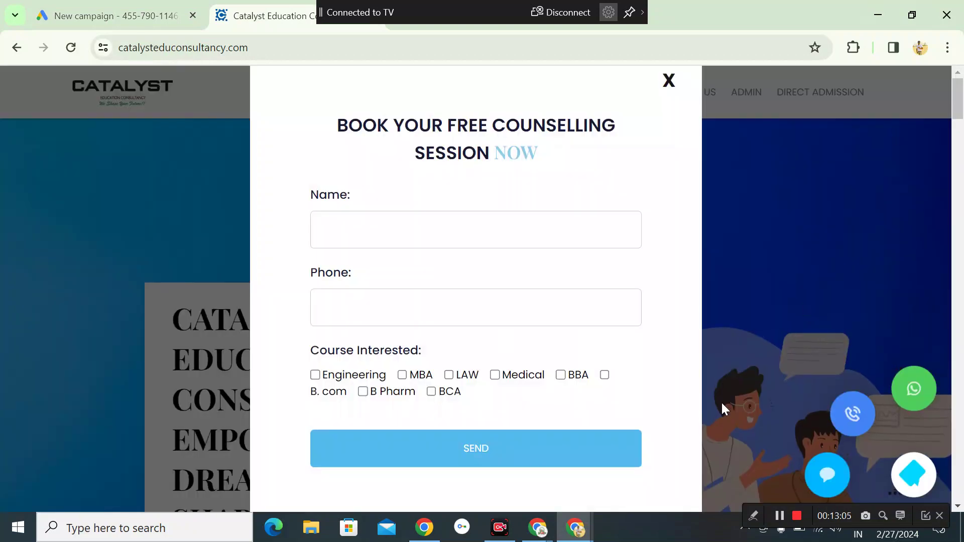
pyautogui.click(865, 424)
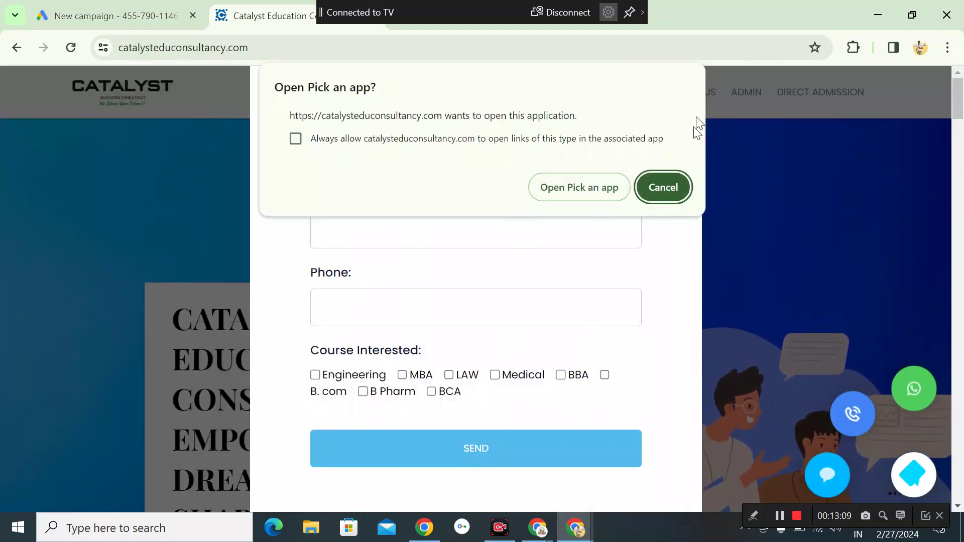
pyautogui.click(124, 15)
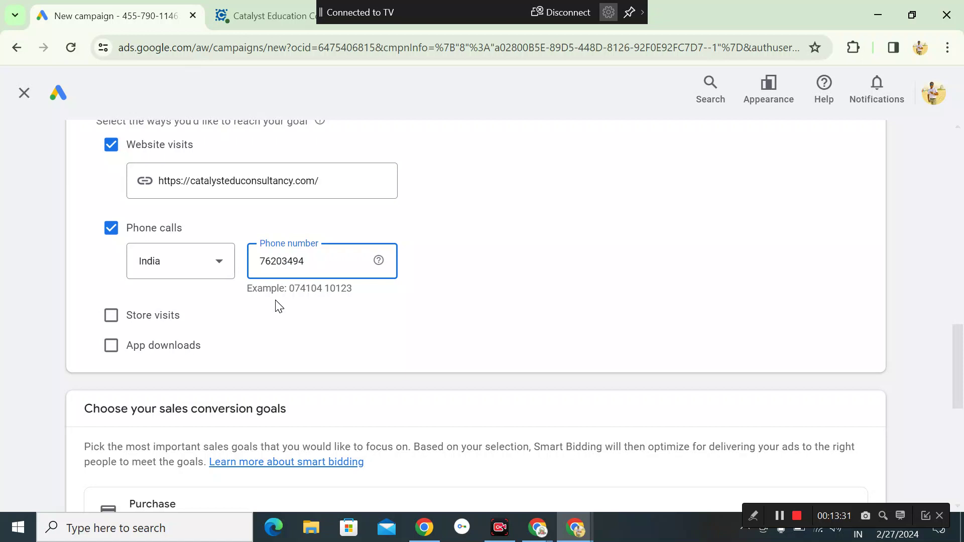
# Finish entering the business phone number for the Phone calls option
pyautogui.write('73')
pyautogui.click(521, 264)
pyautogui.scroll(-3, 243, 359)
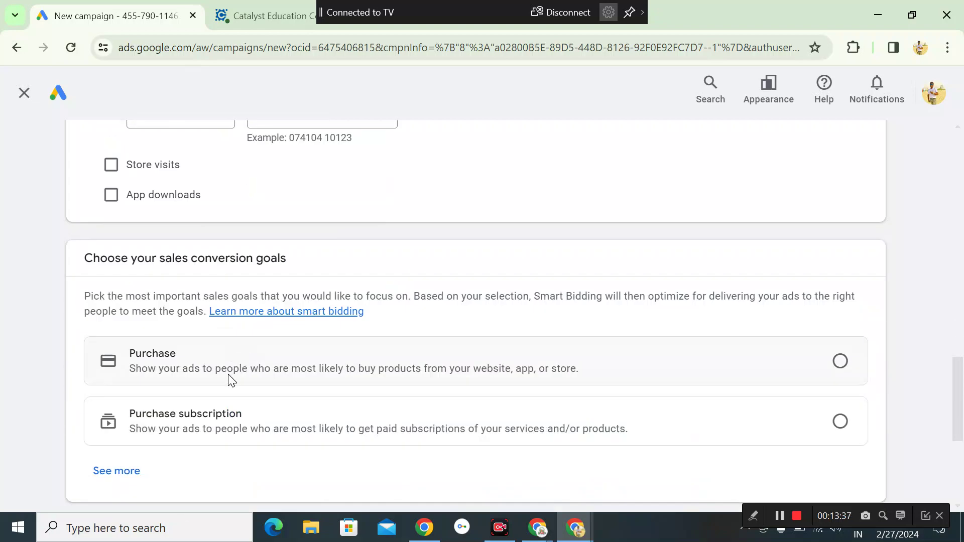
pyautogui.scroll(4, 241, 327)
pyautogui.scroll(-3, 241, 327)
pyautogui.scroll(-3, 242, 377)
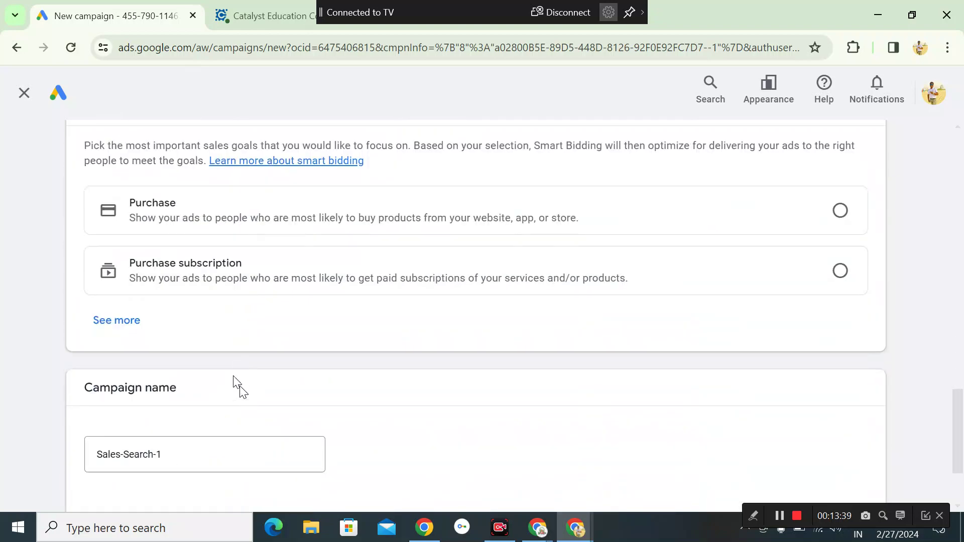
pyautogui.scroll(-1, 211, 377)
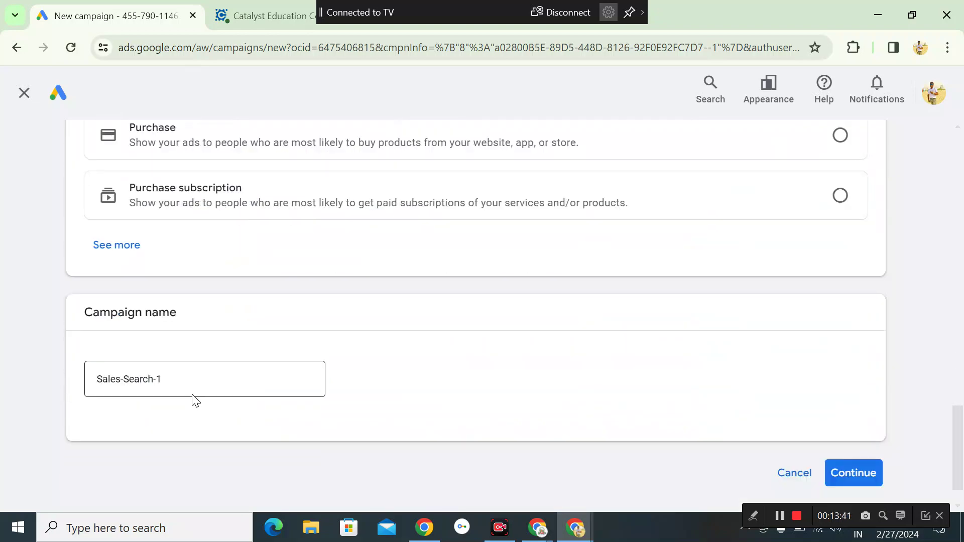
pyautogui.scroll(2, 221, 378)
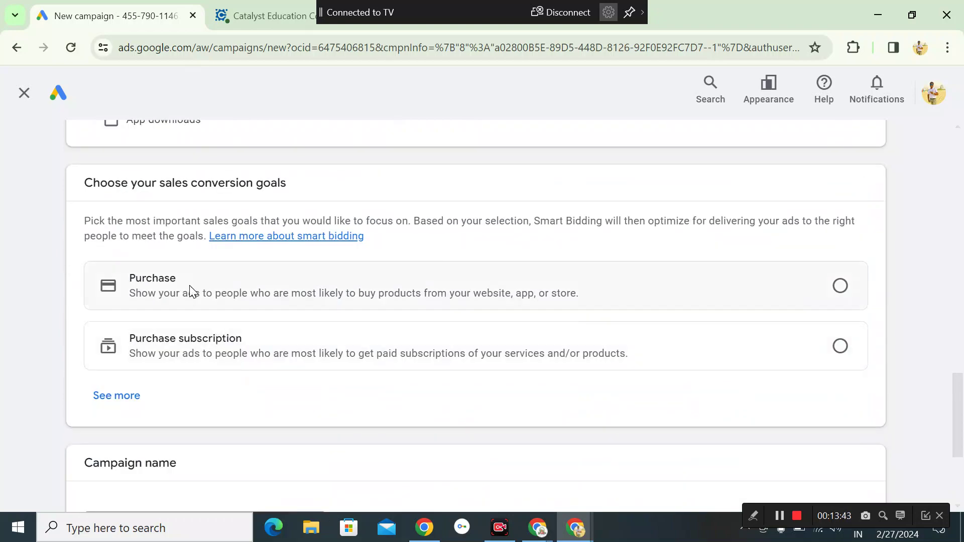
pyautogui.scroll(4, 205, 302)
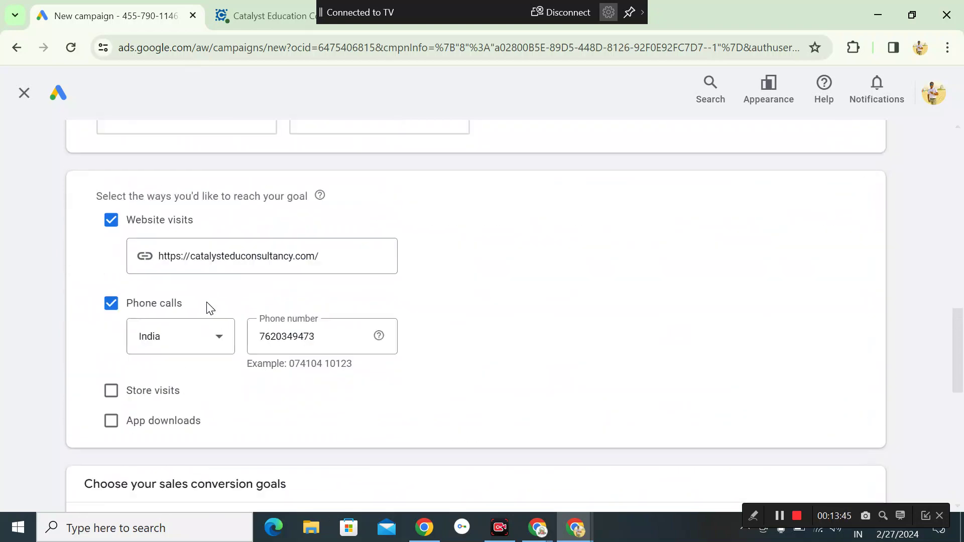
pyautogui.scroll(-3, 210, 314)
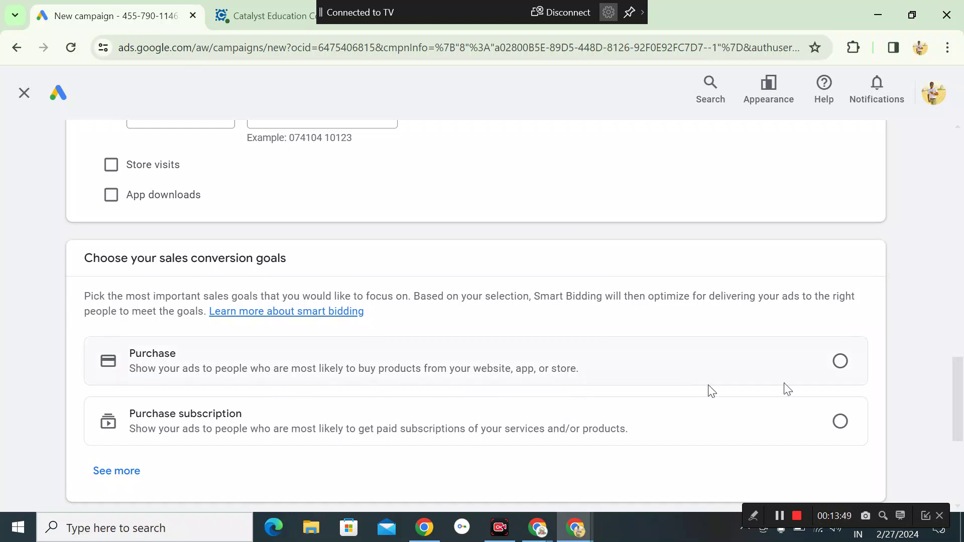
# Choose Purchase as the campaign's sales conversion goal
pyautogui.click(838, 372)
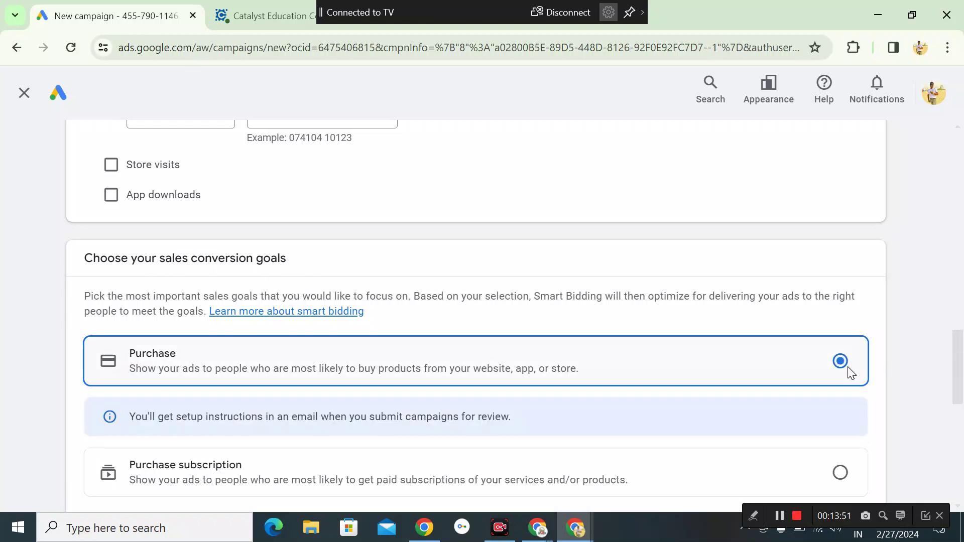
pyautogui.scroll(-2, 435, 386)
pyautogui.scroll(-1, 201, 446)
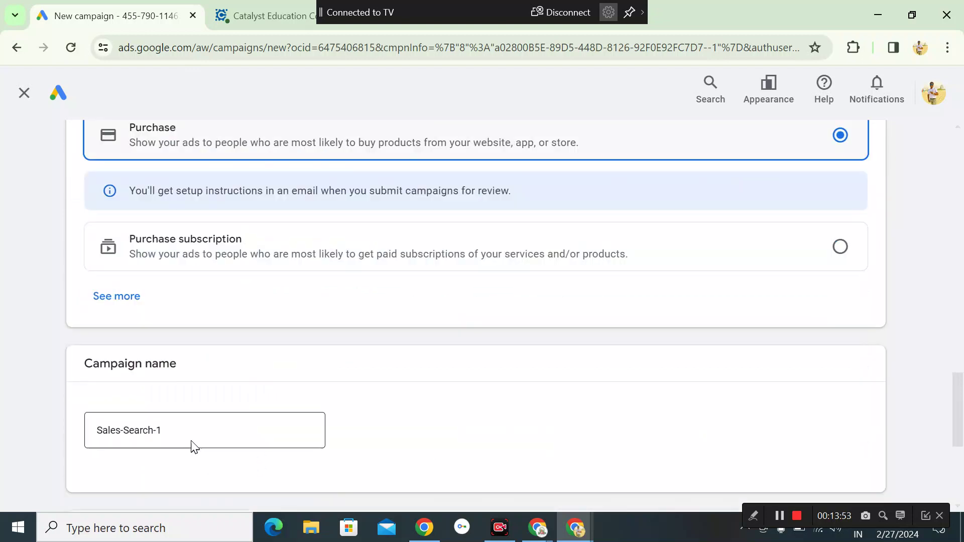
pyautogui.click(182, 426)
# Replace the campaign name Sales-Search-1 with 'Catalyst New campaign'
pyautogui.hotkey('ctrl', 'a')
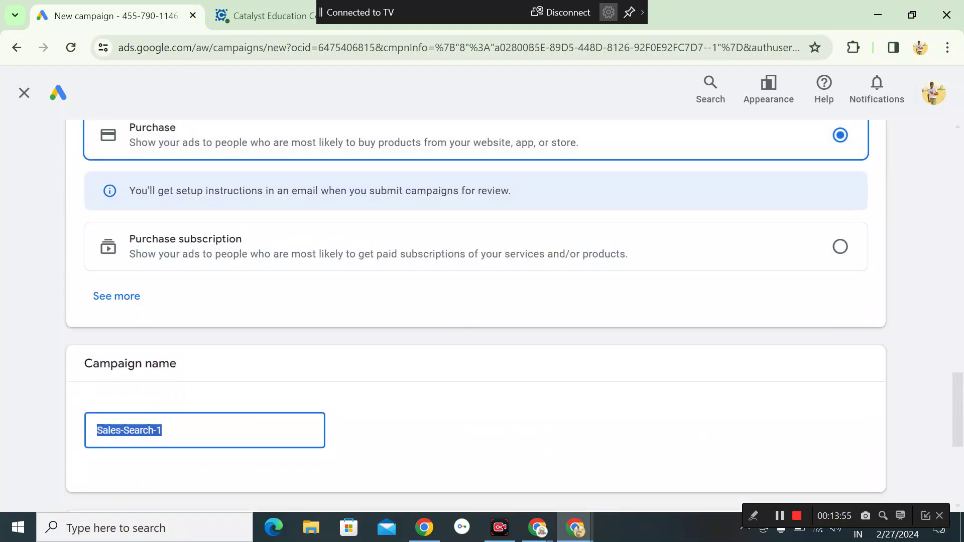
pyautogui.press('BackSpace')
pyautogui.write('Ca')
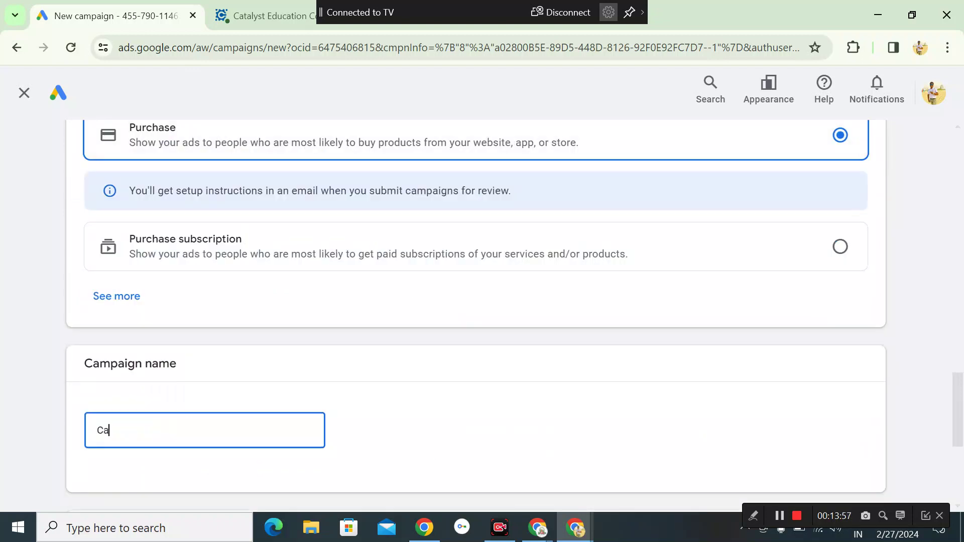
pyautogui.write('talyst New campaign')
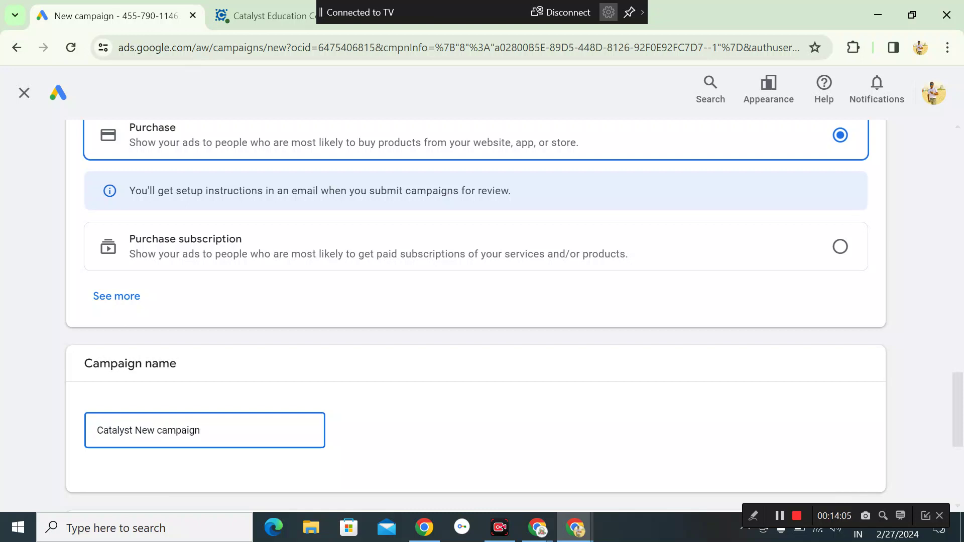
pyautogui.scroll(-1, 406, 403)
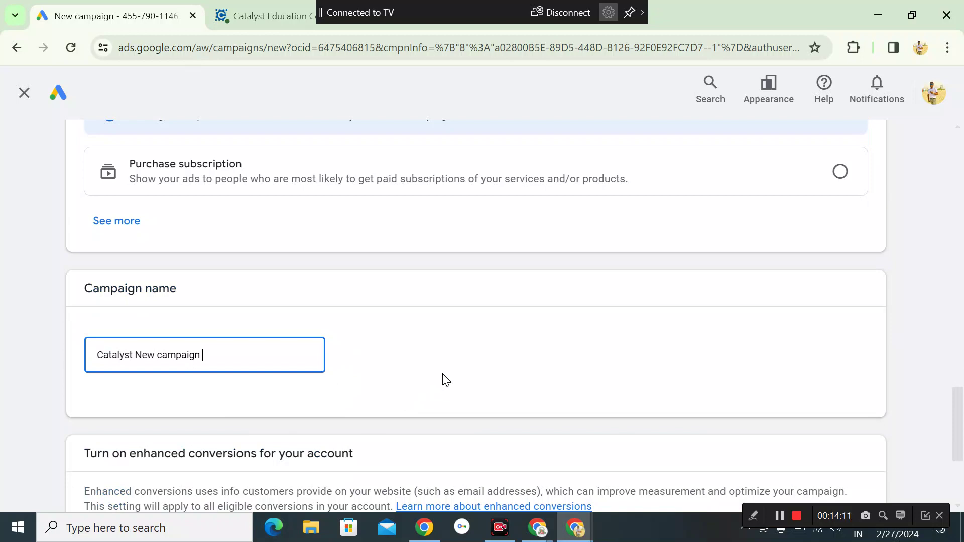
pyautogui.scroll(-1, 446, 381)
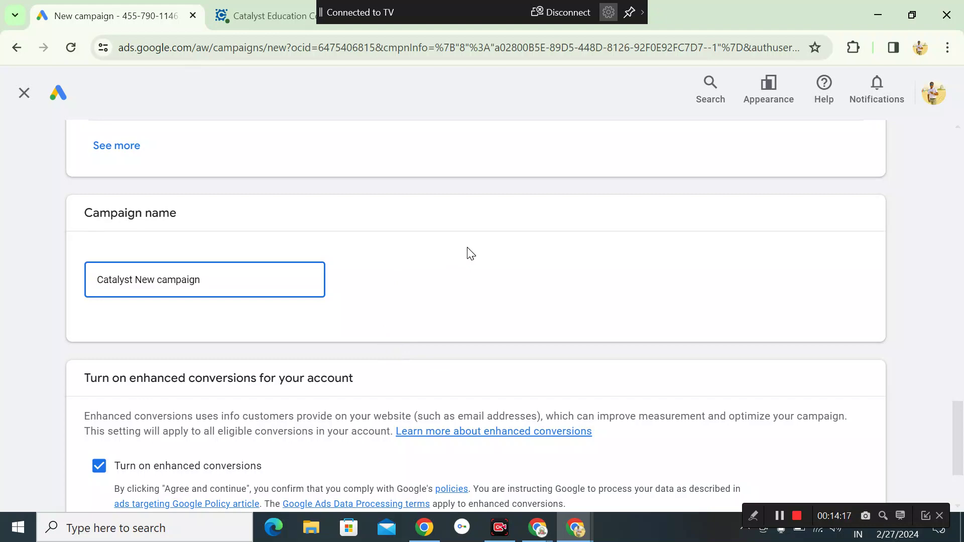
pyautogui.scroll(-2, 471, 254)
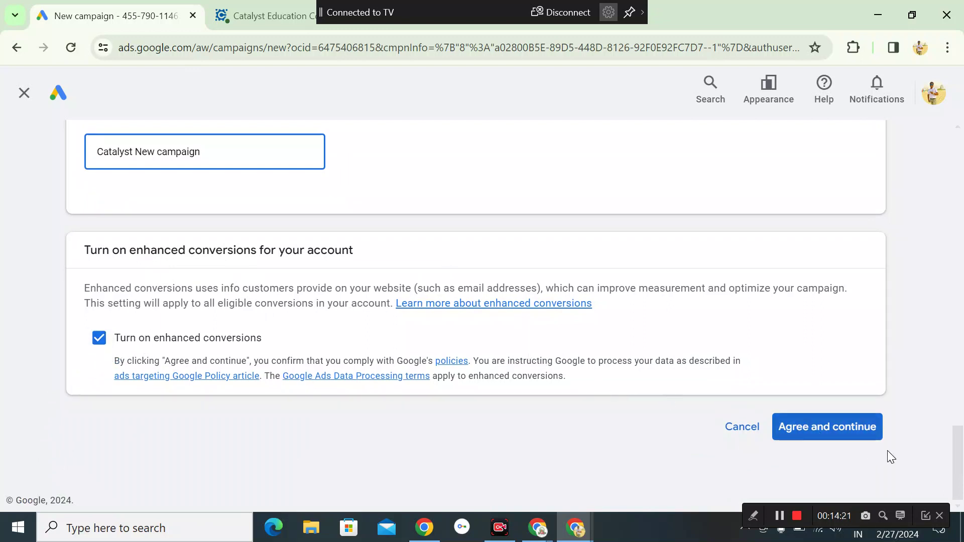
# Accept enhanced conversions to reach the Bidding step, dismiss the campaign guide, and bring Meet forward
pyautogui.click(815, 438)
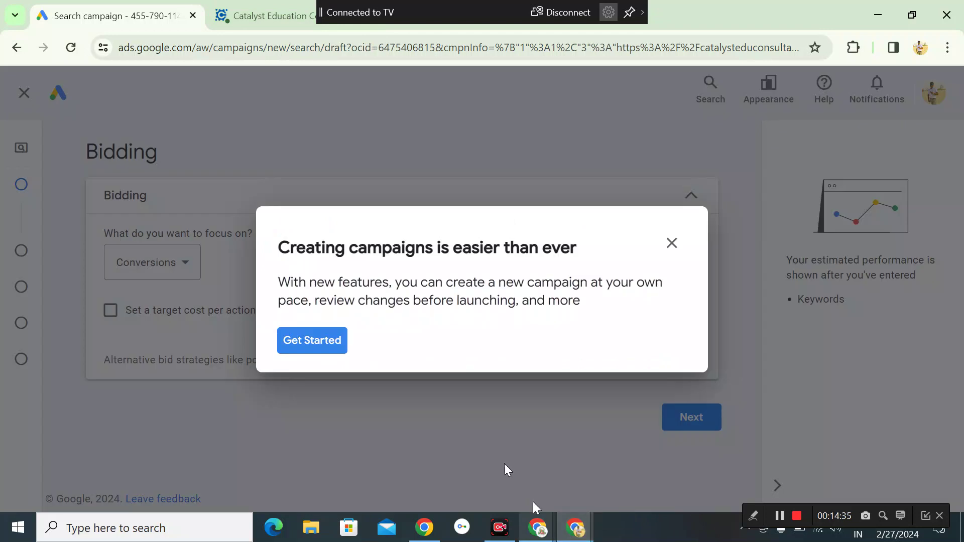
pyautogui.click(671, 247)
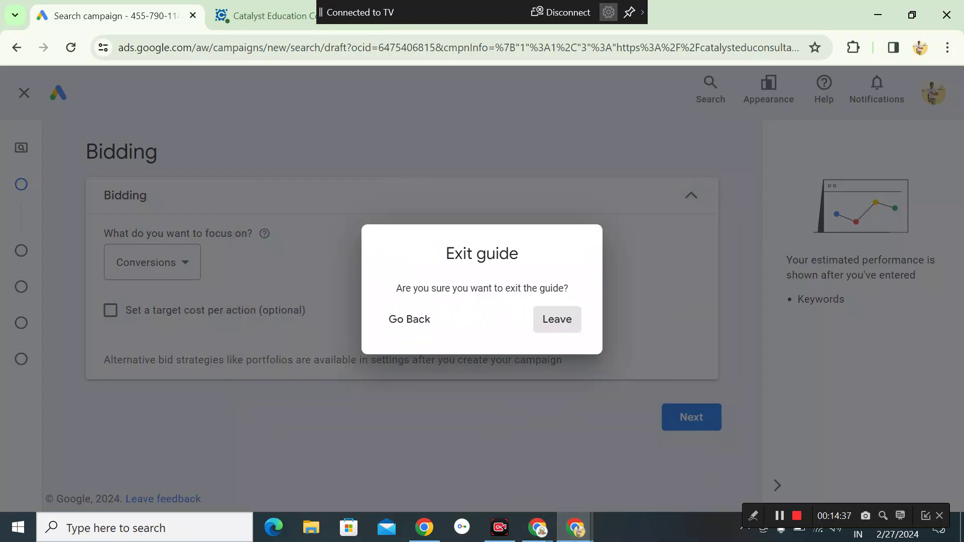
pyautogui.click(557, 318)
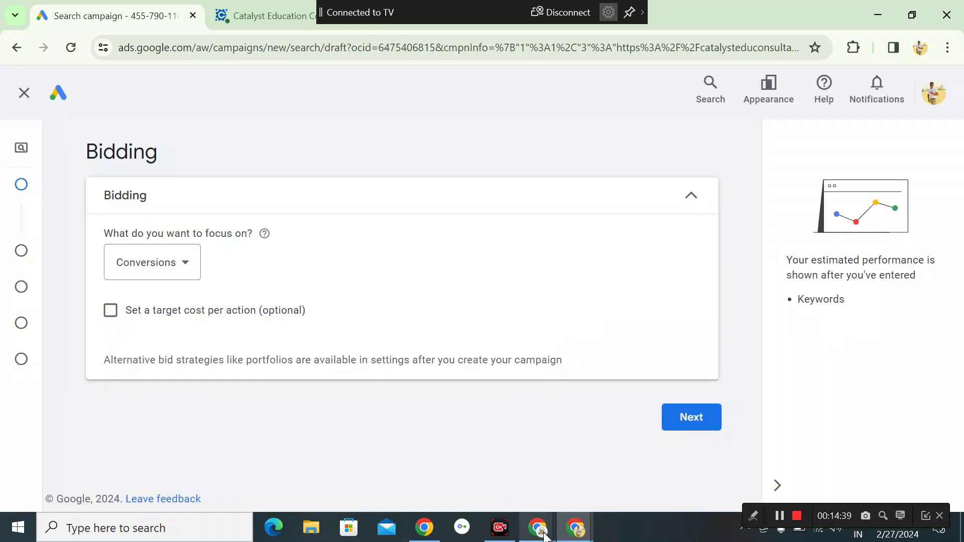
pyautogui.moveTo(539, 533)
pyautogui.click(443, 459)
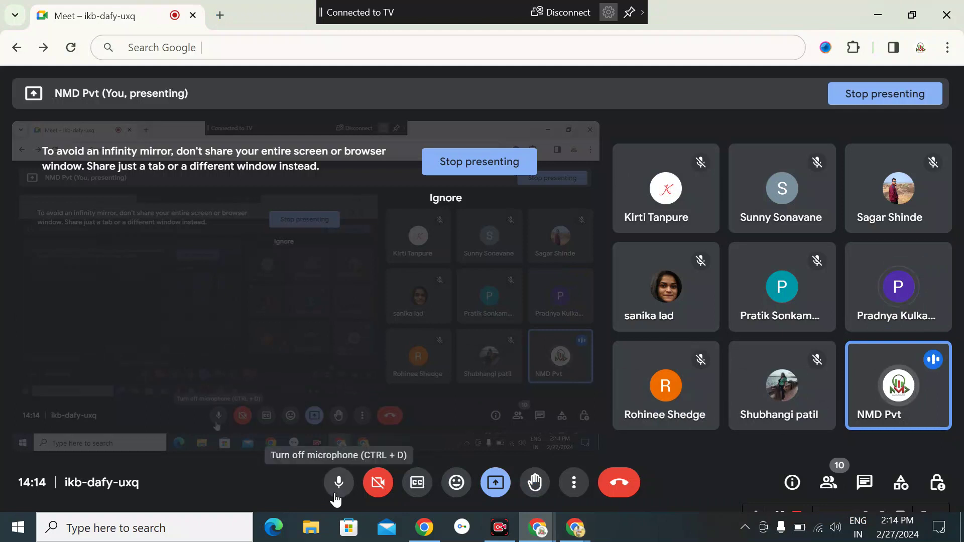
pyautogui.click(336, 495)
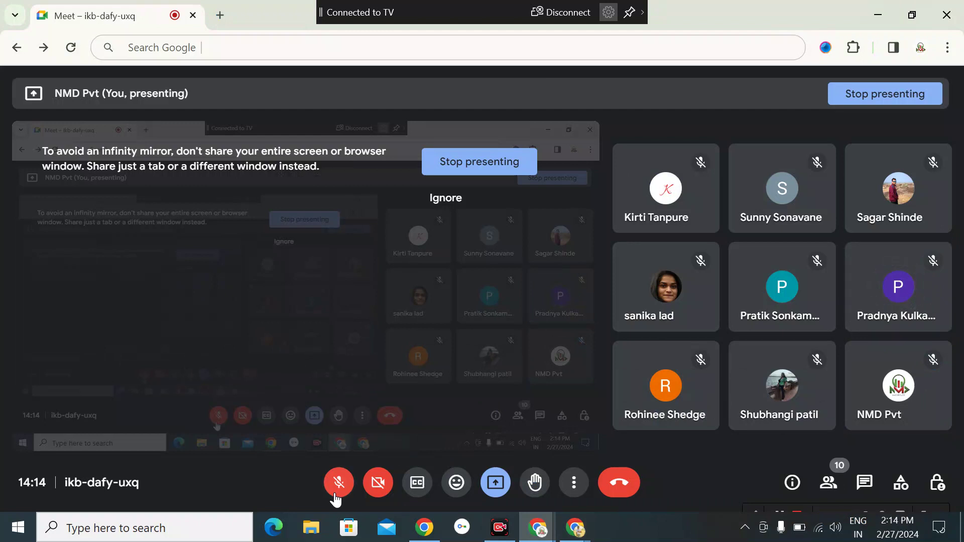
pyautogui.click(336, 494)
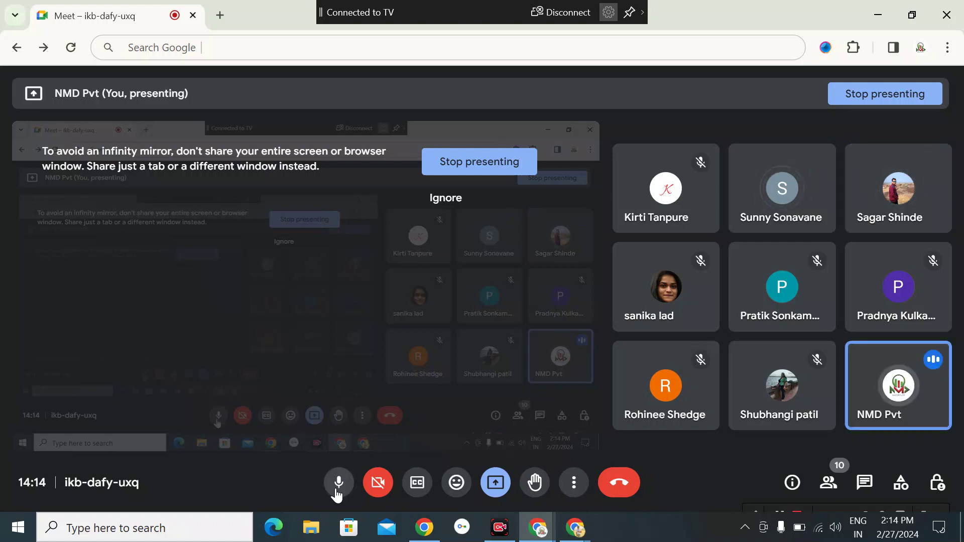
pyautogui.click(336, 491)
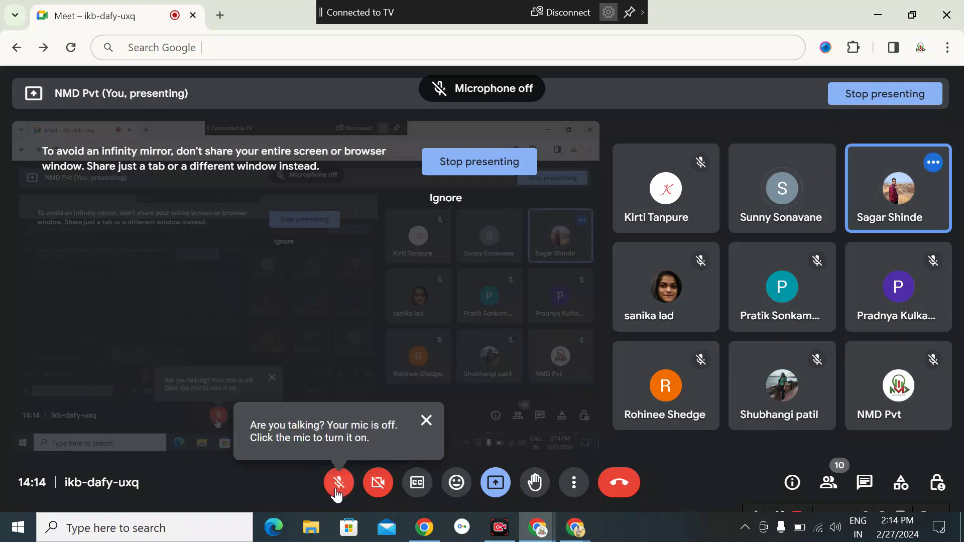
pyautogui.click(337, 491)
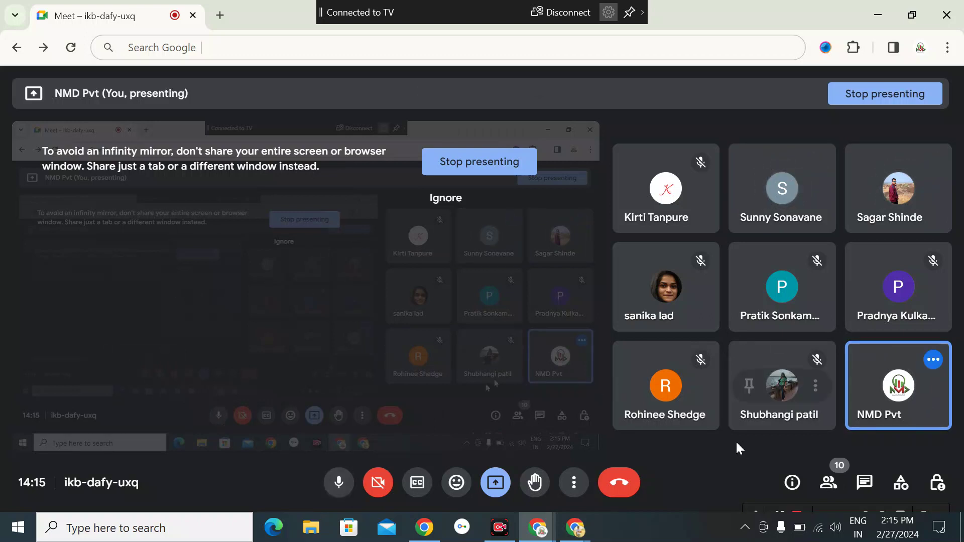
pyautogui.click(339, 483)
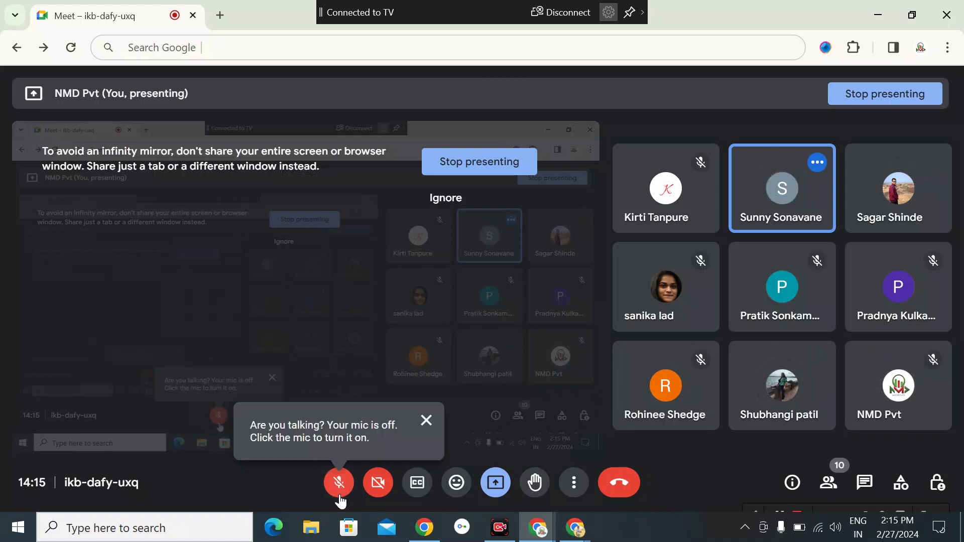
pyautogui.click(339, 482)
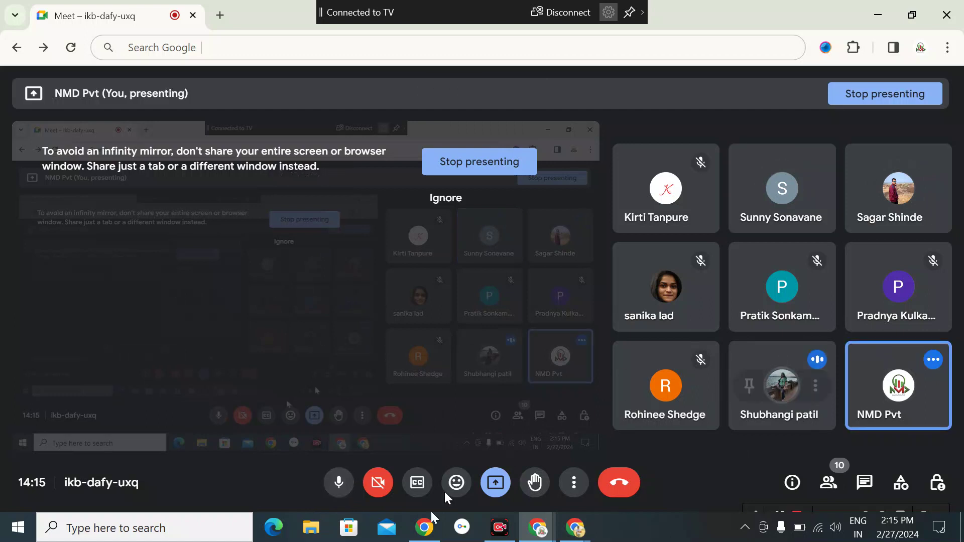
pyautogui.click(338, 483)
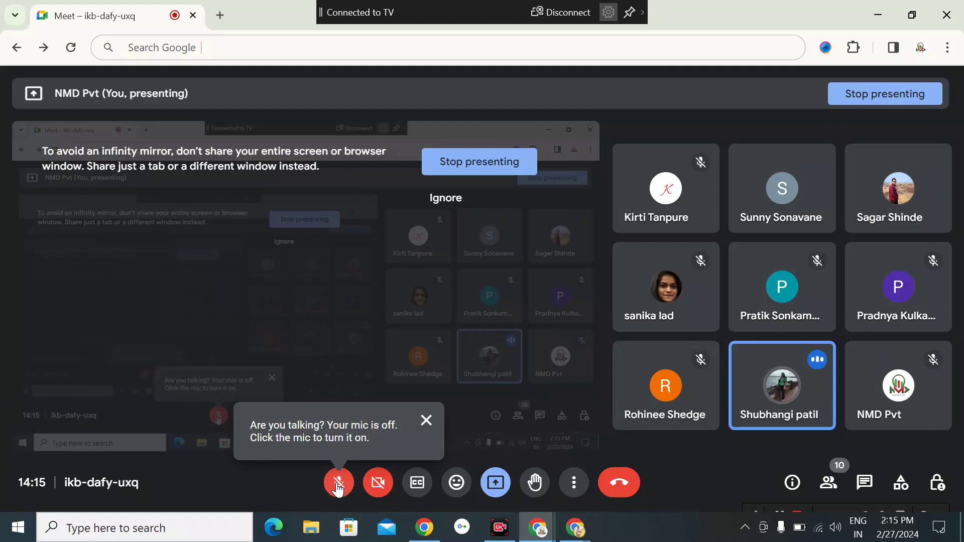
pyautogui.click(338, 483)
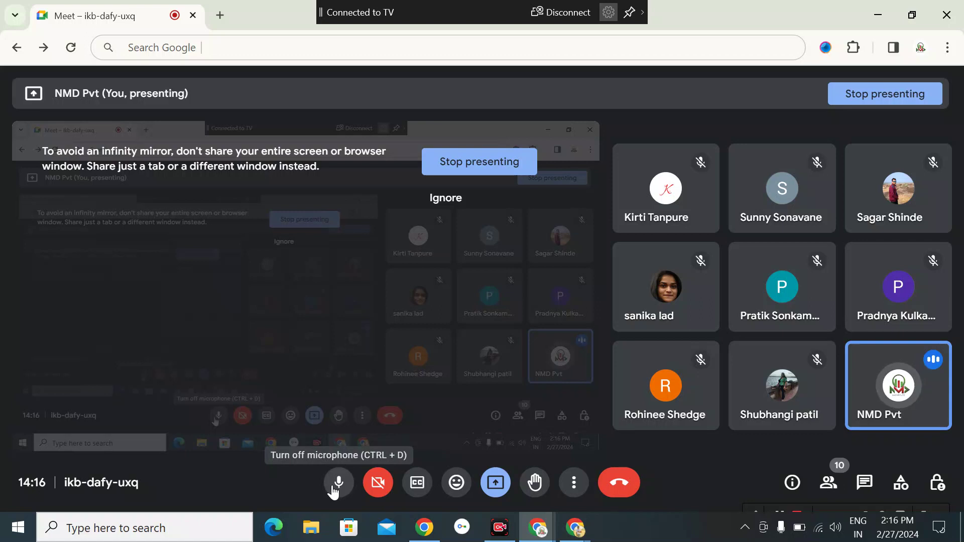
pyautogui.click(334, 487)
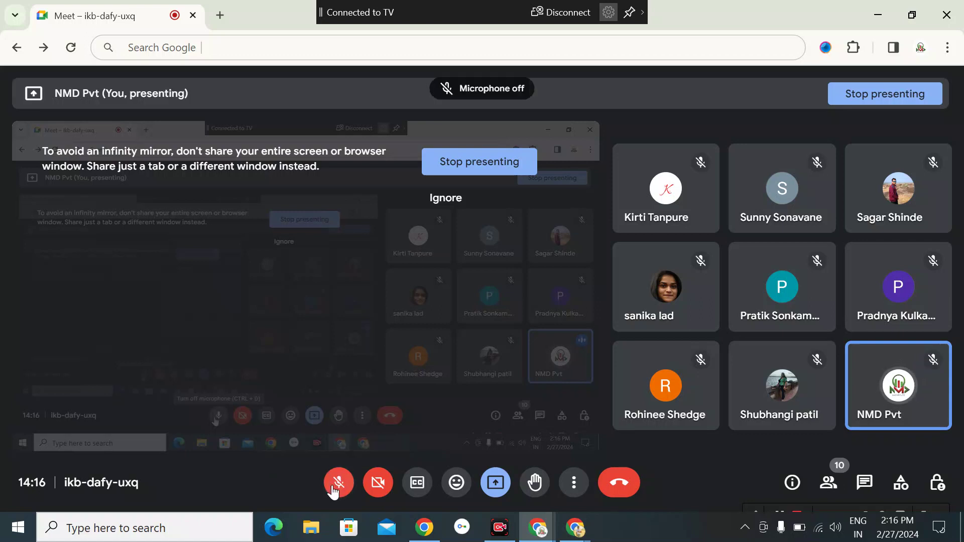
pyautogui.click(333, 487)
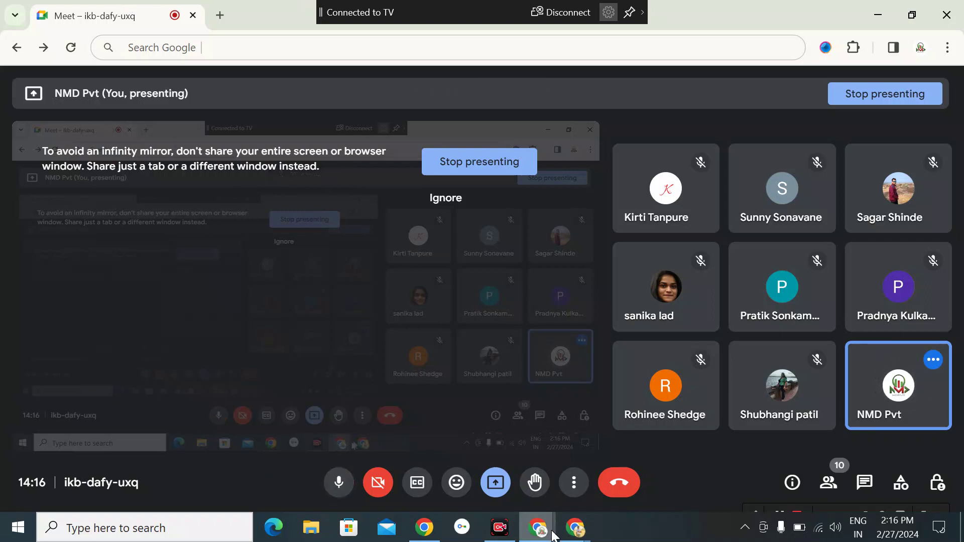
pyautogui.moveTo(572, 527)
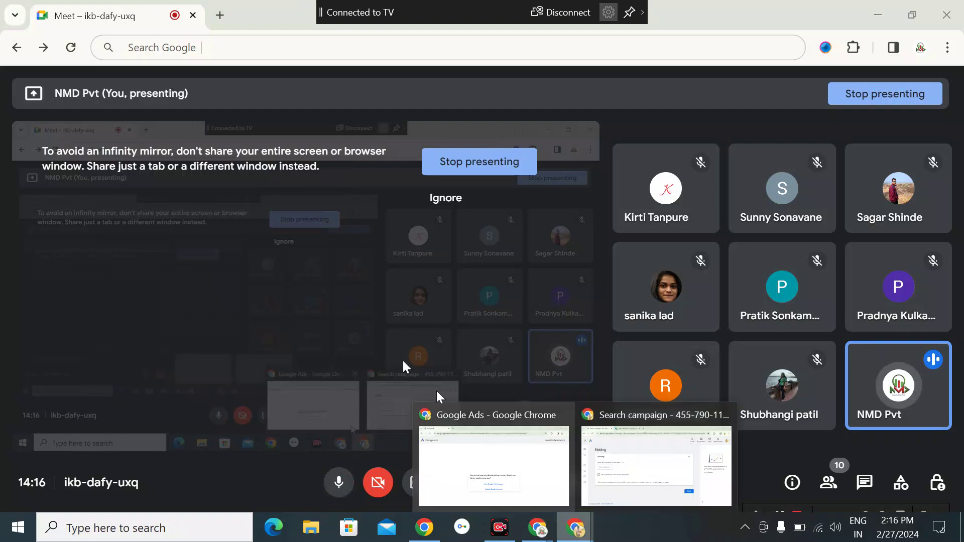
# Keep Conversions as the Bidding step's focus with no target CPA, then bring Meet back
pyautogui.click(596, 482)
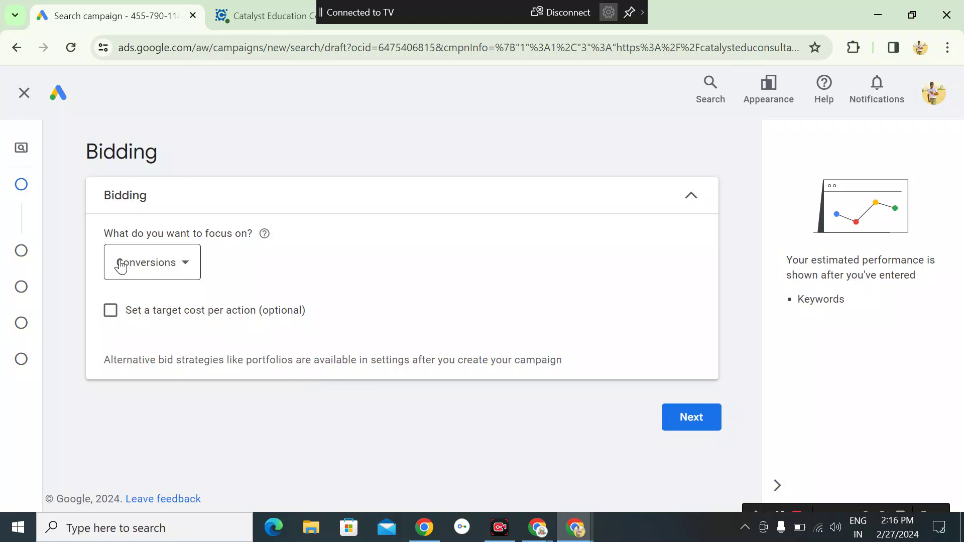
pyautogui.click(173, 266)
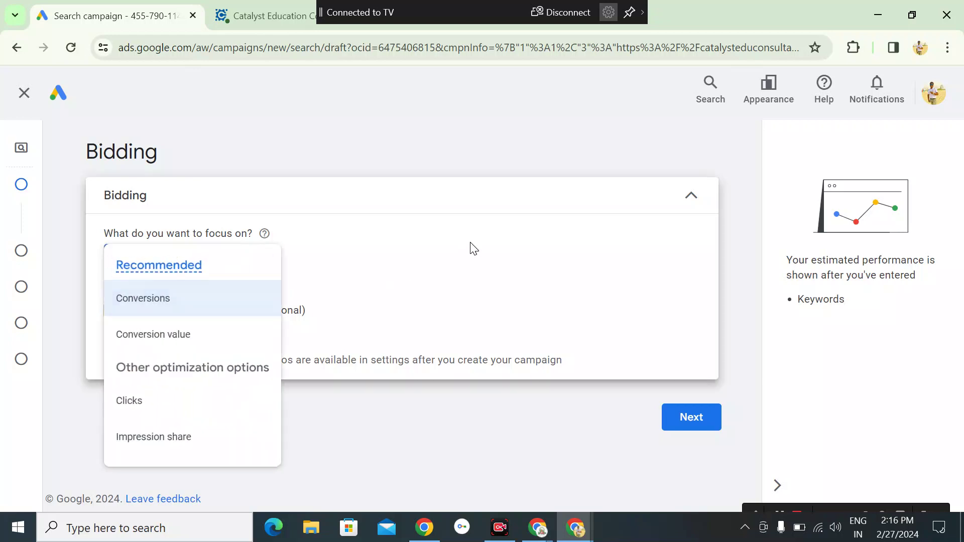
pyautogui.click(484, 141)
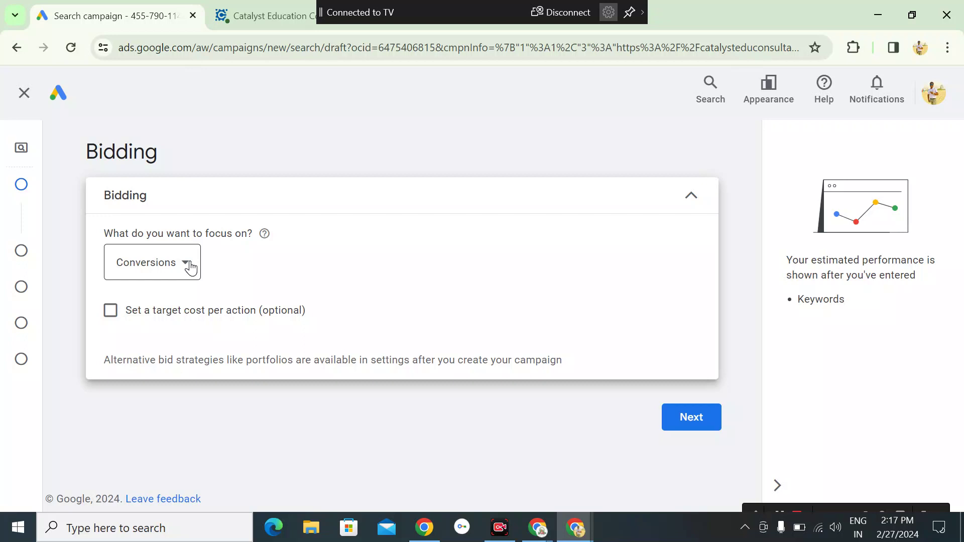
pyautogui.click(187, 264)
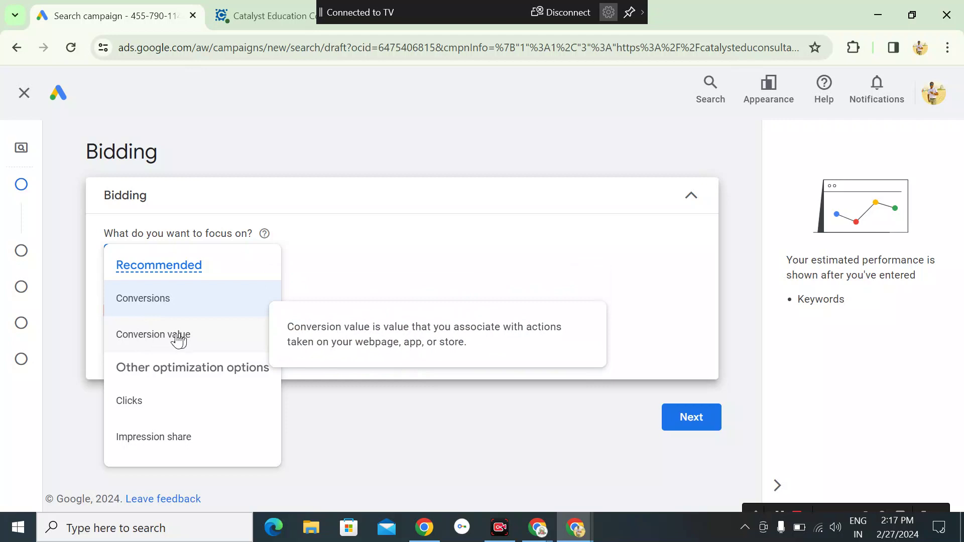
pyautogui.click(382, 457)
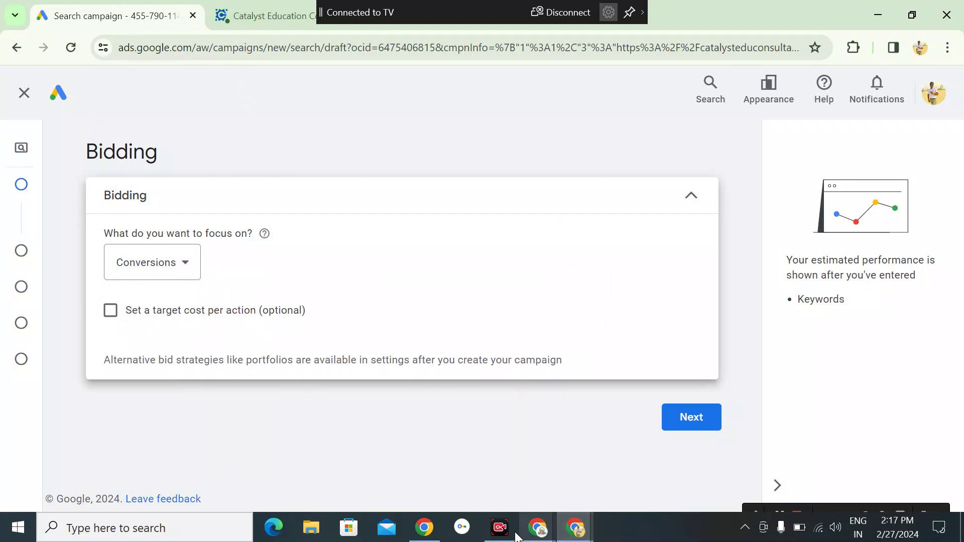
pyautogui.moveTo(536, 528)
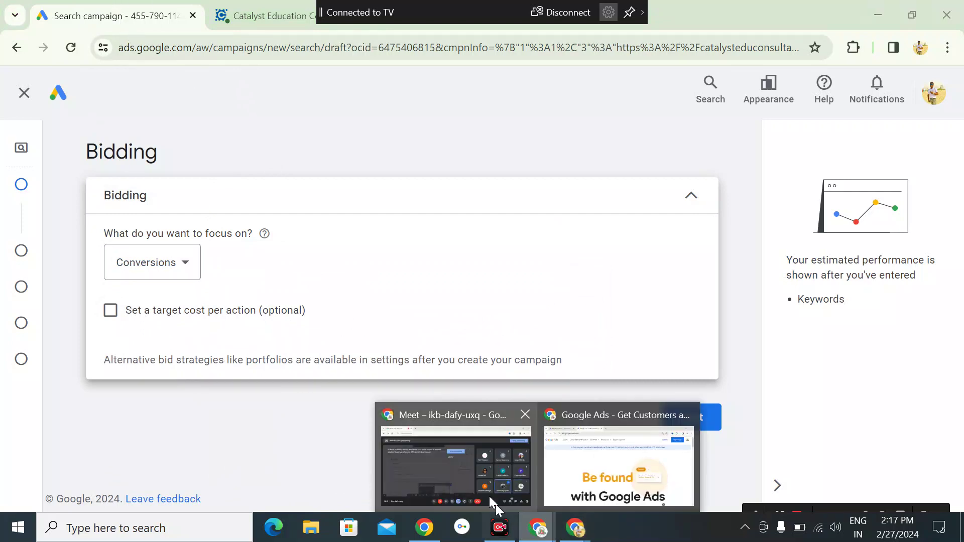
pyautogui.click(458, 472)
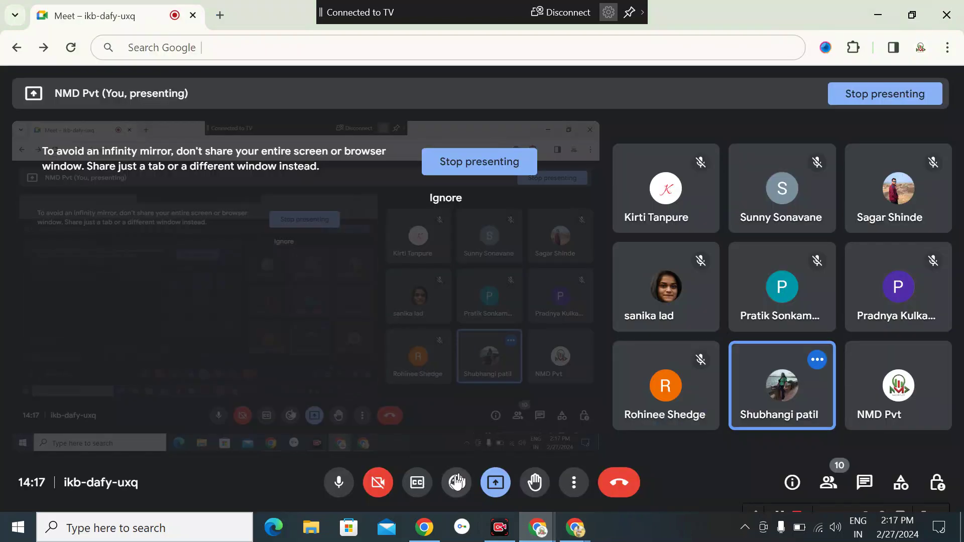
# Mute and unmute the Meet microphone, then open a new blank browser tab
pyautogui.click(339, 484)
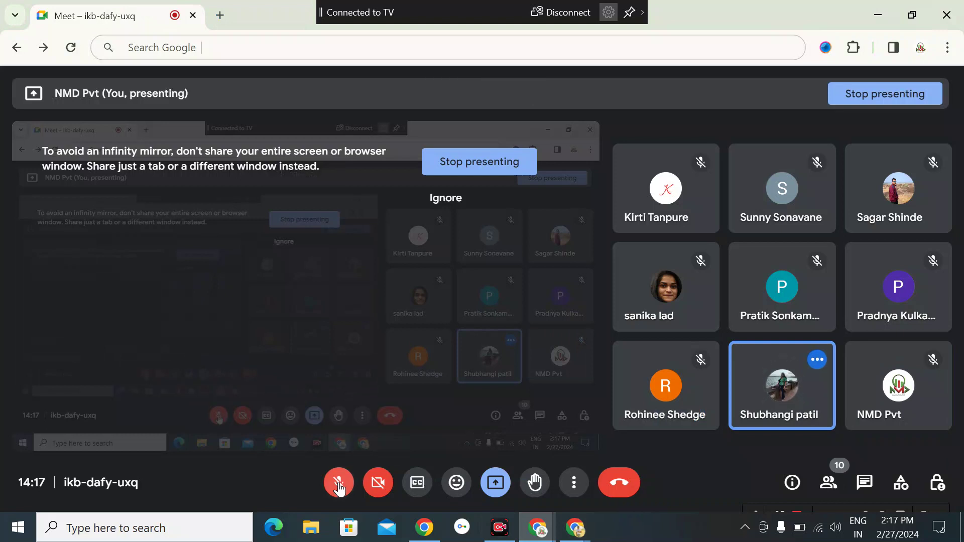
pyautogui.click(339, 484)
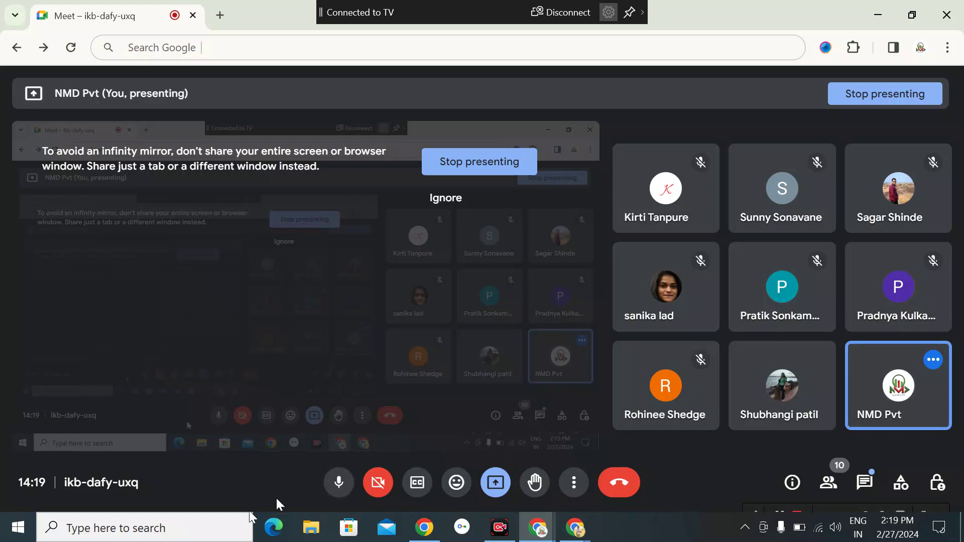
pyautogui.moveTo(537, 528)
pyautogui.click(219, 15)
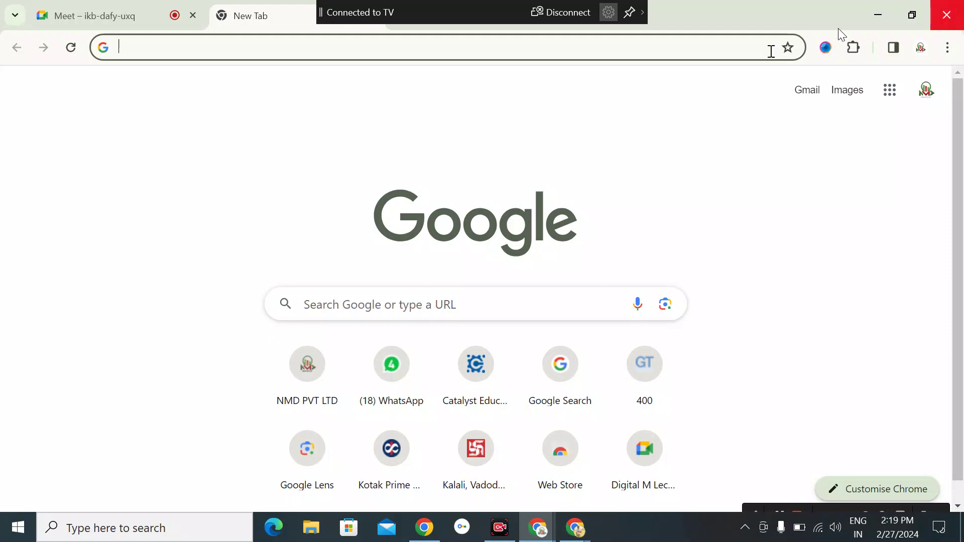
# Launch Google Docs from the Google apps grid on the new tab page
pyautogui.click(897, 89)
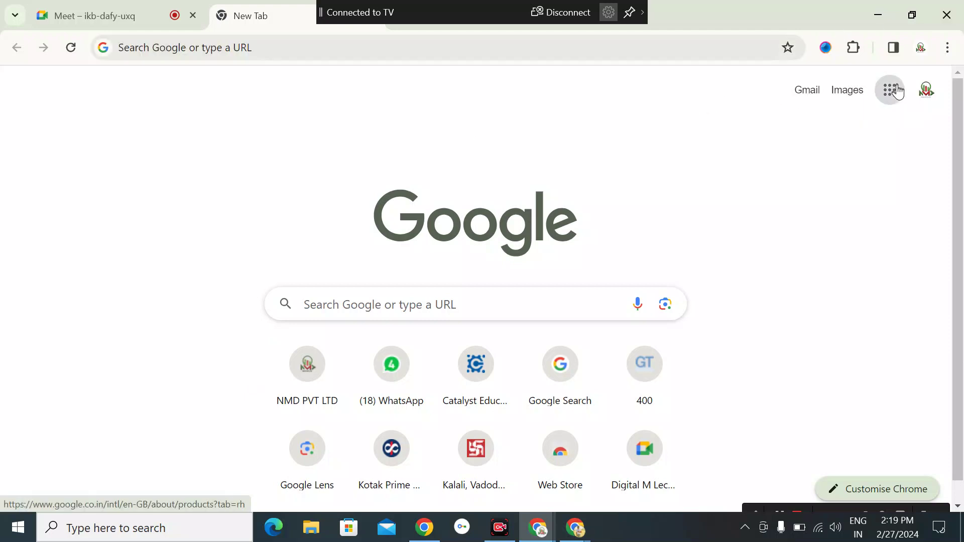
pyautogui.scroll(-10, 781, 286)
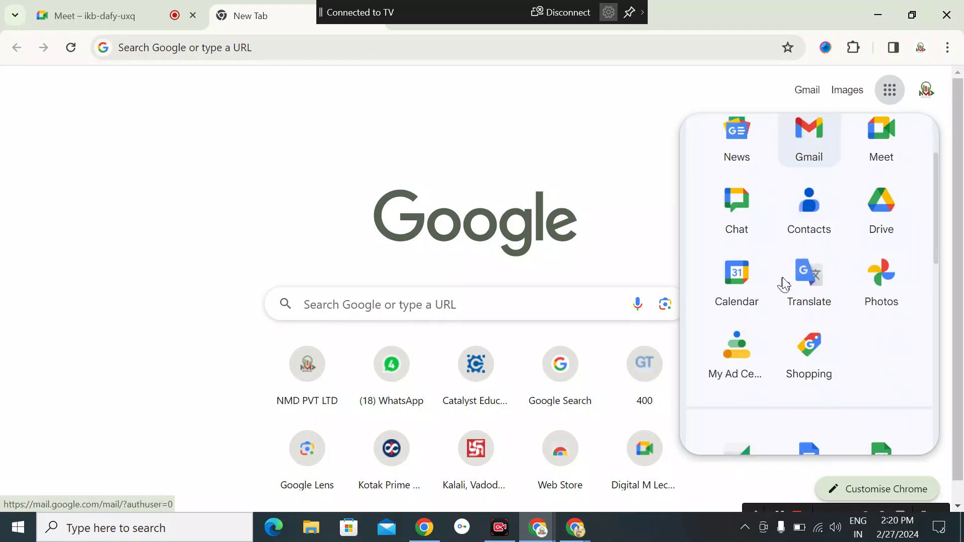
pyautogui.scroll(4, 881, 322)
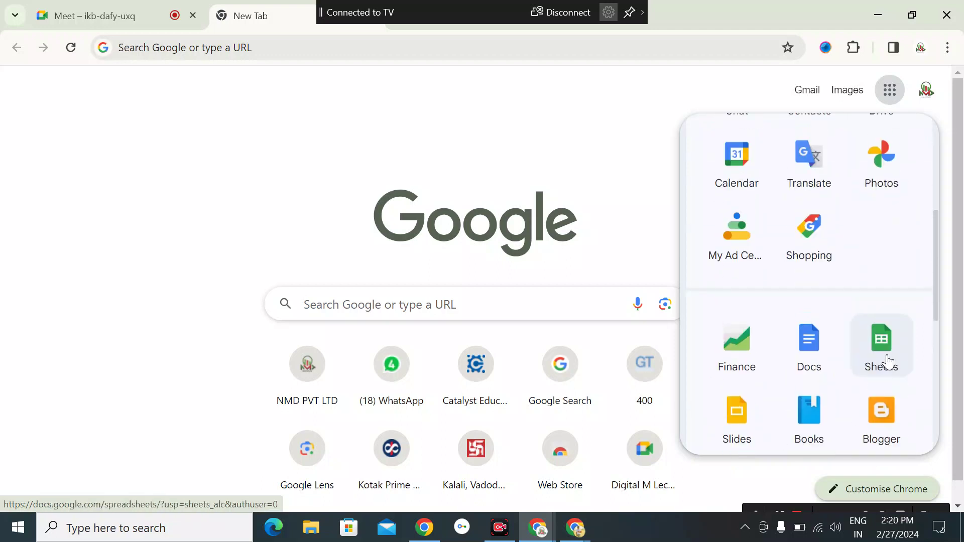
pyautogui.click(817, 360)
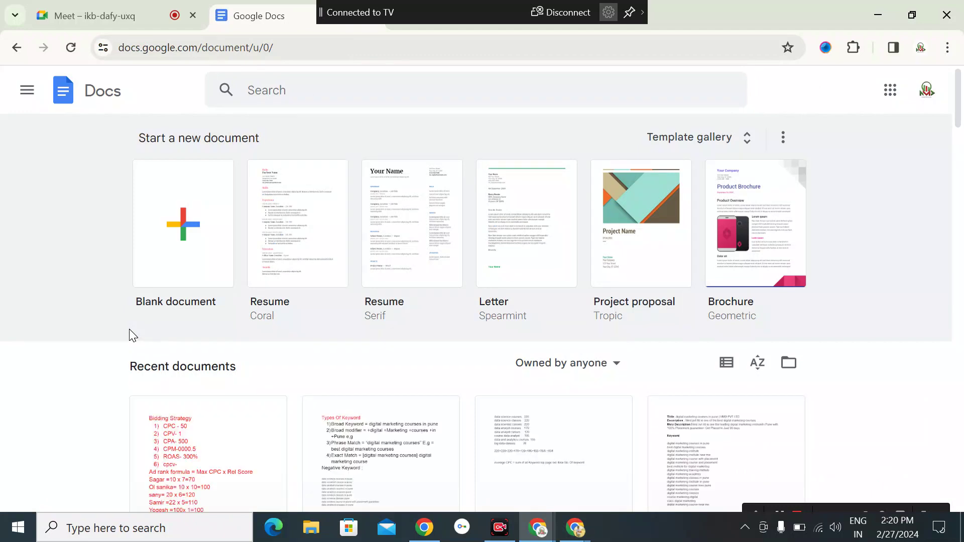
# Open the Bidding Strategy notes and delete the first ad rank example's Max CPC of 10
pyautogui.click(238, 460)
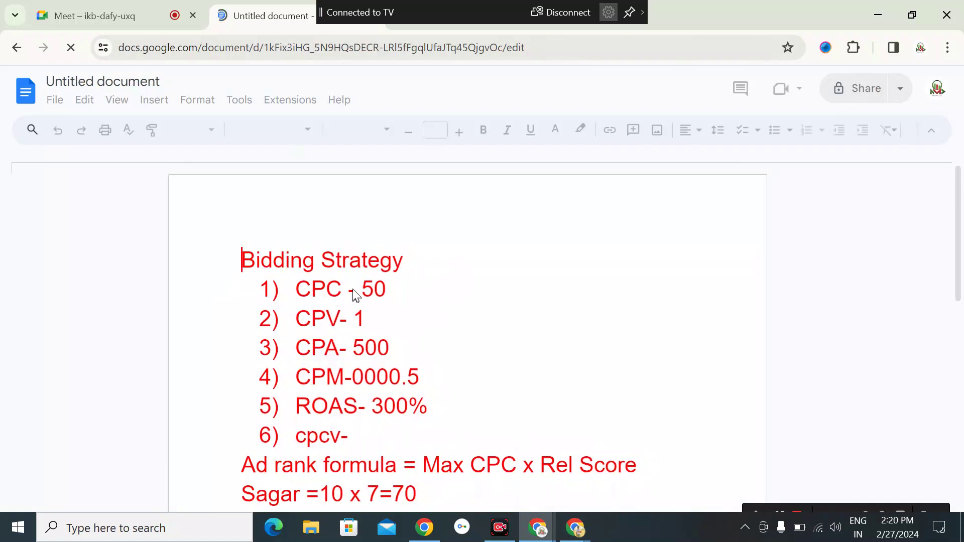
pyautogui.click(326, 290)
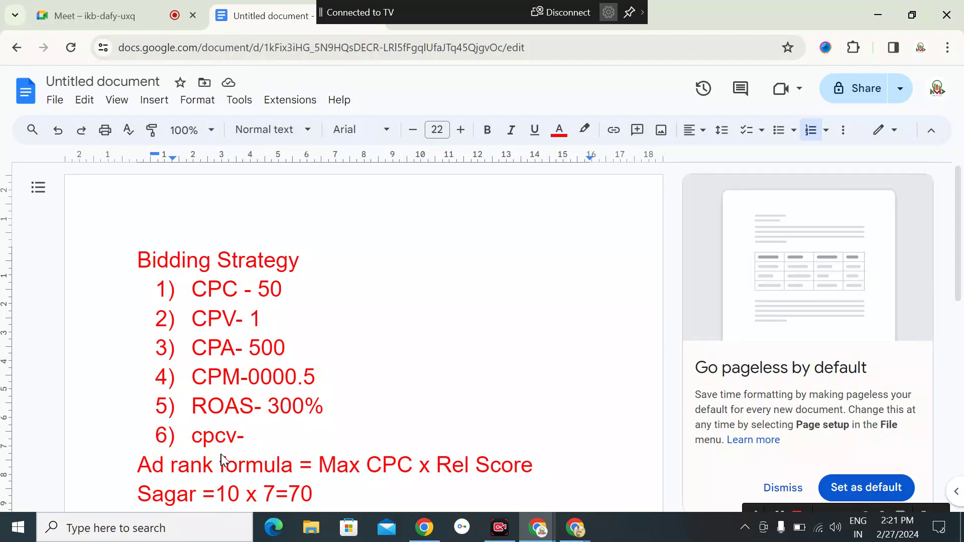
pyautogui.scroll(-3, 228, 447)
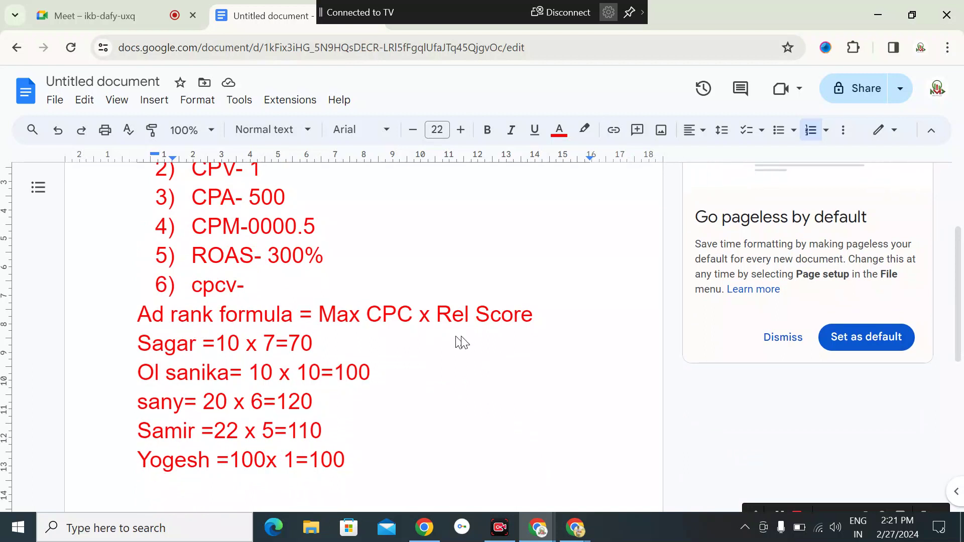
pyautogui.tripleClick(225, 344)
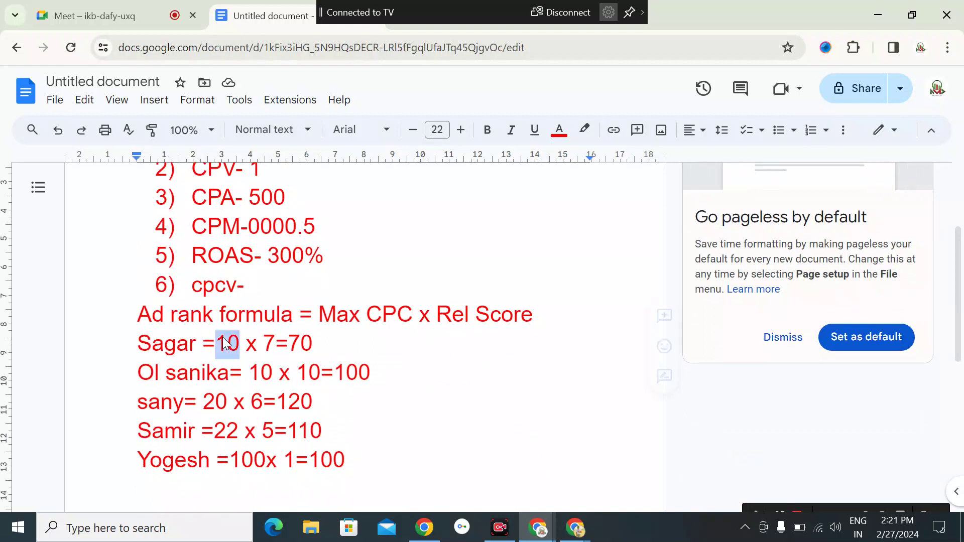
pyautogui.click(225, 344)
pyautogui.doubleClick(224, 344)
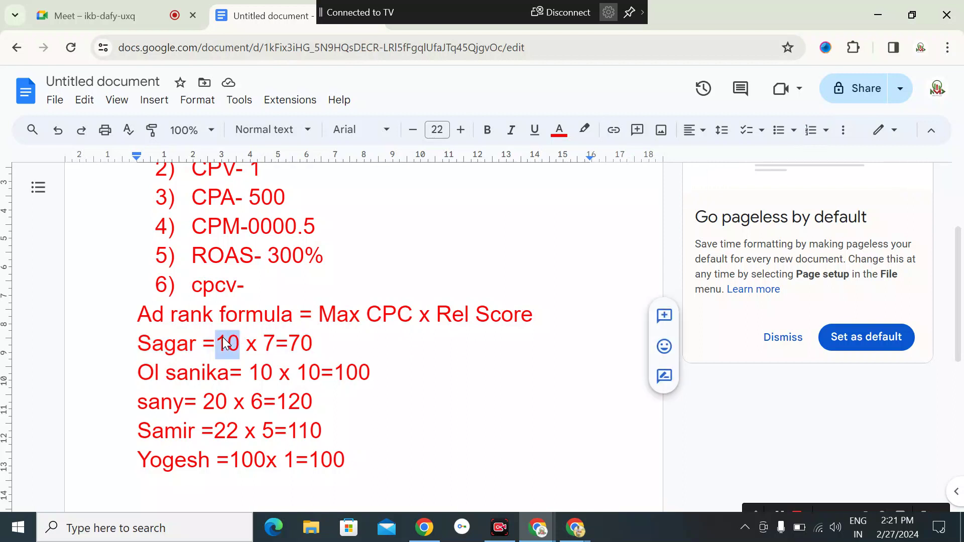
pyautogui.press('BackSpace')
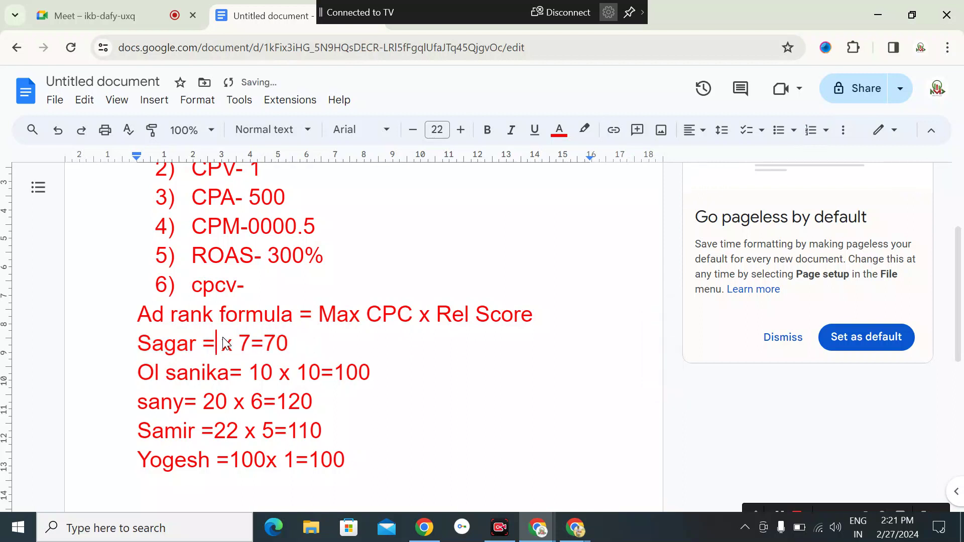
# Enter Max CPC 2 in the first example, remove the stray 'Ol', and change the second example's 10 to 2
pyautogui.write('2')
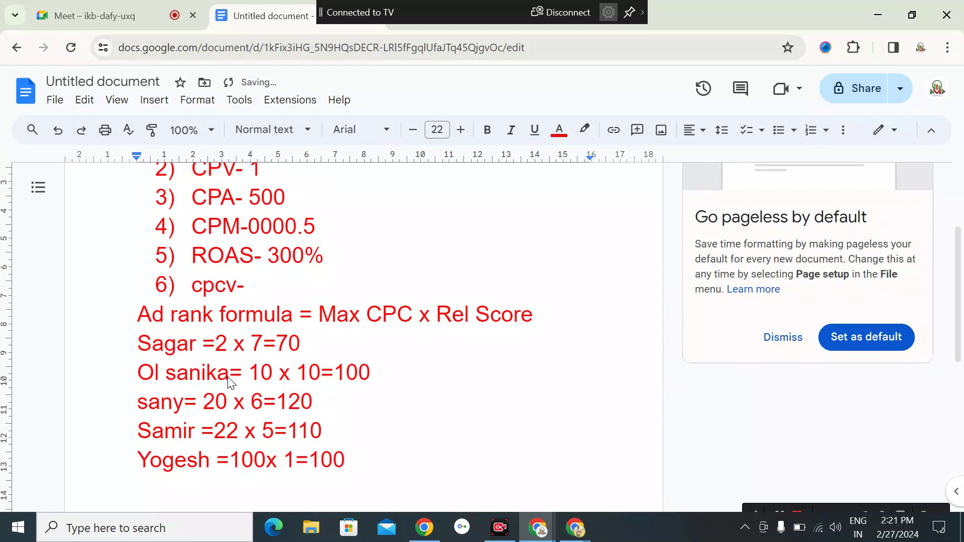
pyautogui.click(155, 373)
pyautogui.doubleClick(155, 373)
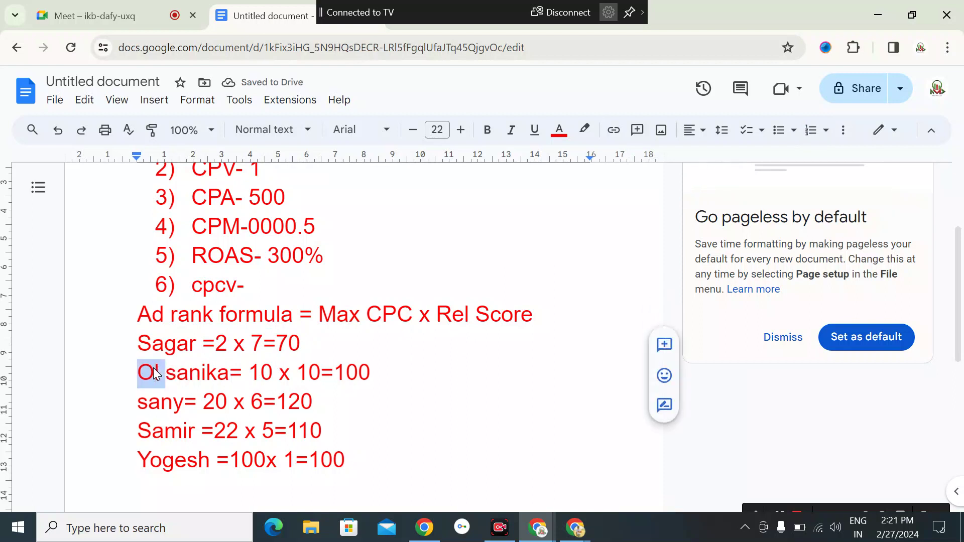
pyautogui.press('BackSpace')
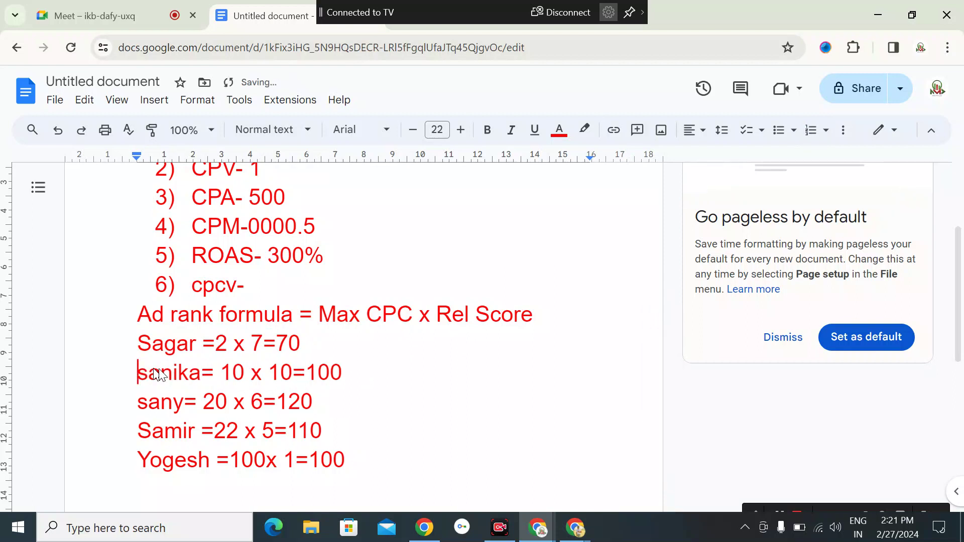
pyautogui.doubleClick(229, 374)
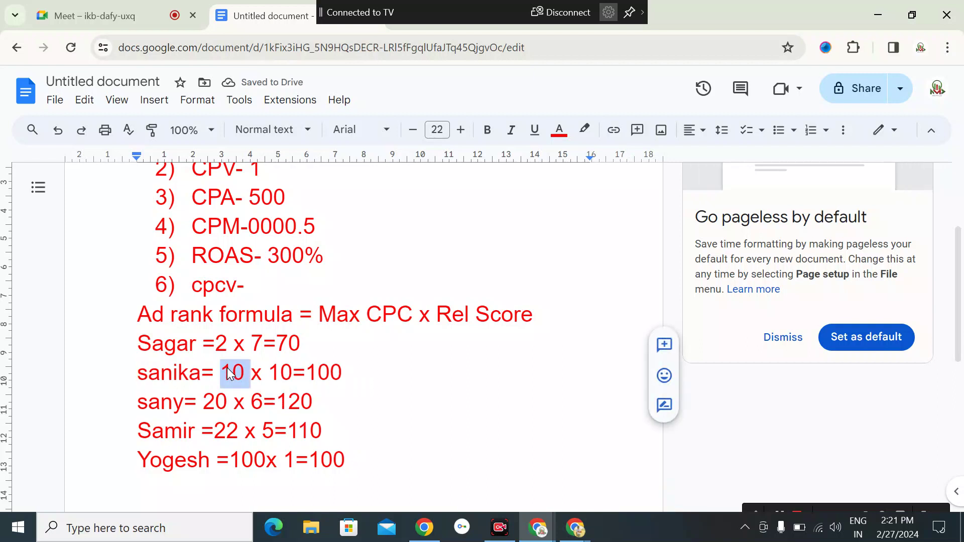
pyautogui.write('2')
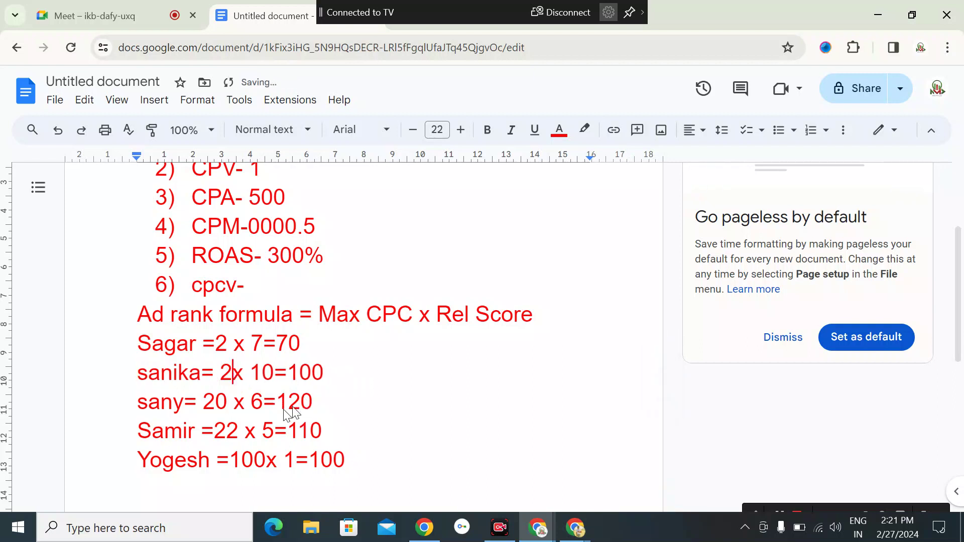
# Replace the third and fourth examples' bids, 20 and 22, with 2
pyautogui.doubleClick(208, 401)
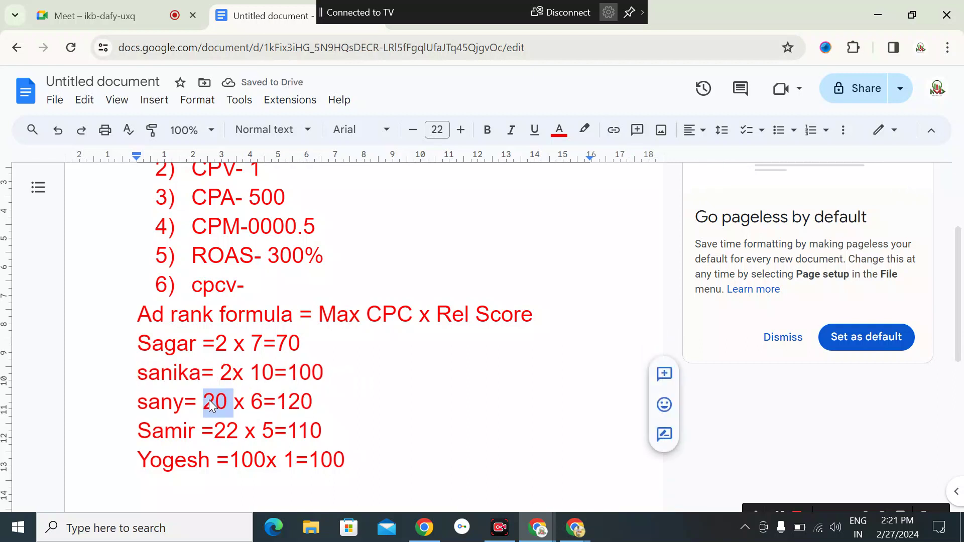
pyautogui.press('BackSpace')
pyautogui.write('2')
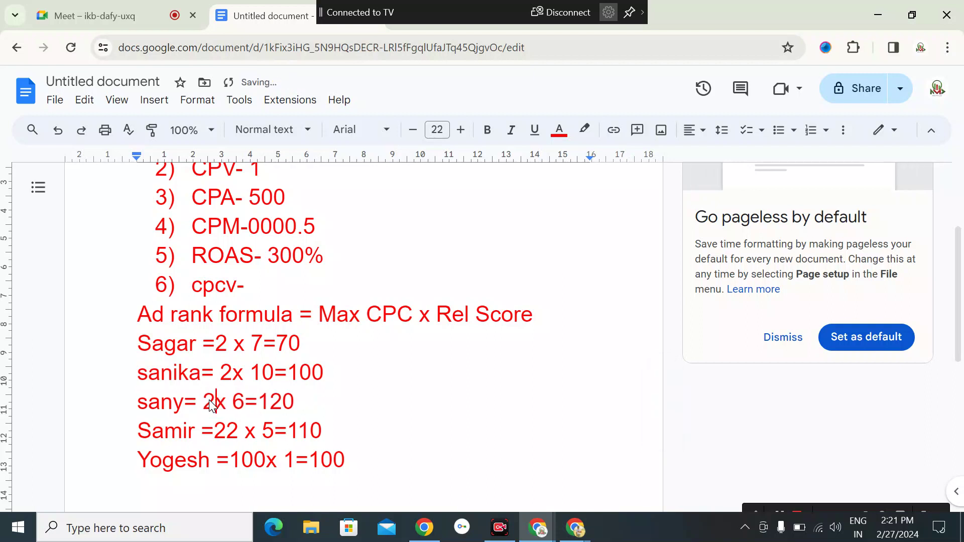
pyautogui.doubleClick(233, 430)
pyautogui.press('BackSpace')
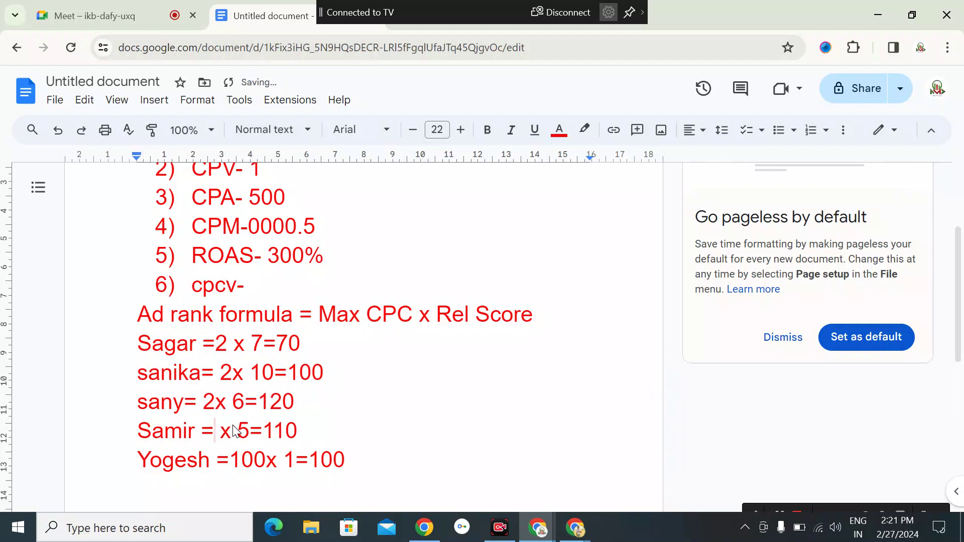
pyautogui.write('2')
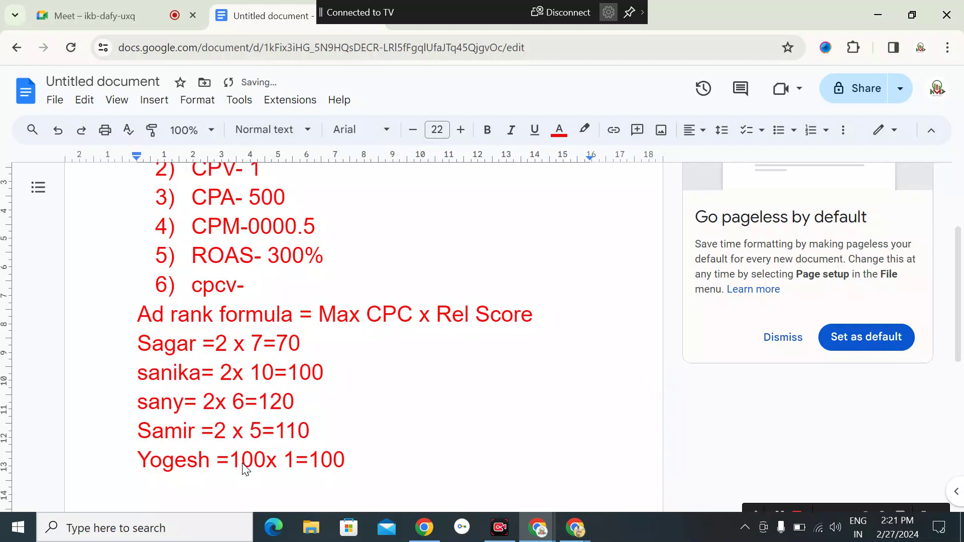
# Change the fifth example's '100x' to '2x'
pyautogui.doubleClick(244, 466)
pyautogui.press('BackSpace')
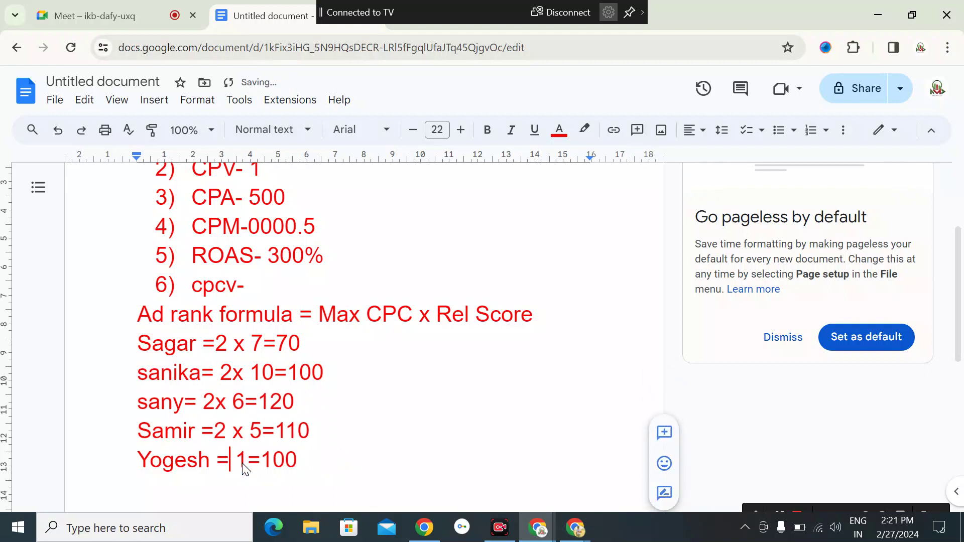
pyautogui.write('2')
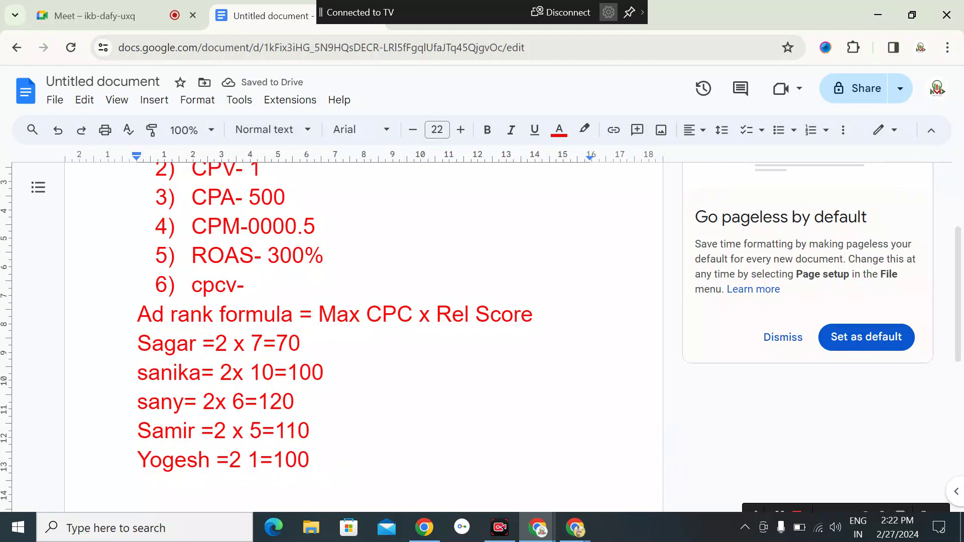
pyautogui.write('%')
pyautogui.press('BackSpace')
pyautogui.write('x')
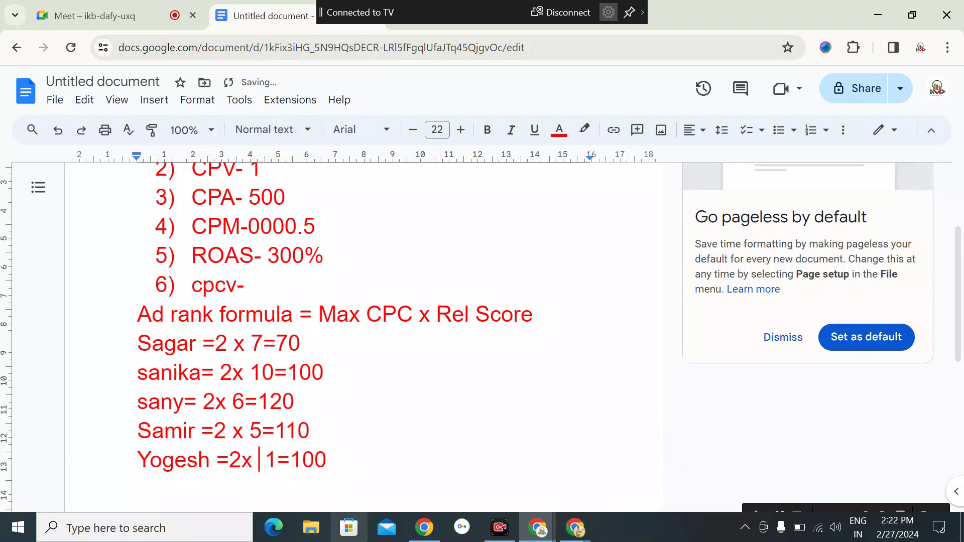
# Return to the notes and select the 70 result on Sagar's line
pyautogui.click(348, 527)
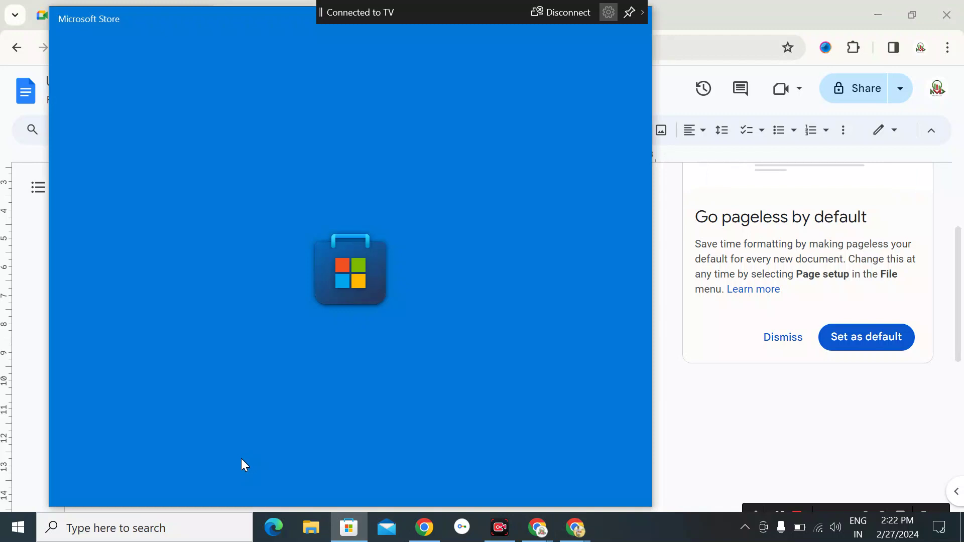
pyautogui.click(681, 370)
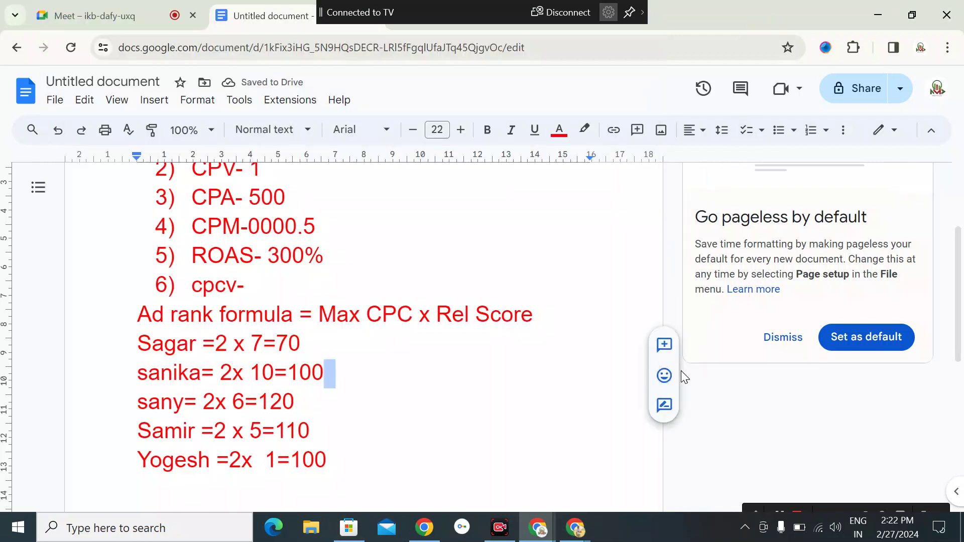
pyautogui.click(241, 459)
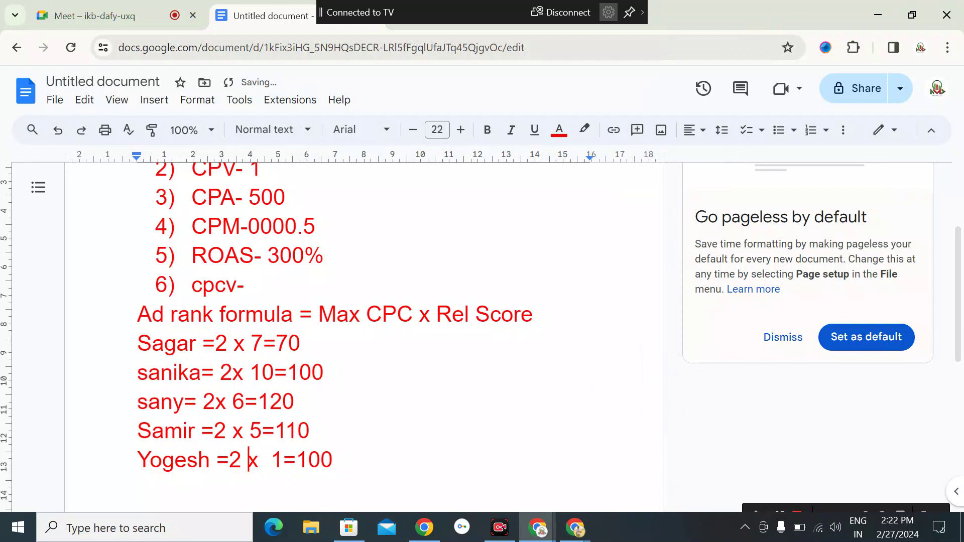
pyautogui.moveTo(301, 341); pyautogui.dragTo(282, 335)
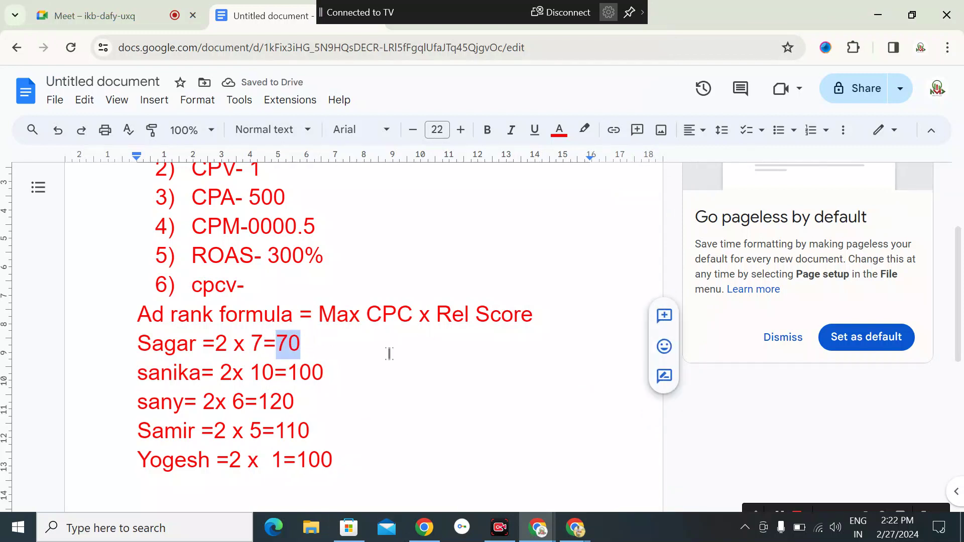
# Delete the old results: 70 (Sagar), 100 (sanika), 120 (sany), 110 (Samir), and 1=100 (Yogesh)
pyautogui.press('BackSpace')
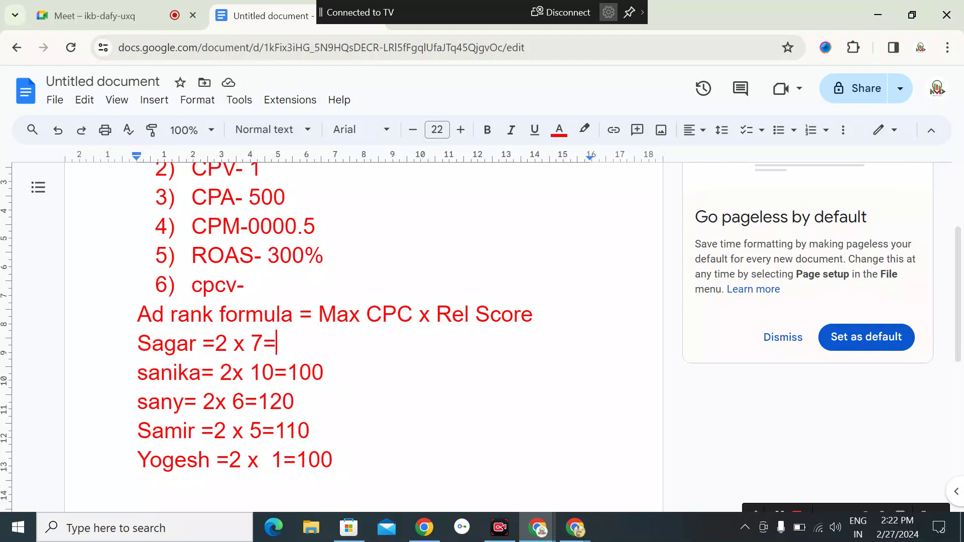
pyautogui.click(351, 376)
pyautogui.press('BackSpace')
pyautogui.press('BackSpace')
pyautogui.press('BackSpace')
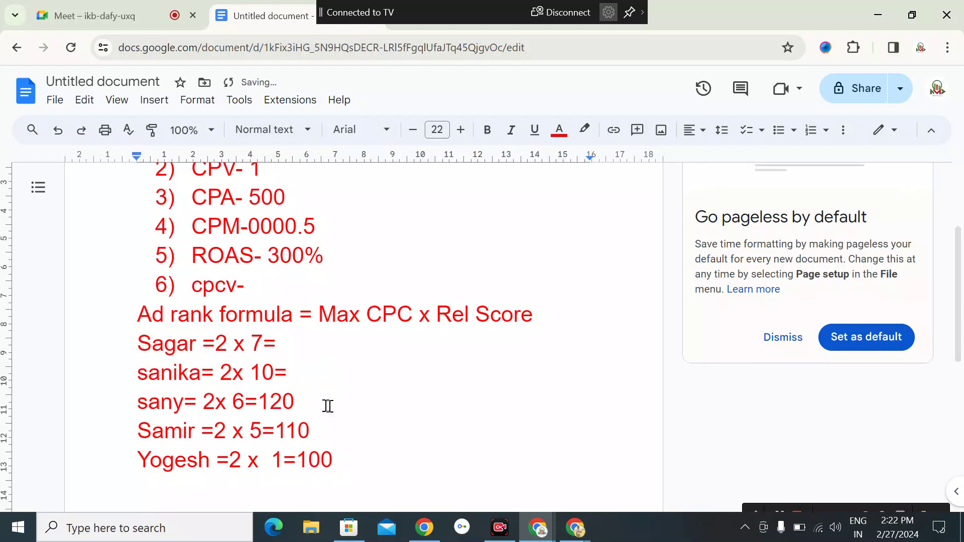
pyautogui.moveTo(327, 404); pyautogui.dragTo(258, 402)
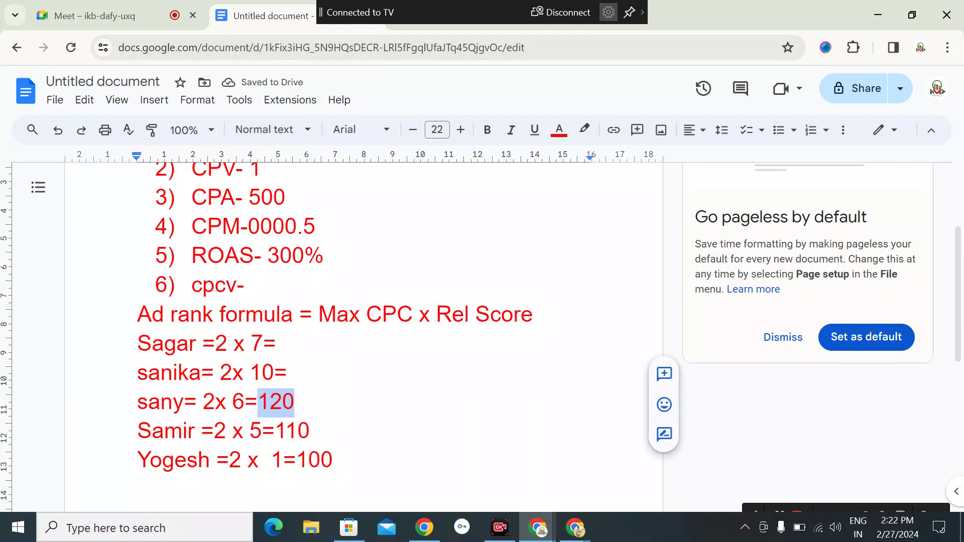
pyautogui.press('BackSpace')
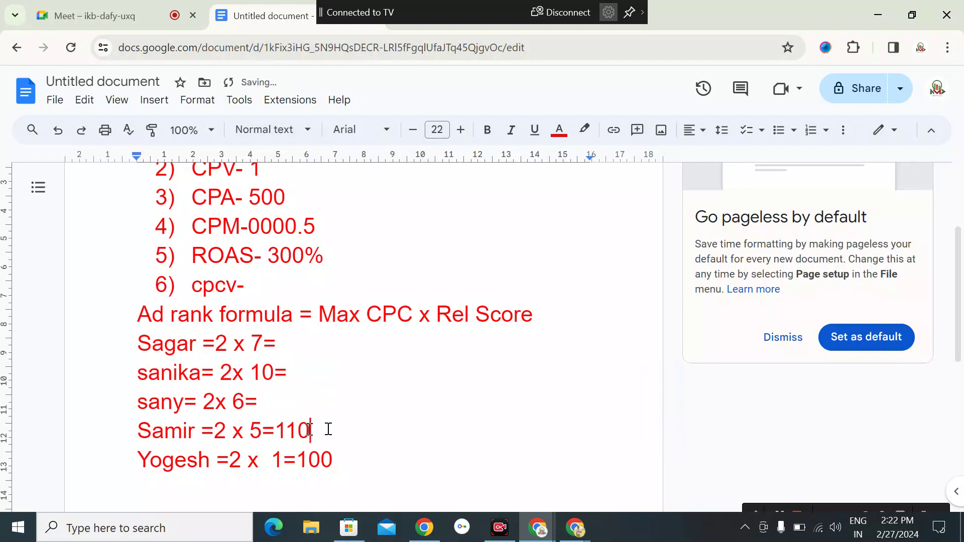
pyautogui.moveTo(322, 429); pyautogui.dragTo(275, 430)
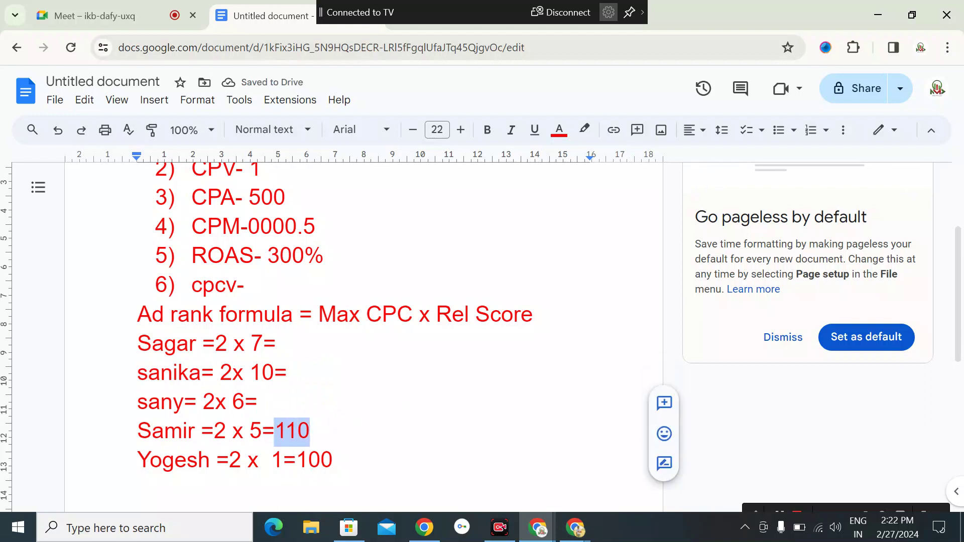
pyautogui.press('BackSpace')
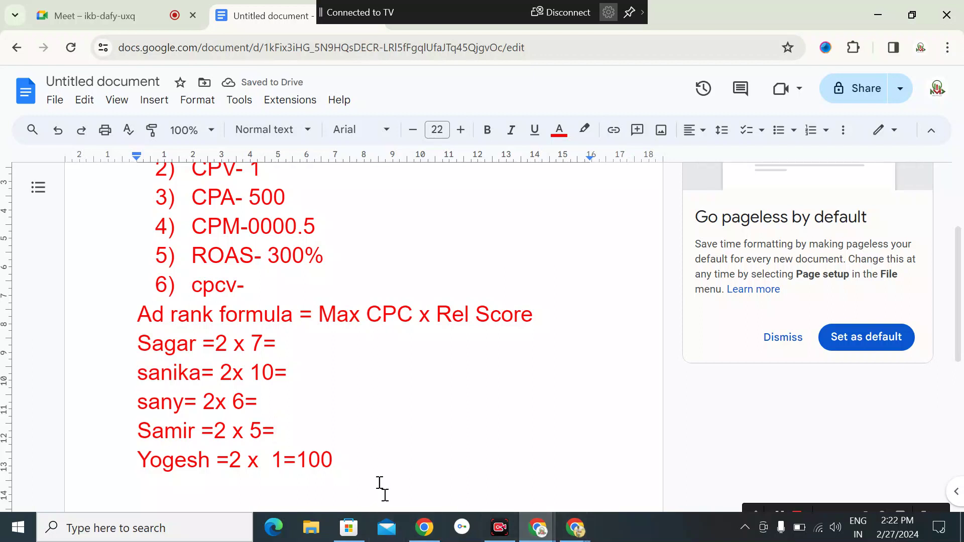
pyautogui.moveTo(333, 459); pyautogui.dragTo(271, 459)
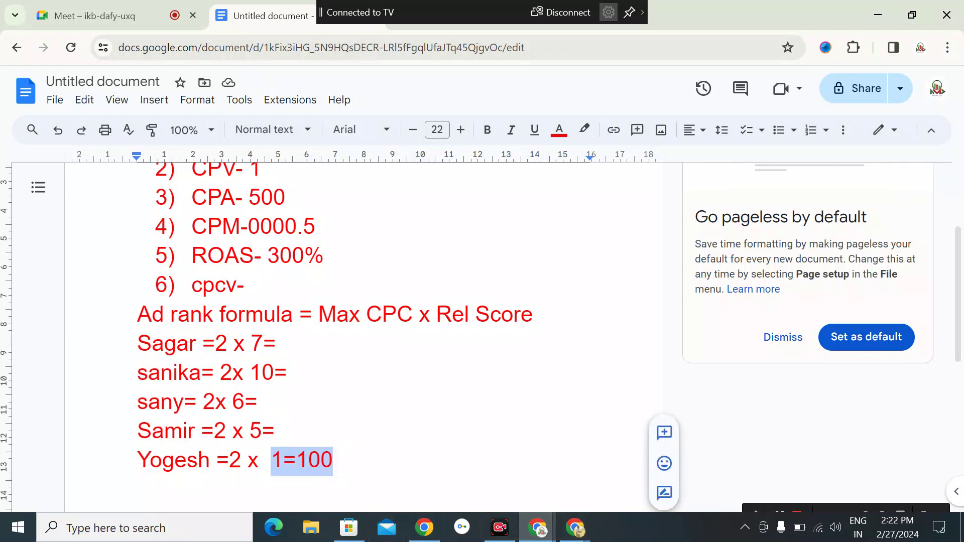
pyautogui.press('BackSpace')
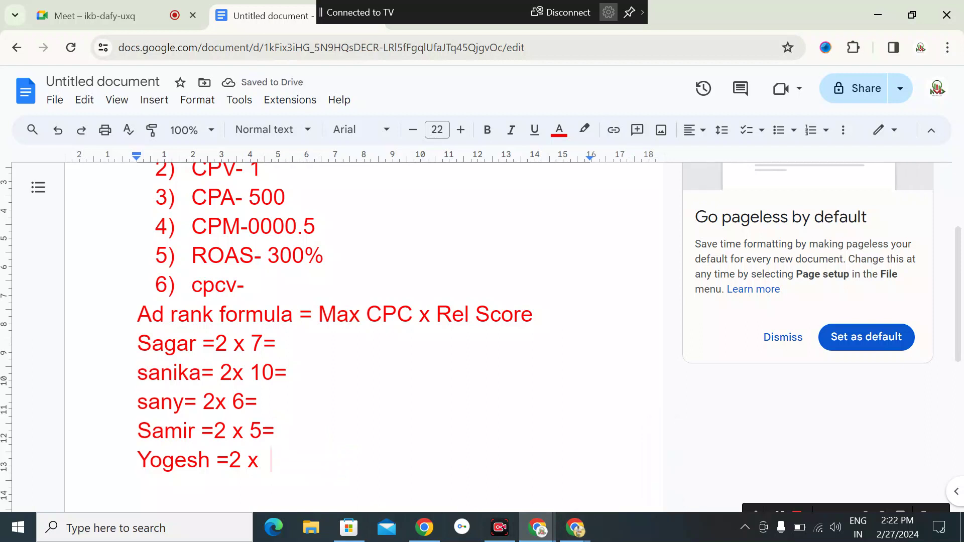
# Fill in the recalculated results: Yogesh 2=4, Samir 10, sany 12, sanika 20 and Sagar 14
pyautogui.write('2')
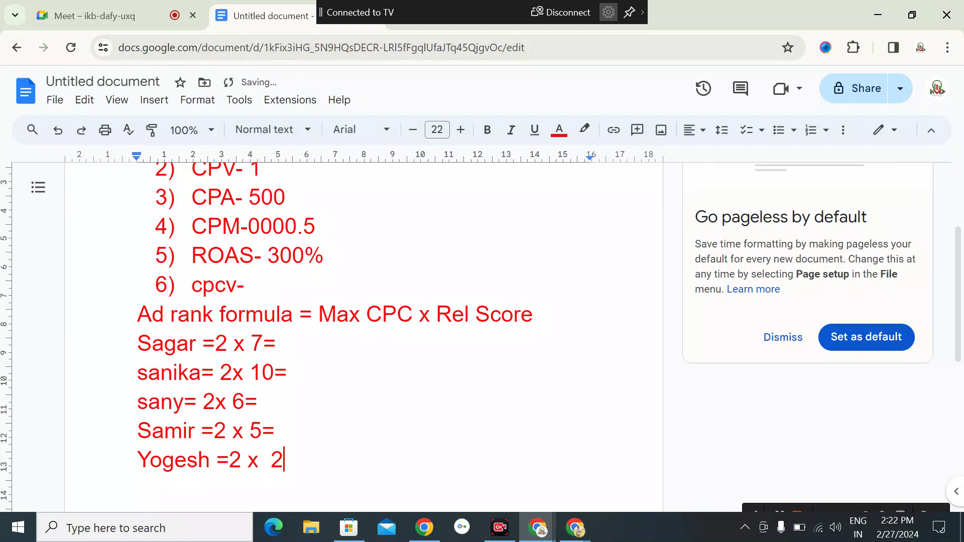
pyautogui.write('=4')
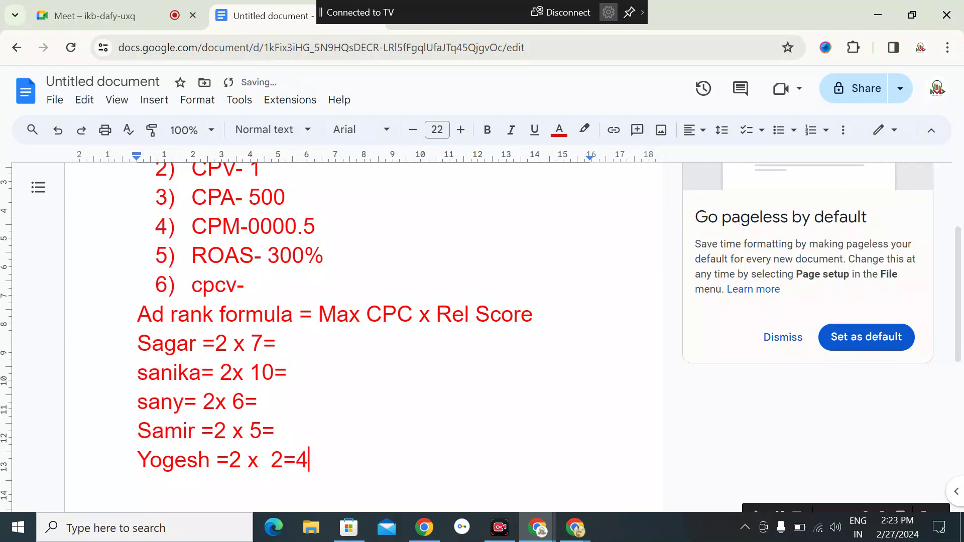
pyautogui.click(272, 442)
pyautogui.write('1')
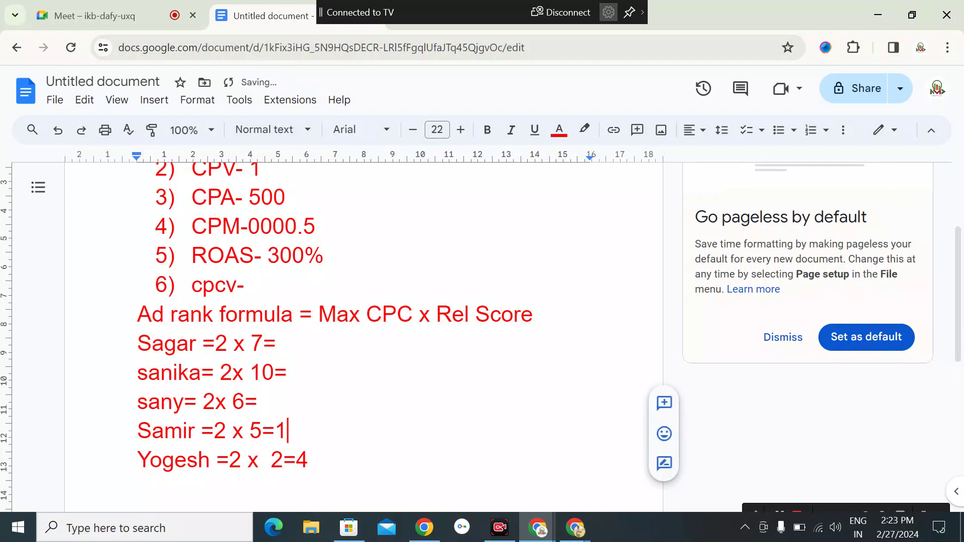
pyautogui.write('0')
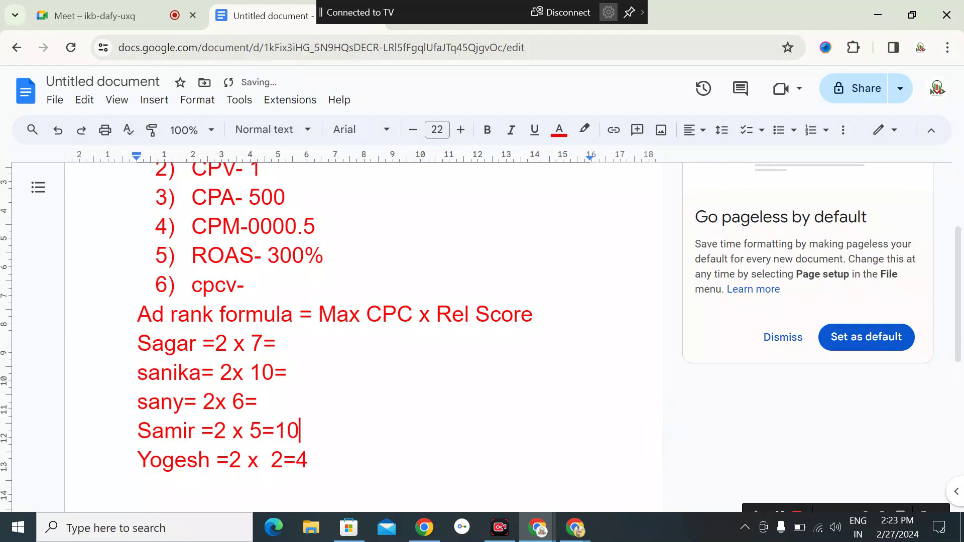
pyautogui.click(257, 401)
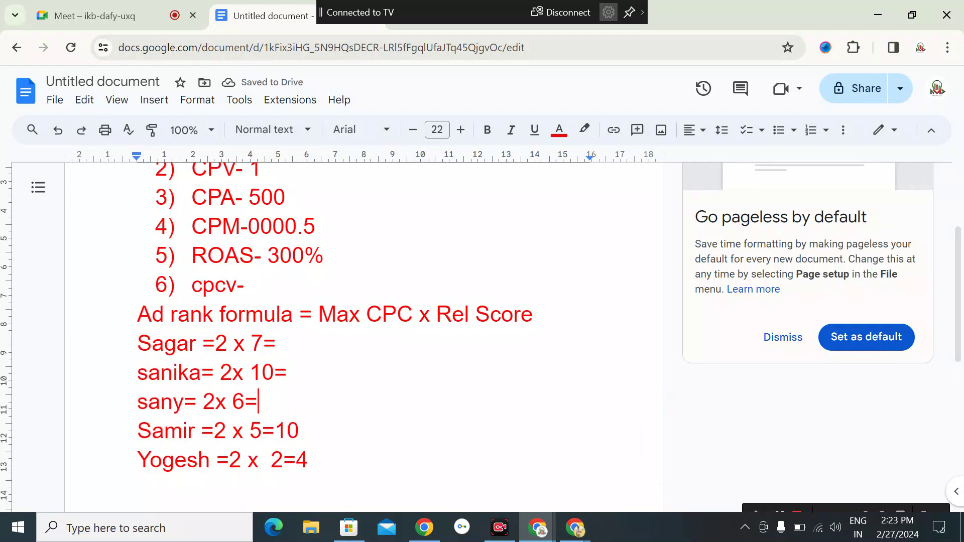
pyautogui.write('12')
pyautogui.click(288, 372)
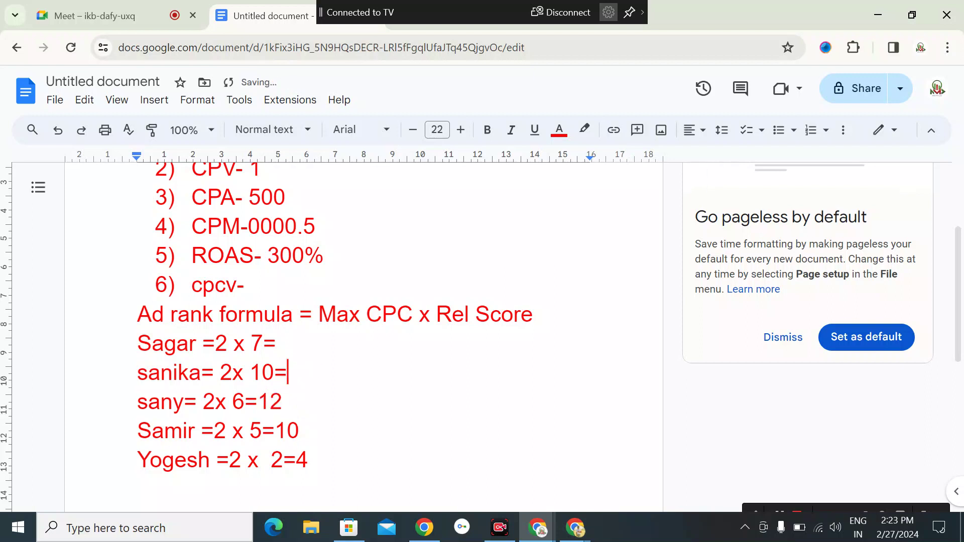
pyautogui.write('20')
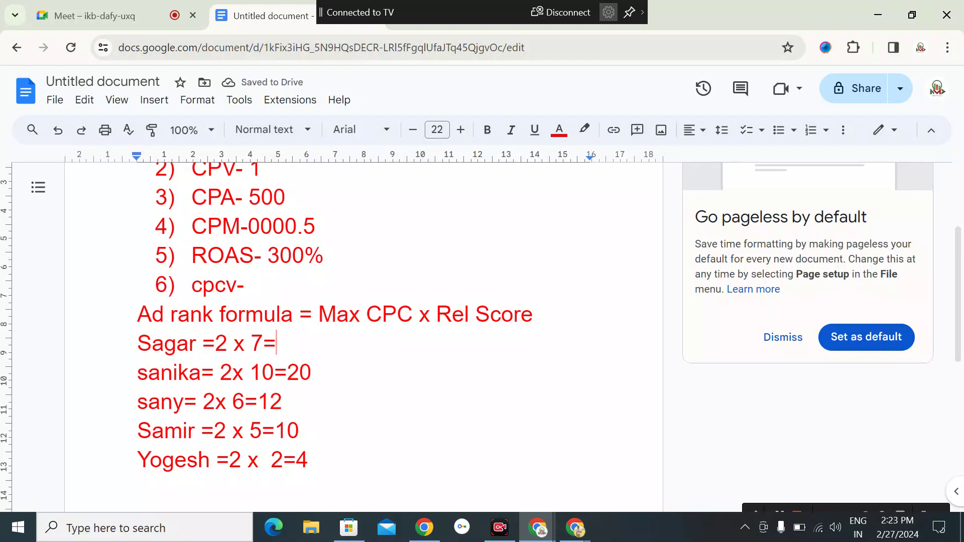
pyautogui.write('14')
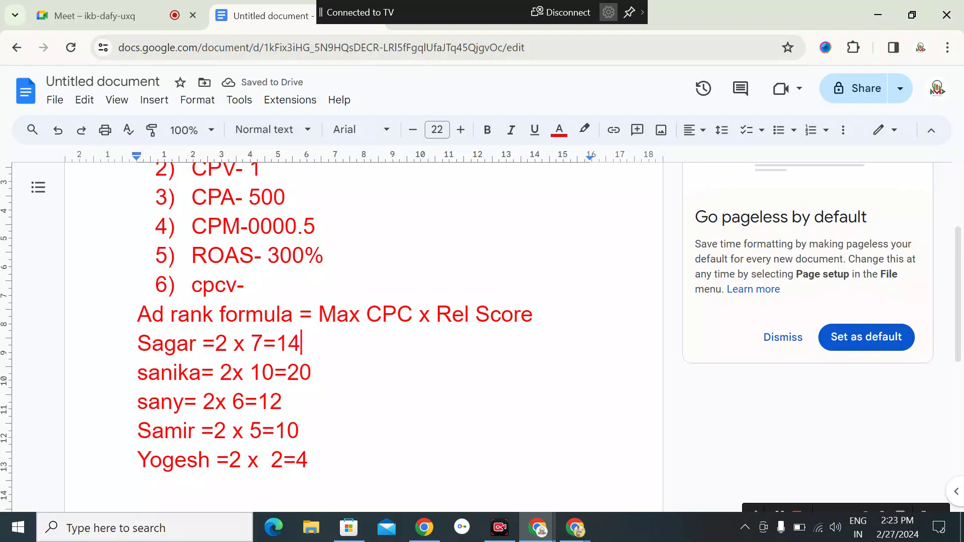
pyautogui.doubleClick(299, 372)
pyautogui.click(311, 372)
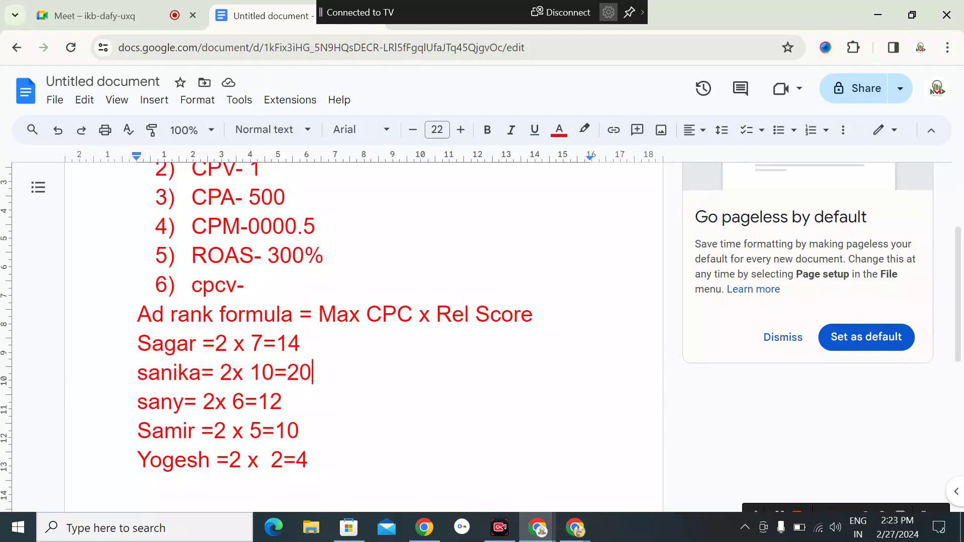
pyautogui.click(261, 372)
pyautogui.hotkey('shift', 'Right')
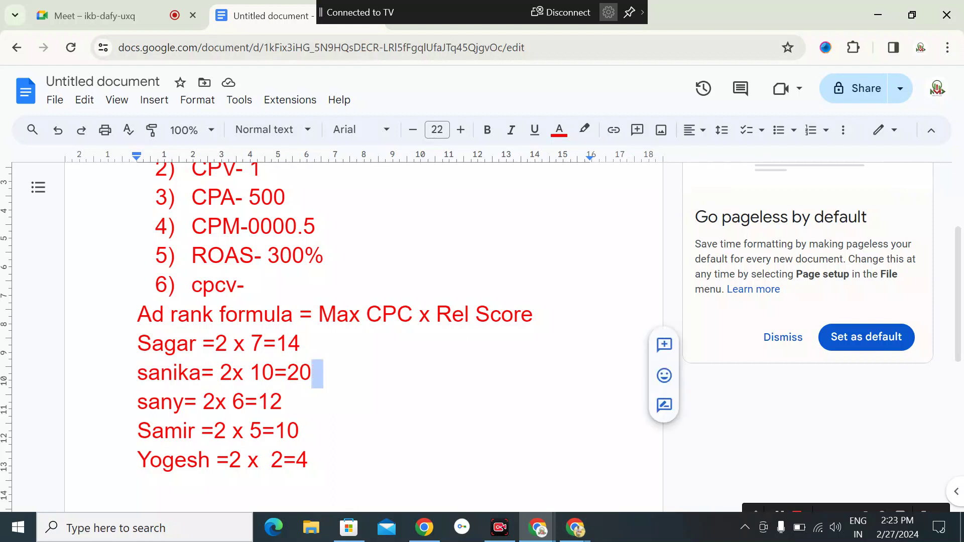
pyautogui.press('Left')
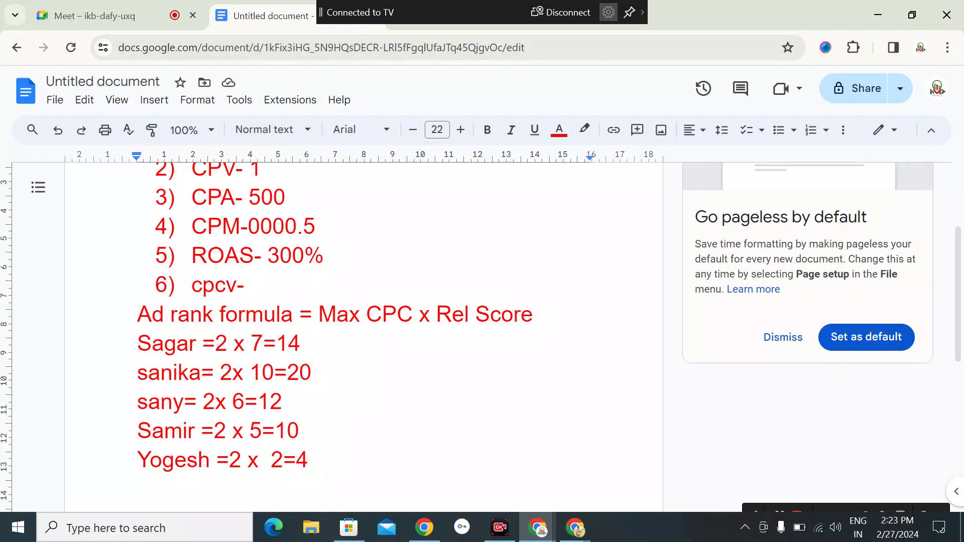
pyautogui.click(233, 374)
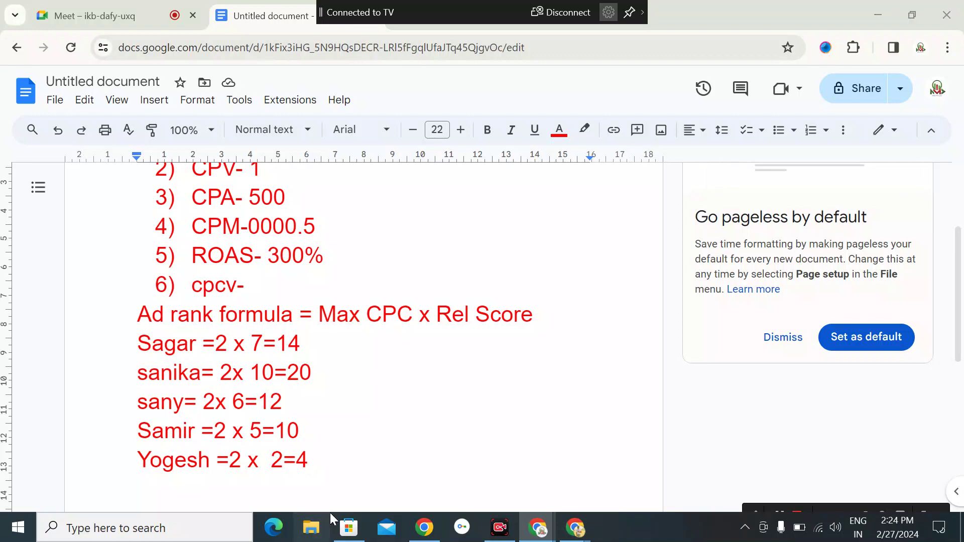
pyautogui.click(330, 513)
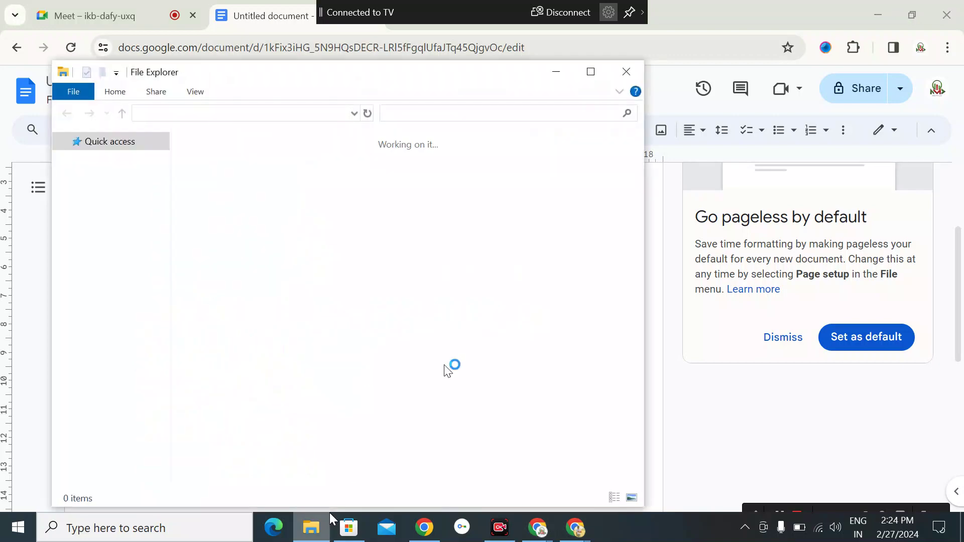
pyautogui.click(627, 71)
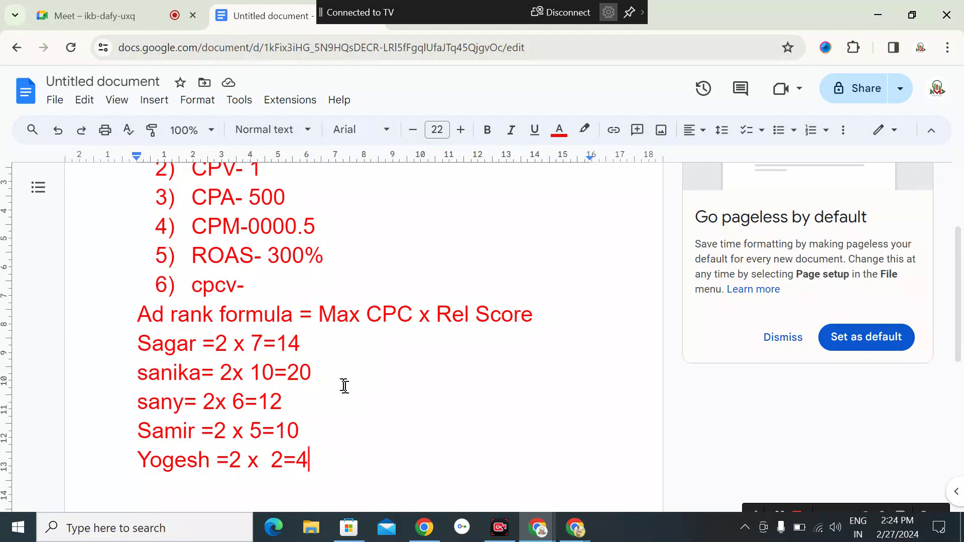
pyautogui.press('Up')
pyautogui.press('Up')
pyautogui.press('Up')
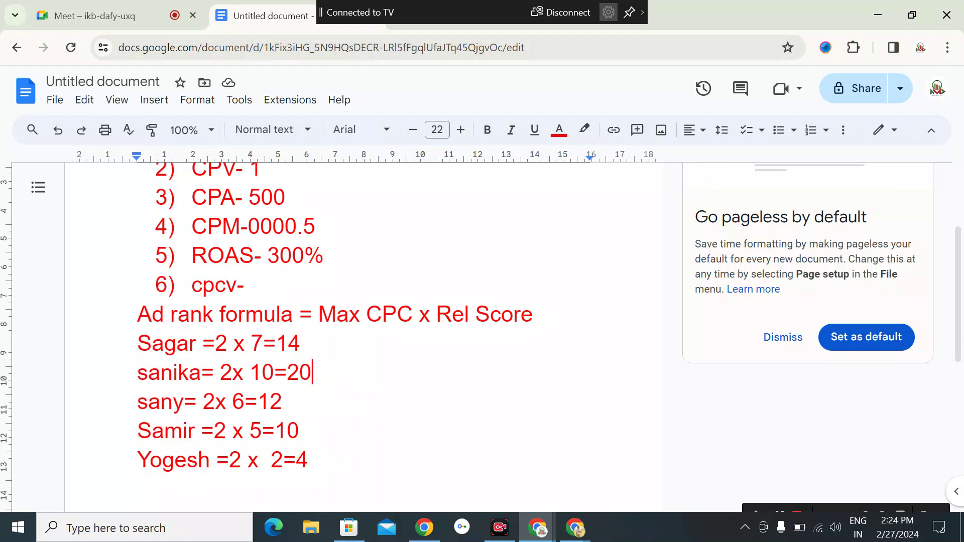
pyautogui.doubleClick(396, 342)
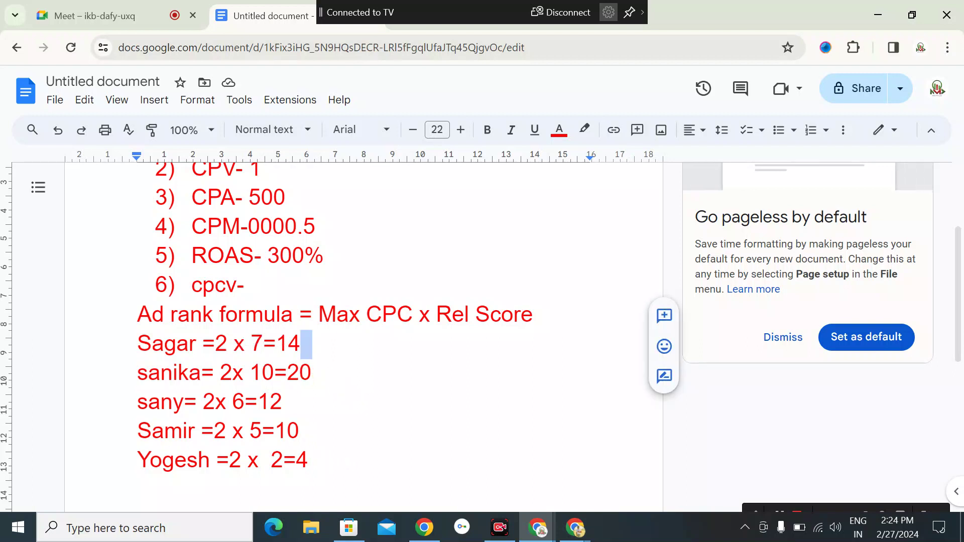
pyautogui.click(299, 403)
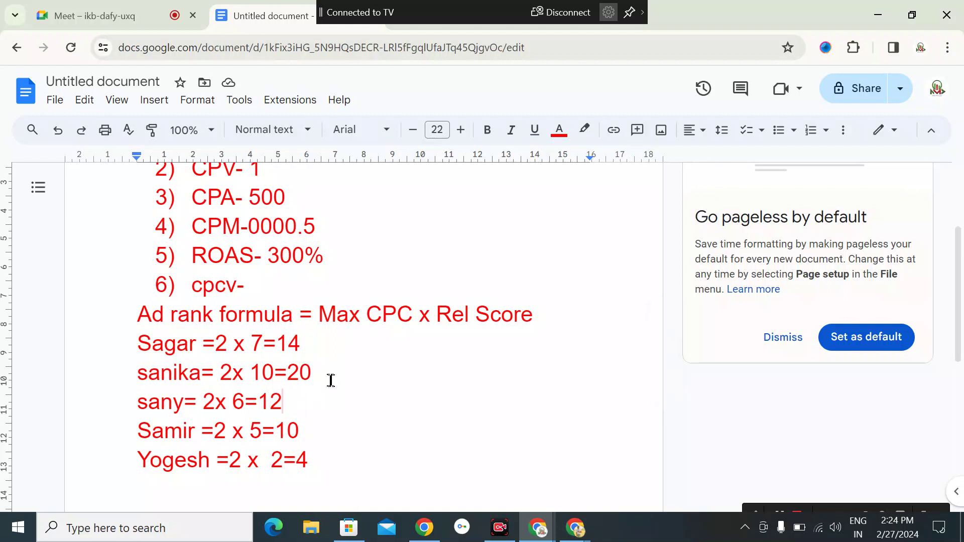
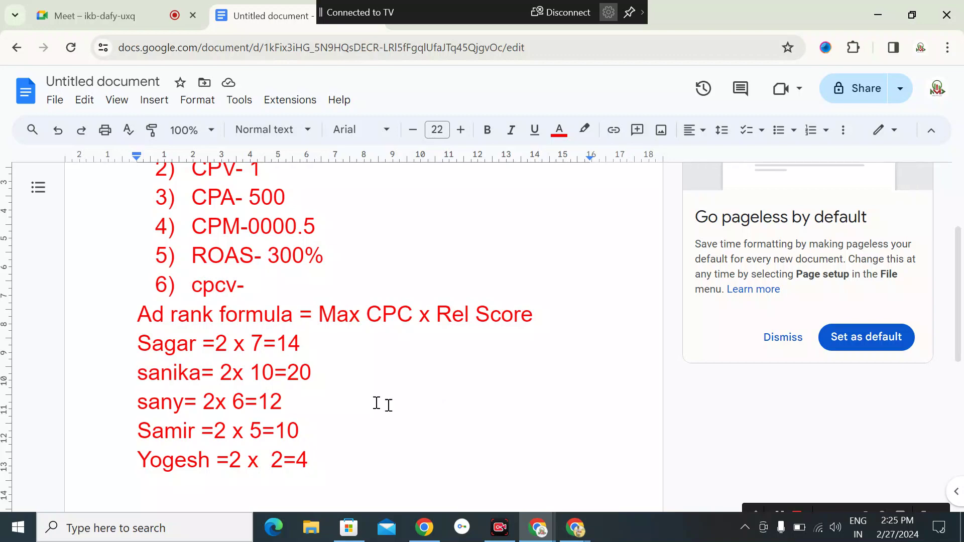
# Bring the Google Ads search campaign draft window back to the front
pyautogui.scroll(3, 353, 372)
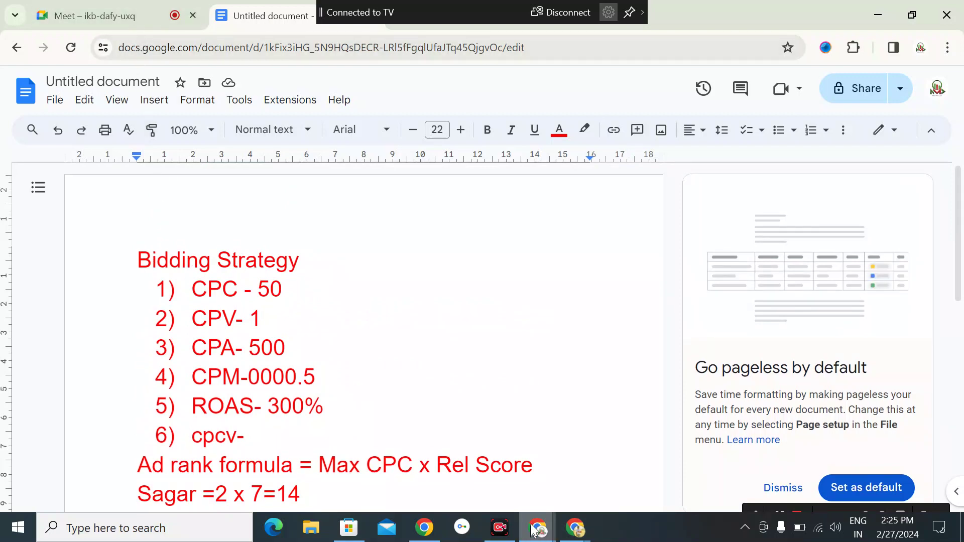
pyautogui.moveTo(536, 528)
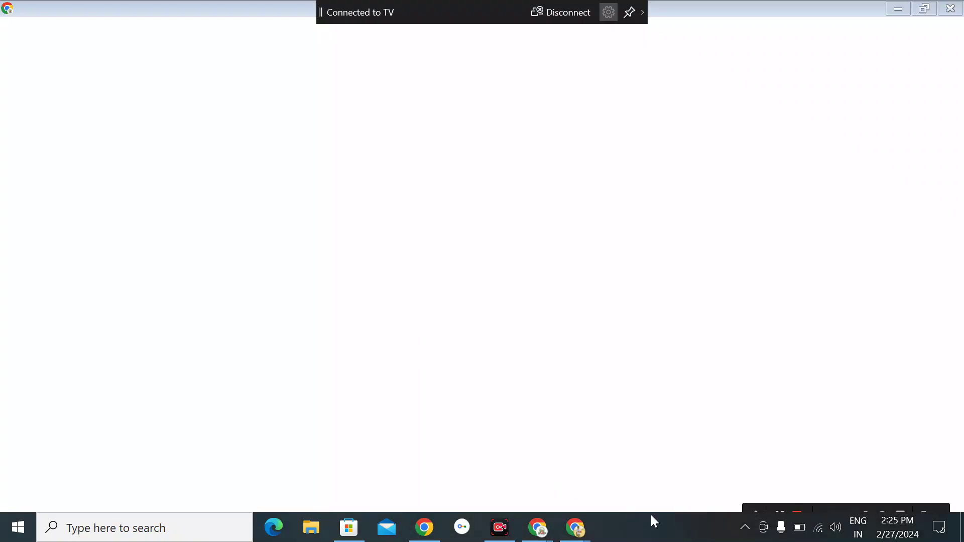
pyautogui.click(591, 532)
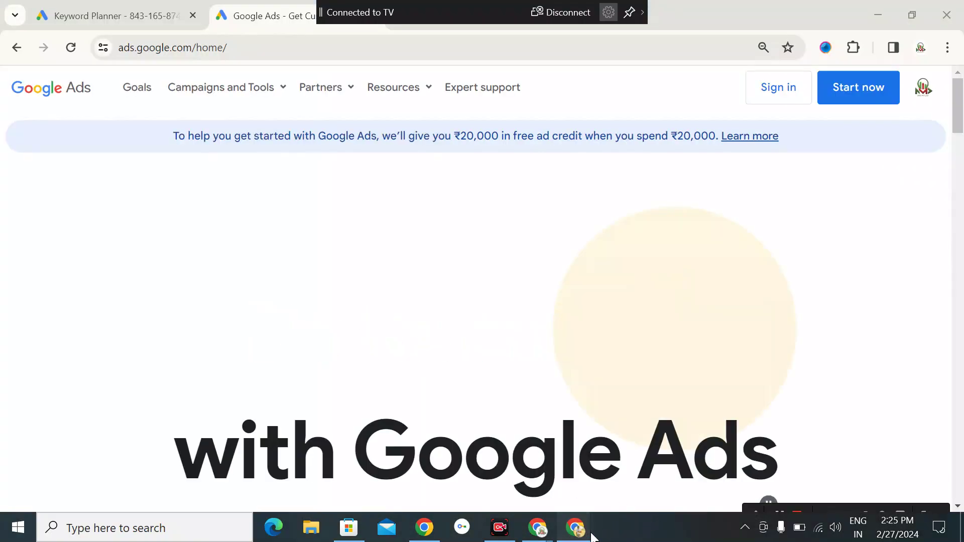
pyautogui.moveTo(575, 530)
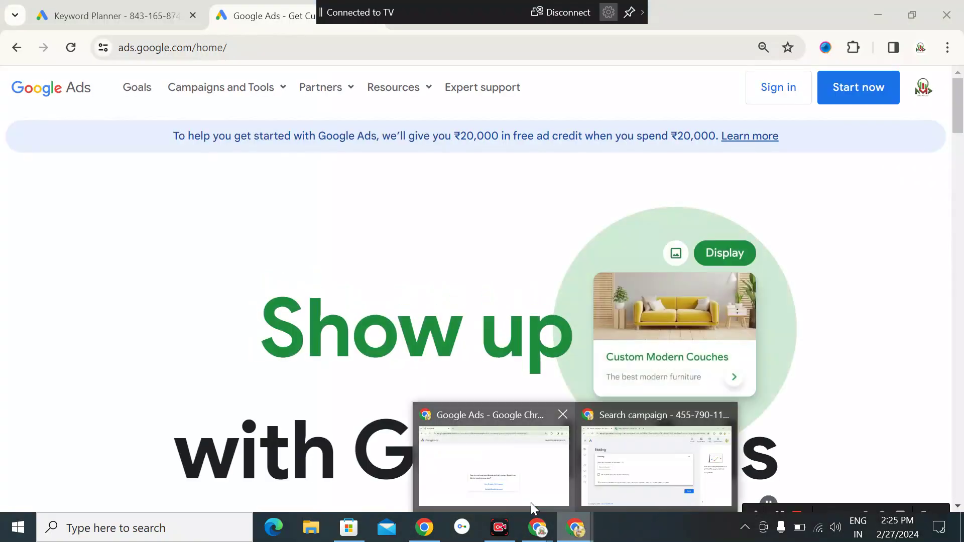
pyautogui.click(512, 486)
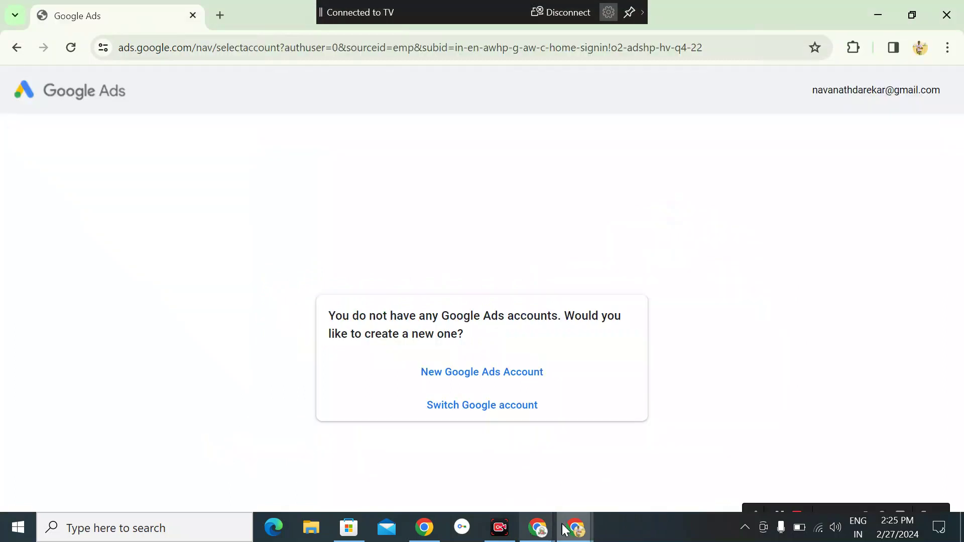
pyautogui.moveTo(565, 530)
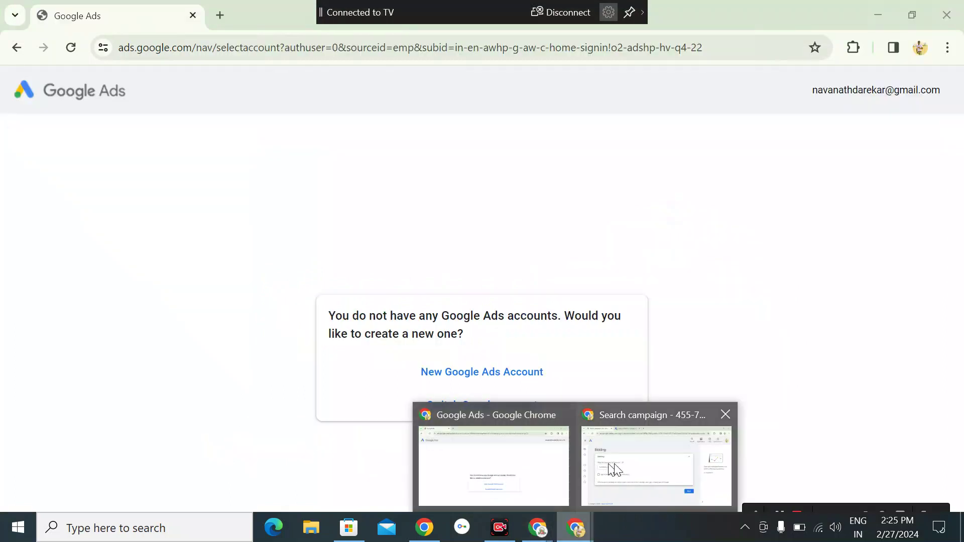
pyautogui.click(615, 469)
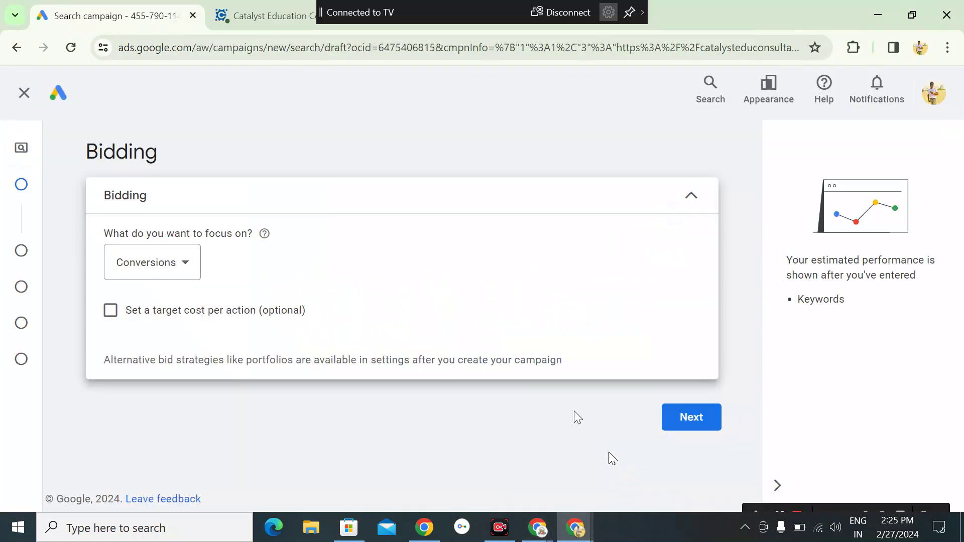
# Focus bidding on Clicks with a maximum CPC bid limit of ₹250.00
pyautogui.click(189, 266)
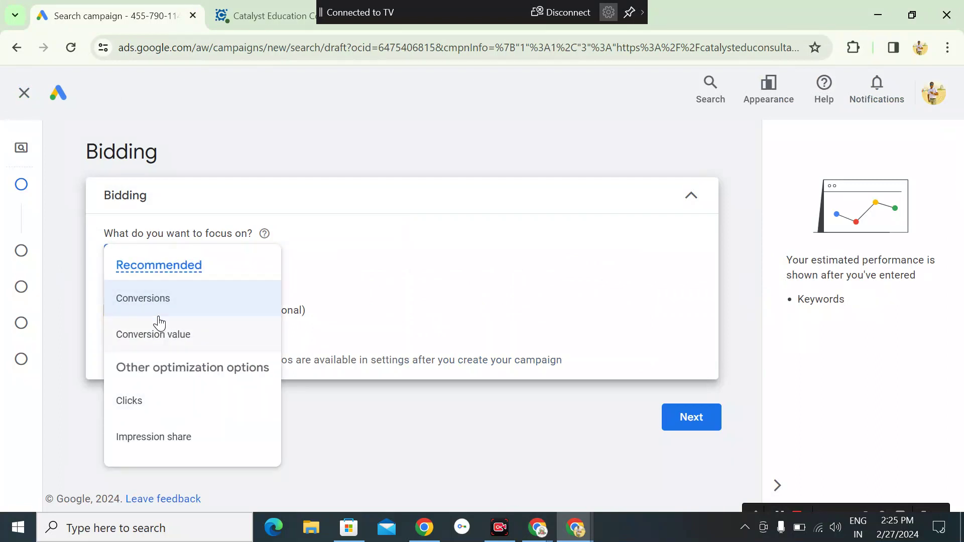
pyautogui.click(156, 414)
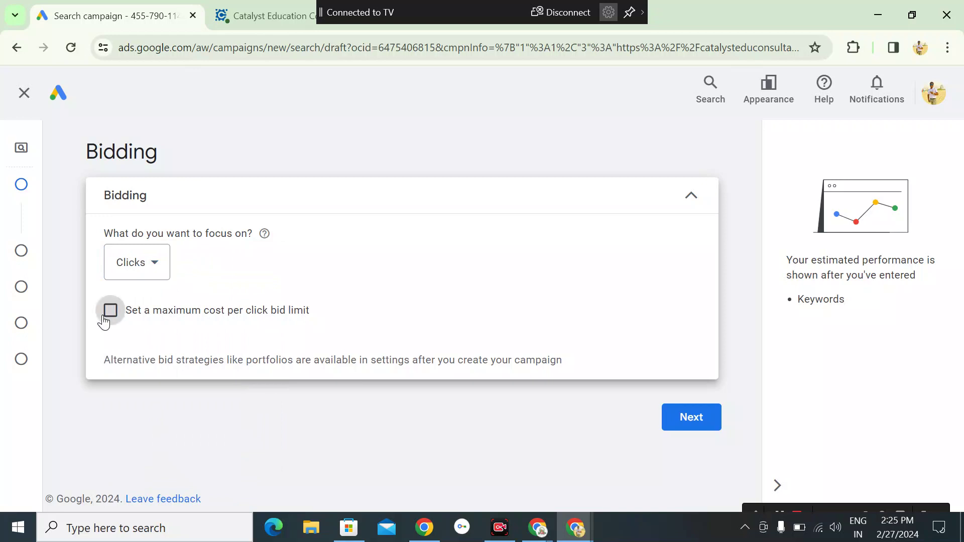
pyautogui.click(110, 311)
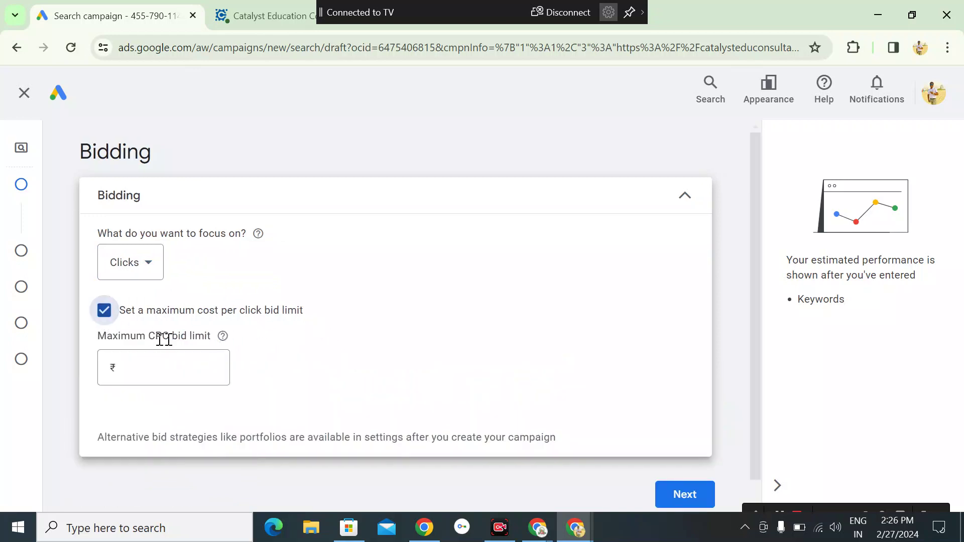
pyautogui.click(153, 380)
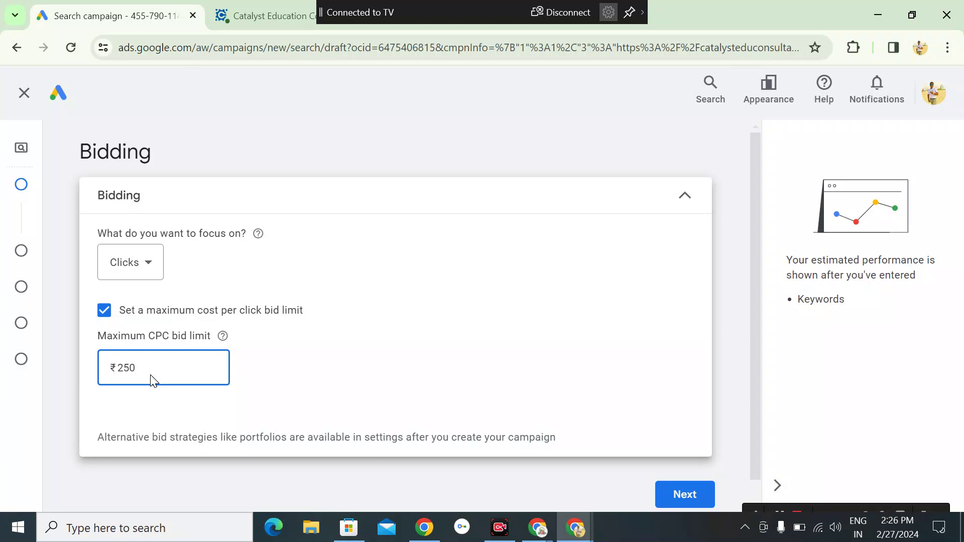
pyautogui.click(366, 394)
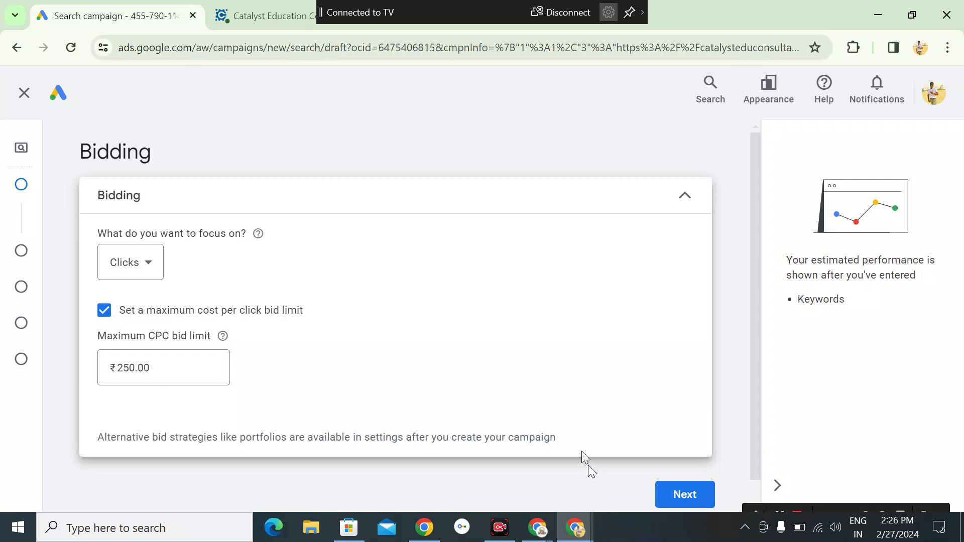
pyautogui.scroll(-1, 586, 465)
# Continue to campaign settings, exclude the Display Network, and choose to enter another location
pyautogui.click(696, 479)
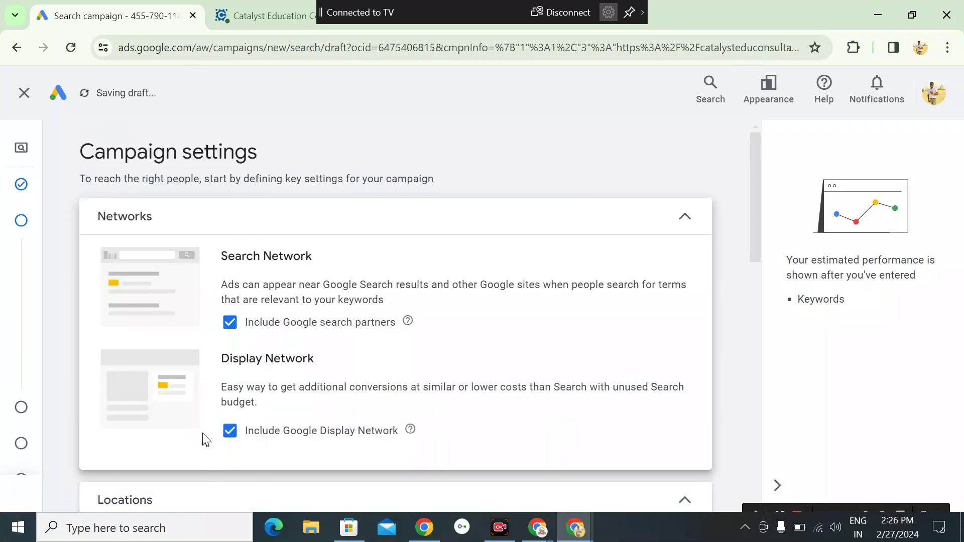
pyautogui.click(225, 438)
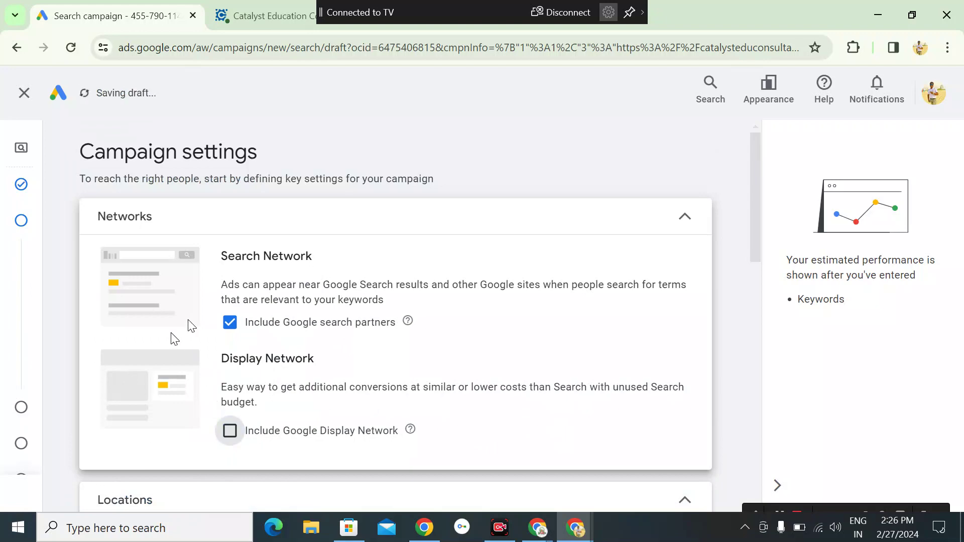
pyautogui.scroll(-3, 300, 314)
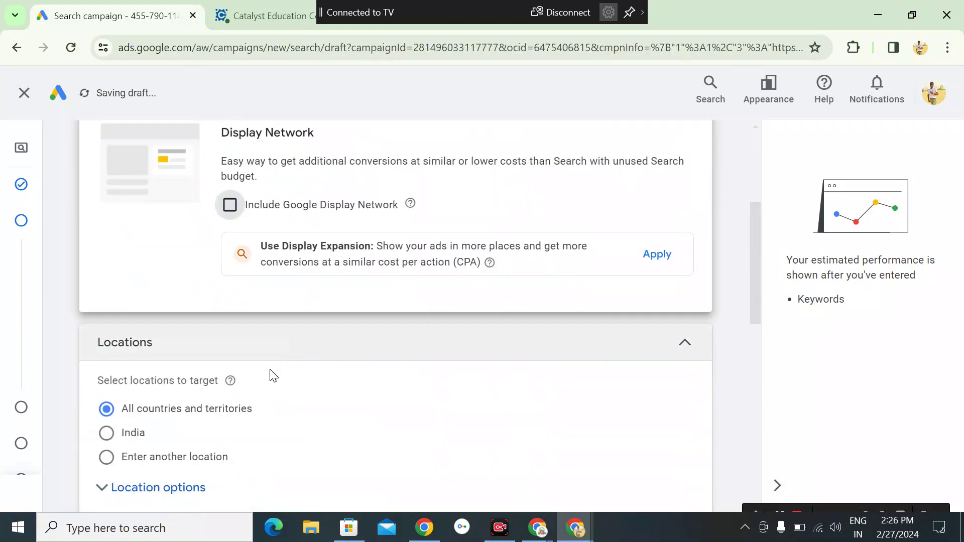
pyautogui.scroll(-1, 271, 376)
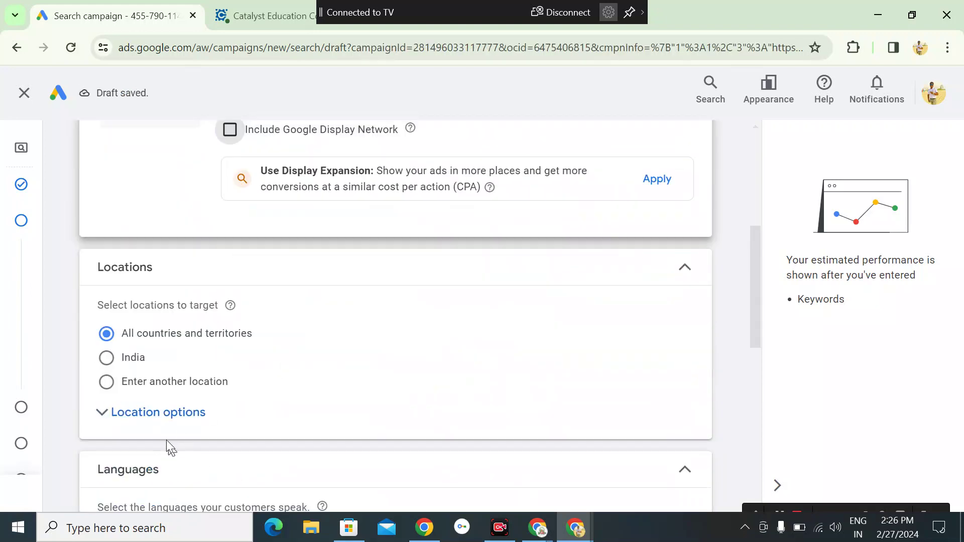
pyautogui.click(107, 383)
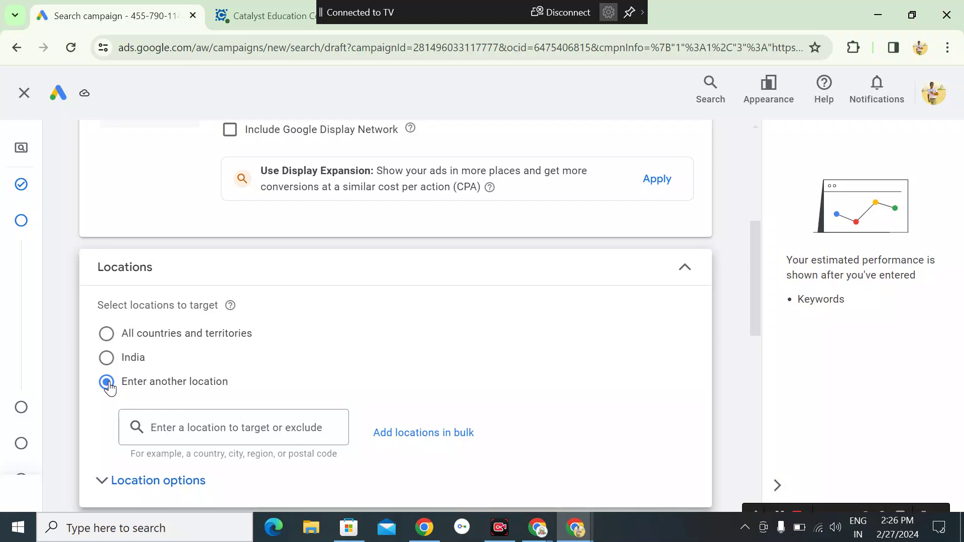
# Search for India and target it as the campaign's only location
pyautogui.scroll(-1, 140, 422)
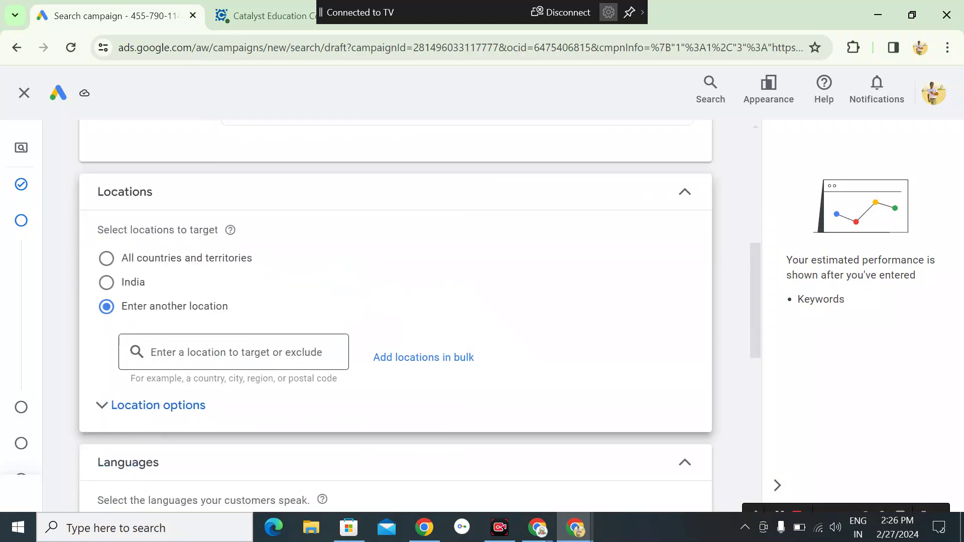
pyautogui.click(150, 352)
pyautogui.write('insia')
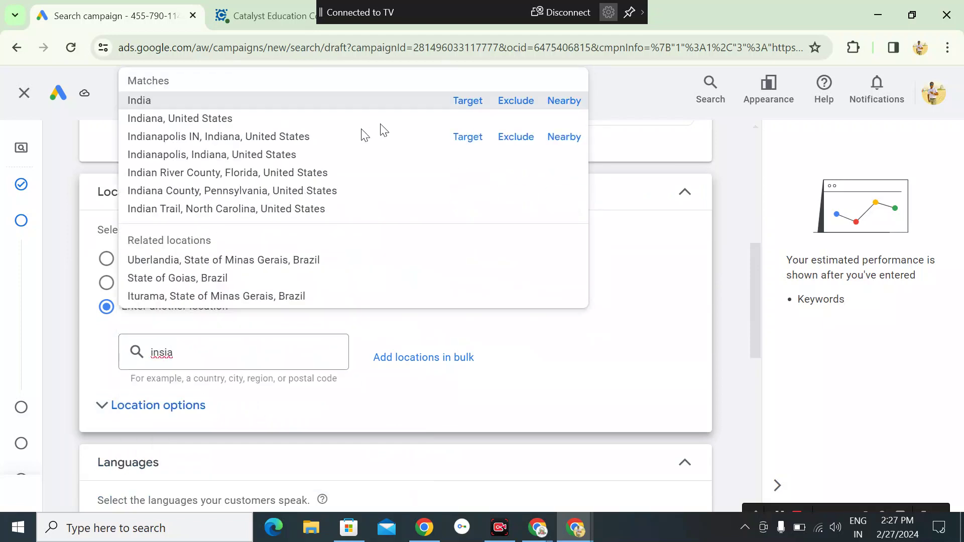
pyautogui.click(466, 101)
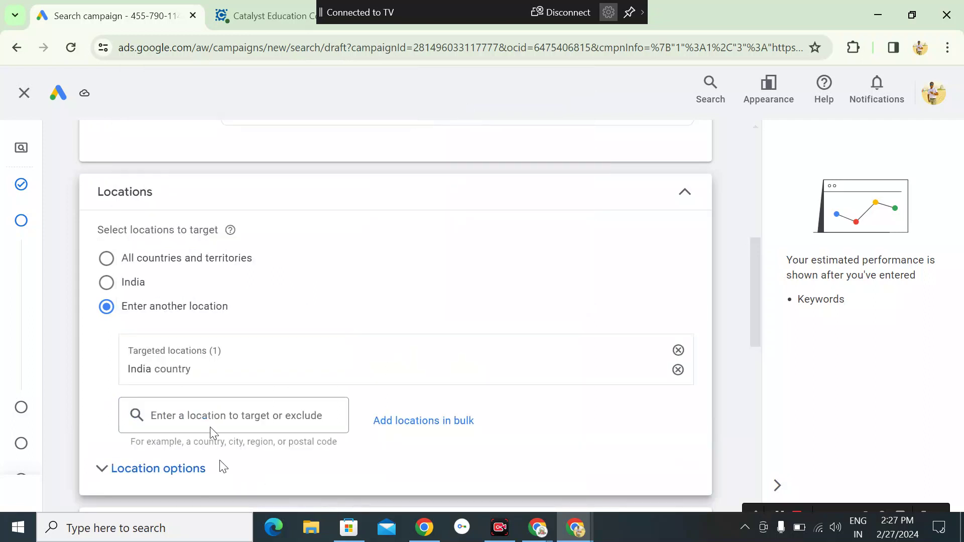
pyautogui.scroll(-1, 210, 423)
pyautogui.scroll(-2, 256, 352)
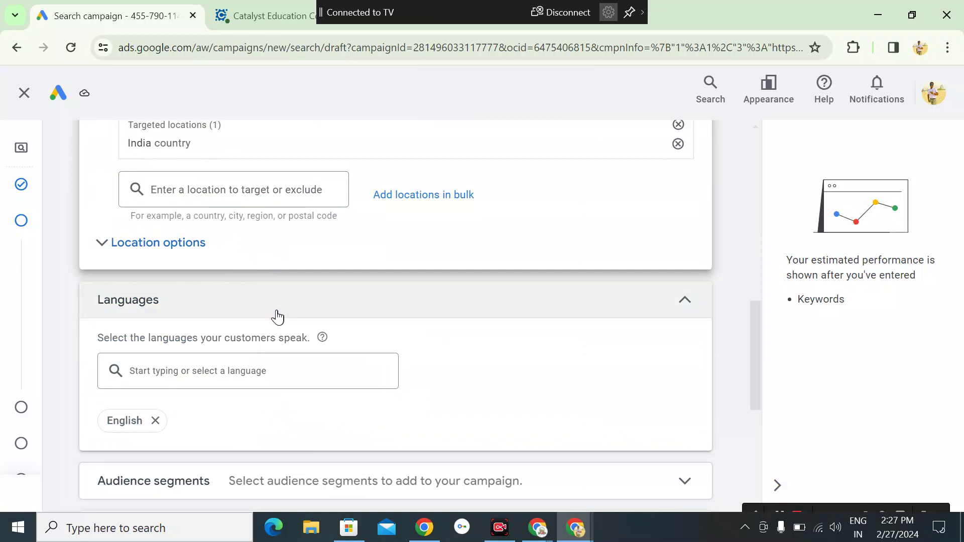
pyautogui.scroll(1, 271, 302)
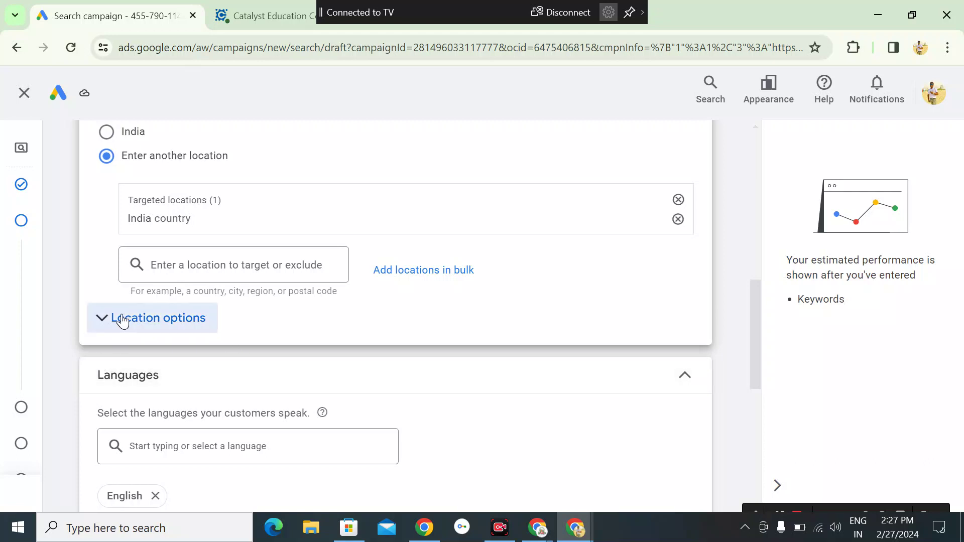
# Expand Location options, try Presence, then restore 'Presence or interest' (recommended) targeting
pyautogui.click(98, 319)
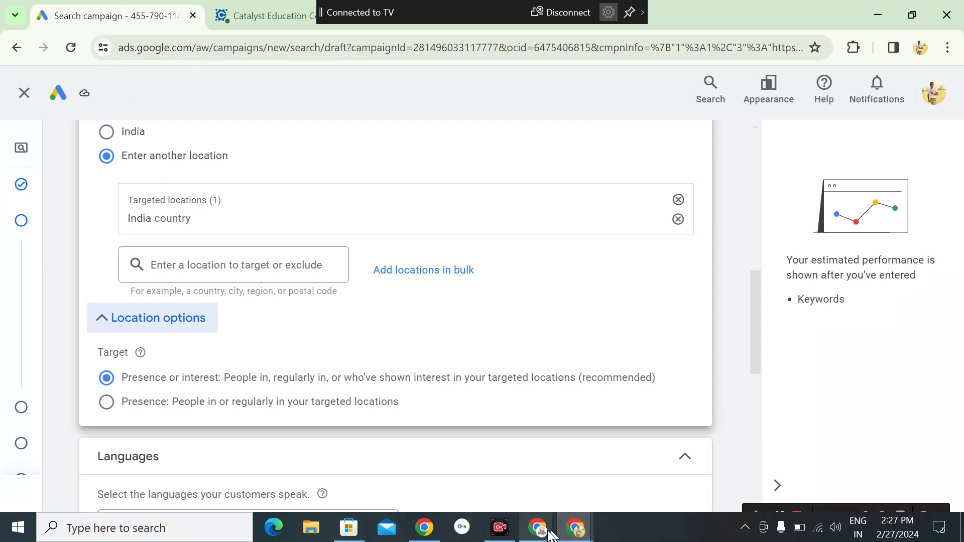
pyautogui.moveTo(537, 528)
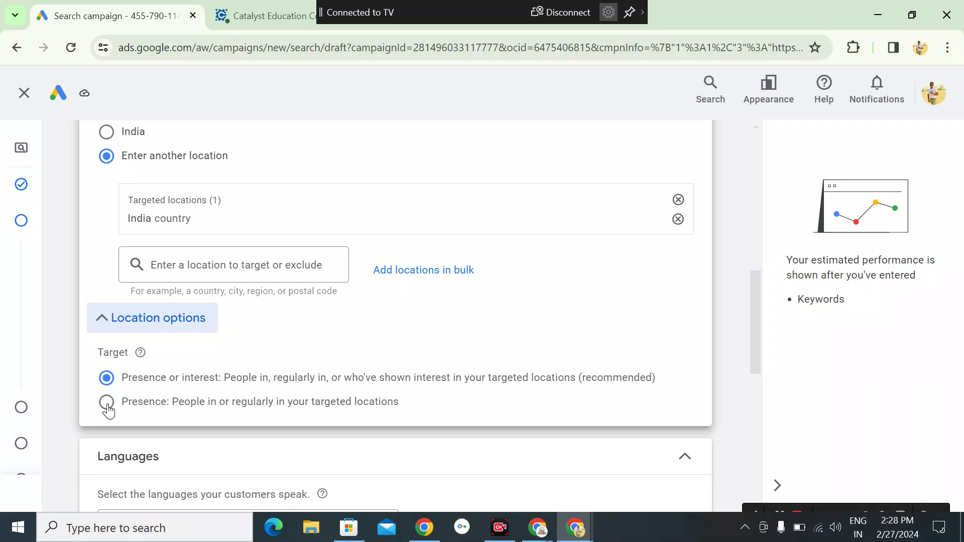
pyautogui.click(107, 404)
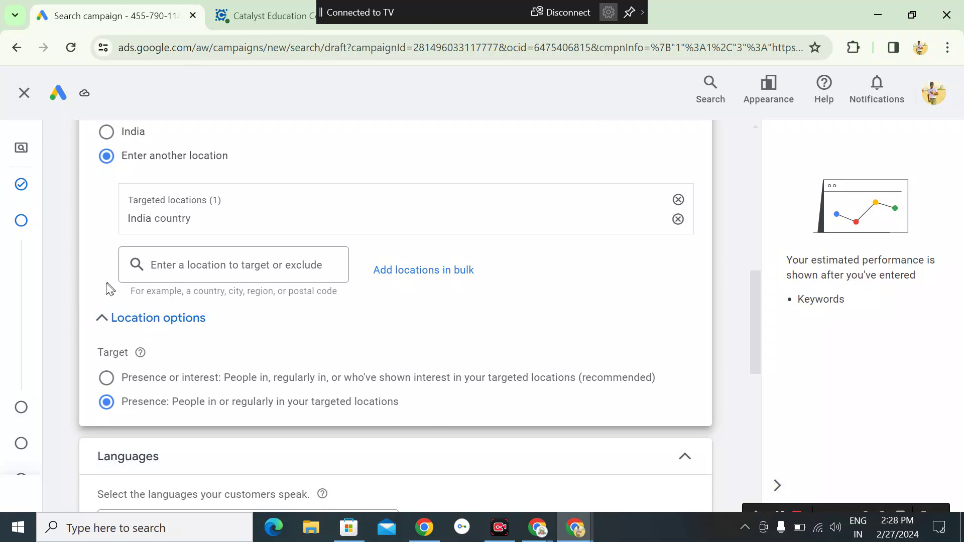
pyautogui.click(107, 378)
pyautogui.scroll(-3, 261, 387)
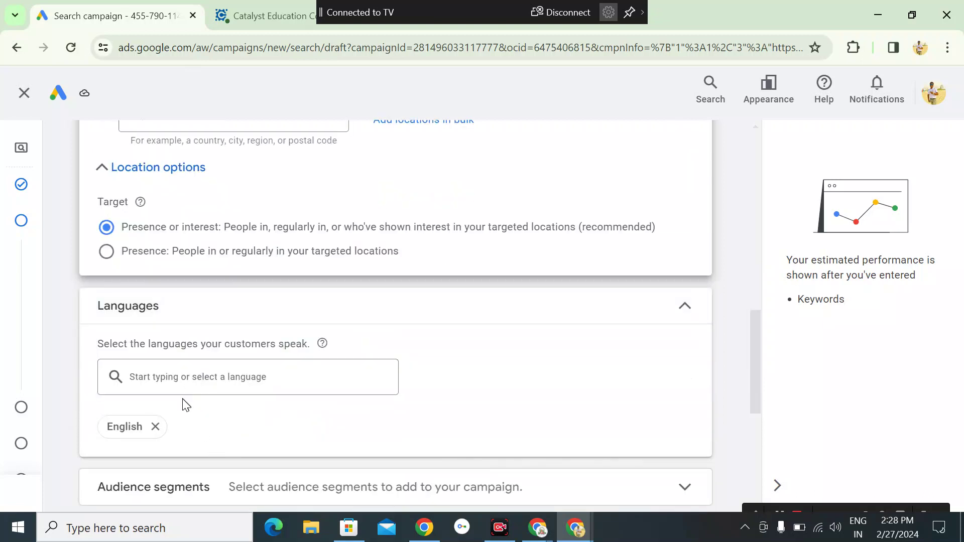
# Remove English from languages and search audience segments for 'education'
pyautogui.click(155, 427)
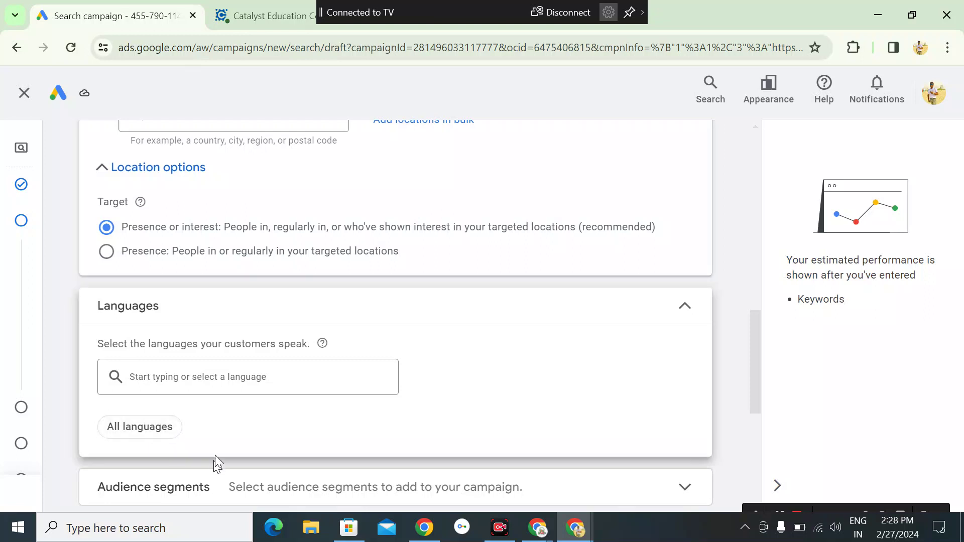
pyautogui.scroll(-3, 215, 455)
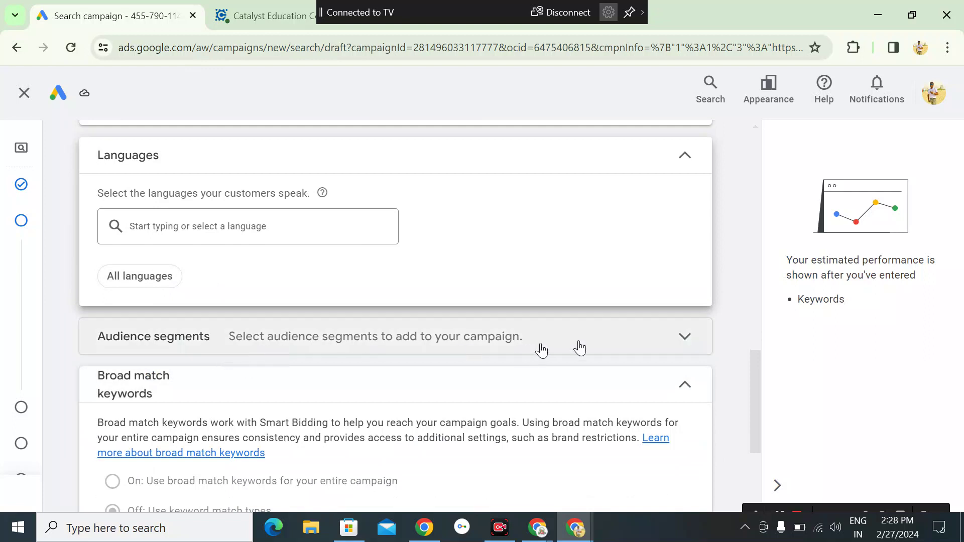
pyautogui.click(683, 337)
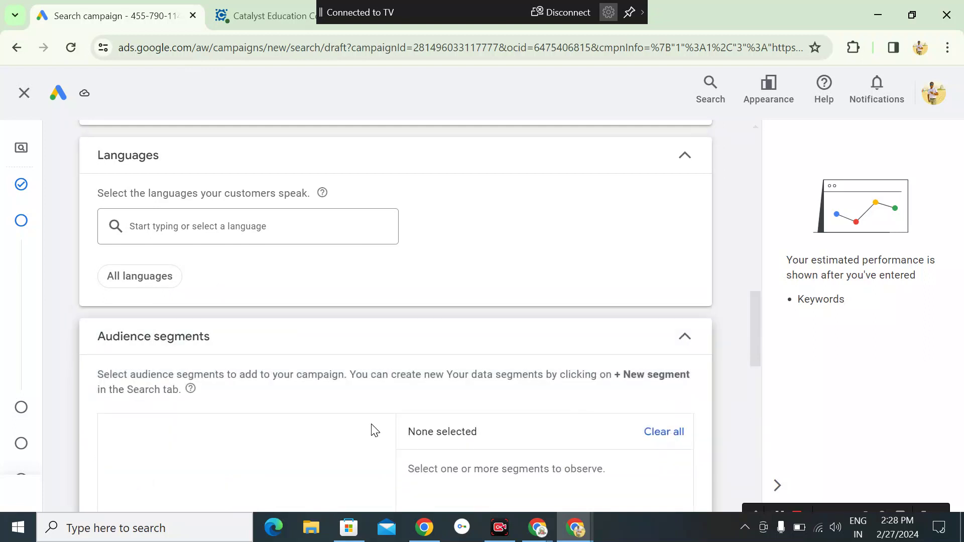
pyautogui.scroll(-3, 370, 429)
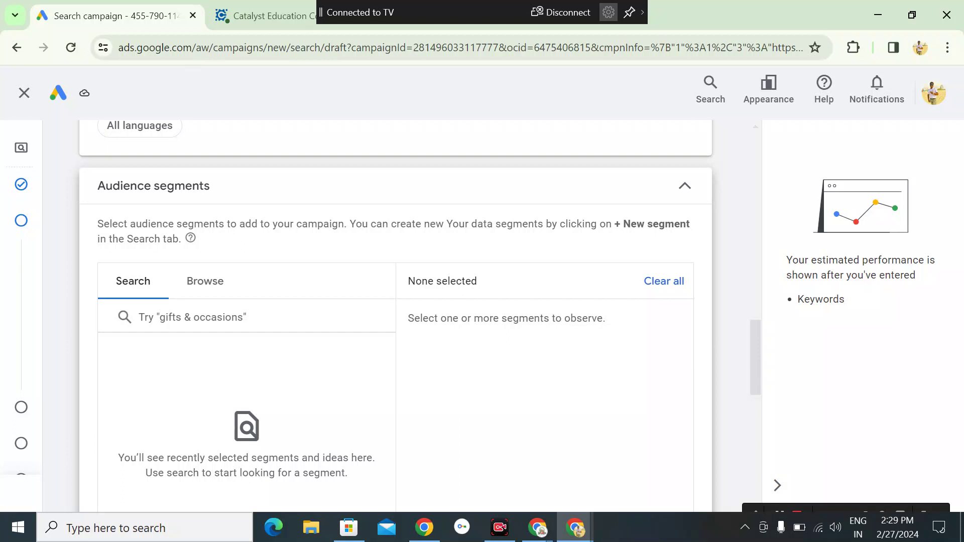
pyautogui.click(206, 293)
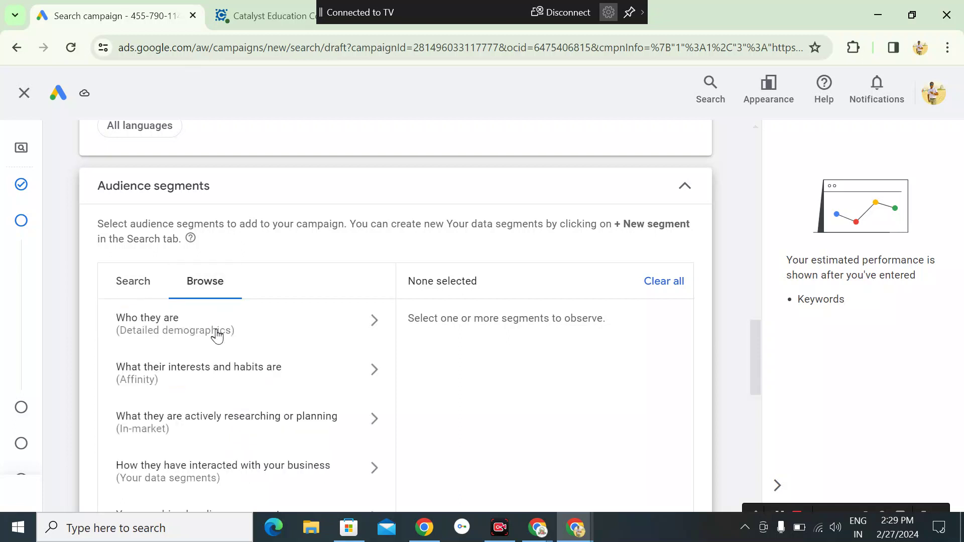
pyautogui.click(137, 286)
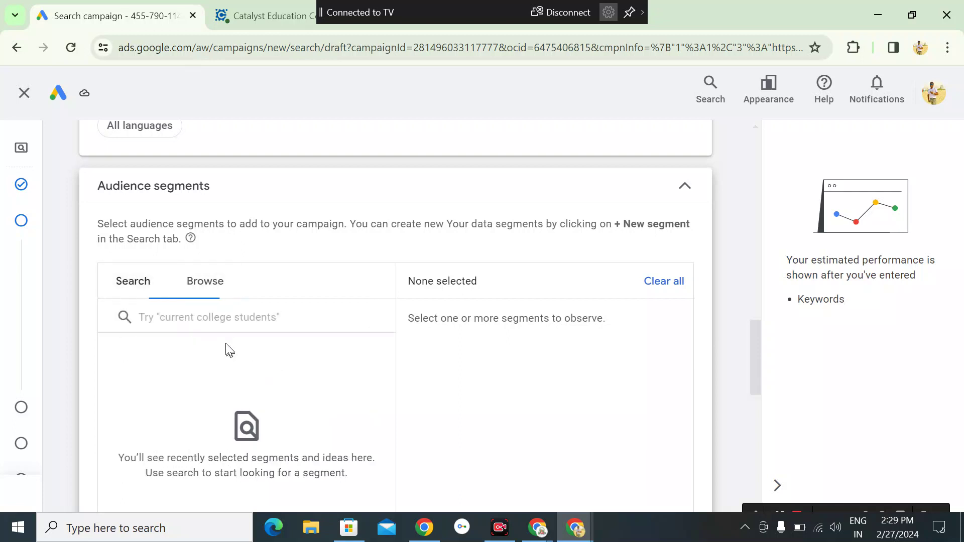
pyautogui.click(206, 318)
pyautogui.write('e')
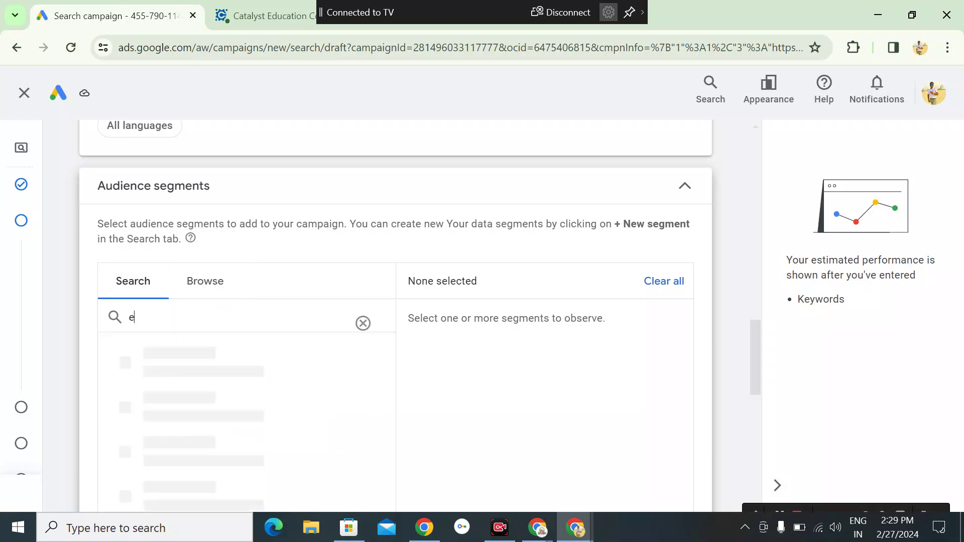
pyautogui.write('du')
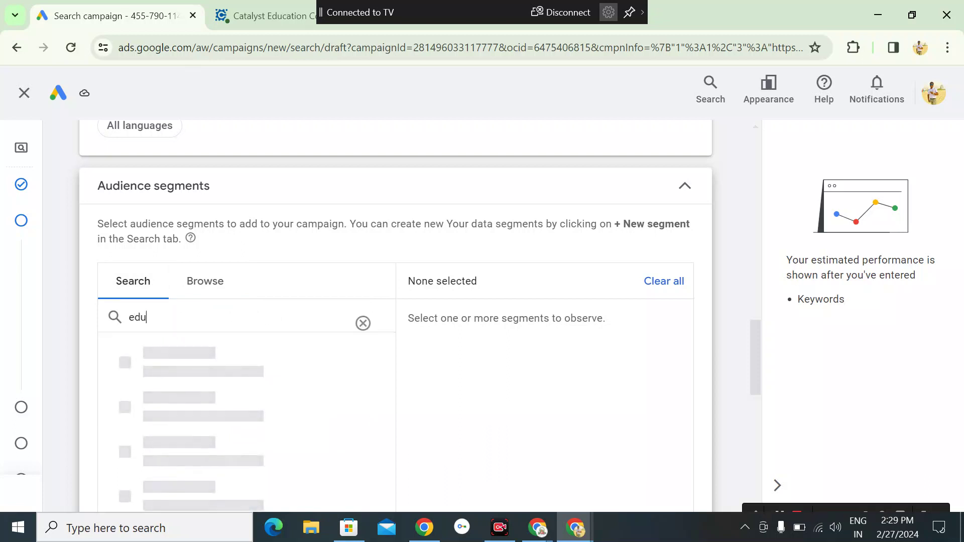
pyautogui.write('cation')
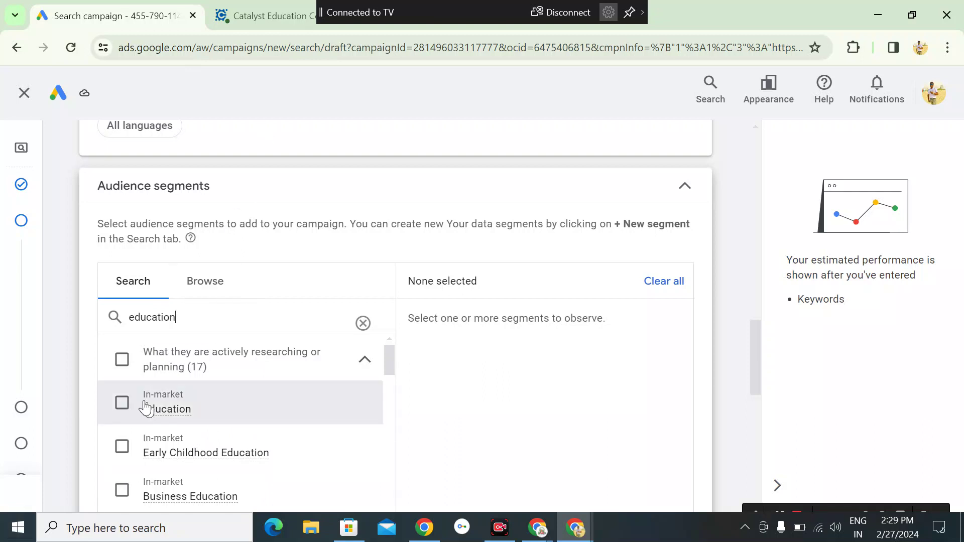
# Add the Education, Business Education and Technology Education audience segments
pyautogui.click(122, 403)
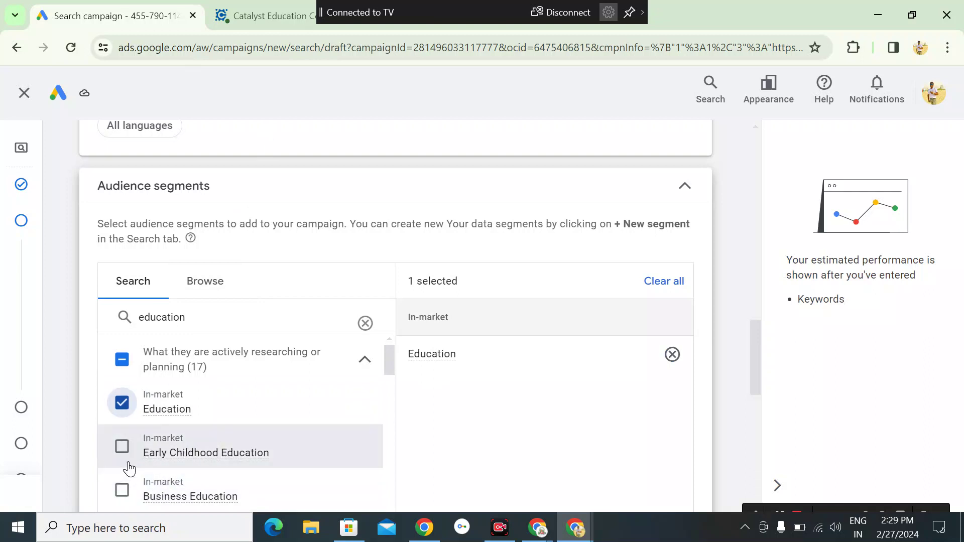
pyautogui.scroll(-1, 126, 460)
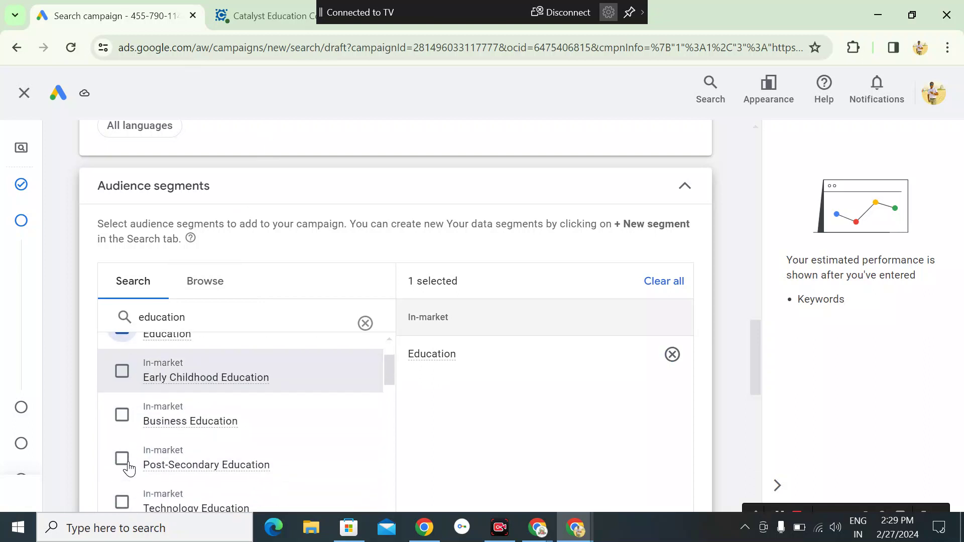
pyautogui.click(123, 416)
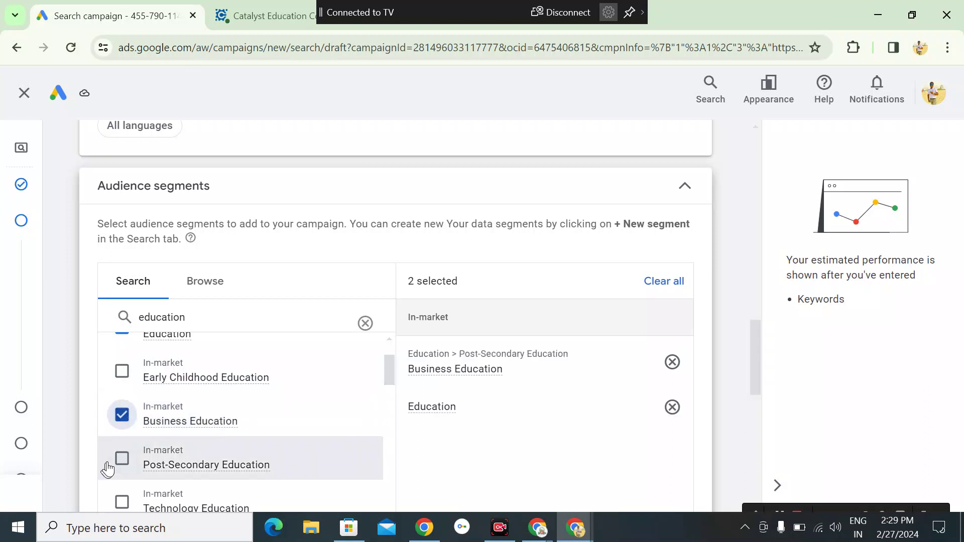
pyautogui.scroll(-1, 120, 462)
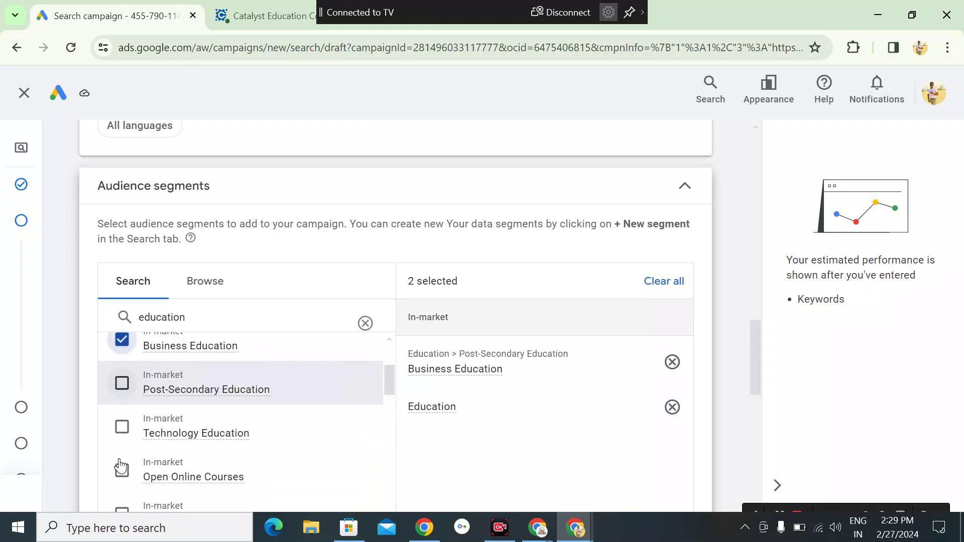
pyautogui.click(122, 427)
pyautogui.scroll(-1, 119, 433)
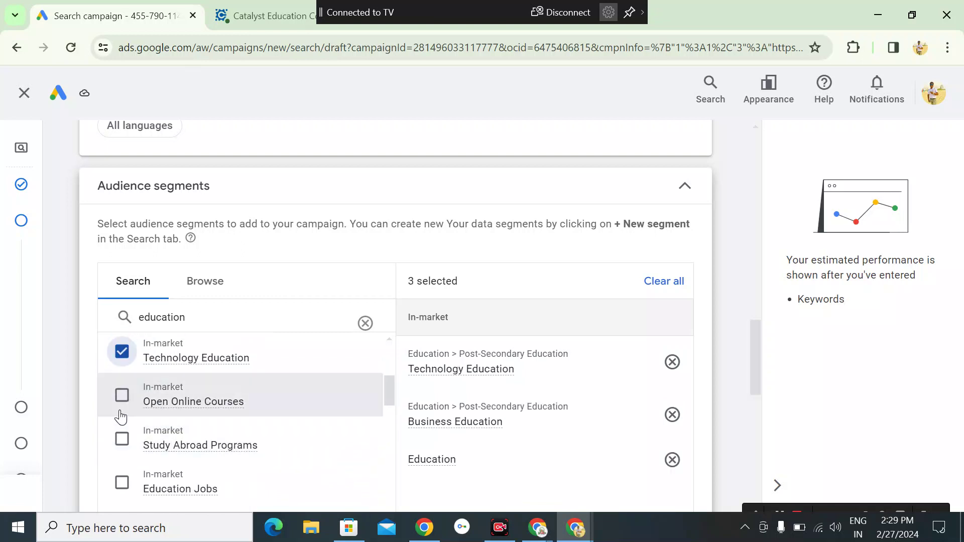
pyautogui.scroll(-2, 117, 447)
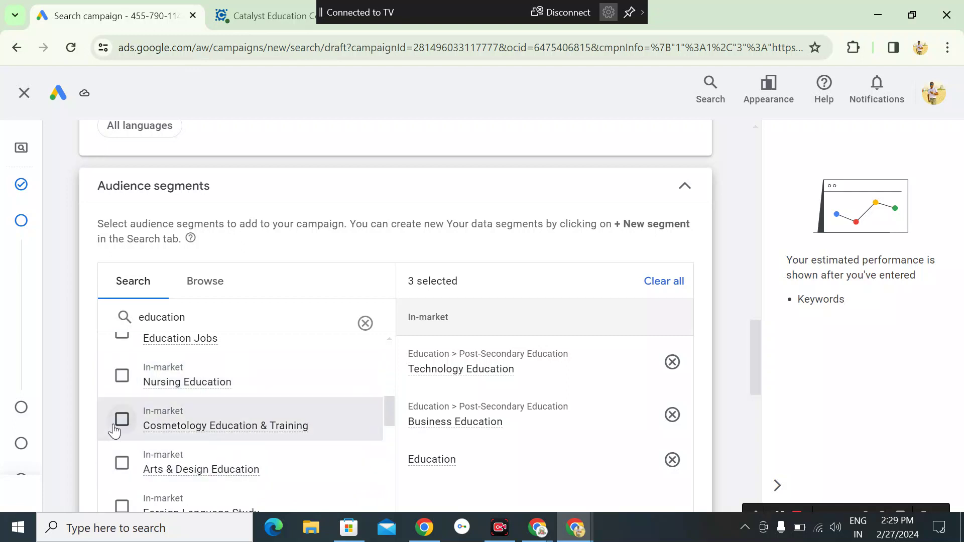
pyautogui.scroll(-1, 117, 426)
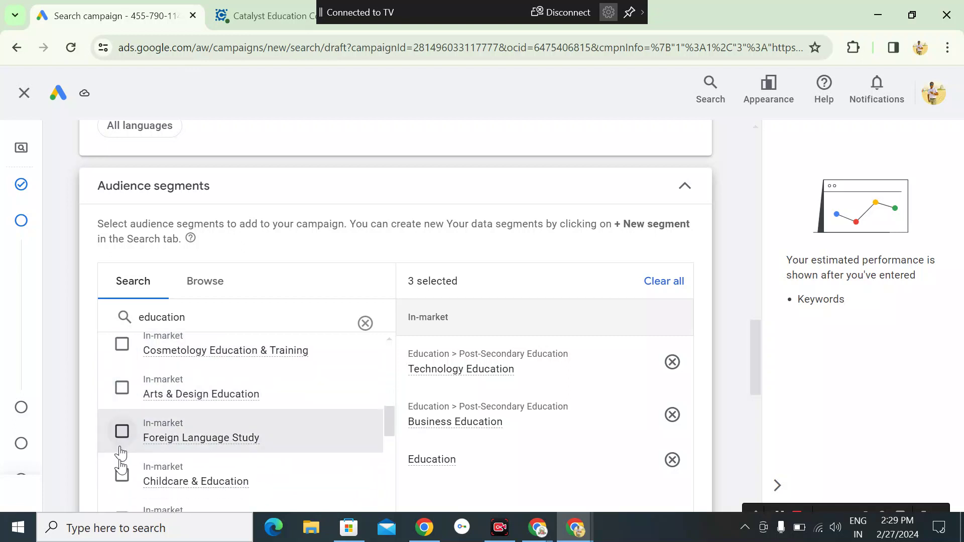
pyautogui.scroll(-2, 121, 443)
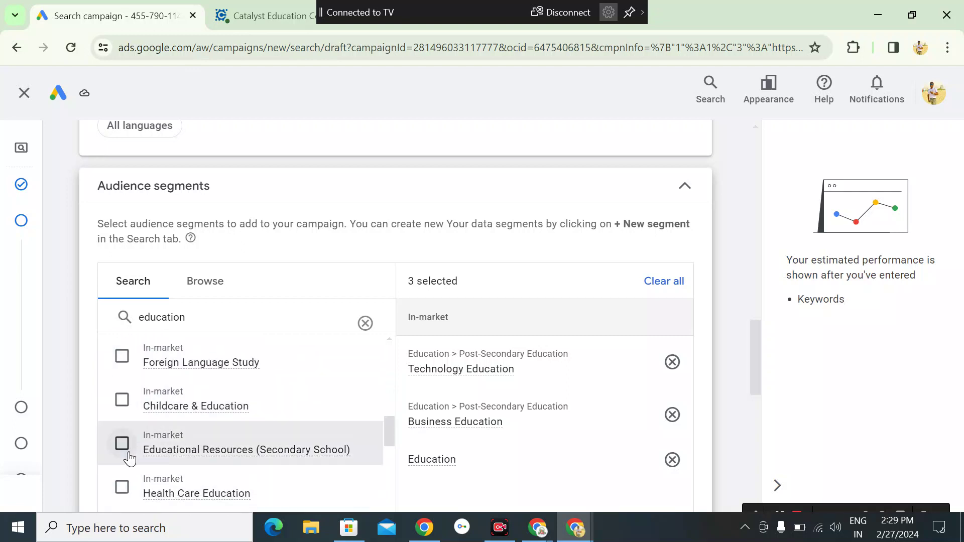
pyautogui.scroll(-3, 124, 448)
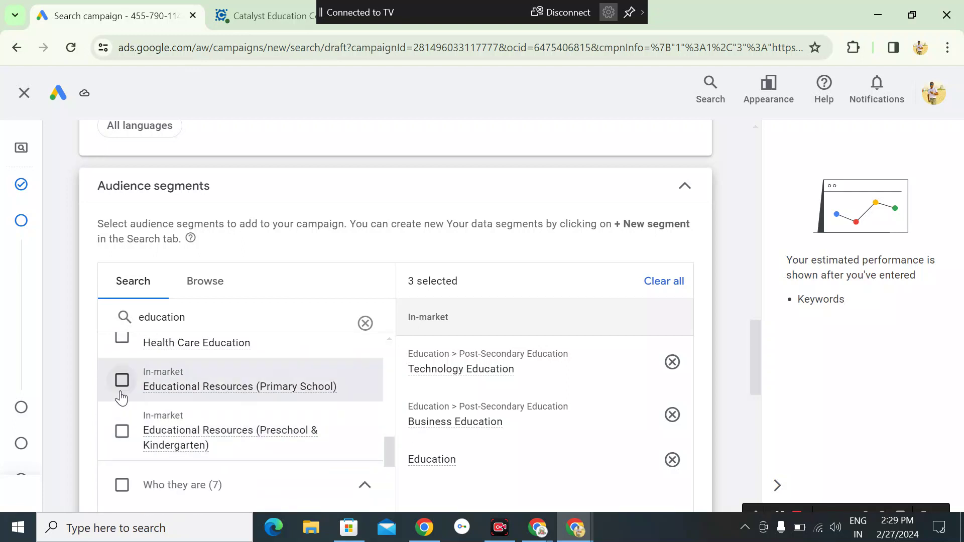
pyautogui.scroll(-3, 122, 449)
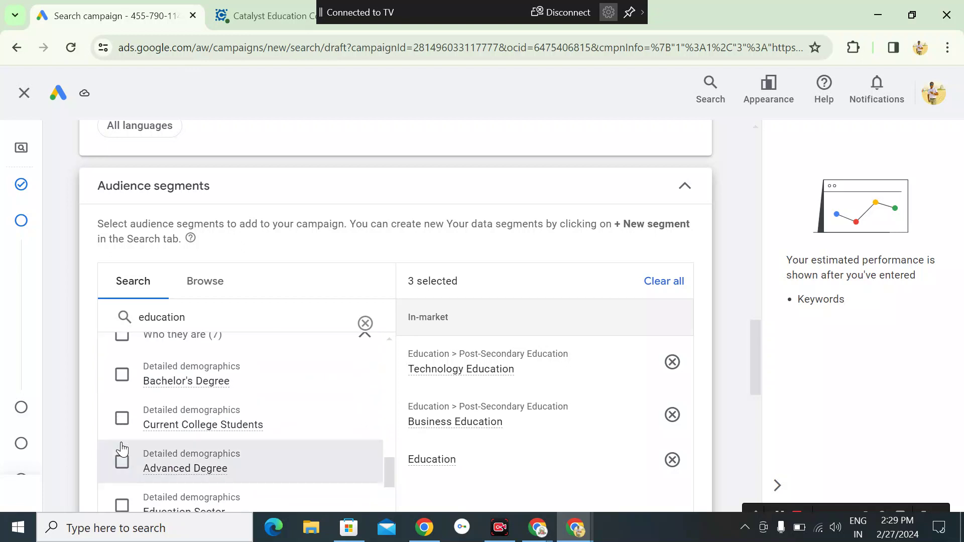
pyautogui.scroll(2, 122, 449)
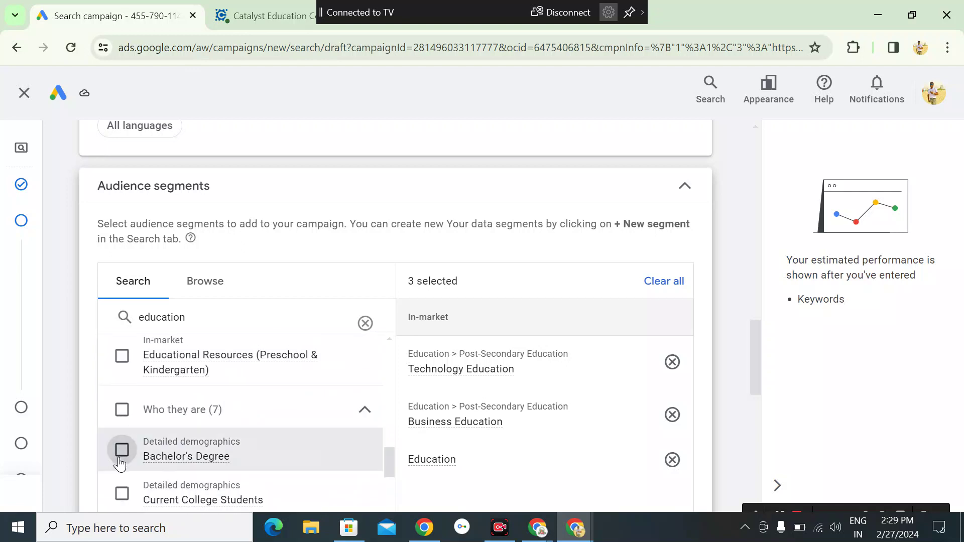
# Add the Bachelor's Degree, Advanced Degree and Education Sector demographic segments
pyautogui.click(122, 449)
pyautogui.scroll(-2, 124, 462)
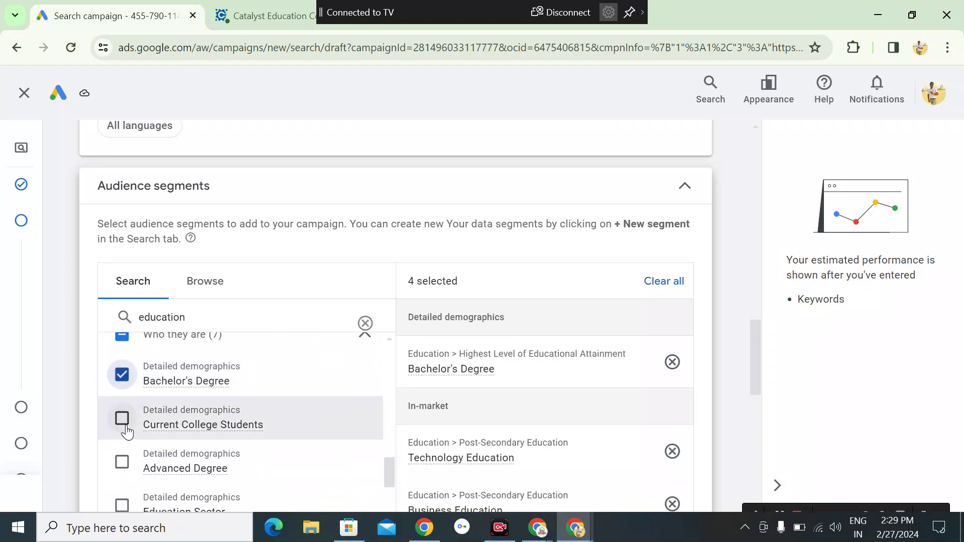
pyautogui.scroll(-2, 127, 432)
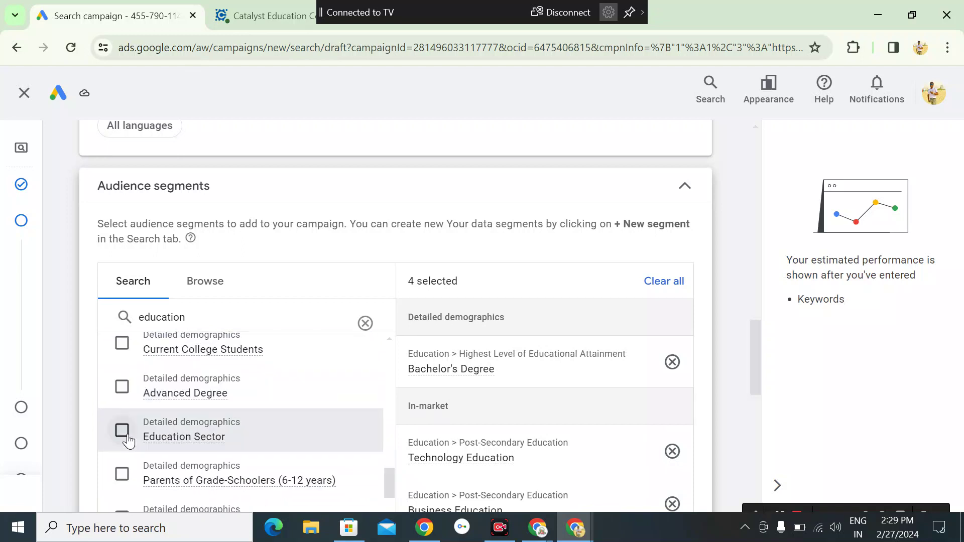
pyautogui.click(121, 386)
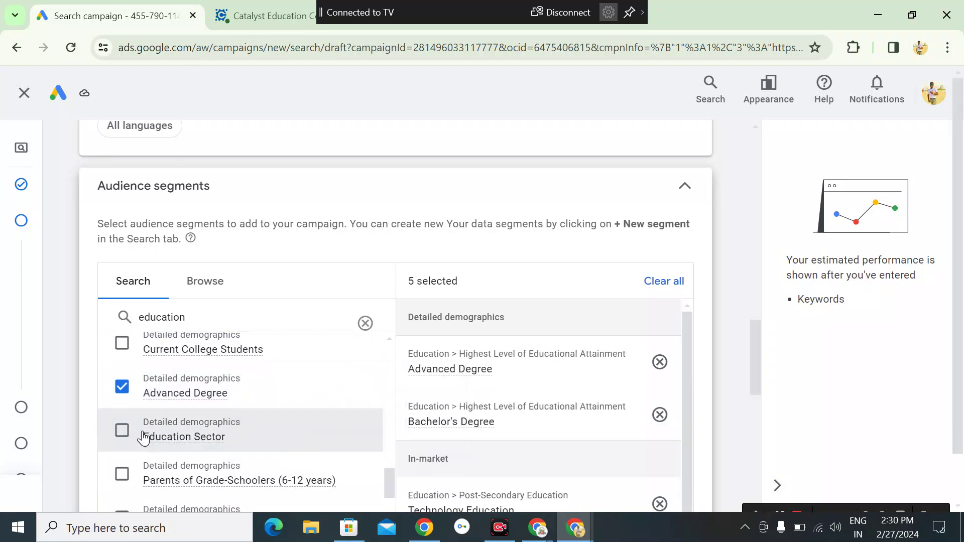
pyautogui.click(122, 434)
pyautogui.click(122, 431)
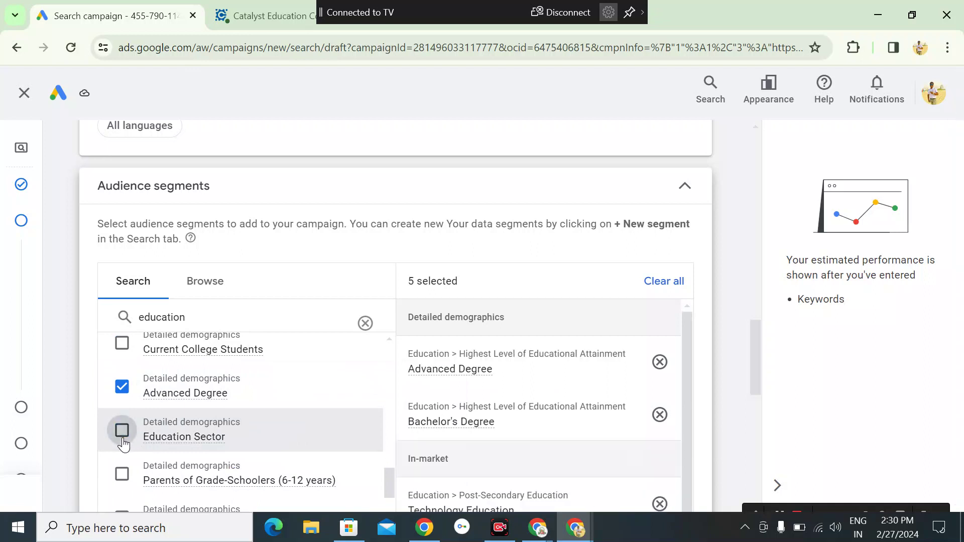
pyautogui.click(122, 431)
pyautogui.scroll(-2, 123, 441)
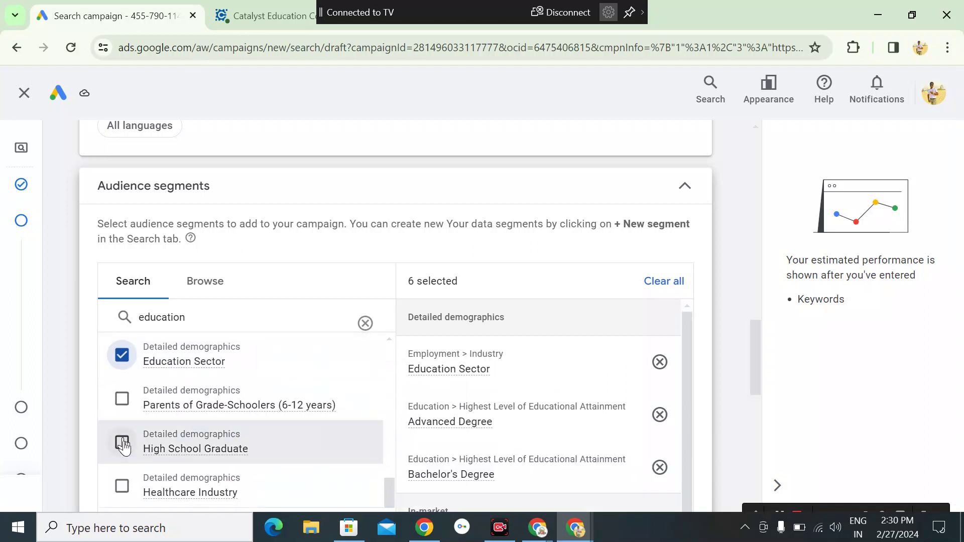
pyautogui.scroll(-3, 122, 490)
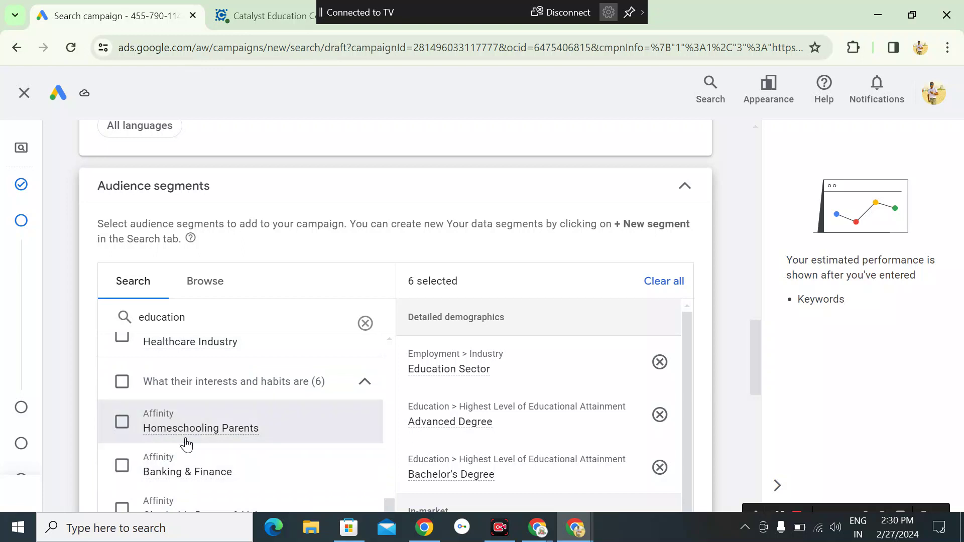
pyautogui.scroll(-2, 186, 444)
pyautogui.scroll(-1, 163, 444)
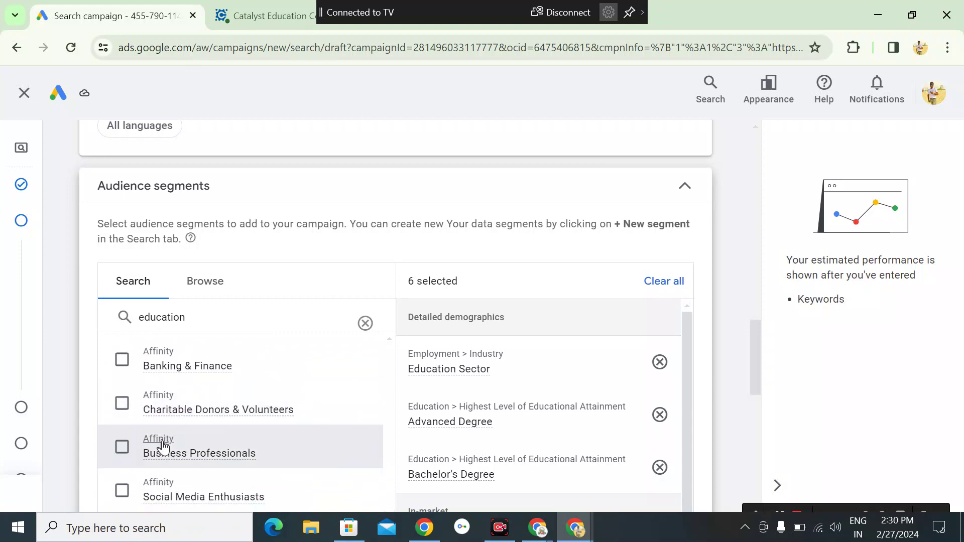
pyautogui.scroll(-3, 221, 446)
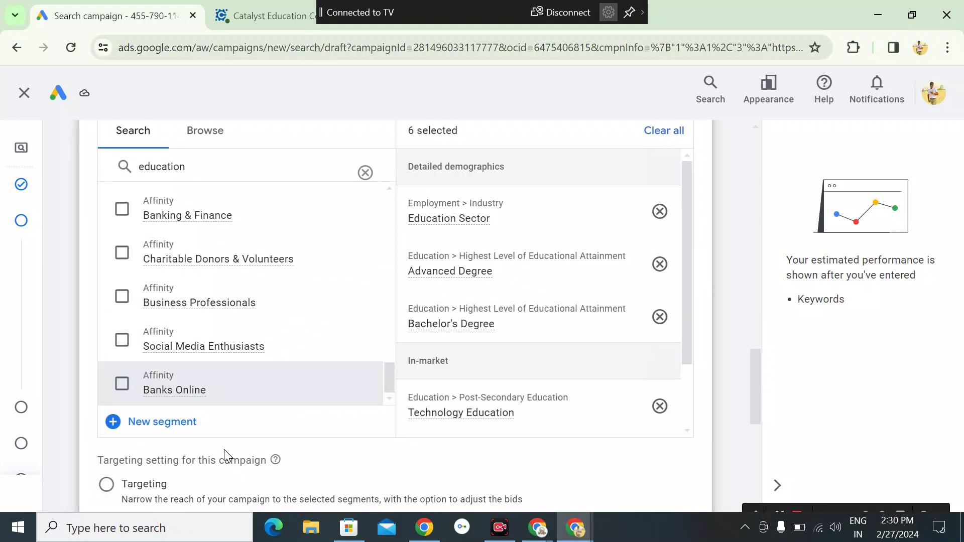
pyautogui.scroll(5, 229, 421)
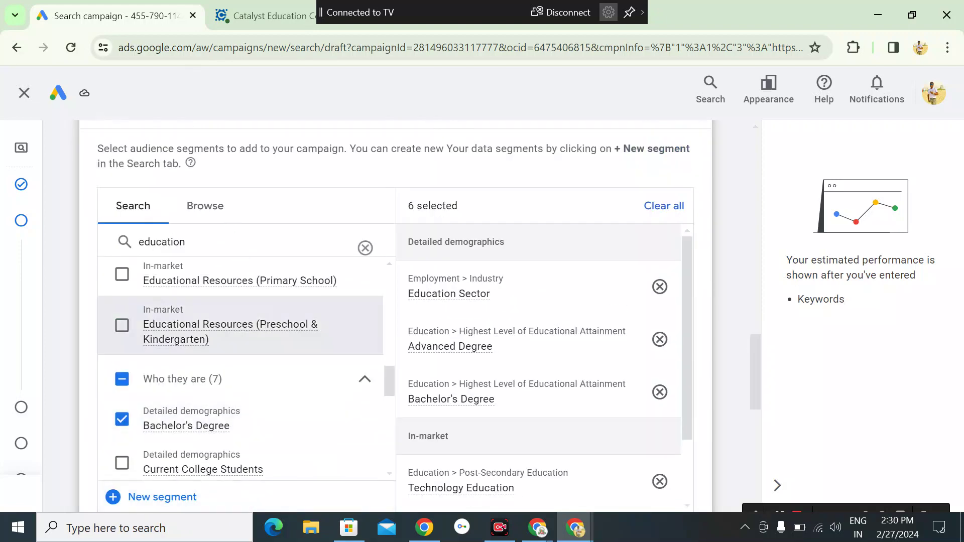
# Browse the 'Who they are' demographic categories, then bring the Google Docs window forward
pyautogui.click(211, 204)
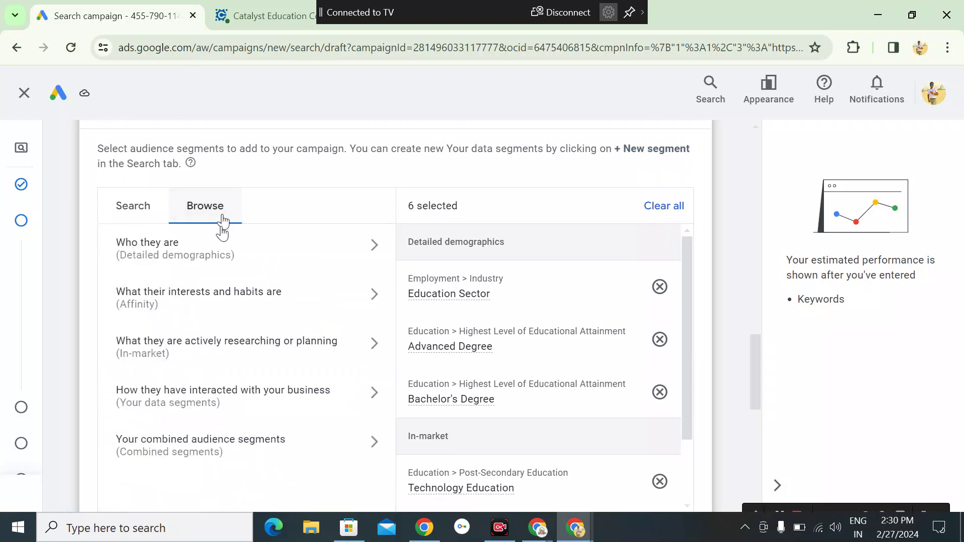
pyautogui.click(215, 253)
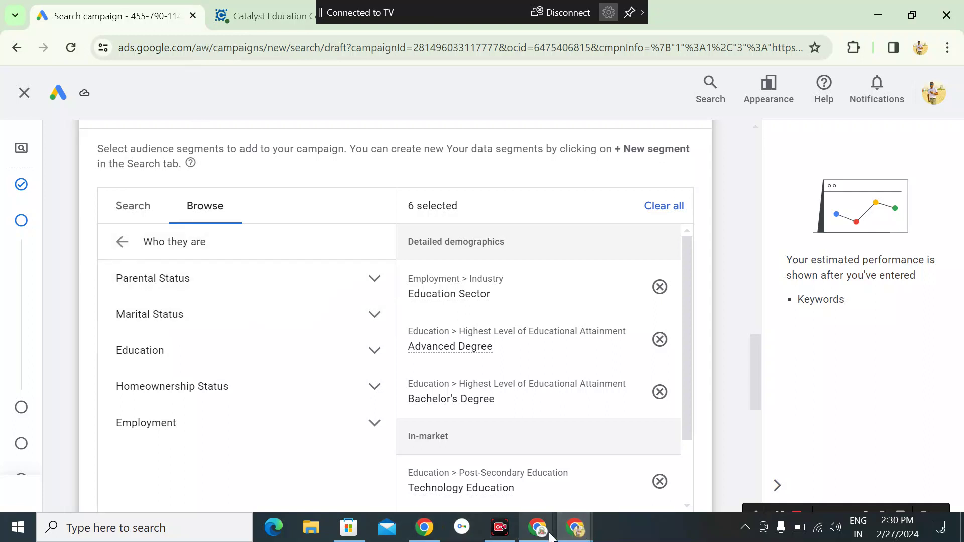
pyautogui.moveTo(537, 529)
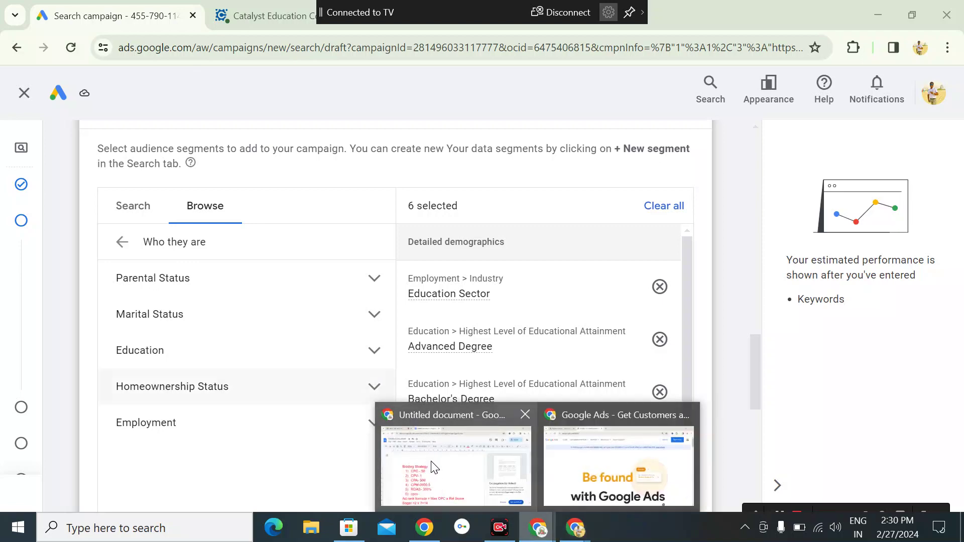
pyautogui.click(428, 439)
# Return to the Meet presenting view and briefly mute, then unmute, the microphone
pyautogui.click(147, 11)
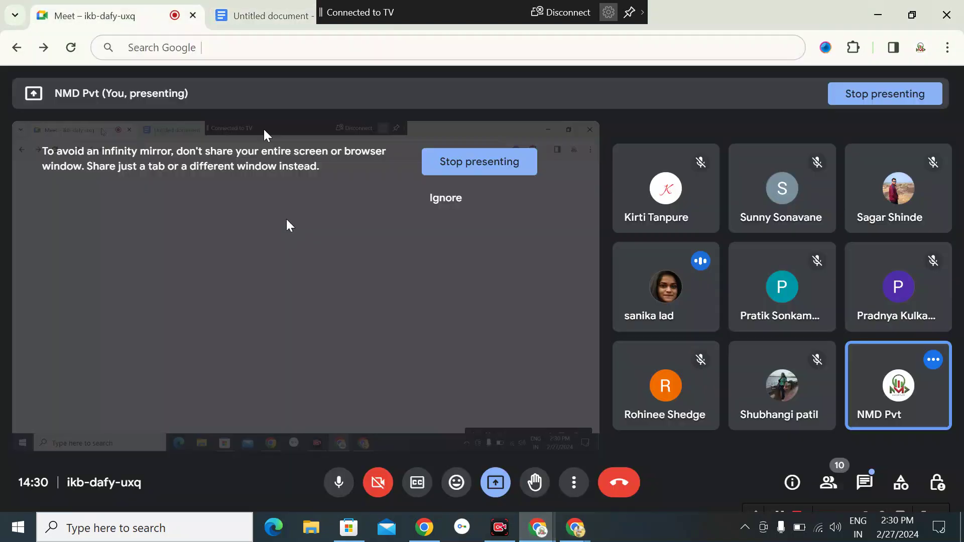
pyautogui.click(346, 488)
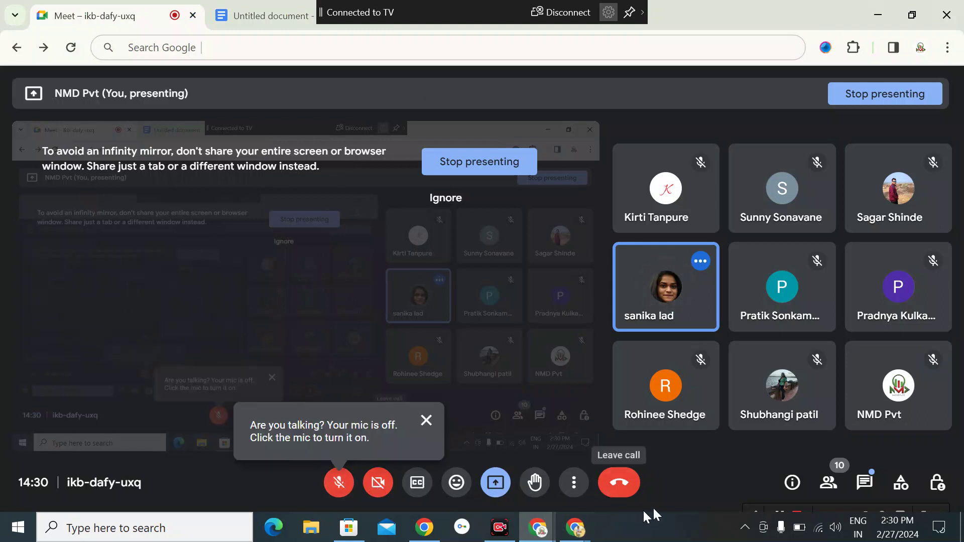
pyautogui.click(335, 486)
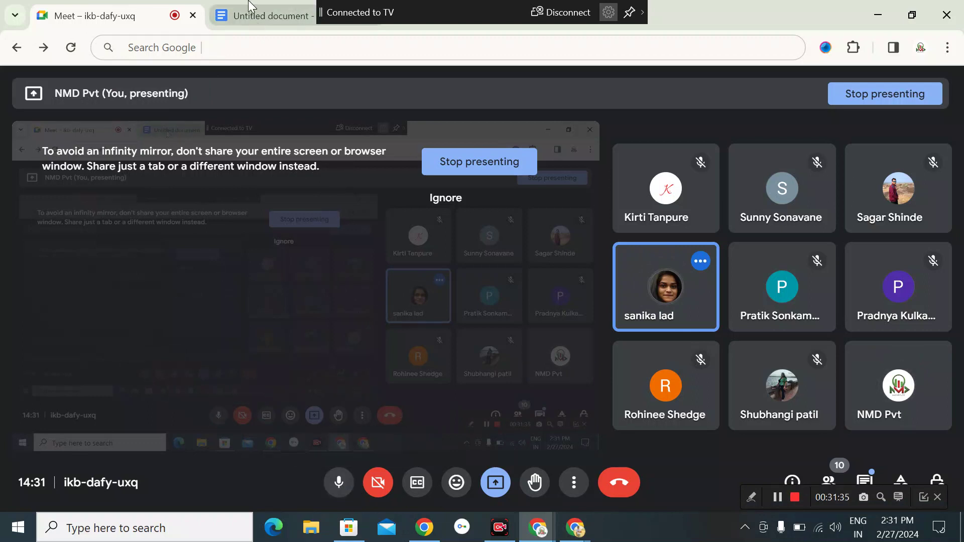
pyautogui.moveTo(251, 12)
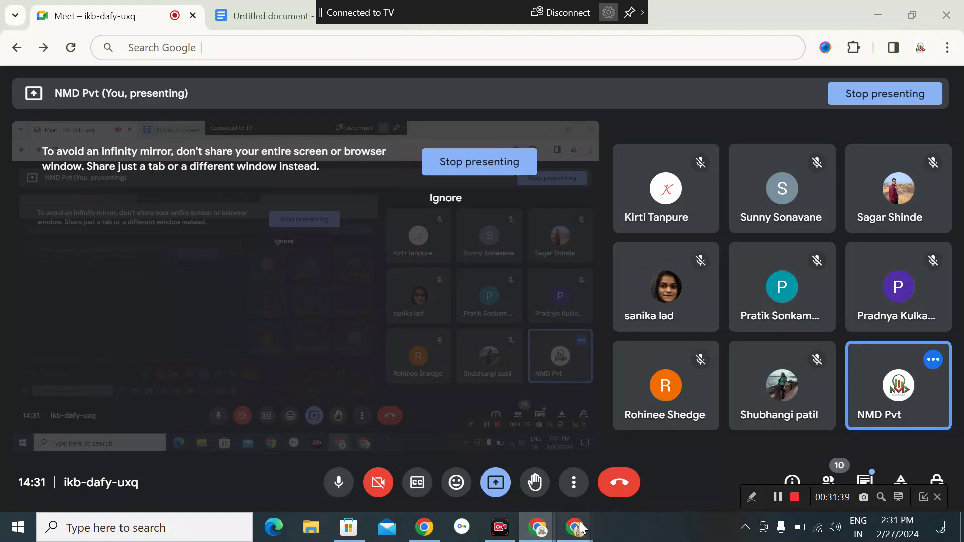
pyautogui.moveTo(581, 523)
pyautogui.click(628, 489)
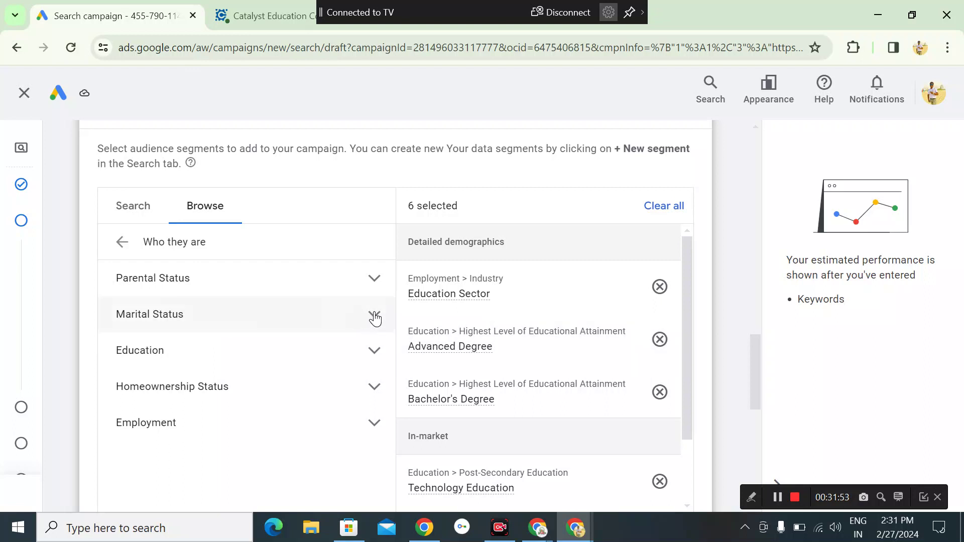
pyautogui.click(375, 317)
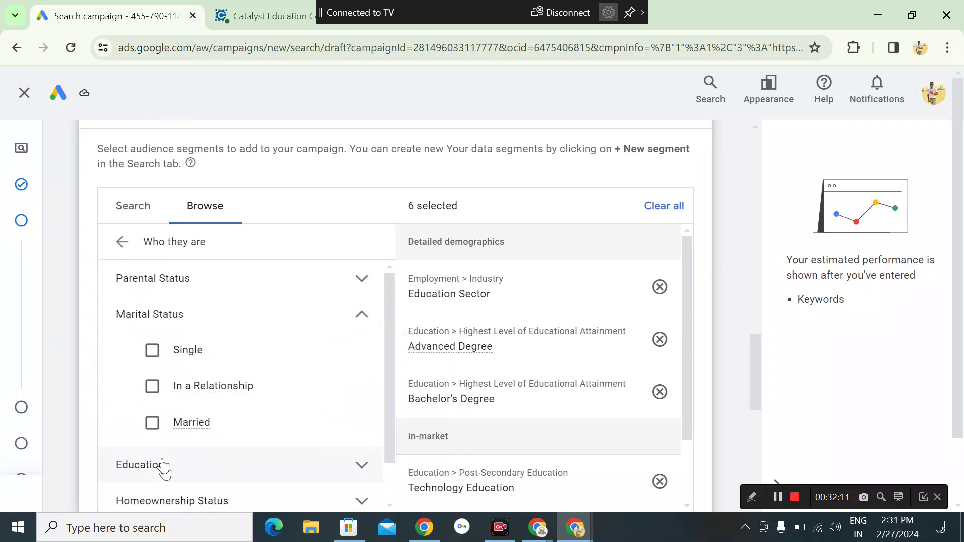
pyautogui.scroll(-1, 291, 453)
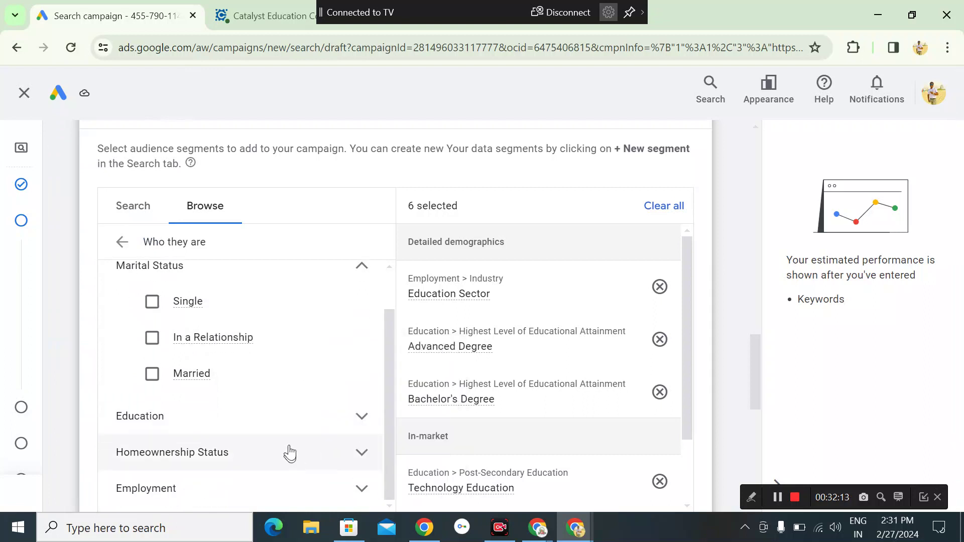
pyautogui.click(362, 417)
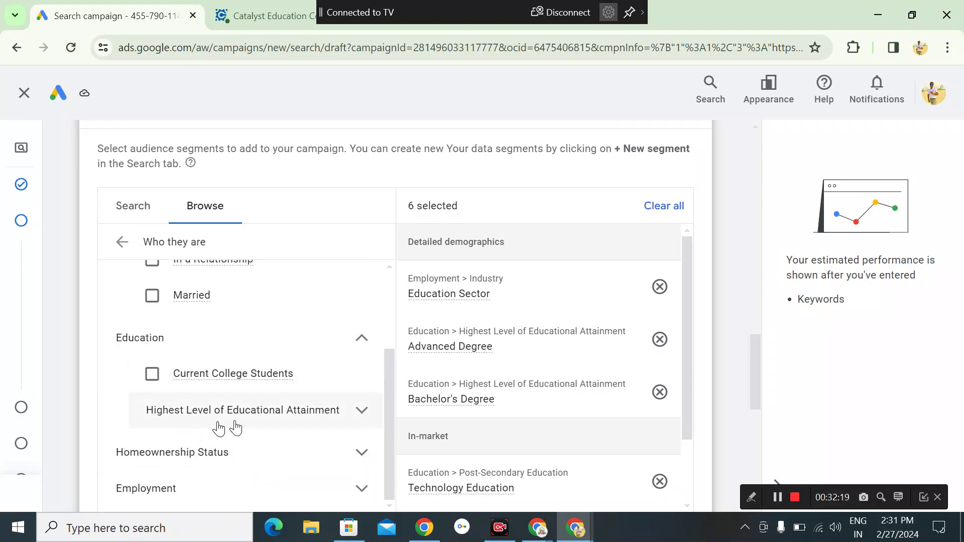
pyautogui.scroll(-3, 327, 476)
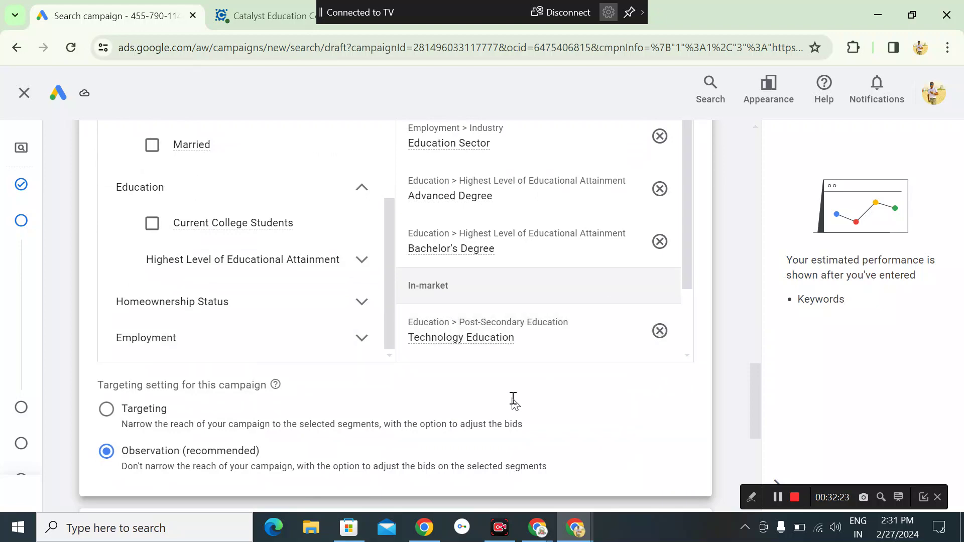
pyautogui.scroll(4, 241, 357)
pyautogui.scroll(3, 241, 352)
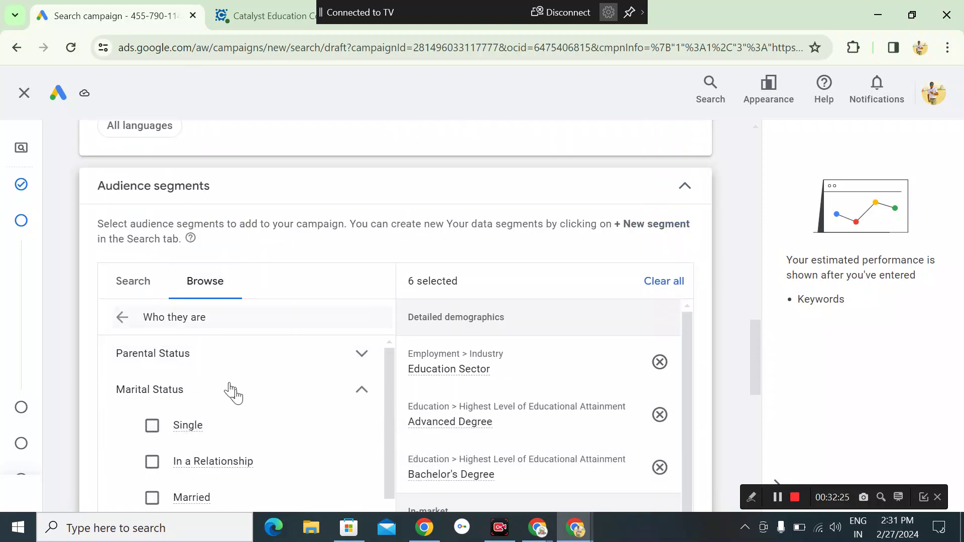
pyautogui.scroll(-3, 246, 412)
pyautogui.scroll(-4, 258, 438)
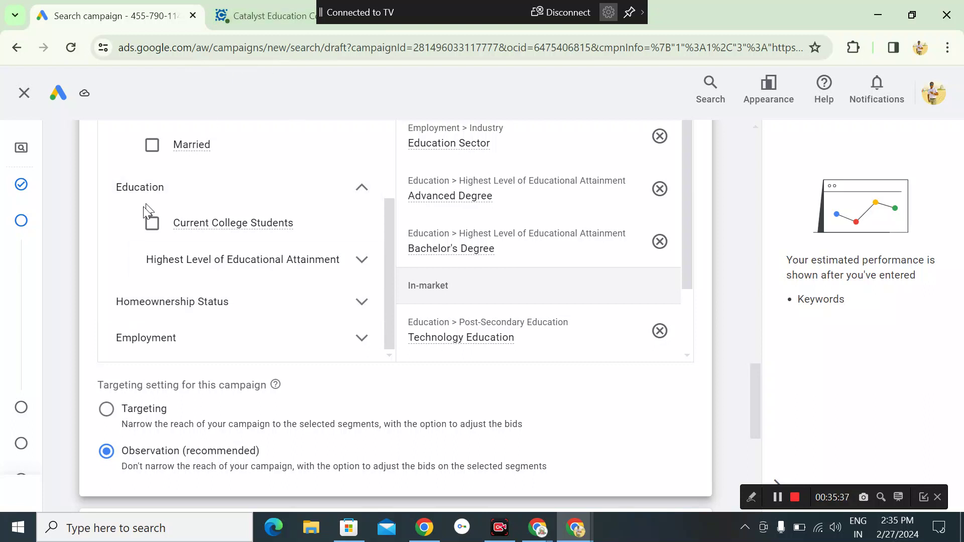
# Change the audience setting from Observation to Targeting for the six selected segments
pyautogui.click(106, 409)
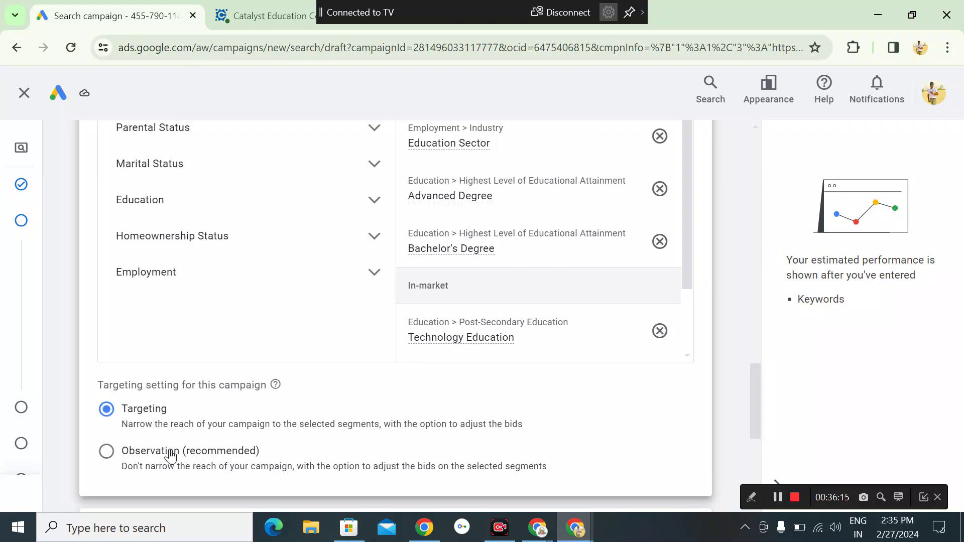
pyautogui.scroll(-3, 242, 435)
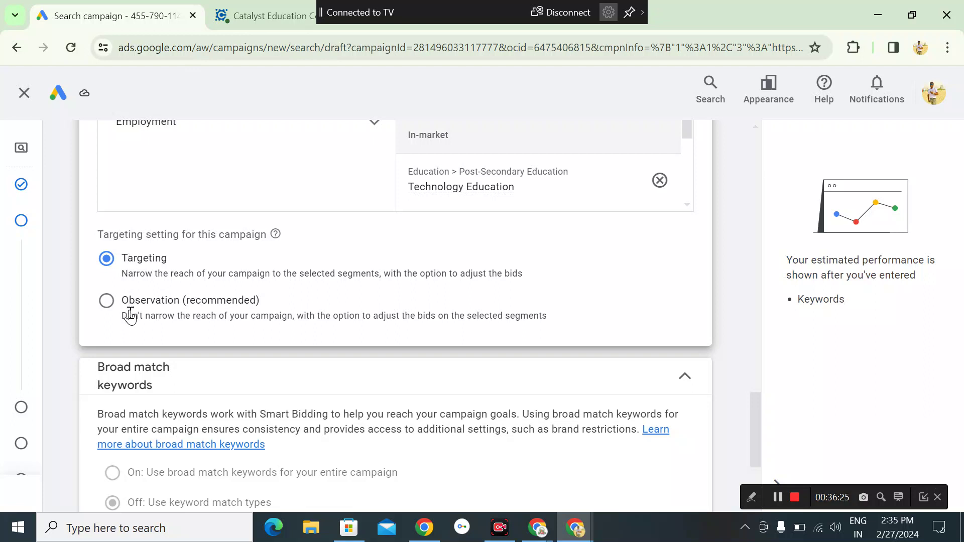
pyautogui.scroll(-2, 180, 402)
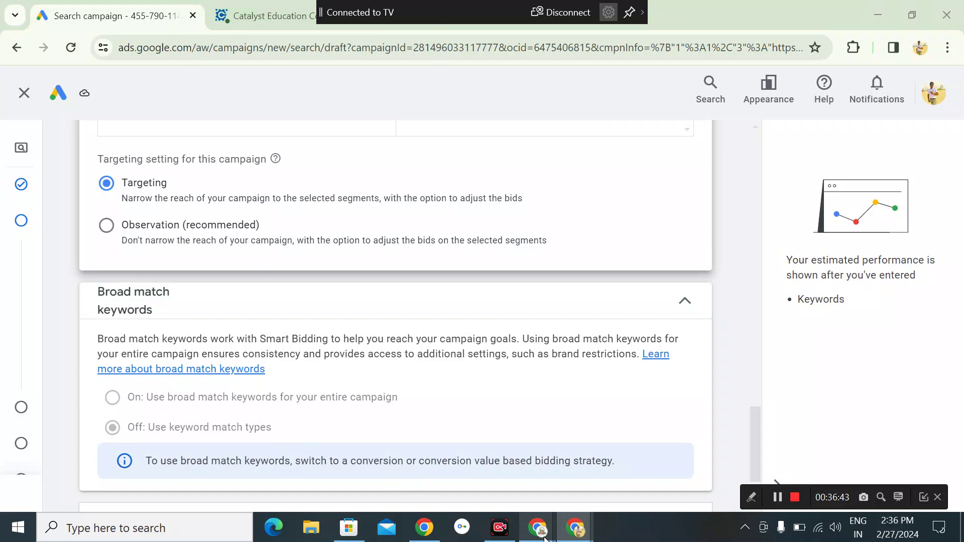
# Bring the Meet call forward and admit the person waiting to join
pyautogui.moveTo(537, 527)
pyautogui.click(486, 446)
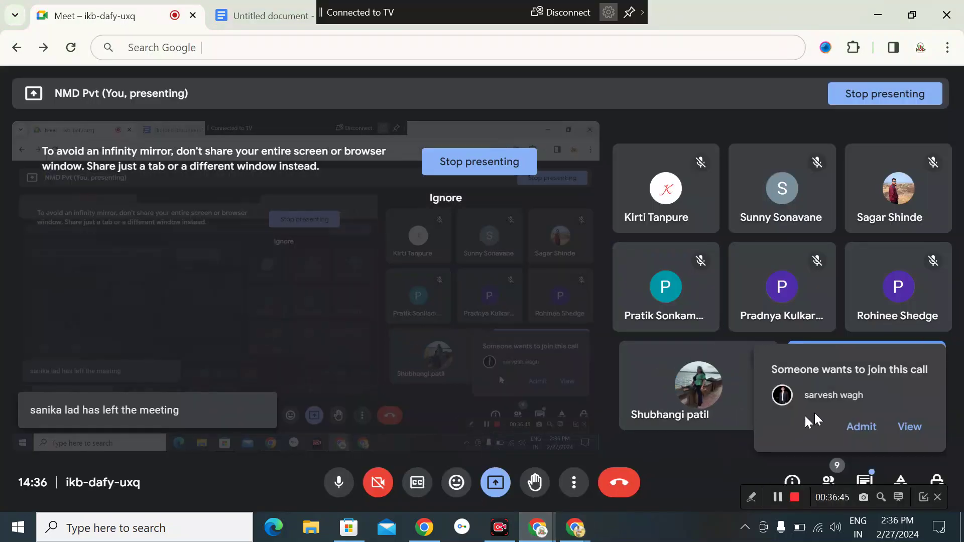
pyautogui.click(861, 428)
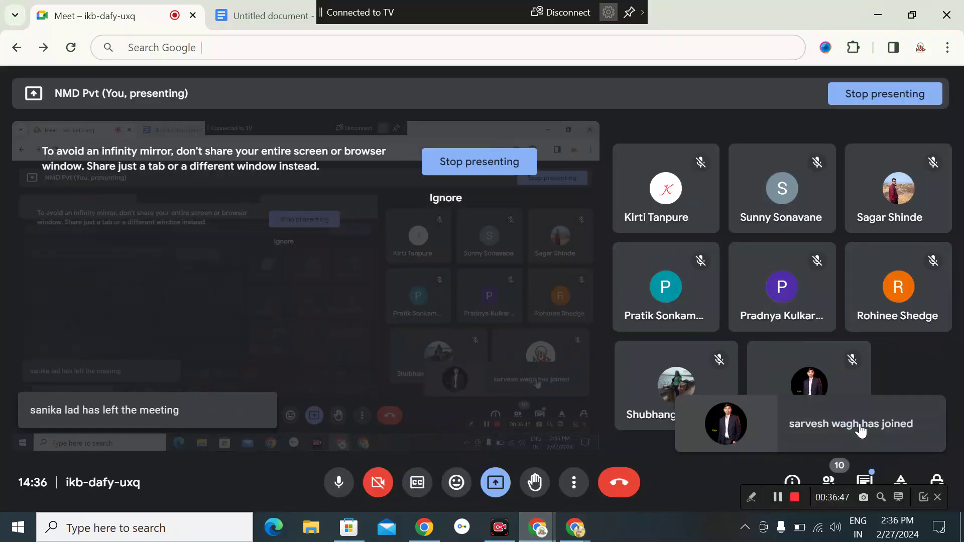
pyautogui.moveTo(761, 243)
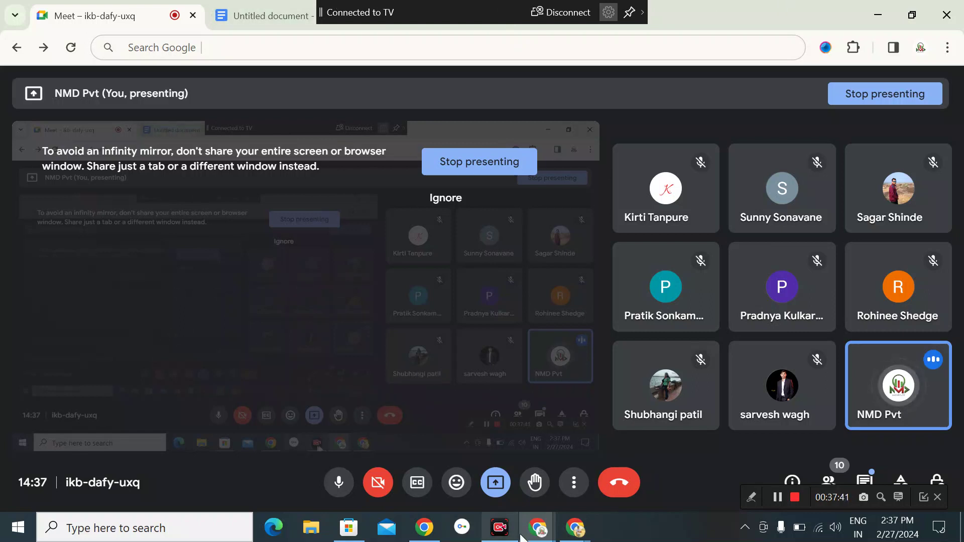
# Return to the campaign draft and expand More settings to show ad rotation and the February 27, 2024 start date
pyautogui.moveTo(575, 527)
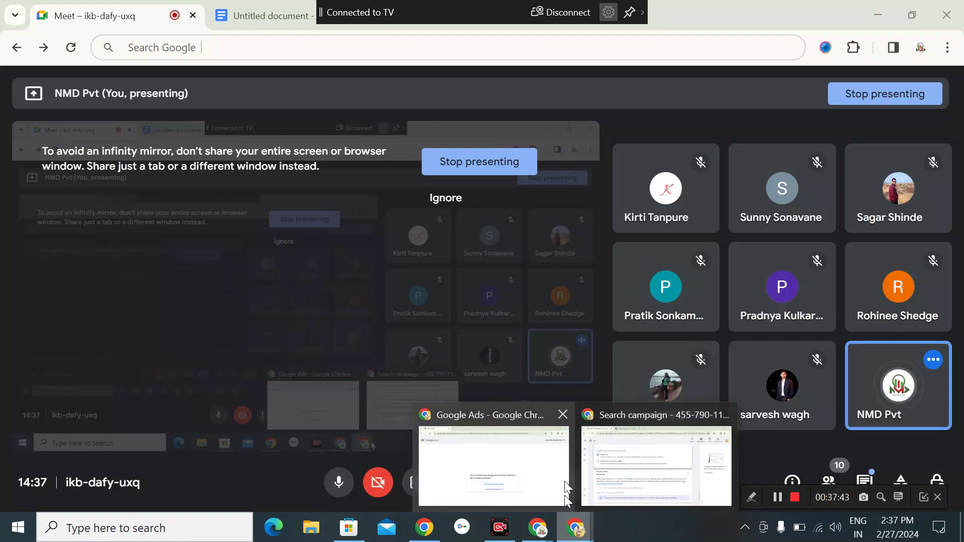
pyautogui.click(626, 482)
pyautogui.scroll(-2, 306, 321)
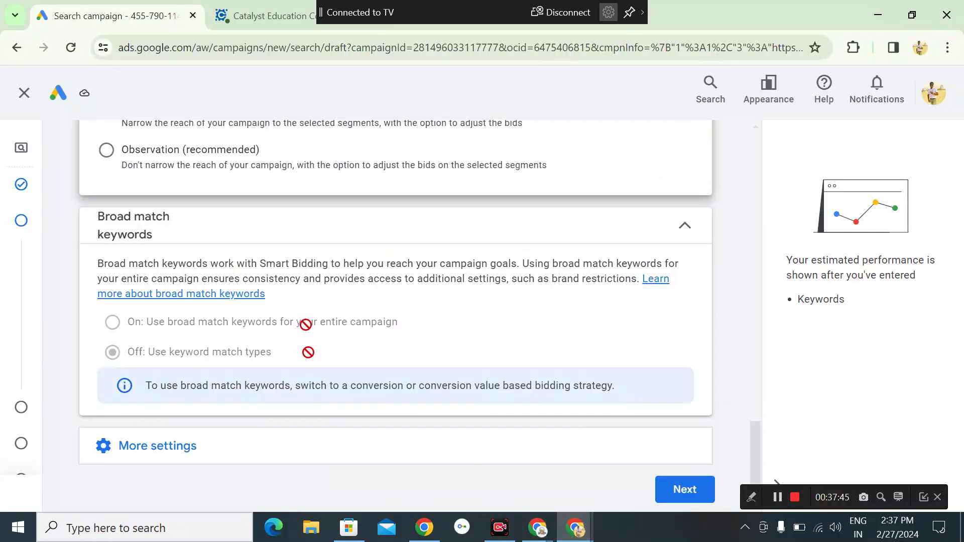
pyautogui.scroll(-1, 307, 353)
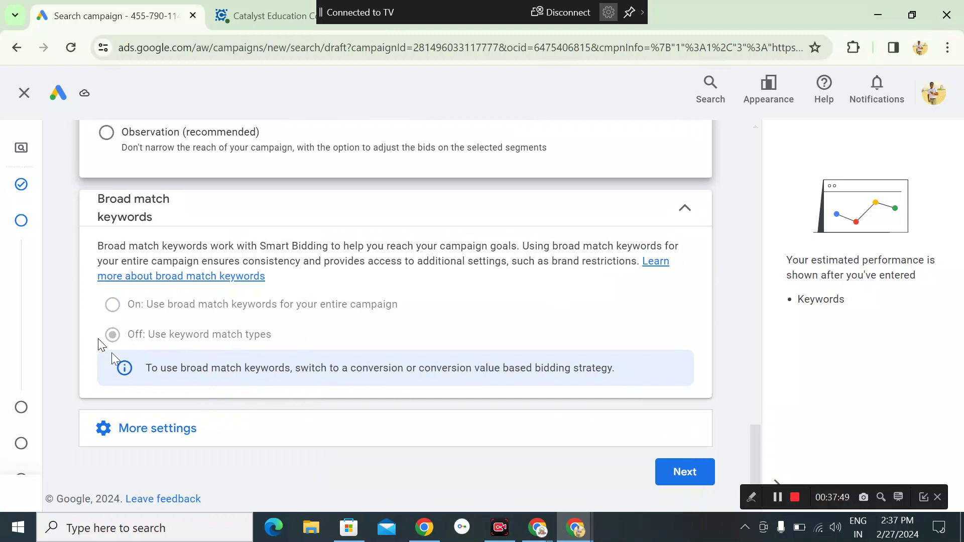
pyautogui.click(138, 433)
pyautogui.scroll(-3, 192, 461)
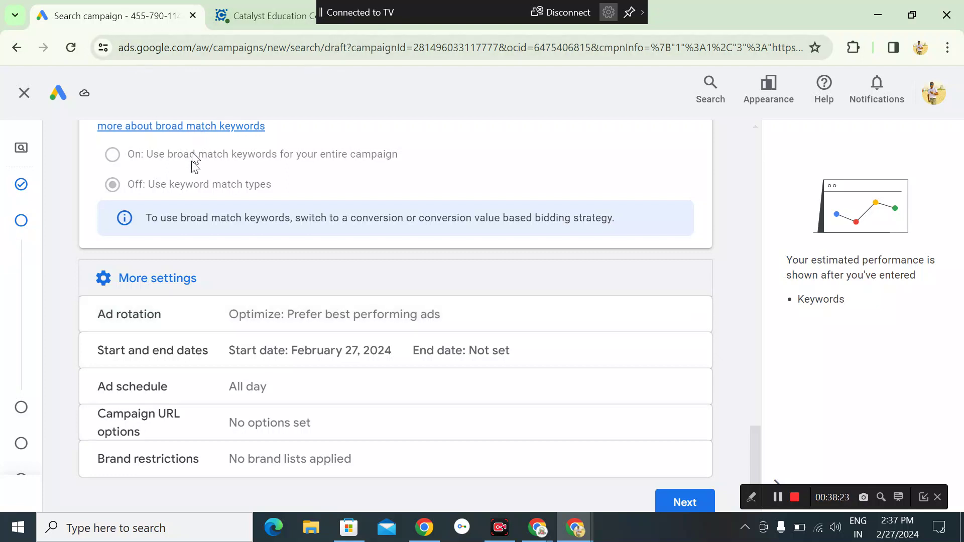
pyautogui.scroll(2, 220, 312)
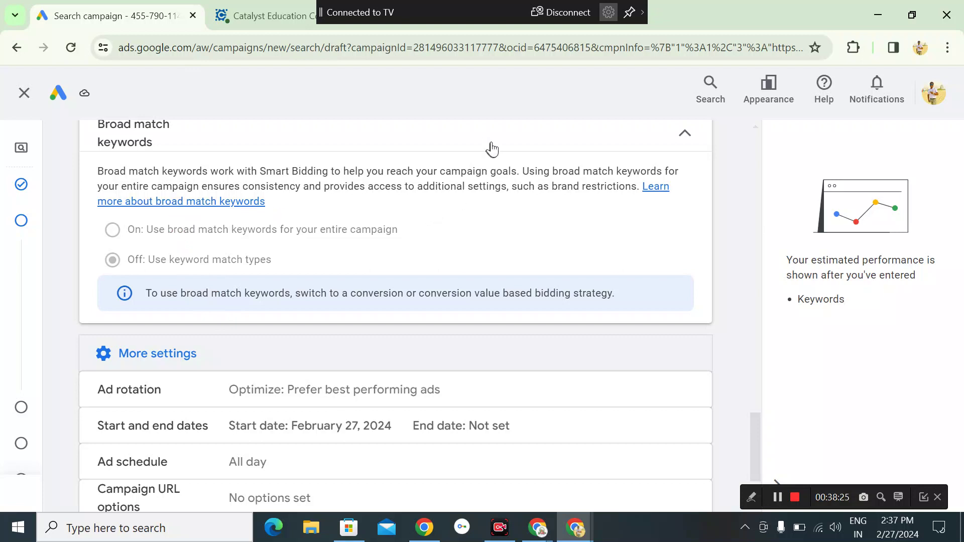
# Collapse Broad match keywords to its 'Off: Use keyword match types' summary and scroll up to Targeting
pyautogui.click(698, 141)
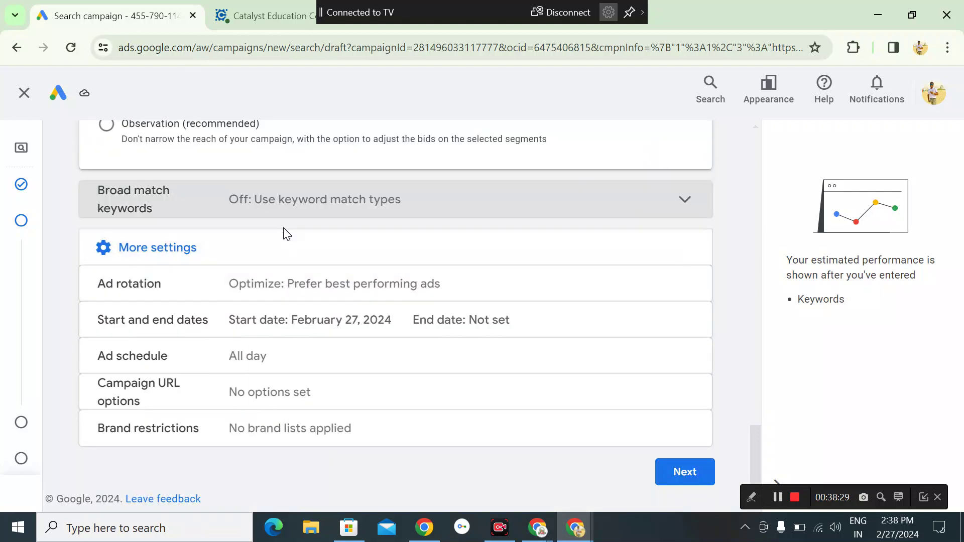
pyautogui.scroll(1, 288, 234)
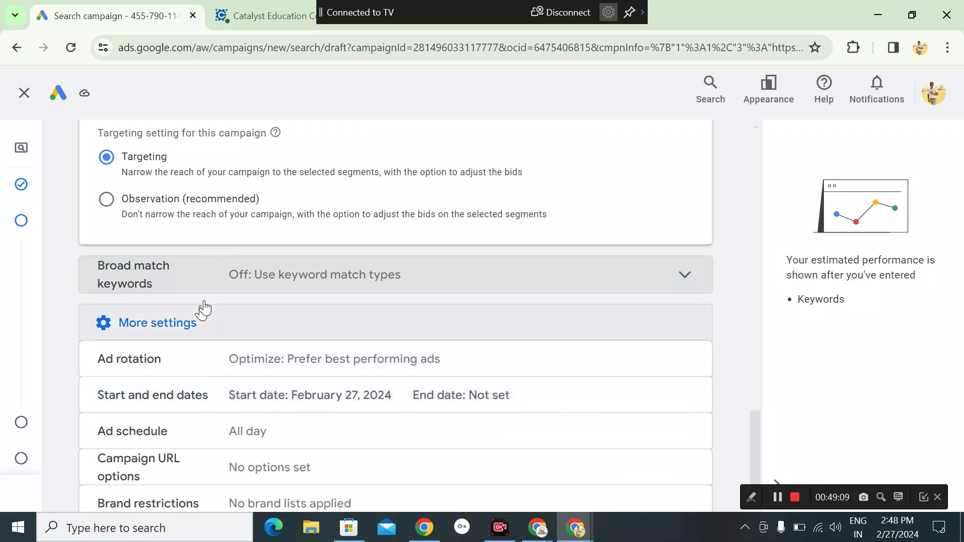
pyautogui.scroll(-1, 203, 308)
pyautogui.scroll(2, 210, 295)
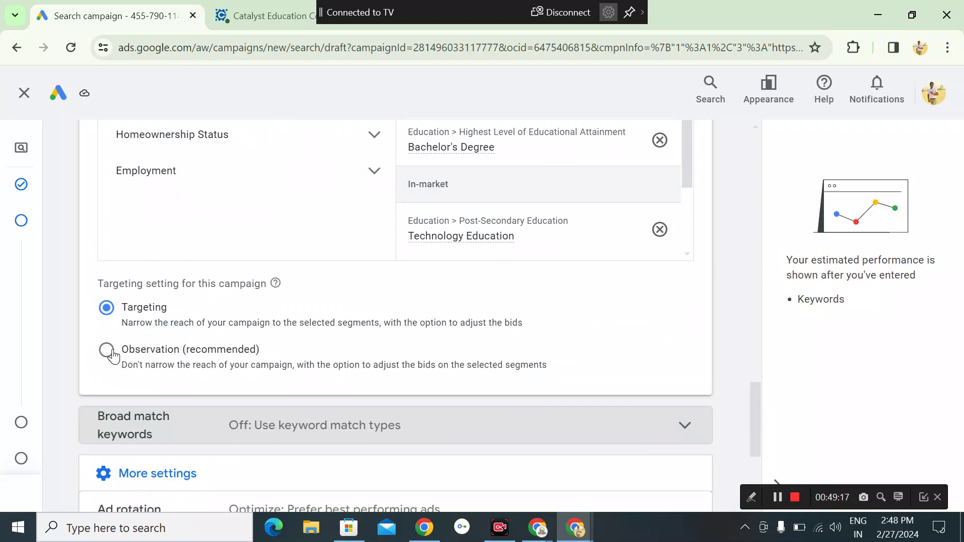
pyautogui.scroll(-3, 155, 366)
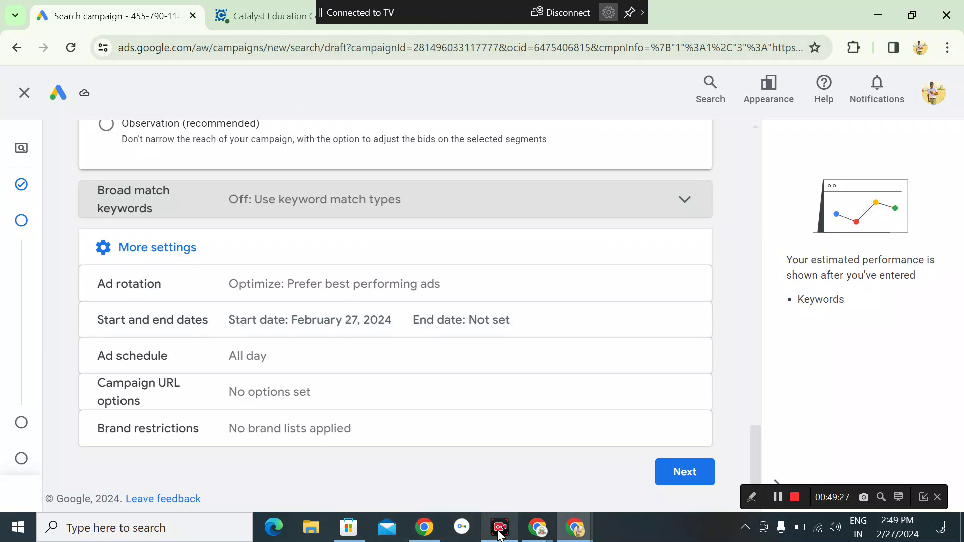
pyautogui.moveTo(500, 535)
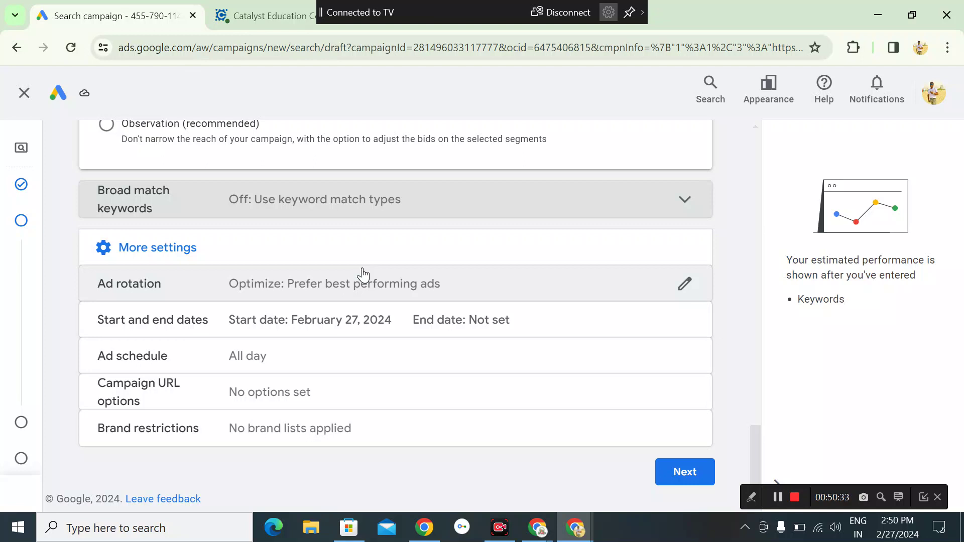
# Set the ad schedule start time to 09:00
pyautogui.click(350, 368)
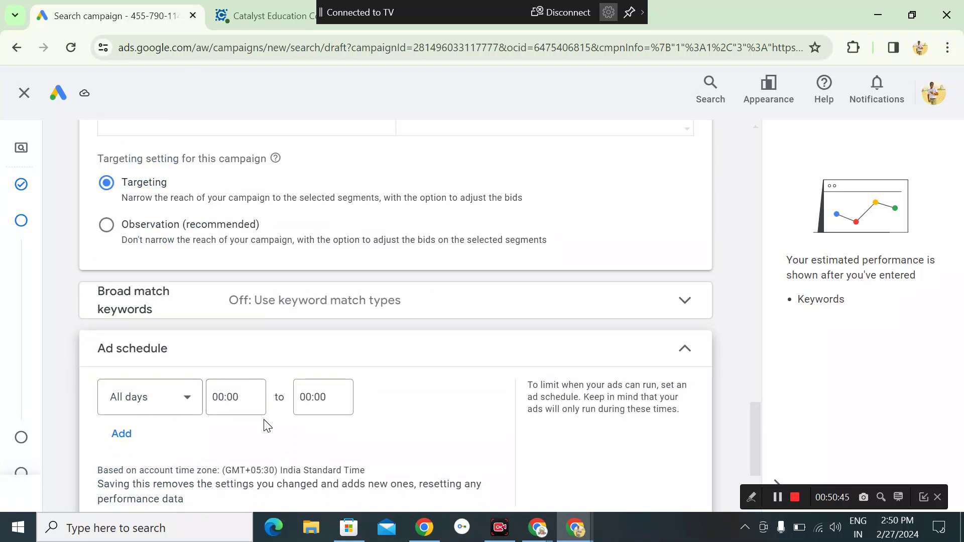
pyautogui.click(236, 396)
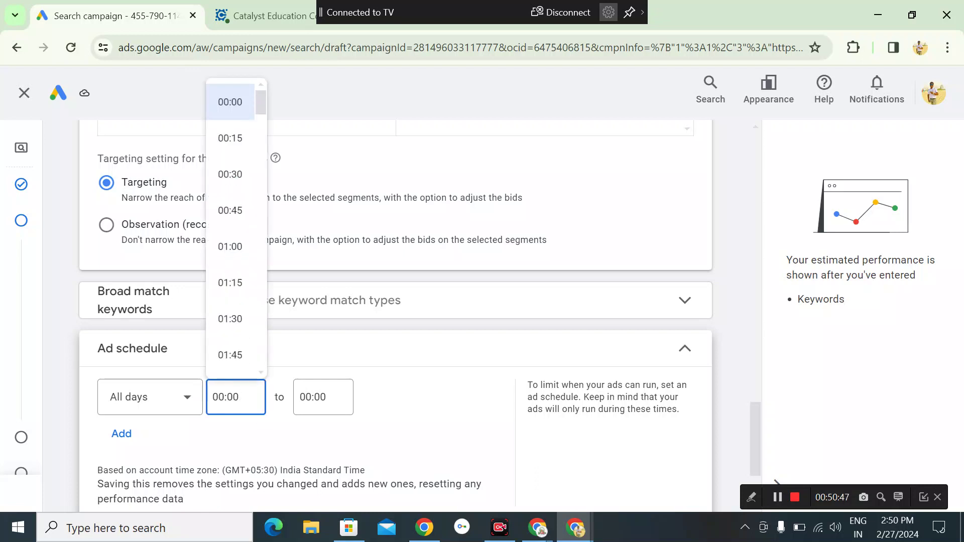
pyautogui.scroll(-2, 271, 276)
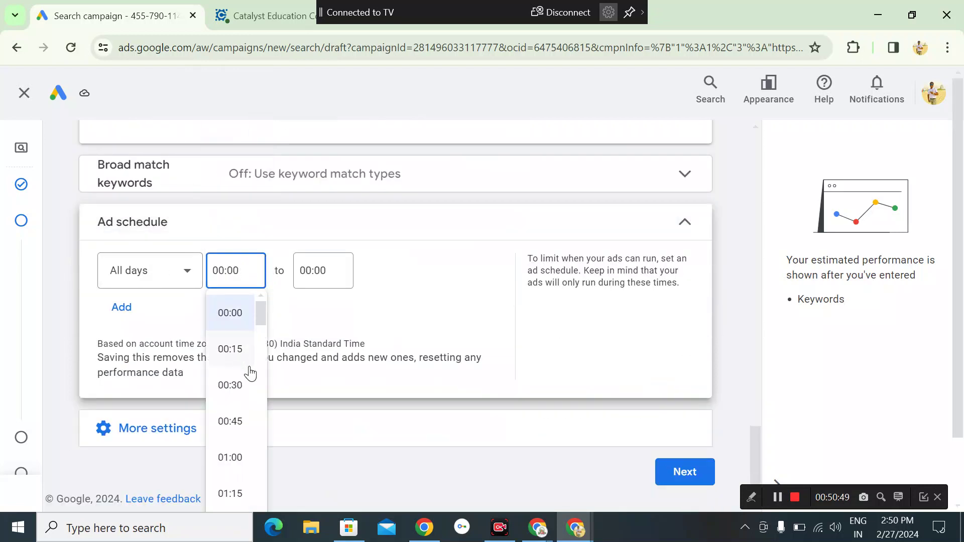
pyautogui.scroll(-20, 261, 385)
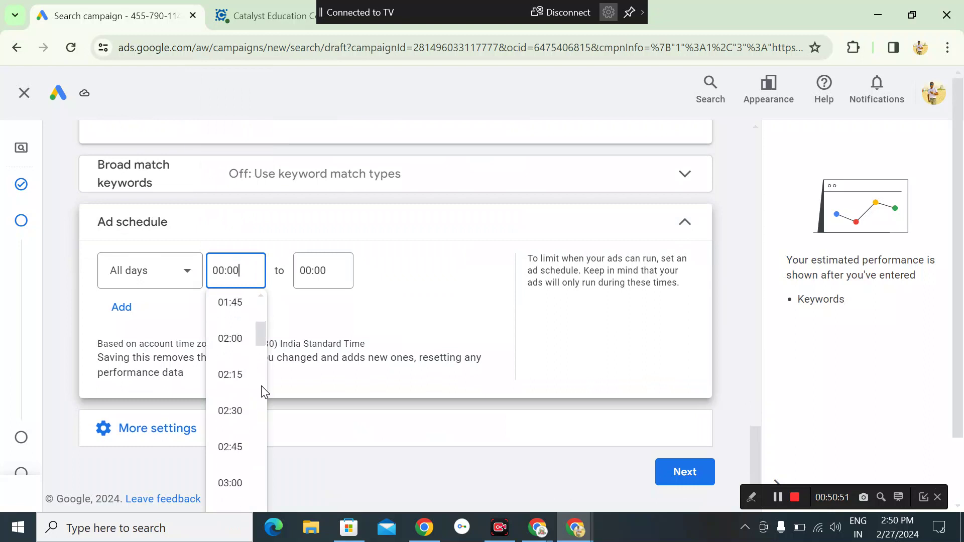
pyautogui.scroll(-20, 257, 423)
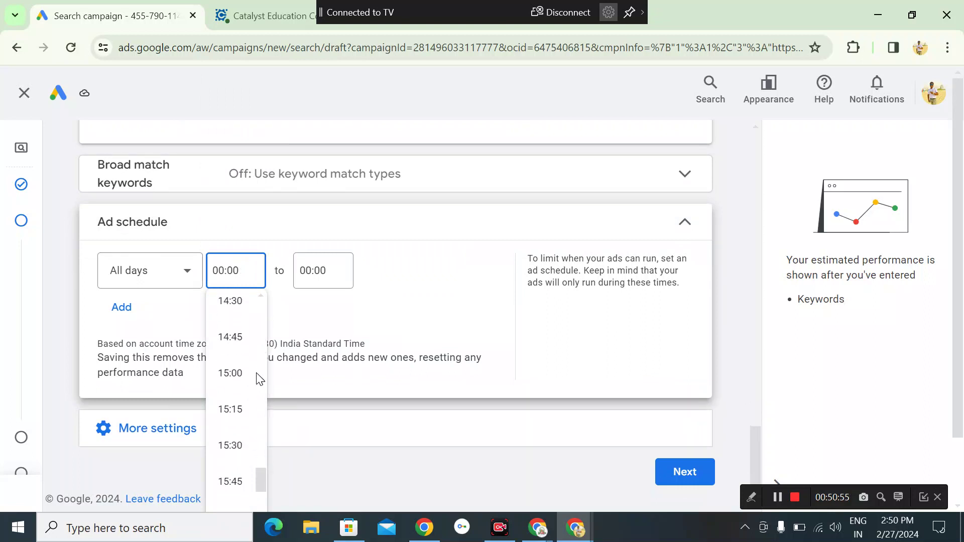
pyautogui.scroll(10, 265, 376)
pyautogui.scroll(10, 264, 380)
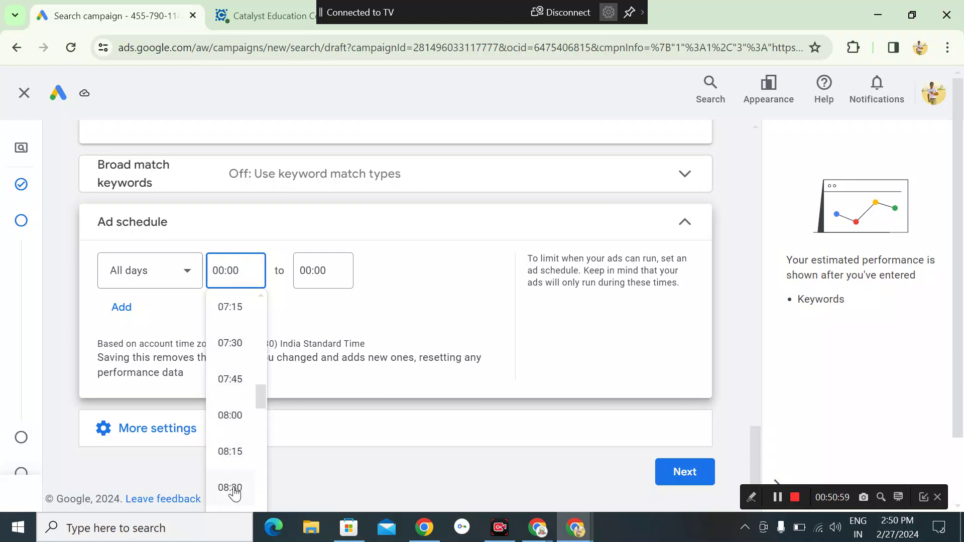
pyautogui.scroll(-2, 232, 491)
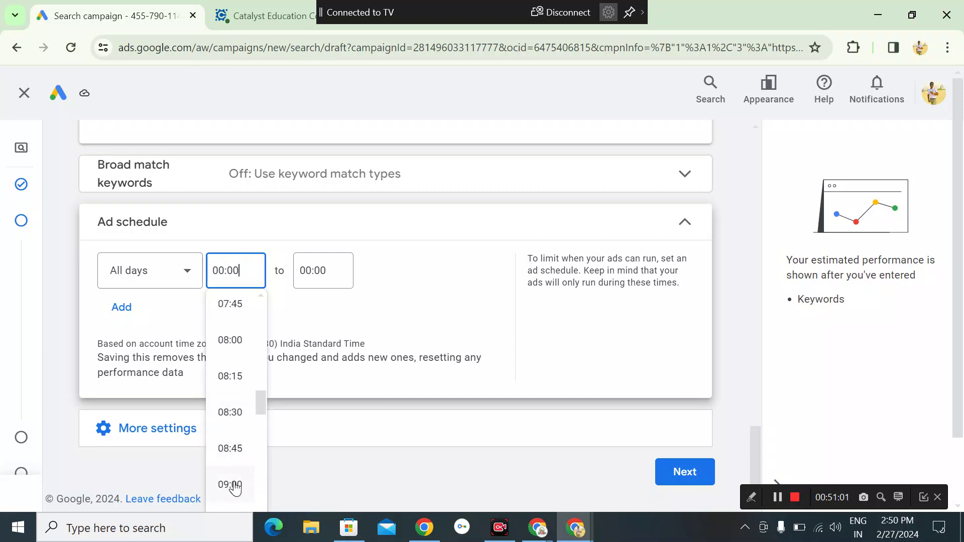
pyautogui.click(234, 485)
# Set the ad schedule end time to 22:00 and expand More settings
pyautogui.click(316, 282)
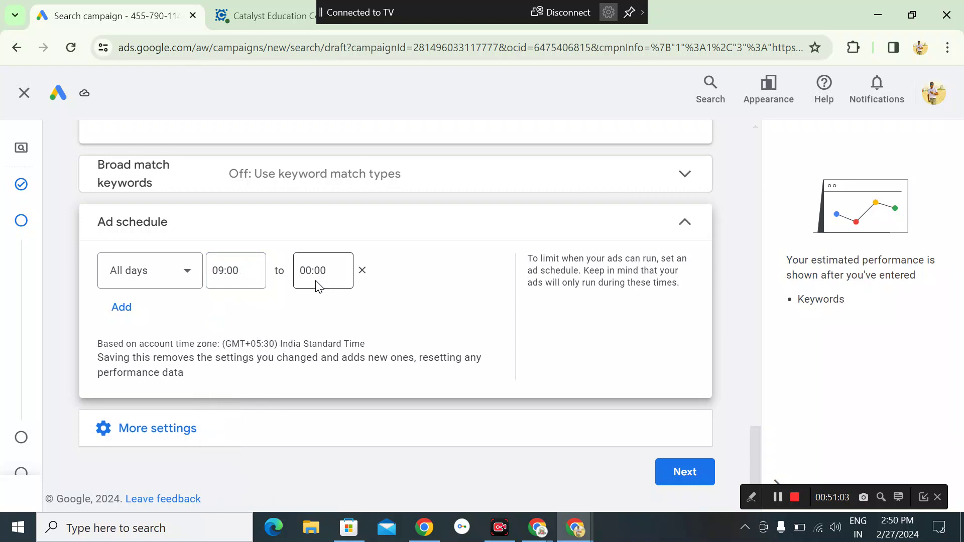
pyautogui.scroll(-20, 327, 431)
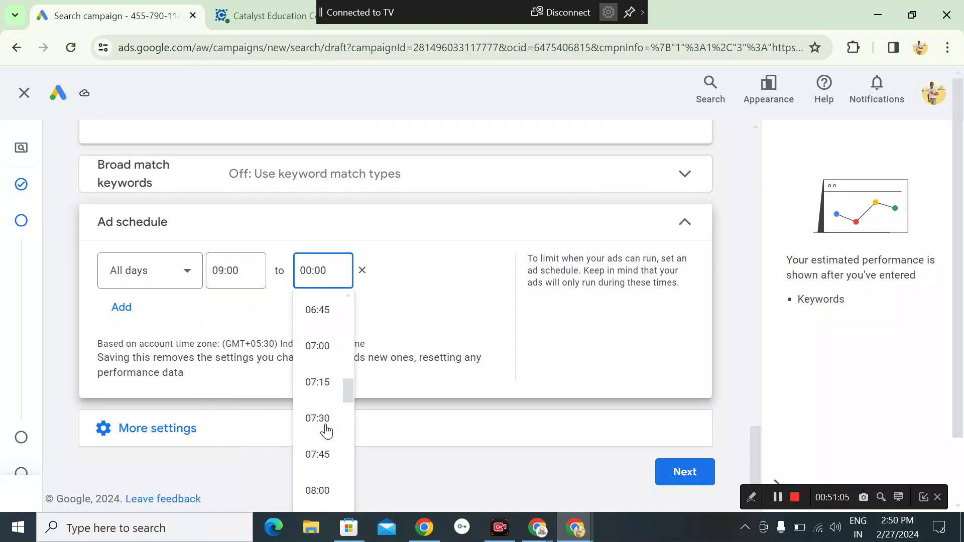
pyautogui.scroll(-18, 327, 431)
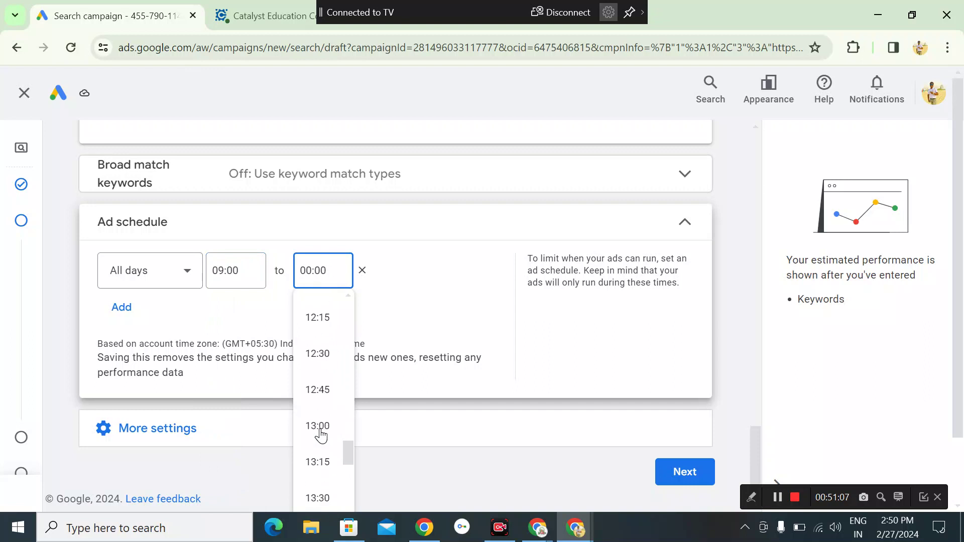
pyautogui.scroll(-12, 321, 435)
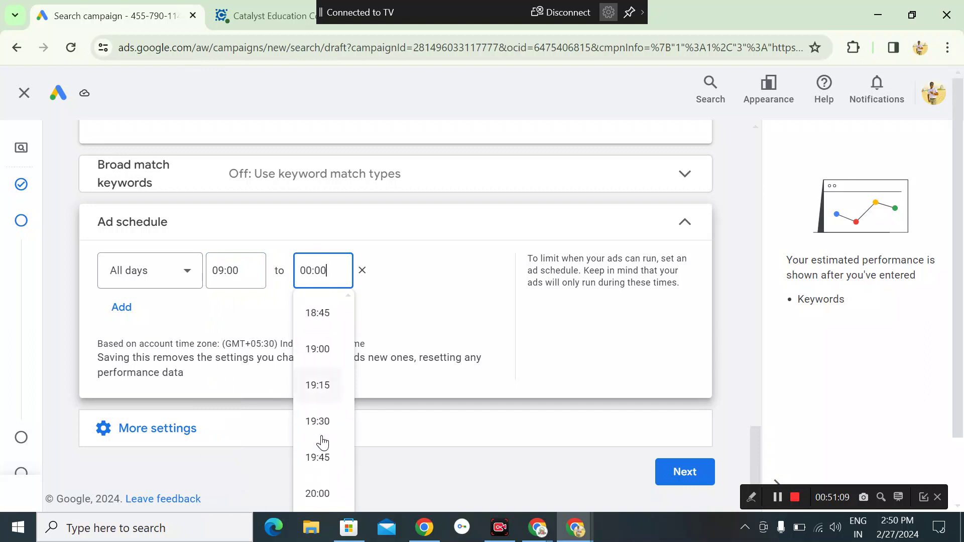
pyautogui.scroll(-4, 314, 452)
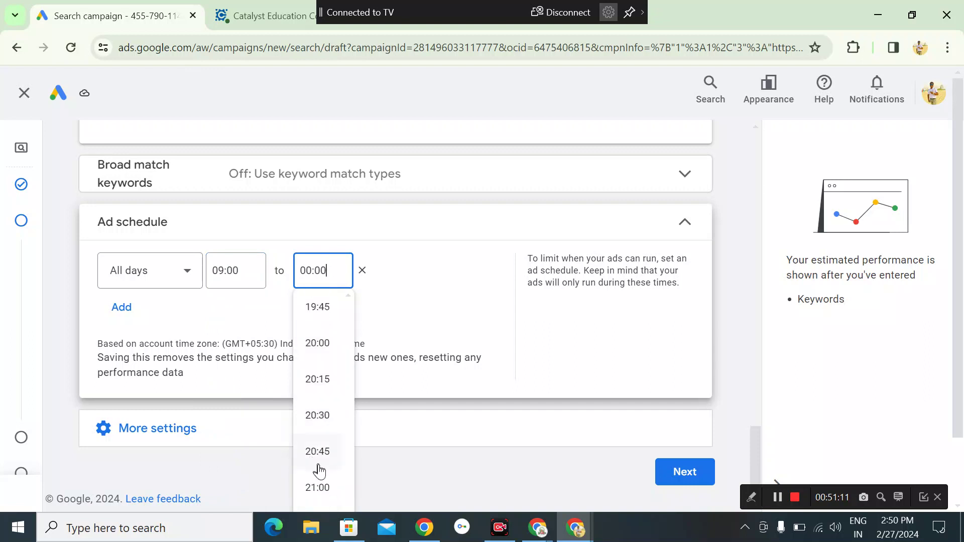
pyautogui.scroll(-2, 320, 489)
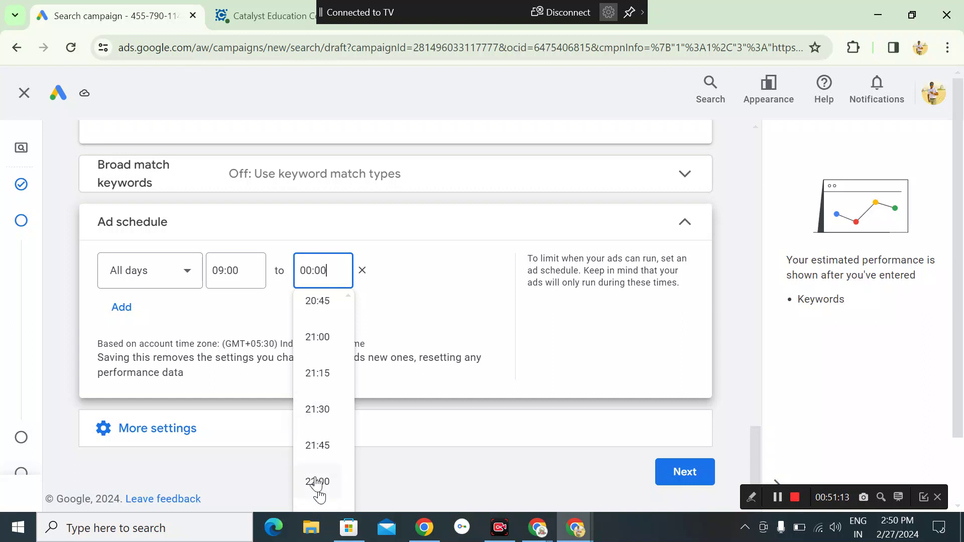
pyautogui.click(321, 481)
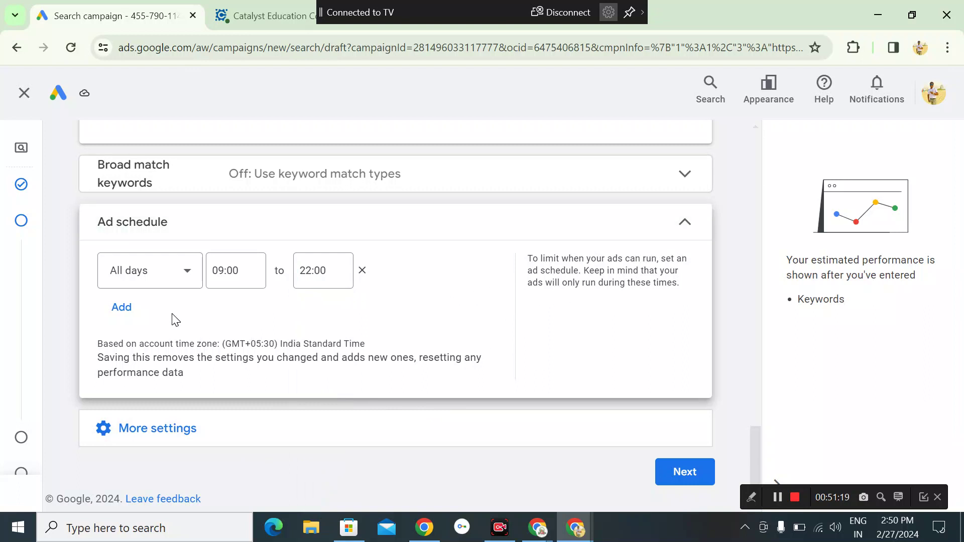
pyautogui.click(182, 428)
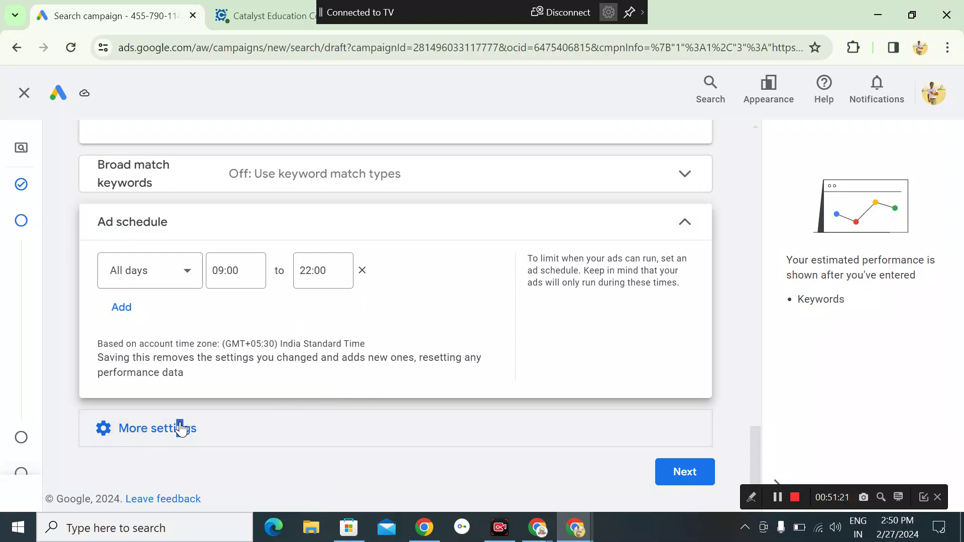
# Submit the campaign settings with Next to reach the Keywords and ads step
pyautogui.scroll(-3, 182, 428)
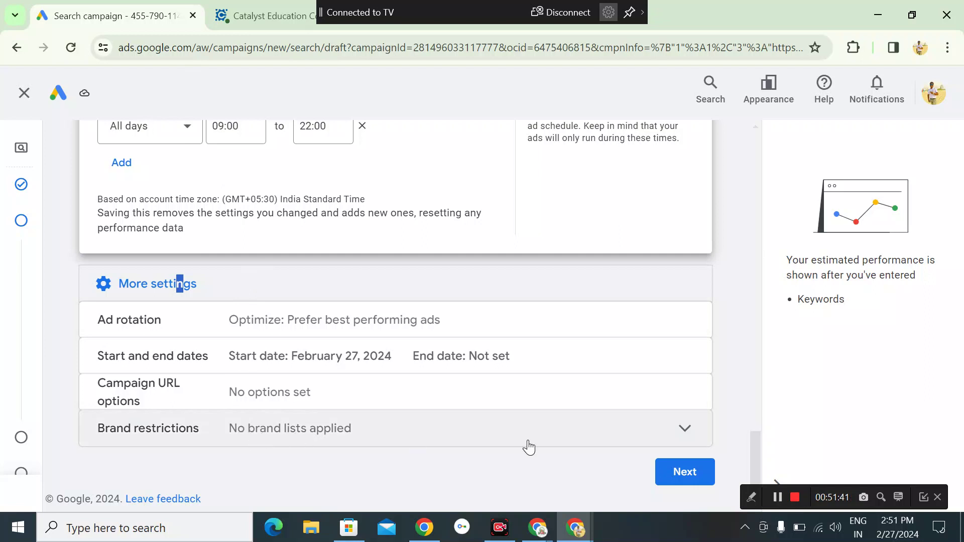
pyautogui.click(684, 474)
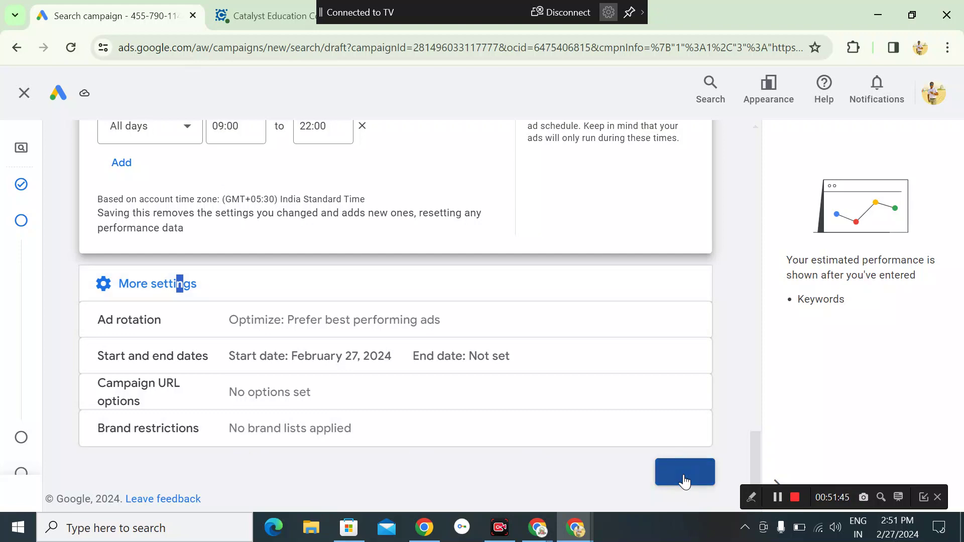
# Review Ad group 1's keyword list, then bring the Catalyst Education Consultancy tab to the front
pyautogui.scroll(-3, 688, 409)
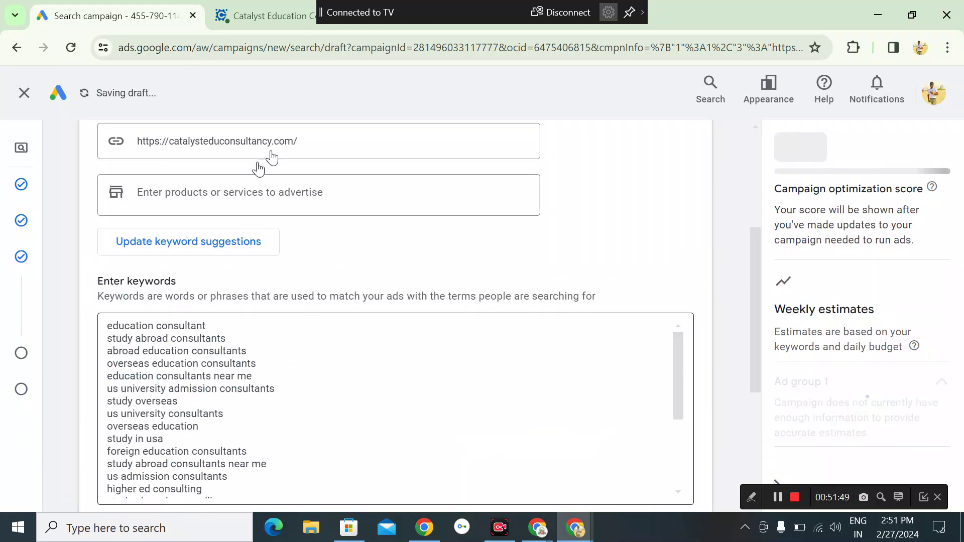
pyautogui.scroll(2, 271, 157)
pyautogui.scroll(3, 321, 221)
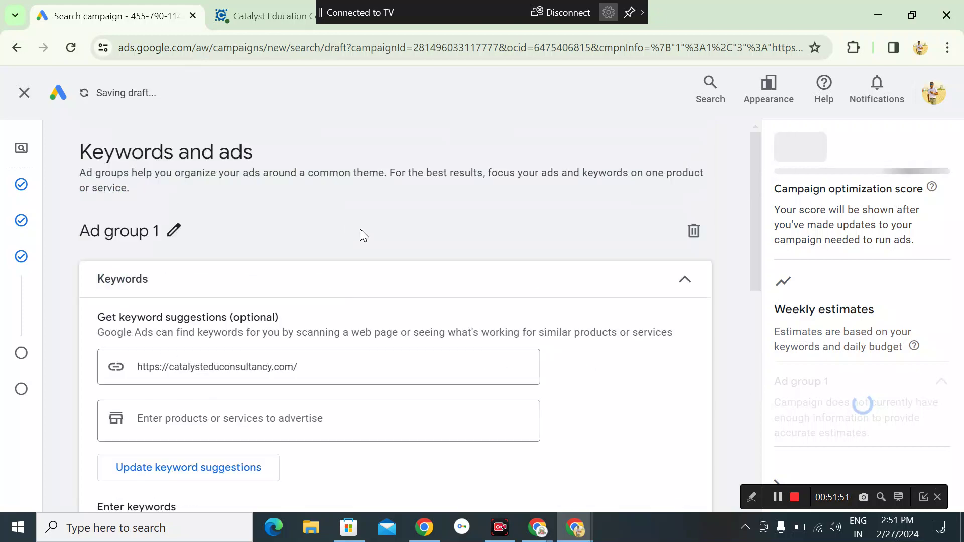
pyautogui.scroll(-3, 396, 282)
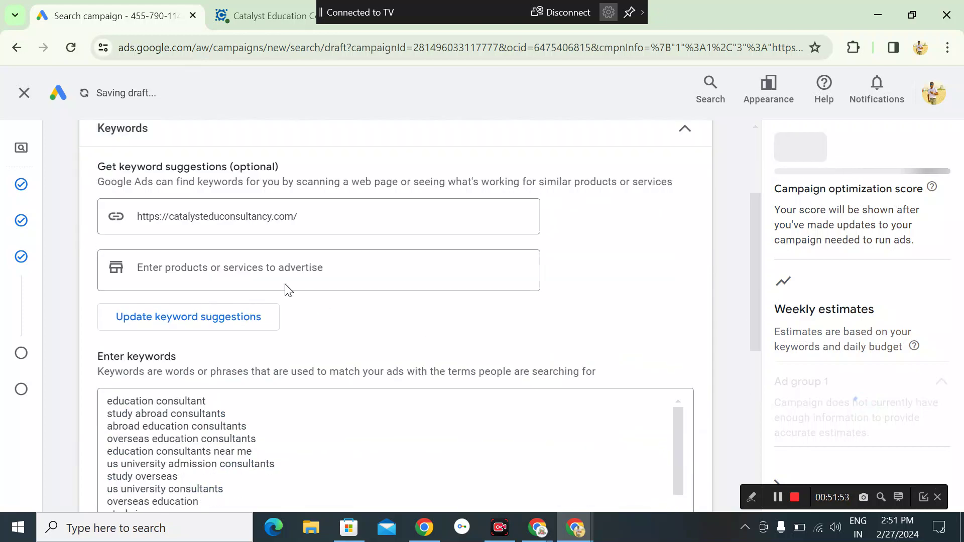
pyautogui.scroll(-3, 198, 348)
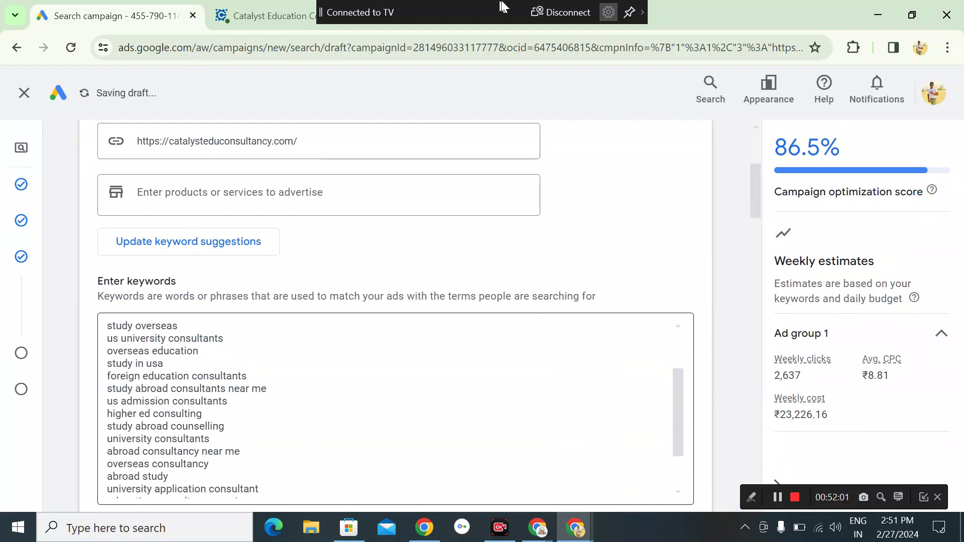
pyautogui.click(260, 16)
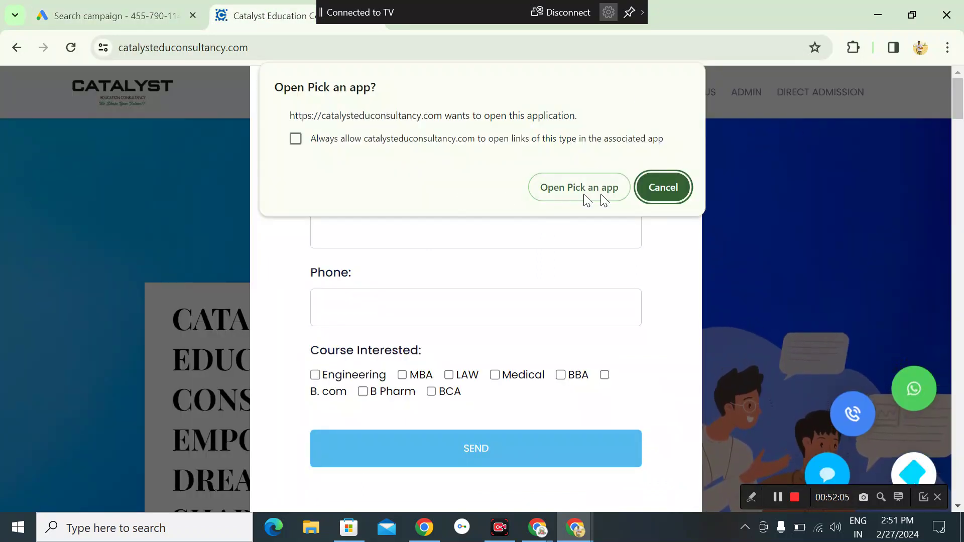
# Reload the Catalyst site and dismiss the 'How do you want to open this?' prompt
pyautogui.click(69, 51)
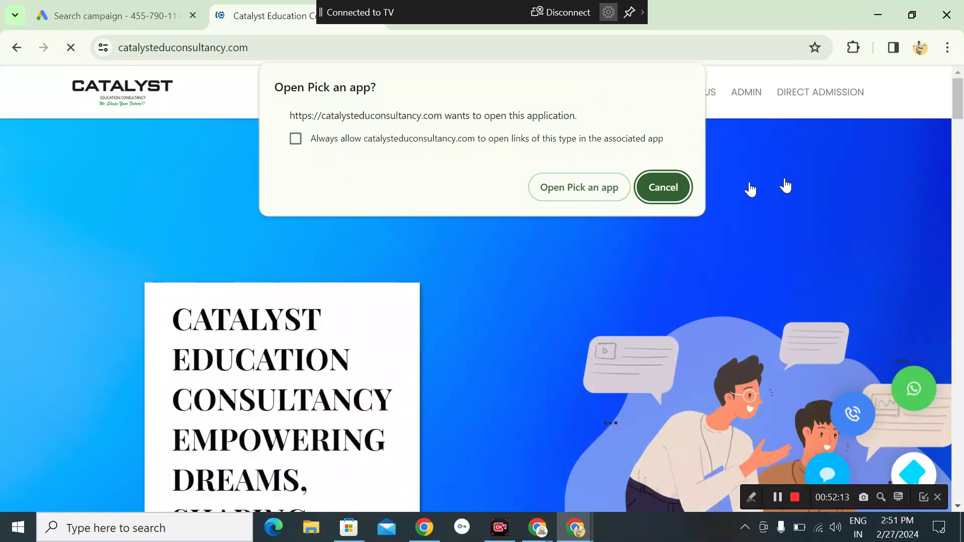
pyautogui.click(622, 191)
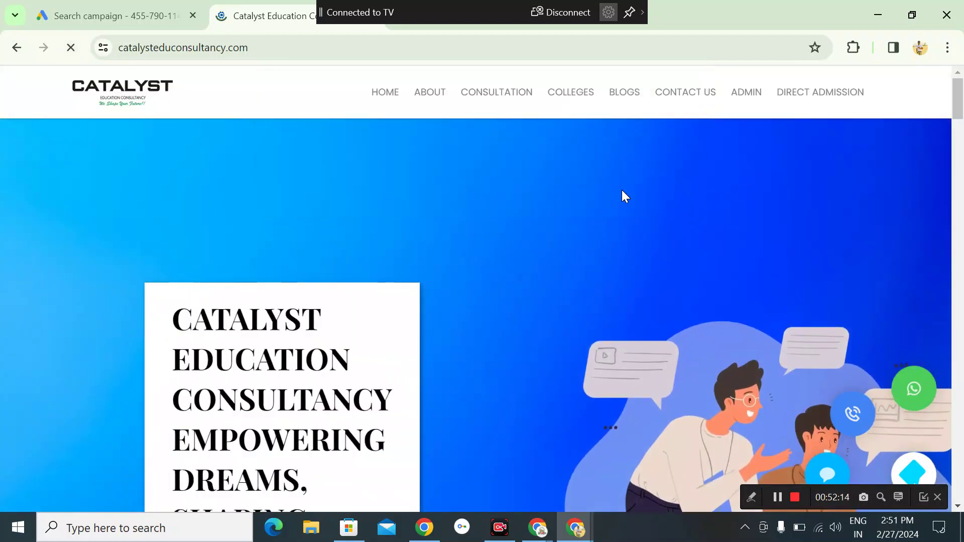
pyautogui.scroll(-5, 542, 209)
pyautogui.scroll(5, 543, 221)
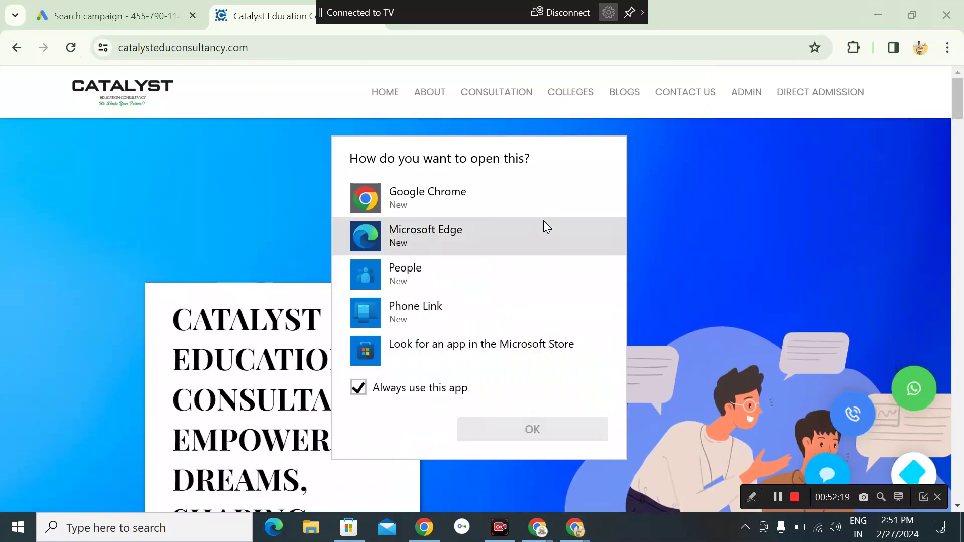
pyautogui.click(183, 203)
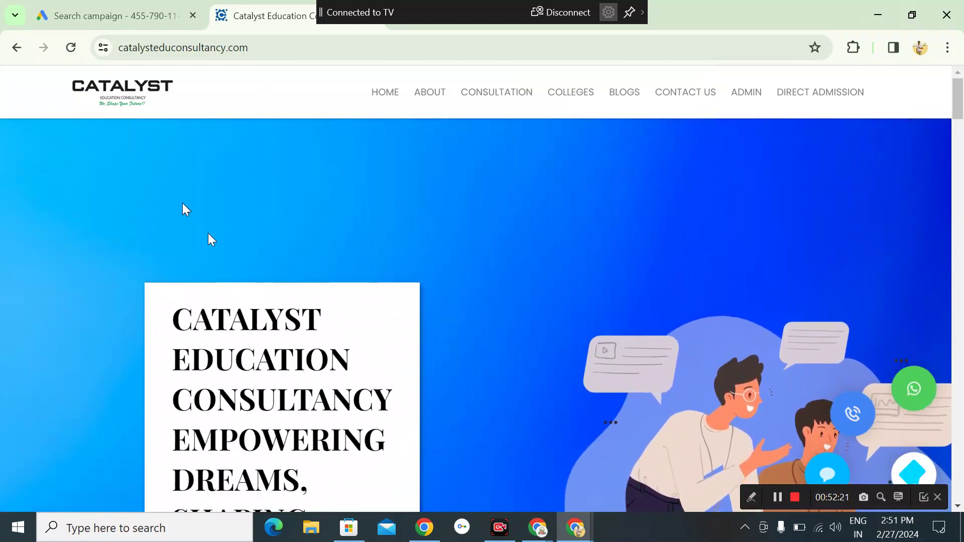
# Scroll through the Catalyst homepage, including its 65000+ students consulted stats
pyautogui.scroll(-3, 191, 301)
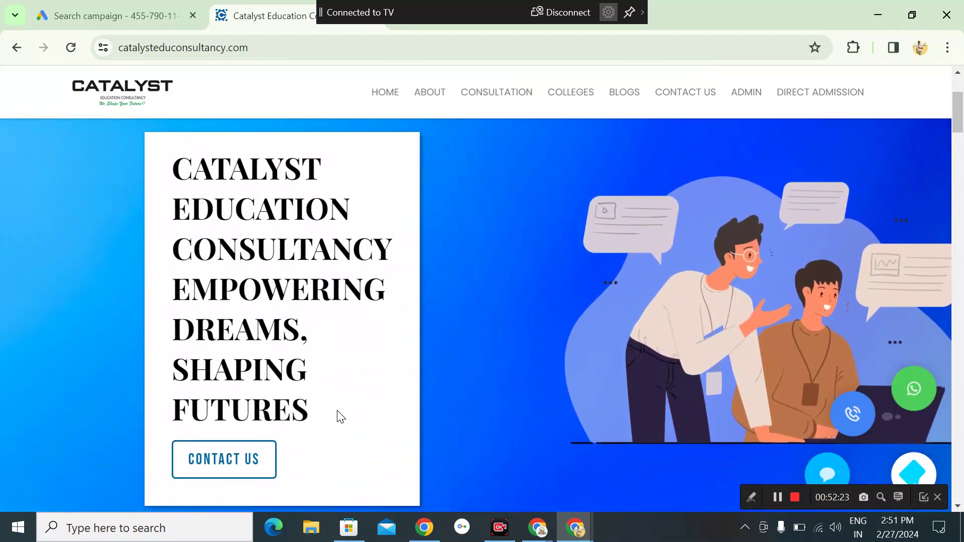
pyautogui.scroll(-6, 336, 411)
pyautogui.scroll(6, 334, 411)
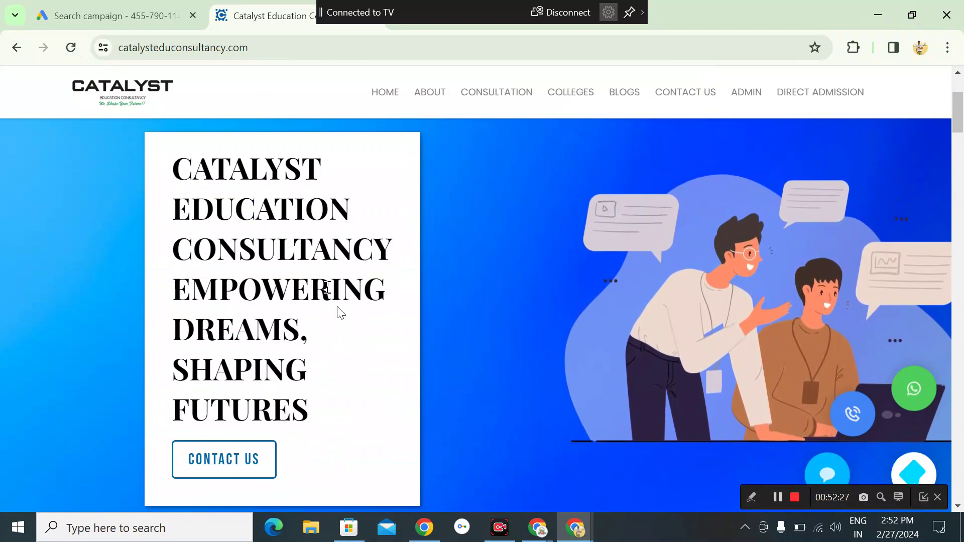
pyautogui.scroll(-5, 346, 314)
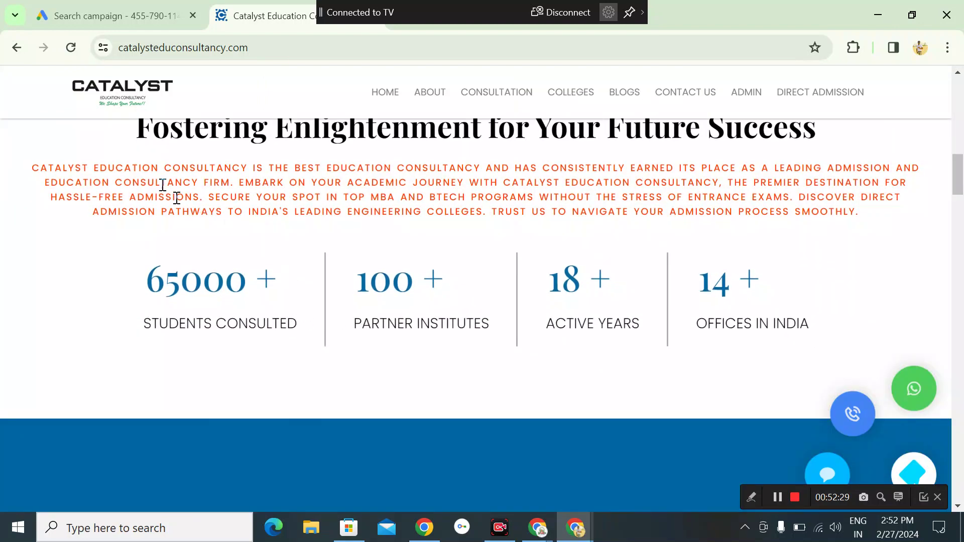
pyautogui.scroll(-6, 228, 364)
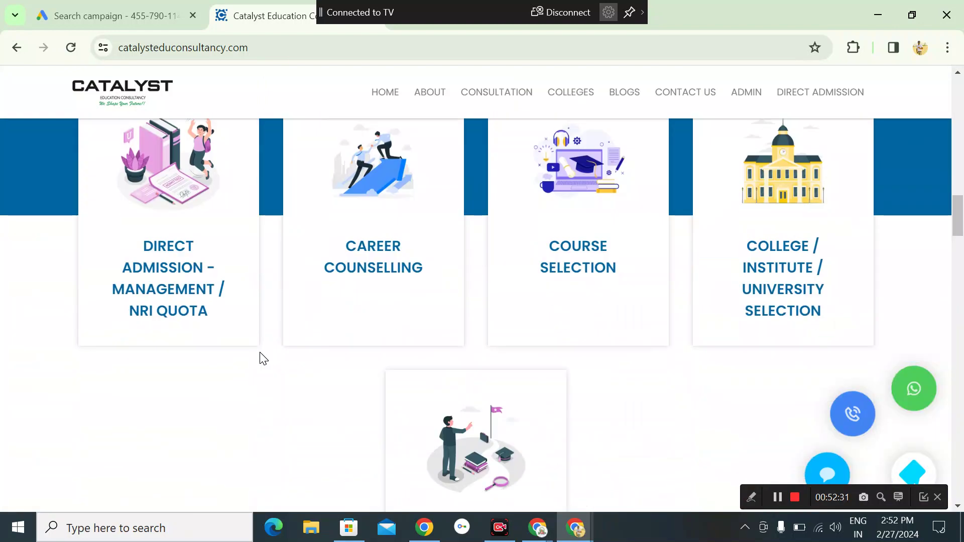
pyautogui.scroll(15, 260, 358)
pyautogui.scroll(2, 260, 357)
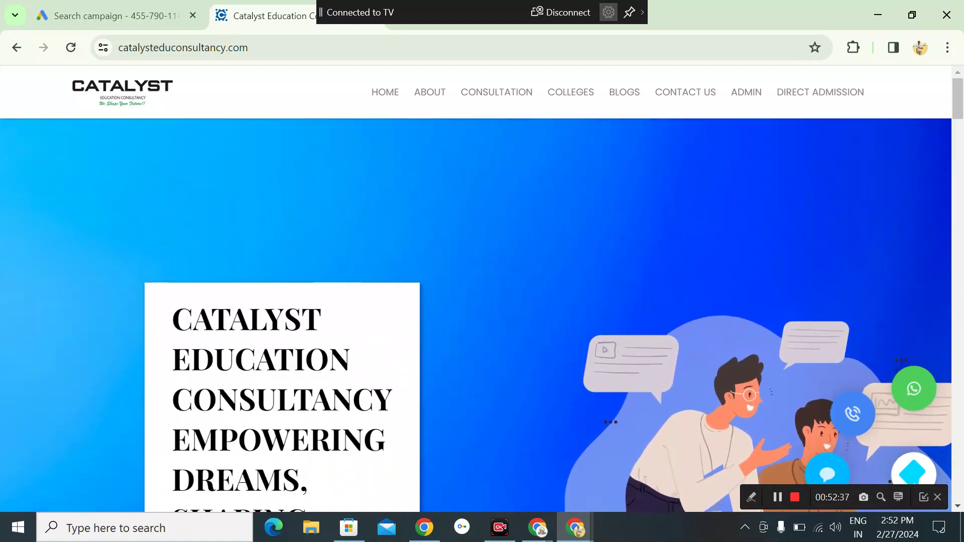
pyautogui.scroll(-5, 602, 301)
pyautogui.scroll(-6, 603, 301)
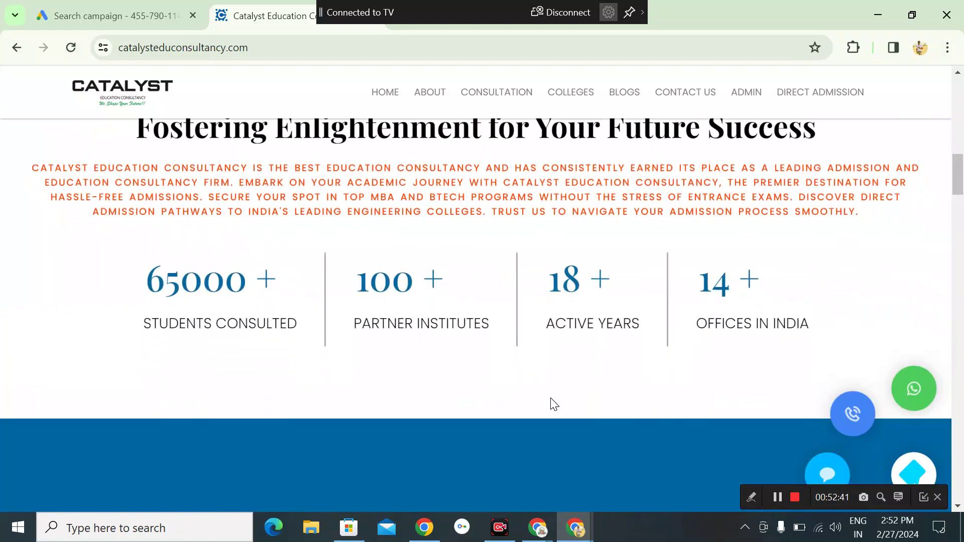
# Return to the Google Ads draft, leave the new keywords guide, and scroll Ad group 1's keyword list to its end
pyautogui.click(104, 15)
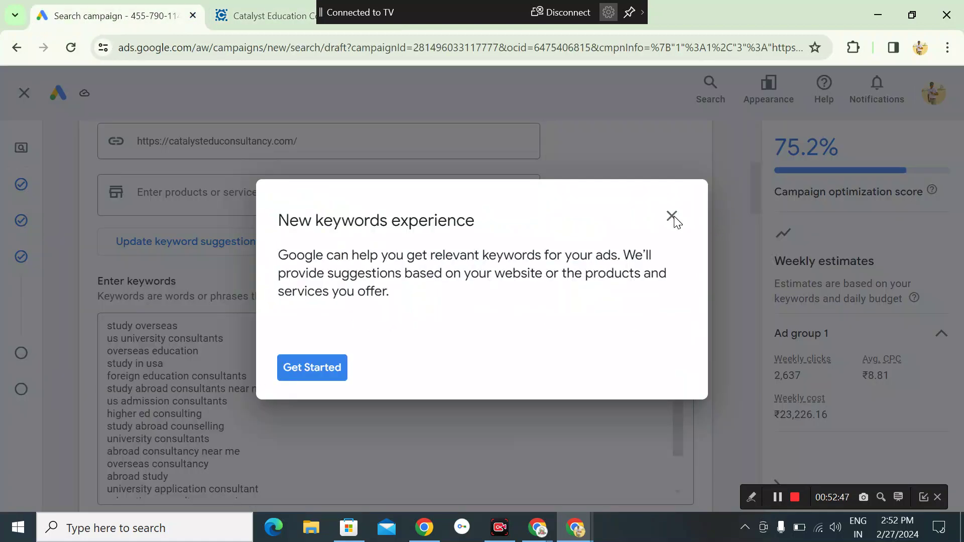
pyautogui.click(671, 217)
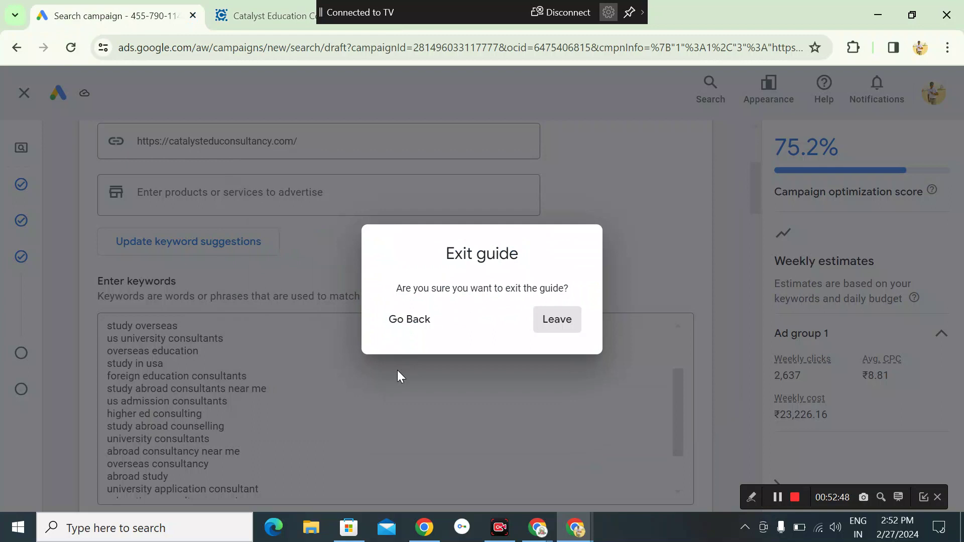
pyautogui.click(557, 320)
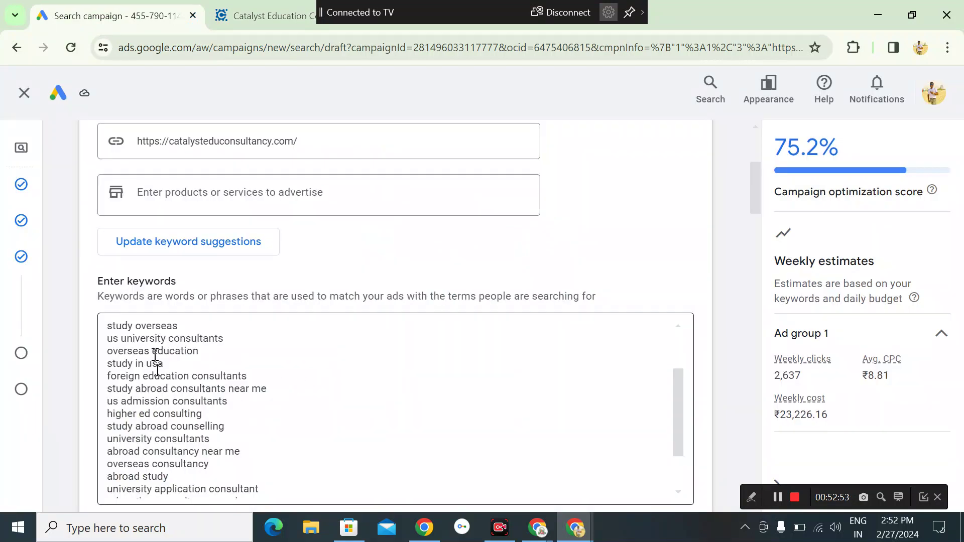
pyautogui.click(82, 343)
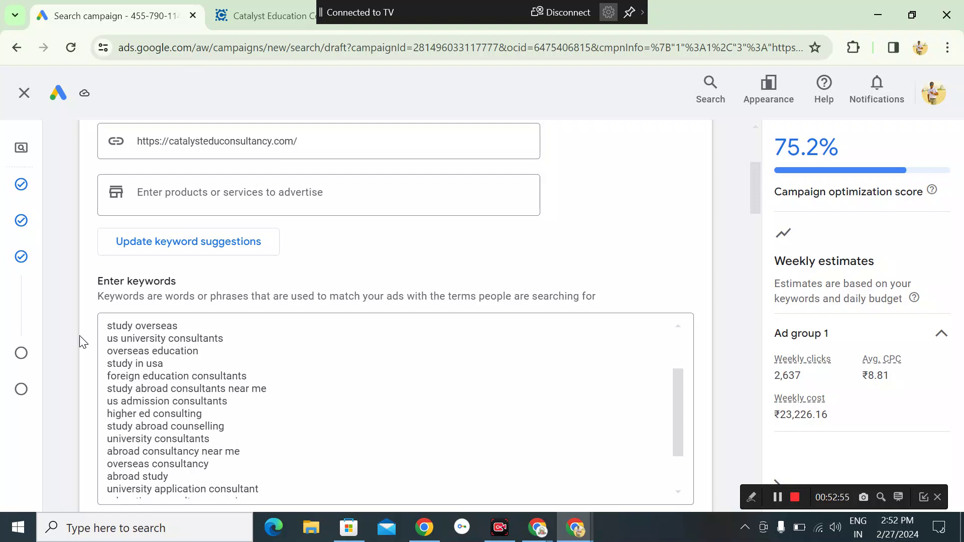
pyautogui.click(123, 367)
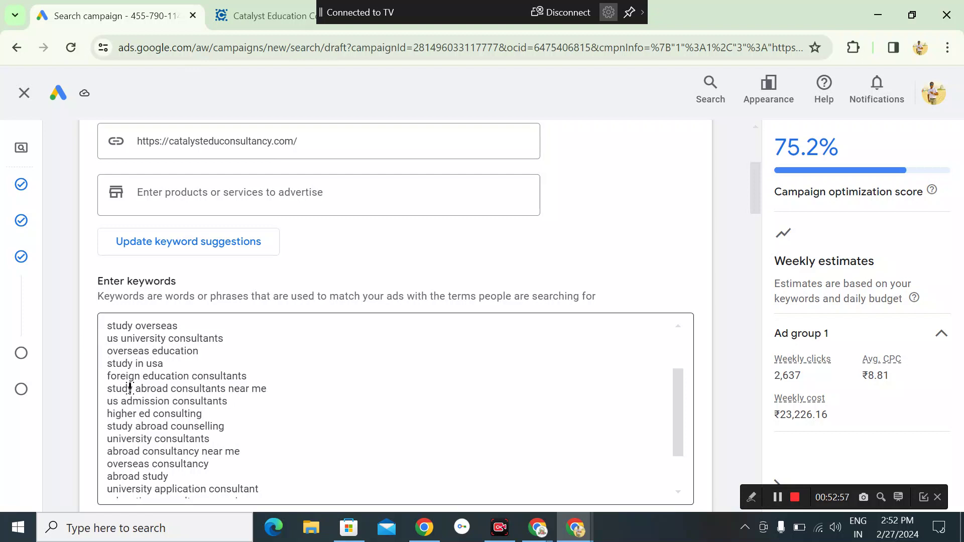
pyautogui.scroll(-2, 213, 392)
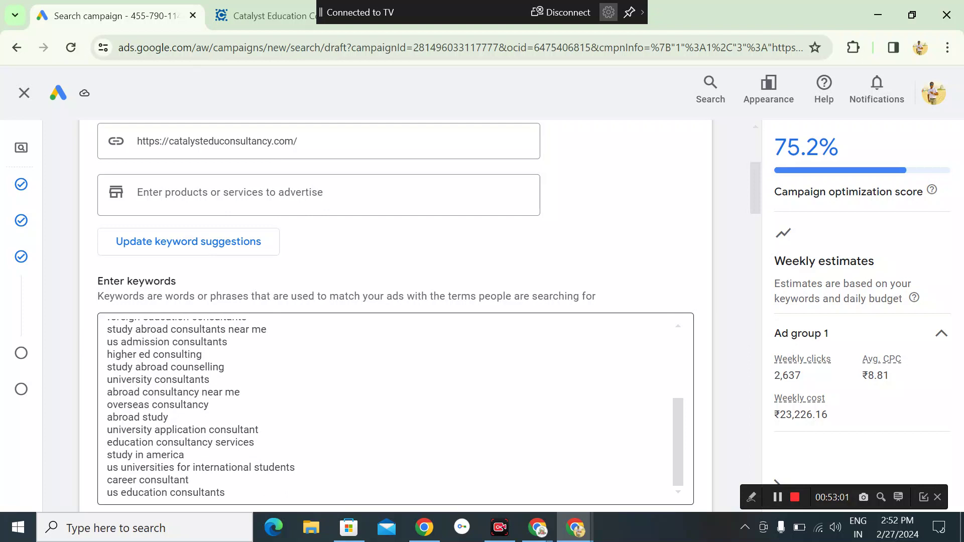
pyautogui.scroll(-2, 190, 437)
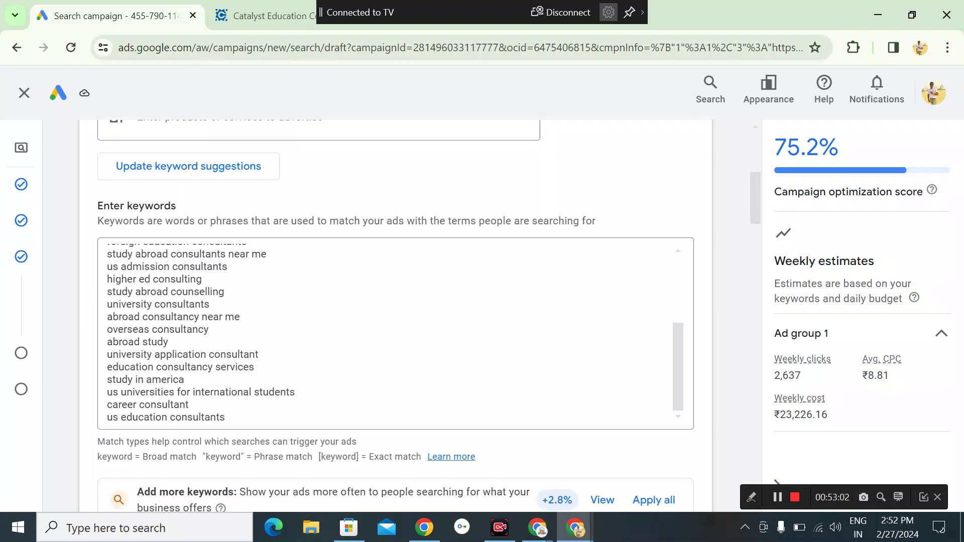
# Select every keyword in the Enter keywords box with Ctrl+A and delete them all
pyautogui.tripleClick(242, 418)
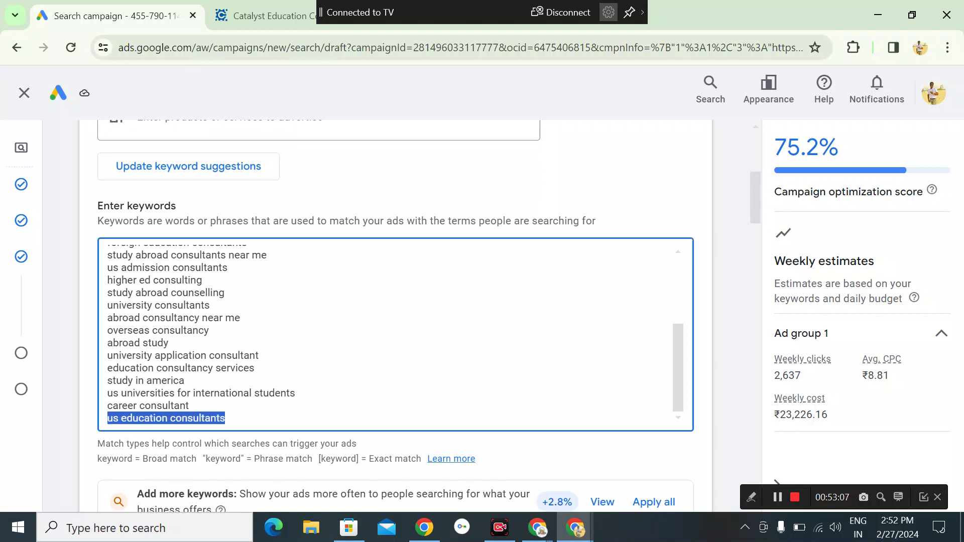
pyautogui.hotkey('ctrl', 'a')
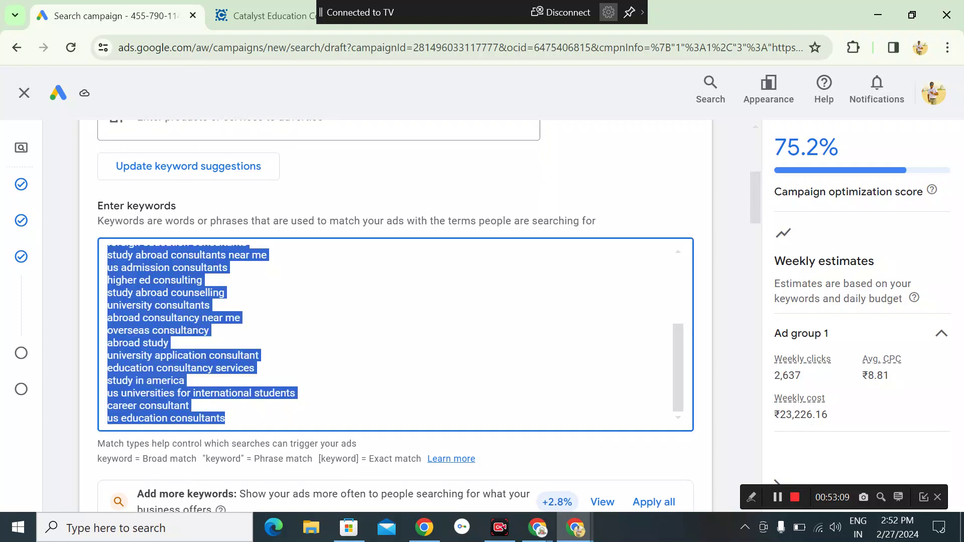
pyautogui.press('Delete')
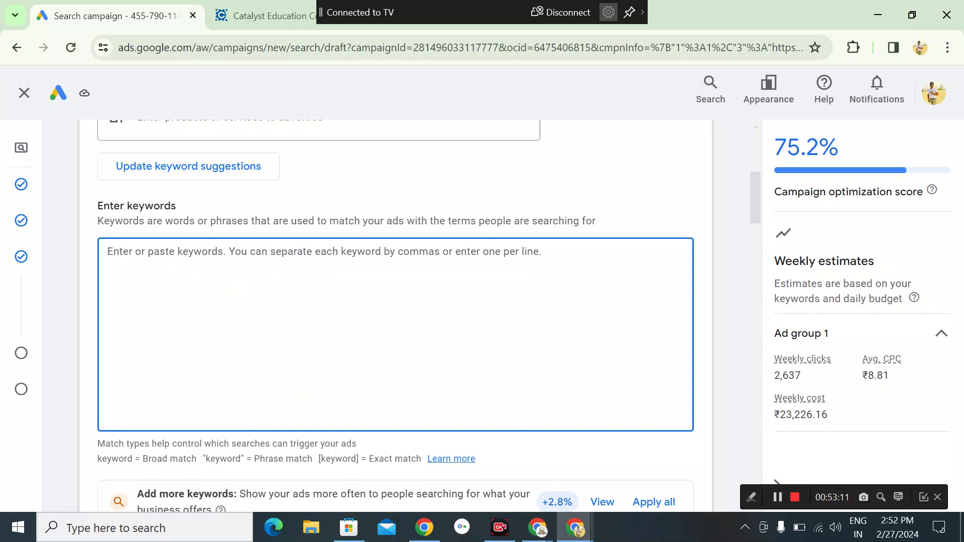
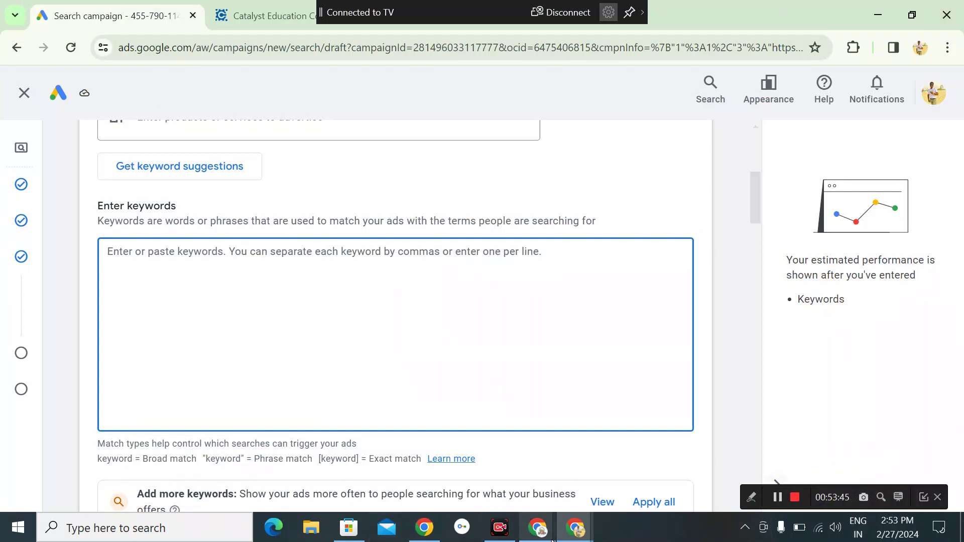
# Close the separate Google Ads home window and open a new tab beside Keyword Planner
pyautogui.moveTo(538, 531)
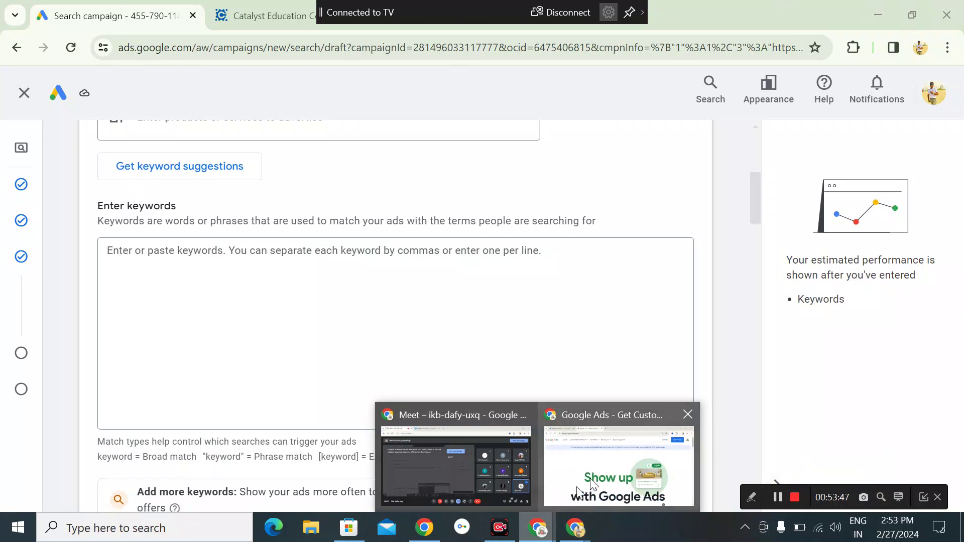
pyautogui.moveTo(592, 480)
pyautogui.click(588, 499)
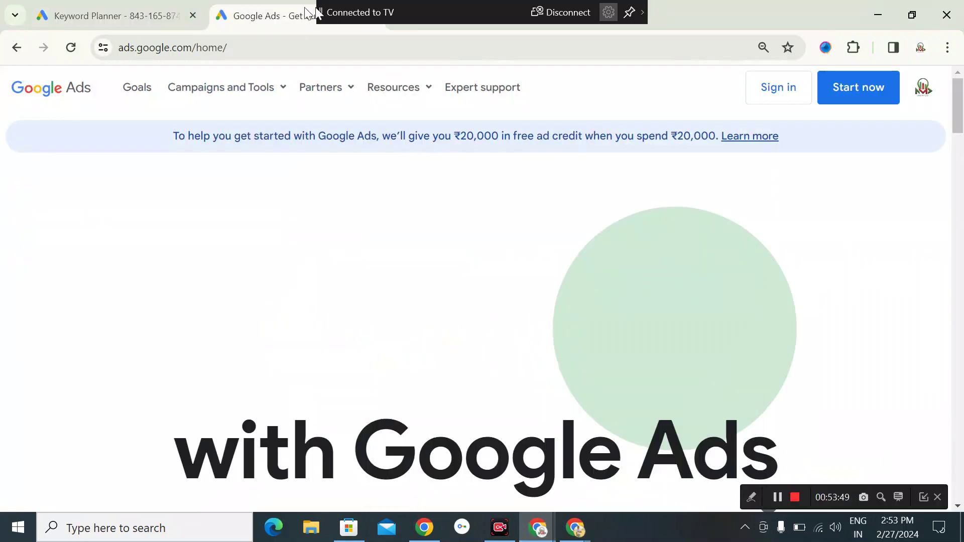
pyautogui.moveTo(269, 13); pyautogui.dragTo(261, 162)
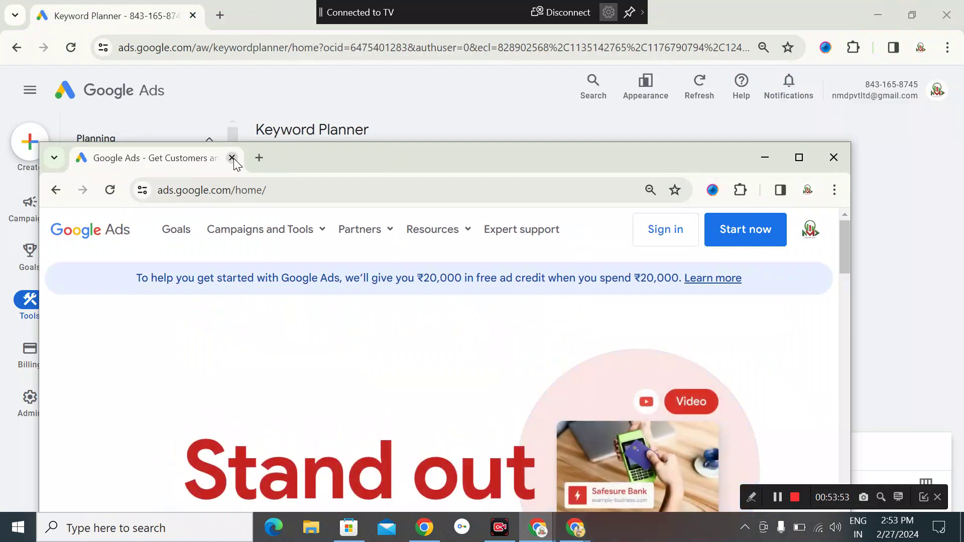
pyautogui.click(233, 158)
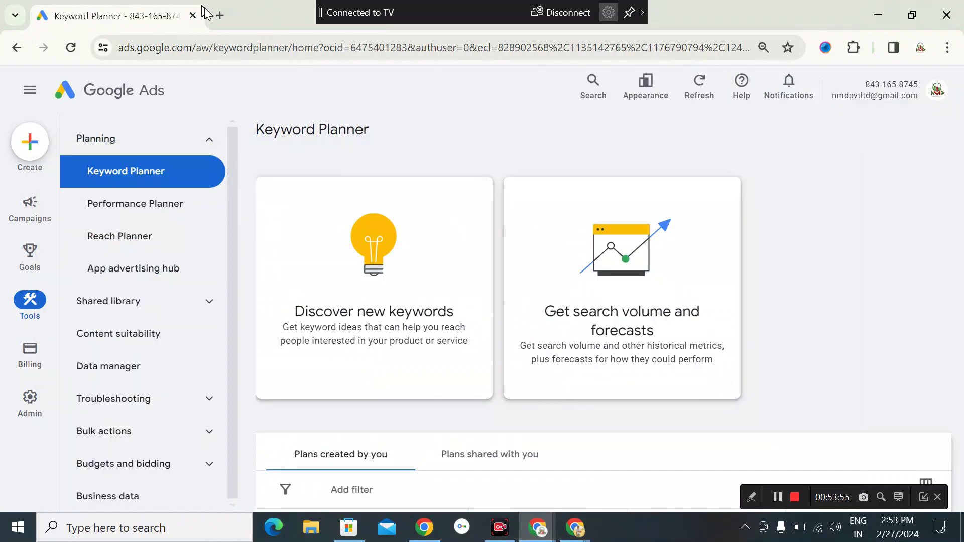
pyautogui.click(217, 16)
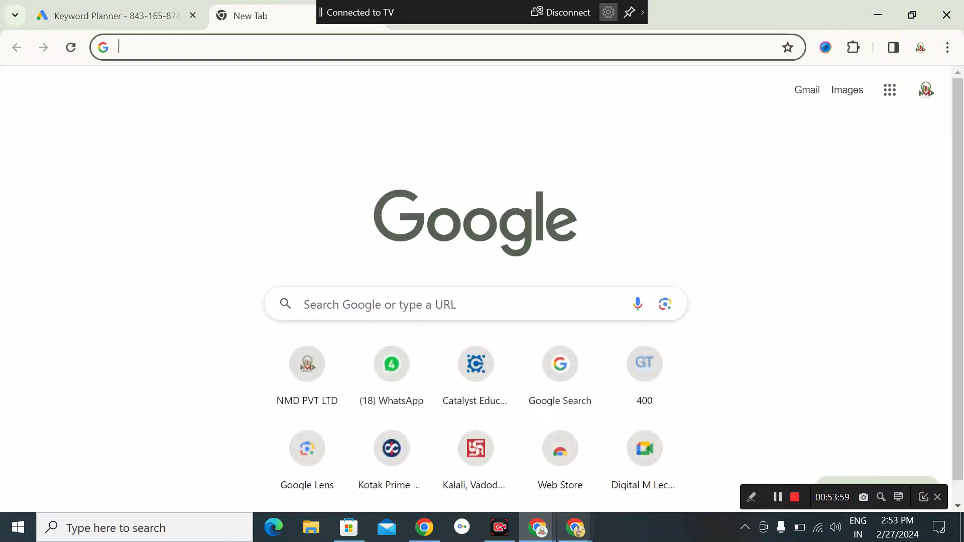
# Open Google Docs from the apps grid and open the Catalyst Education document from Recent documents
pyautogui.click(896, 97)
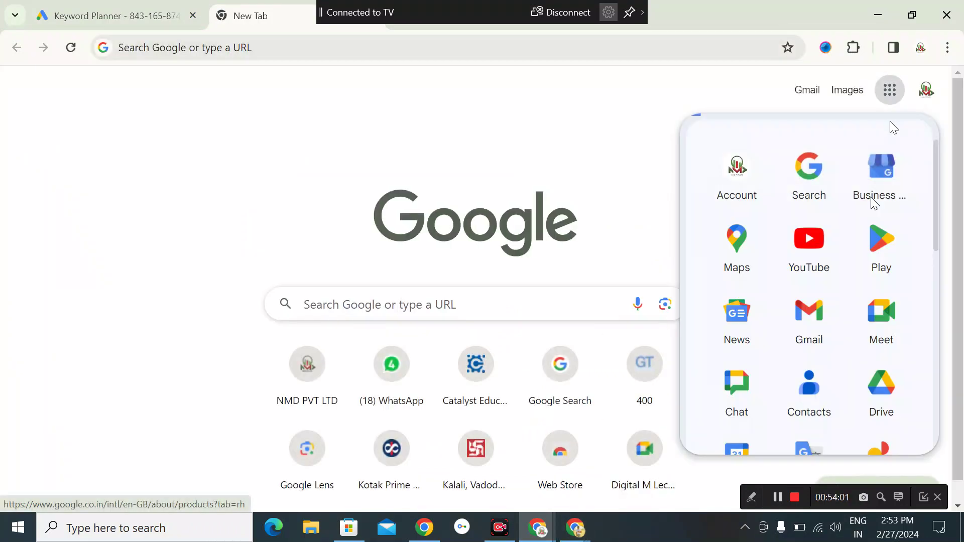
pyautogui.scroll(-5, 879, 316)
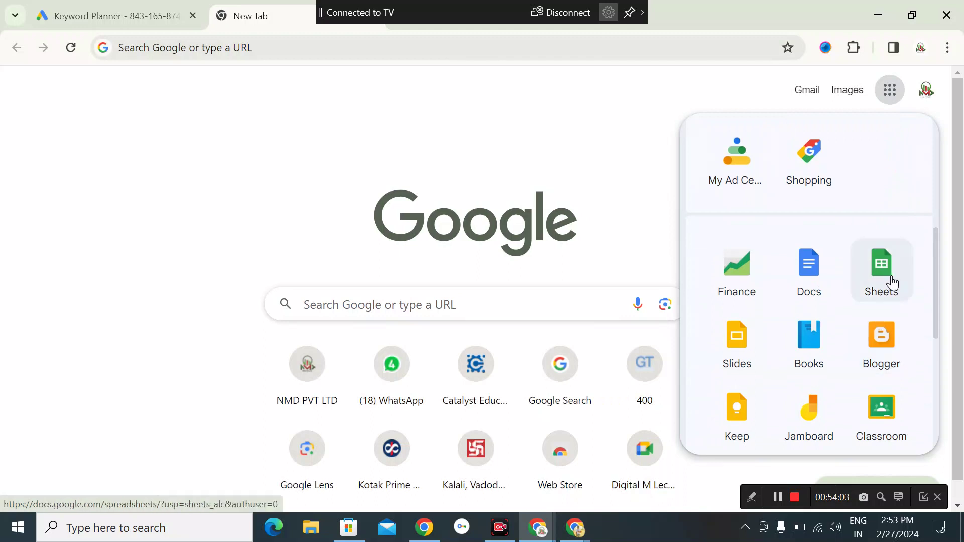
pyautogui.click(821, 282)
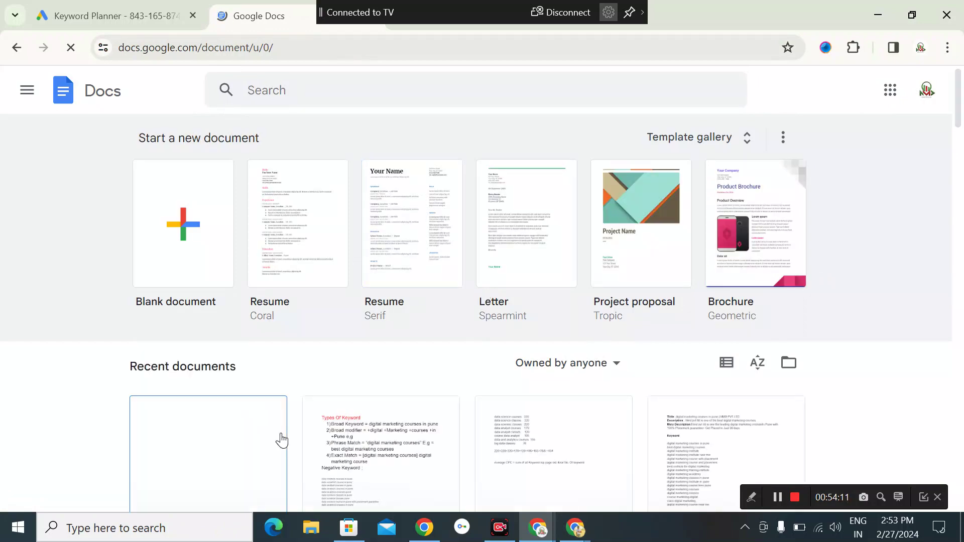
pyautogui.scroll(-3, 281, 439)
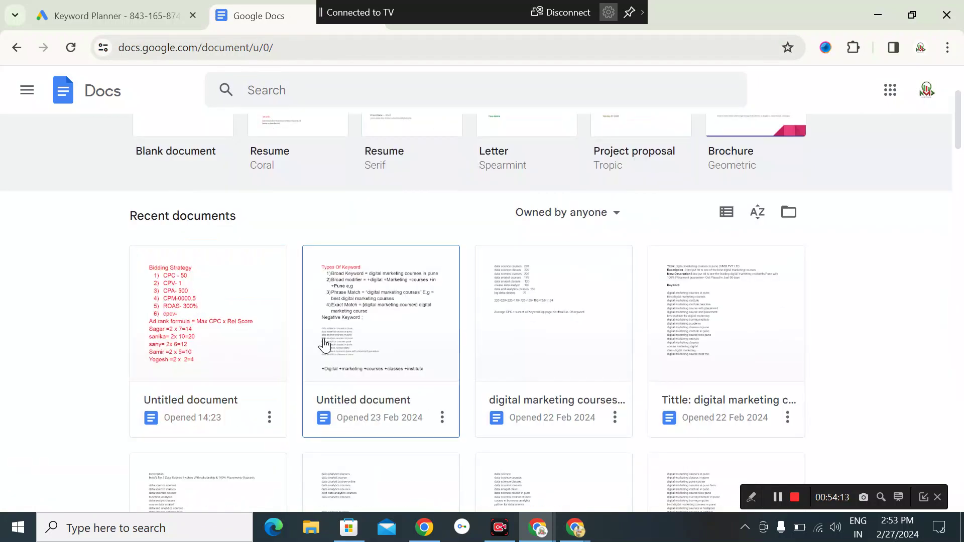
pyautogui.scroll(-3, 594, 330)
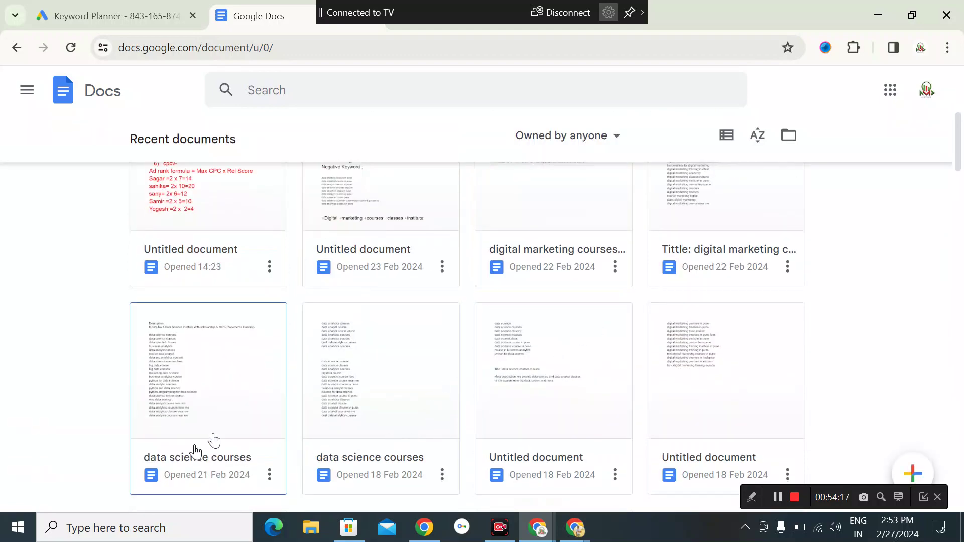
pyautogui.scroll(-4, 612, 301)
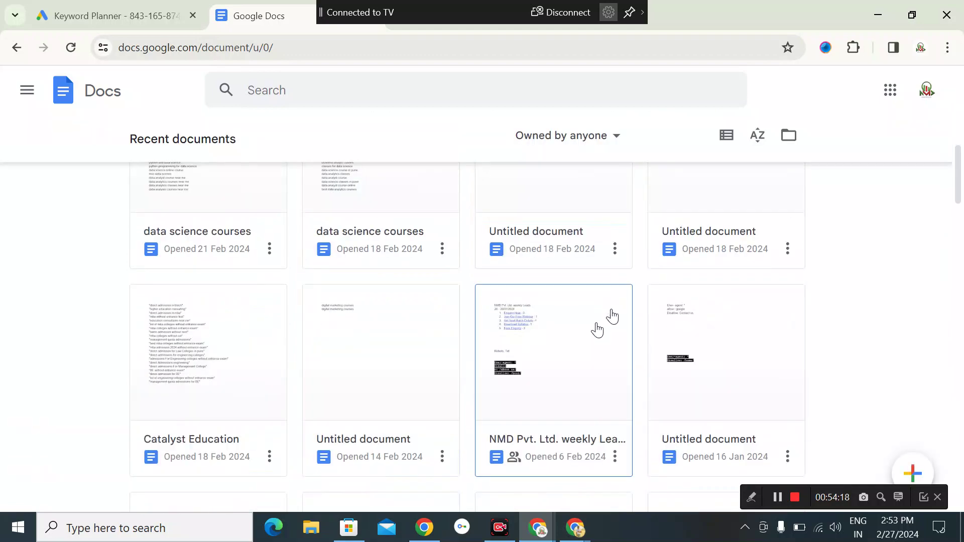
pyautogui.click(218, 395)
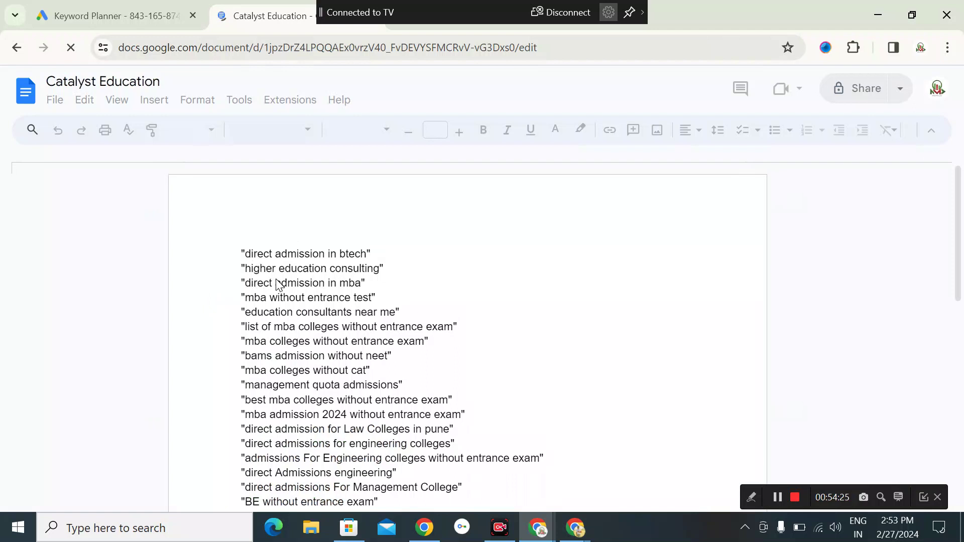
# Select and copy the first keyword line 'direct admission in btech', then return to Keyword Planner
pyautogui.scroll(-2, 278, 284)
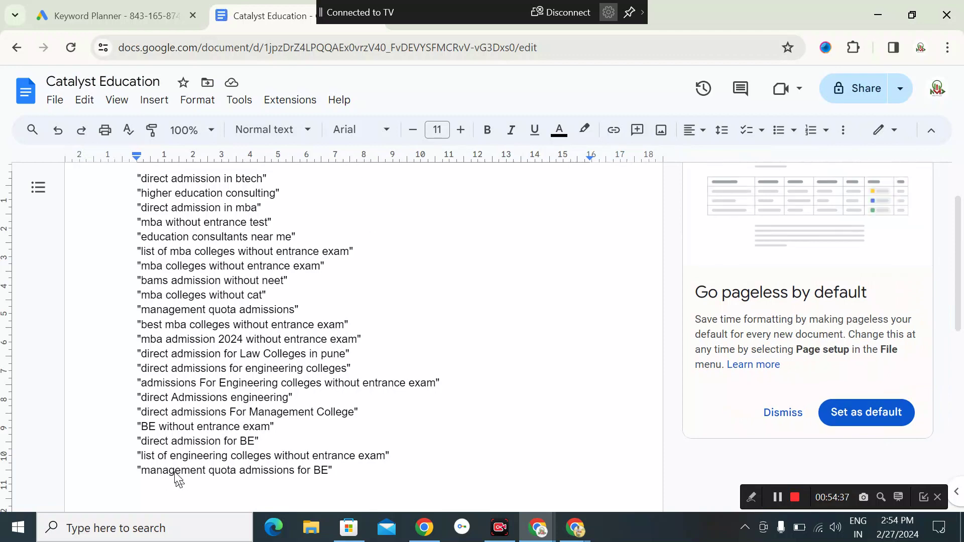
pyautogui.scroll(2, 173, 471)
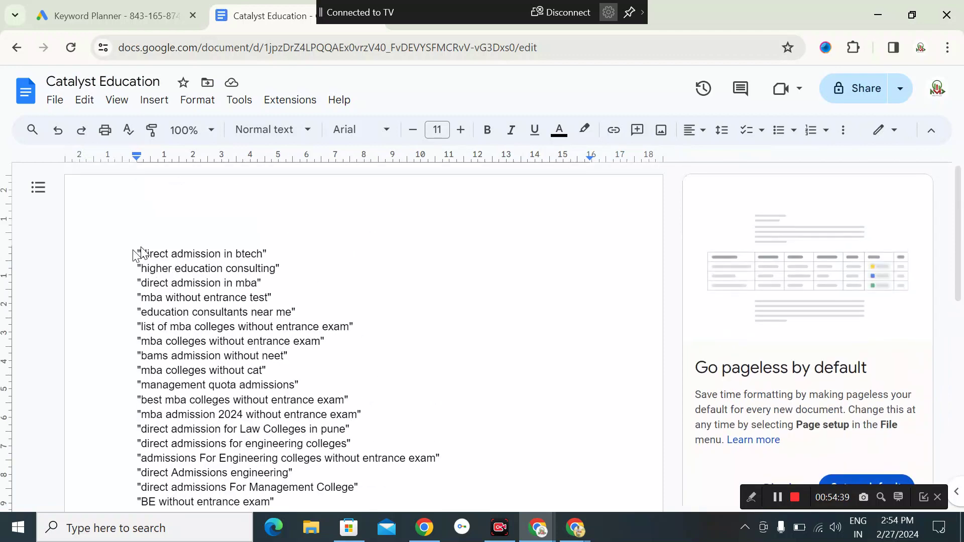
pyautogui.moveTo(137, 253); pyautogui.dragTo(323, 261)
pyautogui.hotkey('ctrl', 'c')
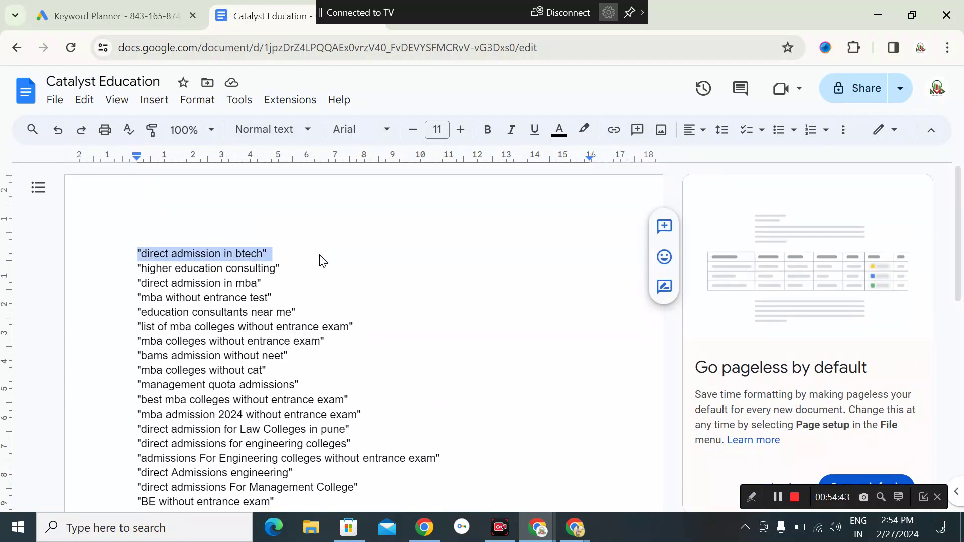
pyautogui.click(175, 3)
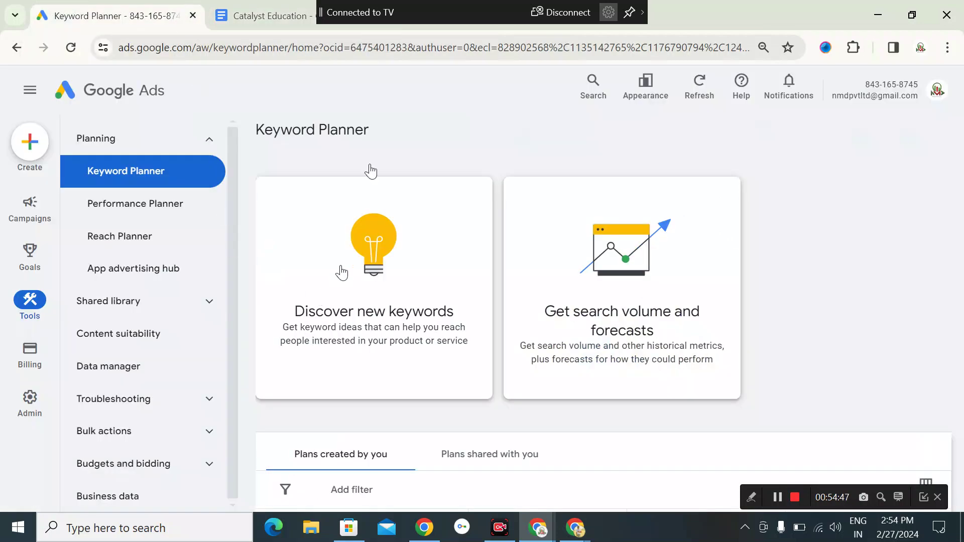
pyautogui.click(579, 530)
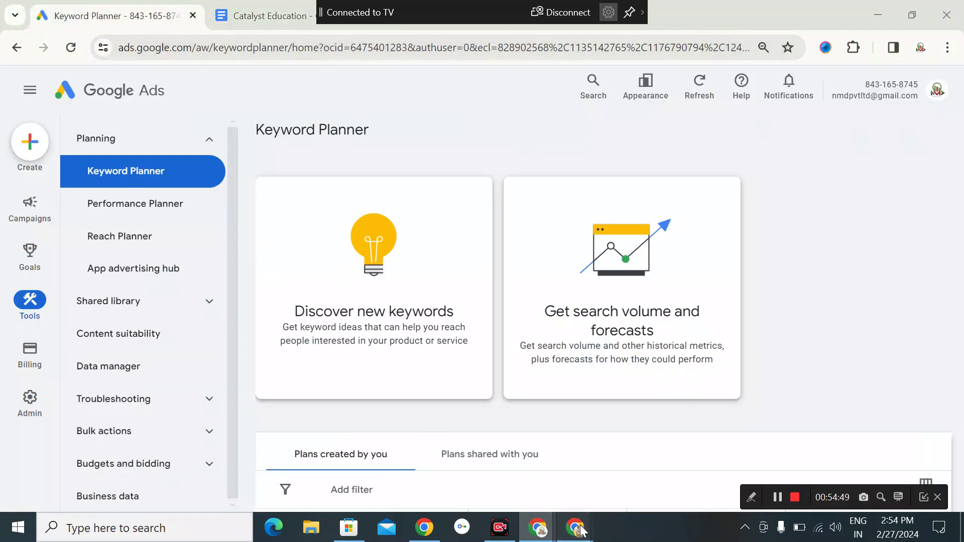
# Paste 'direct admission in btech' into the Search campaign's keywords box, then return to Keyword Planner
pyautogui.click(607, 477)
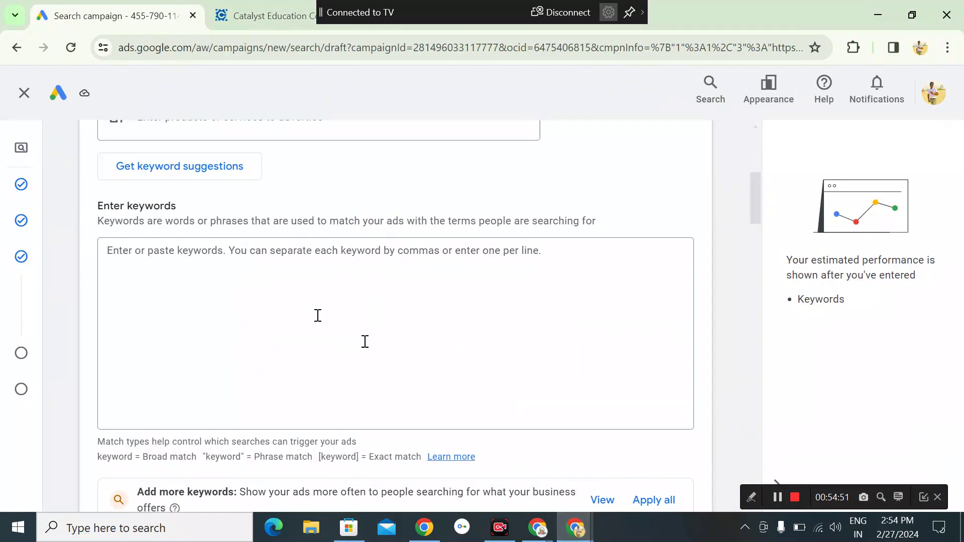
pyautogui.hotkey('ctrl', 'v')
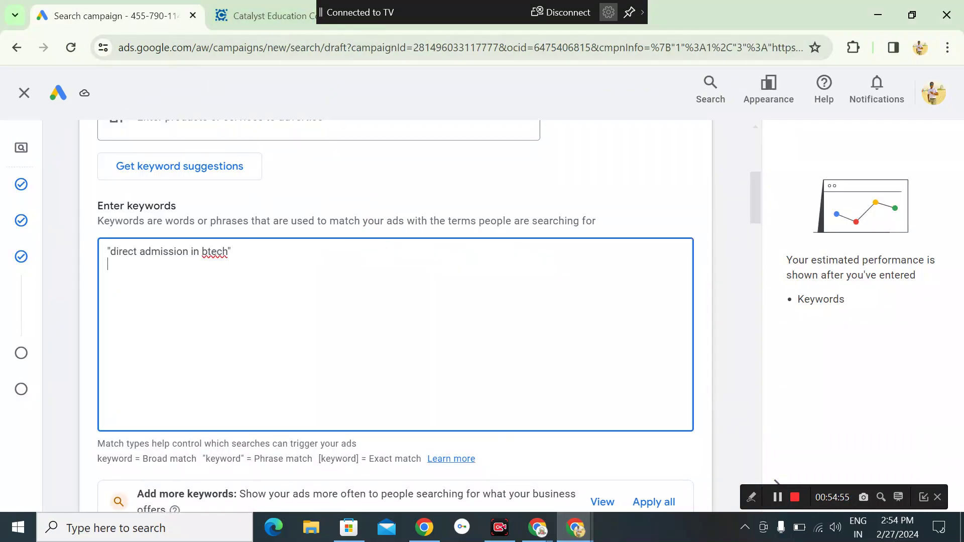
pyautogui.click(536, 526)
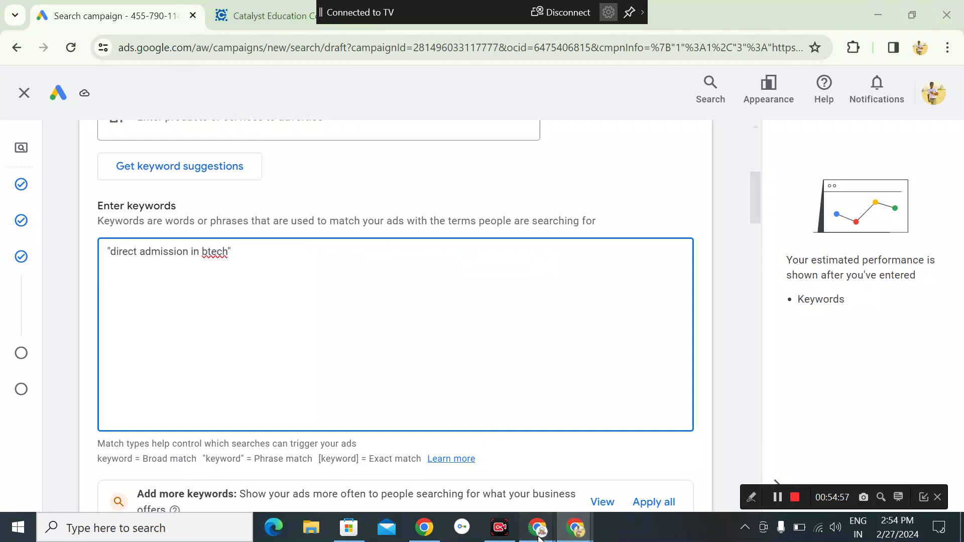
pyautogui.moveTo(556, 466)
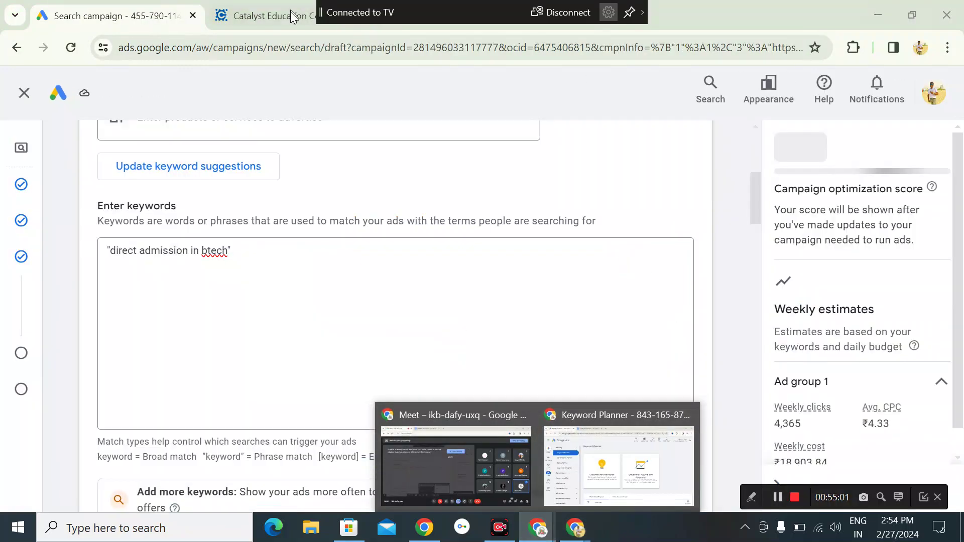
pyautogui.click(294, 16)
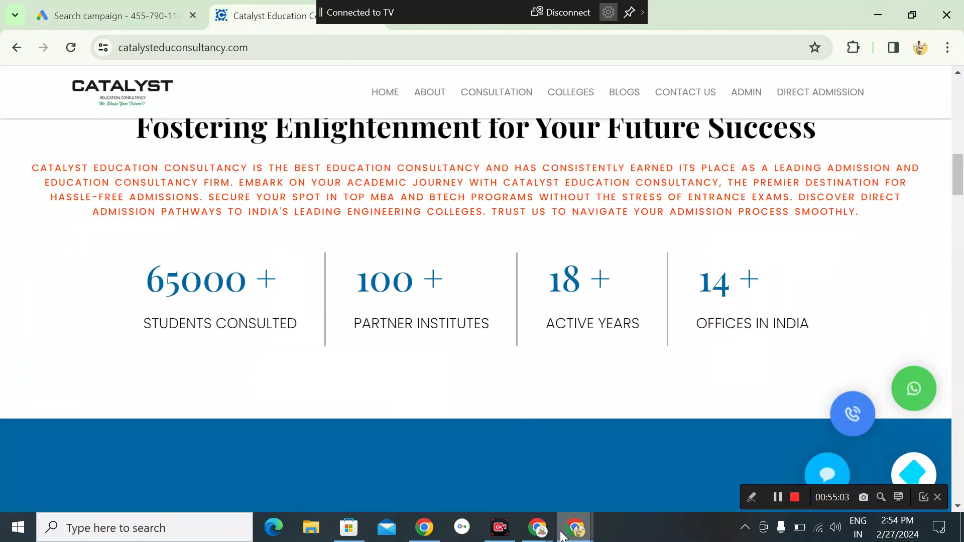
pyautogui.moveTo(514, 522)
pyautogui.moveTo(543, 533)
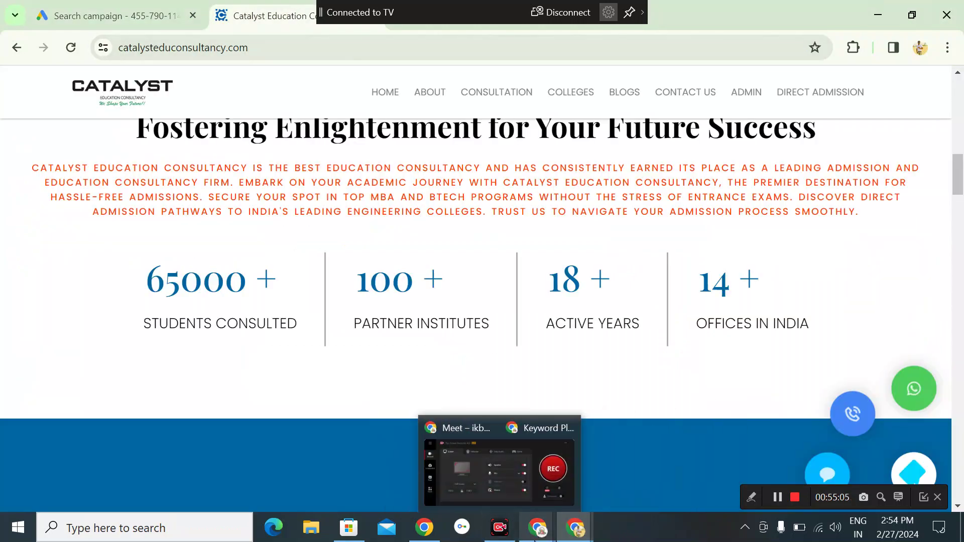
pyautogui.moveTo(536, 480)
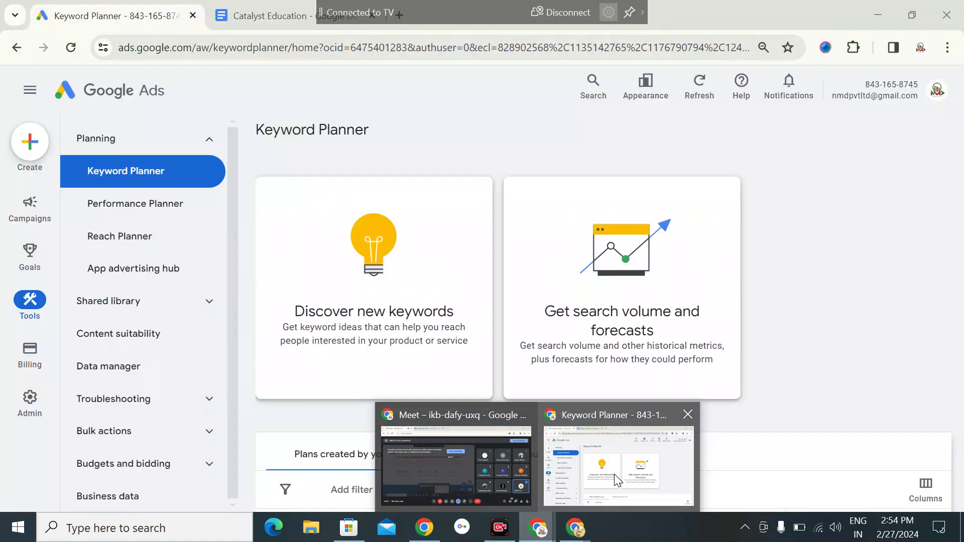
# Select every keyword line in the Catalyst Education document and return to the Search campaign keywords page
pyautogui.click(613, 474)
pyautogui.click(277, 16)
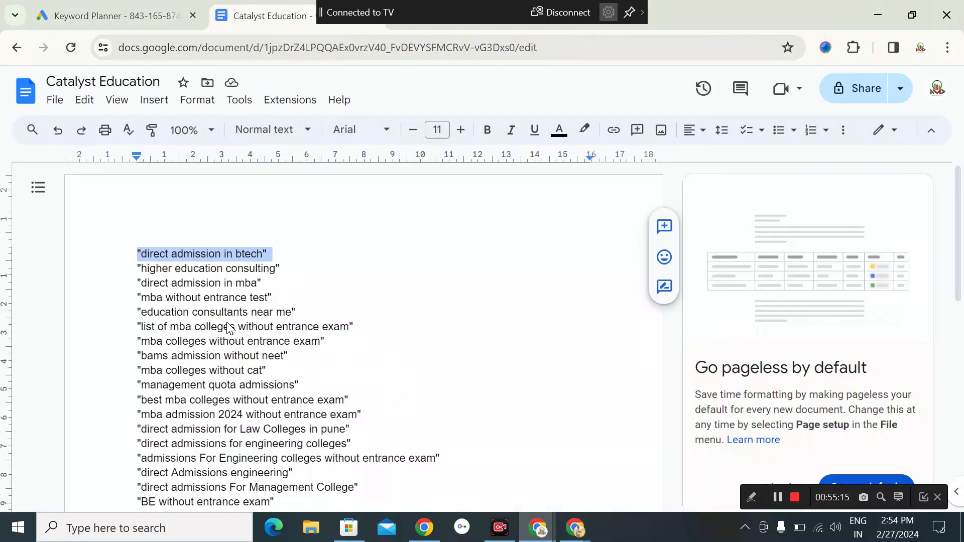
pyautogui.hotkey('ctrl', 'a')
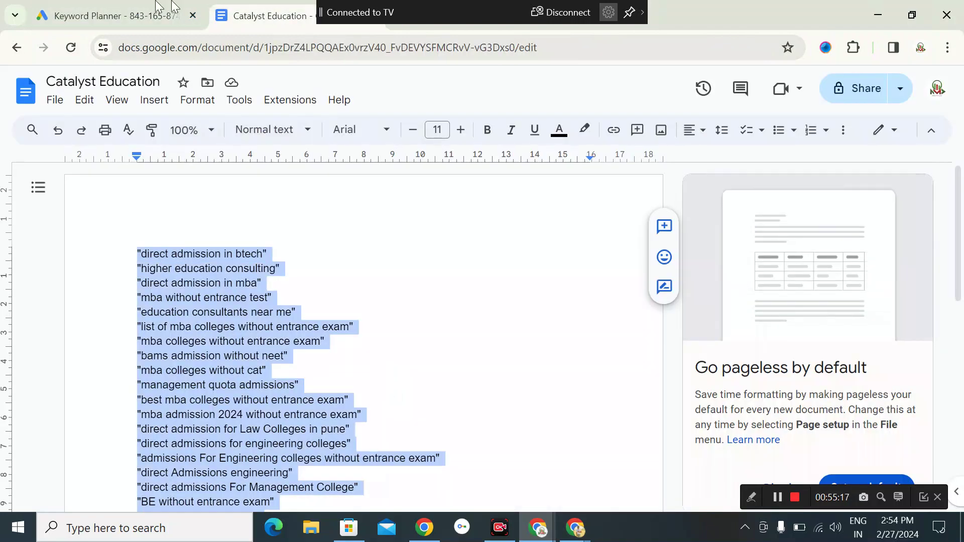
pyautogui.click(94, 9)
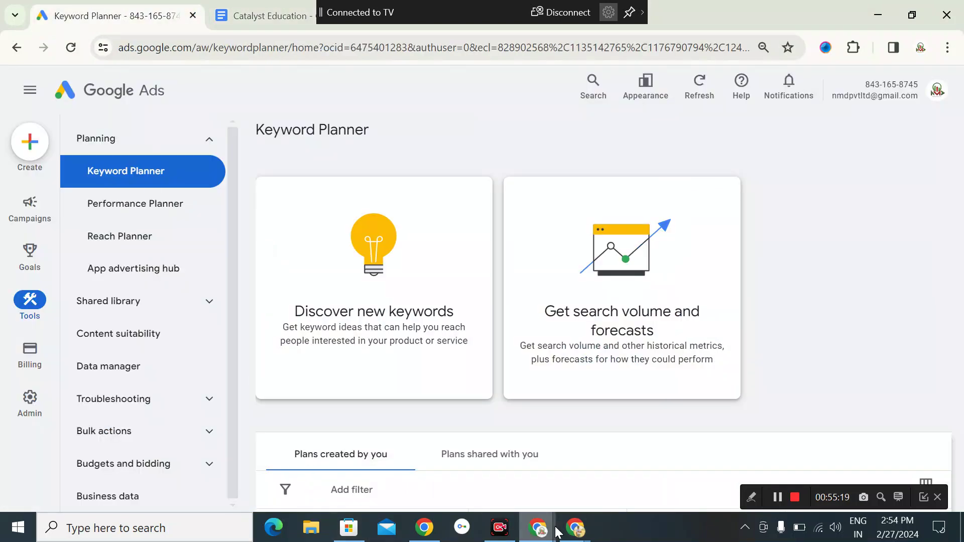
pyautogui.moveTo(572, 527)
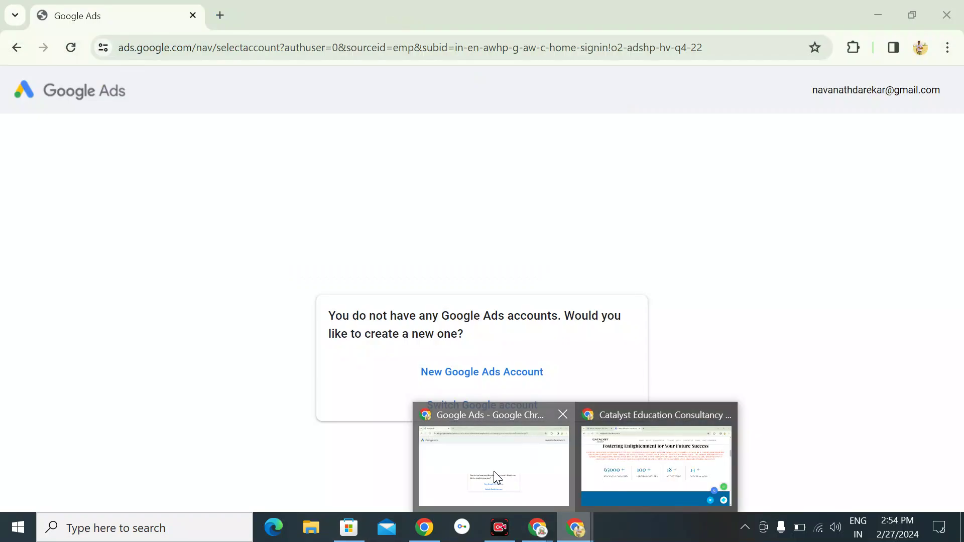
pyautogui.click(497, 476)
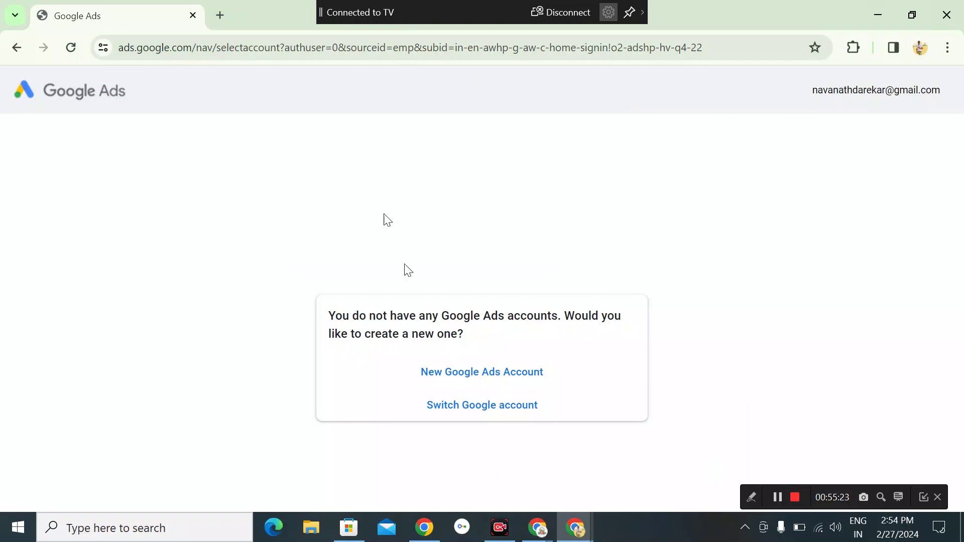
pyautogui.moveTo(577, 534)
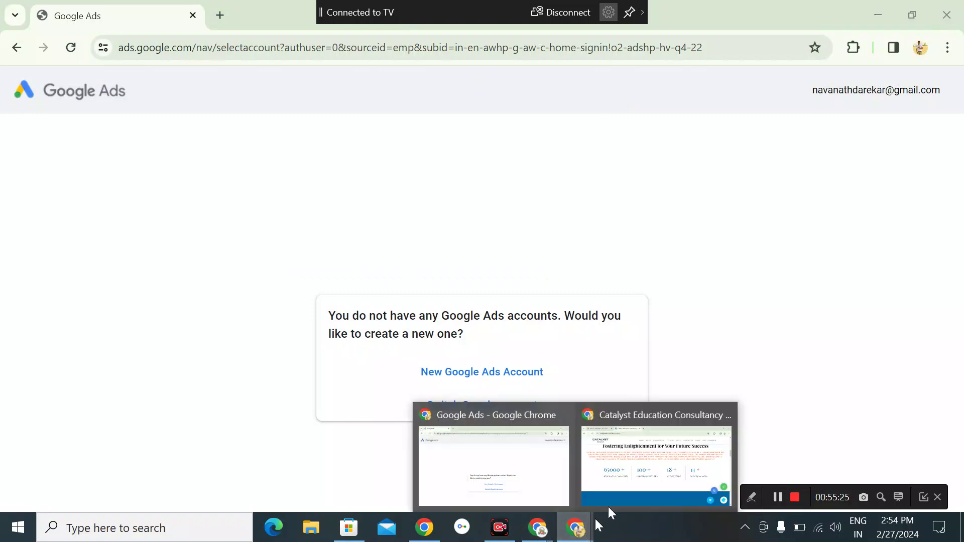
pyautogui.click(629, 481)
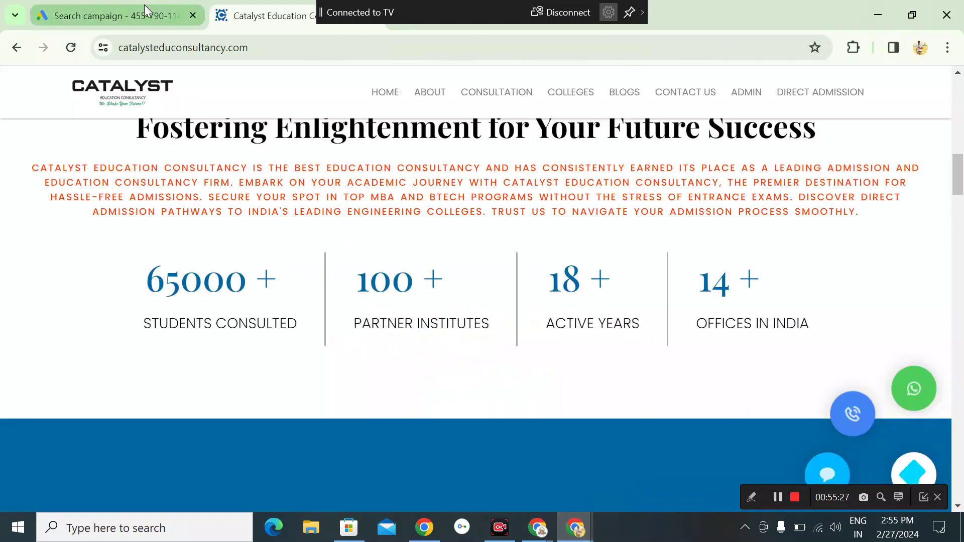
pyautogui.click(149, 16)
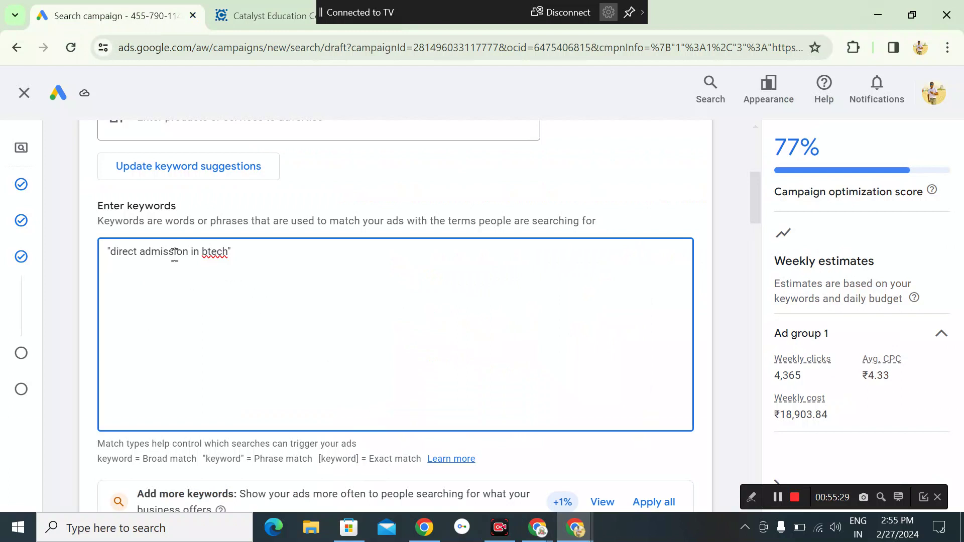
# Replace the single keyword with the full pasted list of quoted keywords, ending 'management quota admissions for BE'
pyautogui.tripleClick(175, 251)
pyautogui.hotkey('ctrl', 'v')
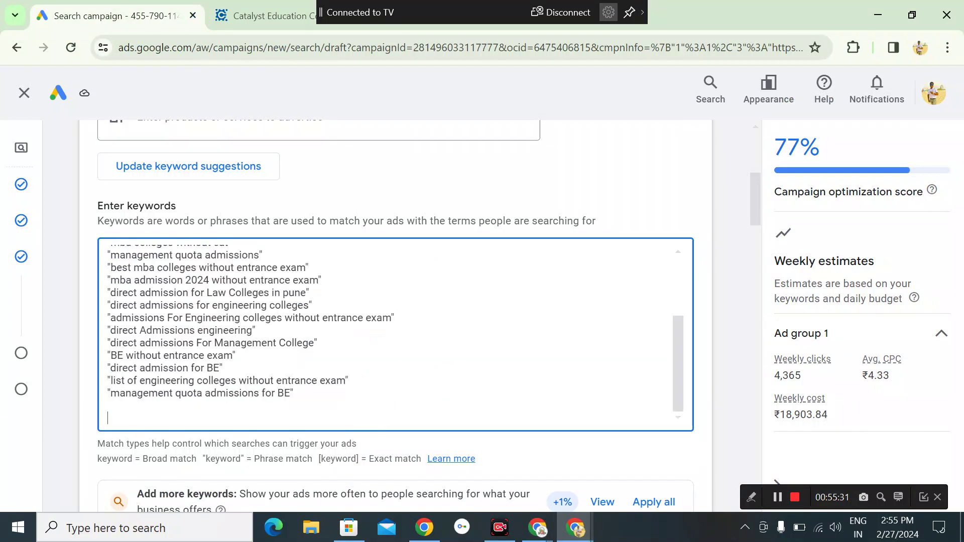
pyautogui.press('Return')
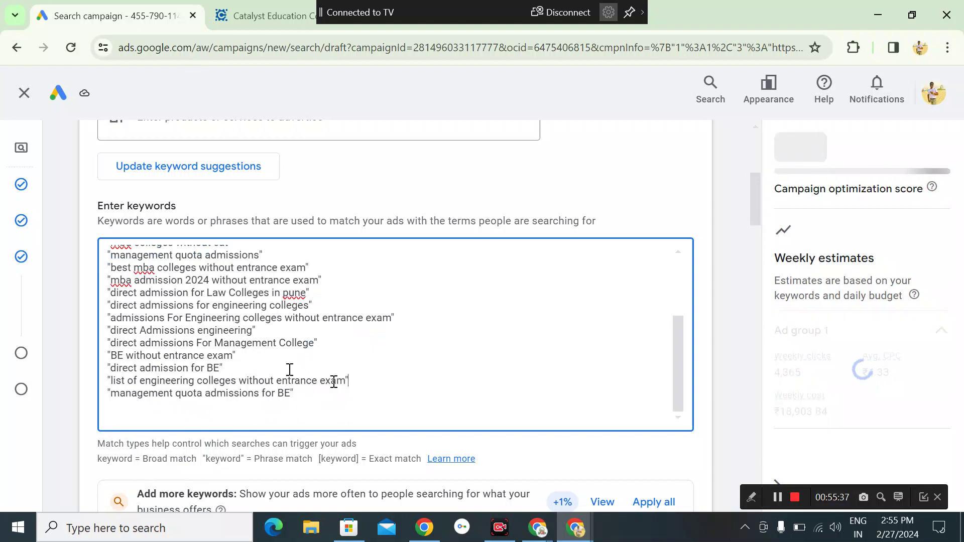
pyautogui.moveTo(350, 381); pyautogui.dragTo(218, 357)
pyautogui.click(266, 368)
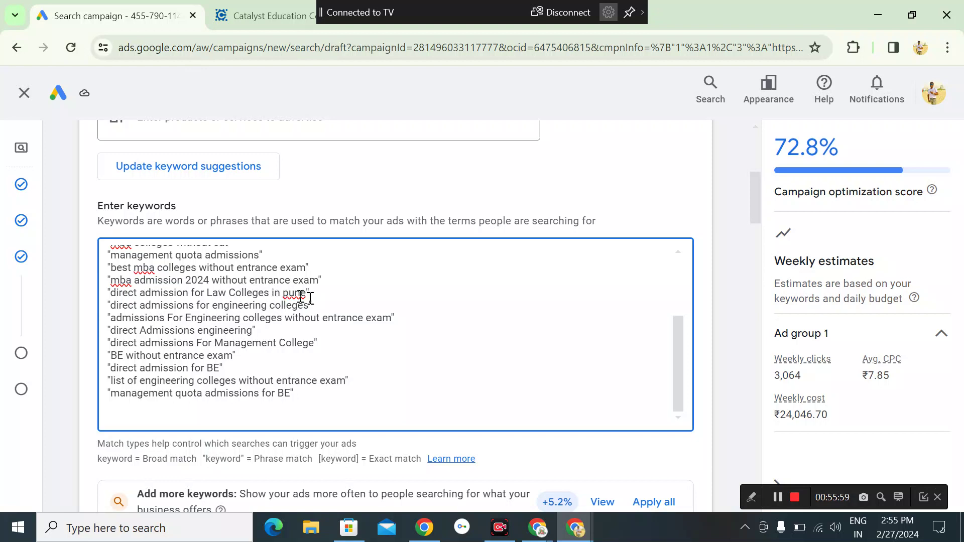
pyautogui.scroll(3, 162, 301)
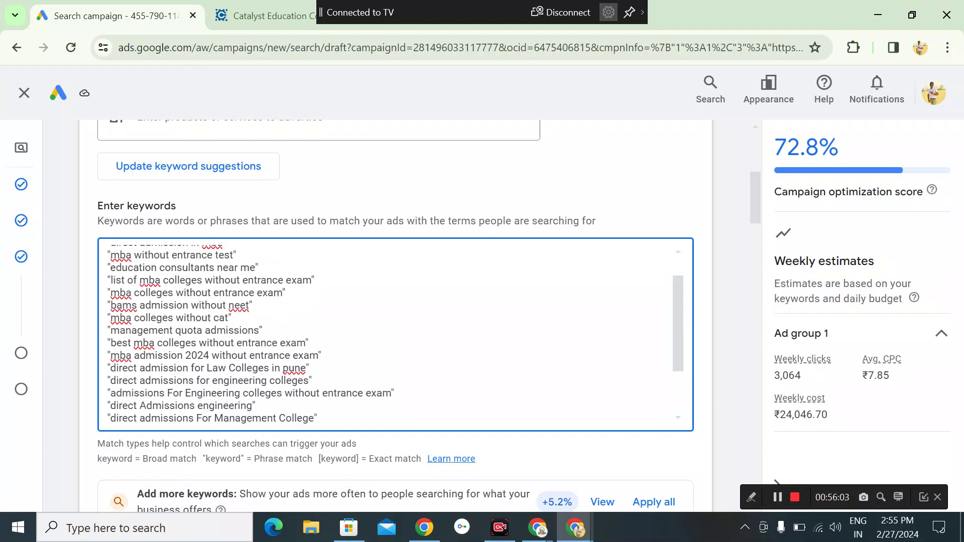
pyautogui.scroll(4, 202, 350)
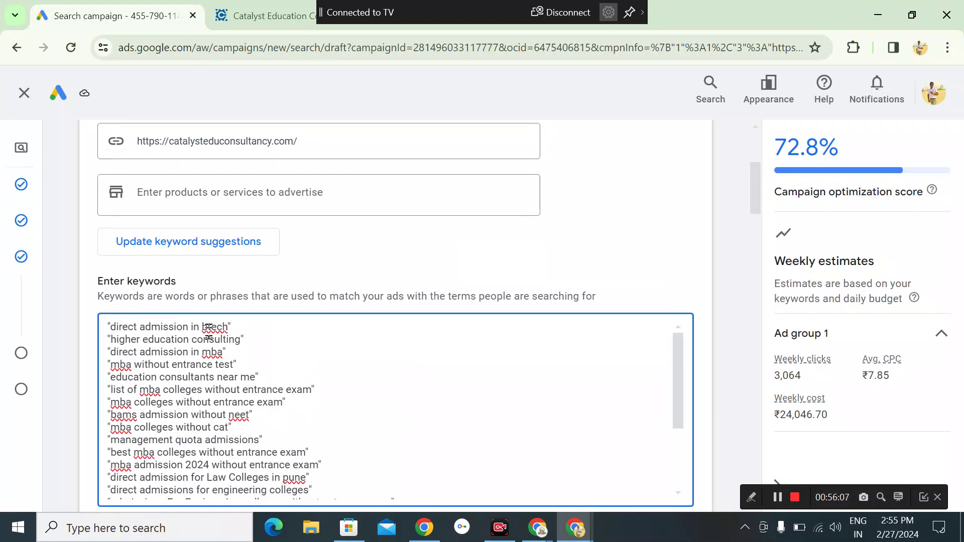
pyautogui.scroll(-10, 258, 366)
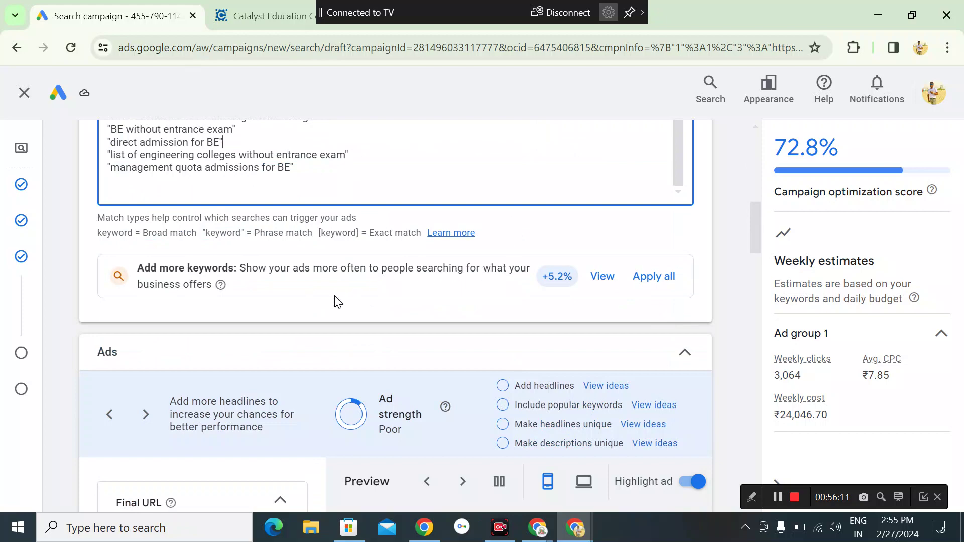
pyautogui.scroll(-3, 350, 318)
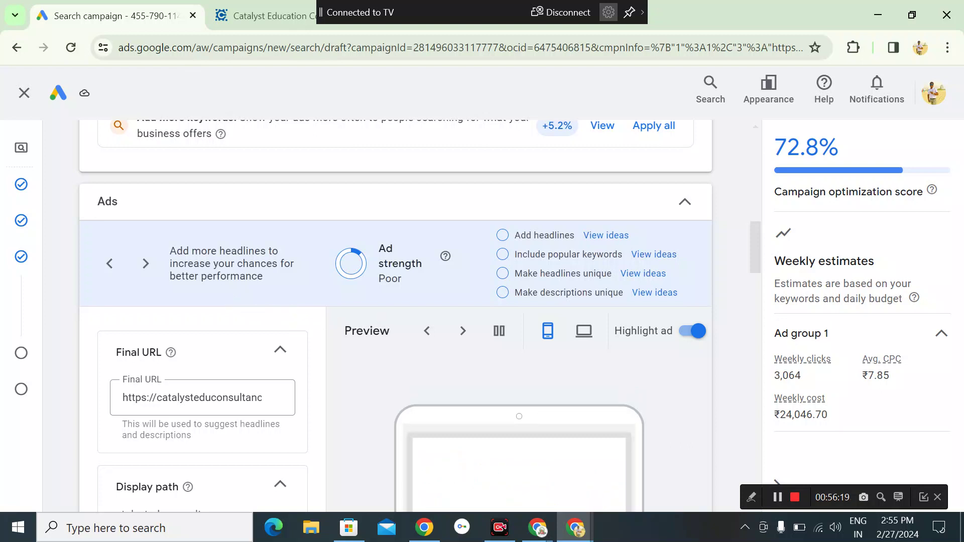
# Enter 'education' as the first display path part
pyautogui.scroll(-1, 333, 380)
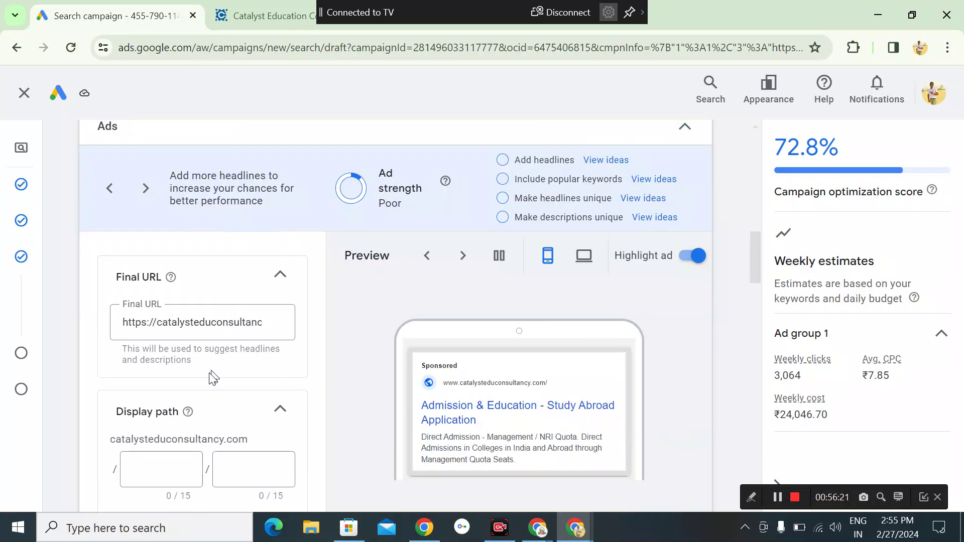
pyautogui.click(188, 466)
pyautogui.scroll(-1, 329, 380)
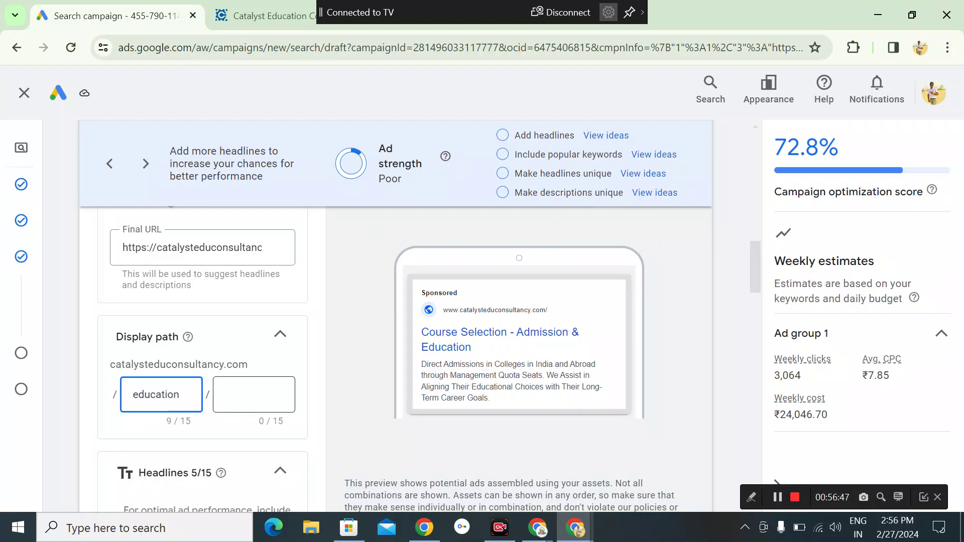
# Enter 'consultant' as the second display path part, correcting the misspelled 'consultanant'
pyautogui.click(251, 394)
pyautogui.write('c')
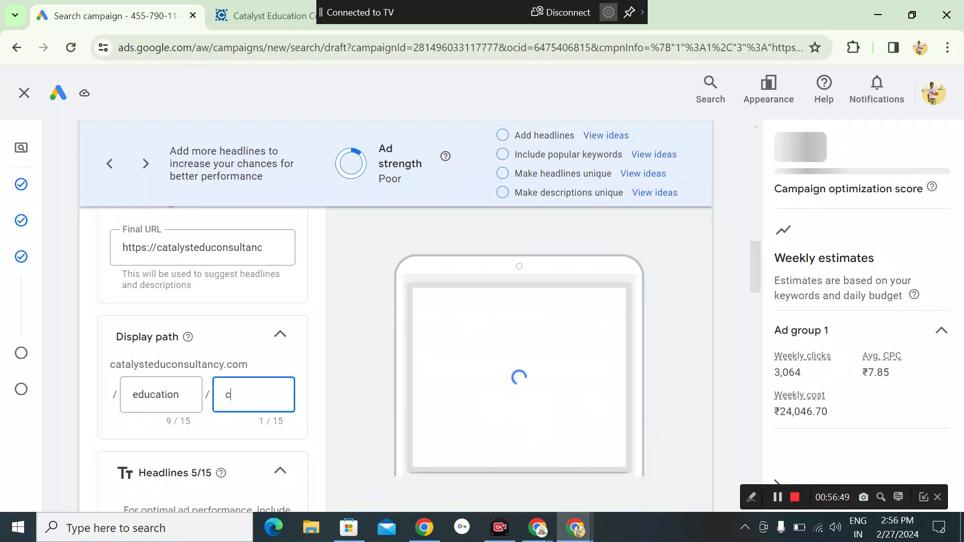
pyautogui.write('onsult')
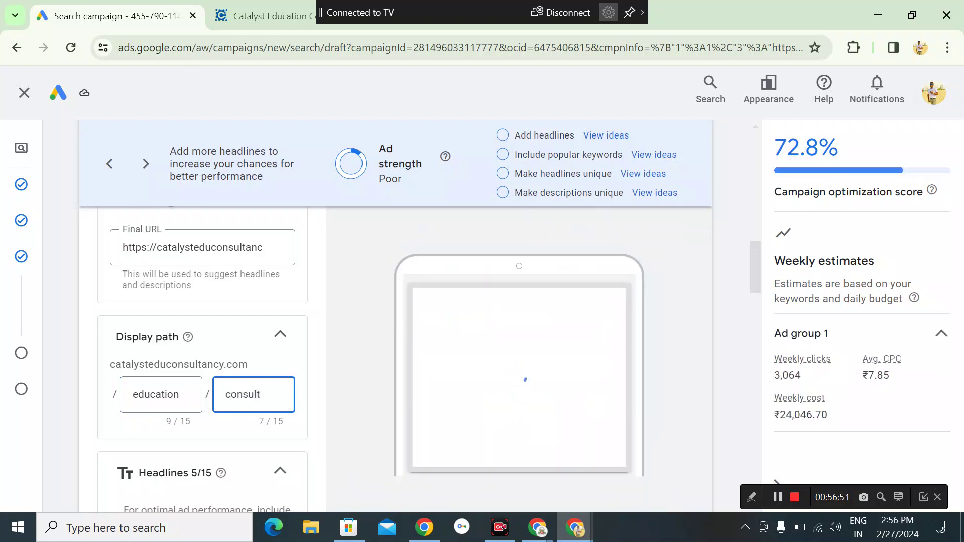
pyautogui.write('an')
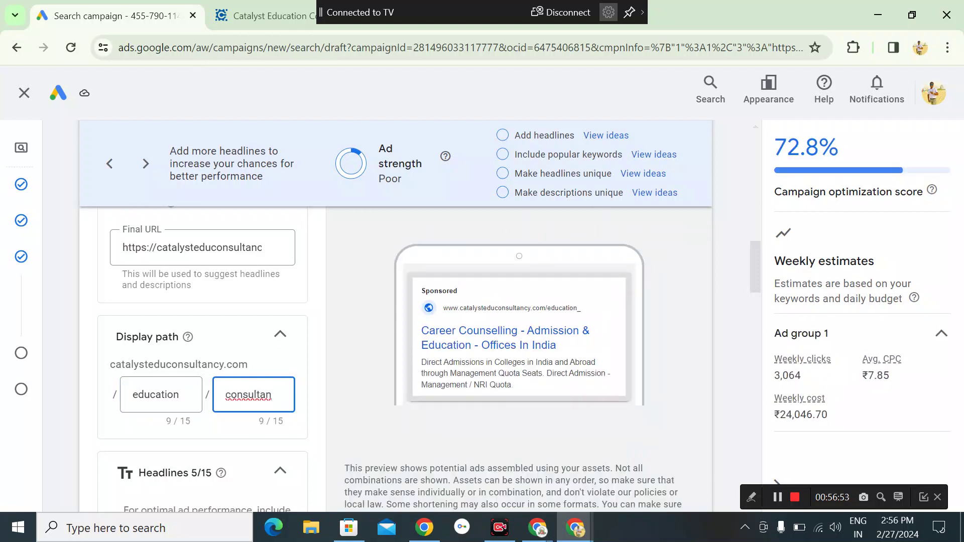
pyautogui.write('ant')
pyautogui.doubleClick(226, 394)
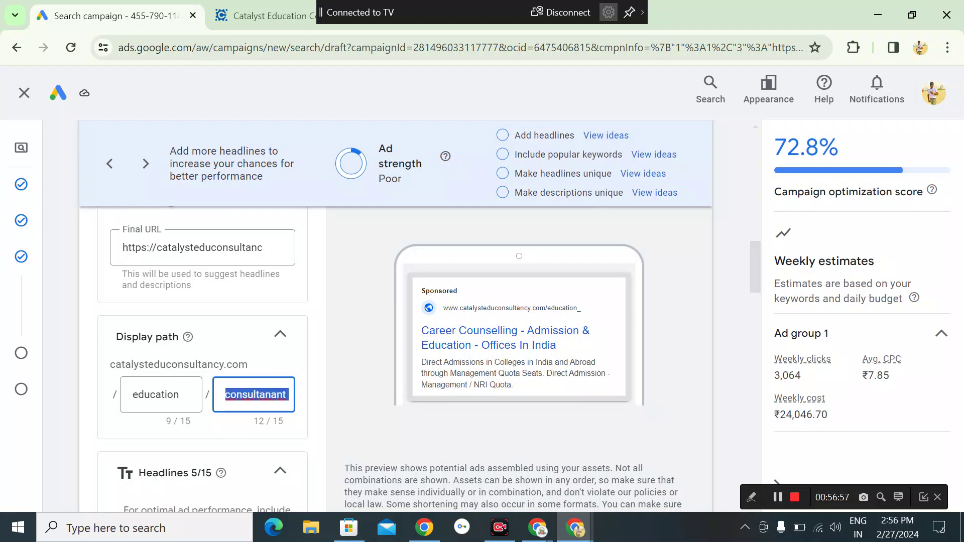
pyautogui.rightClick(233, 395)
pyautogui.press('Escape')
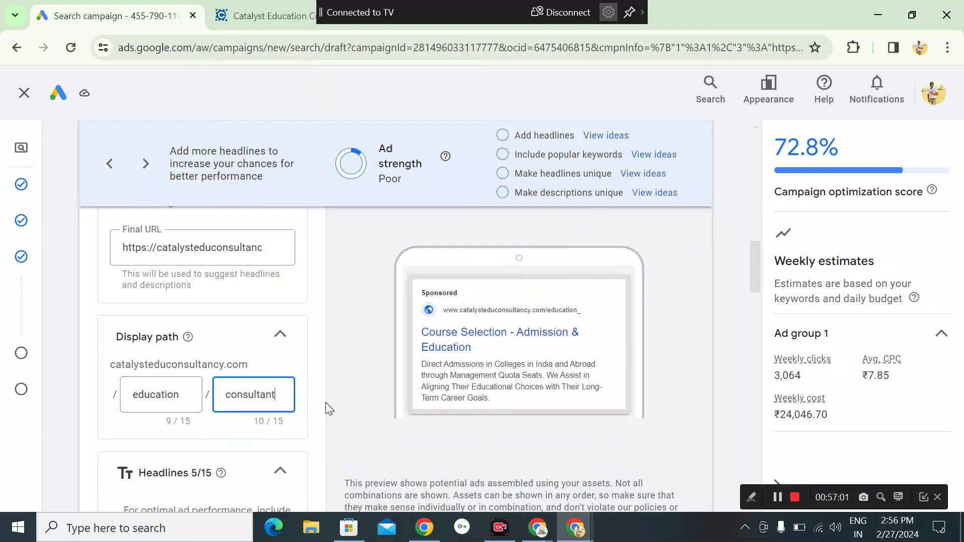
pyautogui.scroll(-3, 327, 358)
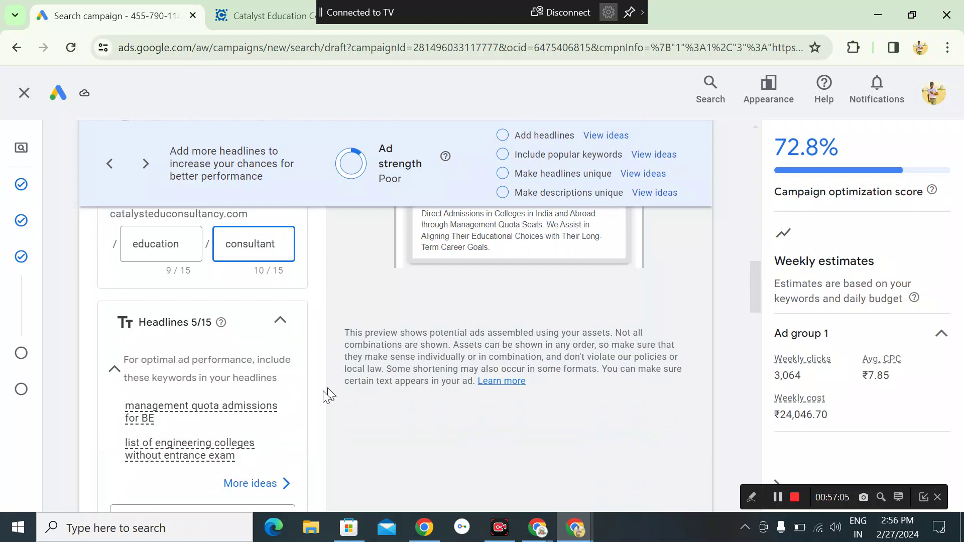
pyautogui.scroll(4, 324, 397)
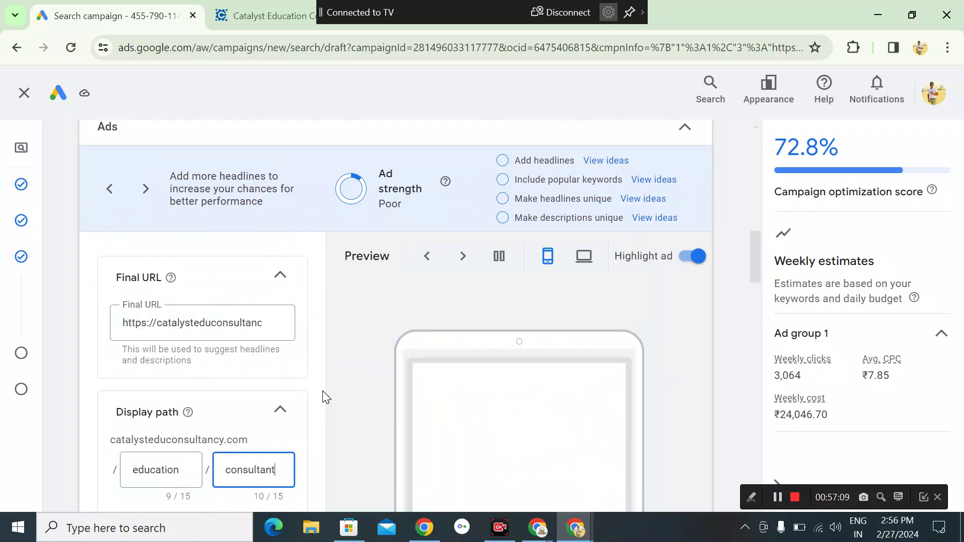
pyautogui.scroll(-1, 333, 371)
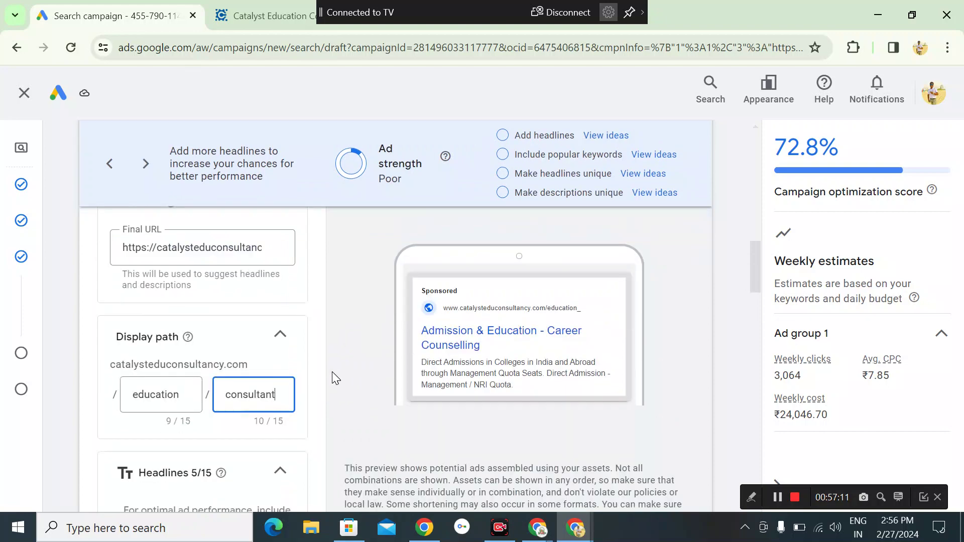
pyautogui.scroll(-2, 332, 372)
pyautogui.scroll(-1, 332, 376)
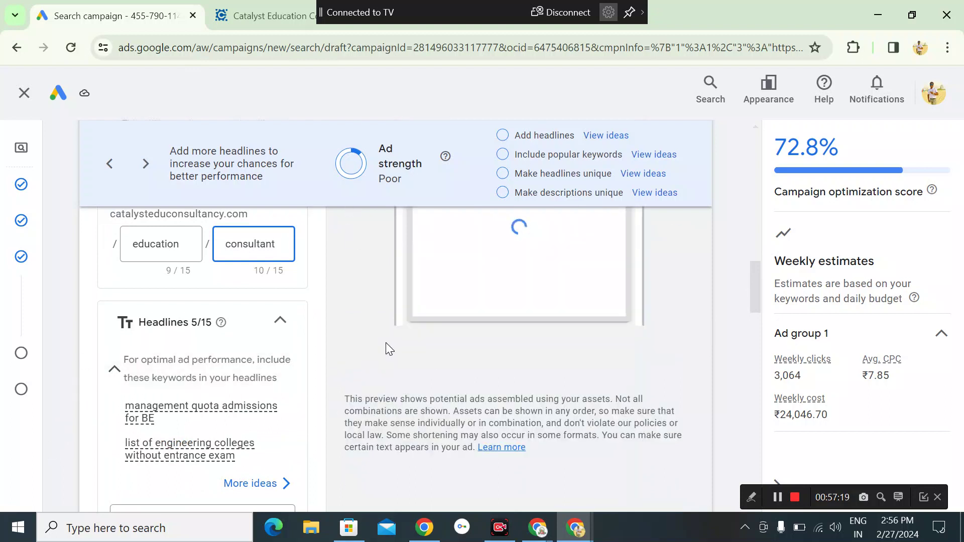
# Replace the Career Counselling headline with the suggested 'Catalyst Education Consultancy' (30/30 characters)
pyautogui.scroll(-3, 331, 318)
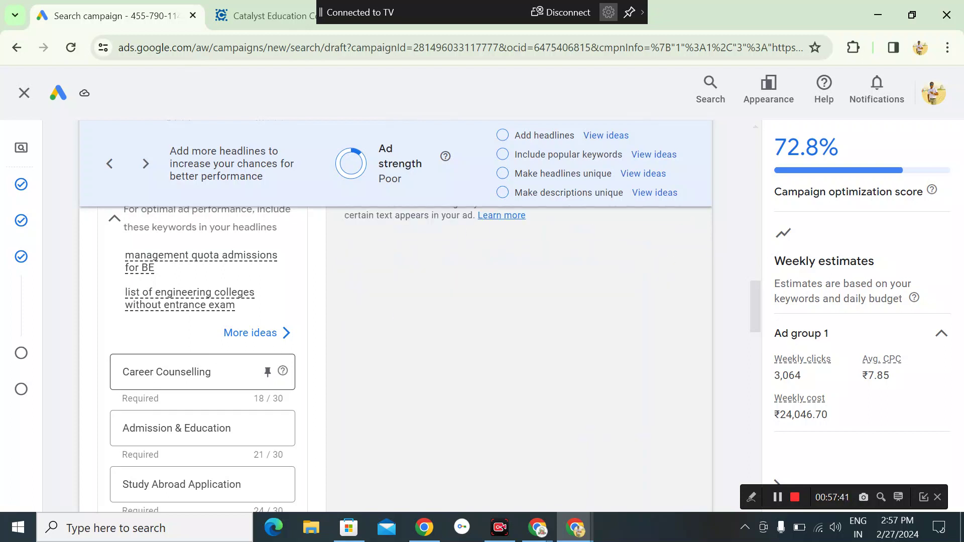
pyautogui.moveTo(212, 372); pyautogui.dragTo(123, 372)
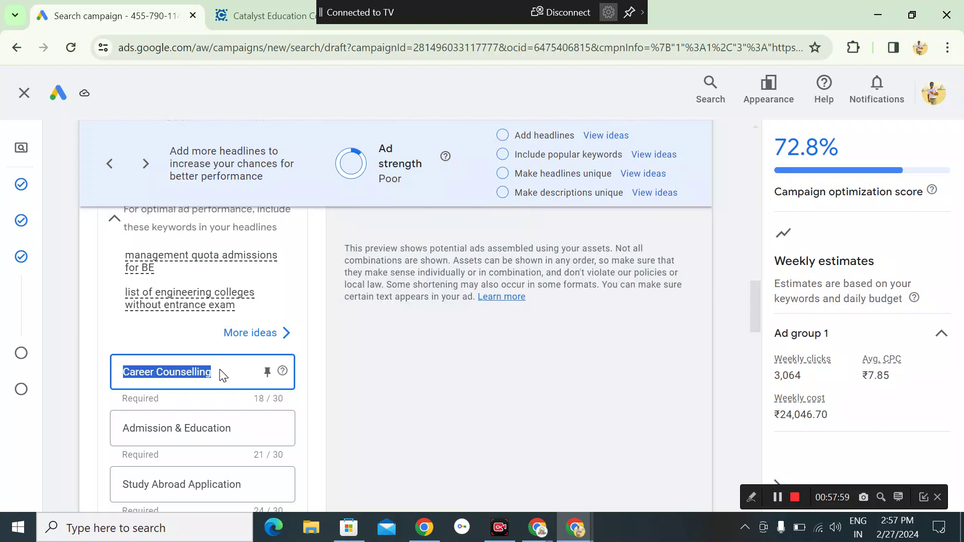
pyautogui.press('BackSpace')
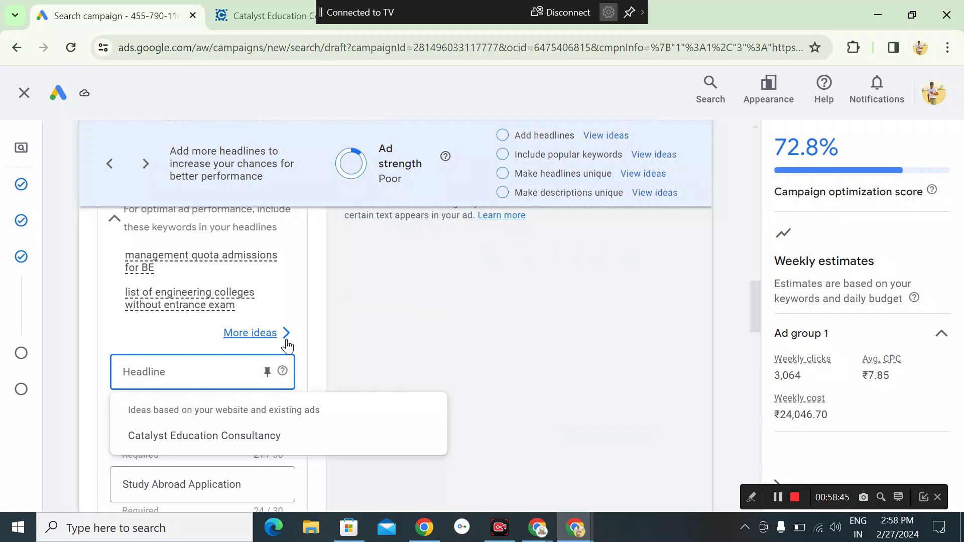
pyautogui.click(196, 435)
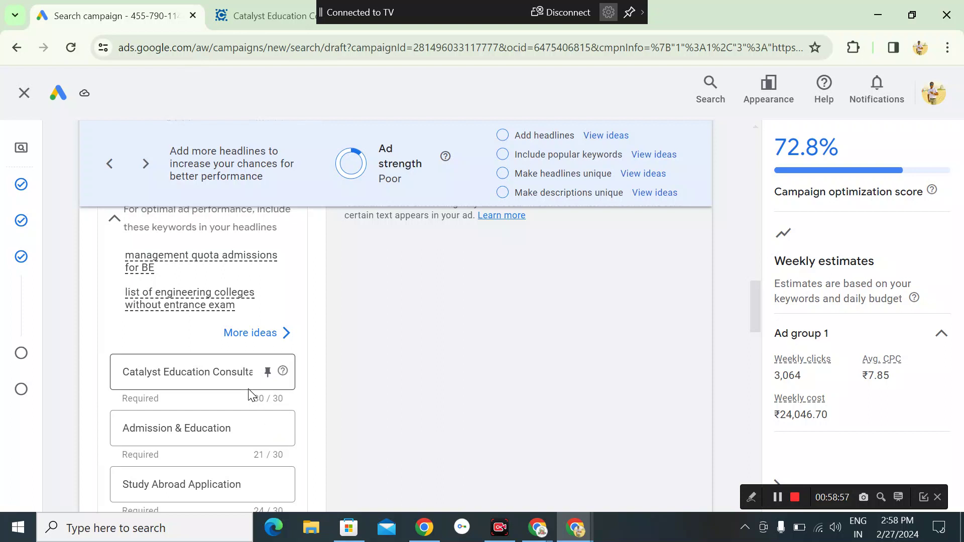
pyautogui.moveTo(168, 272)
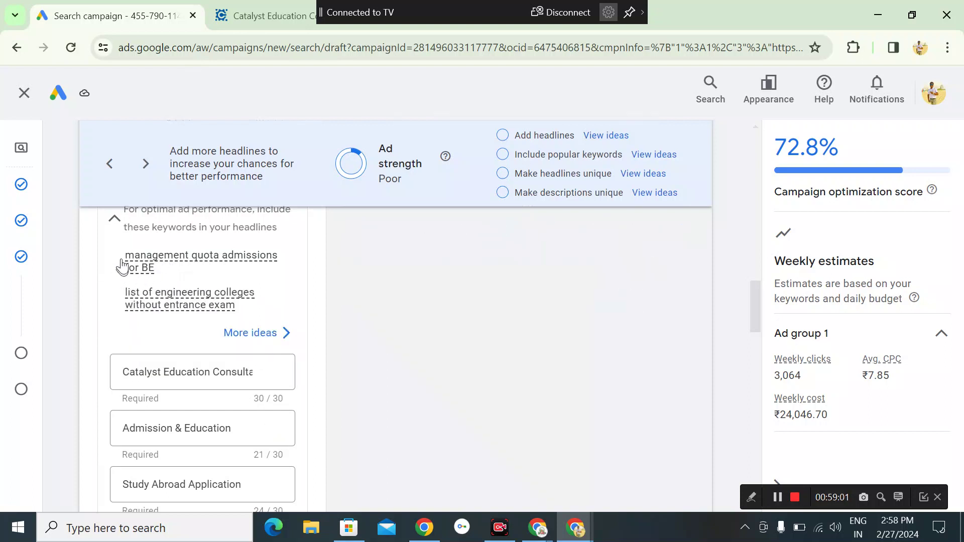
# Replace the Study Abroad Application headline with 'management quota admissions BE', trimming 'for' to fit 30 characters
pyautogui.moveTo(123, 256); pyautogui.dragTo(260, 281)
pyautogui.hotkey('ctrl', 'c')
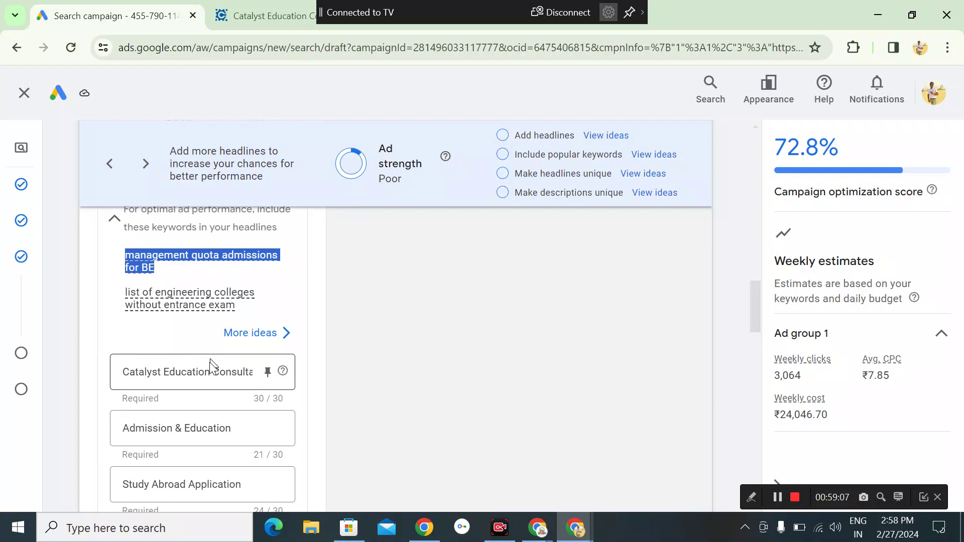
pyautogui.click(174, 485)
pyautogui.tripleClick(174, 485)
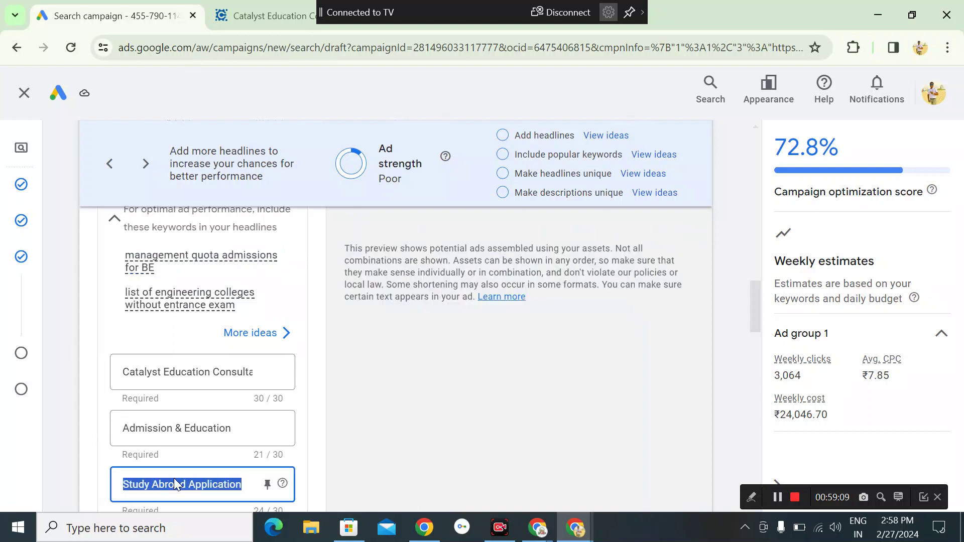
pyautogui.hotkey('ctrl', 'v')
pyautogui.scroll(-3, 294, 481)
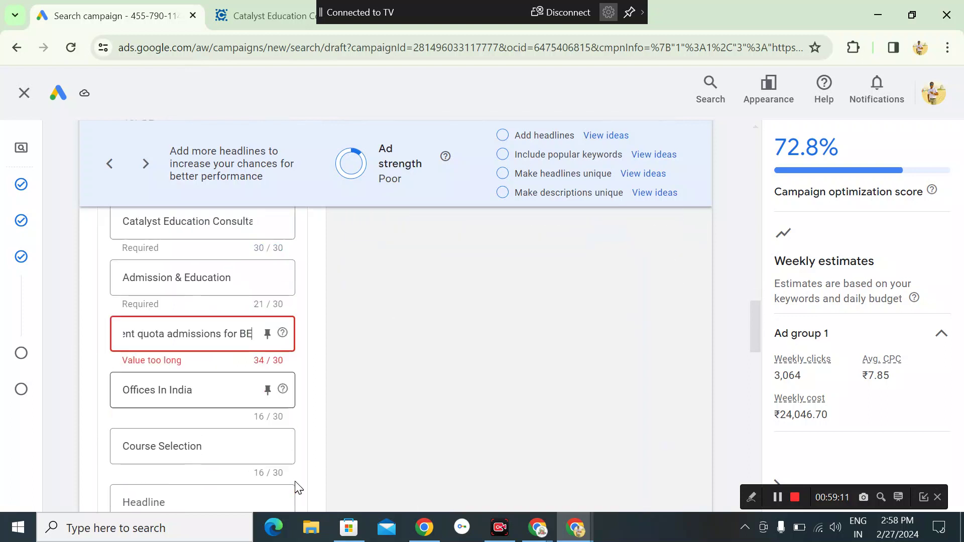
pyautogui.click(237, 333)
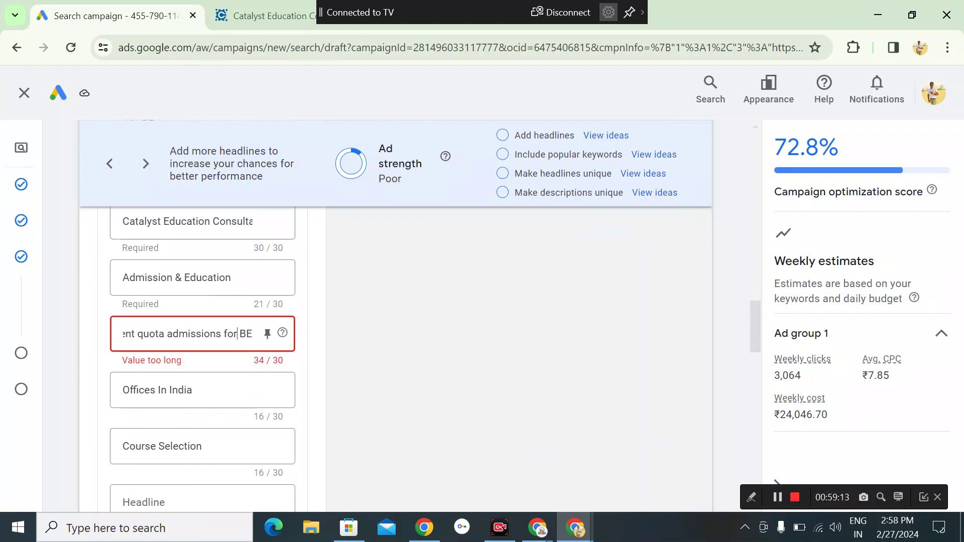
pyautogui.press('BackSpace')
pyautogui.press('BackSpace')
pyautogui.press('BackSpace')
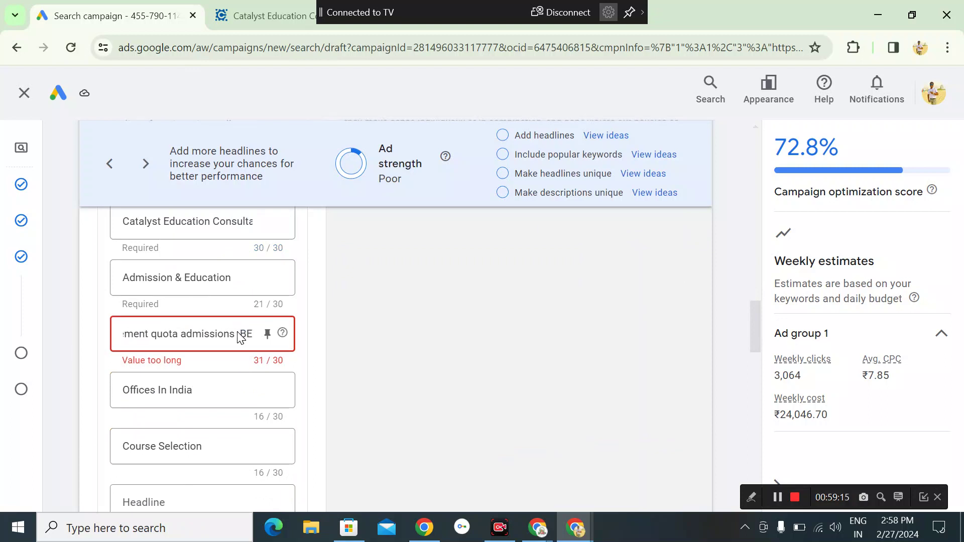
pyautogui.press('BackSpace')
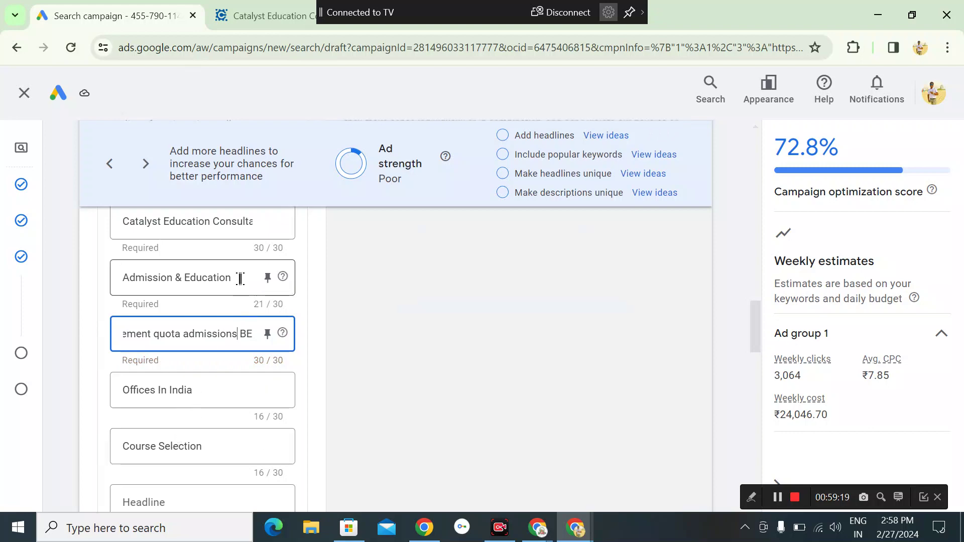
# Replace the Admission & Education headline with 'BE without entrance exam' from the engineering colleges keyword idea
pyautogui.scroll(4, 244, 271)
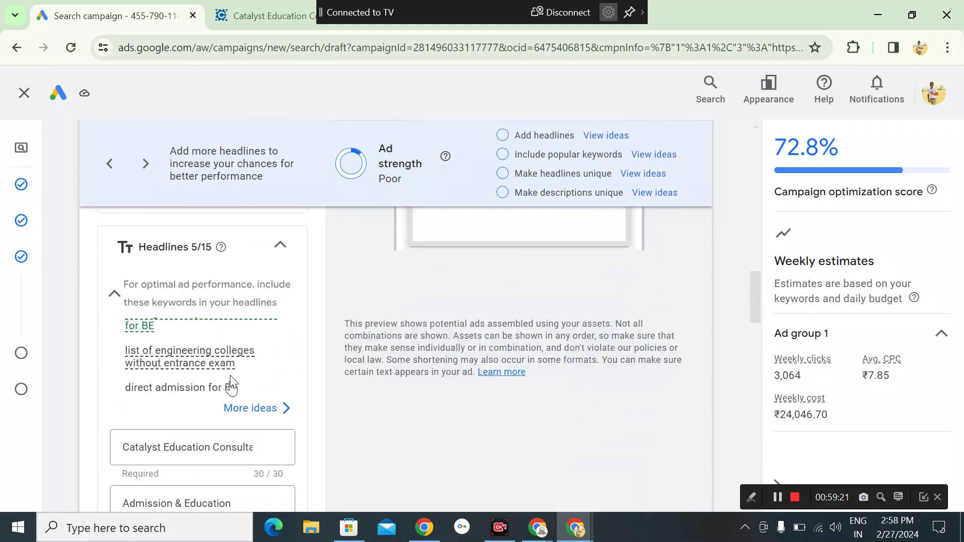
pyautogui.moveTo(240, 363)
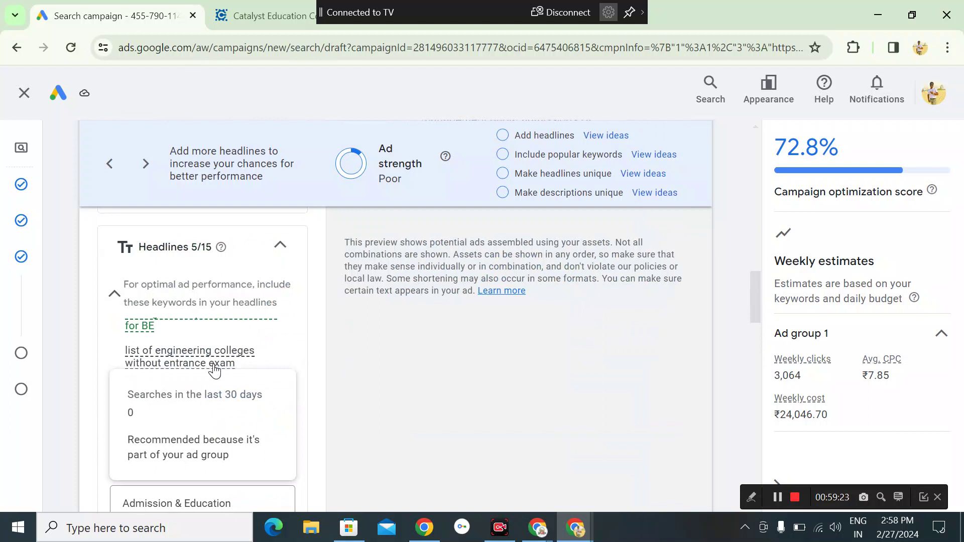
pyautogui.moveTo(255, 362); pyautogui.dragTo(112, 354)
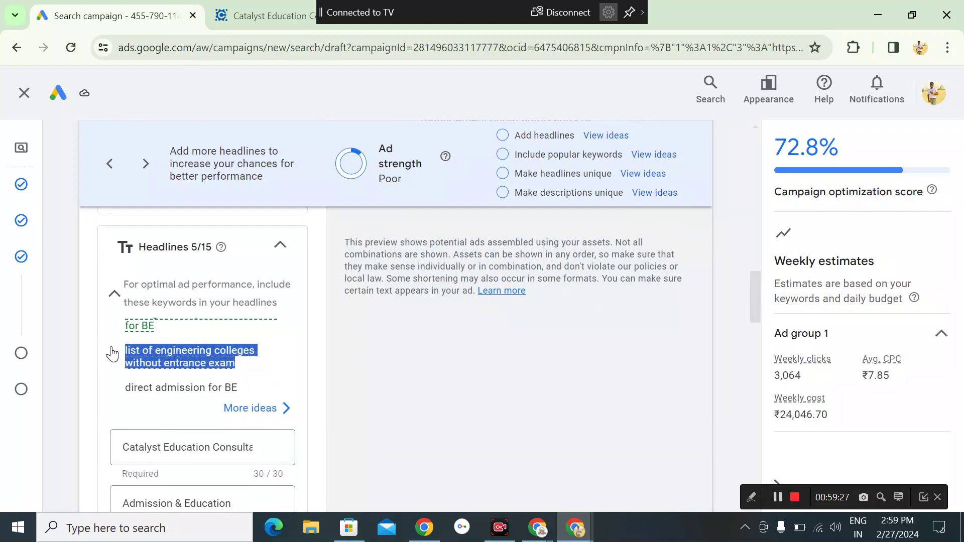
pyautogui.scroll(-3, 299, 372)
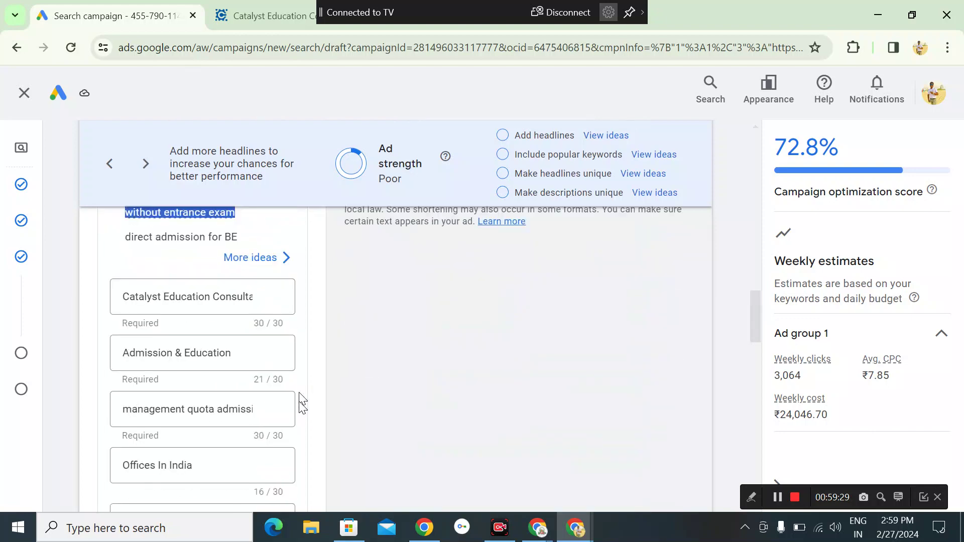
pyautogui.click(187, 364)
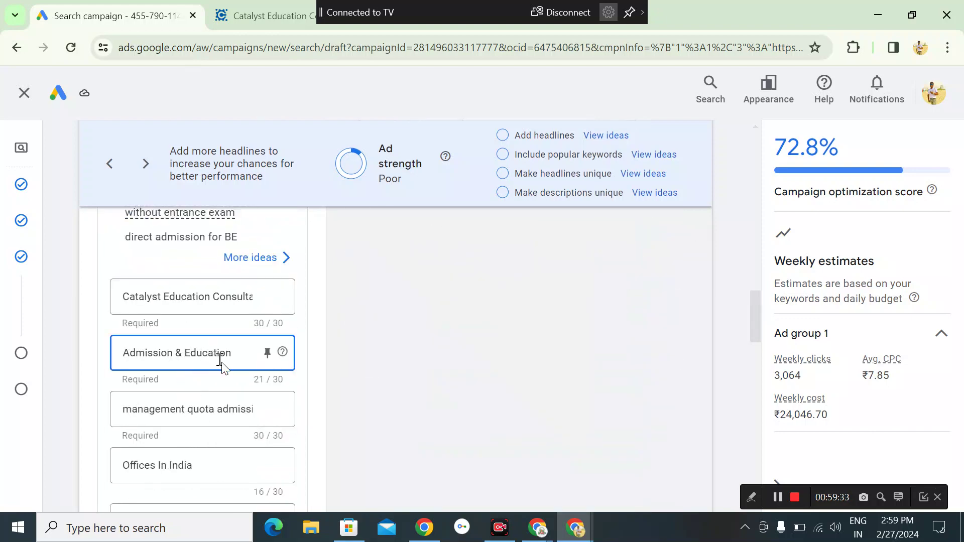
pyautogui.doubleClick(208, 353)
pyautogui.hotkey('ctrl', 'a')
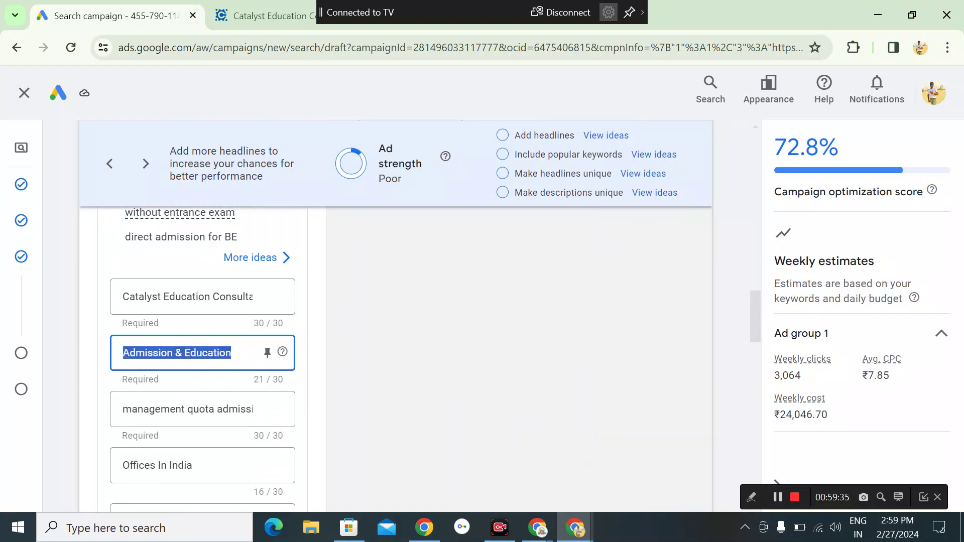
pyautogui.hotkey('ctrl', 'v')
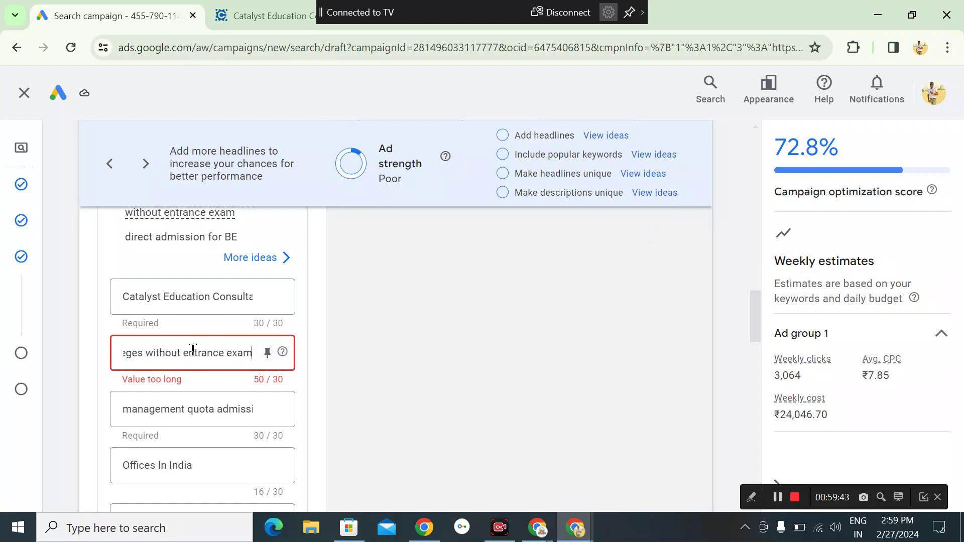
pyautogui.moveTo(144, 353); pyautogui.dragTo(118, 358)
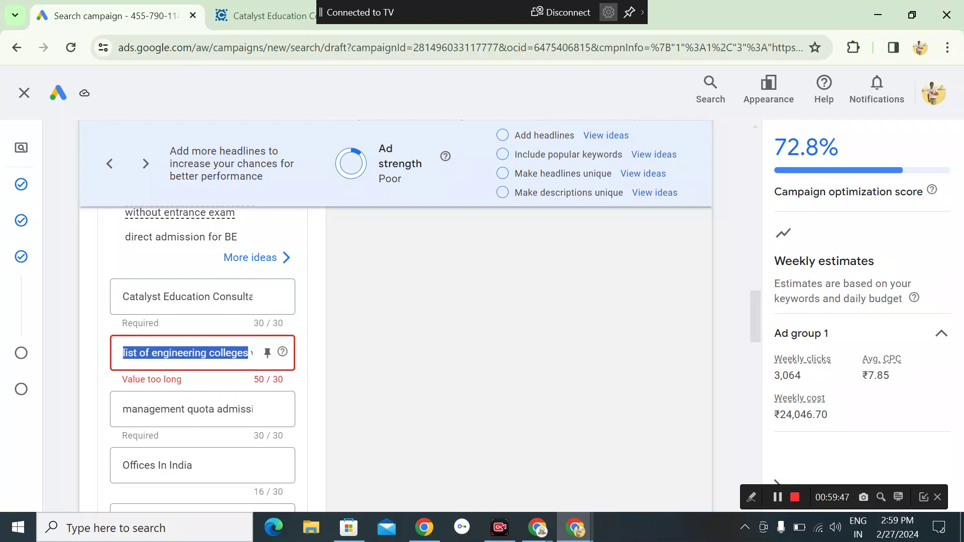
pyautogui.click(226, 353)
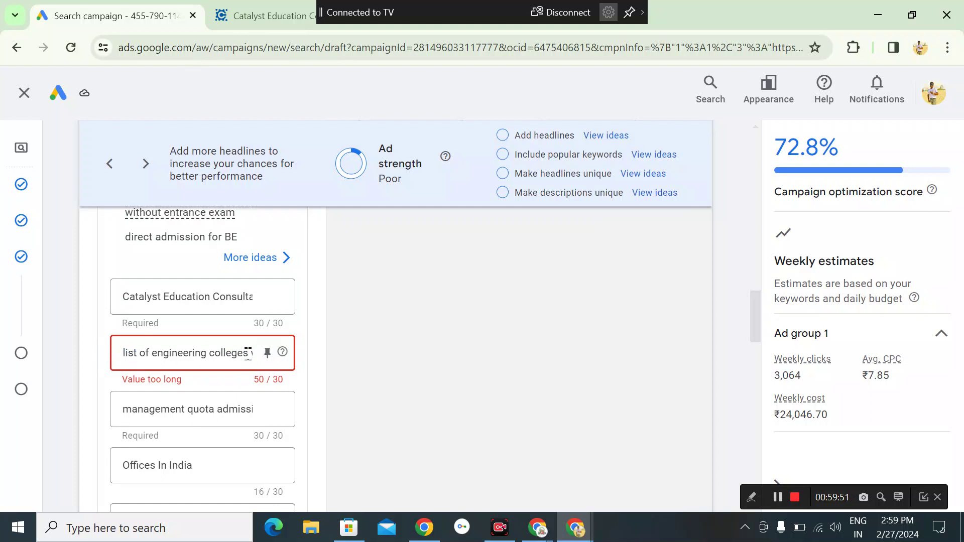
pyautogui.moveTo(247, 353); pyautogui.dragTo(94, 355)
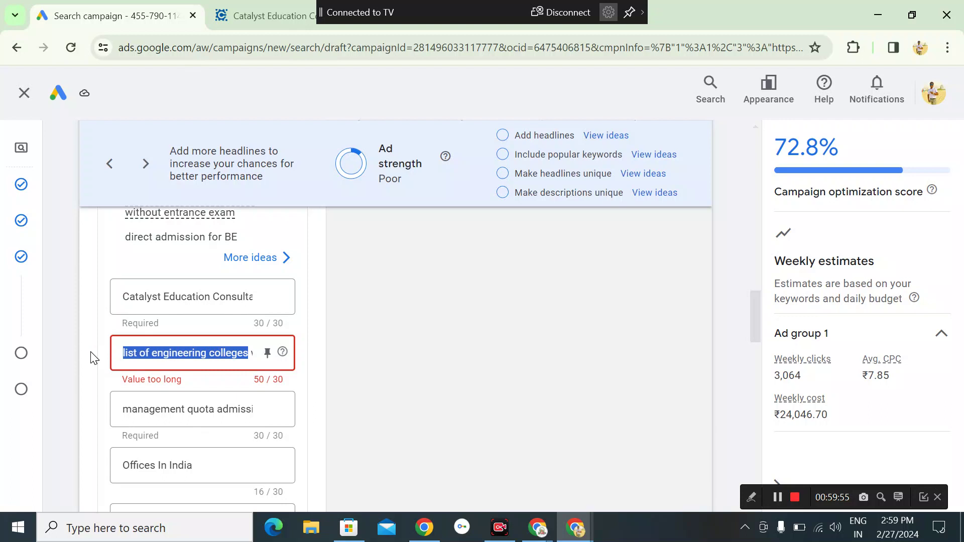
pyautogui.press('BackSpace')
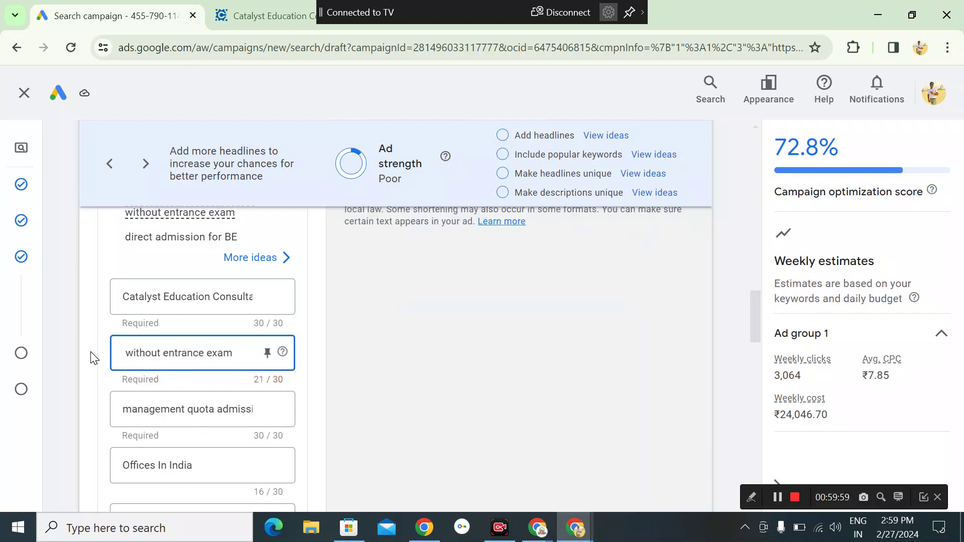
pyautogui.write('BE')
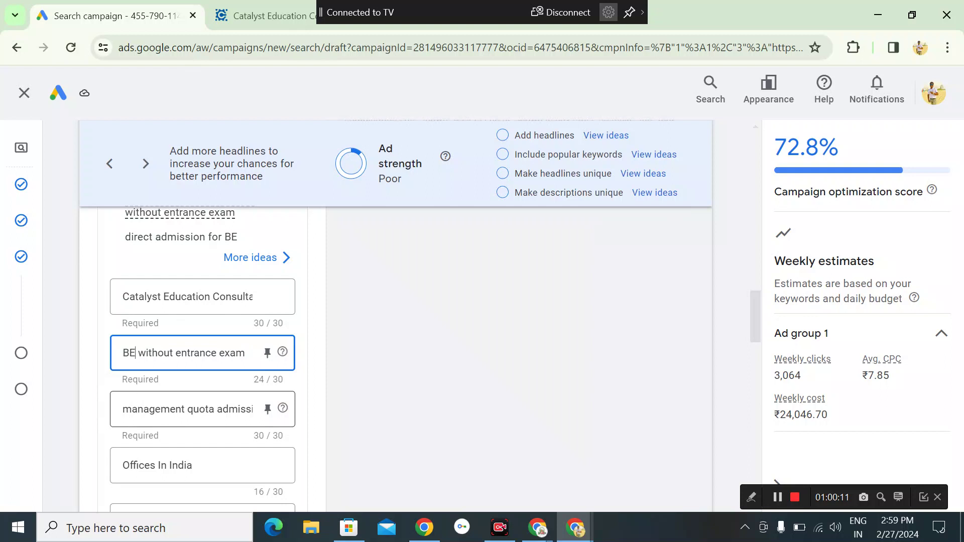
# Review the 'management quota admissions BE' headline, then select the Offices In India headline for editing
pyautogui.moveTo(122, 407); pyautogui.dragTo(299, 415)
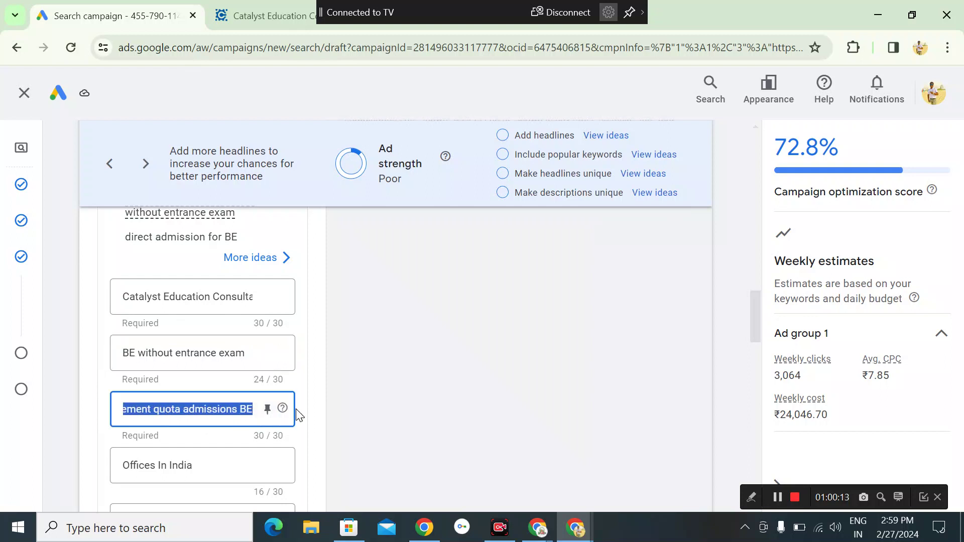
pyautogui.click(419, 381)
pyautogui.scroll(-1, 382, 422)
pyautogui.click(163, 445)
pyautogui.click(190, 390)
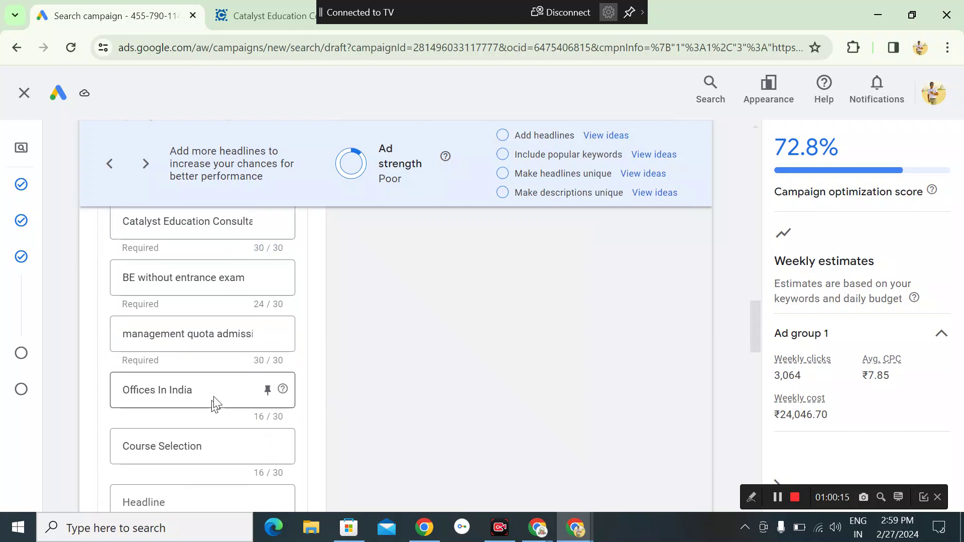
# Clear the Offices In India headline text
pyautogui.hotkey('ctrl', 'a')
pyautogui.press('BackSpace')
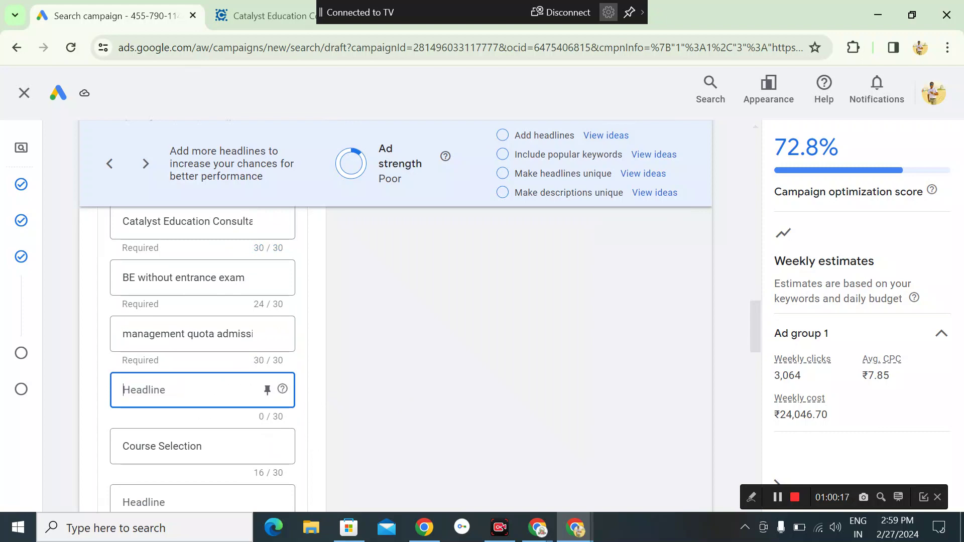
pyautogui.scroll(5, 372, 392)
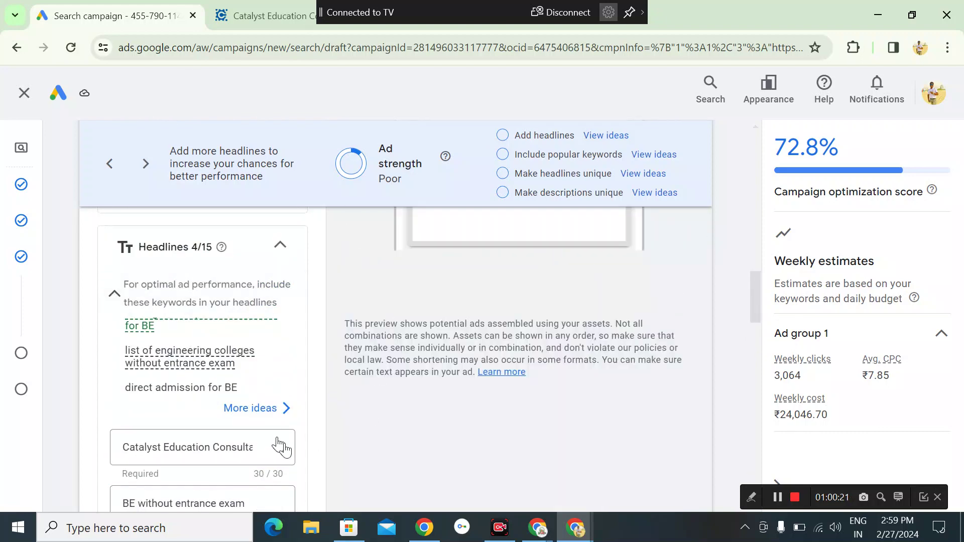
pyautogui.scroll(-1, 280, 445)
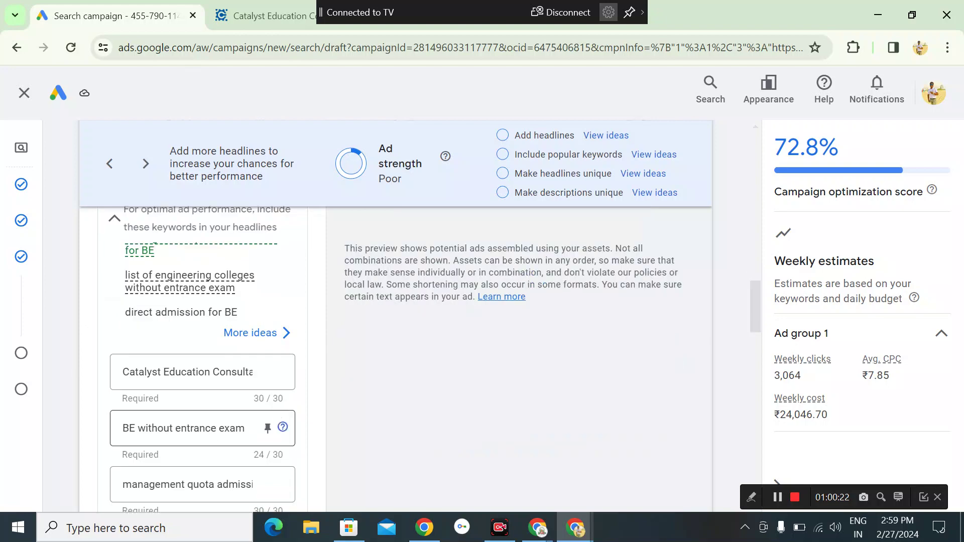
# Copy 'direct Admissions engineering' from the suggested headlines and paste it into the empty headline
pyautogui.click(269, 334)
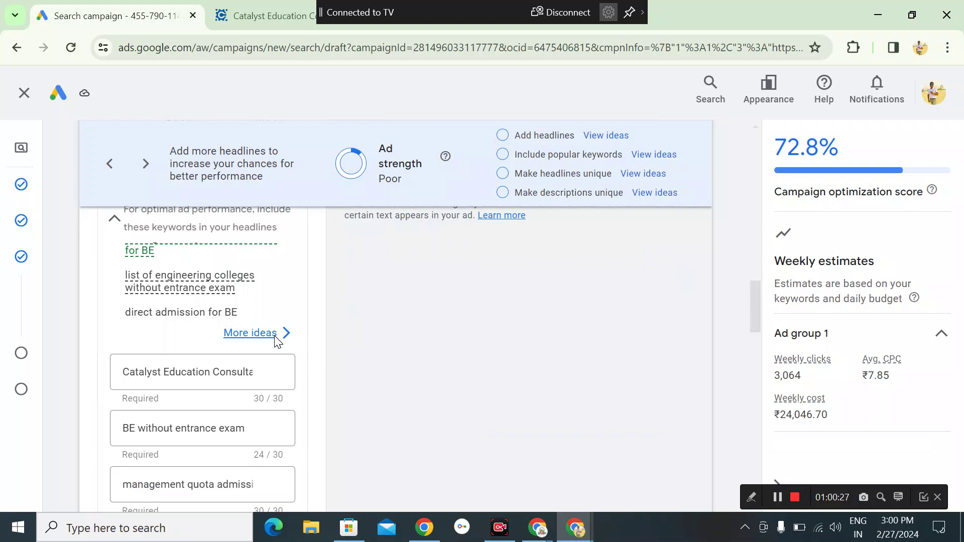
pyautogui.click(276, 336)
pyautogui.moveTo(465, 312)
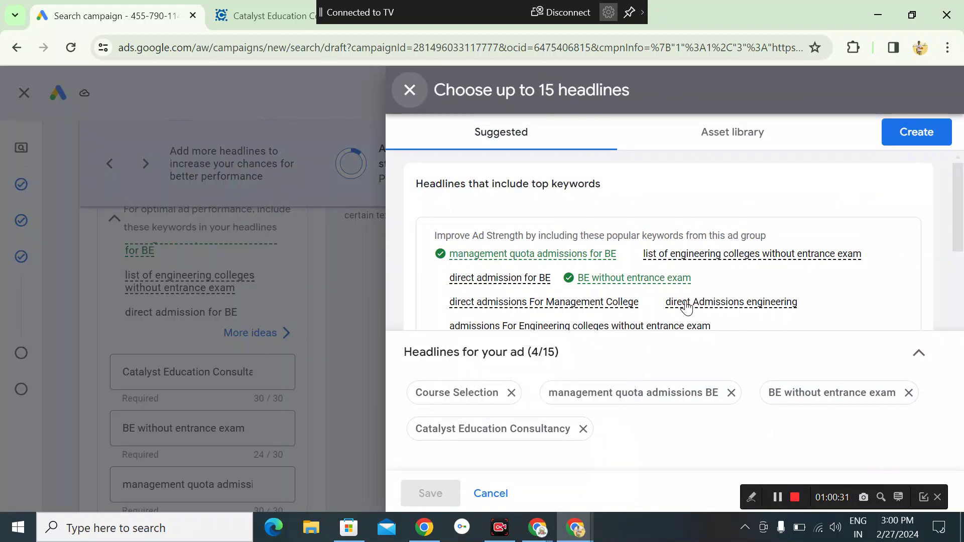
pyautogui.moveTo(673, 306)
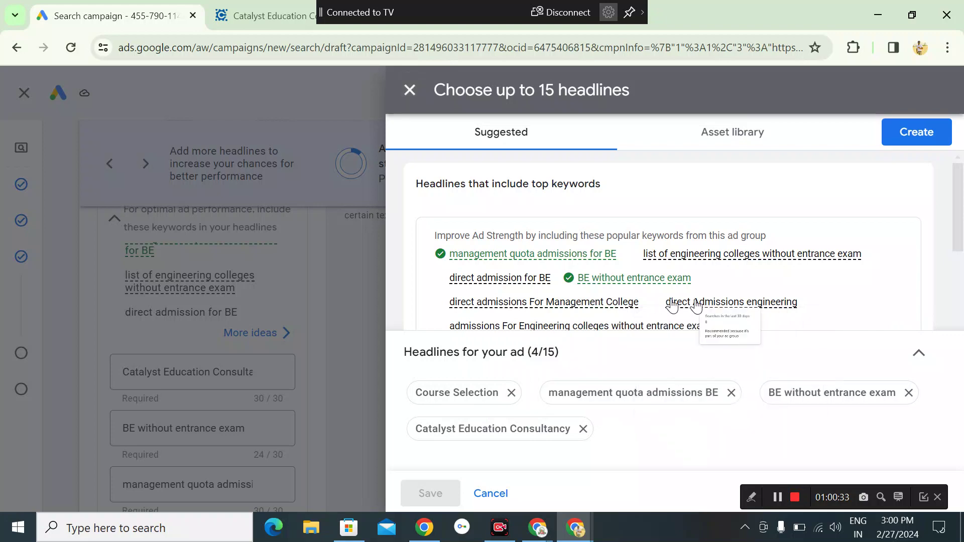
pyautogui.moveTo(672, 305); pyautogui.dragTo(814, 305)
pyautogui.hotkey('ctrl', 'c')
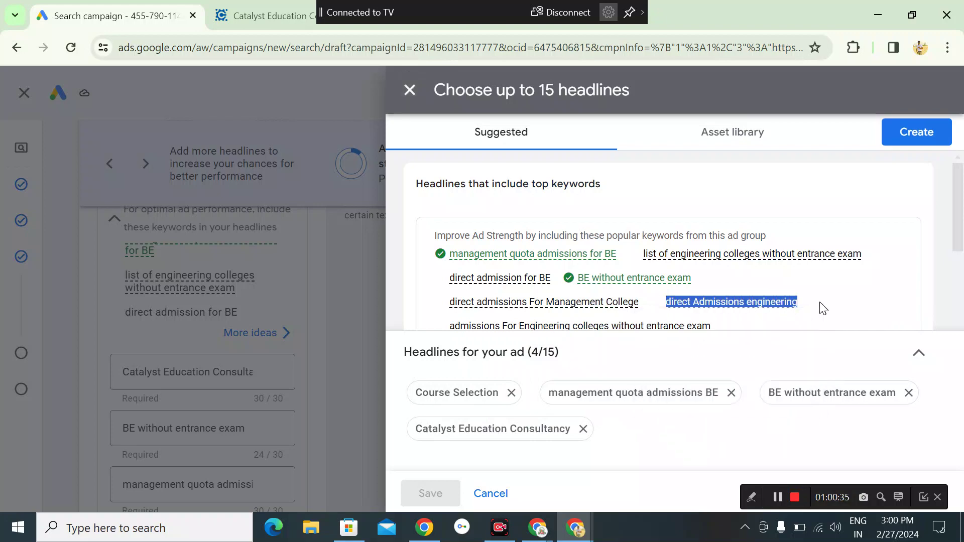
pyautogui.click(269, 334)
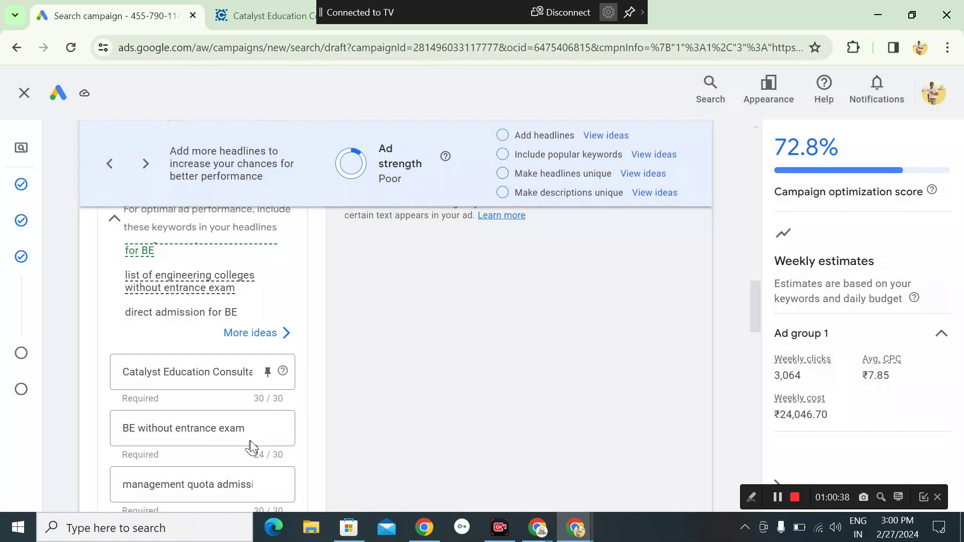
pyautogui.scroll(-3, 249, 427)
pyautogui.click(190, 390)
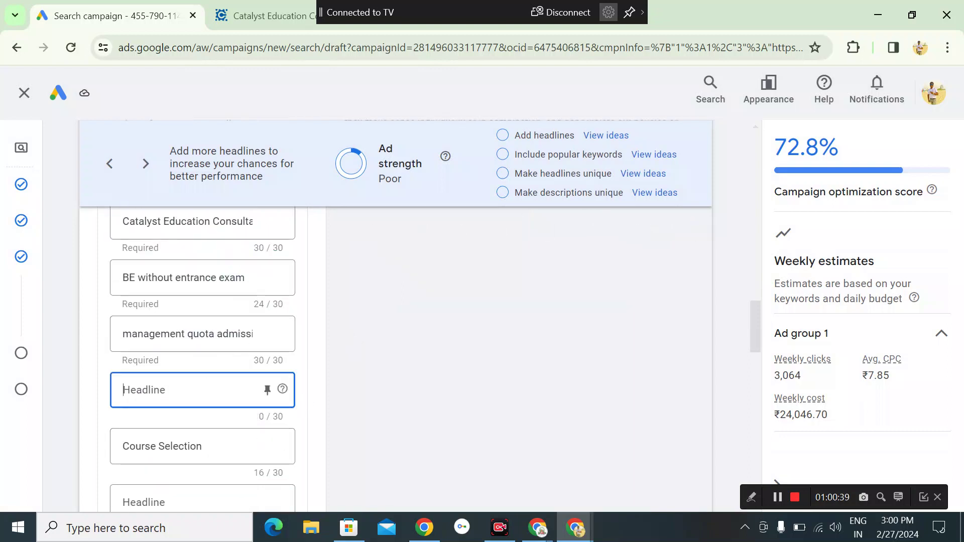
pyautogui.hotkey('ctrl', 'v')
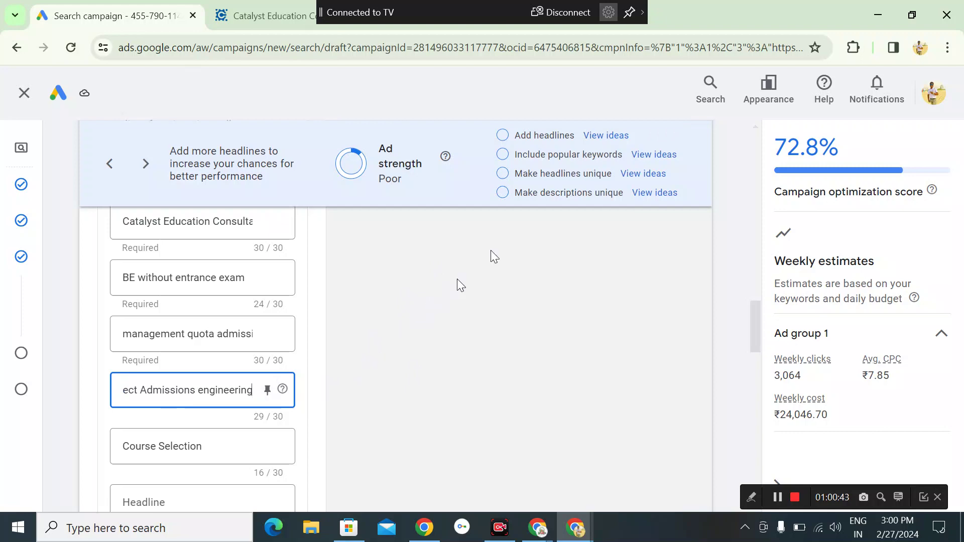
pyautogui.click(617, 137)
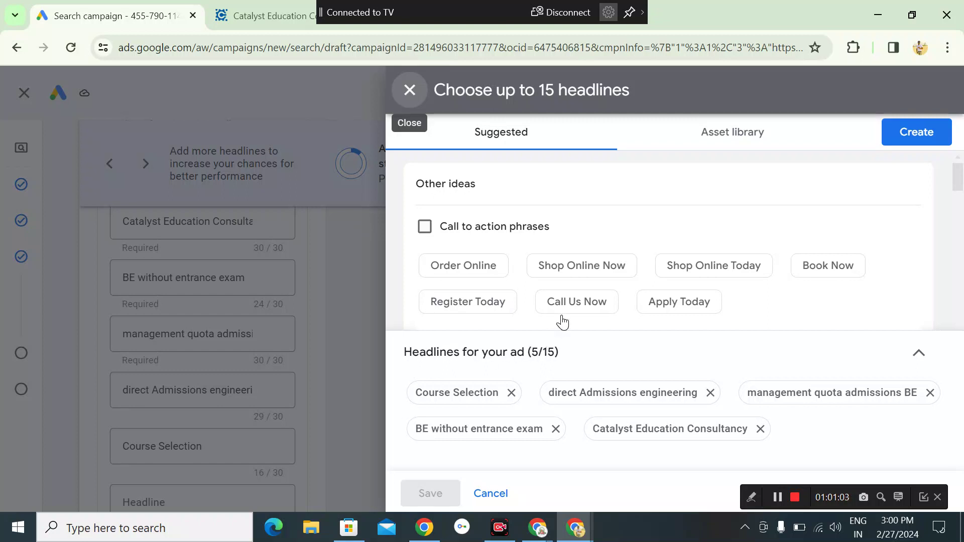
pyautogui.click(365, 333)
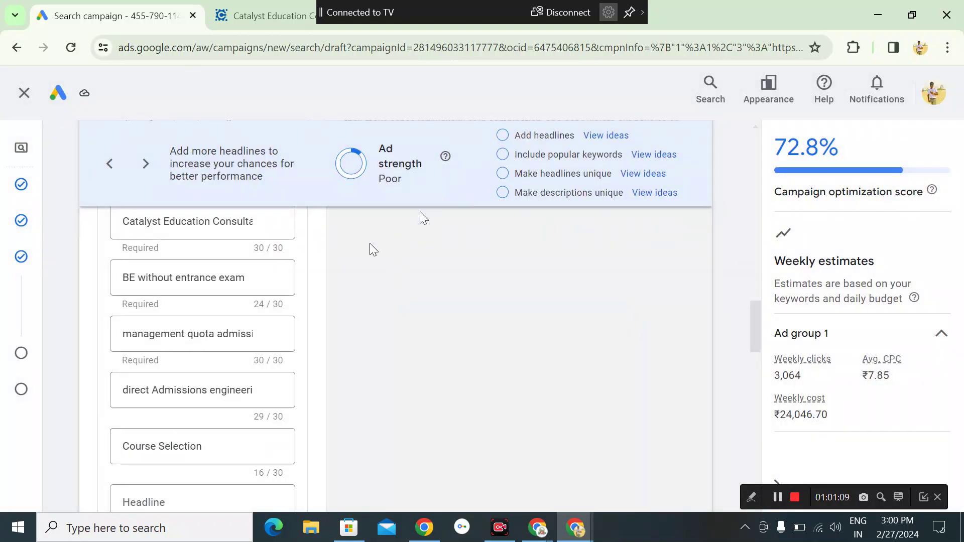
pyautogui.click(169, 446)
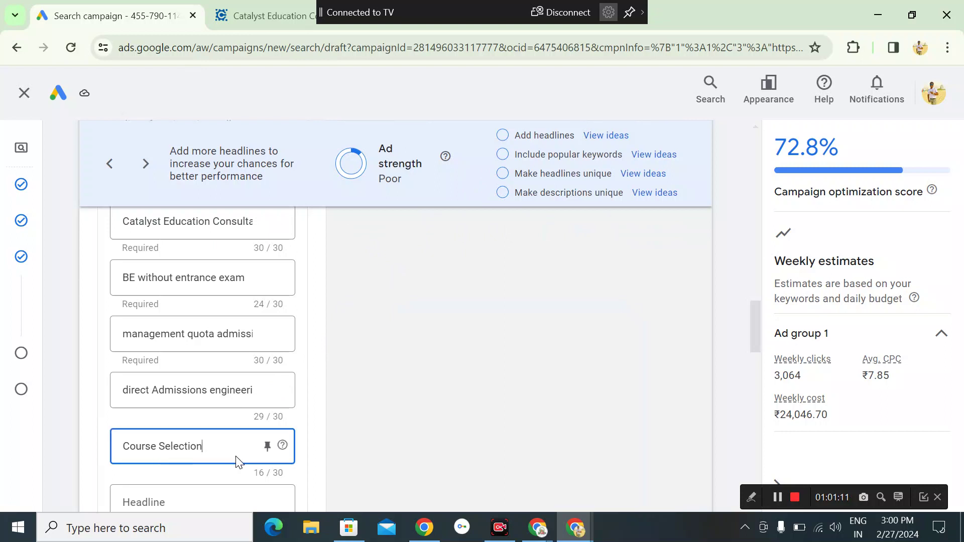
pyautogui.hotkey('ctrl', 'shift', 'Left')
pyautogui.hotkey('ctrl', 'shift', 'Left')
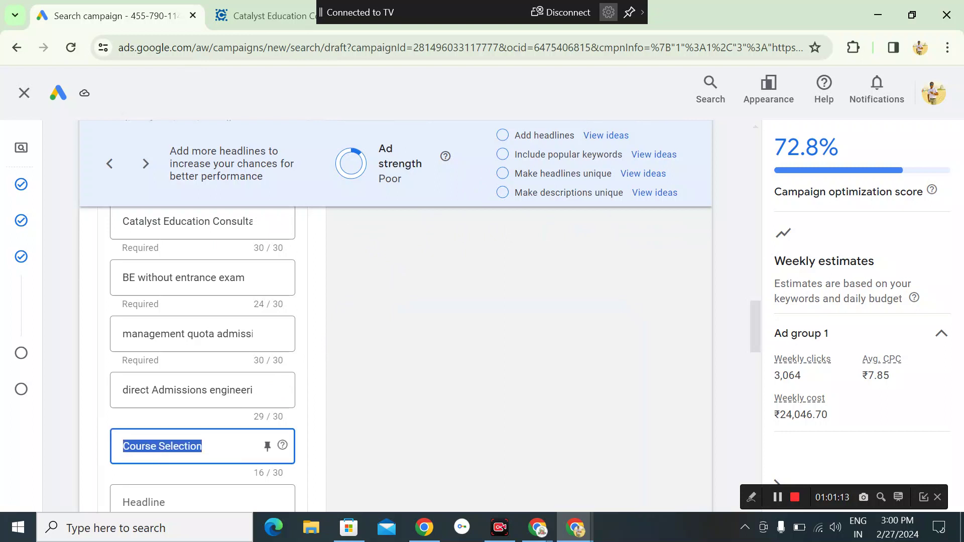
pyautogui.press('BackSpace')
pyautogui.write('Best Di')
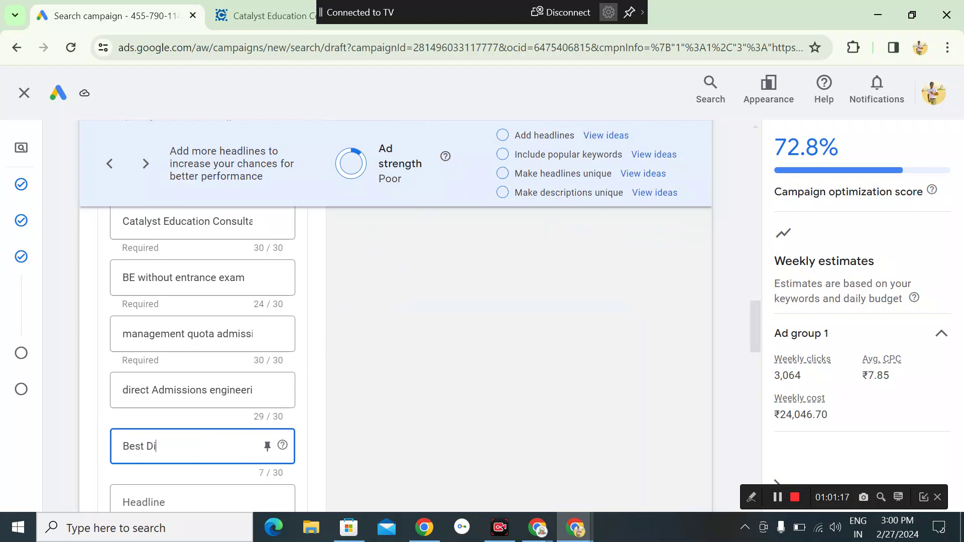
pyautogui.write('rect admission co')
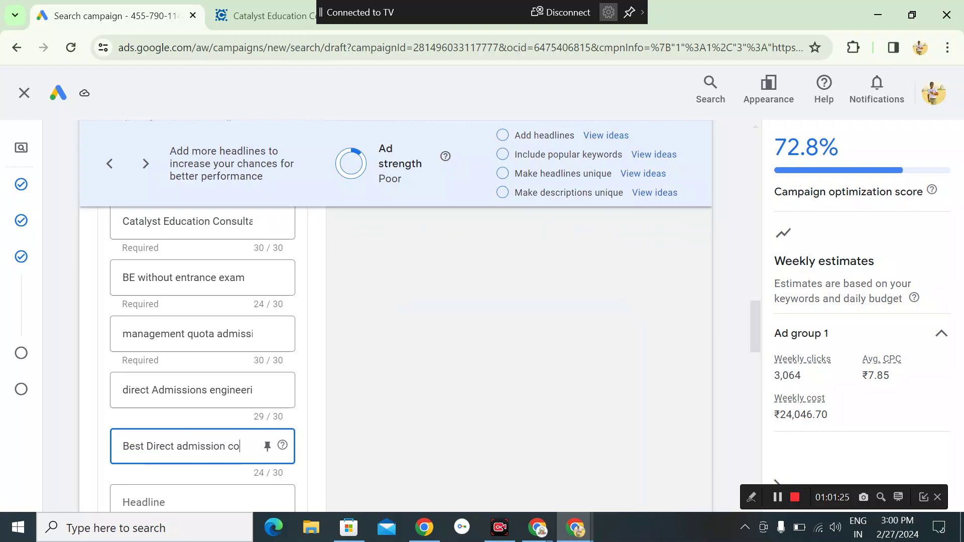
pyautogui.write('nsuly')
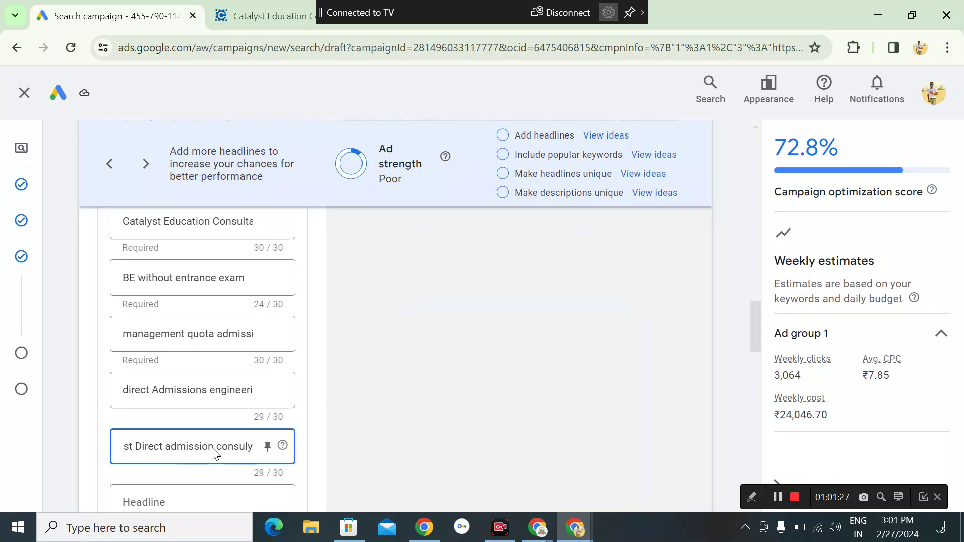
pyautogui.press('BackSpace')
pyautogui.write('ltant')
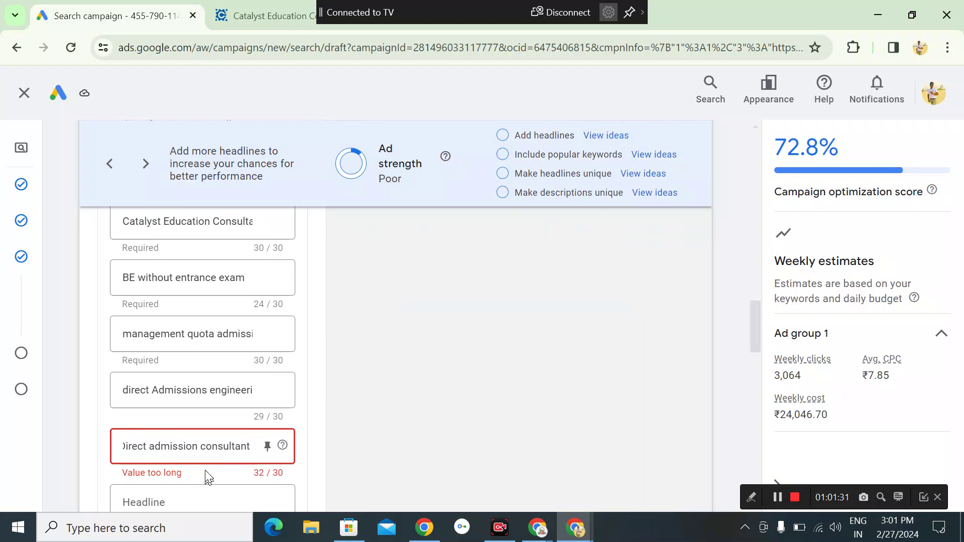
pyautogui.moveTo(238, 448); pyautogui.dragTo(123, 447)
pyautogui.click(151, 448)
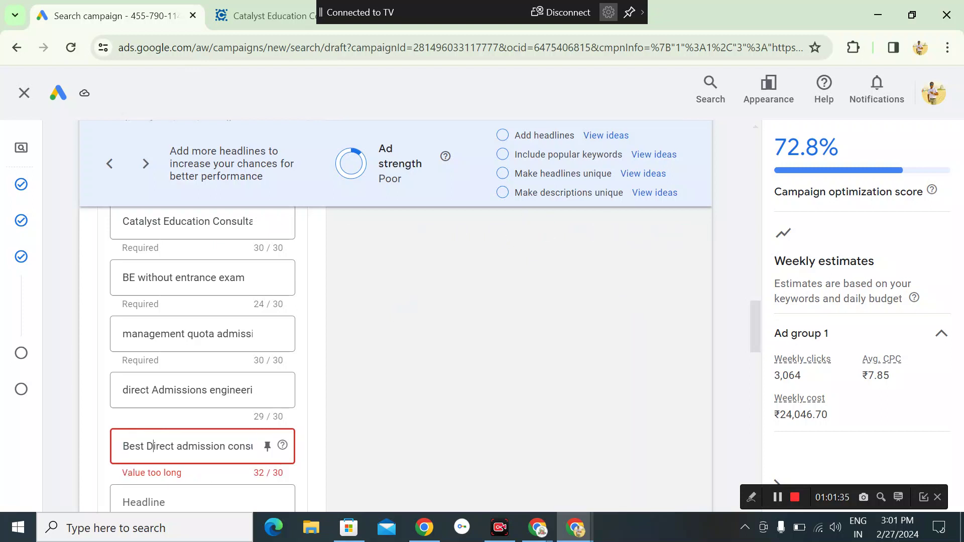
pyautogui.moveTo(149, 448); pyautogui.dragTo(118, 449)
pyautogui.press('BackSpace')
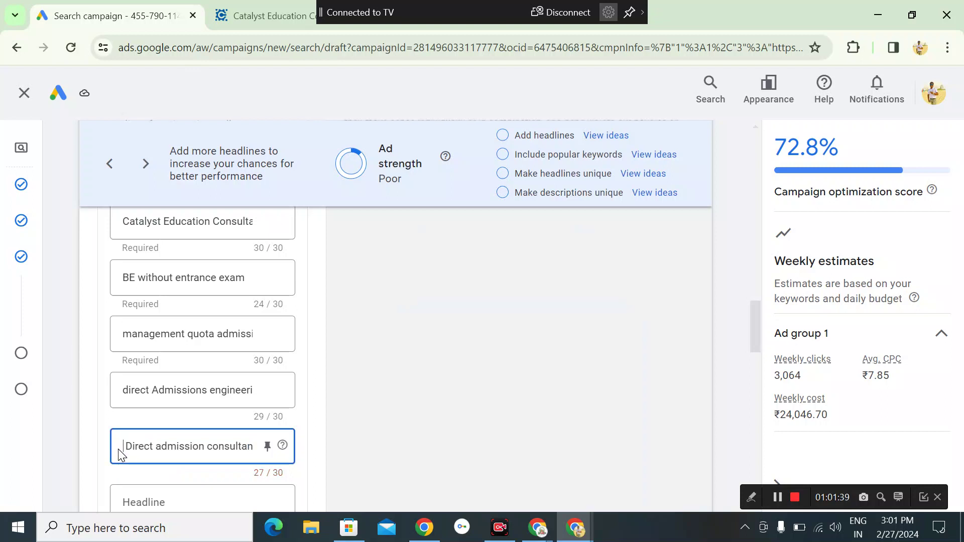
pyautogui.scroll(-1, 173, 479)
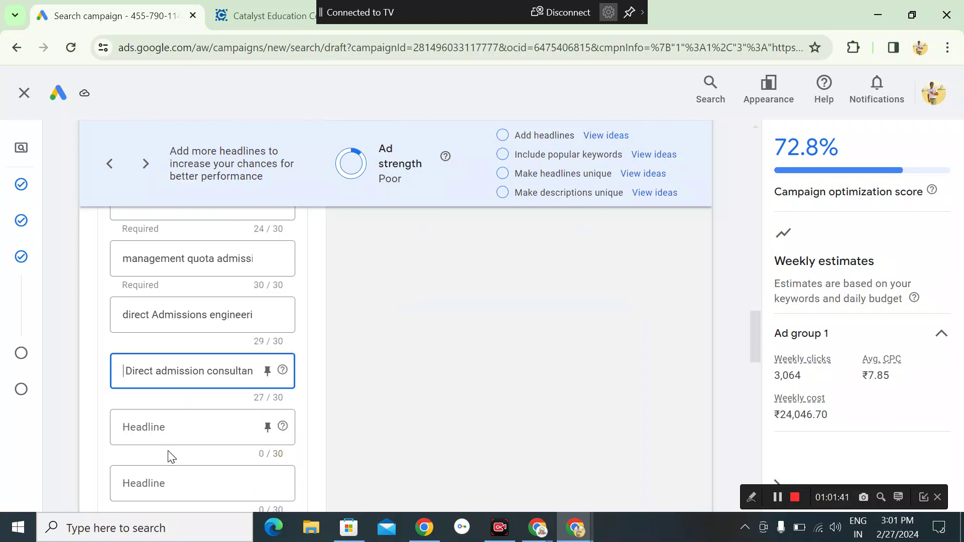
pyautogui.click(171, 431)
pyautogui.write('ect a')
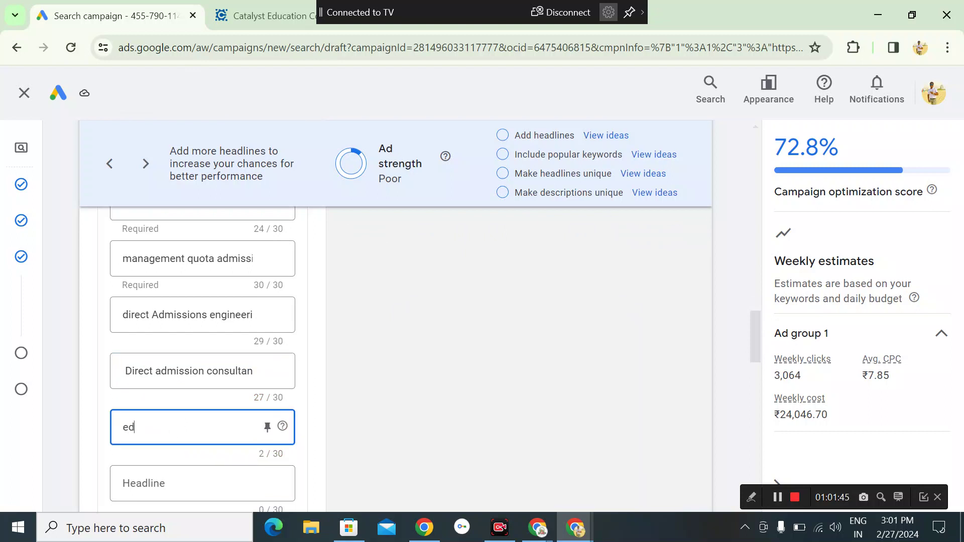
pyautogui.write('d')
pyautogui.press('BackSpace')
pyautogui.press('BackSpace')
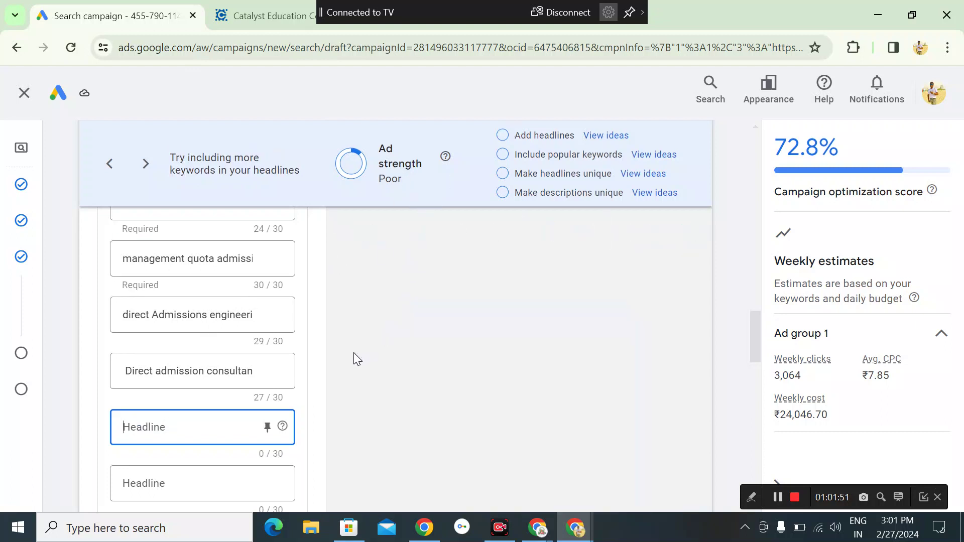
pyautogui.scroll(7, 301, 334)
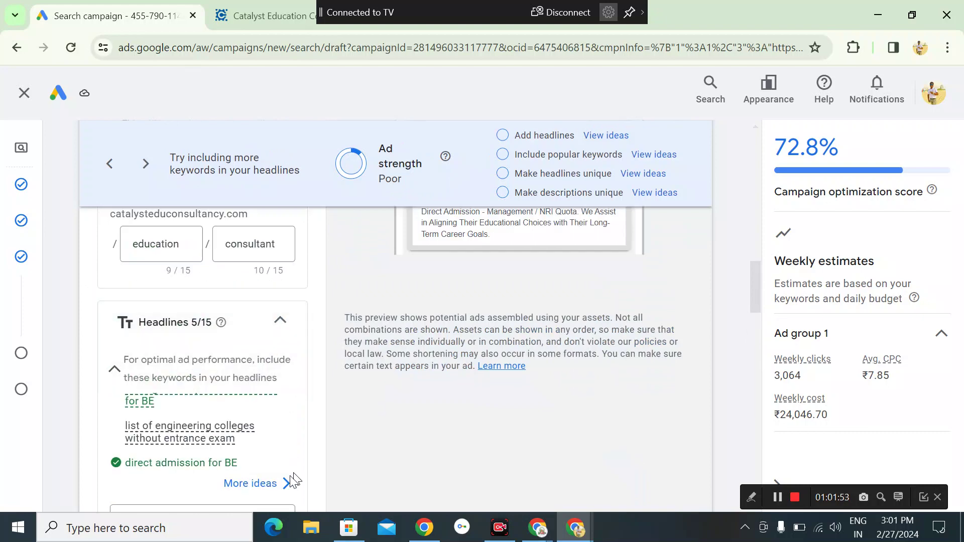
# Copy the 'education consultants near me' keyword suggestion and paste it as a new headline
pyautogui.click(282, 485)
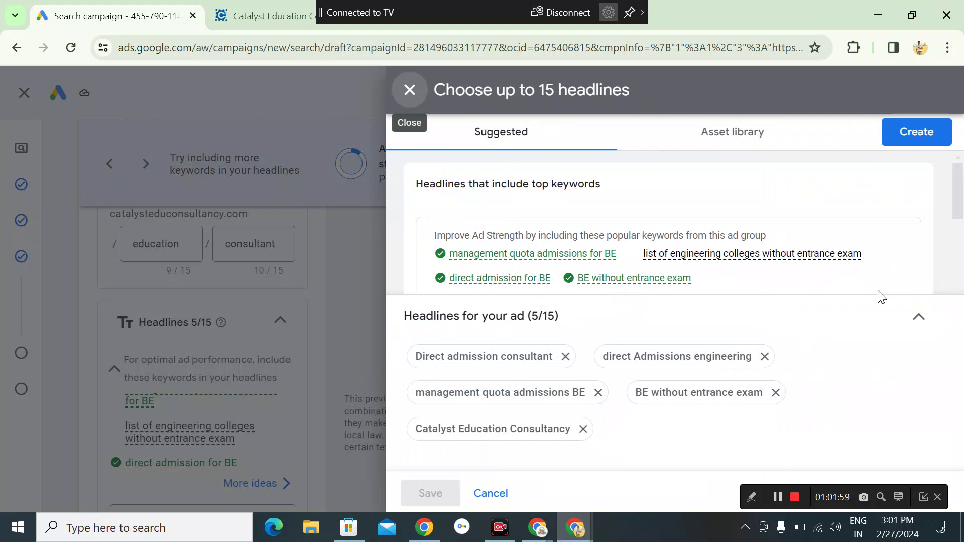
pyautogui.scroll(-4, 512, 276)
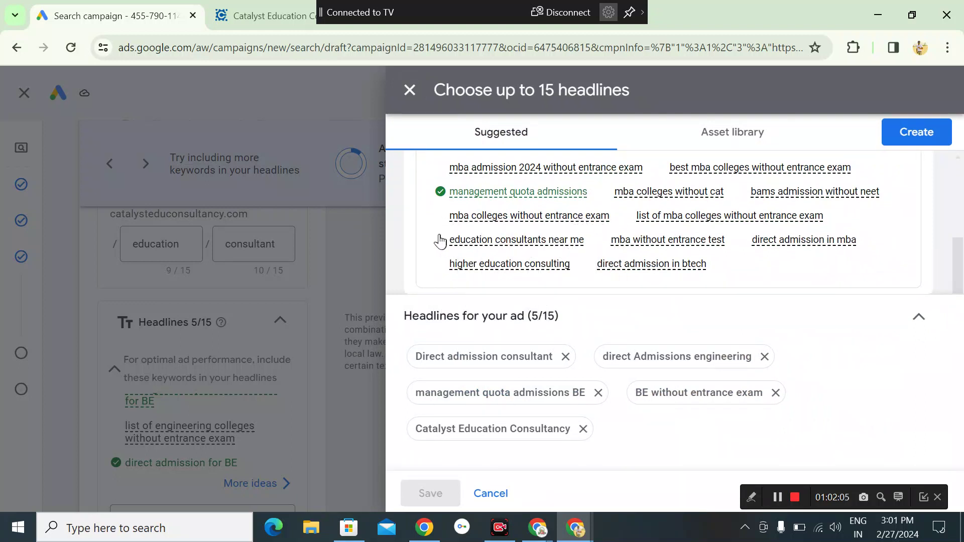
pyautogui.moveTo(443, 236)
pyautogui.moveTo(444, 238); pyautogui.dragTo(588, 244)
pyautogui.hotkey('ctrl', 'c')
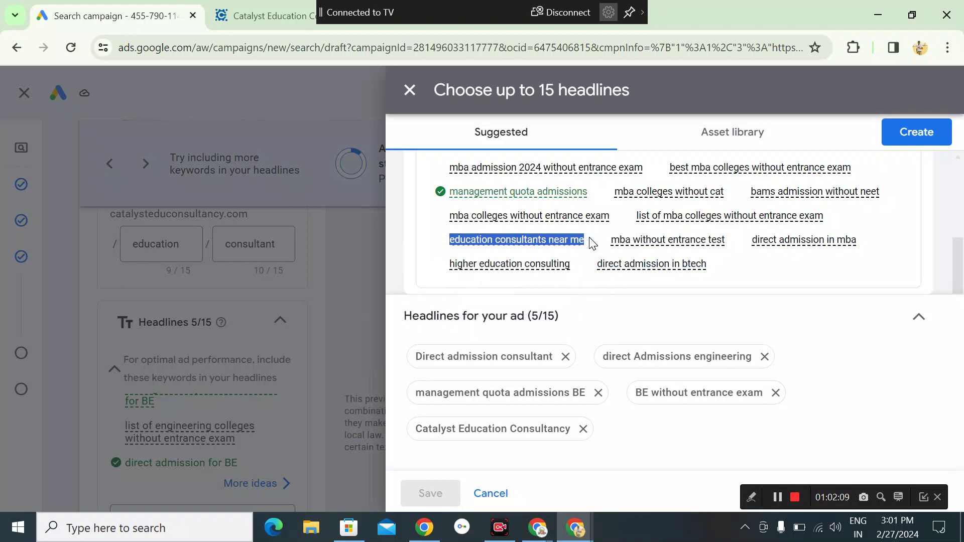
pyautogui.click(315, 261)
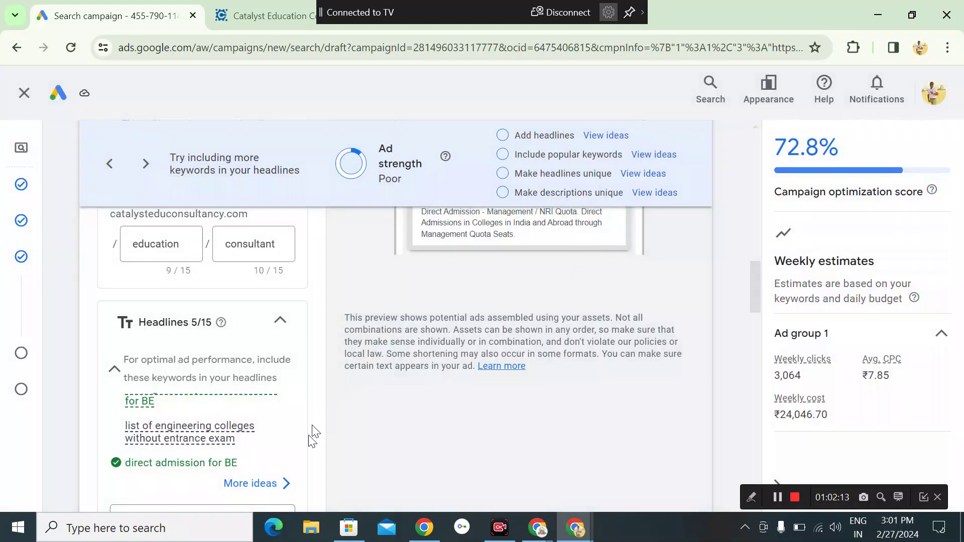
pyautogui.scroll(-5, 310, 439)
pyautogui.click(180, 424)
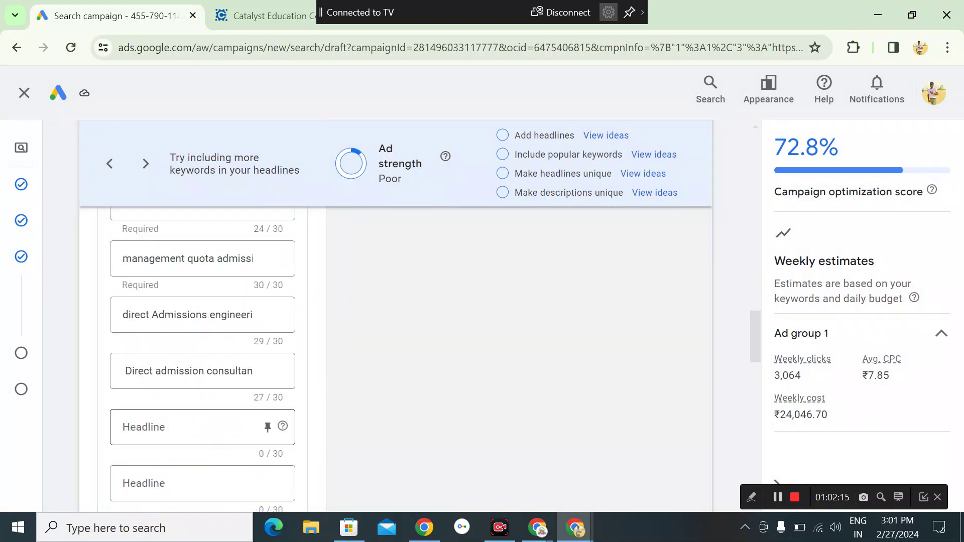
pyautogui.hotkey('ctrl', 'v')
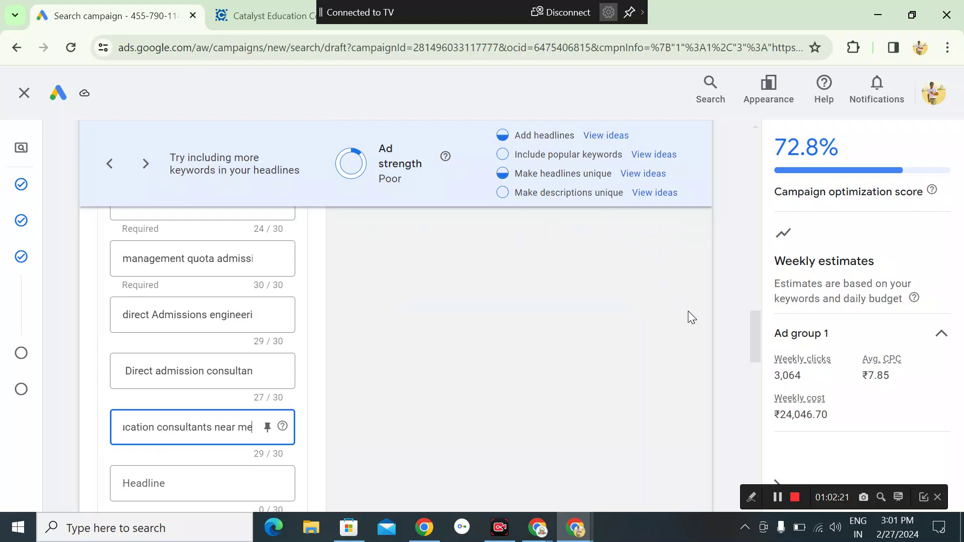
pyautogui.scroll(20, 534, 339)
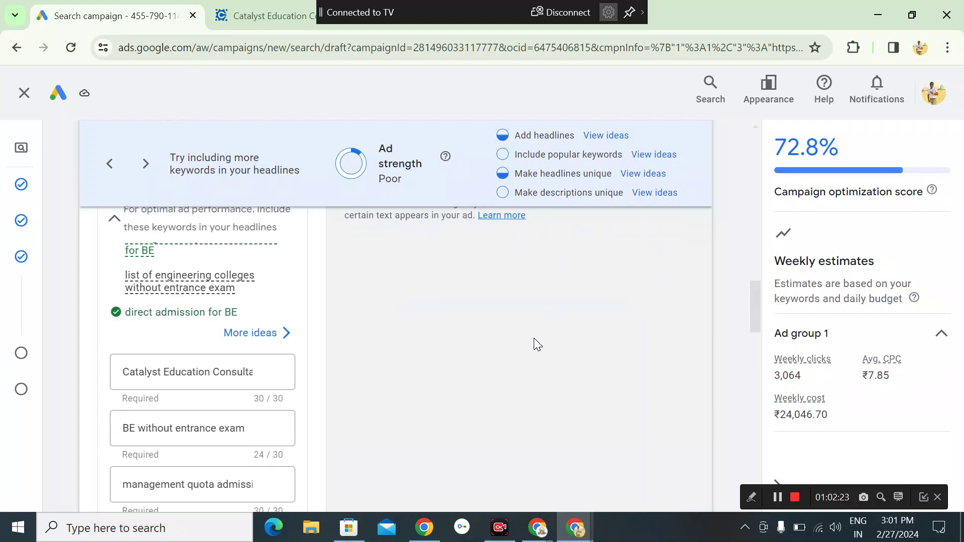
pyautogui.scroll(5, 455, 341)
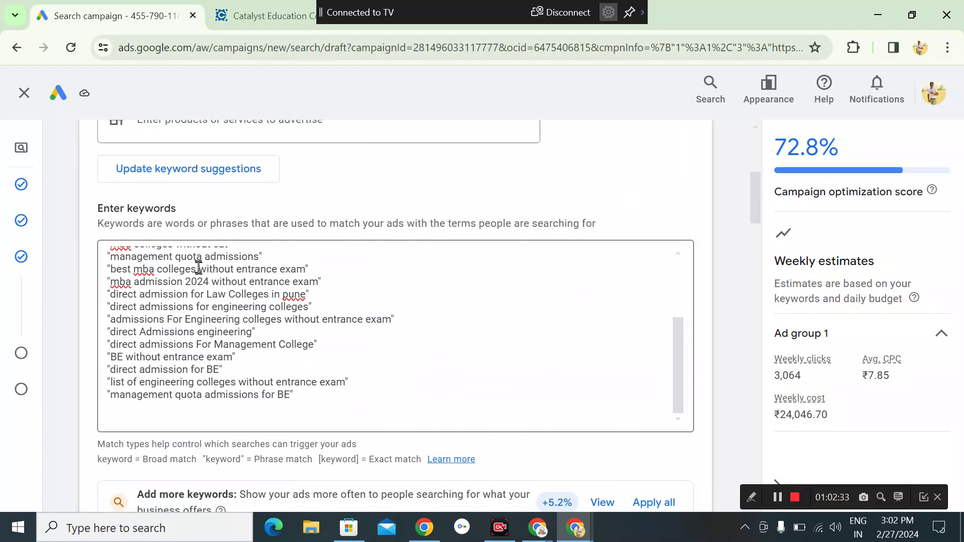
# Copy 'education consultants near me' from the keywords box and paste it as another headline
pyautogui.scroll(2, 211, 299)
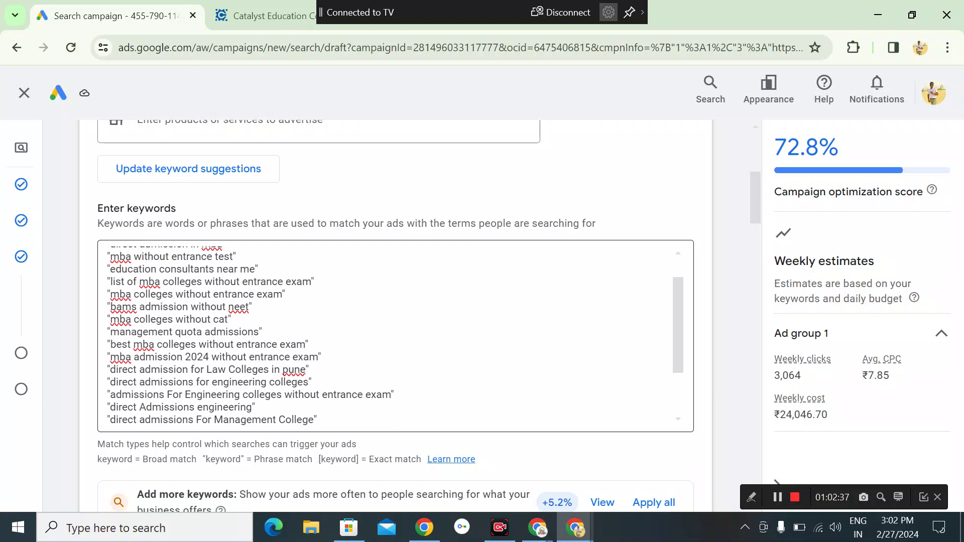
pyautogui.moveTo(108, 270); pyautogui.dragTo(127, 270)
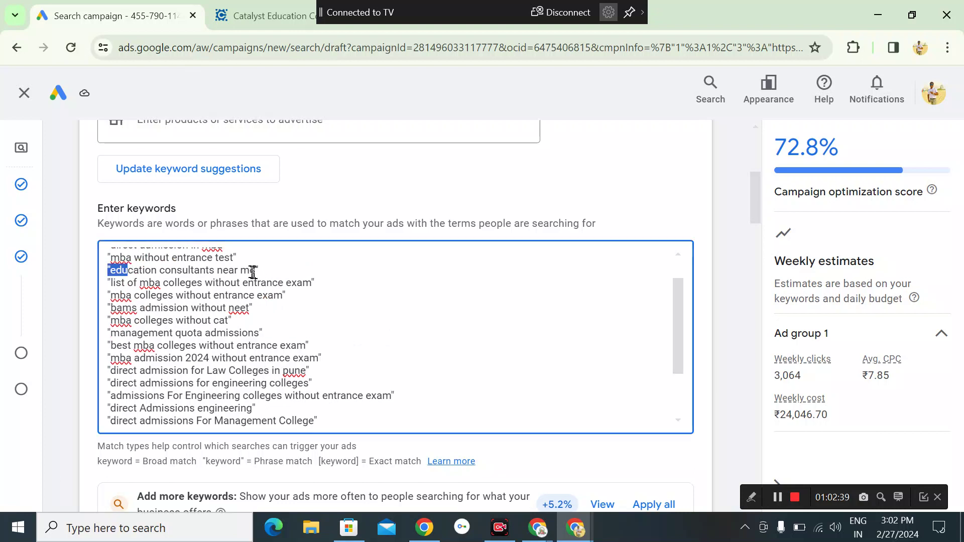
pyautogui.moveTo(255, 270); pyautogui.dragTo(113, 269)
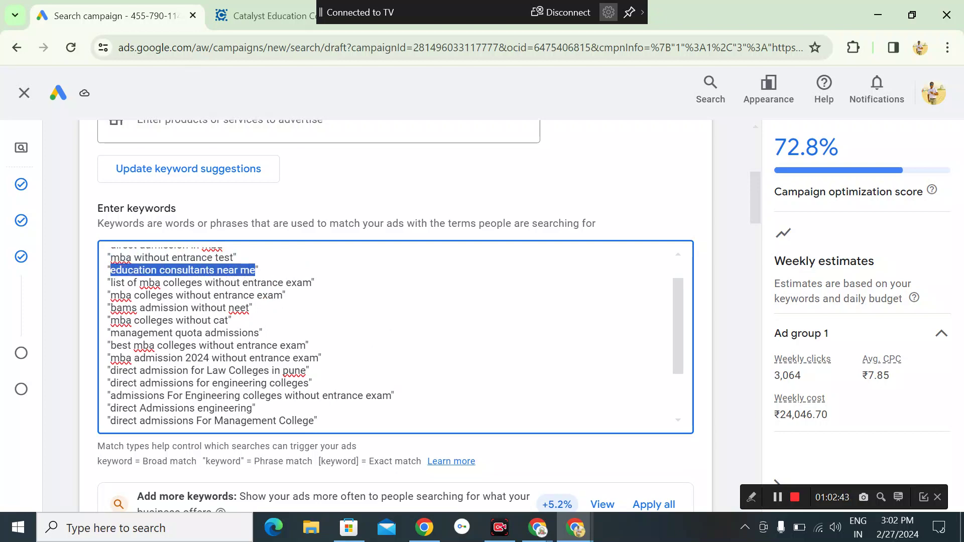
pyautogui.scroll(-5, 301, 427)
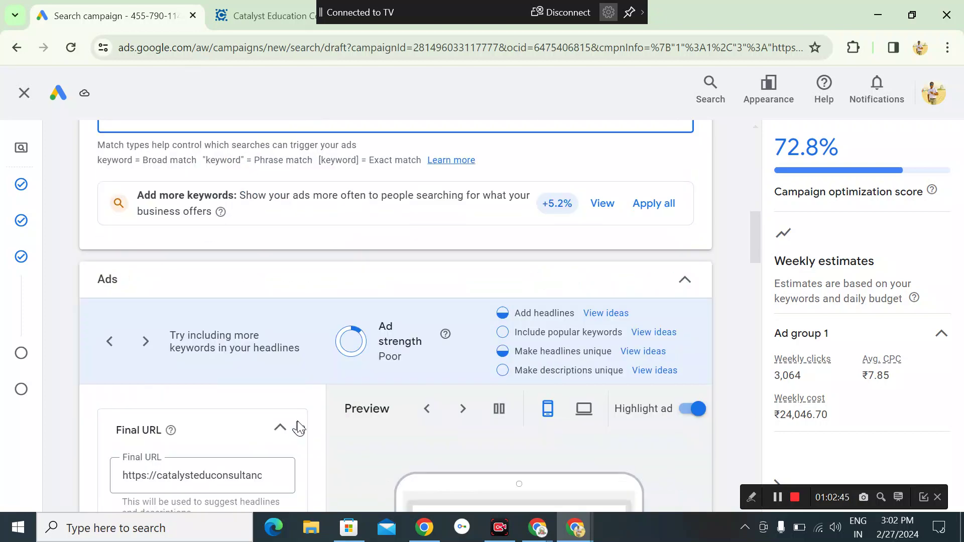
pyautogui.scroll(-10, 298, 421)
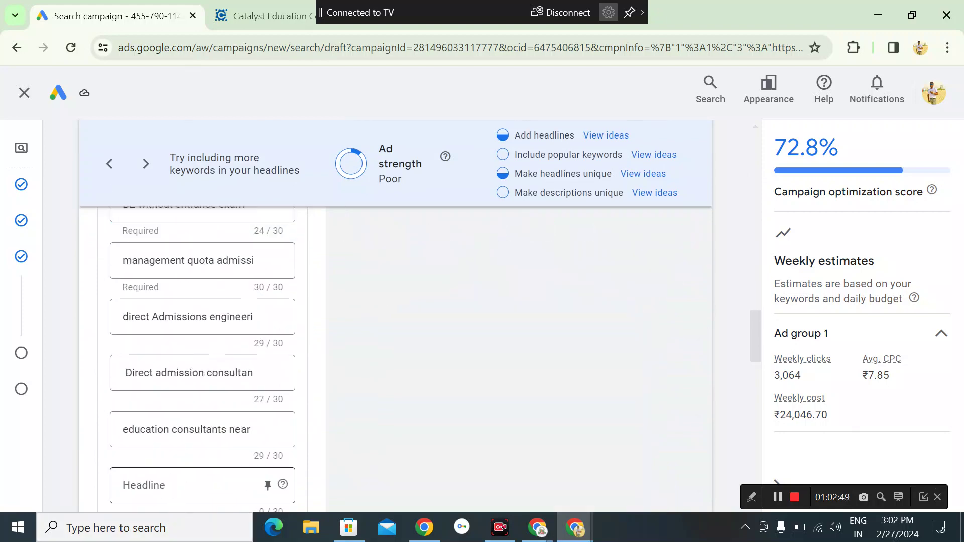
pyautogui.click(159, 496)
pyautogui.hotkey('ctrl', 'v')
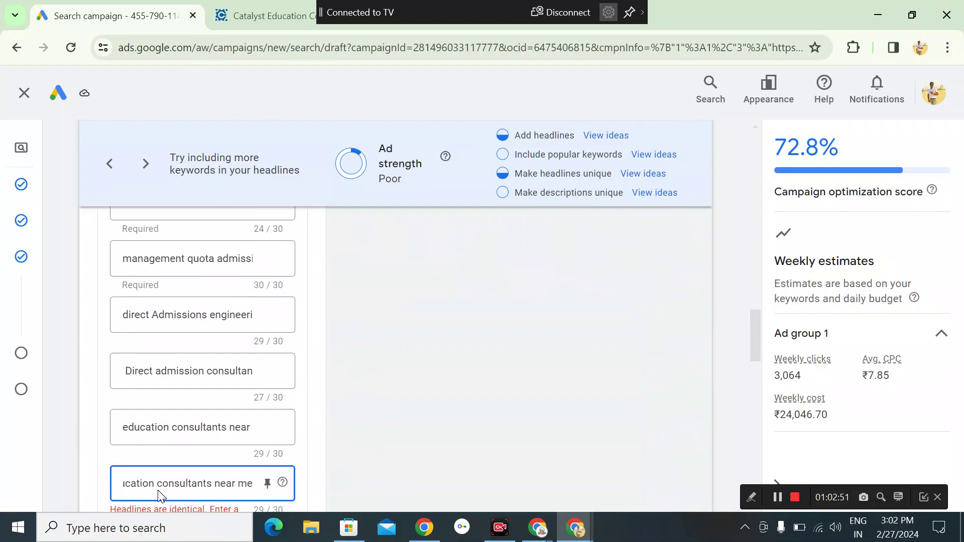
# Capitalise the duplicate headline to 'Education consultants near me' to clear the duplicate error
pyautogui.scroll(-3, 158, 496)
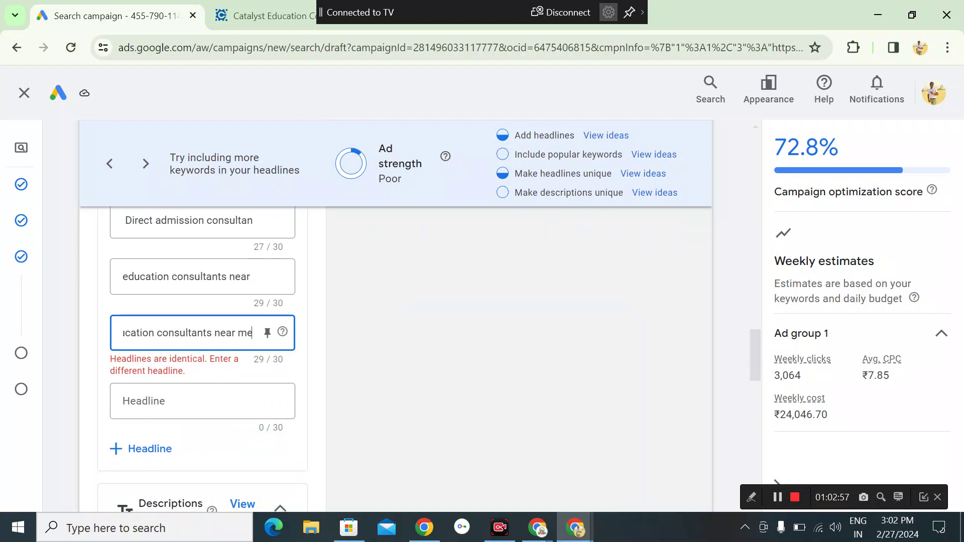
pyautogui.moveTo(170, 332); pyautogui.dragTo(102, 335)
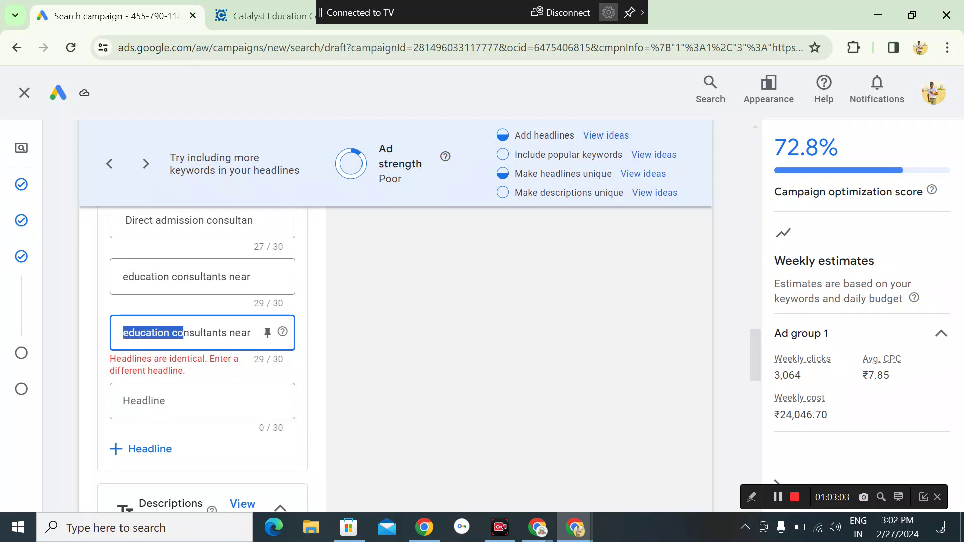
pyautogui.click(134, 333)
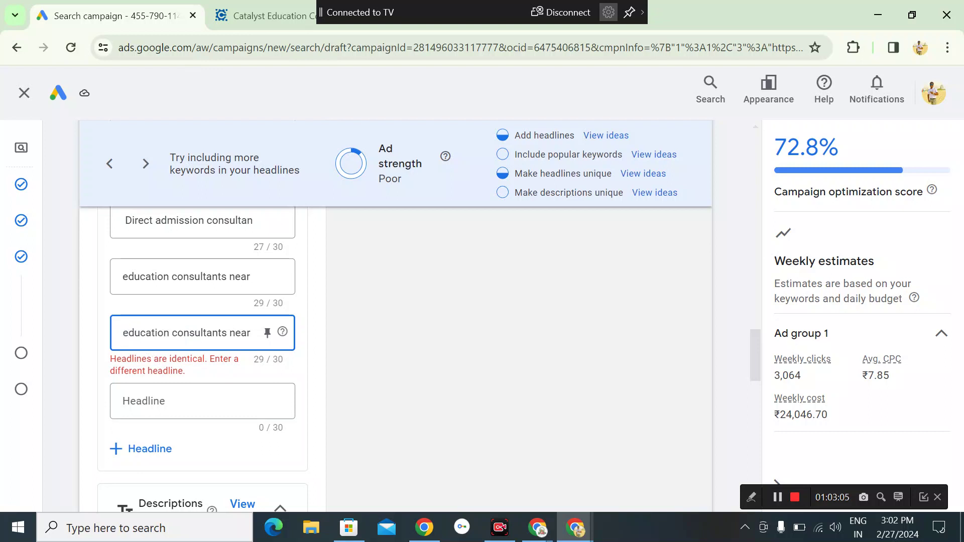
pyautogui.press('BackSpace')
pyautogui.write('E')
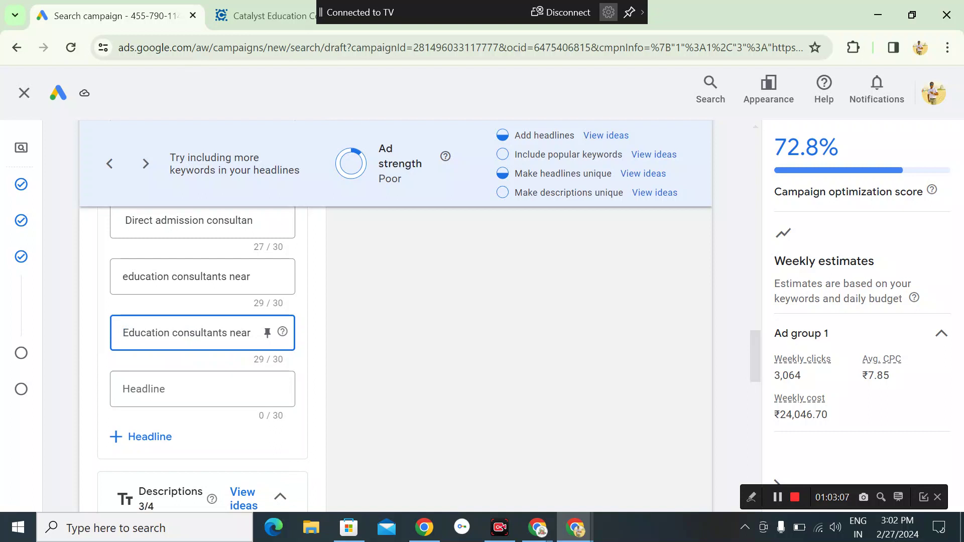
pyautogui.click(176, 400)
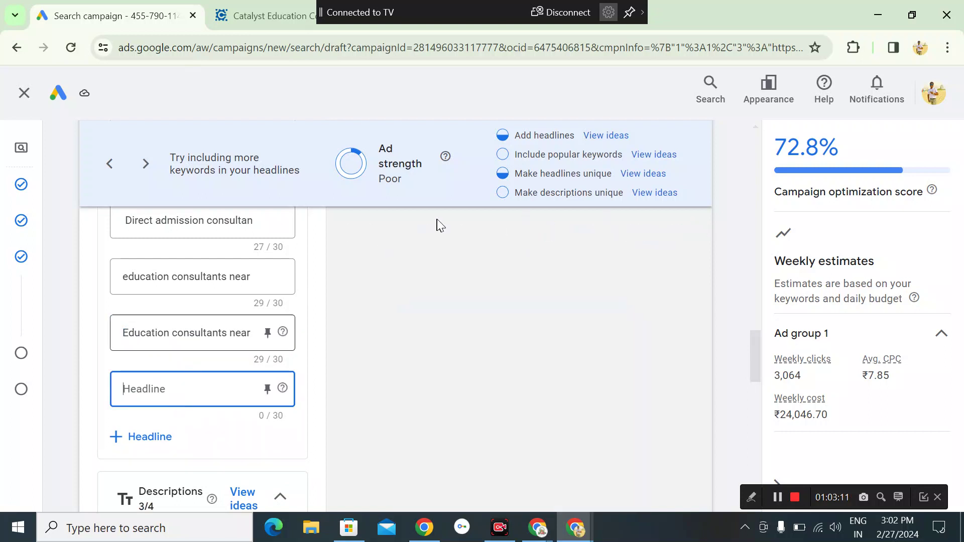
pyautogui.scroll(10, 475, 363)
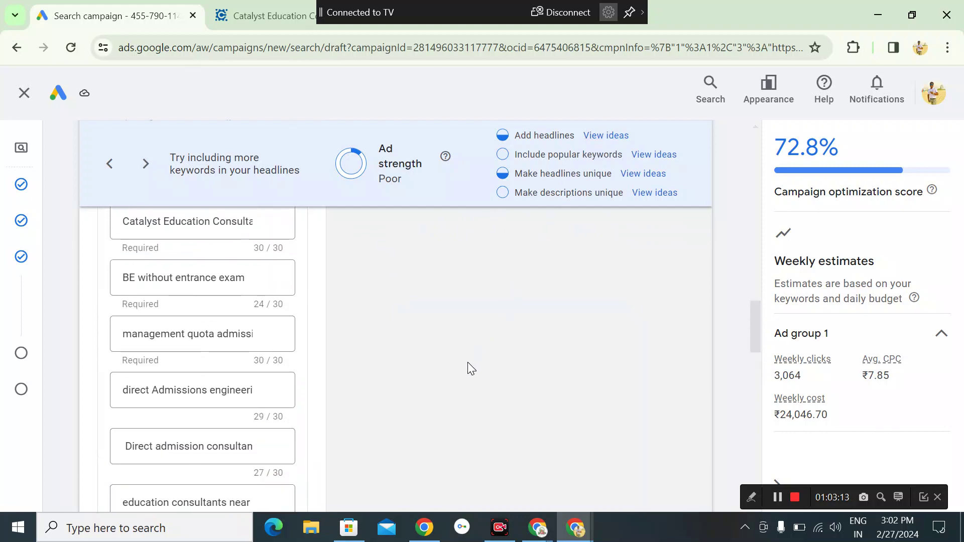
pyautogui.scroll(2, 301, 400)
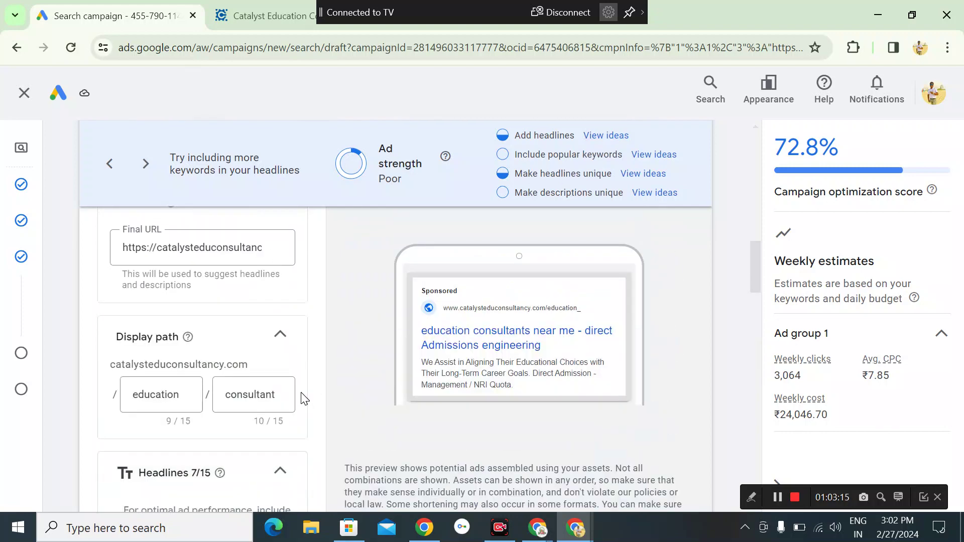
# Reopen the full headline suggestions list and review the Education consultants near me entry
pyautogui.scroll(-2, 300, 406)
pyautogui.click(282, 327)
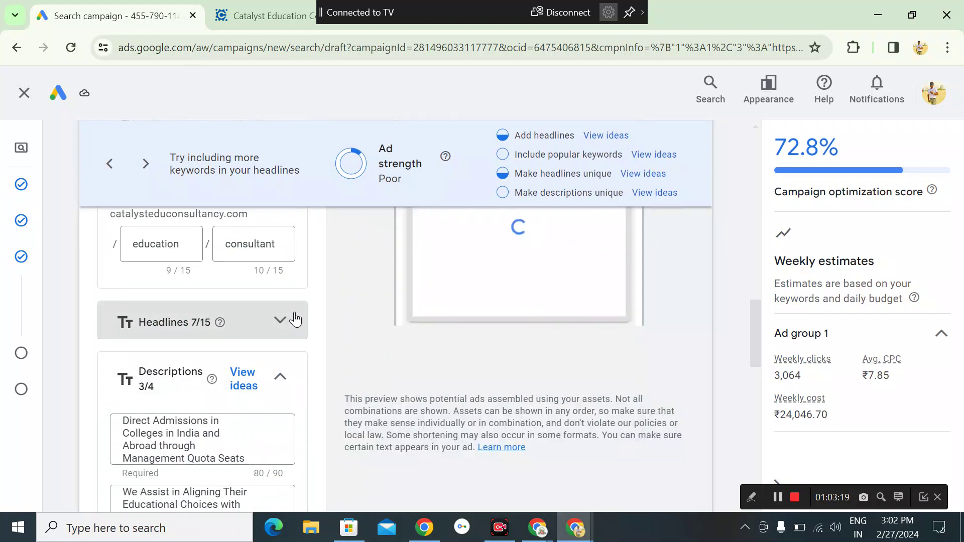
pyautogui.click(295, 319)
pyautogui.scroll(5, 396, 366)
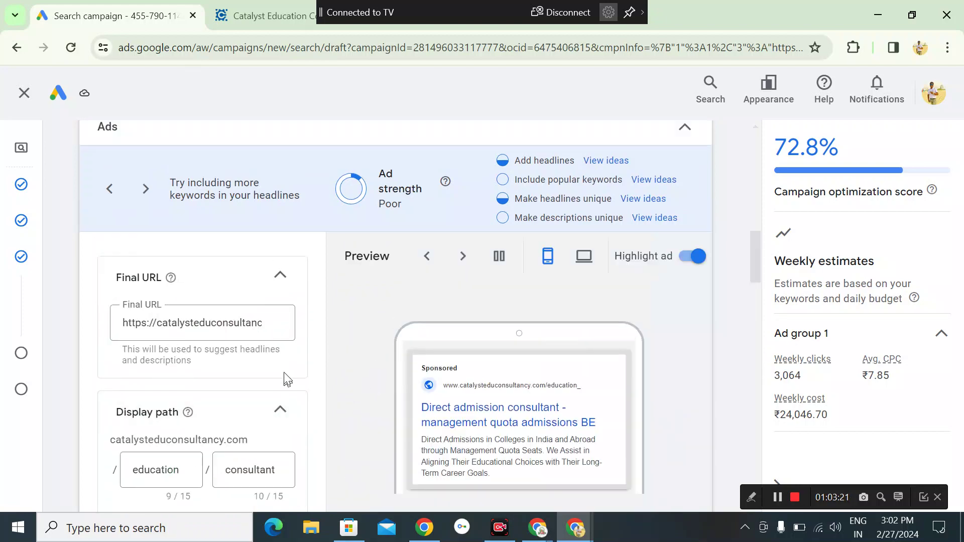
pyautogui.scroll(-4, 287, 372)
pyautogui.scroll(-1, 265, 427)
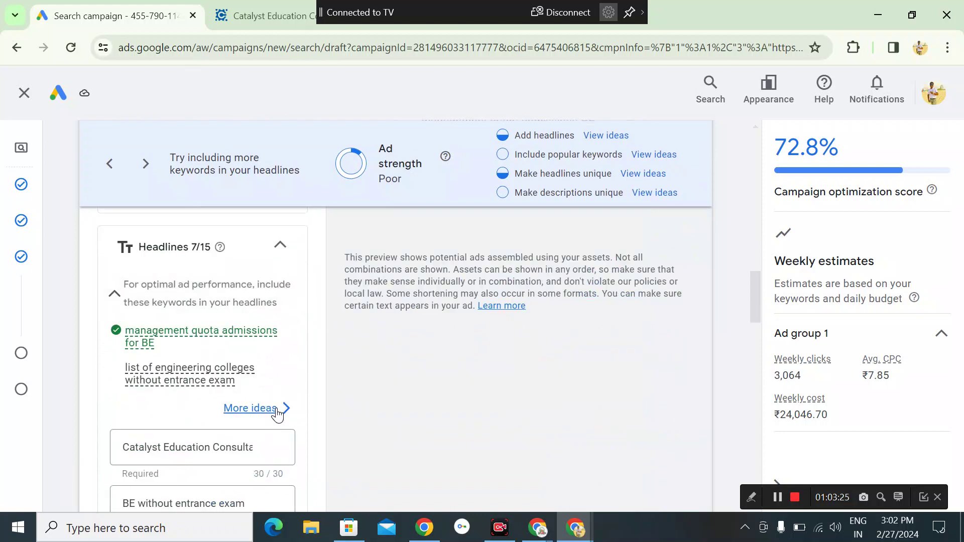
pyautogui.click(277, 408)
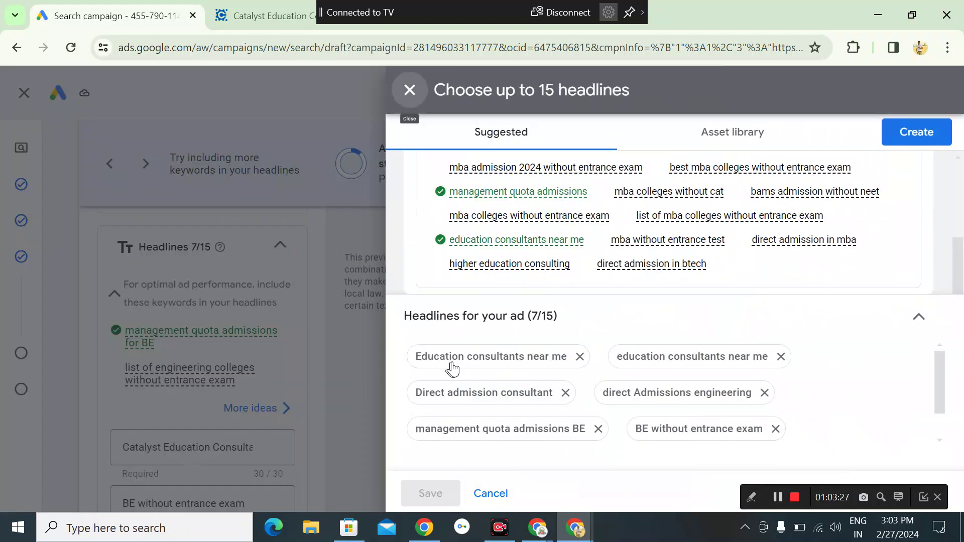
pyautogui.click(451, 357)
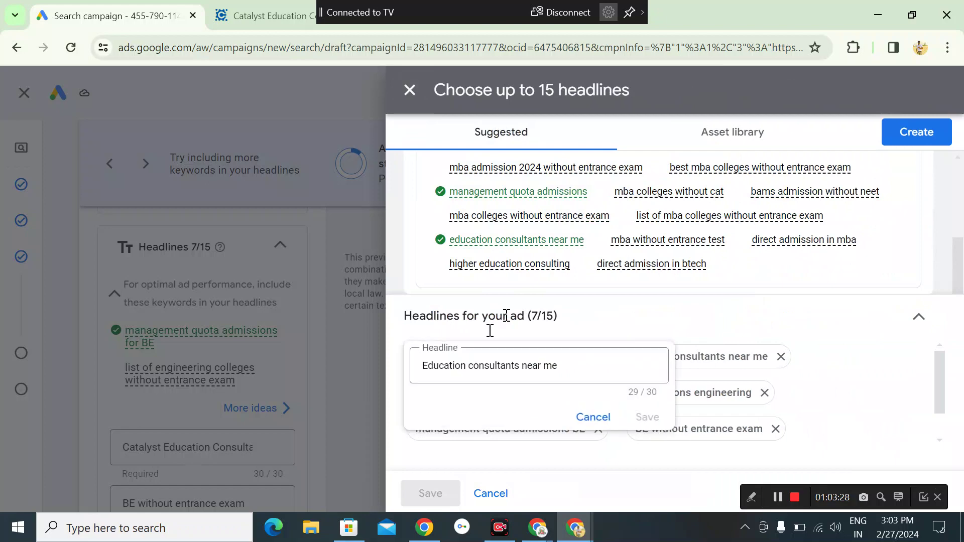
pyautogui.click(870, 325)
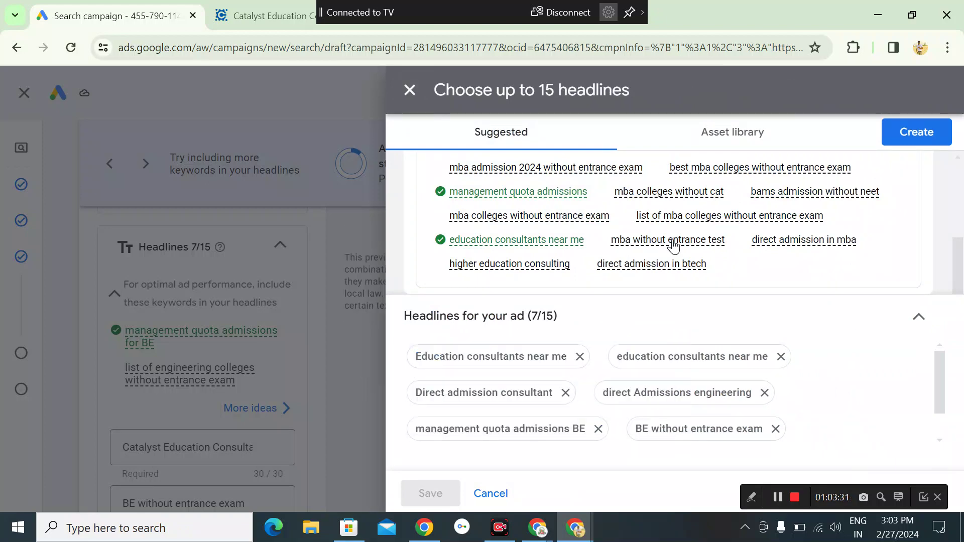
pyautogui.scroll(2, 677, 220)
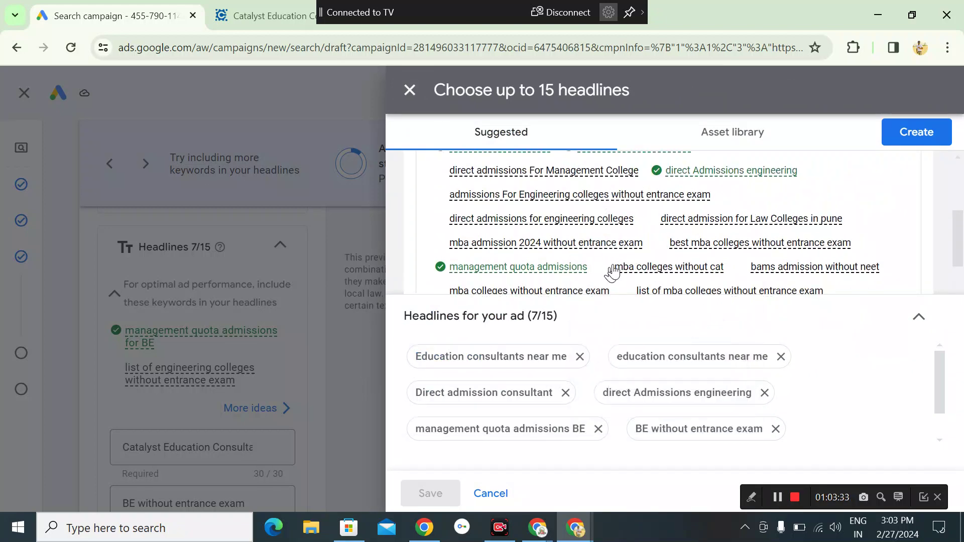
# Copy the 'mba colleges without cat' suggestion, close the panel, and select an empty headline slot
pyautogui.moveTo(615, 268); pyautogui.dragTo(744, 271)
pyautogui.hotkey('ctrl', 'c')
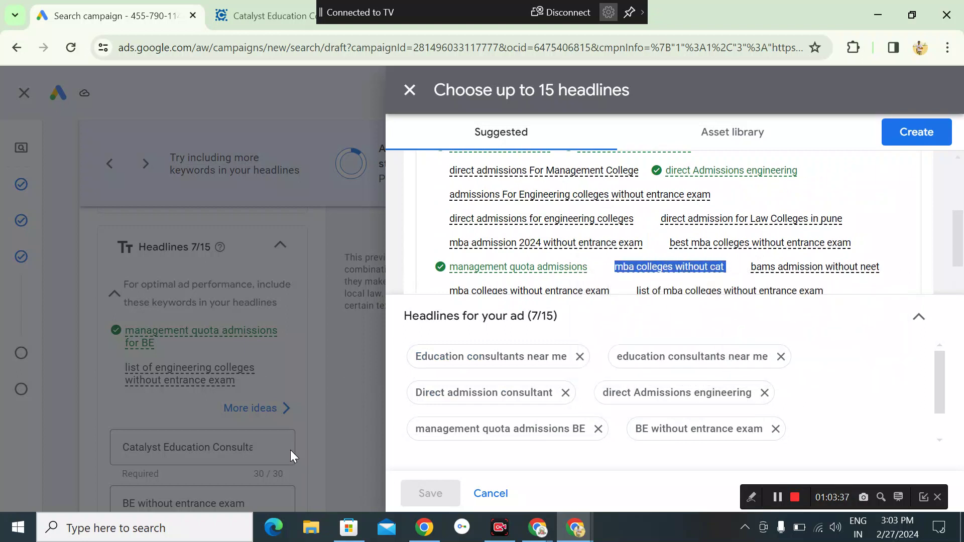
pyautogui.click(288, 246)
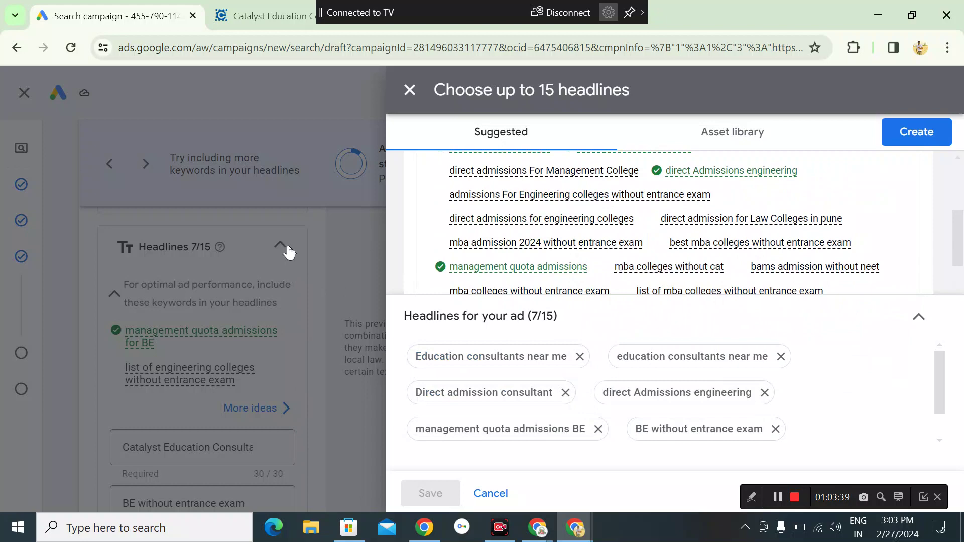
pyautogui.press('Escape')
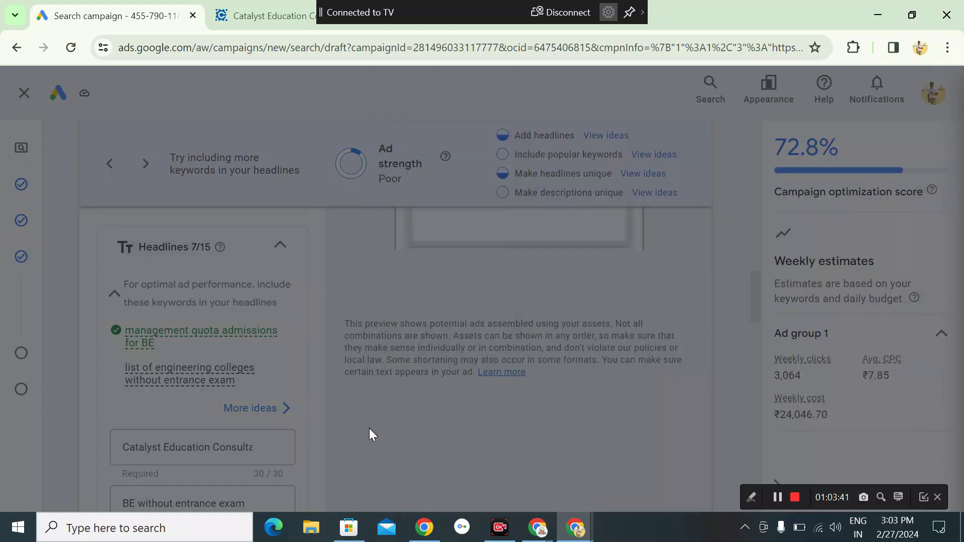
pyautogui.scroll(-5, 326, 426)
pyautogui.scroll(-5, 204, 426)
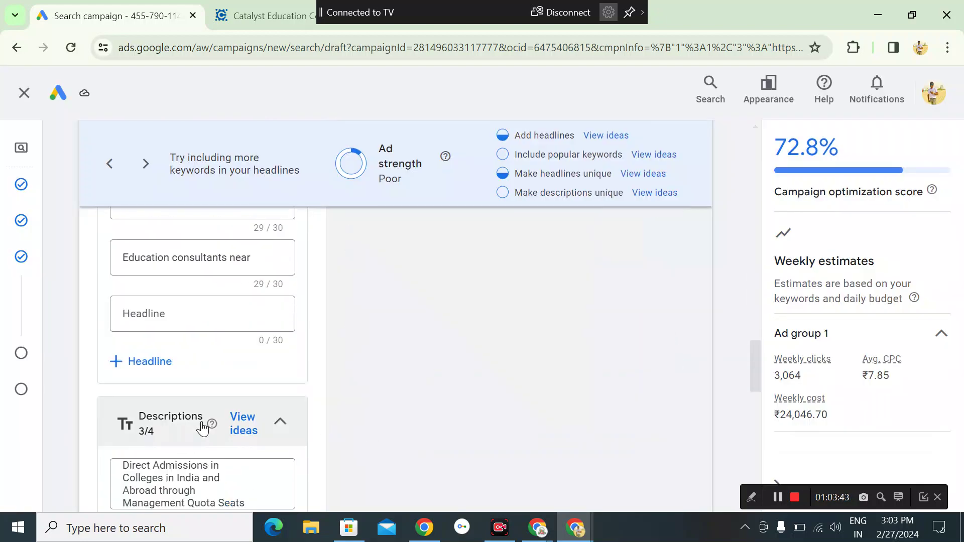
pyautogui.click(152, 311)
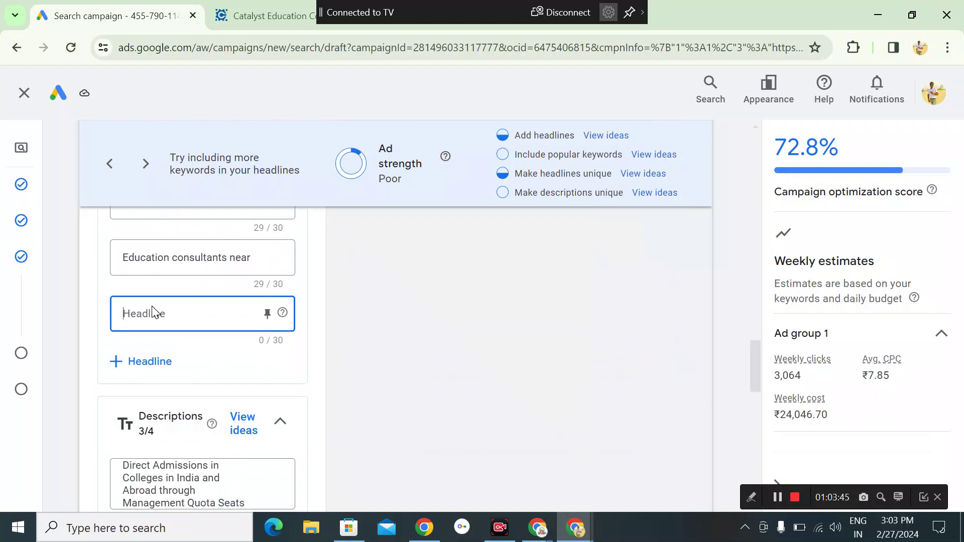
# Paste 'mba colleges without cat' as the eighth headline, lifting ad strength to Average
pyautogui.hotkey('ctrl', 'v')
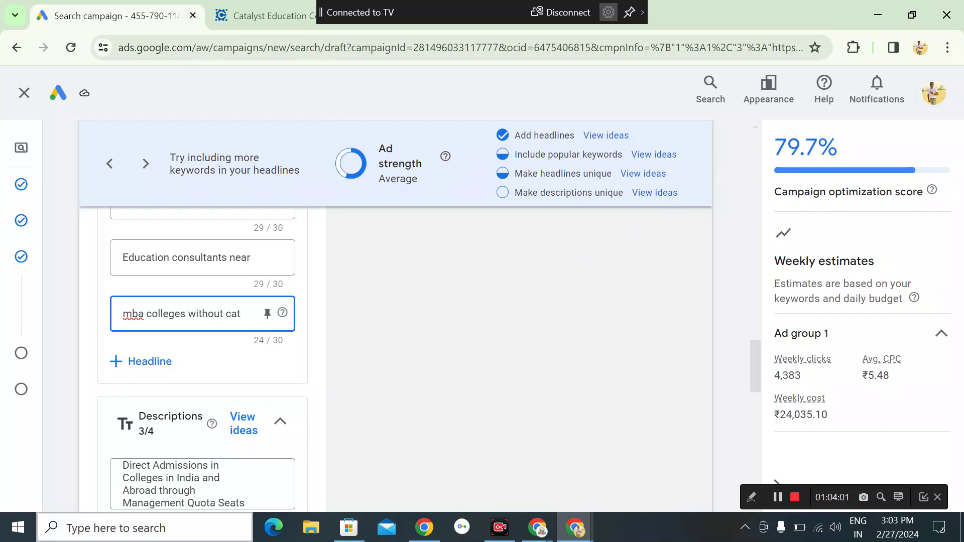
pyautogui.scroll(-3, 223, 448)
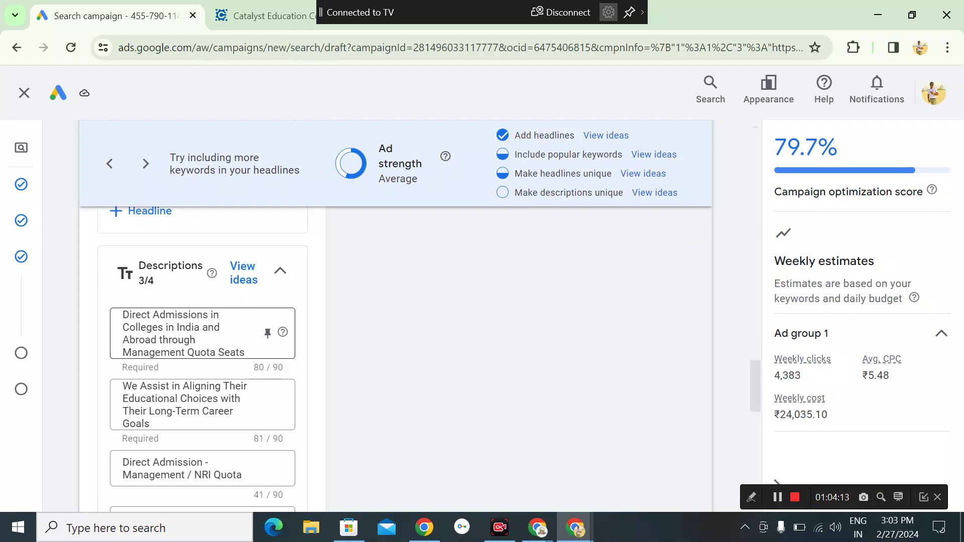
# Remove 'Abroad' so the first description reads 'Direct Admissions in Colleges in India and through Management Quota Seats'
pyautogui.moveTo(199, 341); pyautogui.dragTo(109, 346)
pyautogui.press('BackSpace')
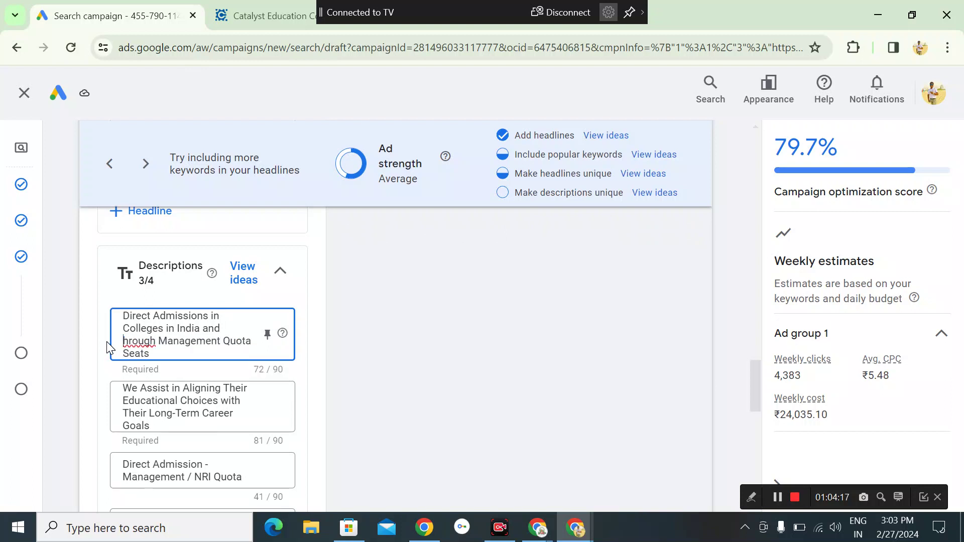
pyautogui.write('t')
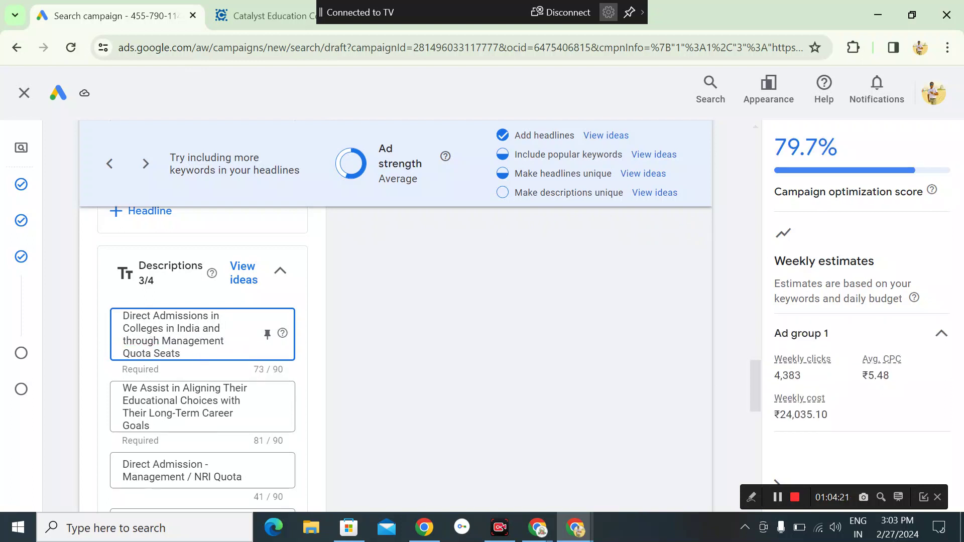
pyautogui.click(198, 355)
pyautogui.write('. education')
pyautogui.press('BackSpace')
pyautogui.press('BackSpace')
pyautogui.press('BackSpace')
pyautogui.press('BackSpace')
pyautogui.press('BackSpace')
pyautogui.press('BackSpace')
pyautogui.press('BackSpace')
pyautogui.press('BackSpace')
pyautogui.press('BackSpace')
pyautogui.press('BackSpace')
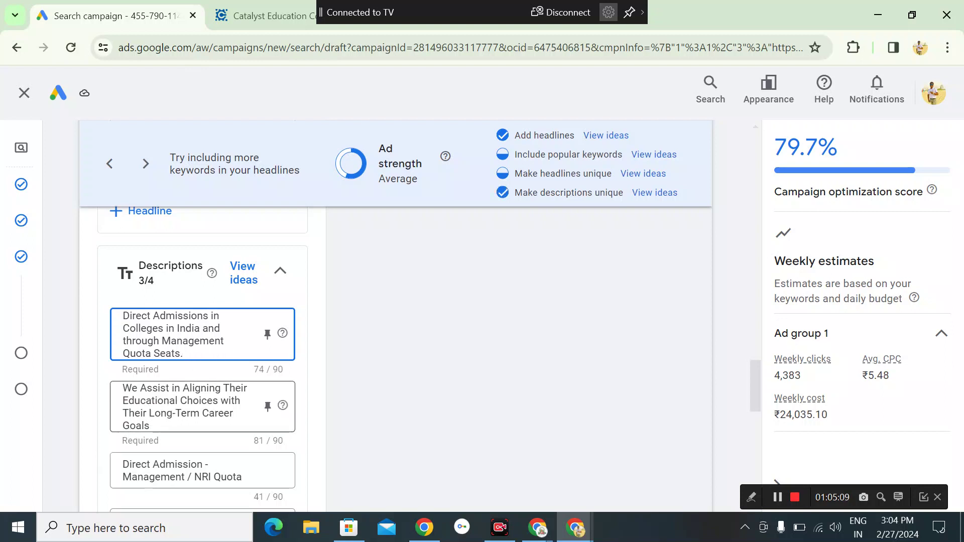
pyautogui.press('BackSpace')
pyautogui.scroll(-1, 179, 394)
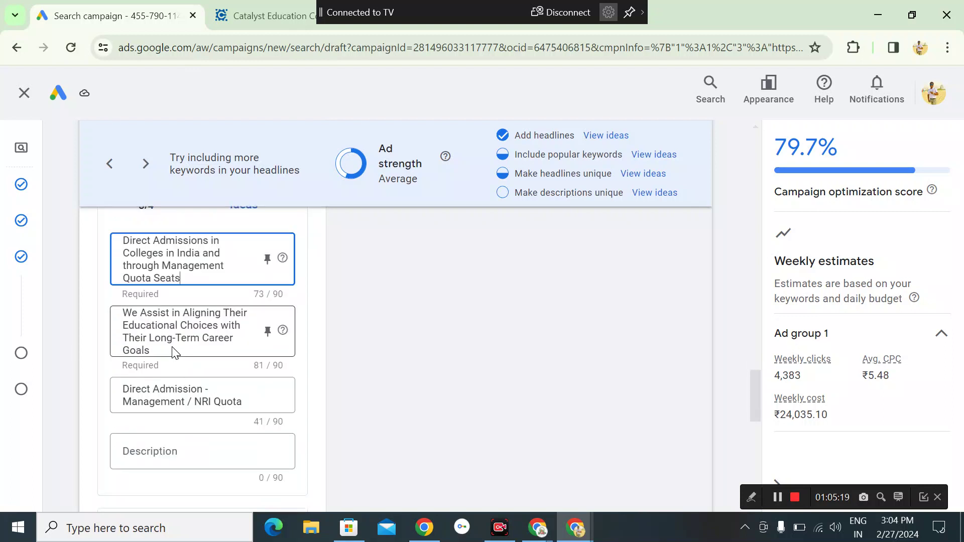
pyautogui.click(171, 350)
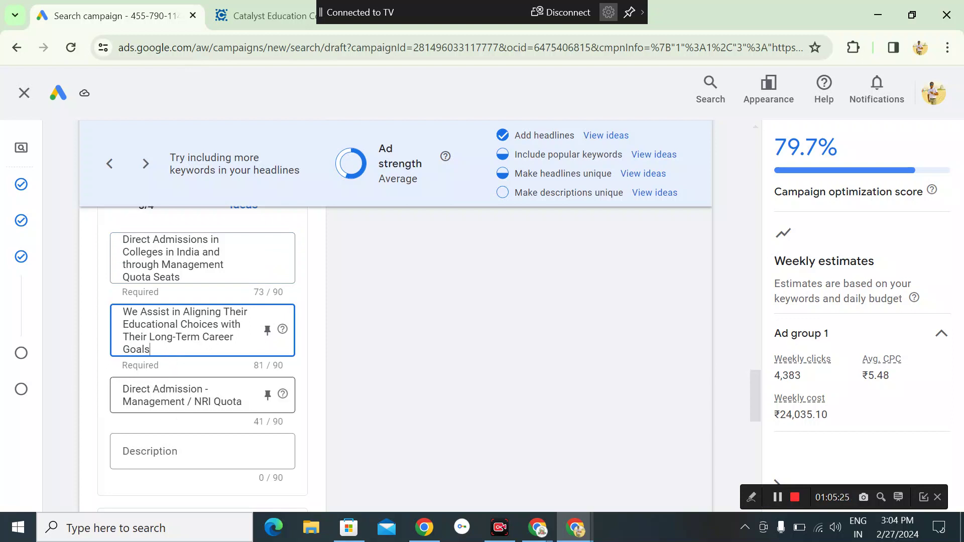
pyautogui.click(244, 404)
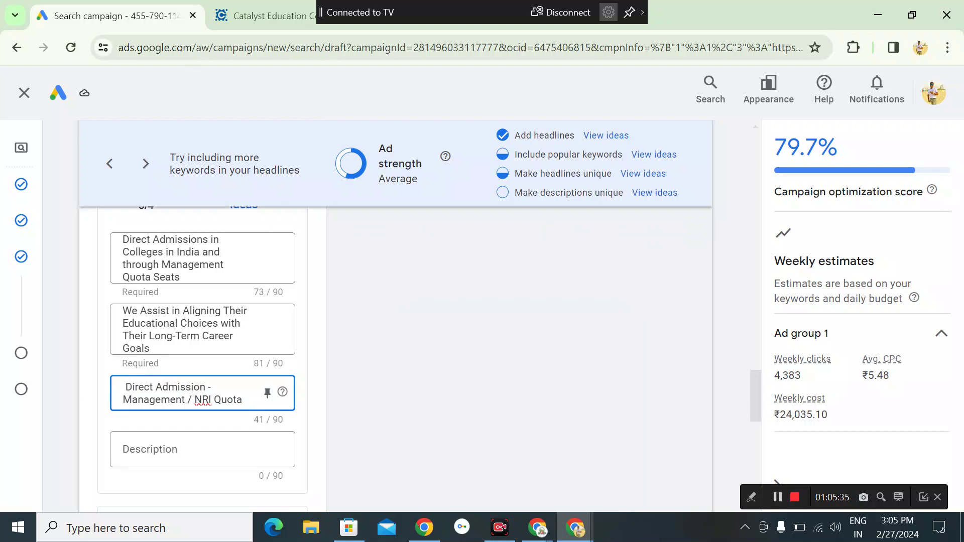
# Prefix the third description with 'Catalyst education Consultant Is Top ranked', correcting the Consultant misspelling
pyautogui.write('Cata ')
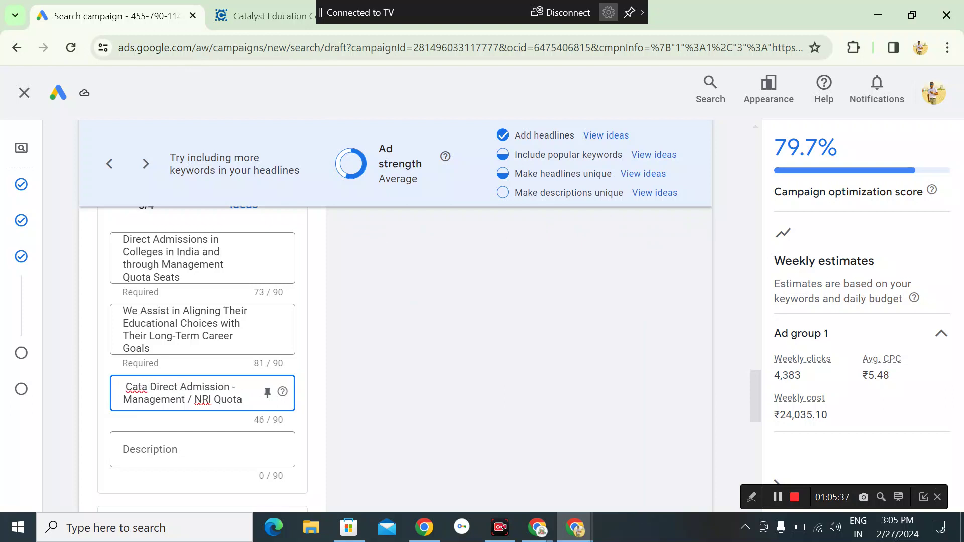
pyautogui.write('Ly')
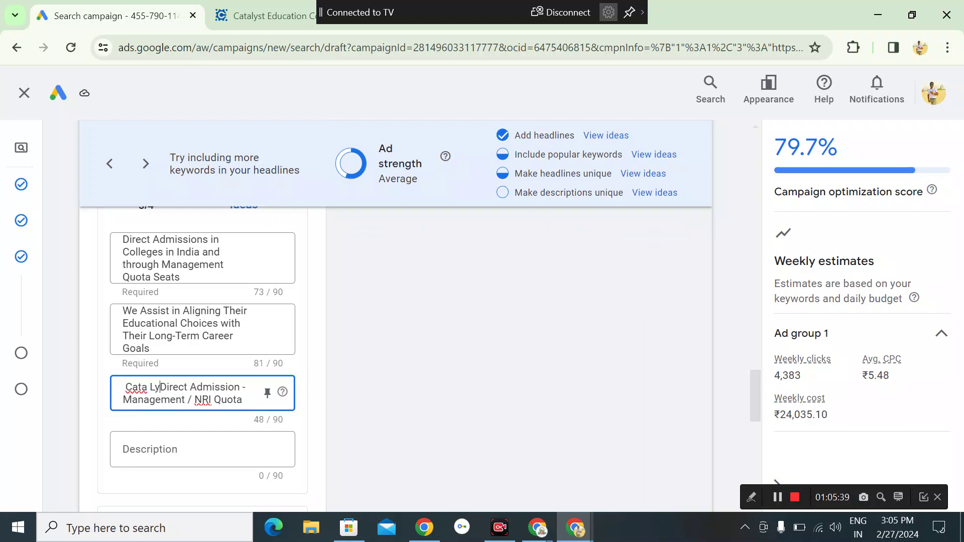
pyautogui.press('BackSpace')
pyautogui.press('BackSpace')
pyautogui.press('BackSpace')
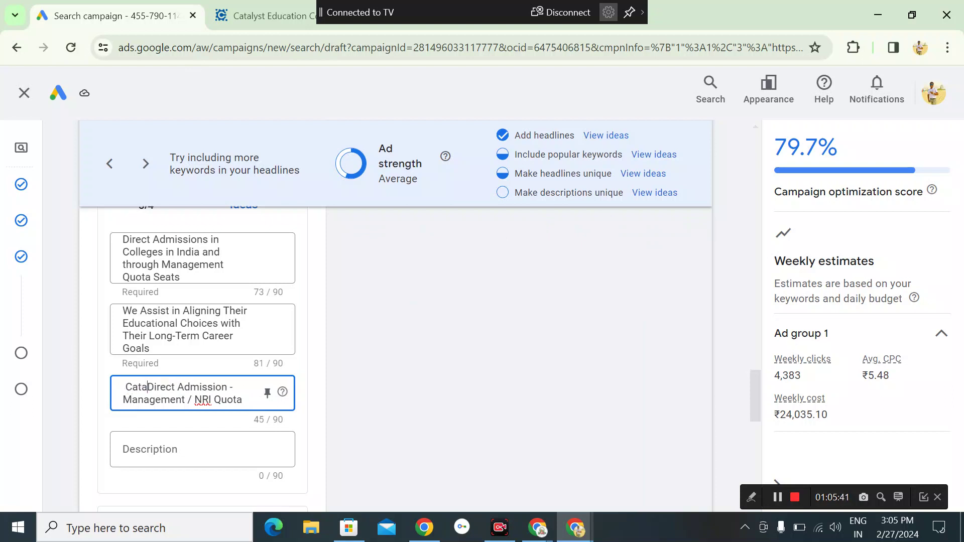
pyautogui.write('lyst ')
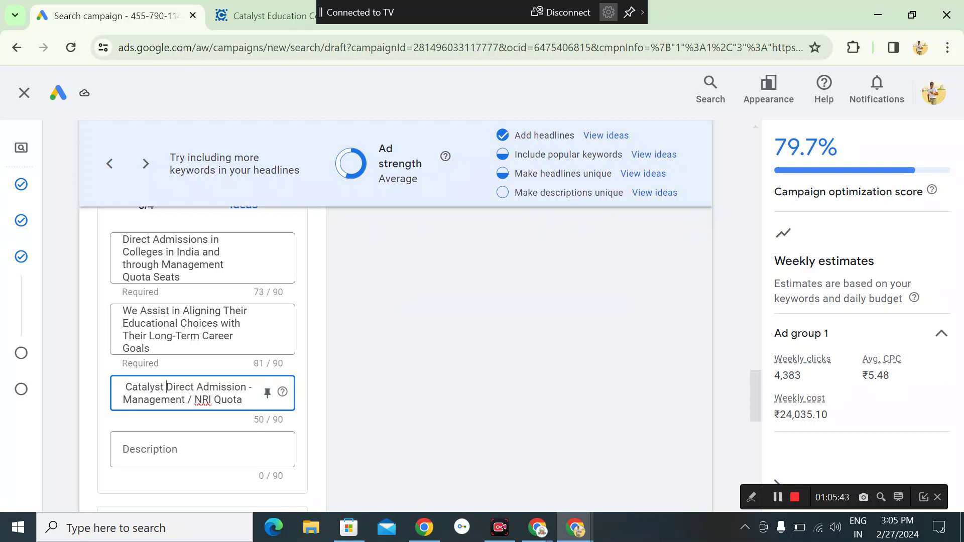
pyautogui.write('educat')
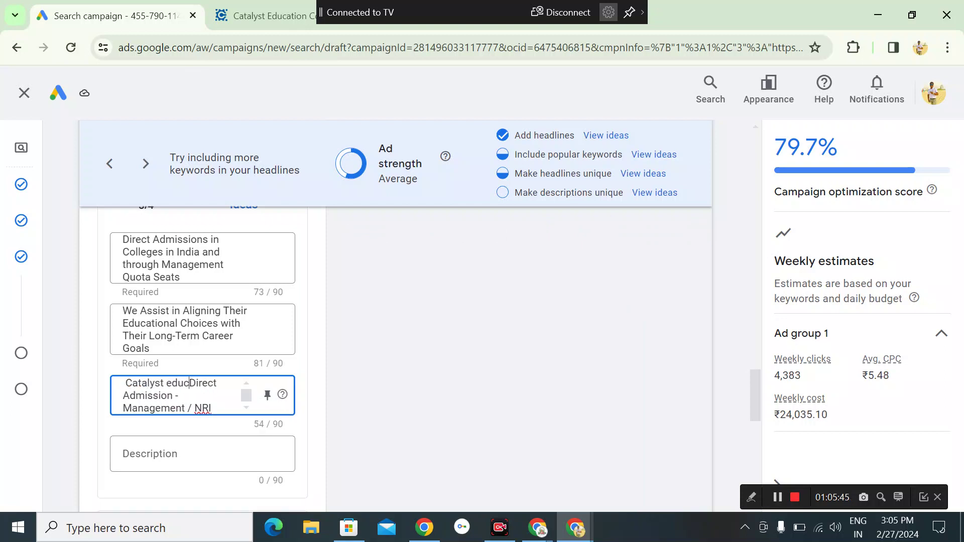
pyautogui.write('ion ')
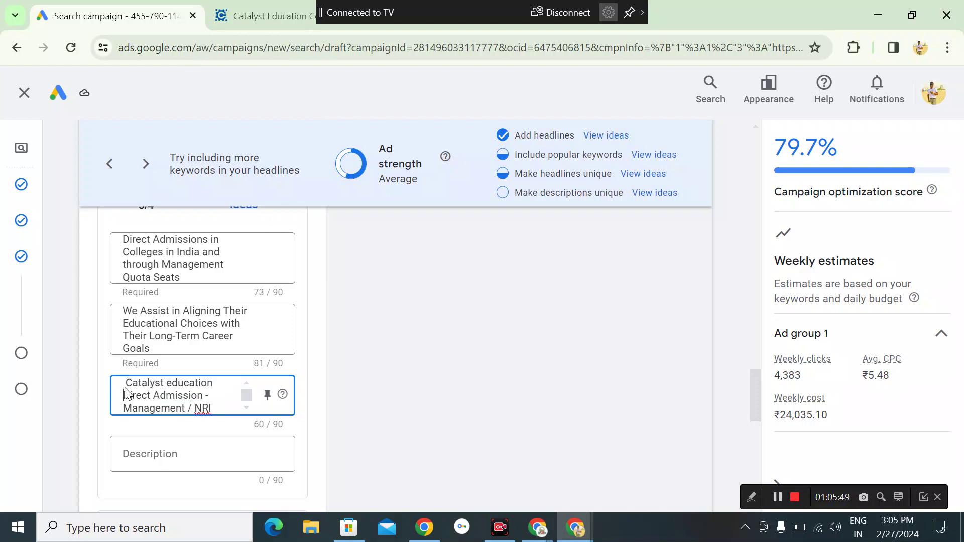
pyautogui.write('Consulat')
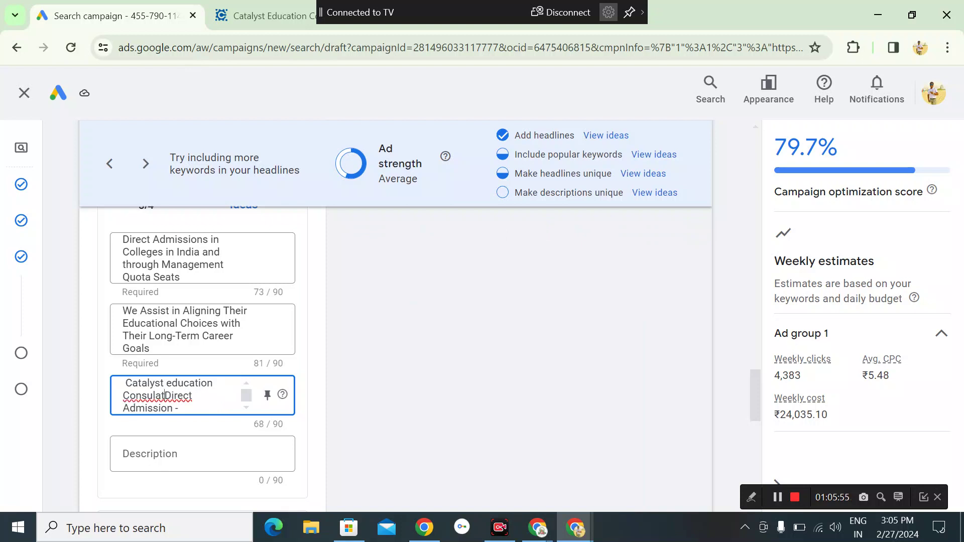
pyautogui.write('ant')
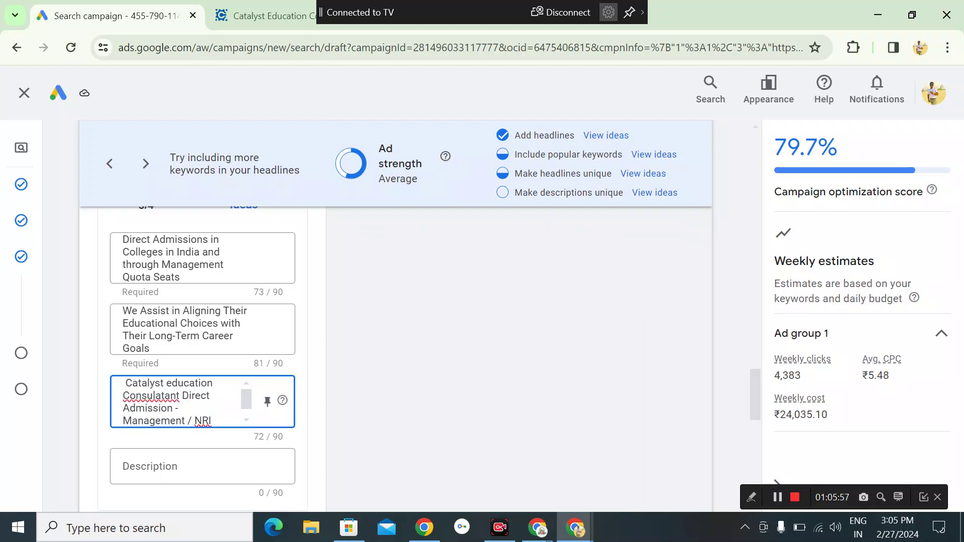
pyautogui.doubleClick(136, 396)
pyautogui.rightClick(135, 396)
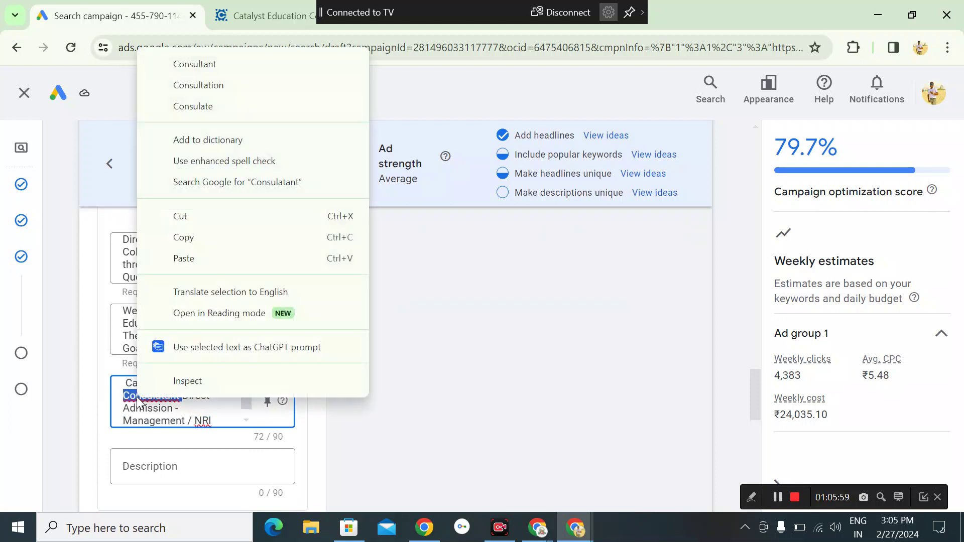
pyautogui.click(211, 64)
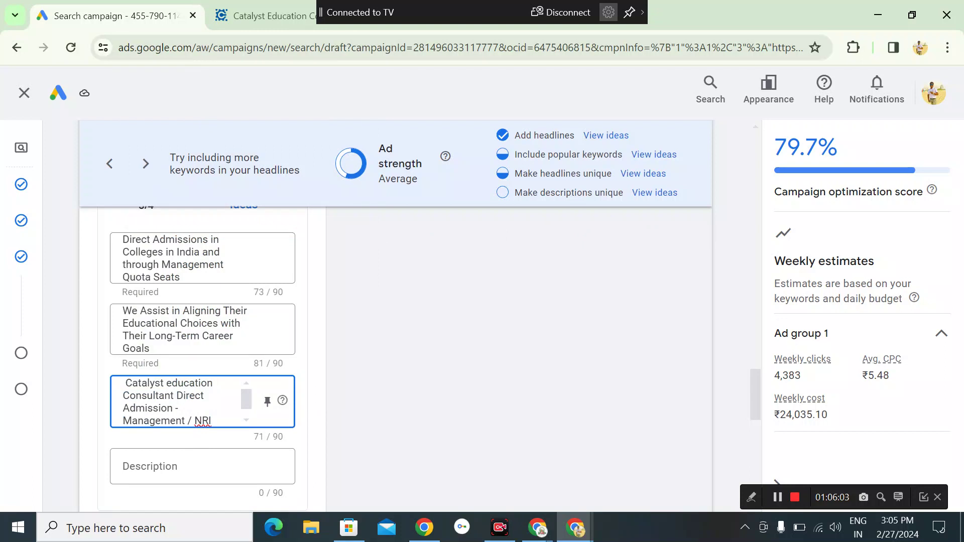
pyautogui.write('is')
pyautogui.press('BackSpace')
pyautogui.press('BackSpace')
pyautogui.press('BackSpace')
pyautogui.write('Is Top ranked')
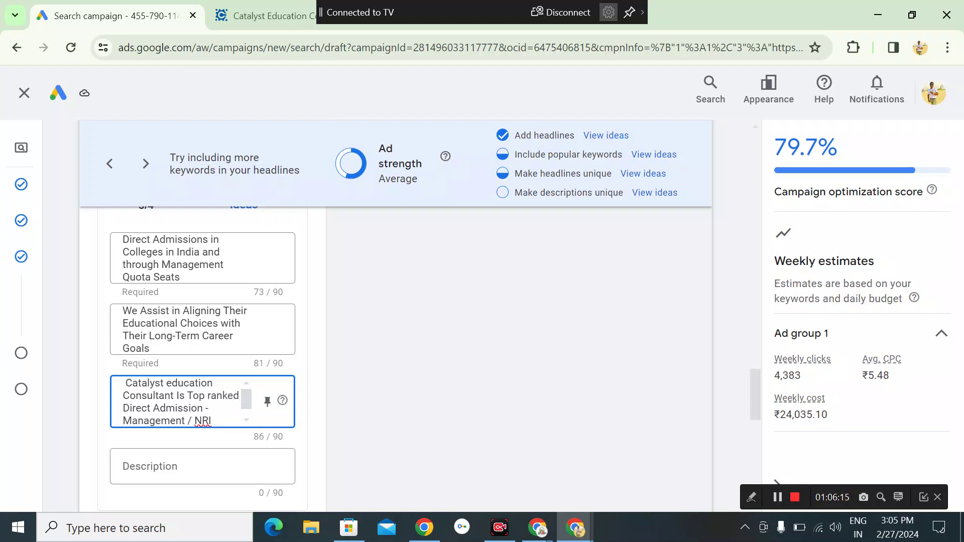
pyautogui.scroll(-1, 180, 402)
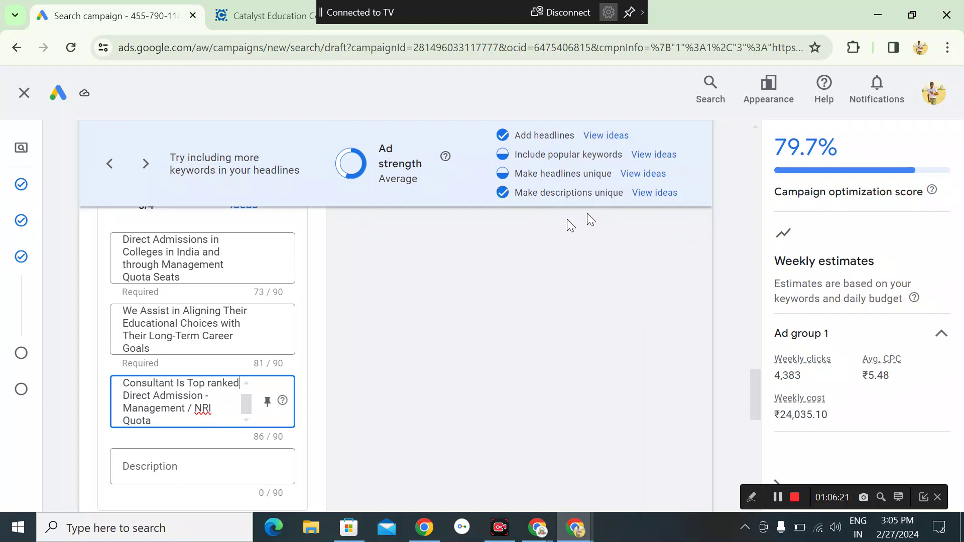
pyautogui.scroll(-3, 423, 361)
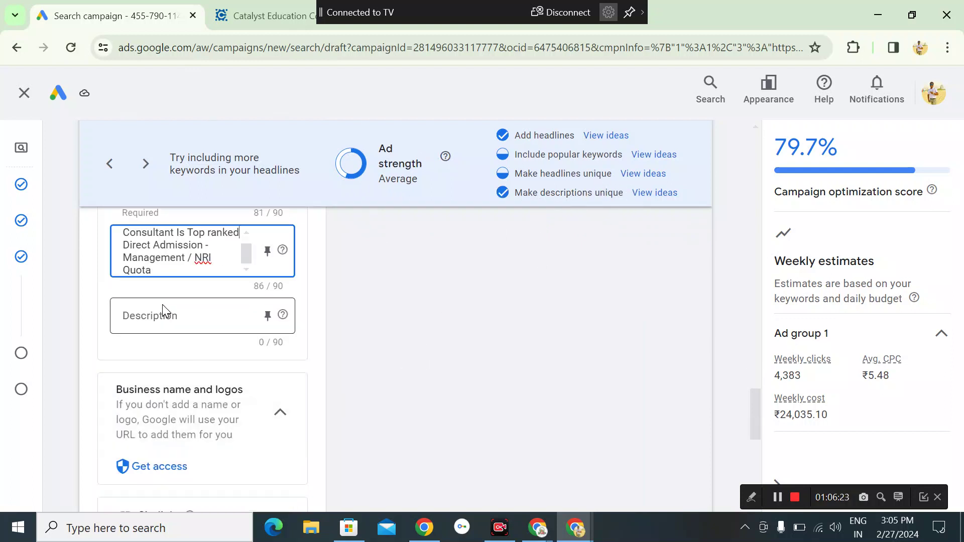
# Write the fourth description 'Direct Admissions For BE & MBA without Enatarnce Exama' and dismiss the spelling suggestions
pyautogui.click(151, 328)
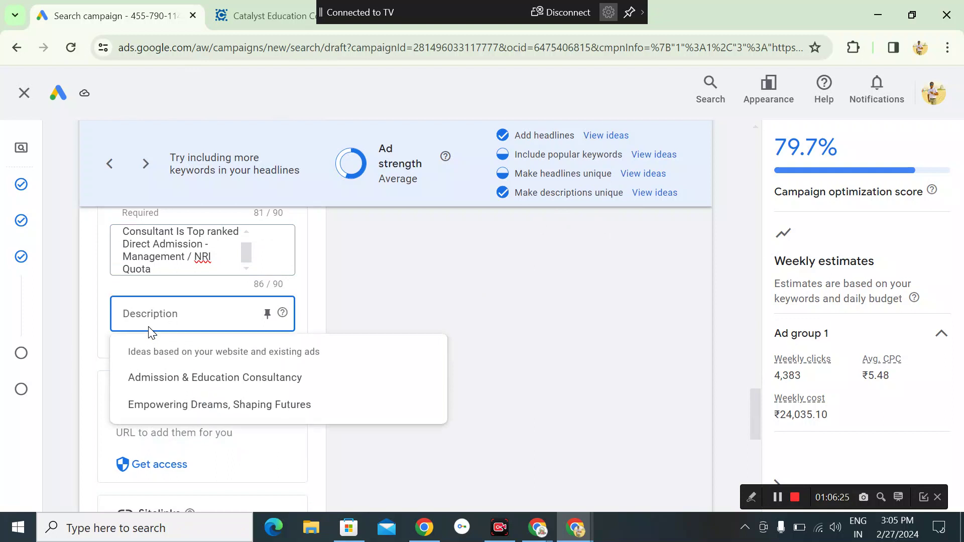
pyautogui.write('Direct')
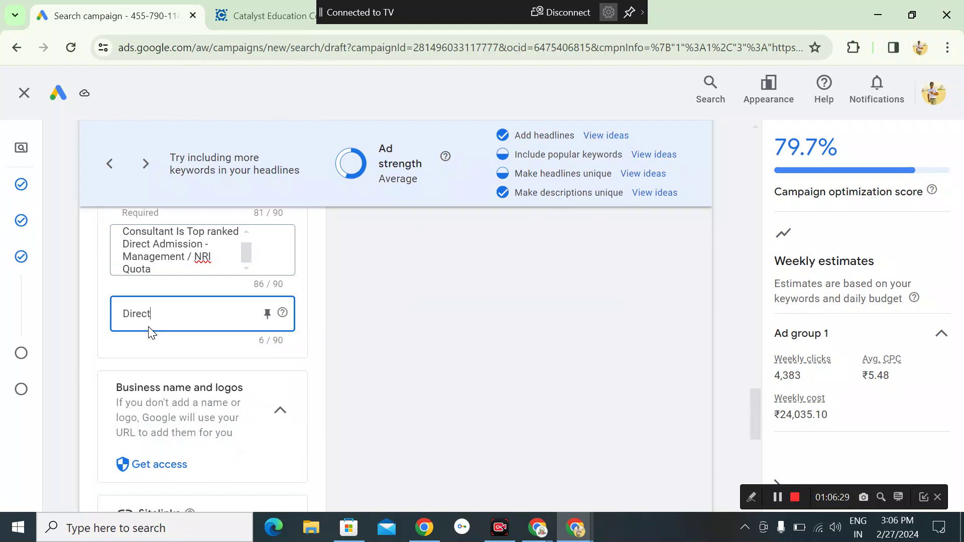
pyautogui.write(' Admissions For  BE')
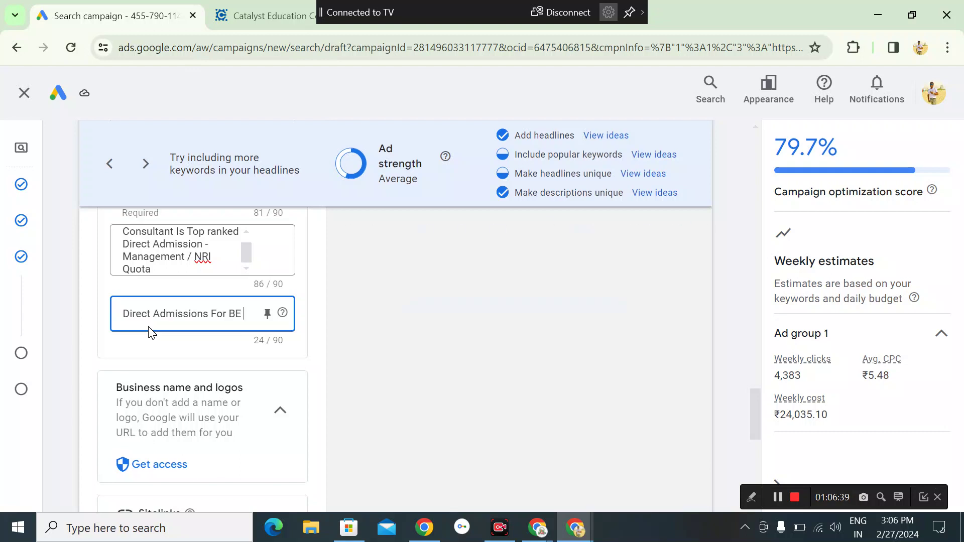
pyautogui.write(' & M')
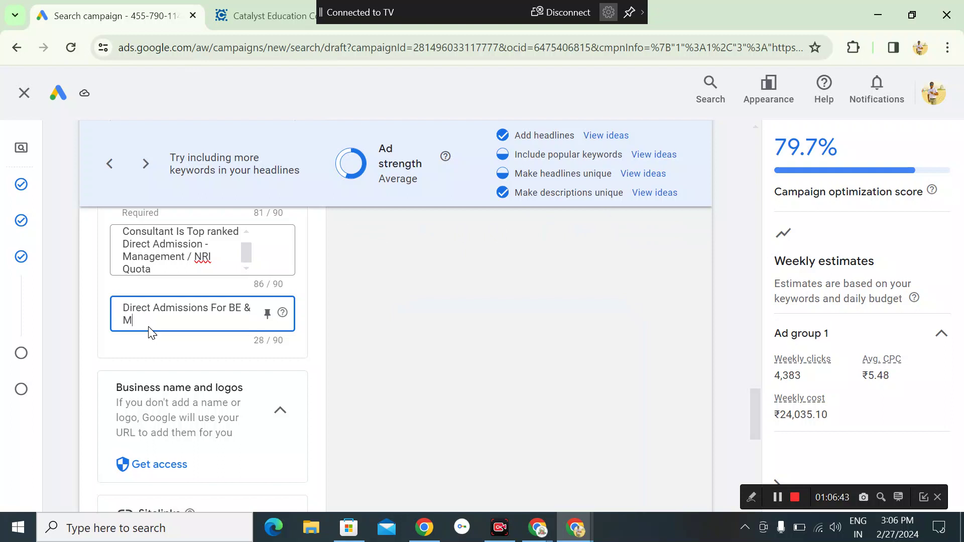
pyautogui.write('BA without Enatarnce E')
pyautogui.write('xama')
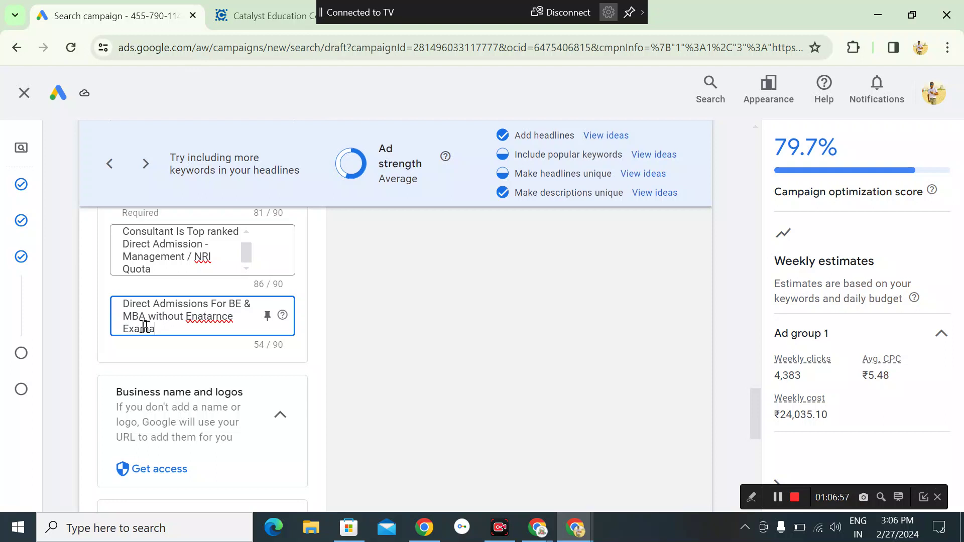
pyautogui.doubleClick(211, 317)
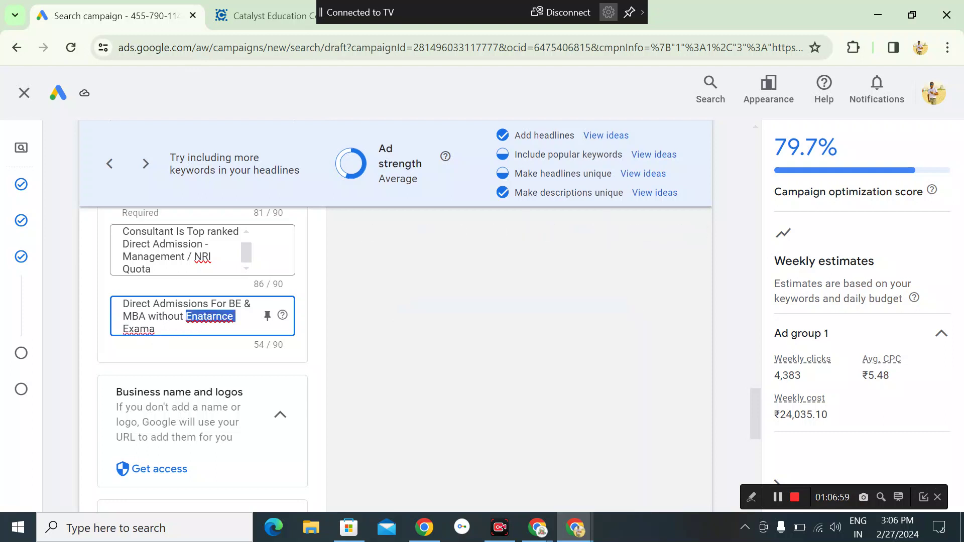
pyautogui.rightClick(212, 319)
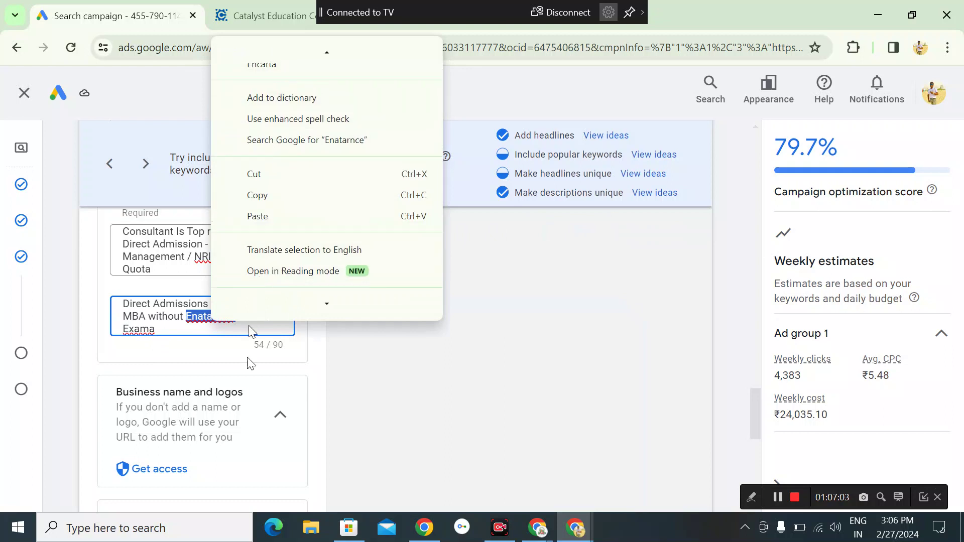
pyautogui.click(227, 351)
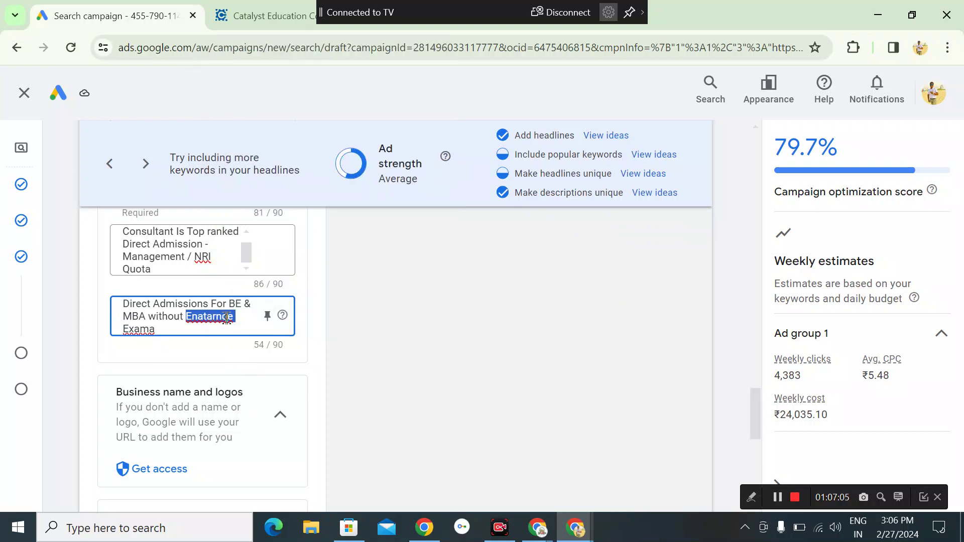
pyautogui.click(210, 347)
pyautogui.scroll(-3, 195, 342)
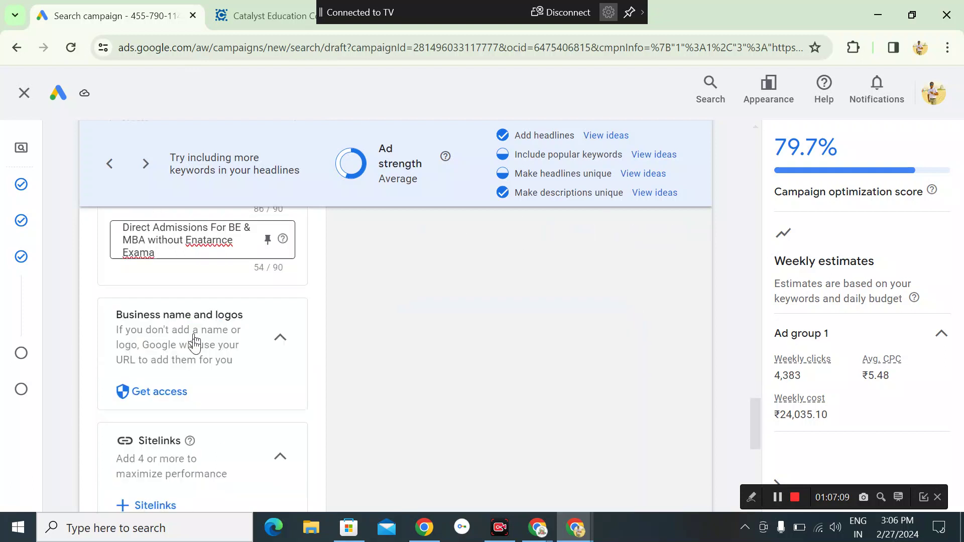
pyautogui.scroll(-1, 200, 409)
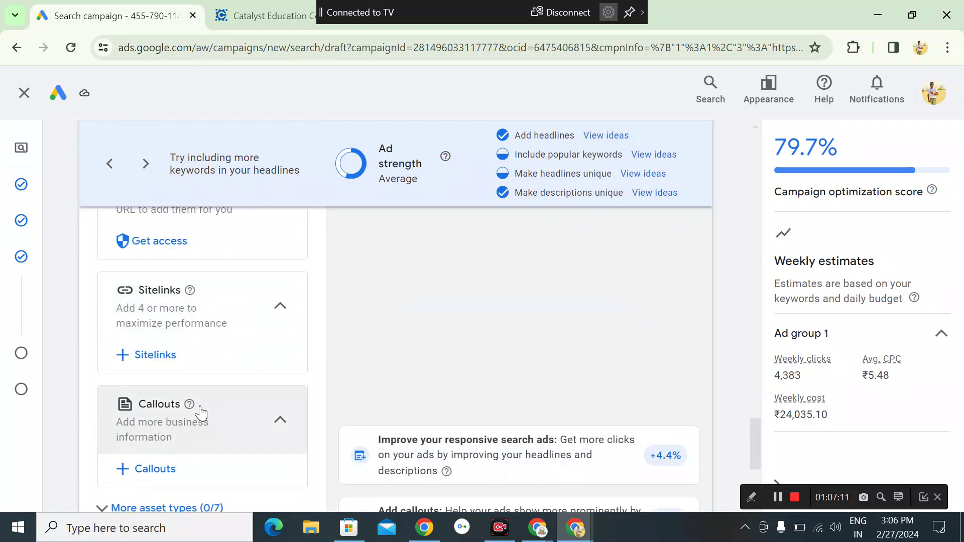
pyautogui.scroll(3, 269, 324)
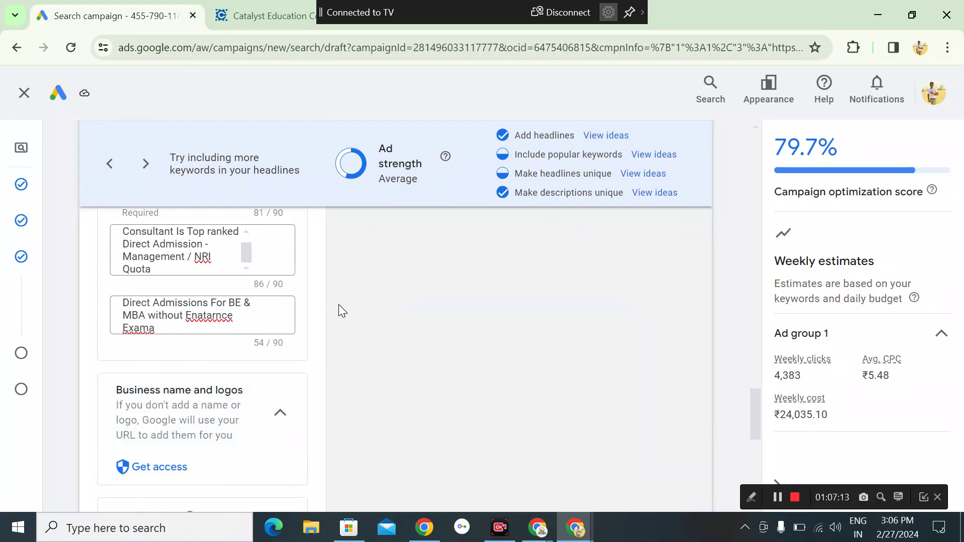
pyautogui.scroll(-4, 341, 310)
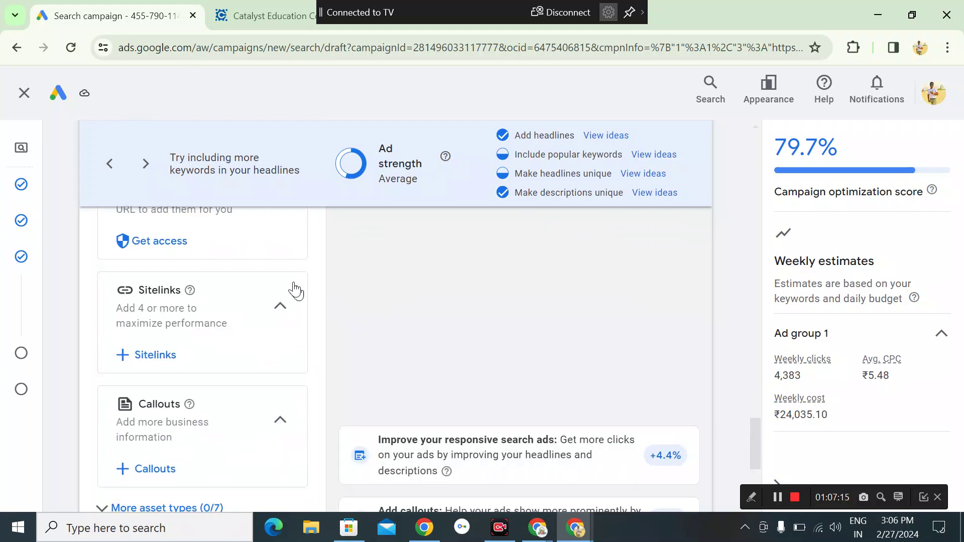
pyautogui.scroll(3, 295, 290)
pyautogui.scroll(-3, 241, 336)
pyautogui.click(157, 356)
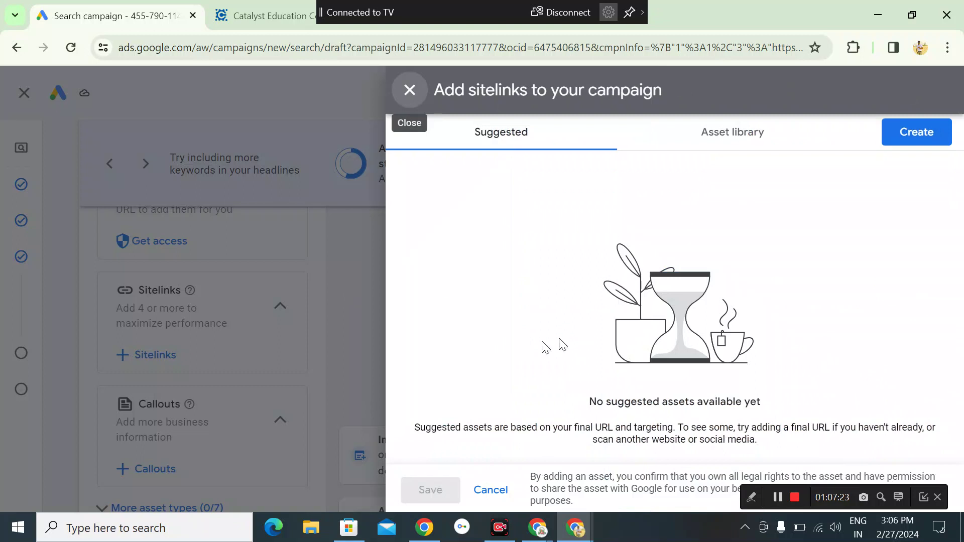
pyautogui.click(410, 99)
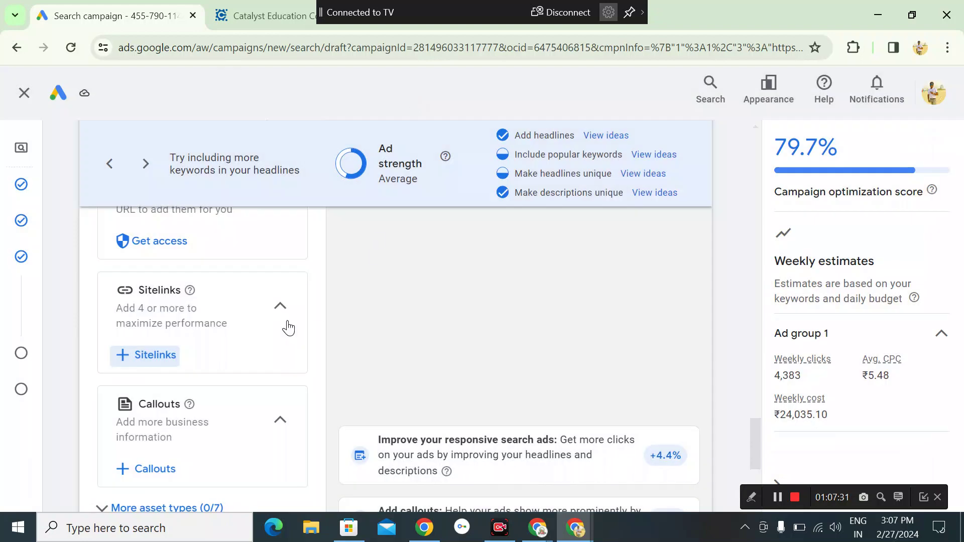
pyautogui.scroll(-1, 247, 402)
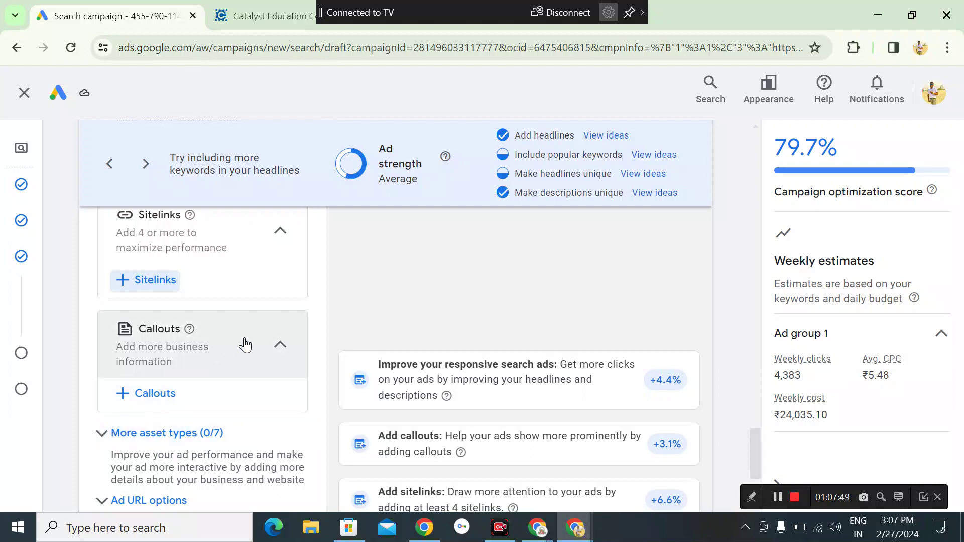
pyautogui.scroll(2, 236, 341)
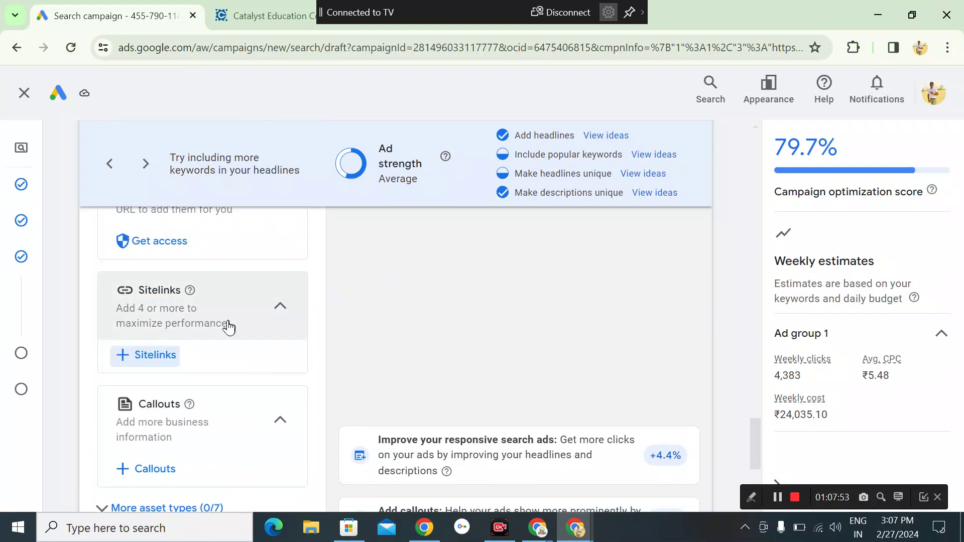
pyautogui.scroll(-1, 221, 331)
pyautogui.scroll(1, 138, 314)
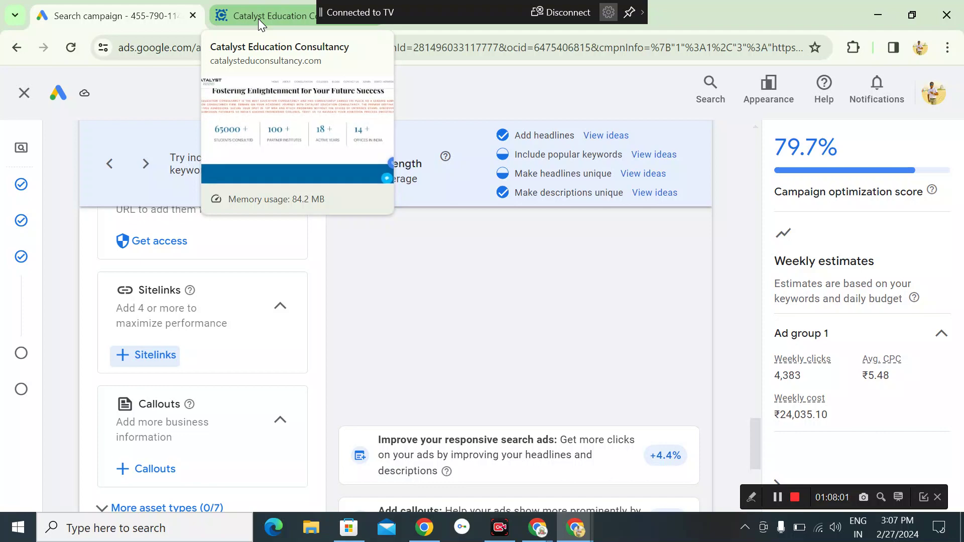
# Move the Catalyst Education site into its own window and search again for catalyst education consultancy
pyautogui.moveTo(258, 19); pyautogui.dragTo(231, 159)
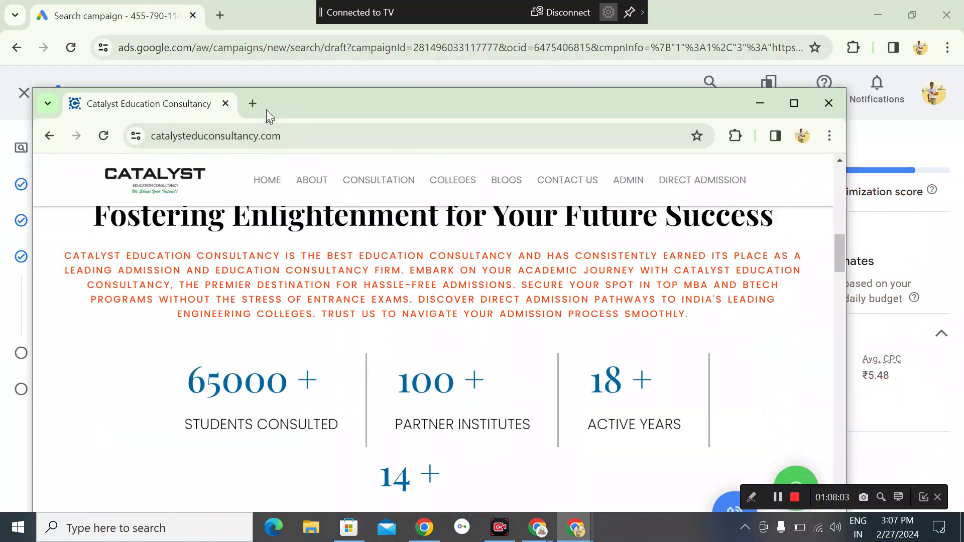
pyautogui.click(252, 103)
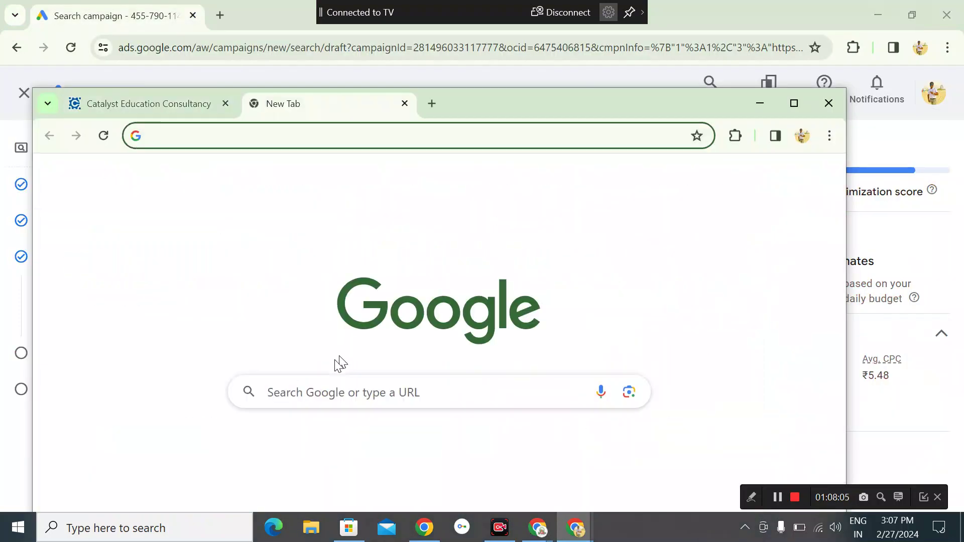
pyautogui.click(335, 392)
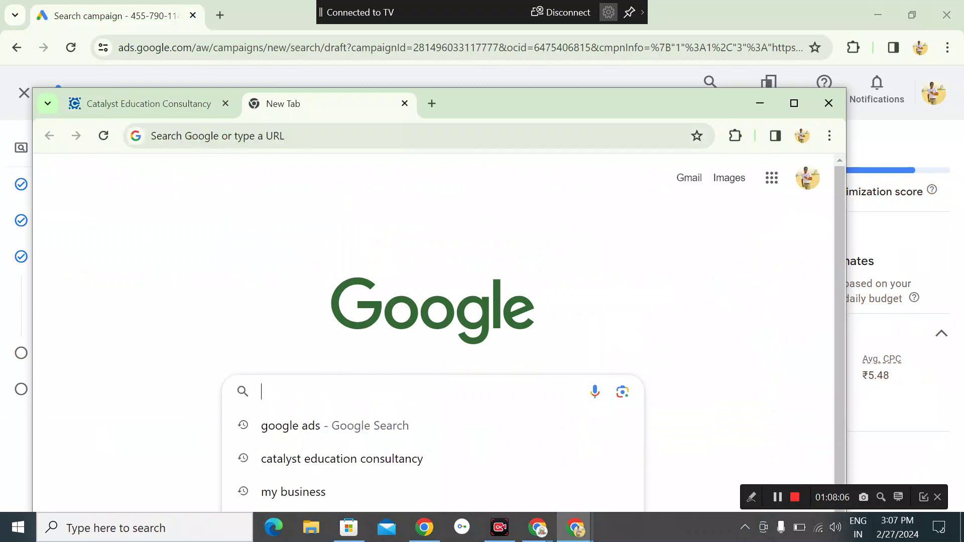
pyautogui.click(324, 469)
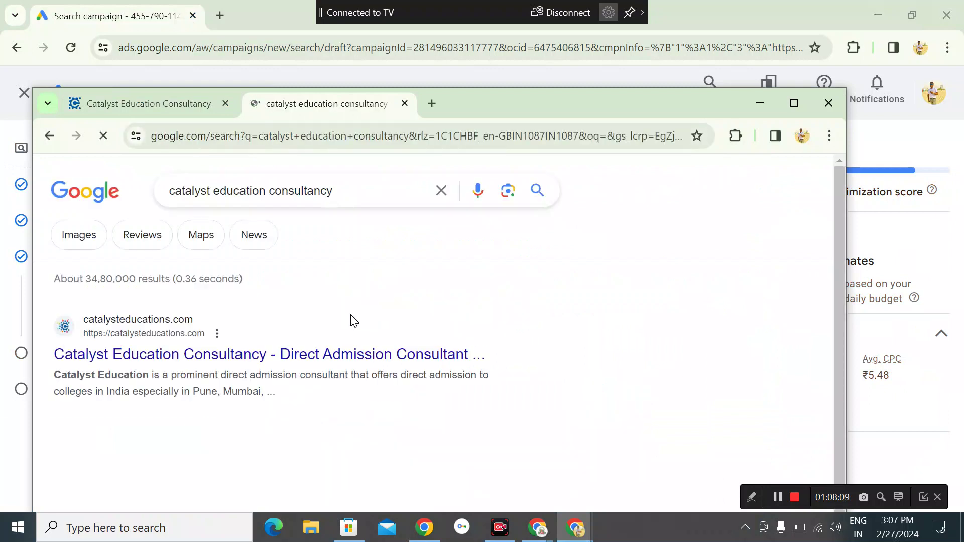
pyautogui.scroll(-3, 144, 391)
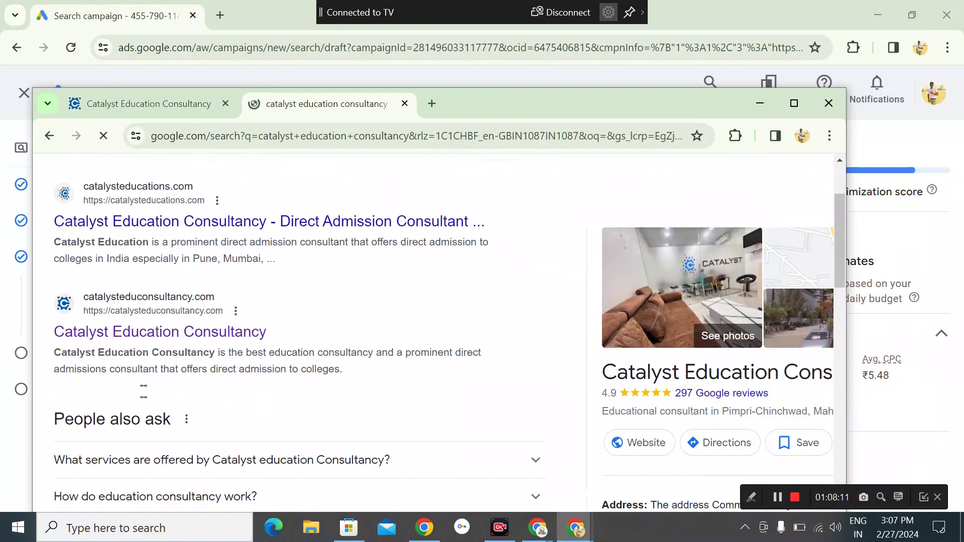
pyautogui.scroll(-9, 143, 391)
pyautogui.scroll(-4, 149, 394)
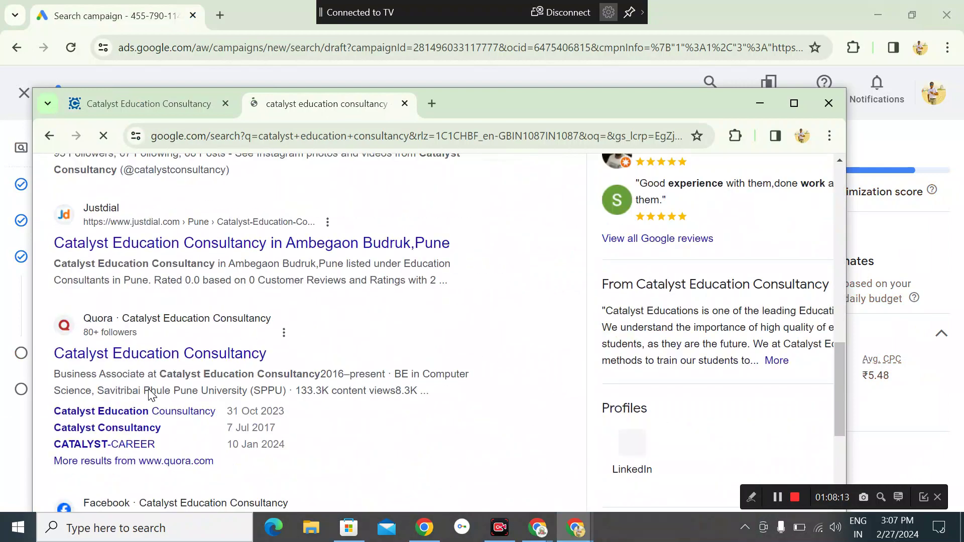
pyautogui.scroll(15, 187, 281)
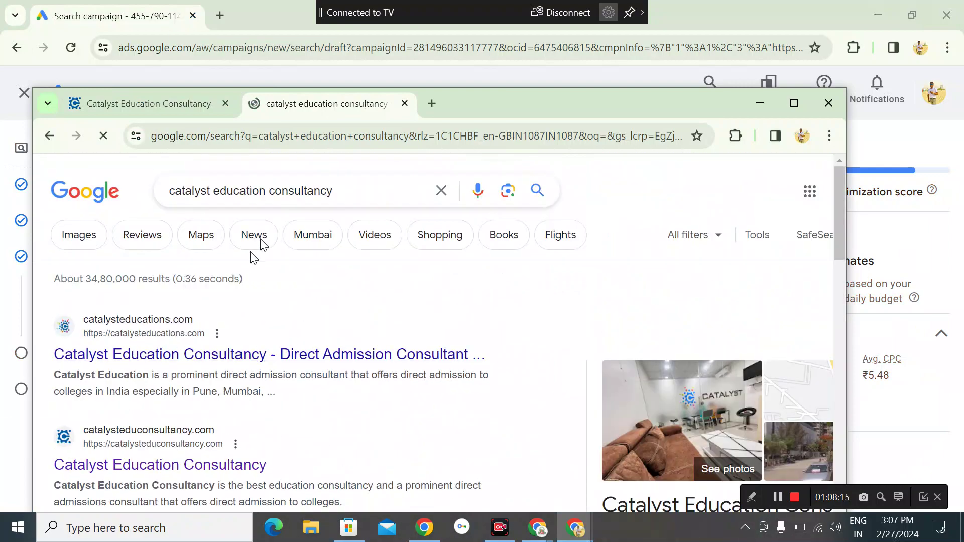
# Search Google for 'dirct admission for enineering' and browse the results
pyautogui.tripleClick(301, 191)
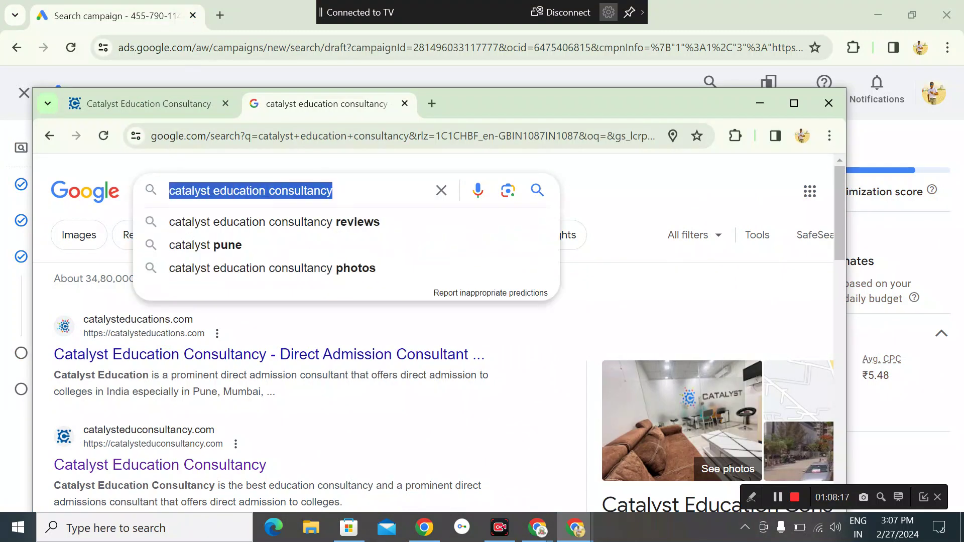
pyautogui.write('dirc')
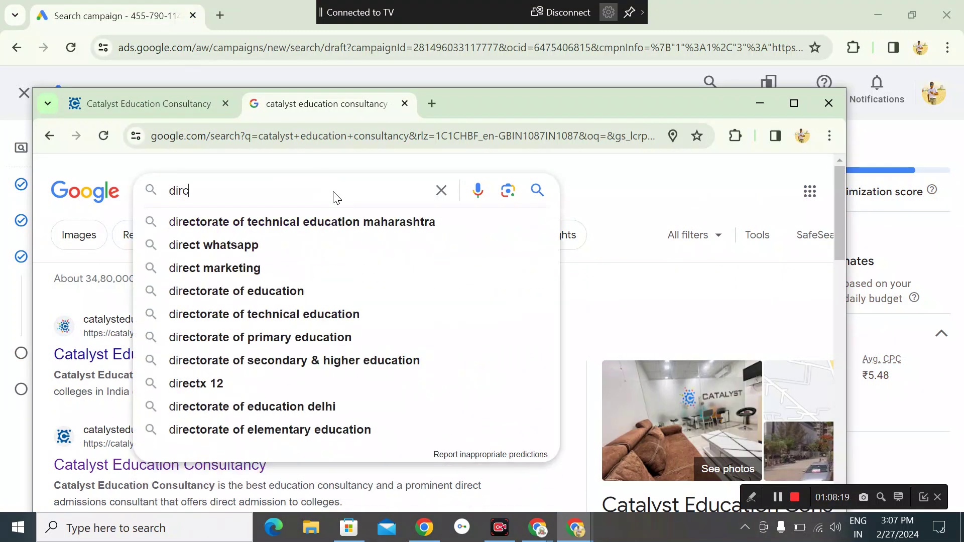
pyautogui.write('t a')
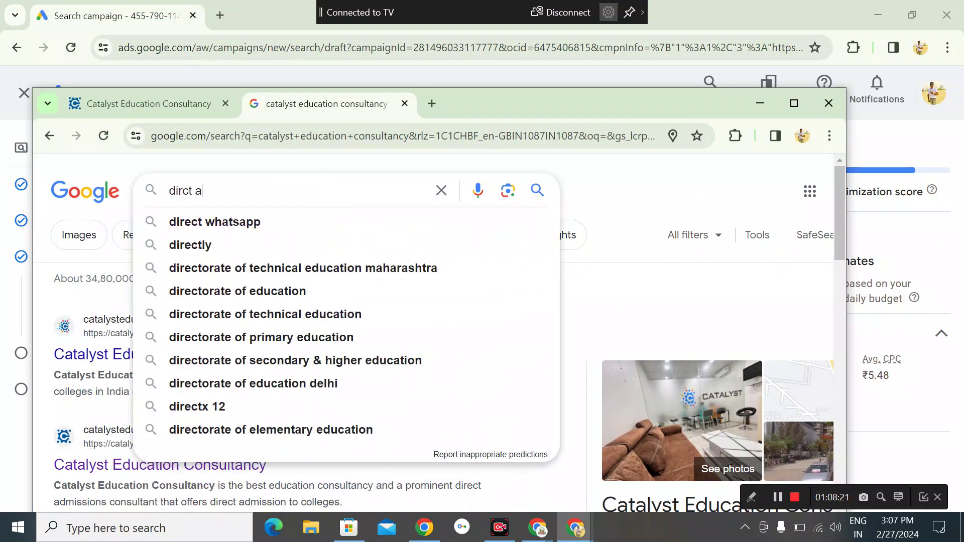
pyautogui.write('dmissi')
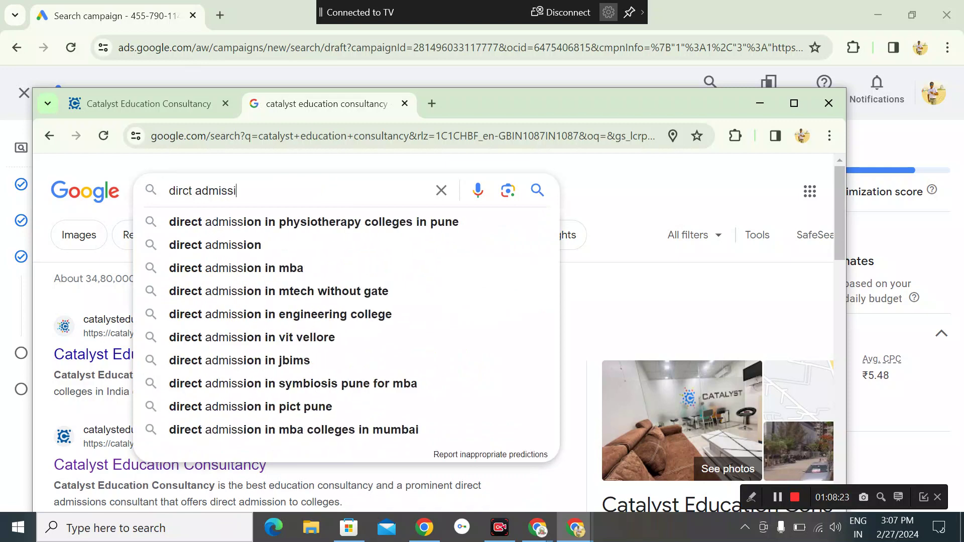
pyautogui.write('on for')
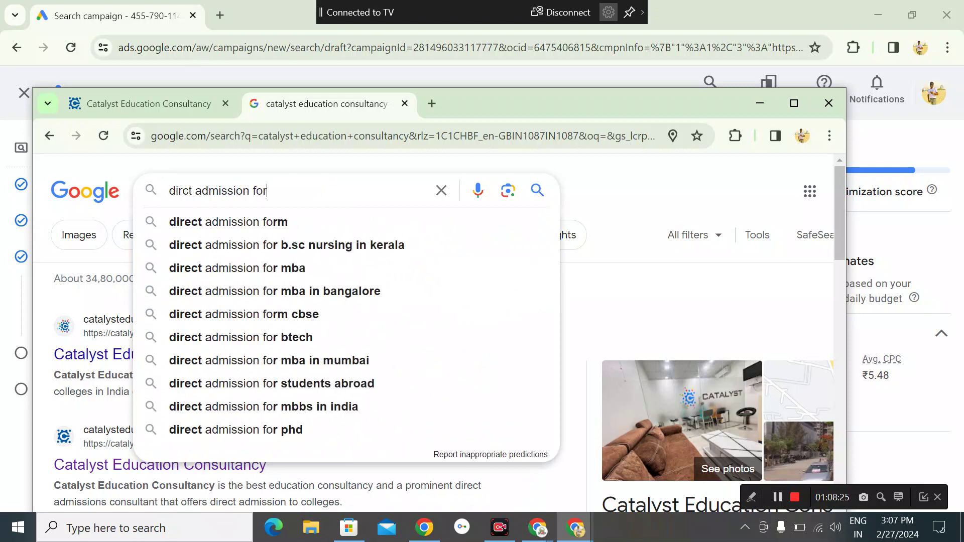
pyautogui.write(' en')
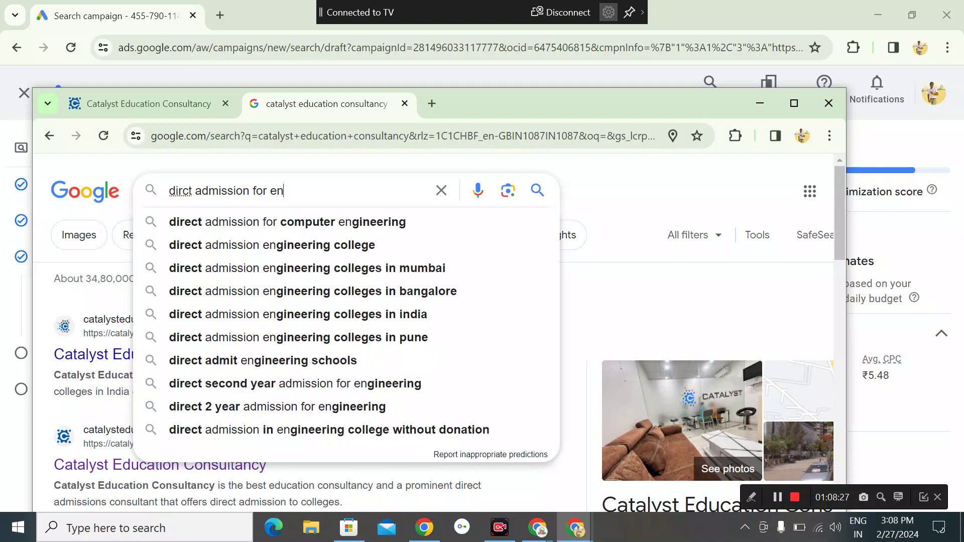
pyautogui.write('ine')
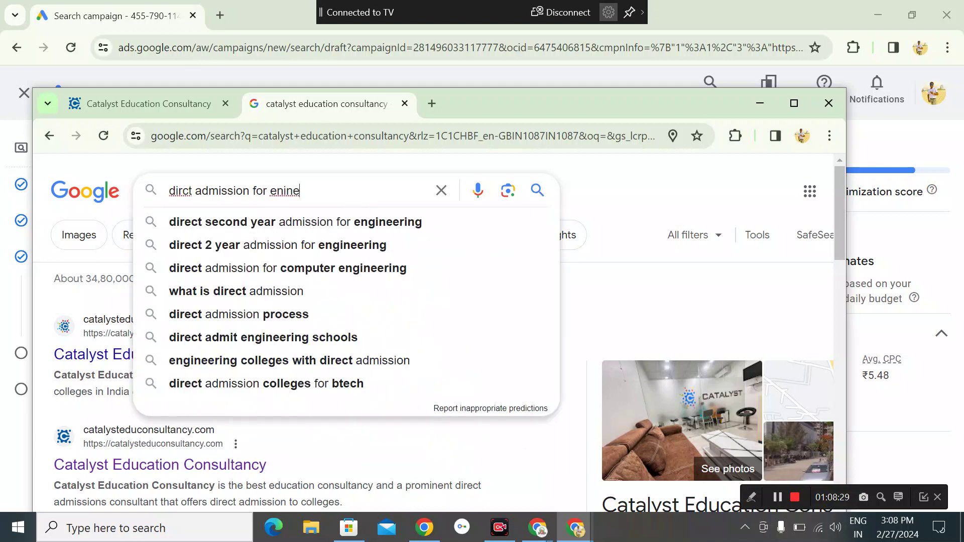
pyautogui.write('ering')
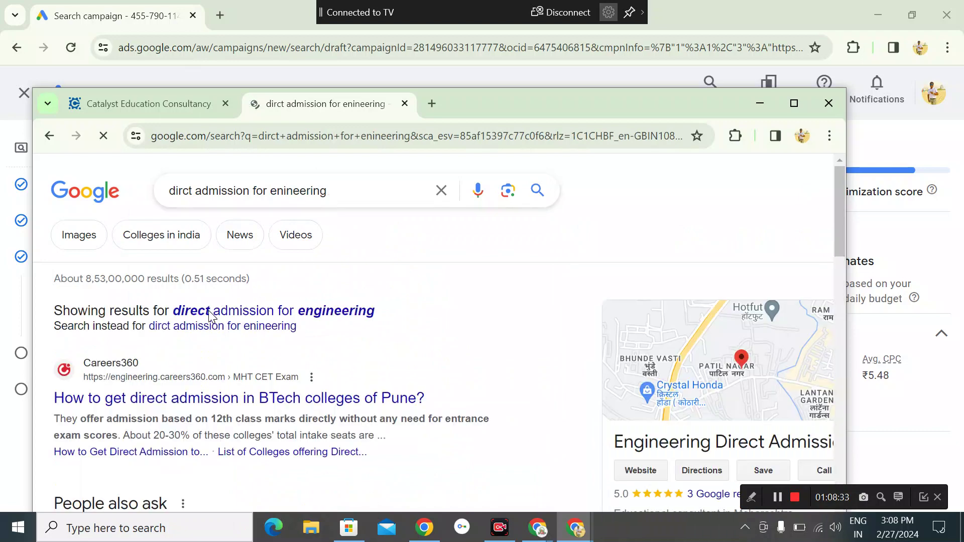
pyautogui.scroll(-9, 210, 316)
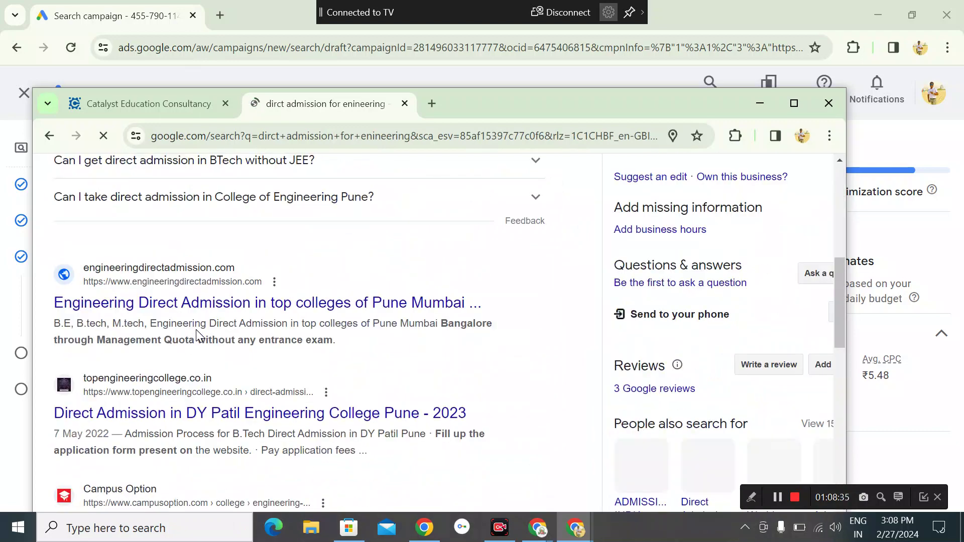
pyautogui.scroll(-8, 197, 336)
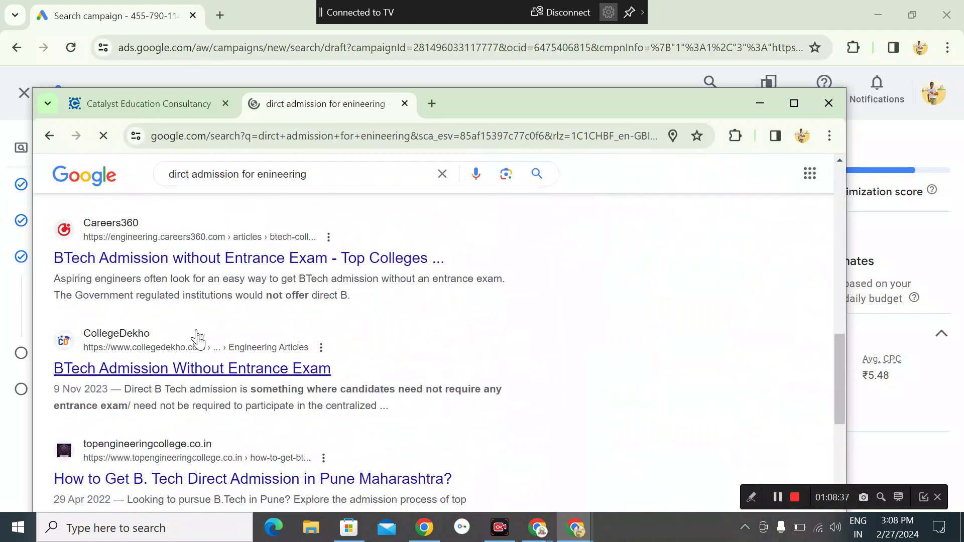
pyautogui.scroll(-3, 203, 358)
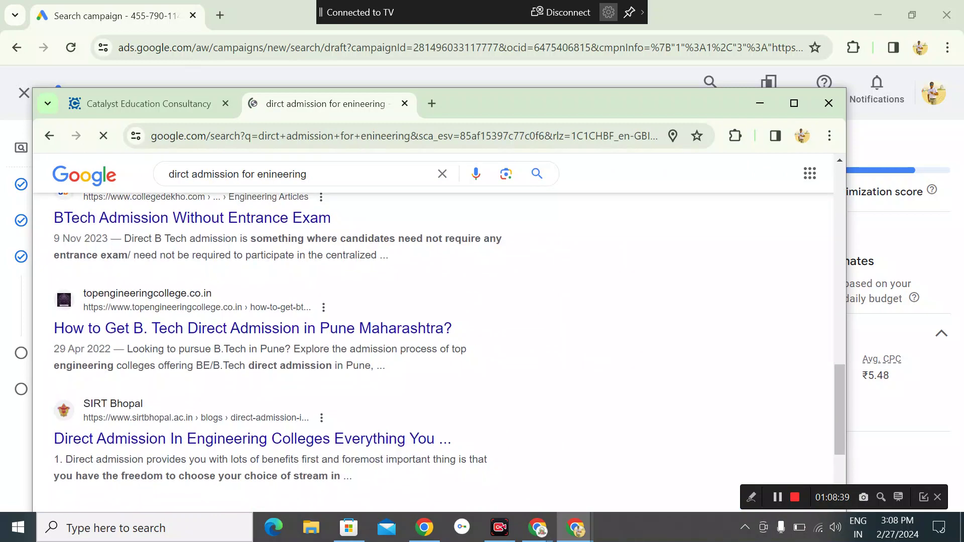
pyautogui.scroll(-4, 281, 342)
pyautogui.scroll(7, 281, 342)
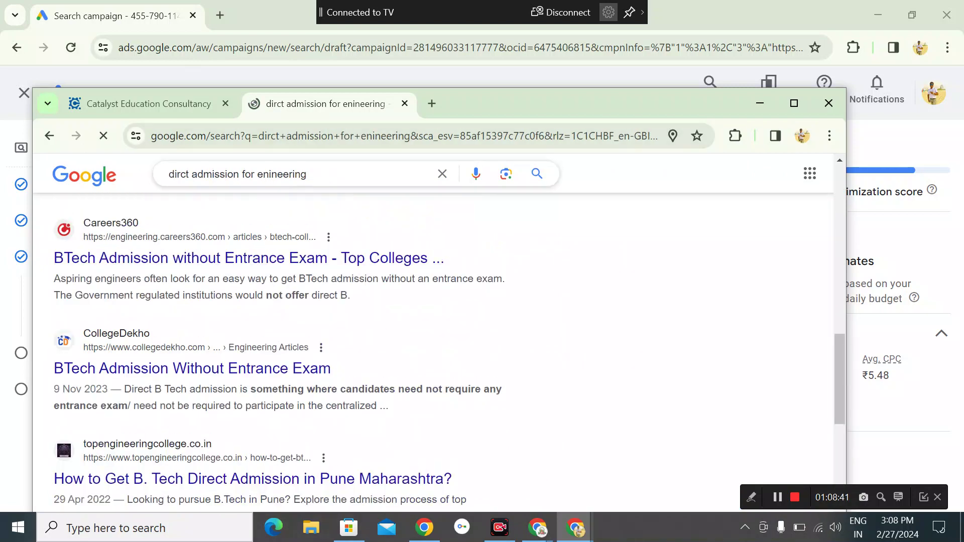
# Replace the query with a search for data science course in pune
pyautogui.tripleClick(281, 175)
pyautogui.press('BackSpace')
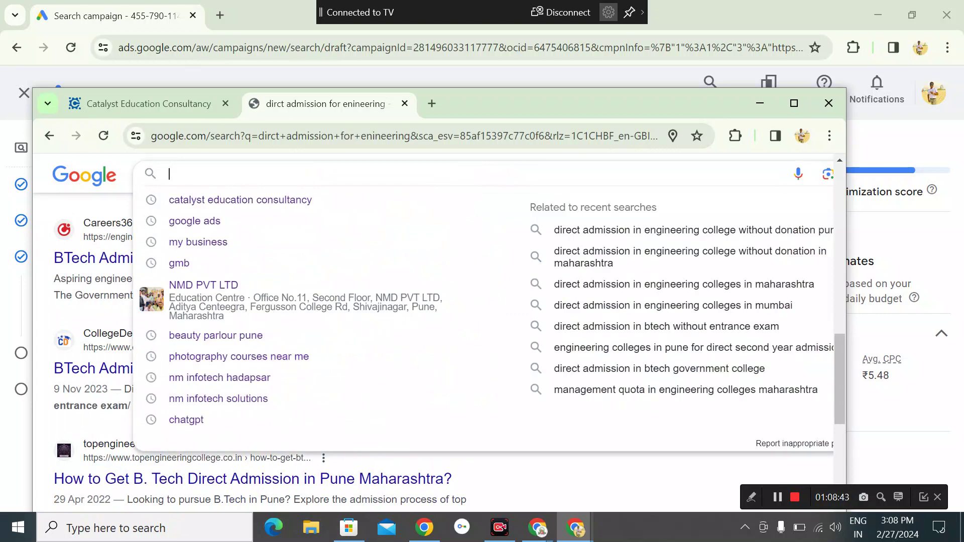
pyautogui.write('data')
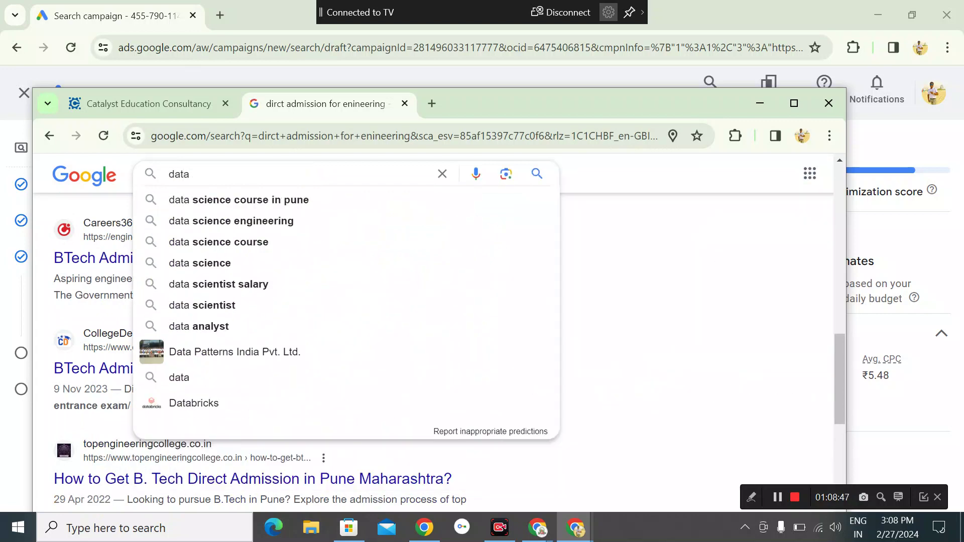
pyautogui.write(' sc')
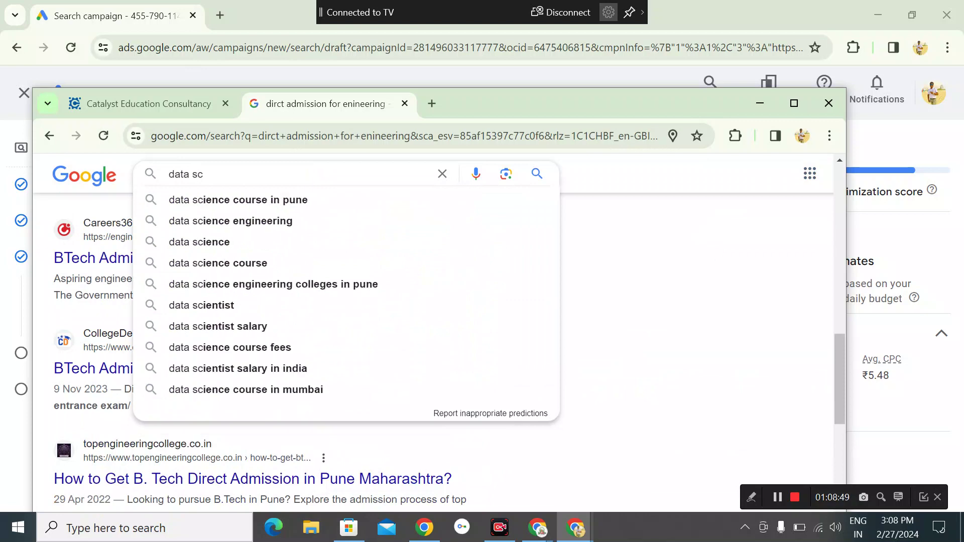
pyautogui.click(293, 199)
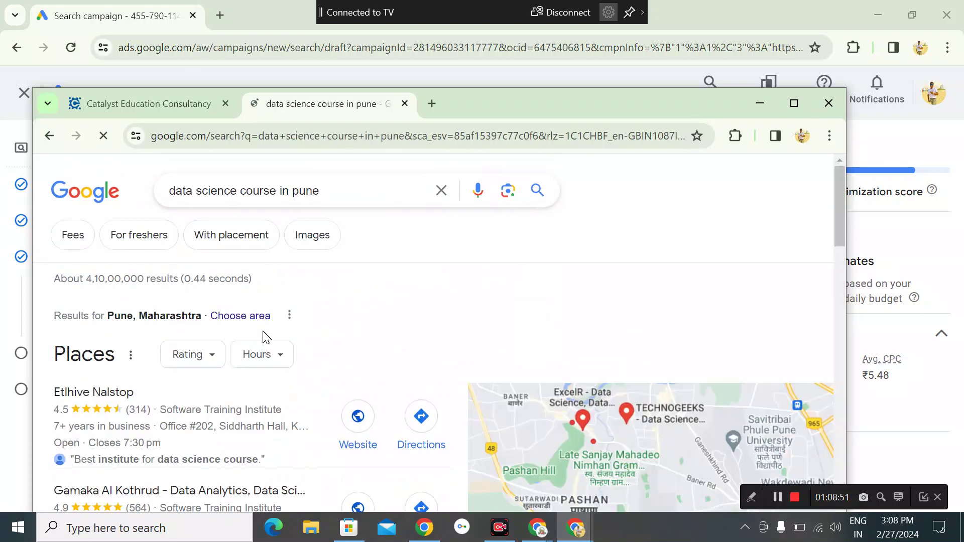
# Maximize the browser and browse the data science course in pune results
pyautogui.scroll(-15, 258, 337)
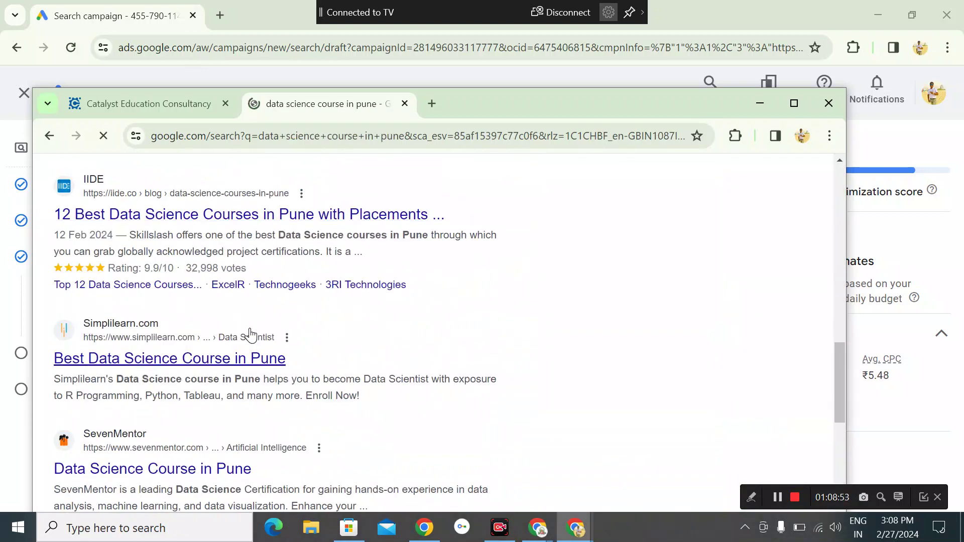
pyautogui.scroll(-8, 250, 335)
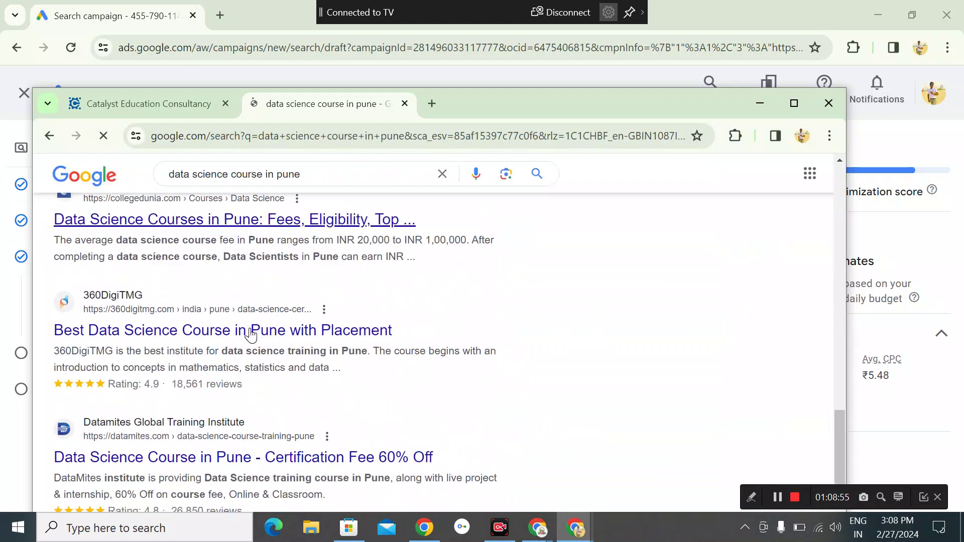
pyautogui.click(794, 103)
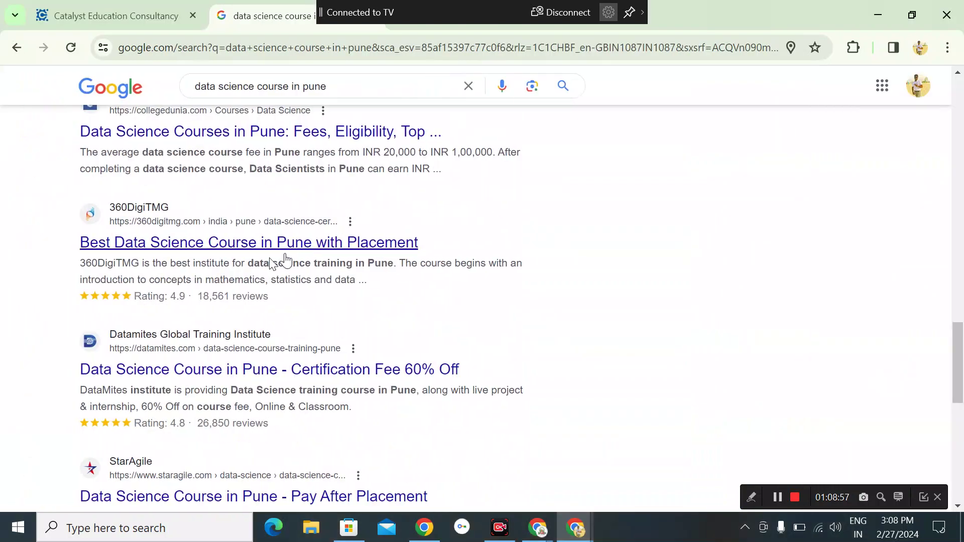
pyautogui.scroll(-9, 205, 276)
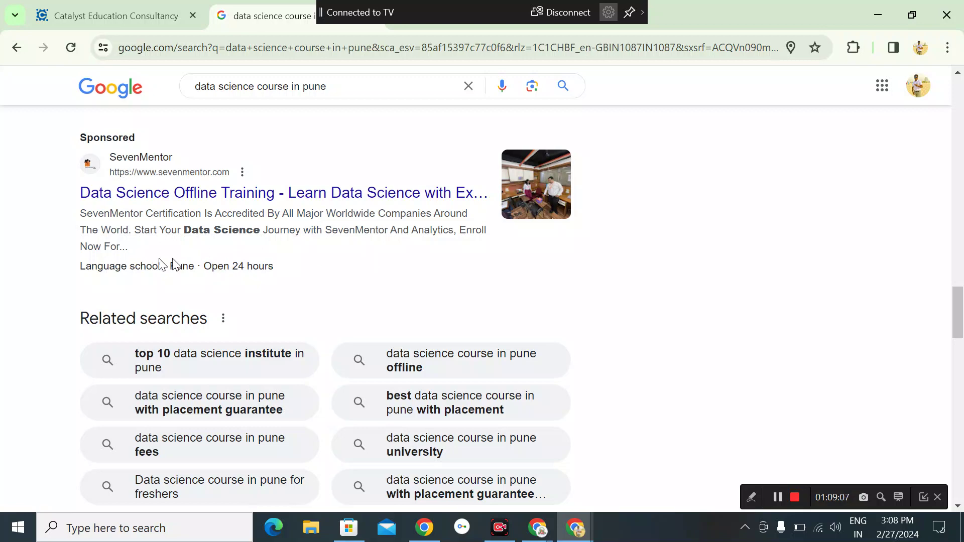
pyautogui.scroll(-5, 194, 272)
pyautogui.scroll(-1, 193, 273)
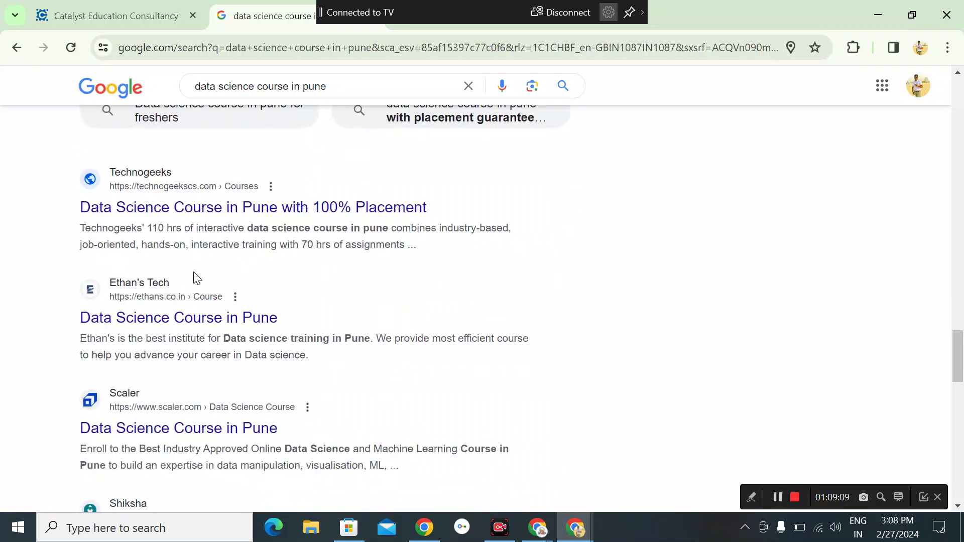
pyautogui.scroll(-6, 195, 277)
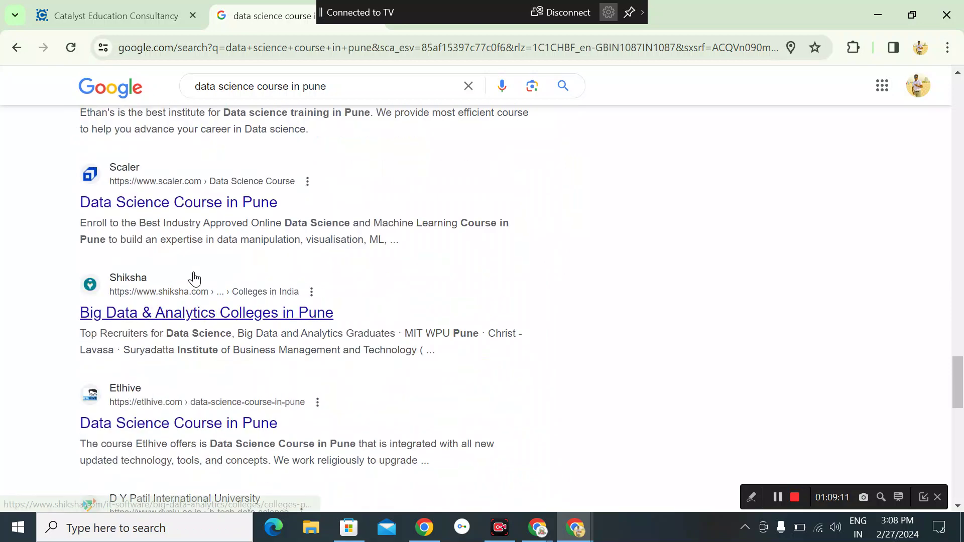
pyautogui.scroll(-5, 195, 277)
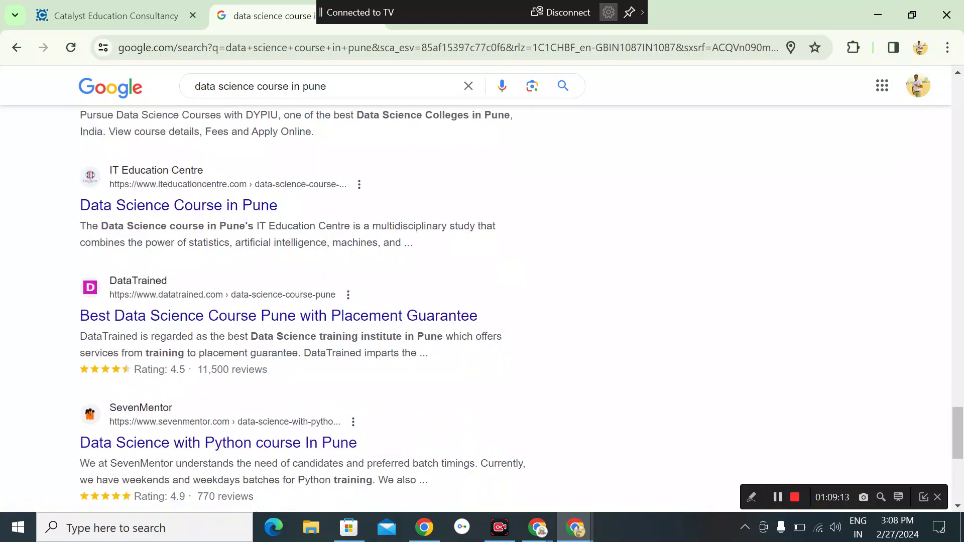
pyautogui.scroll(-7, 195, 277)
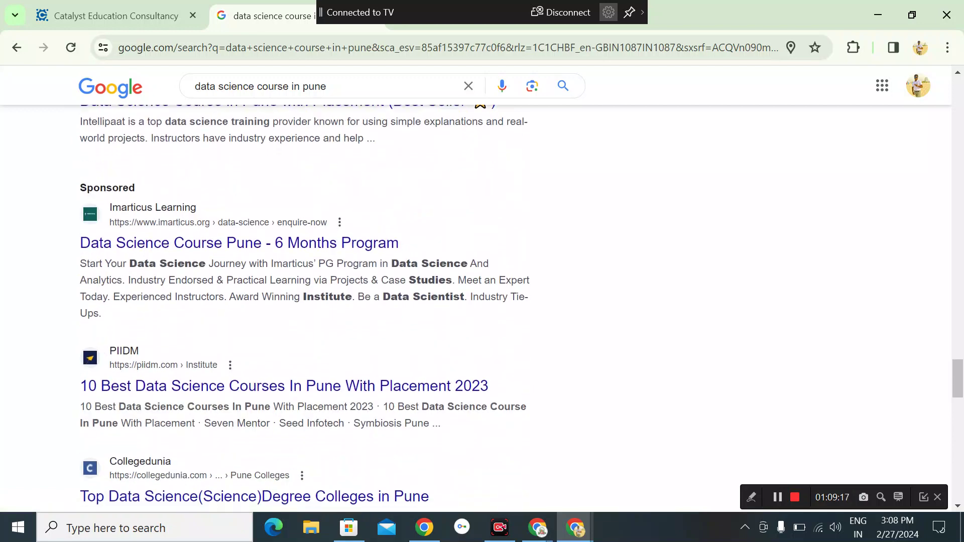
pyautogui.scroll(-3, 196, 254)
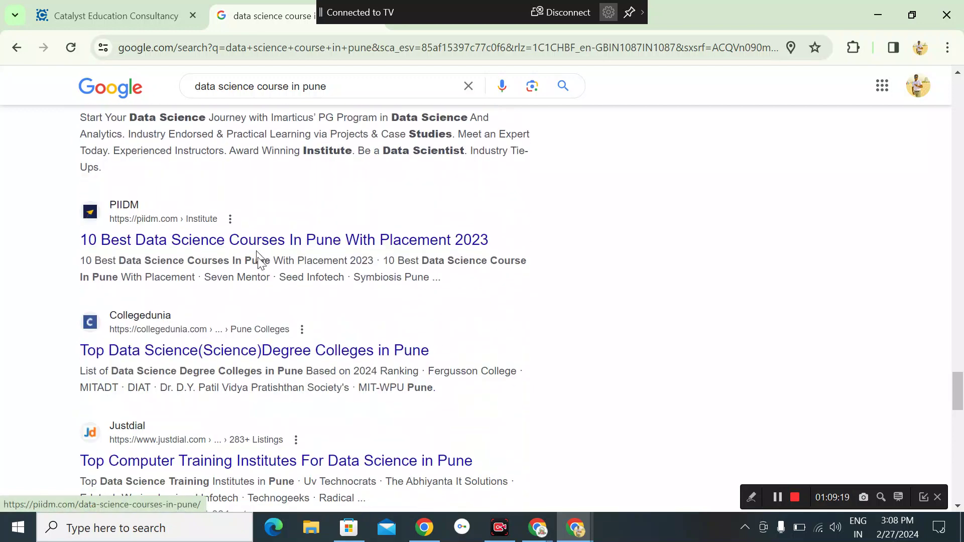
pyautogui.scroll(-3, 261, 269)
pyautogui.scroll(4, 261, 269)
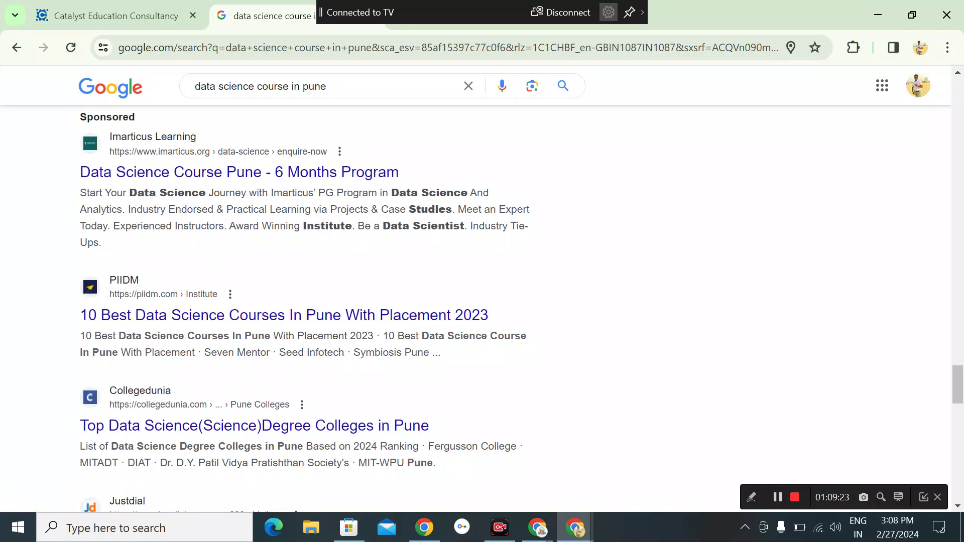
pyautogui.scroll(-9, 260, 198)
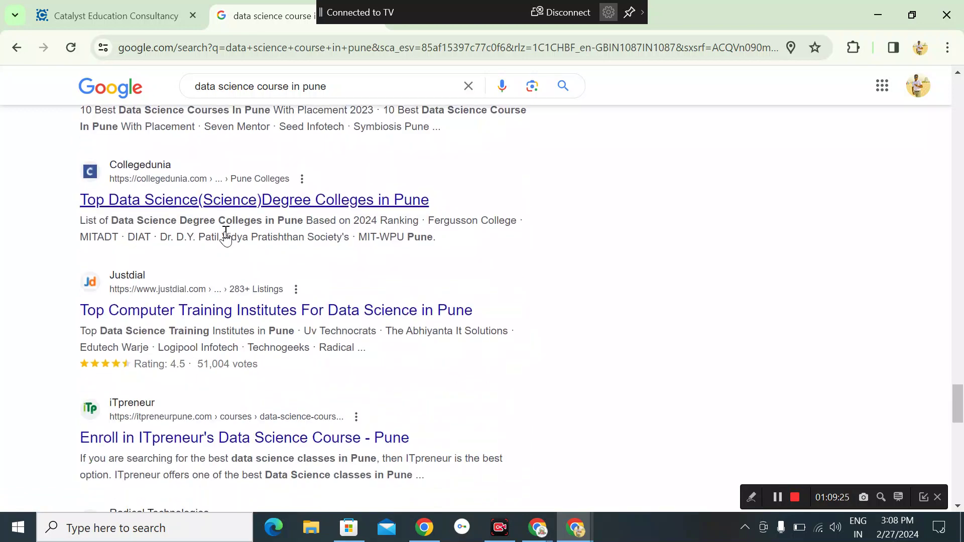
pyautogui.scroll(-12, 209, 289)
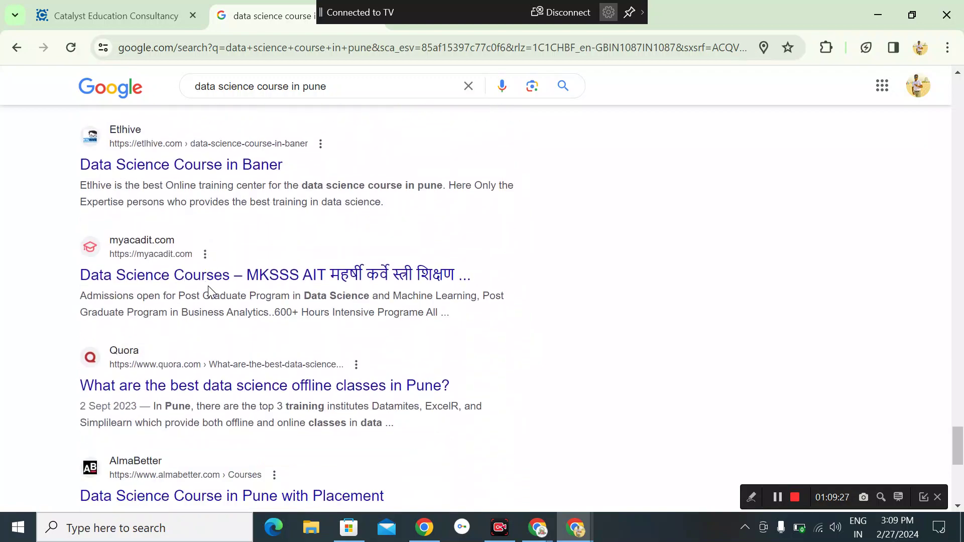
pyautogui.scroll(-6, 208, 292)
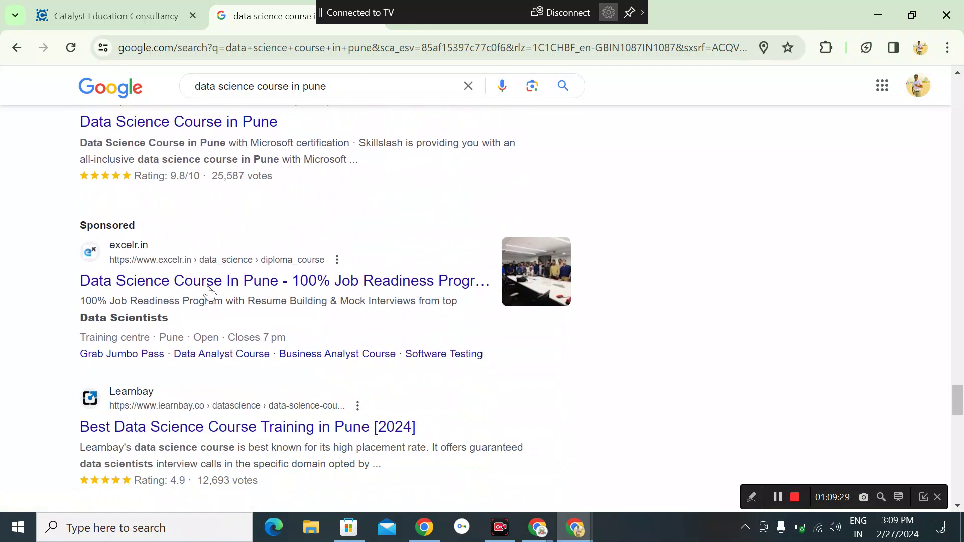
pyautogui.scroll(1, 209, 290)
pyautogui.scroll(2, 210, 290)
# Highlight a competitor sponsored ad's sitelinks row, then keep scrolling through the results
pyautogui.moveTo(75, 354); pyautogui.dragTo(394, 376)
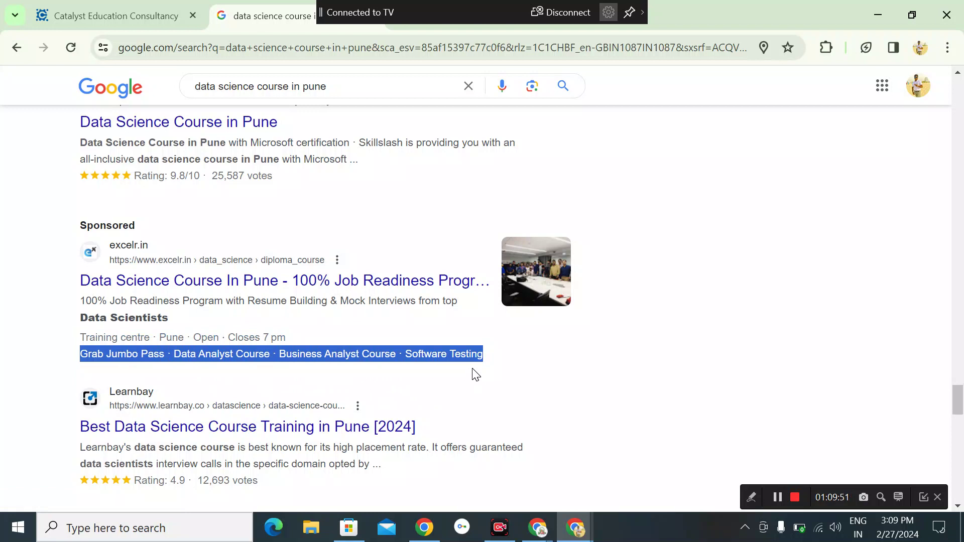
pyautogui.scroll(-5, 350, 404)
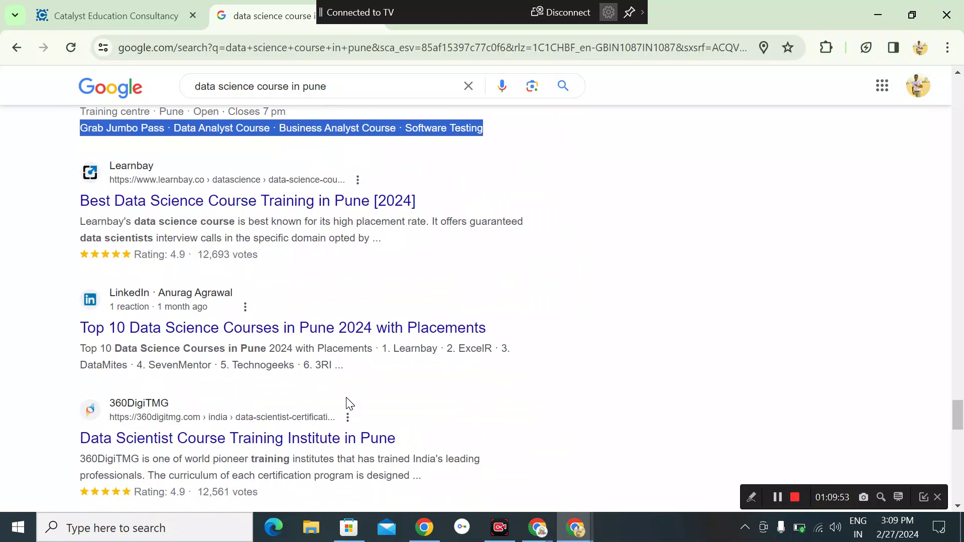
pyautogui.scroll(-9, 350, 404)
pyautogui.scroll(-3, 352, 405)
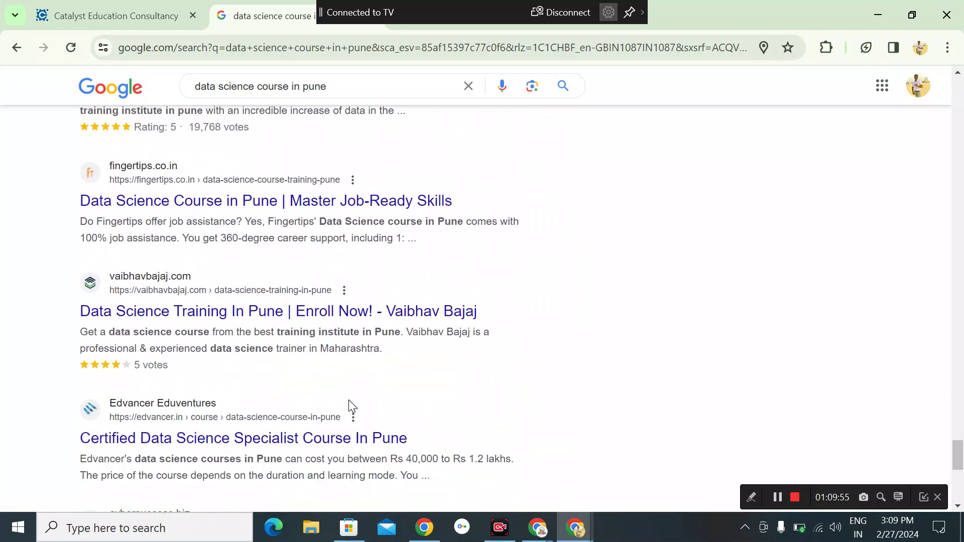
pyautogui.scroll(-5, 350, 406)
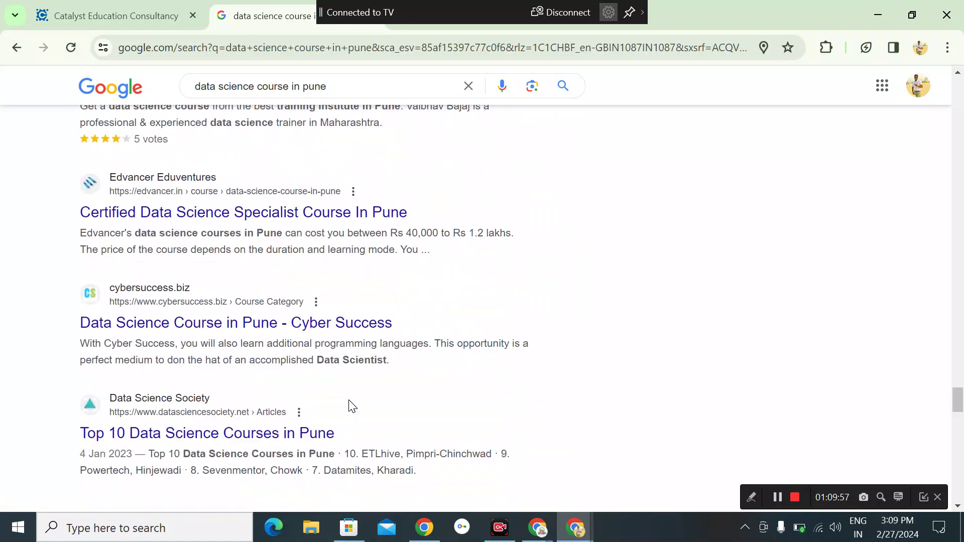
pyautogui.scroll(-15, 349, 405)
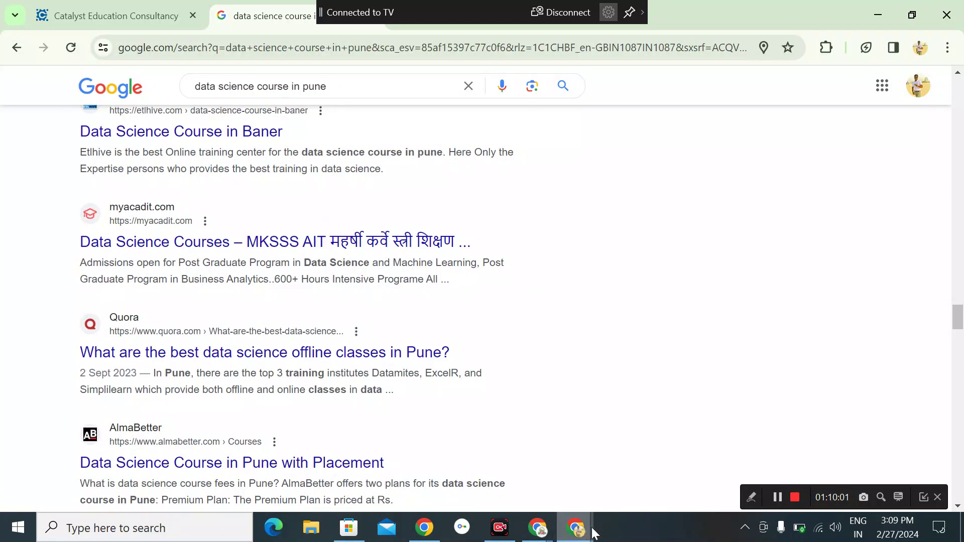
# Check the Google Meet in-call chat, then return to the Google Ads Search campaign draft
pyautogui.moveTo(538, 531)
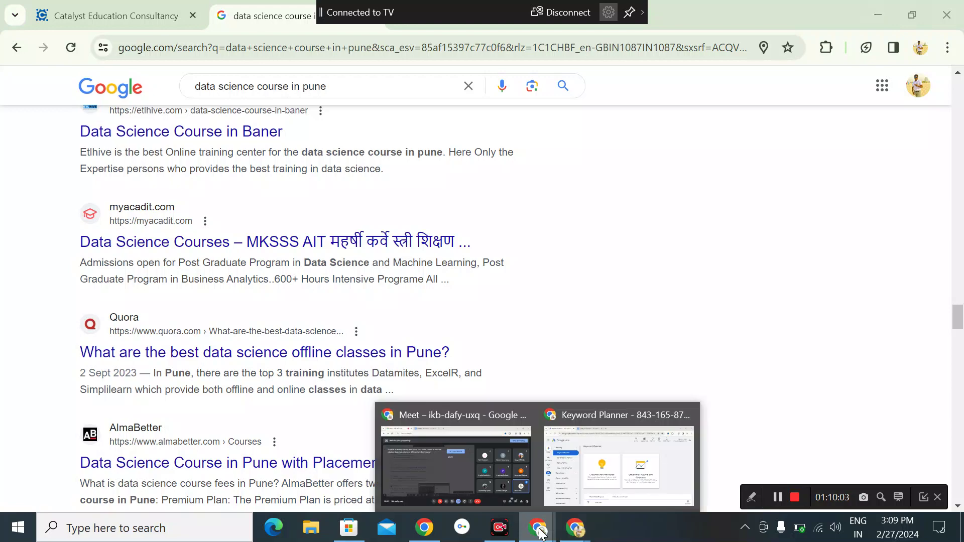
pyautogui.click(478, 471)
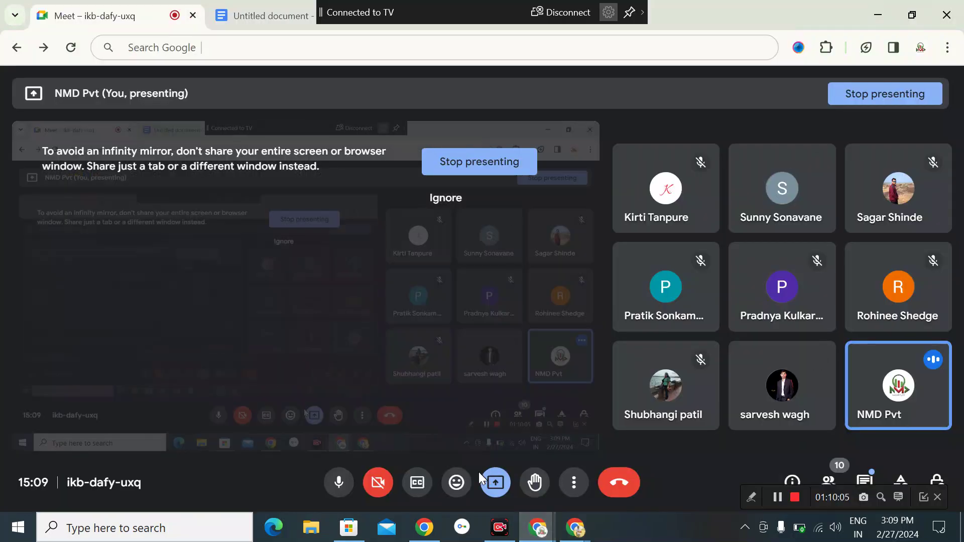
pyautogui.click(863, 483)
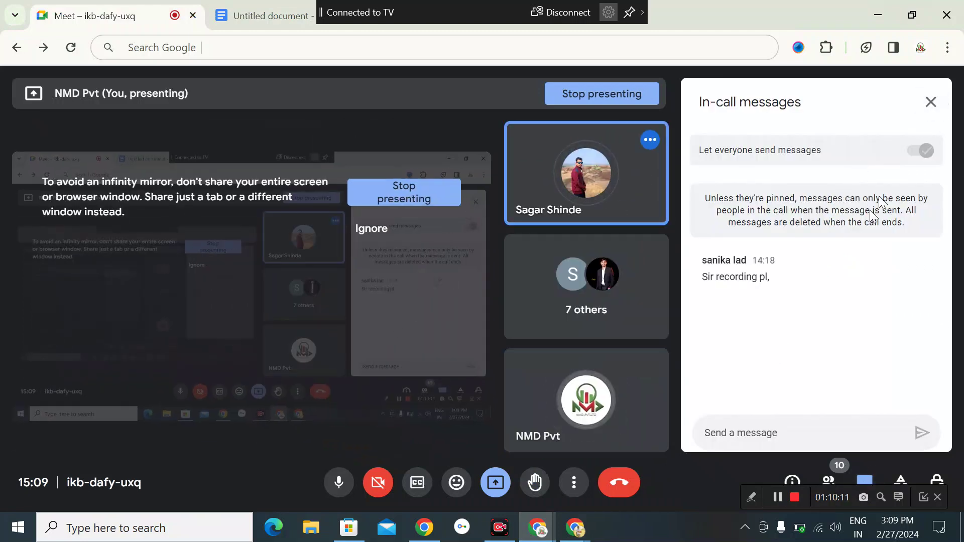
pyautogui.click(931, 102)
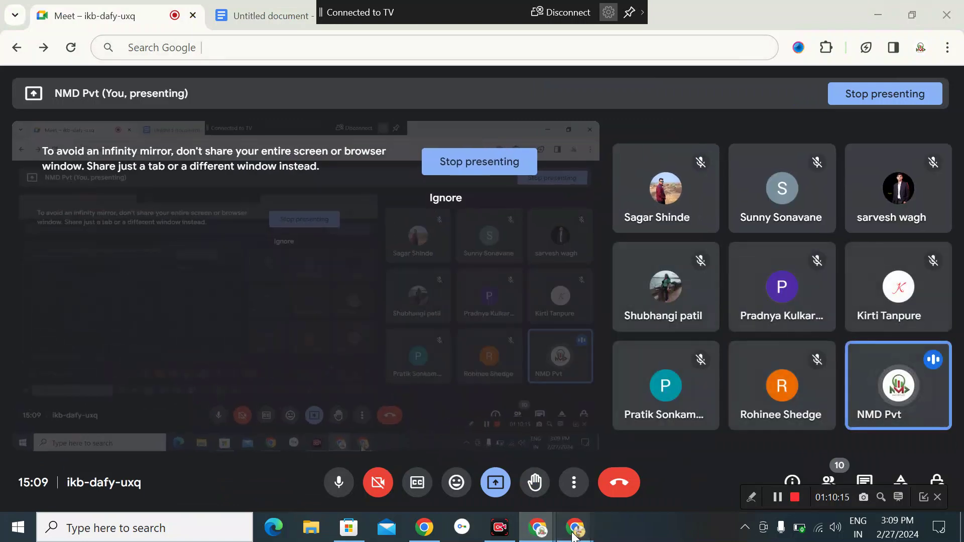
pyautogui.moveTo(577, 528)
pyautogui.click(523, 459)
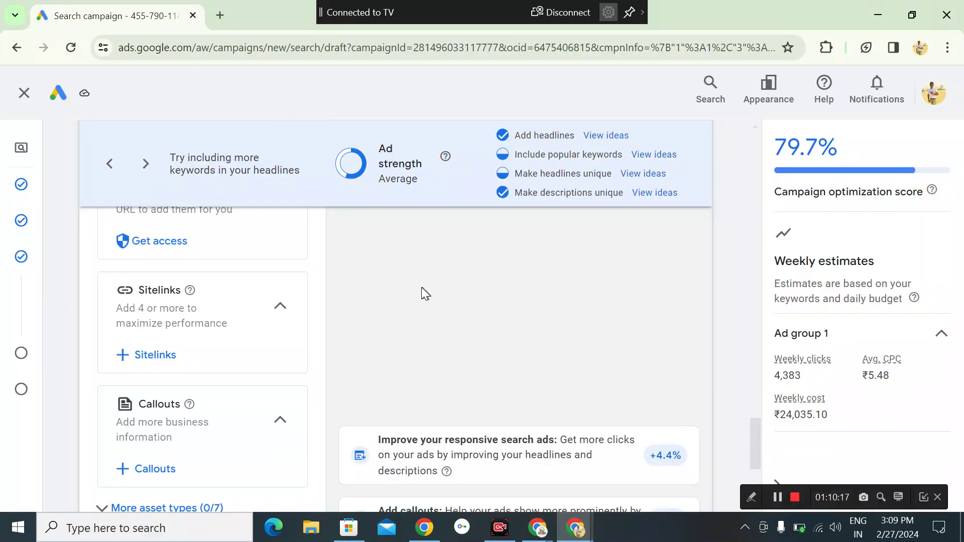
pyautogui.scroll(-3, 230, 383)
pyautogui.scroll(3, 204, 339)
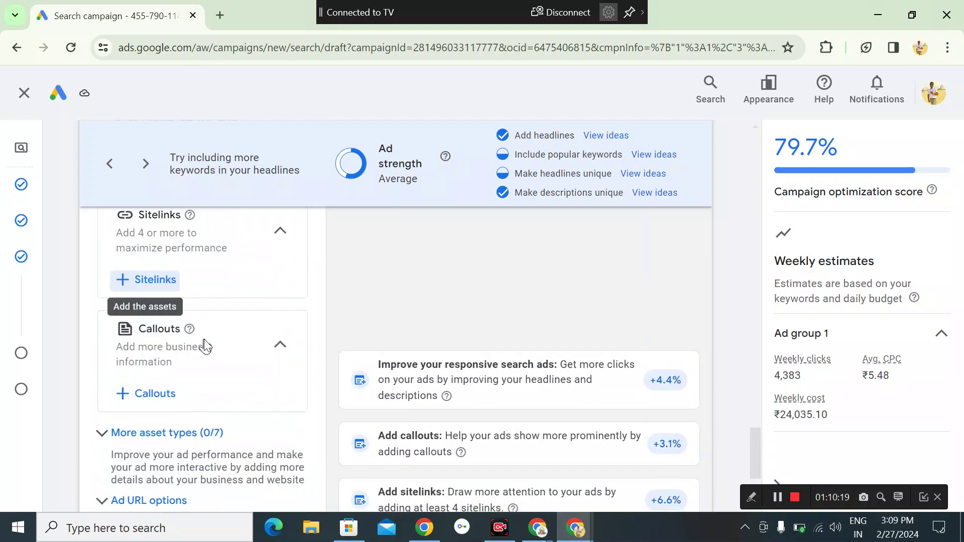
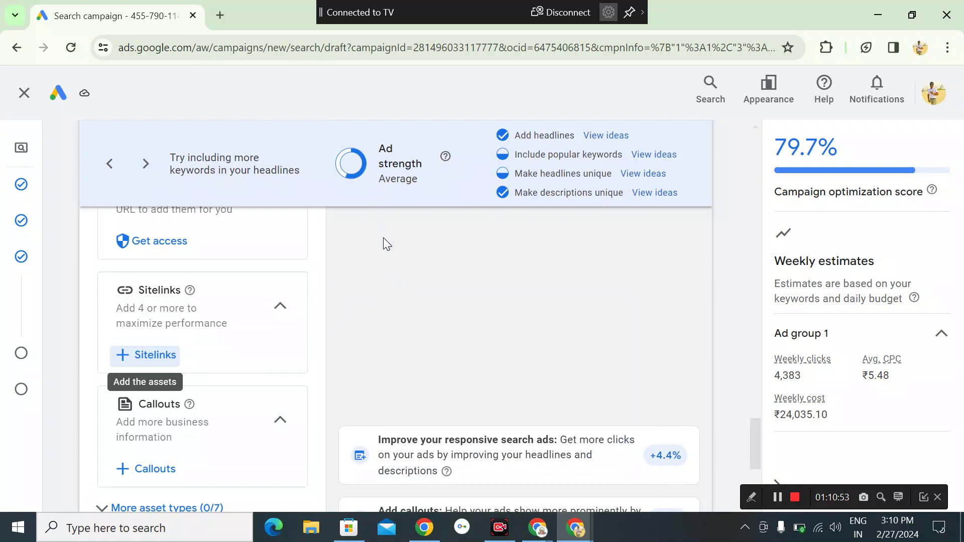
# Scroll to the Callouts asset card and open the 'Add callouts to your campaign' panel
pyautogui.scroll(-2, 324, 304)
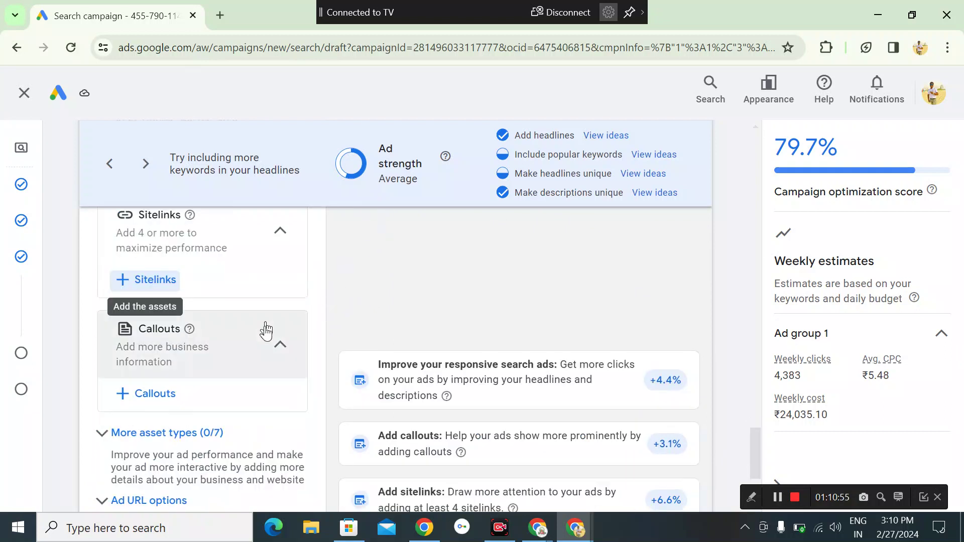
pyautogui.click(155, 395)
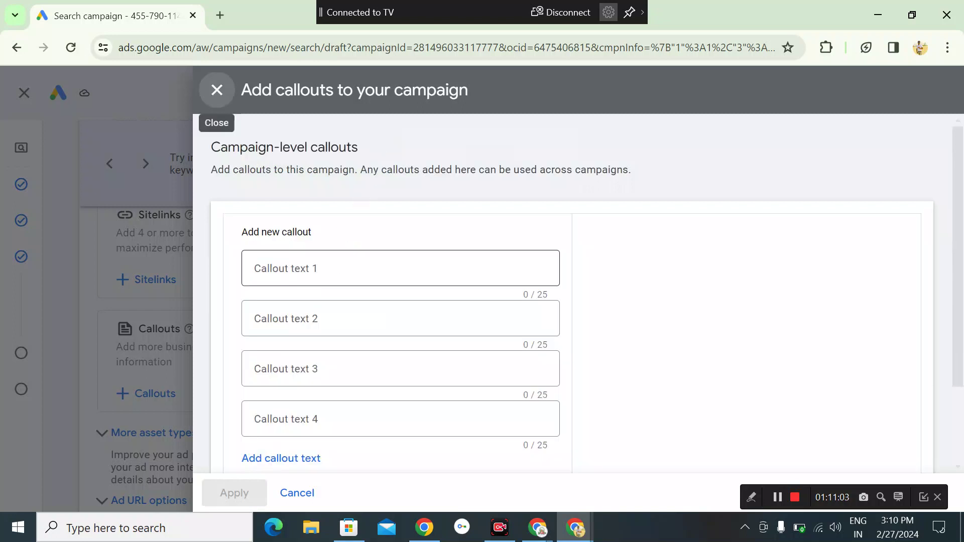
# Enter the callout 'Education consultant', fix the 'consultanat' typo, and save it
pyautogui.click(331, 273)
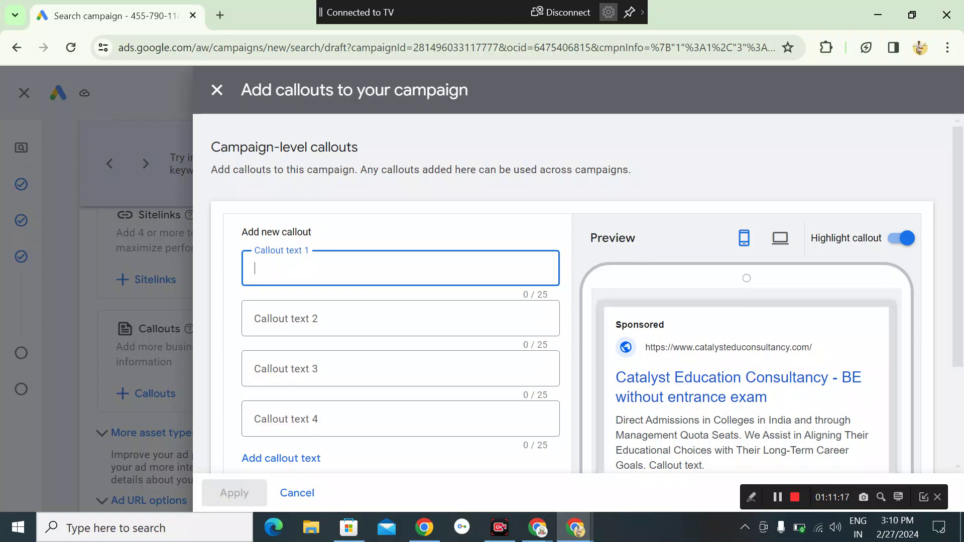
pyautogui.write('Edu')
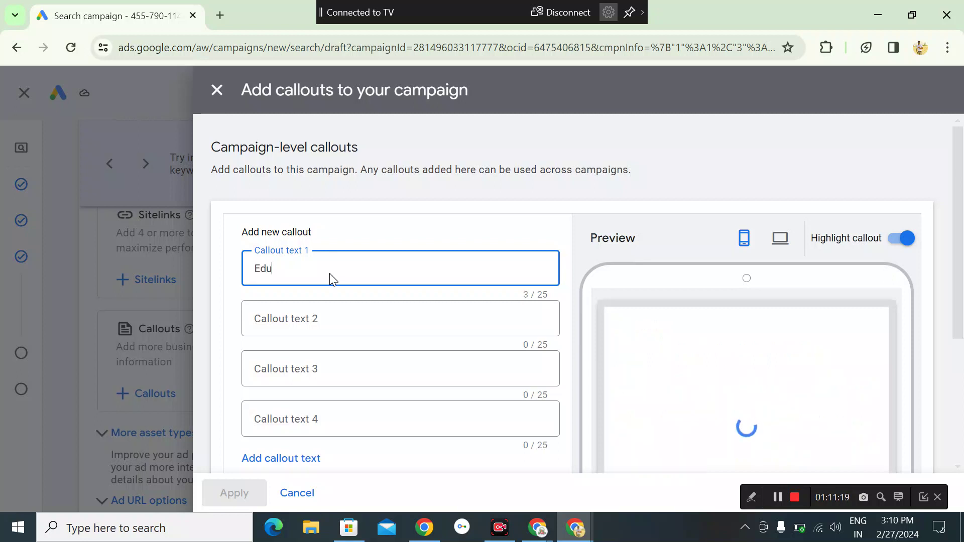
pyautogui.write('cation ')
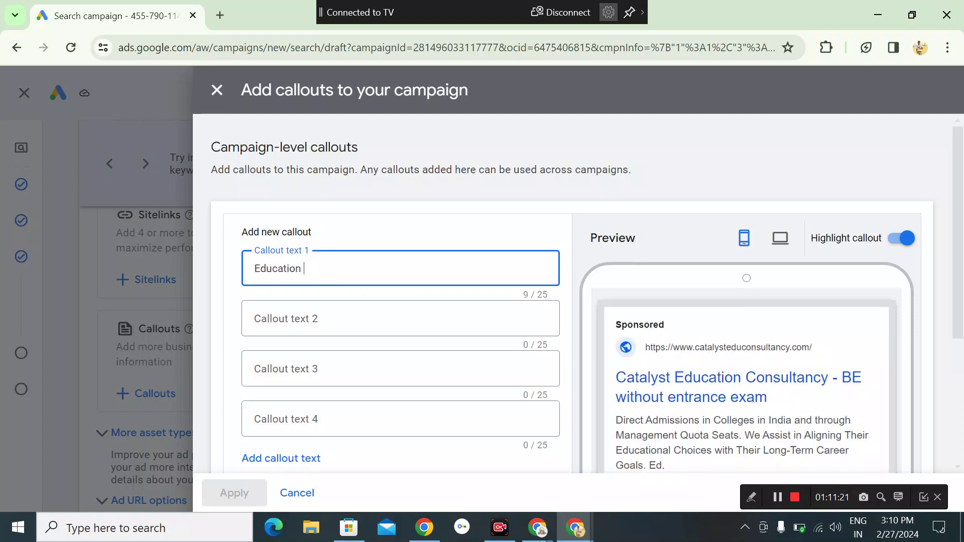
pyautogui.write('consultan')
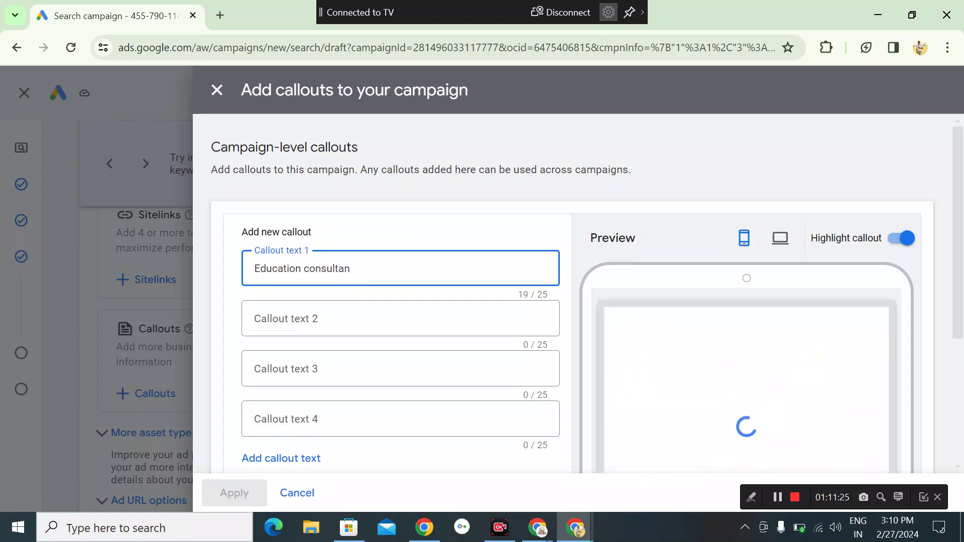
pyautogui.write('at')
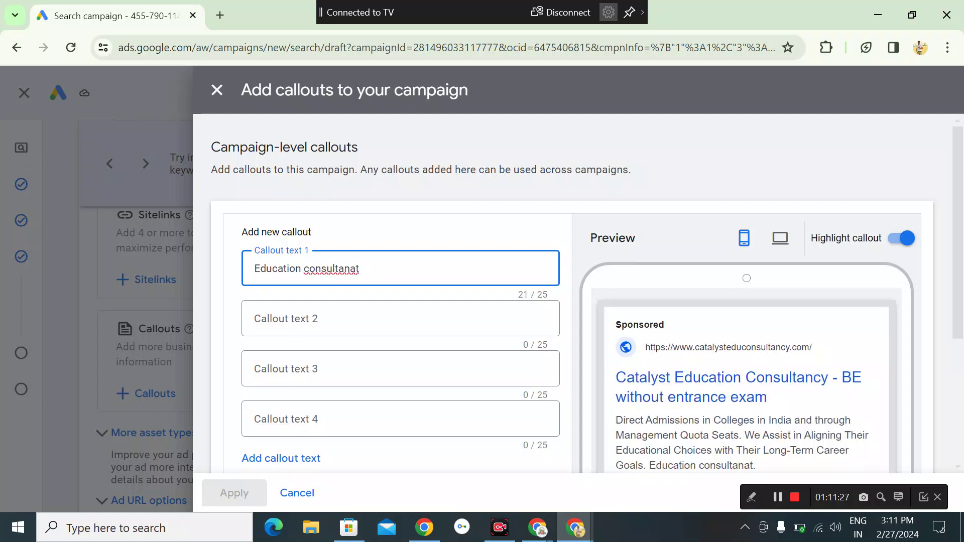
pyautogui.doubleClick(330, 269)
pyautogui.rightClick(330, 276)
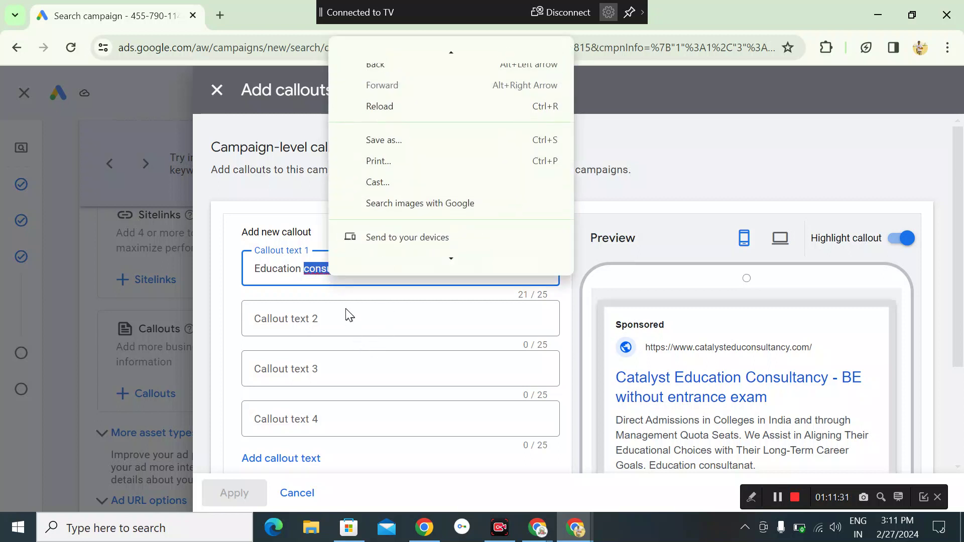
pyautogui.click(336, 290)
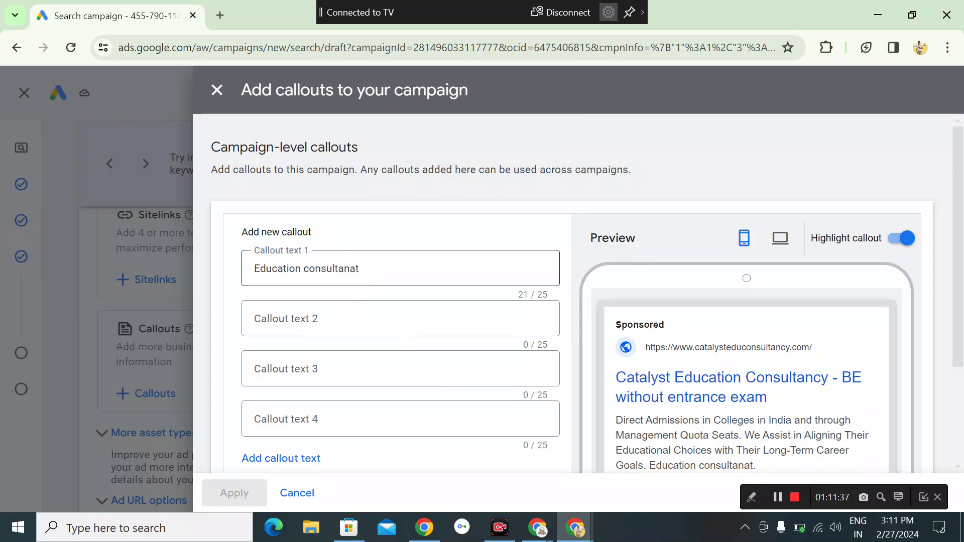
pyautogui.click(355, 269)
pyautogui.press('BackSpace')
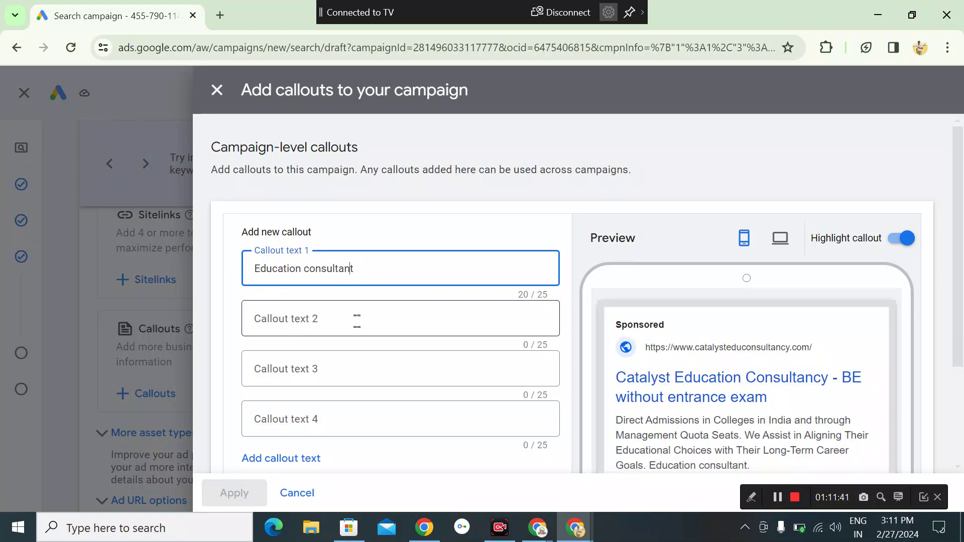
pyautogui.scroll(-3, 680, 351)
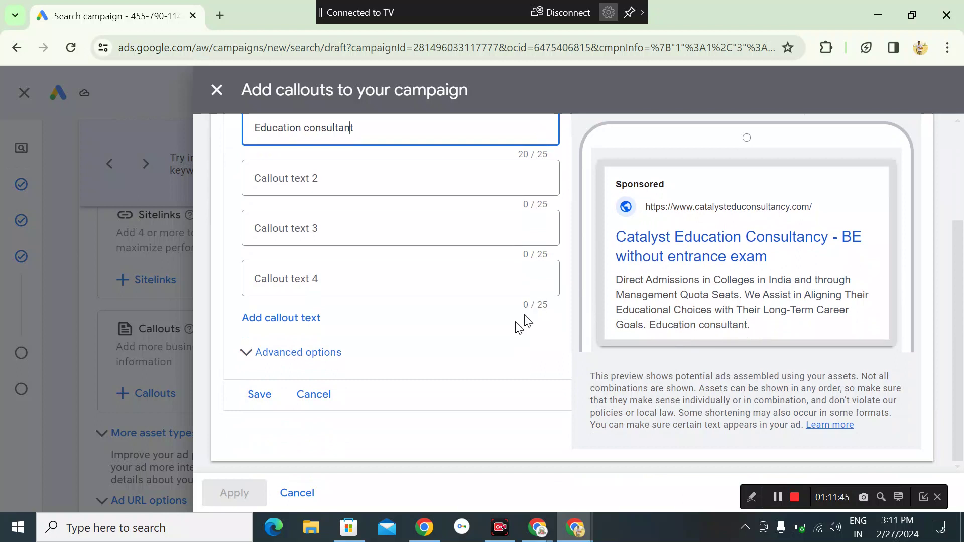
pyautogui.scroll(1, 510, 337)
pyautogui.scroll(1, 510, 338)
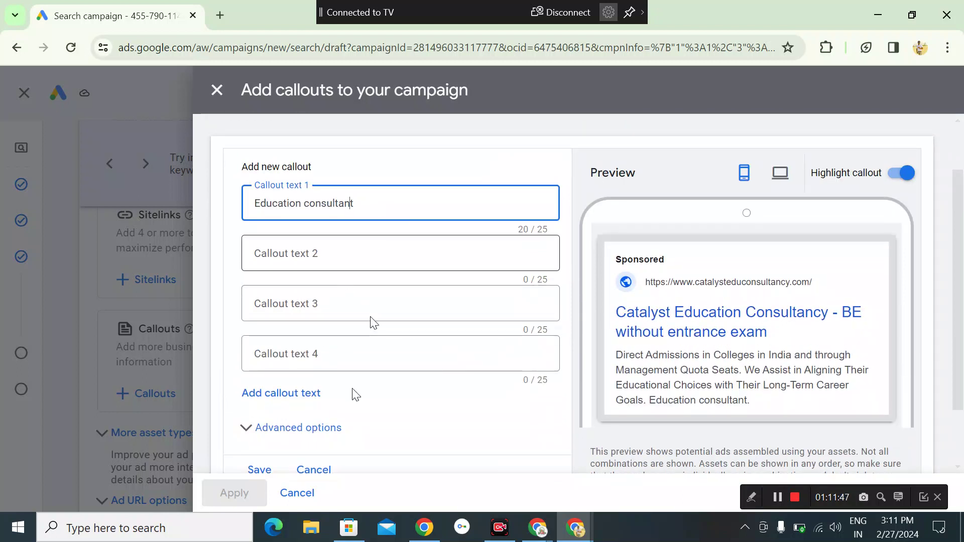
pyautogui.click(259, 470)
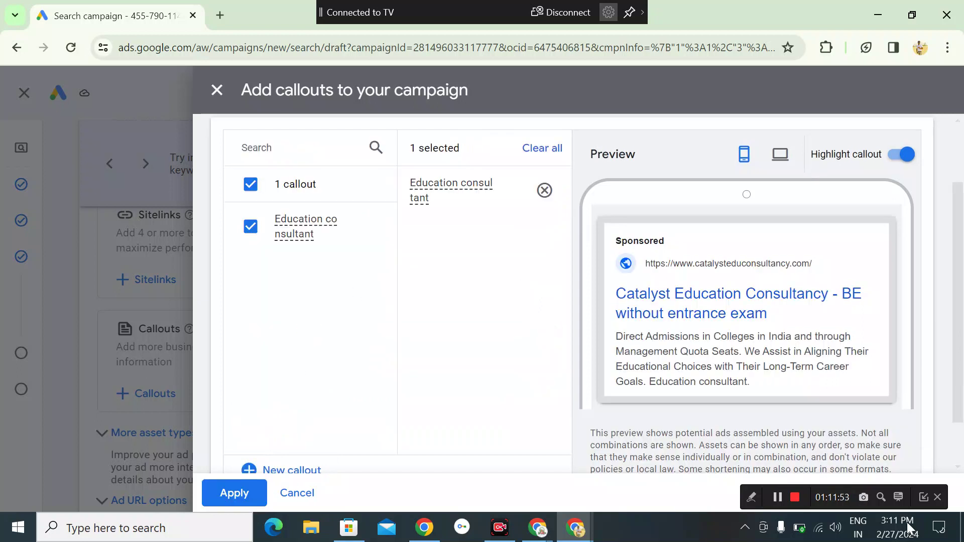
# Apply the selected 'Education consultant' callout to the campaign
pyautogui.scroll(-1, 351, 445)
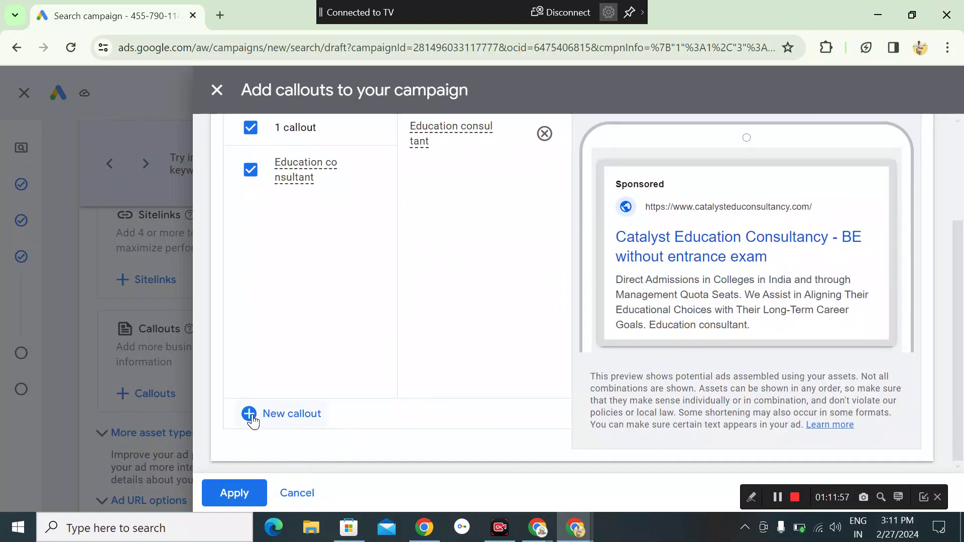
pyautogui.click(234, 493)
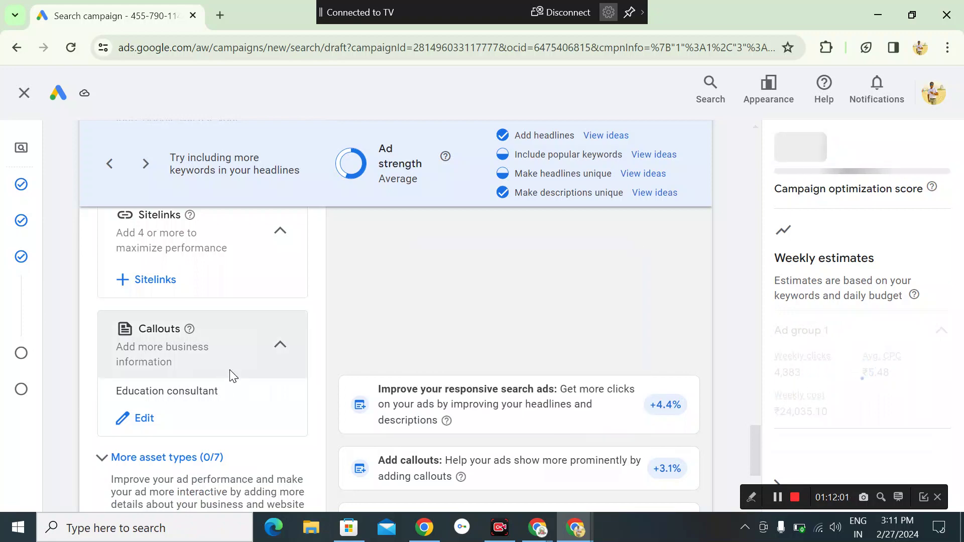
# Open the 'Add sitelinks to your campaign' panel from the Sitelinks card
pyautogui.scroll(-3, 230, 377)
pyautogui.scroll(3, 232, 388)
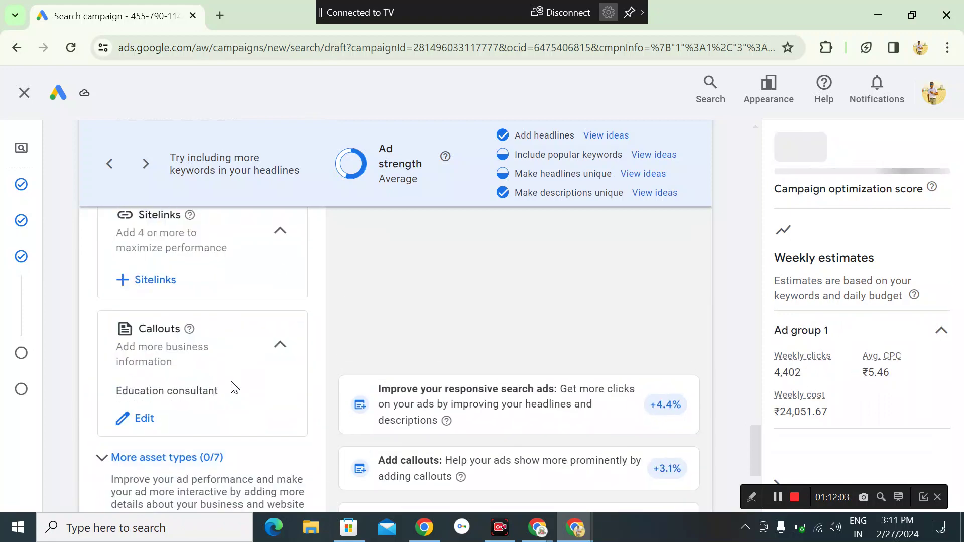
pyautogui.scroll(5, 233, 384)
pyautogui.scroll(-3, 233, 416)
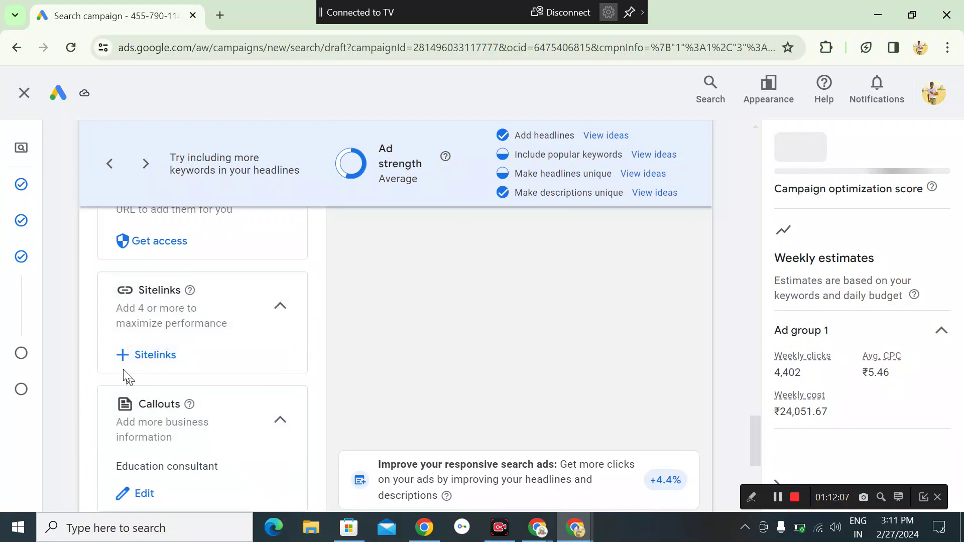
pyautogui.click(122, 355)
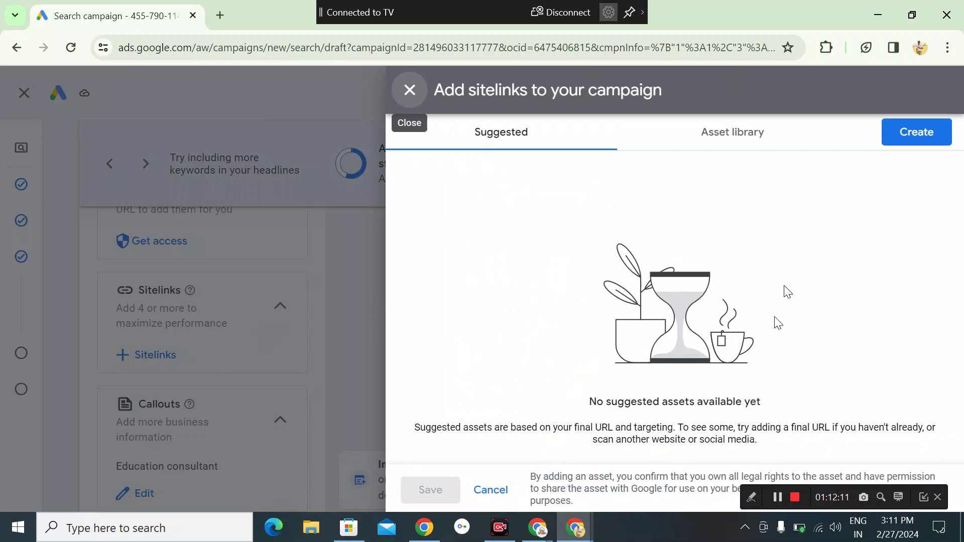
# Create a new sitelink with the sitelink text 'Direct Admission For BE'
pyautogui.click(918, 133)
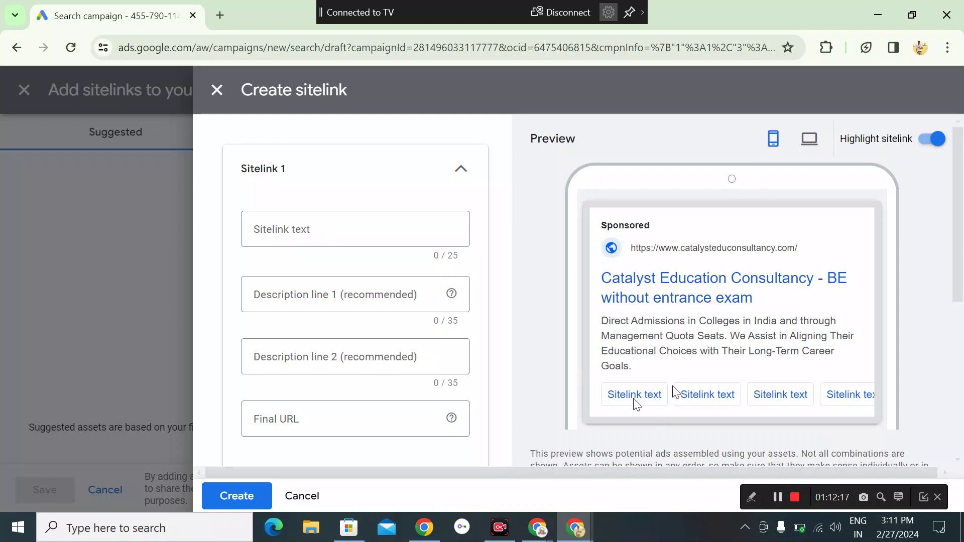
pyautogui.click(309, 236)
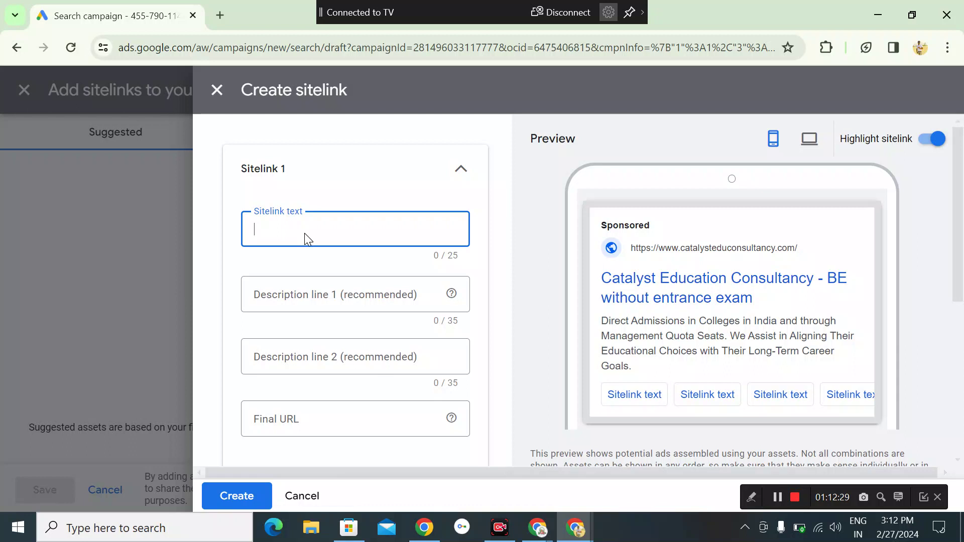
pyautogui.write('dir')
pyautogui.press('BackSpace')
pyautogui.press('BackSpace')
pyautogui.press('BackSpace')
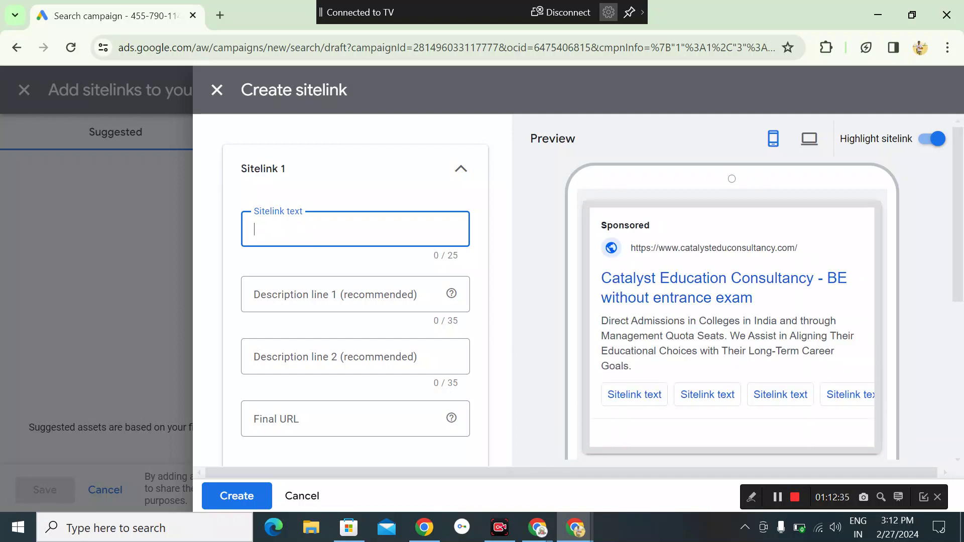
pyautogui.write('Direct')
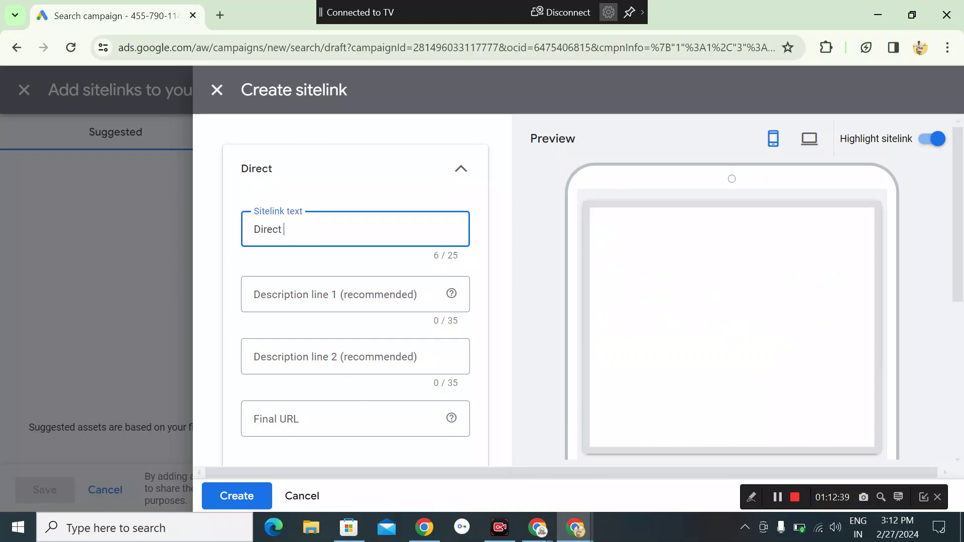
pyautogui.write(' Admi')
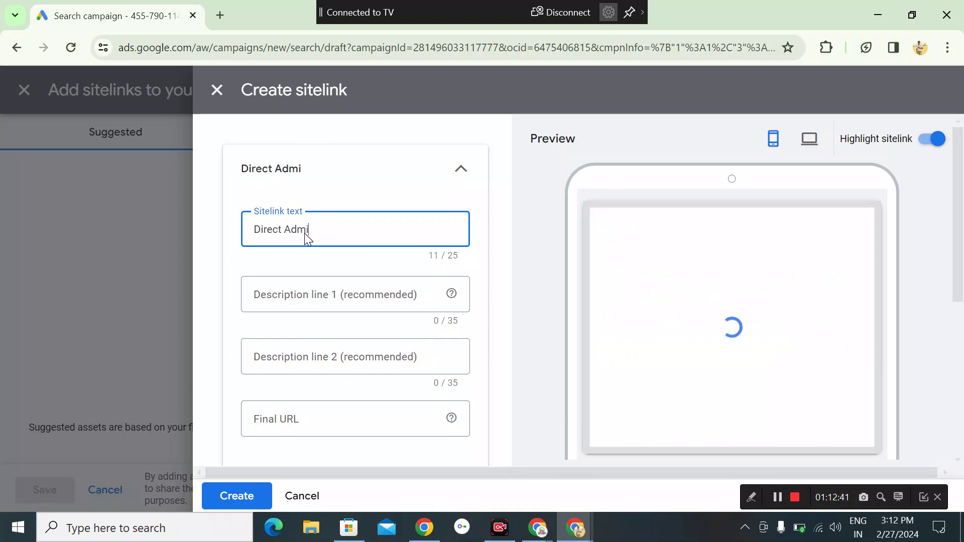
pyautogui.write('ssion For')
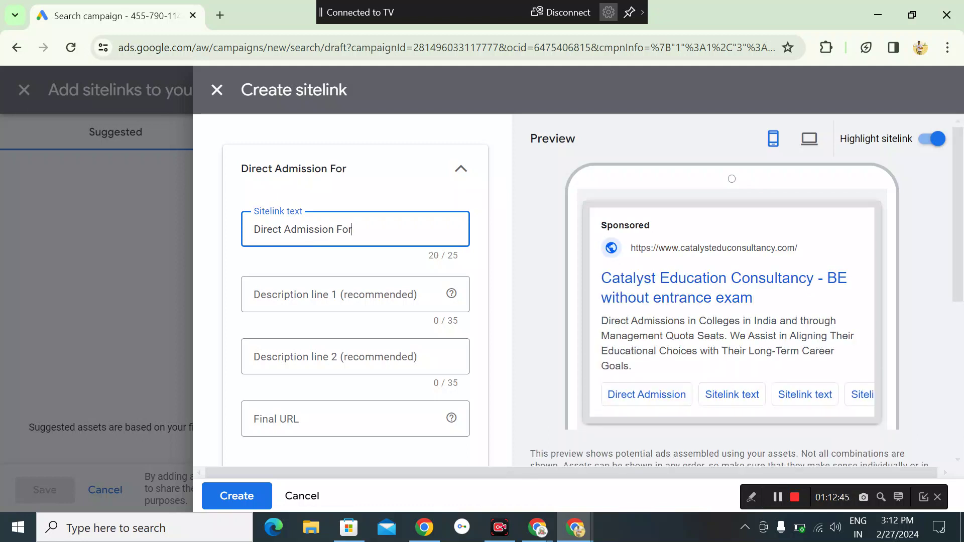
pyautogui.write(' BE')
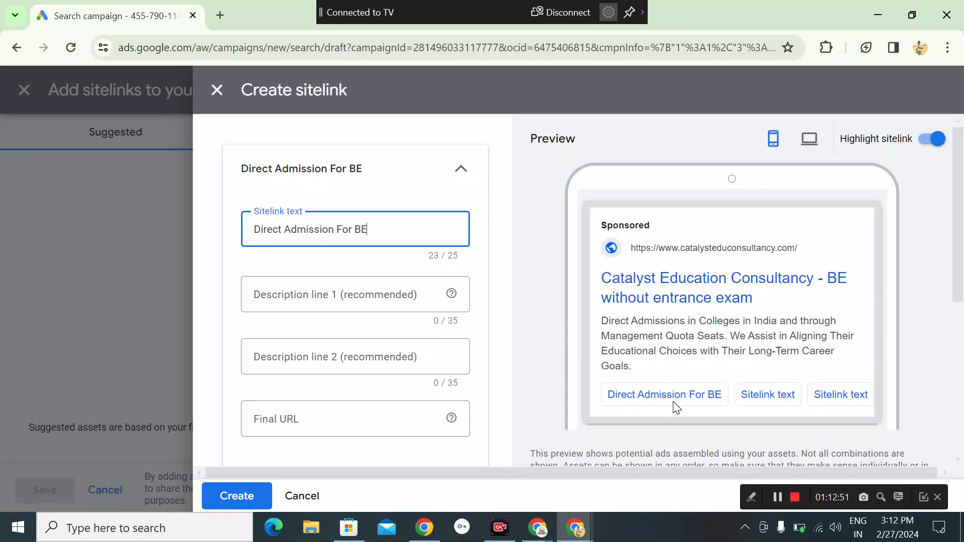
pyautogui.click(360, 297)
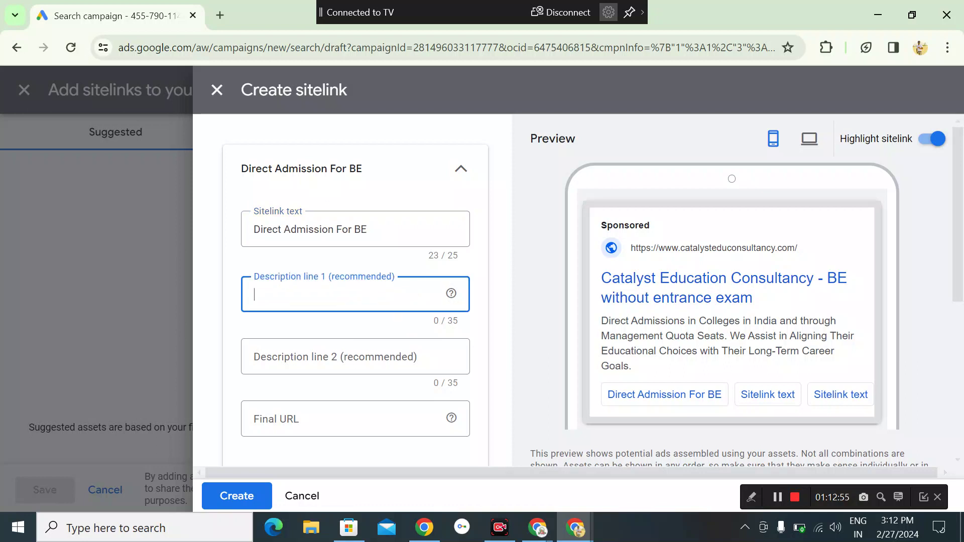
# Set Description line 1 to 'Catalyst Education Constancy', fixing the misspelling and dropping extra words
pyautogui.write('Cata lyst')
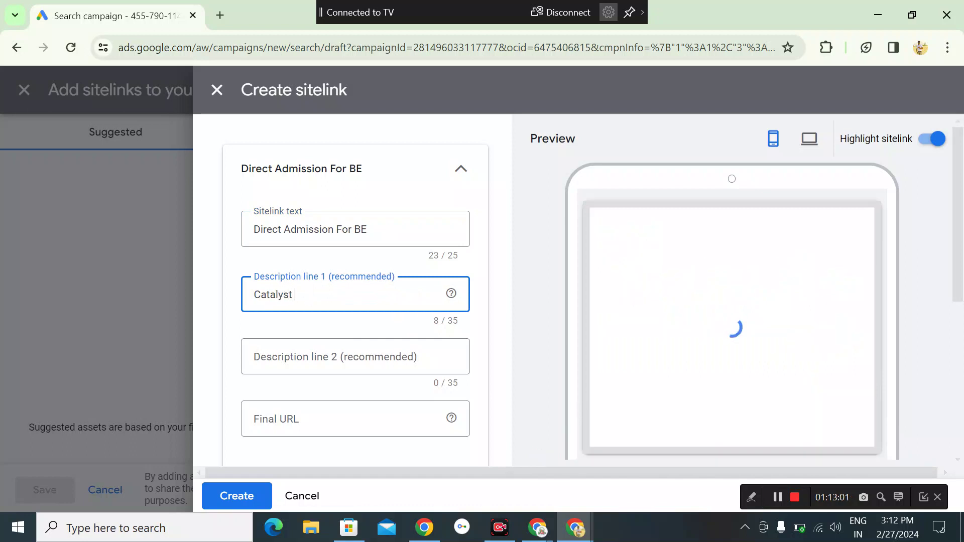
pyautogui.write(' Educat')
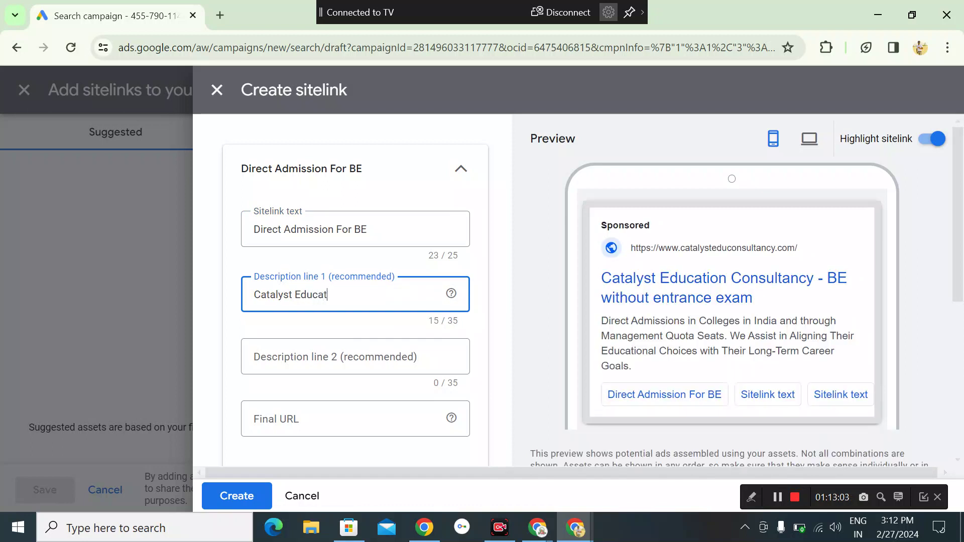
pyautogui.write('ion C')
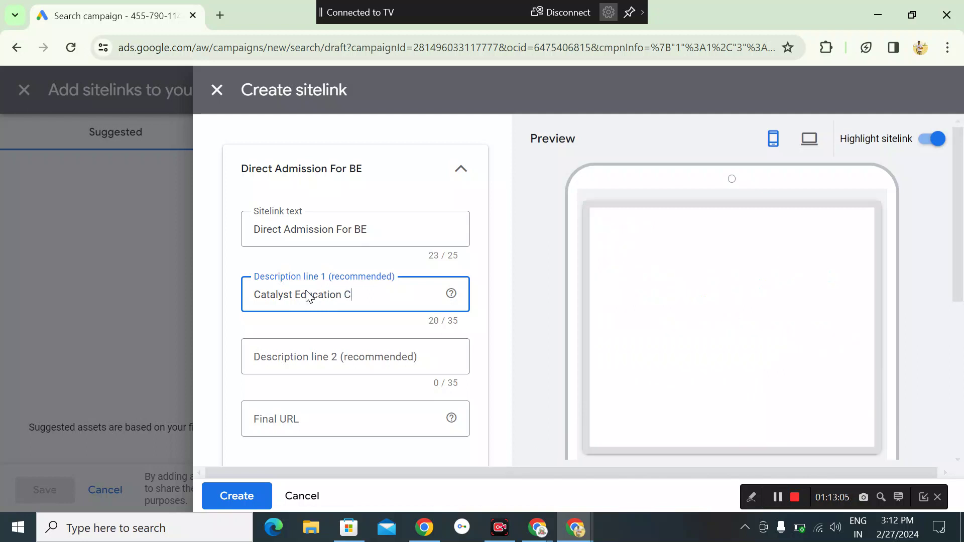
pyautogui.write('onsalancy')
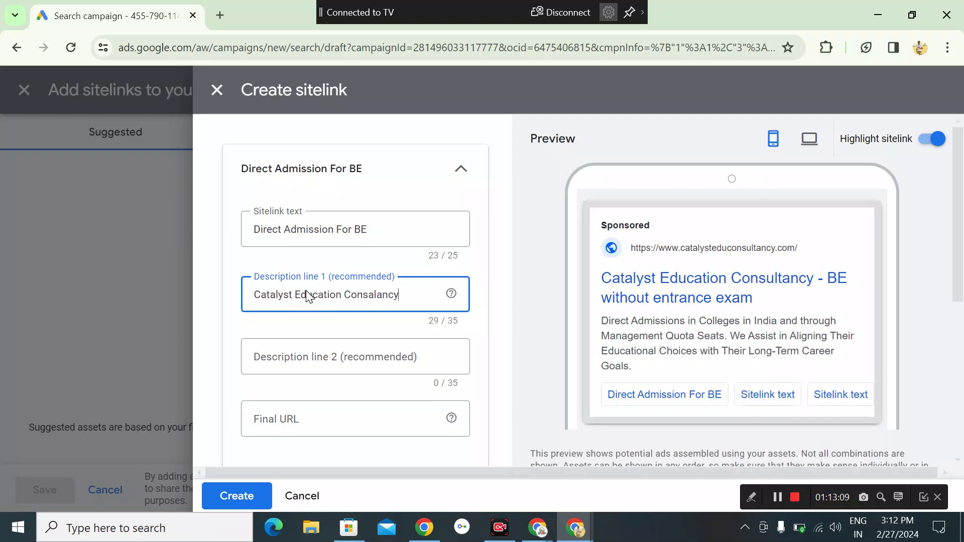
pyautogui.hotkey('ctrl', 'shift', 'Left')
pyautogui.rightClick(352, 296)
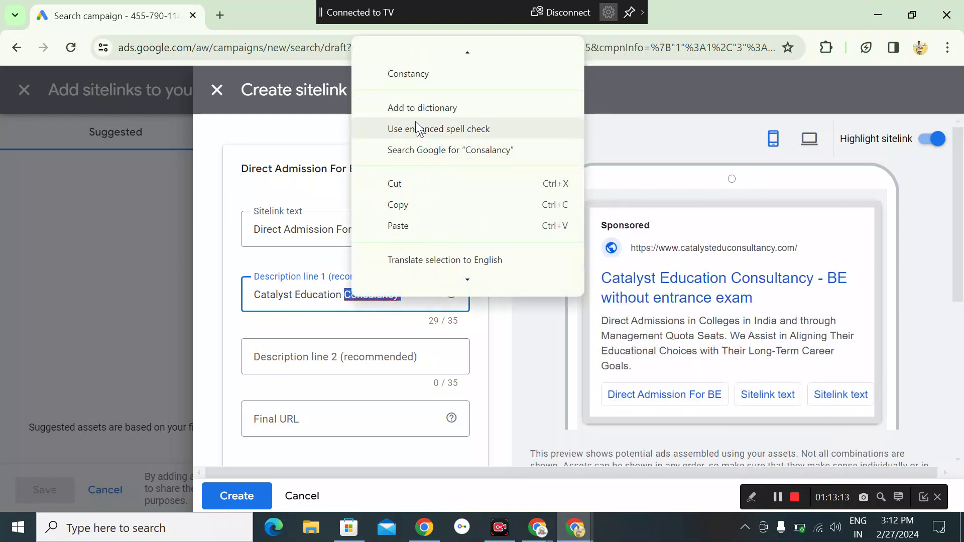
pyautogui.click(415, 67)
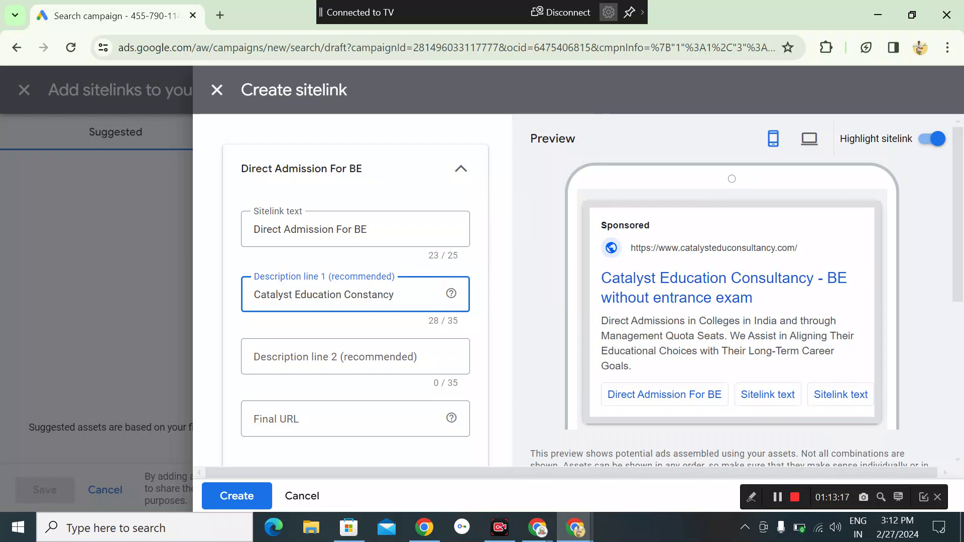
pyautogui.write('is B')
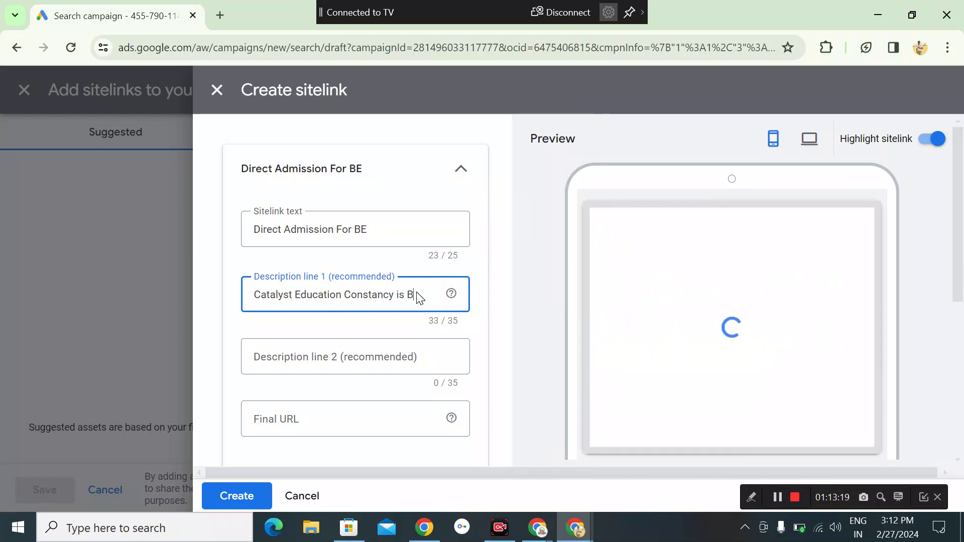
pyautogui.write('est')
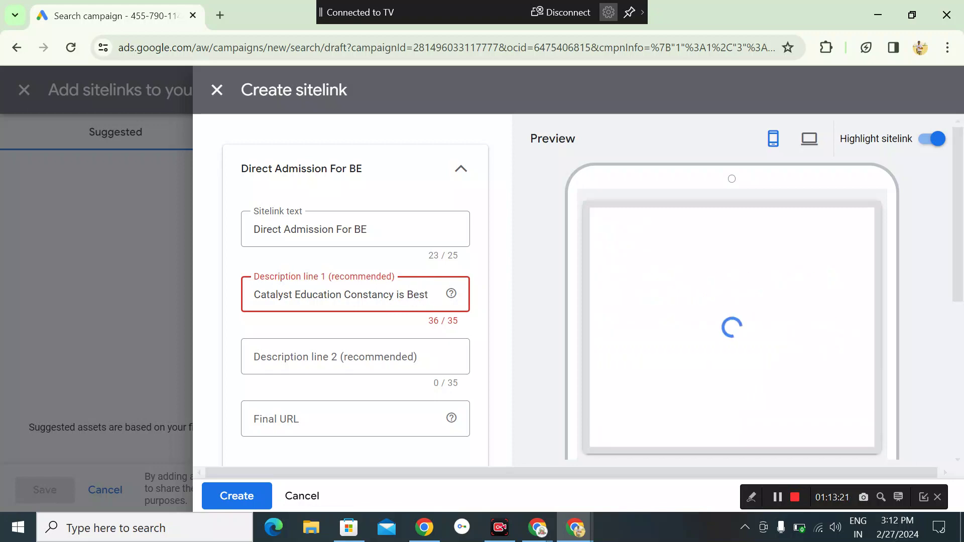
pyautogui.press('BackSpace')
pyautogui.press('BackSpace')
pyautogui.press('BackSpace')
pyautogui.press('BackSpace')
pyautogui.press('BackSpace')
pyautogui.press('BackSpace')
pyautogui.press('BackSpace')
pyautogui.press('BackSpace')
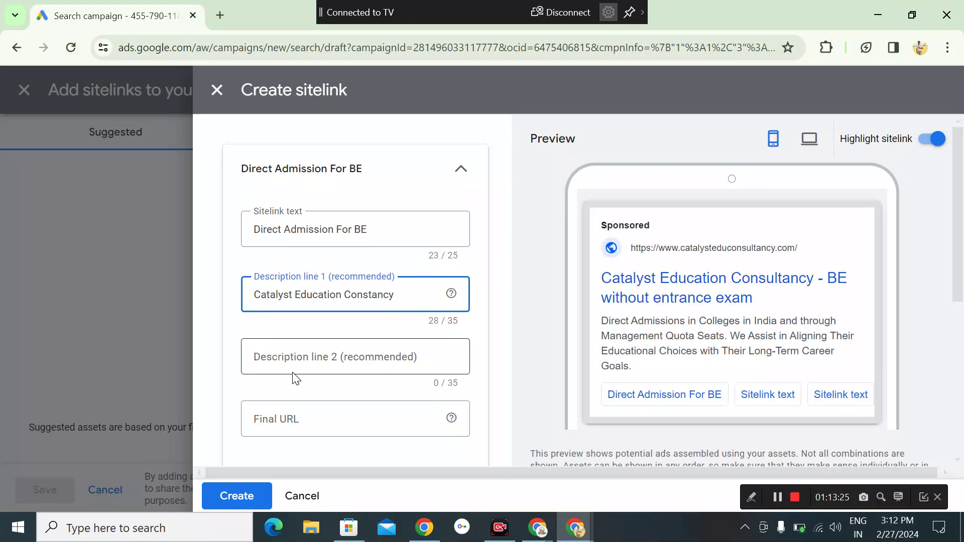
pyautogui.scroll(-3, 294, 379)
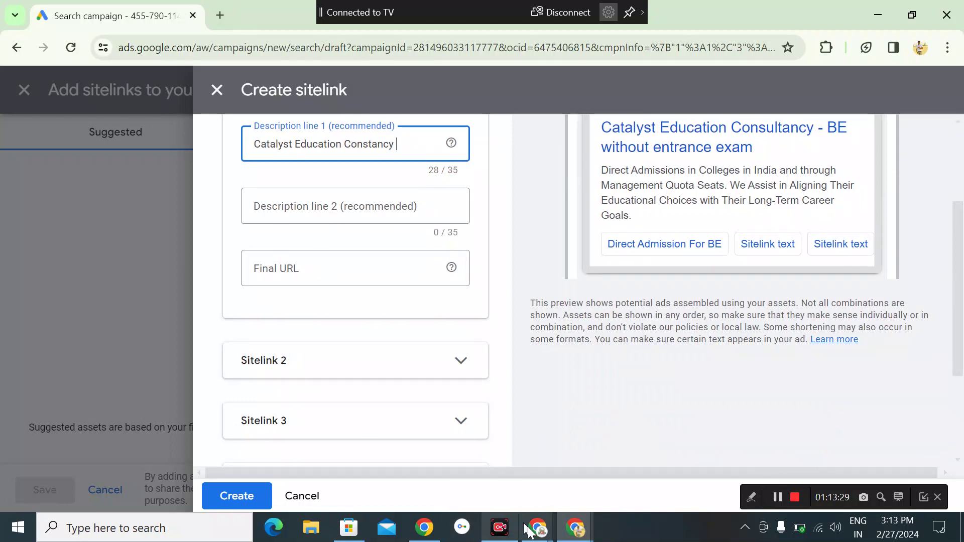
pyautogui.moveTo(537, 527)
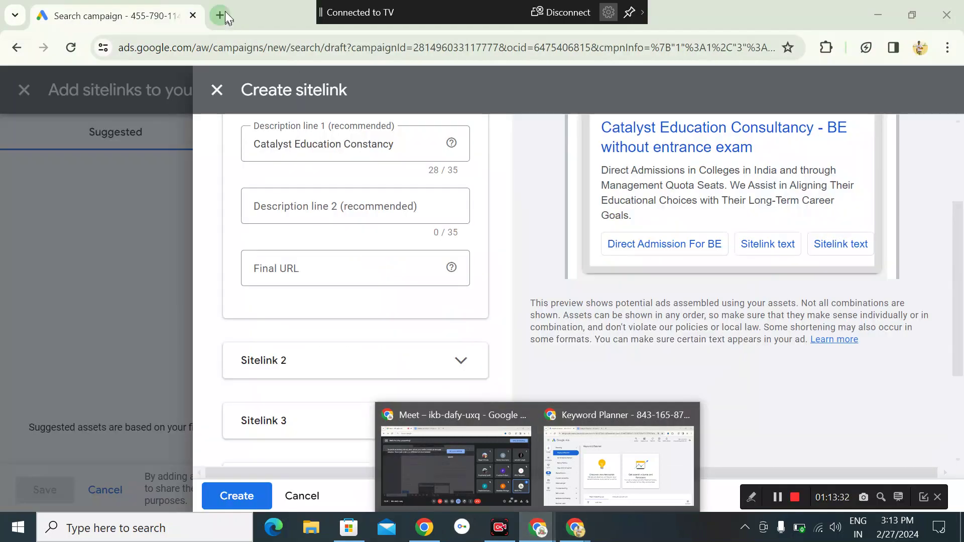
# In a new tab, open the Catalyst Education Consultancy site's Direct Admission to Engineering page
pyautogui.click(220, 16)
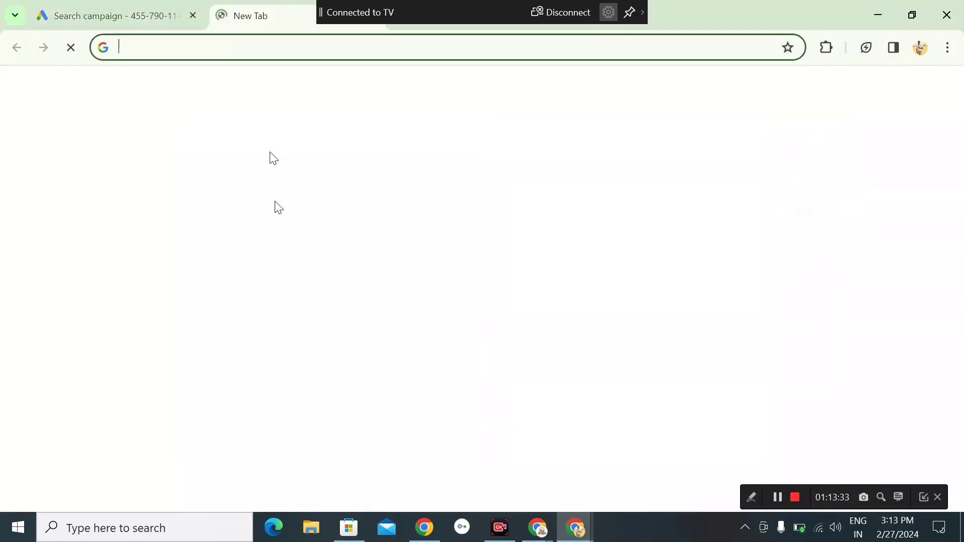
pyautogui.click(345, 305)
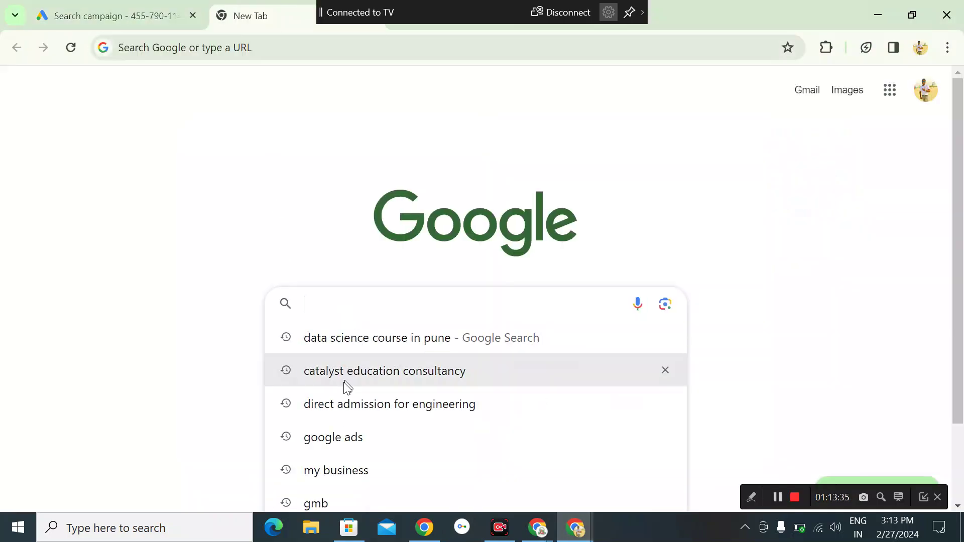
pyautogui.click(196, 328)
pyautogui.click(359, 372)
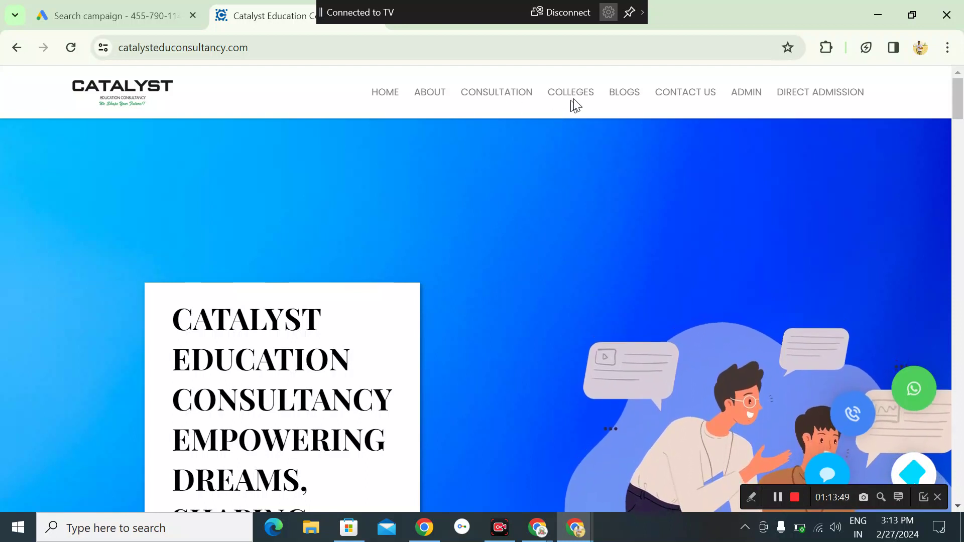
pyautogui.click(802, 99)
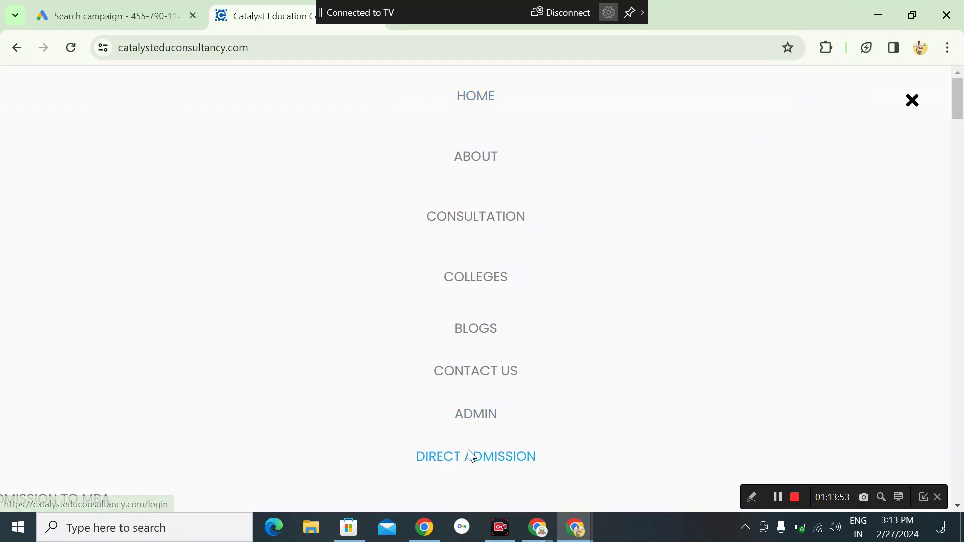
pyautogui.scroll(-3, 471, 465)
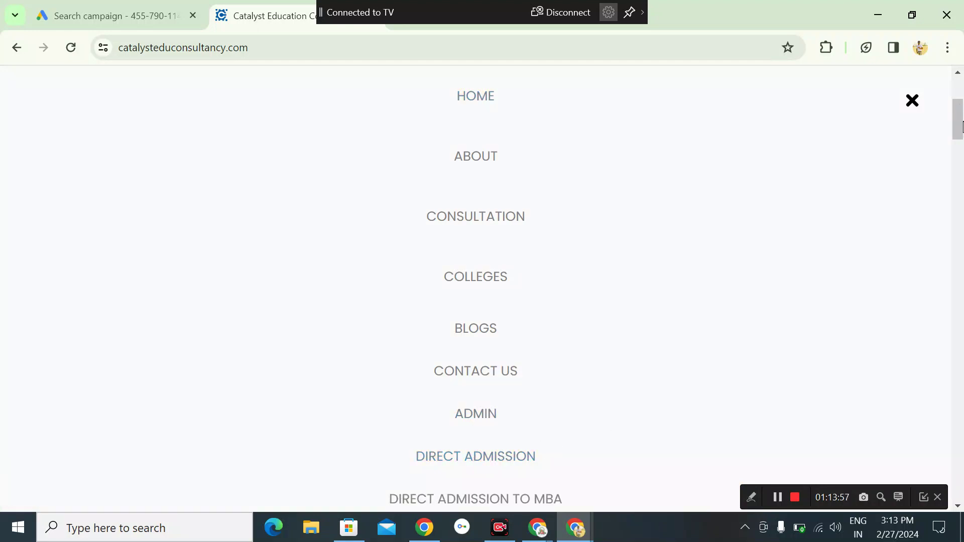
pyautogui.moveTo(962, 125); pyautogui.dragTo(957, 222)
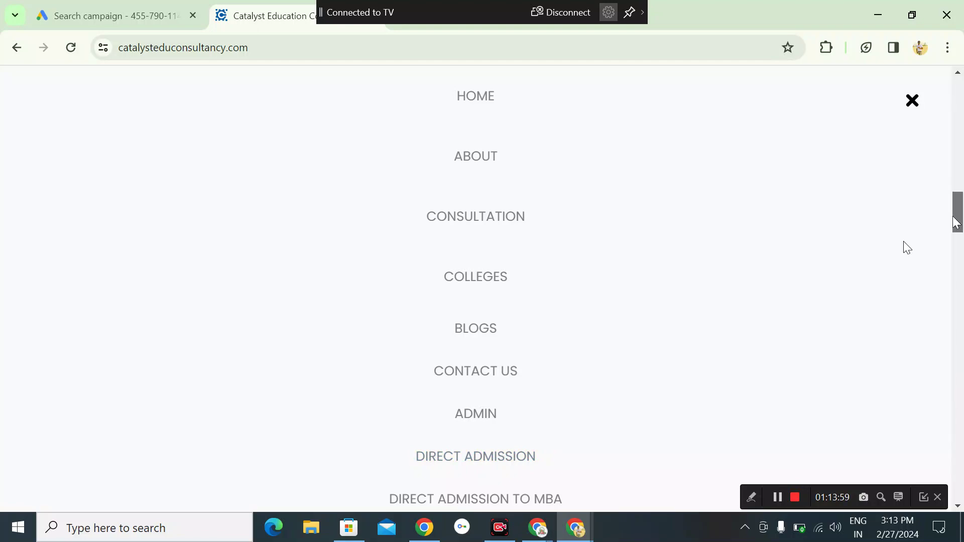
pyautogui.click(491, 500)
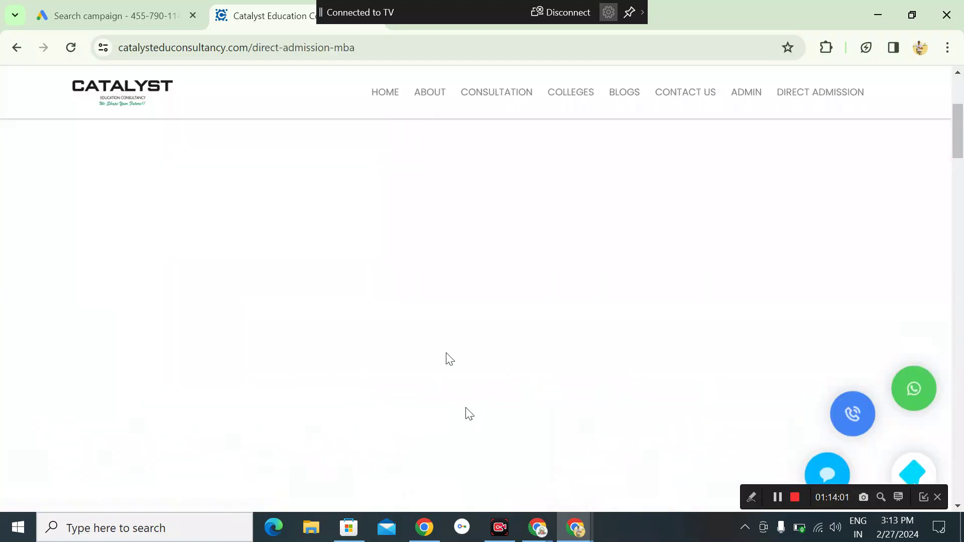
pyautogui.scroll(-8, 437, 336)
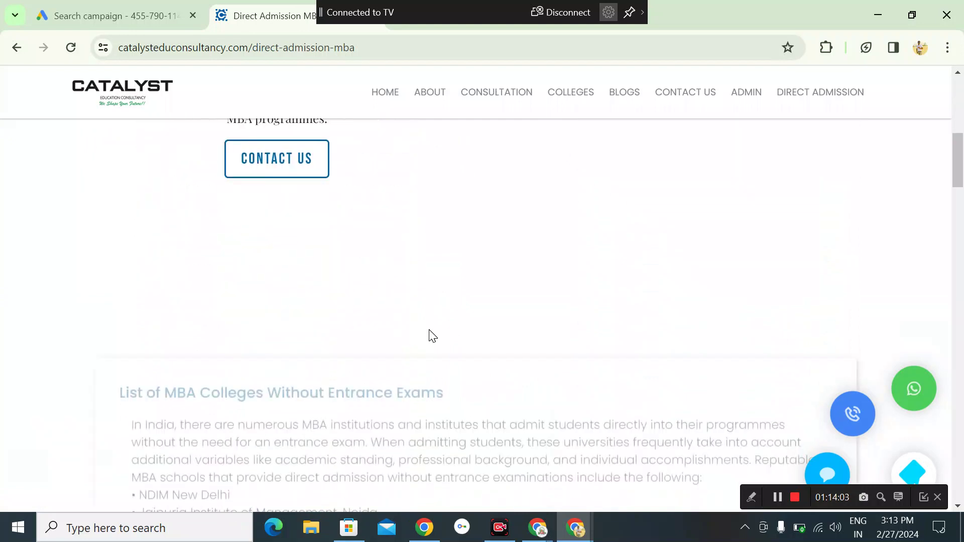
pyautogui.scroll(8, 431, 334)
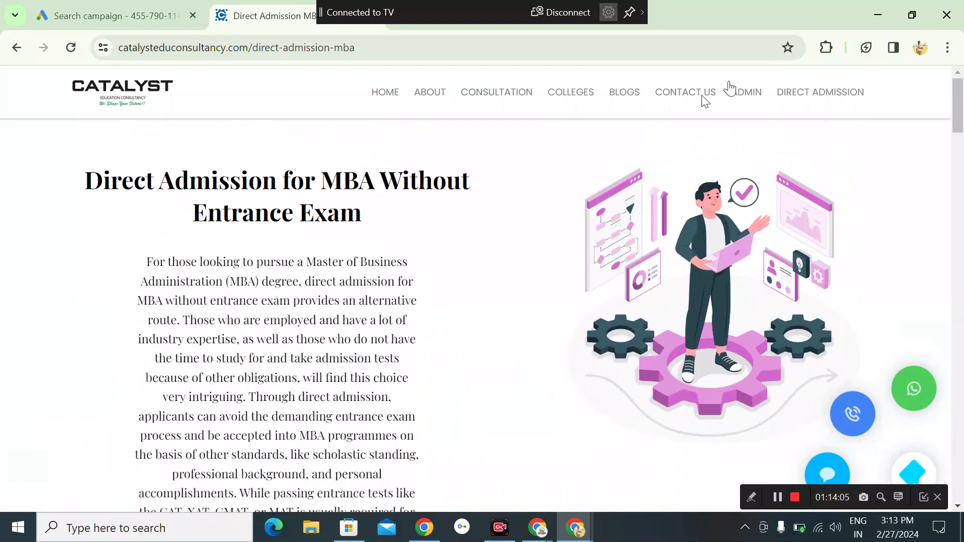
pyautogui.click(818, 97)
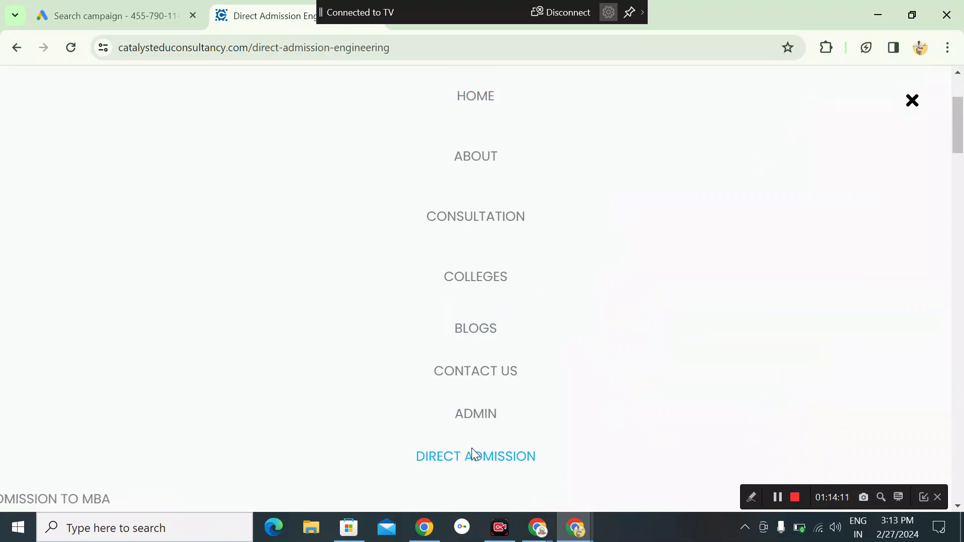
# Zoom the page to 90% and select its full web address
pyautogui.scroll(-2, 471, 448)
pyautogui.scroll(-2, 542, 211)
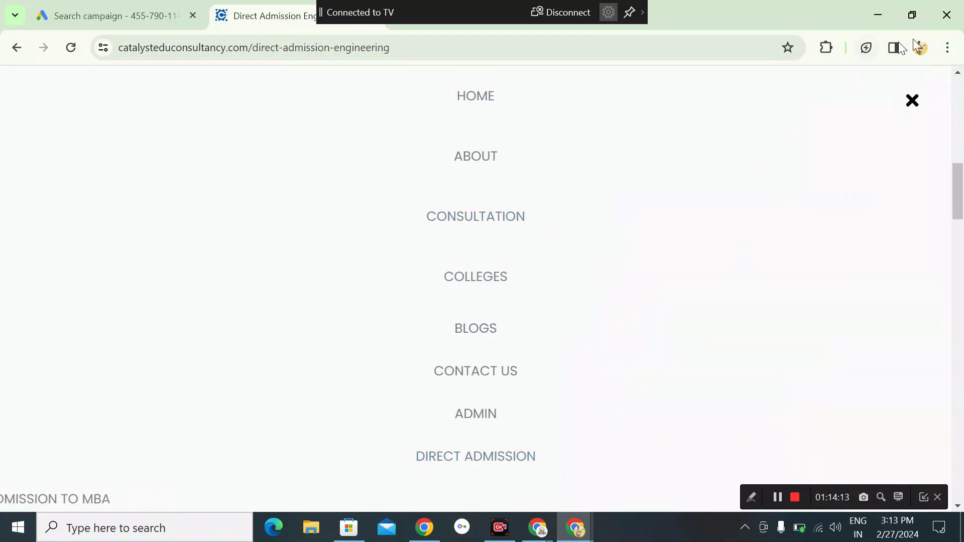
pyautogui.click(947, 47)
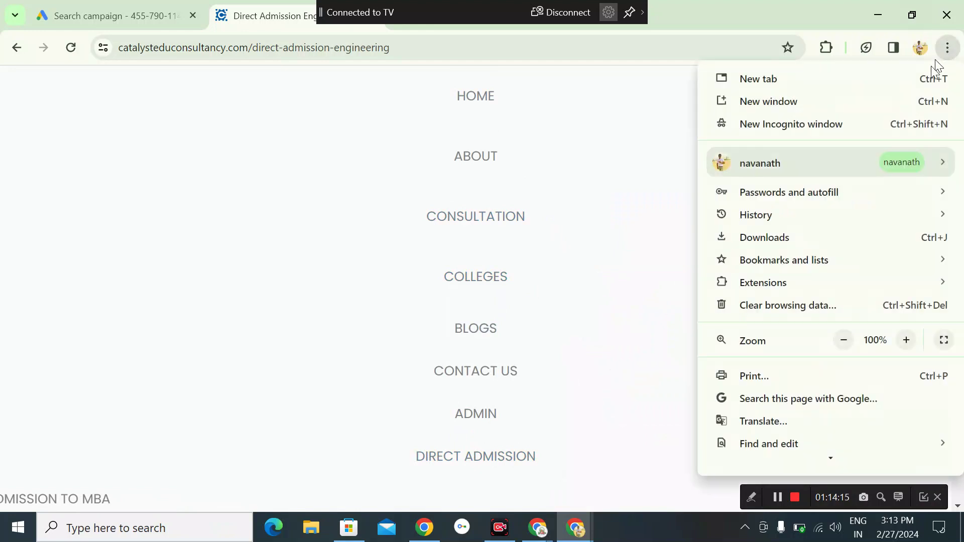
pyautogui.click(843, 341)
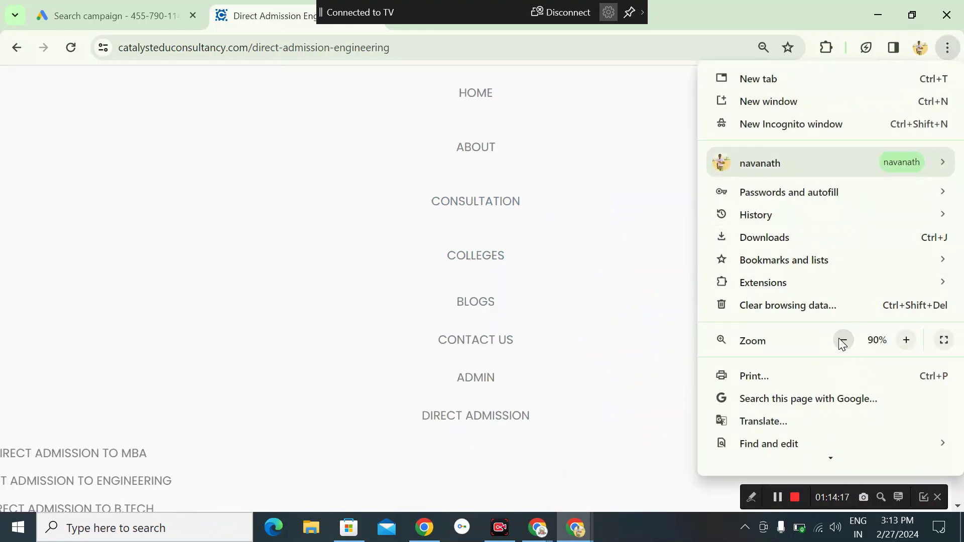
pyautogui.click(483, 402)
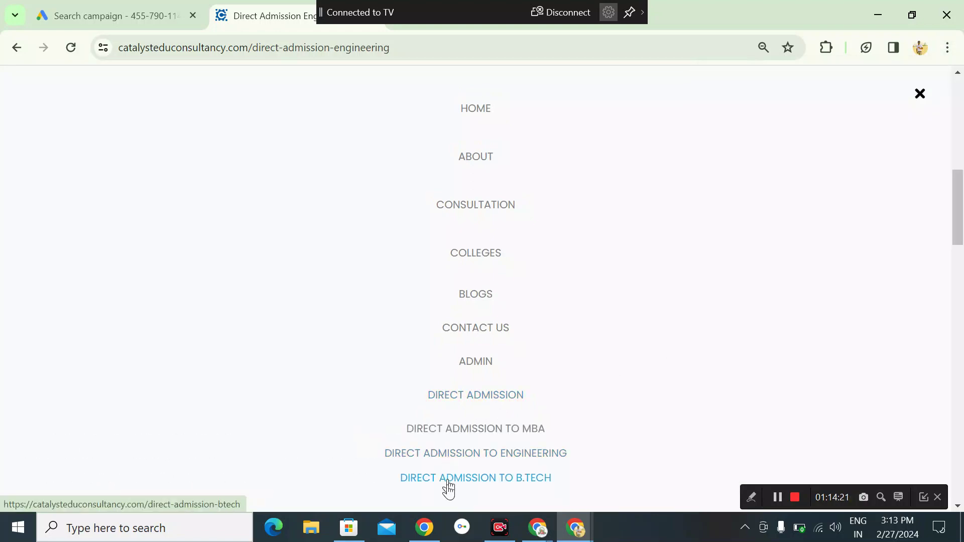
pyautogui.click(482, 454)
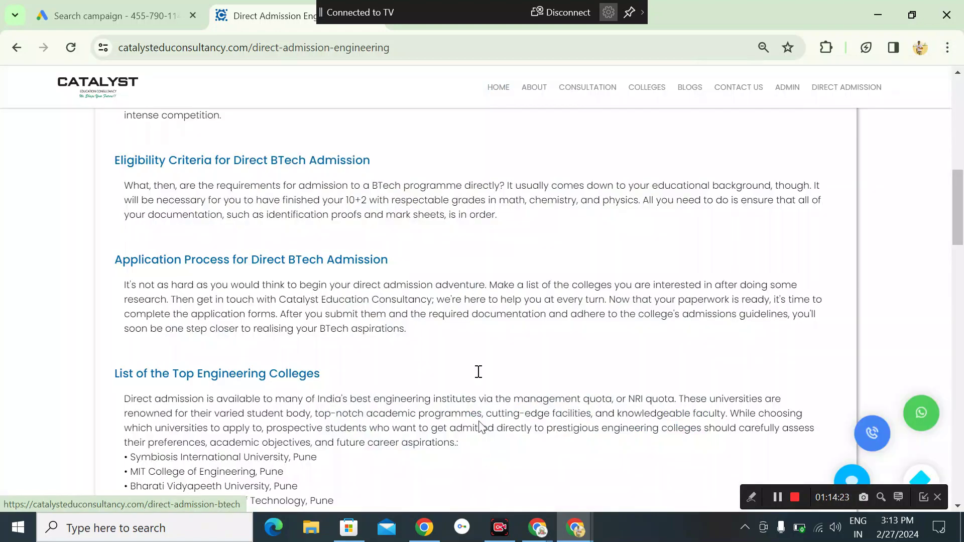
pyautogui.click(392, 42)
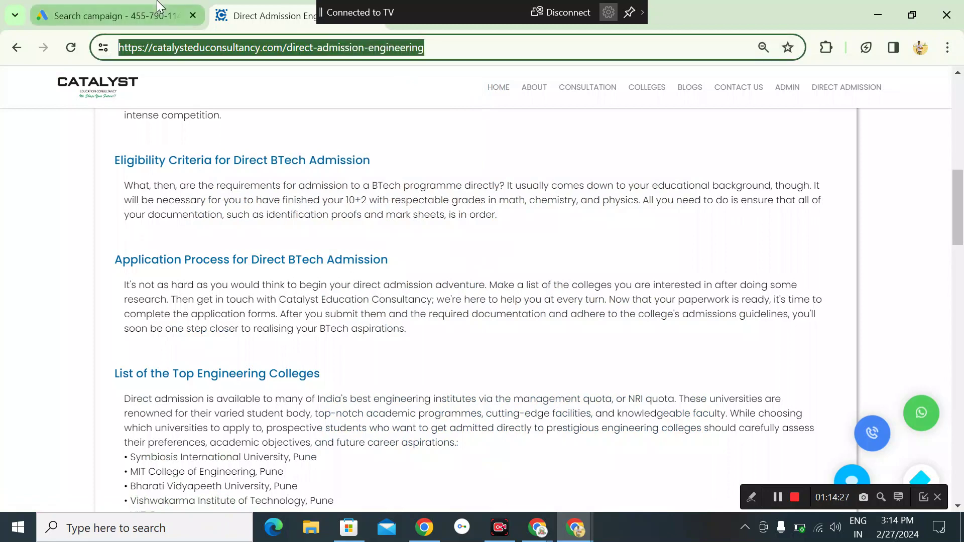
# Paste the direct-admission-engineering page address into the sitelink's Final URL field
pyautogui.click(119, 20)
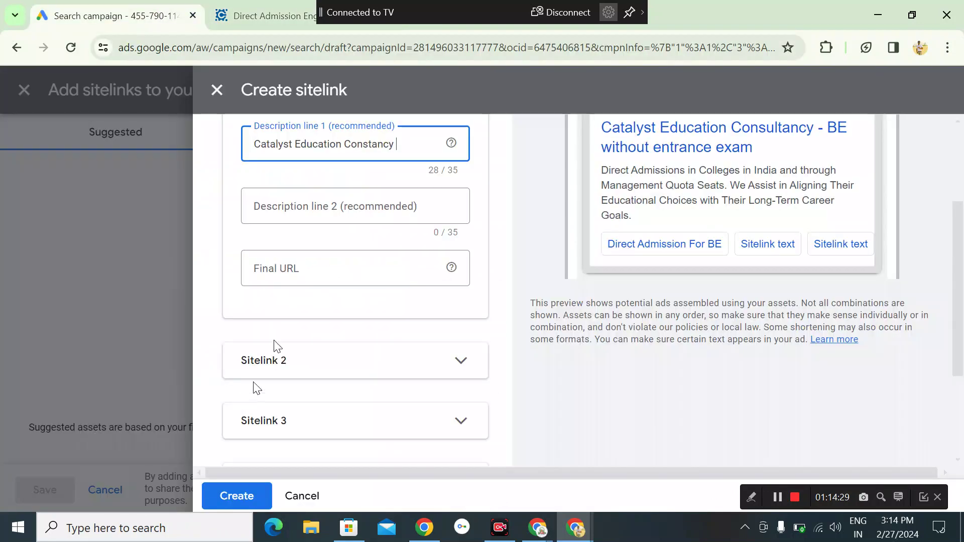
pyautogui.click(299, 268)
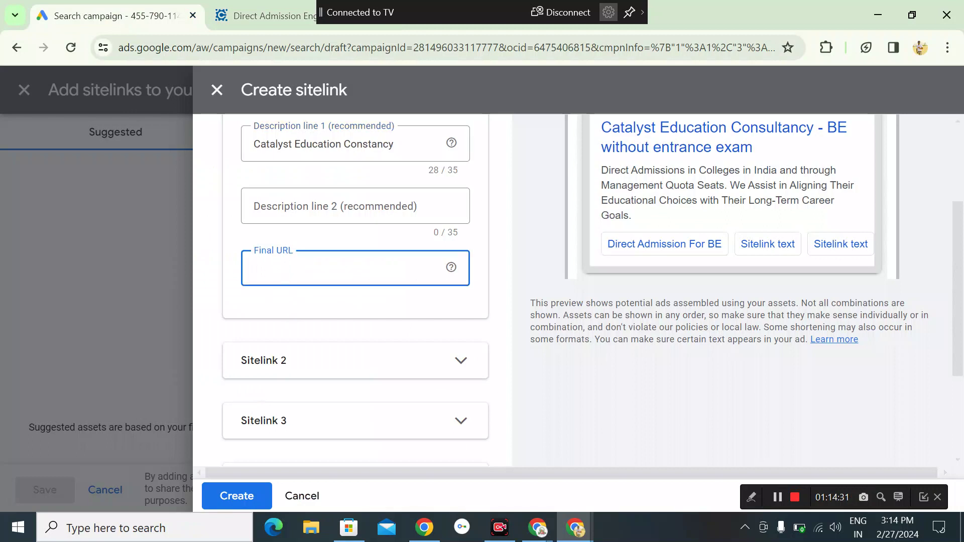
pyautogui.hotkey('ctrl', 'v')
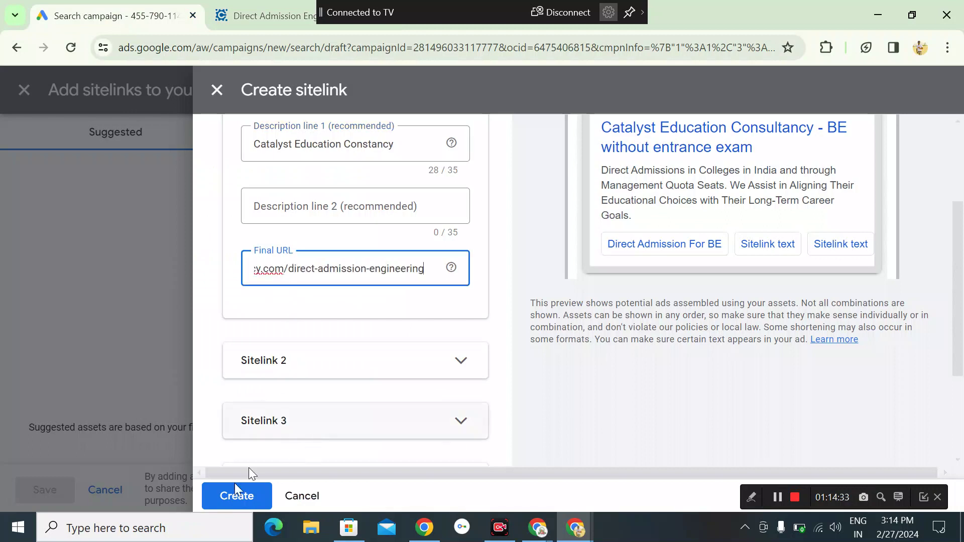
pyautogui.click(241, 507)
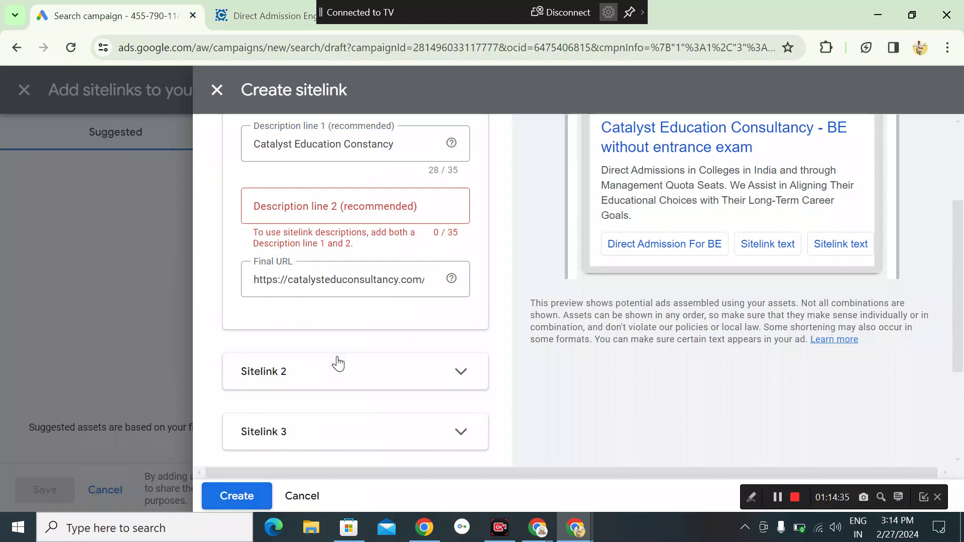
pyautogui.click(316, 220)
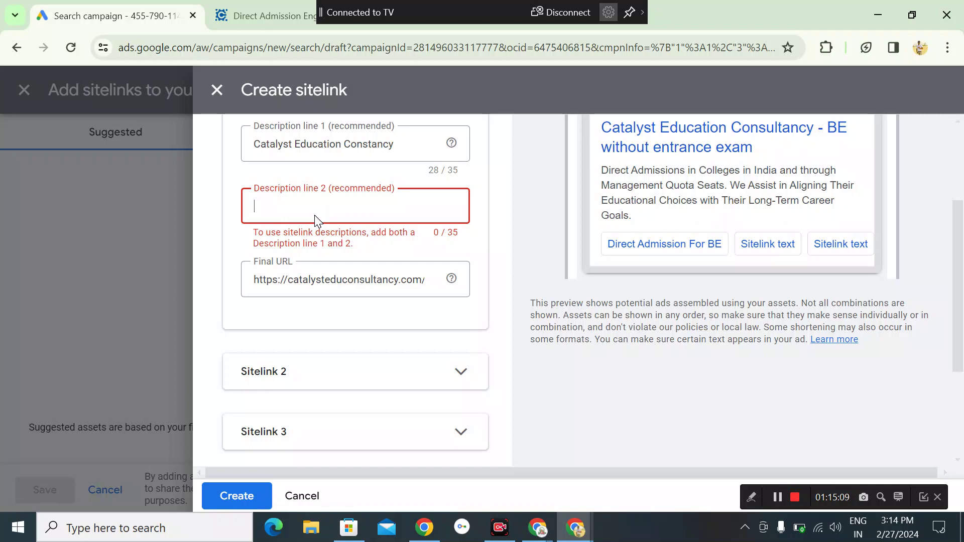
# Enter '#1 Consultant for education' as the sitelink's Description line 2
pyautogui.write('#1')
pyautogui.press('BackSpace')
pyautogui.press('BackSpace')
pyautogui.write('top ranke')
pyautogui.press('BackSpace')
pyautogui.write('d')
pyautogui.hotkey('ctrl', 'shift', 'Left')
pyautogui.hotkey('ctrl', 'shift', 'Left')
pyautogui.write('#1')
pyautogui.write('Cons')
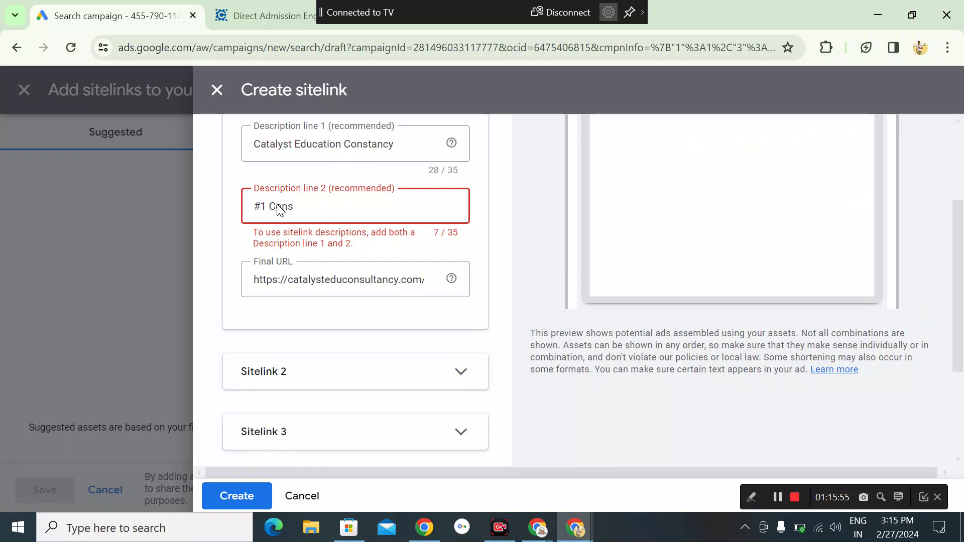
pyautogui.write('ultant')
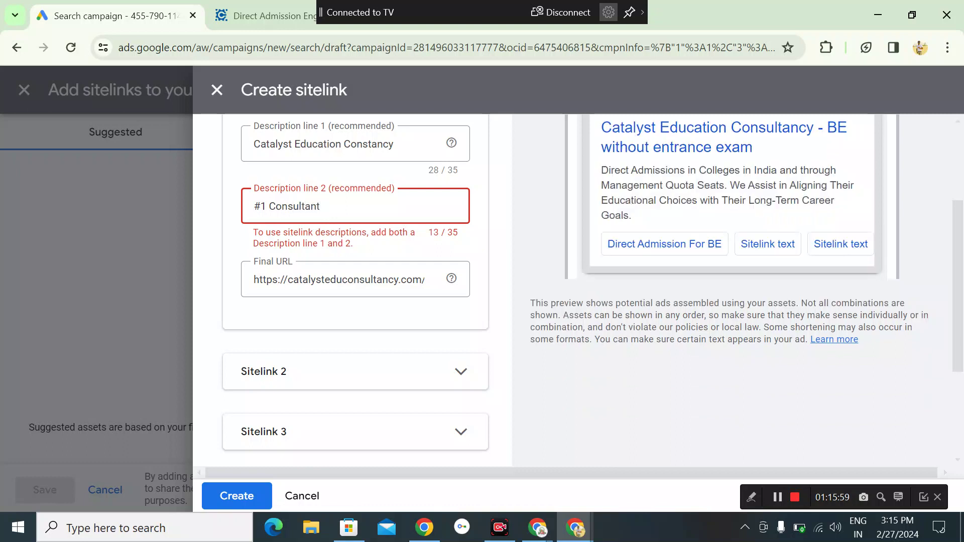
pyautogui.write(' fo')
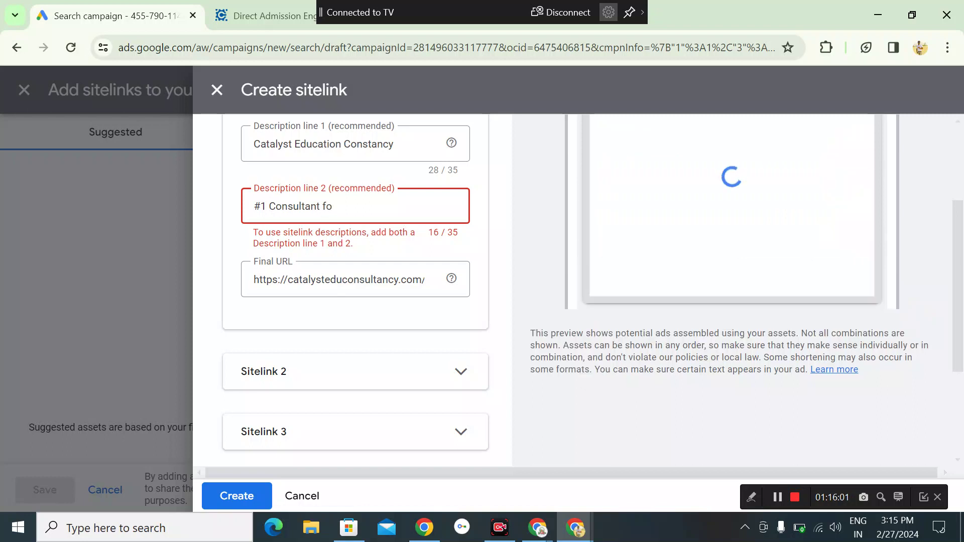
pyautogui.write('r education')
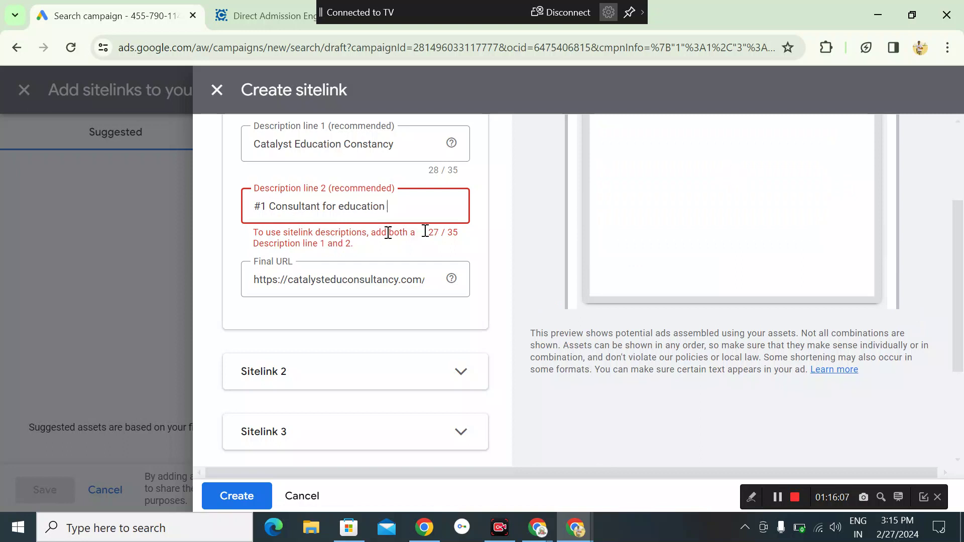
pyautogui.click(511, 206)
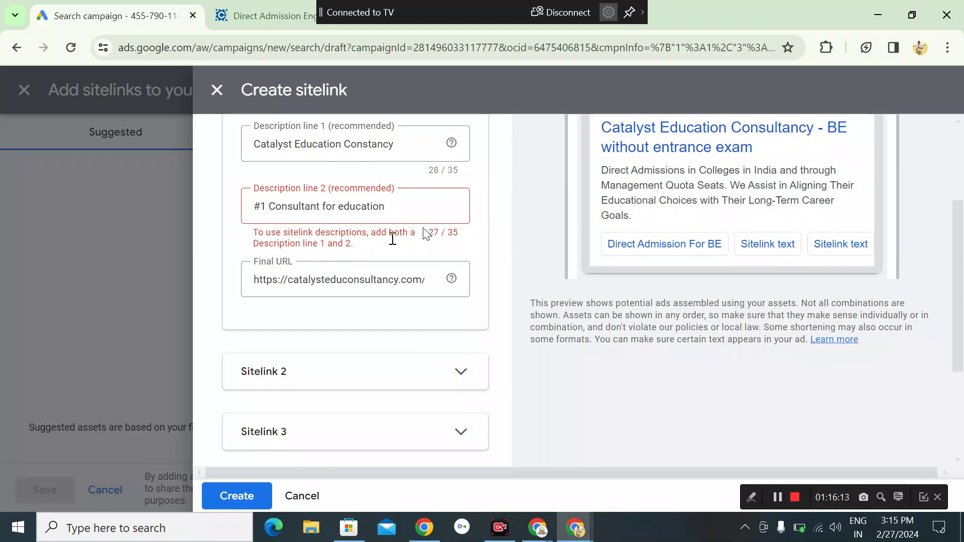
pyautogui.scroll(3, 393, 238)
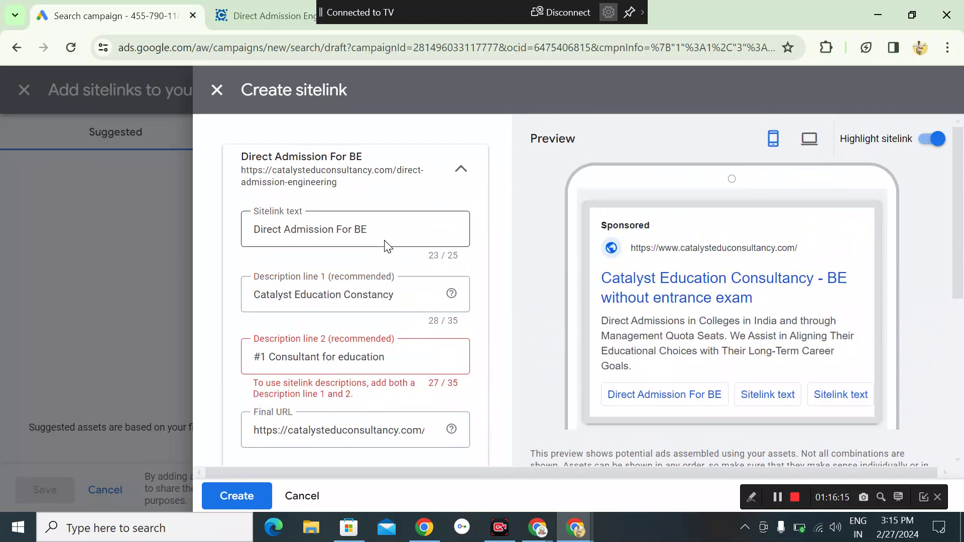
pyautogui.scroll(-3, 388, 246)
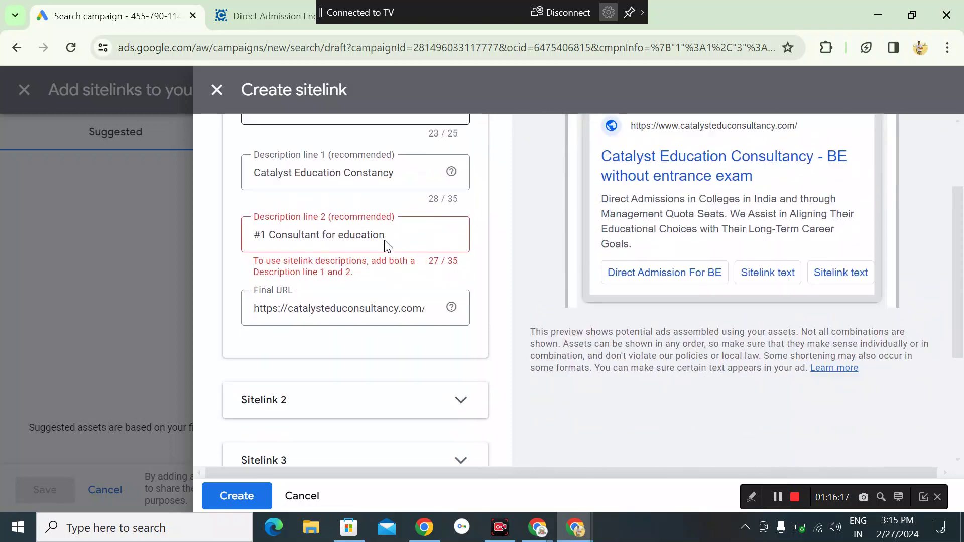
pyautogui.click(387, 245)
# Create the 'Direct Admission For BE' sitelink and save it to the campaign
pyautogui.click(260, 493)
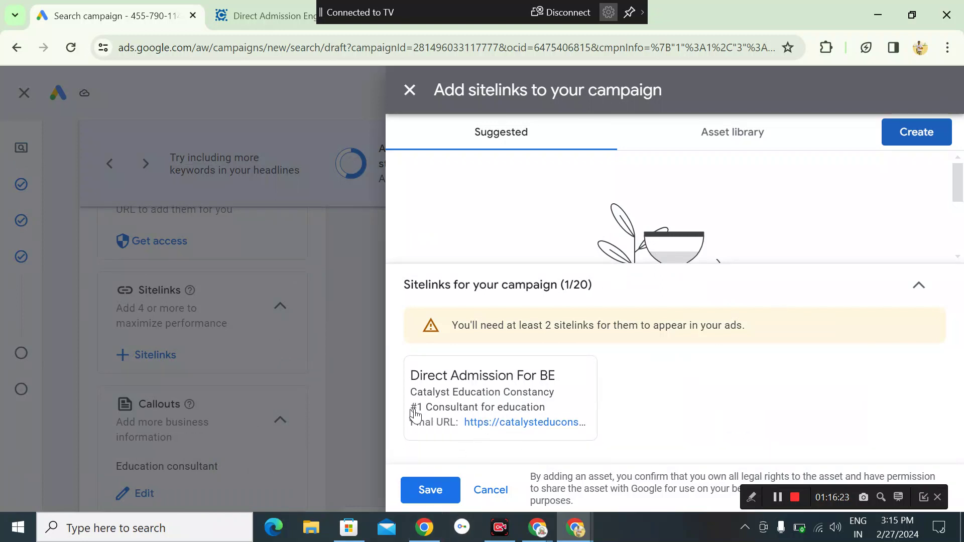
pyautogui.moveTo(512, 428)
pyautogui.click(432, 490)
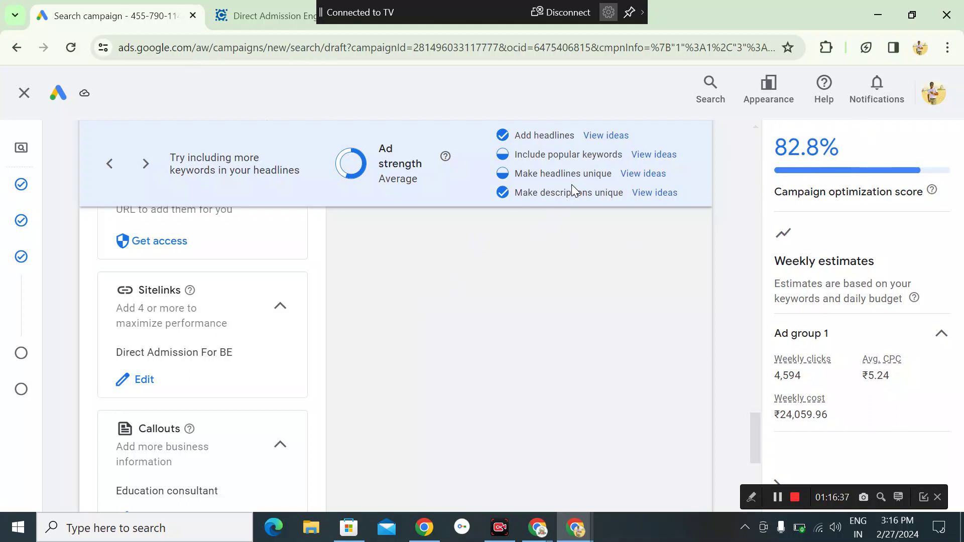
# Browse the suggested headline ideas and close them without adding any
pyautogui.click(638, 177)
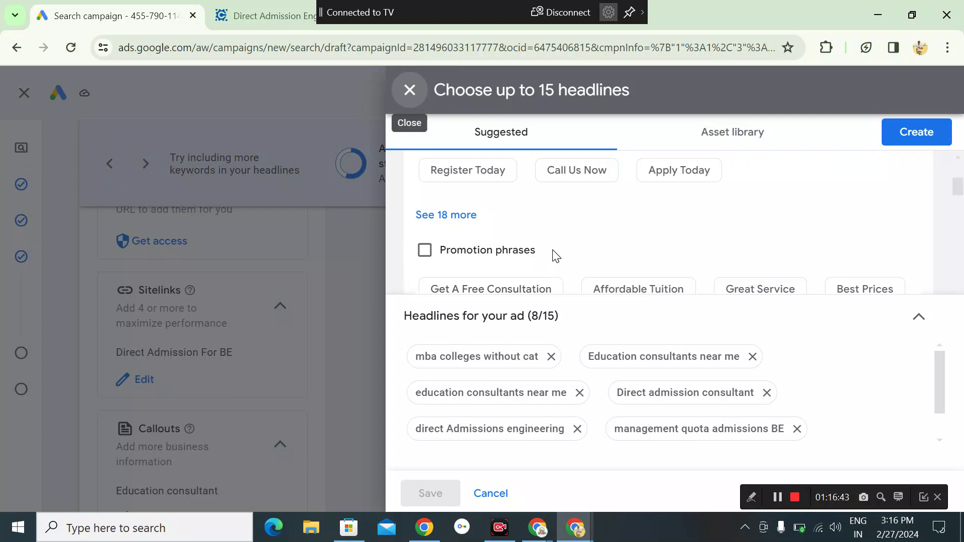
pyautogui.scroll(-3, 553, 255)
pyautogui.scroll(-2, 555, 255)
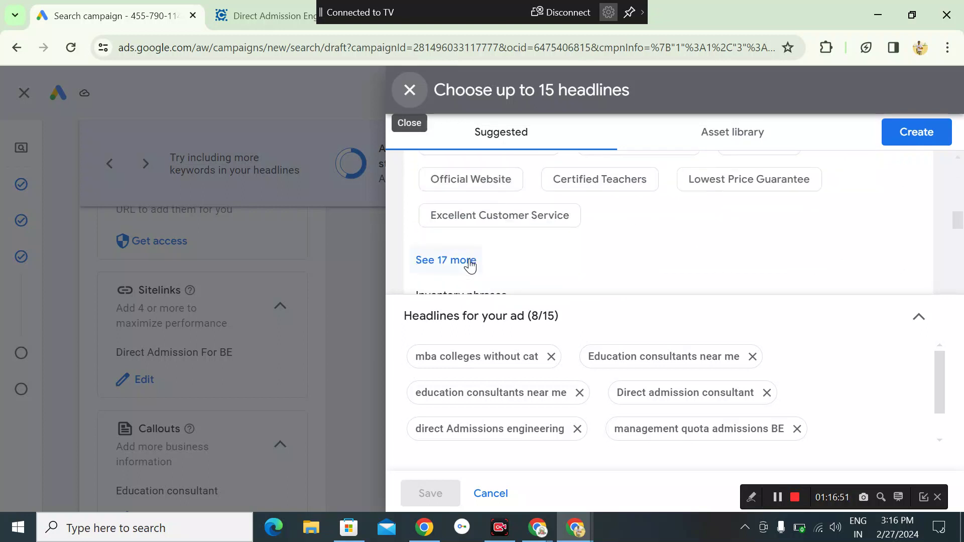
pyautogui.scroll(-1, 470, 262)
pyautogui.scroll(2, 469, 263)
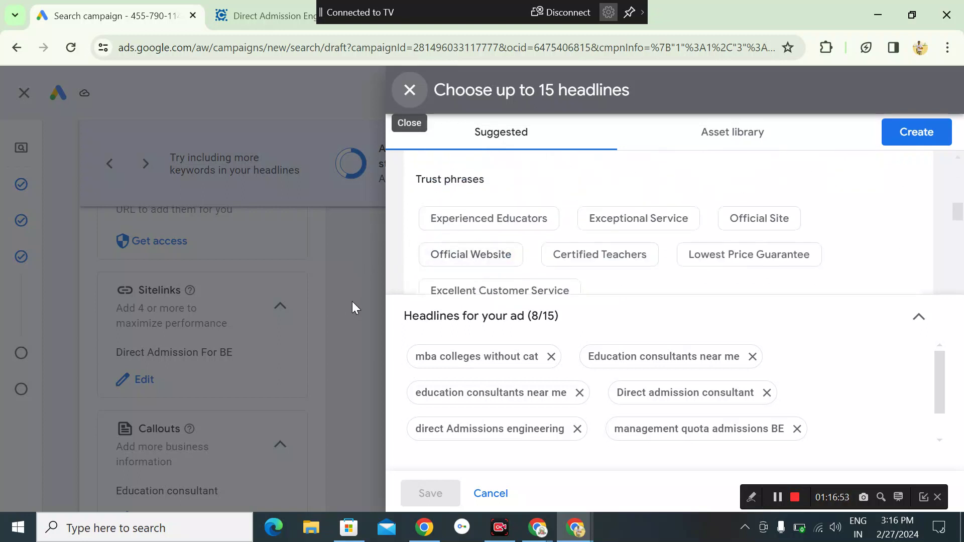
pyautogui.press('Escape')
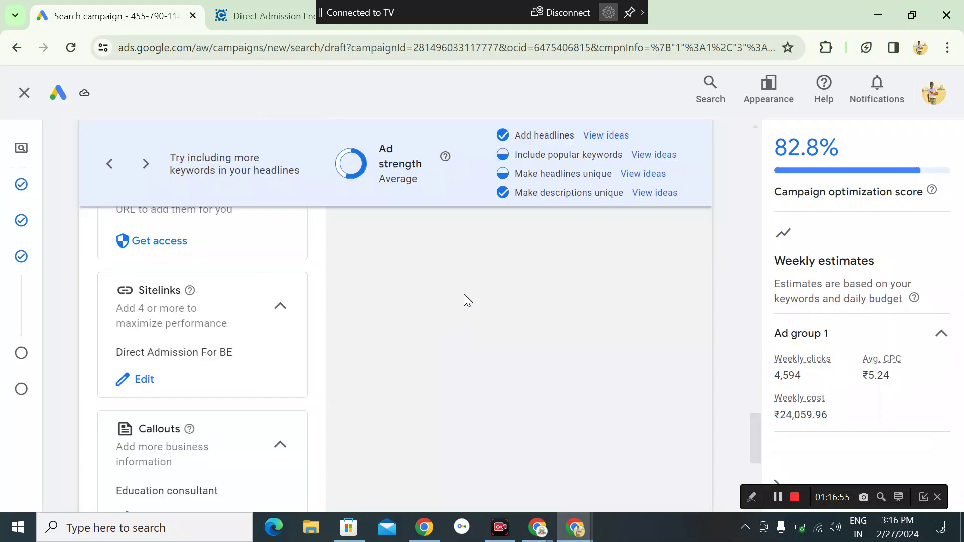
# Finish the ad and continue to the Budget step with ₹3,437.14 recommended
pyautogui.scroll(-5, 351, 341)
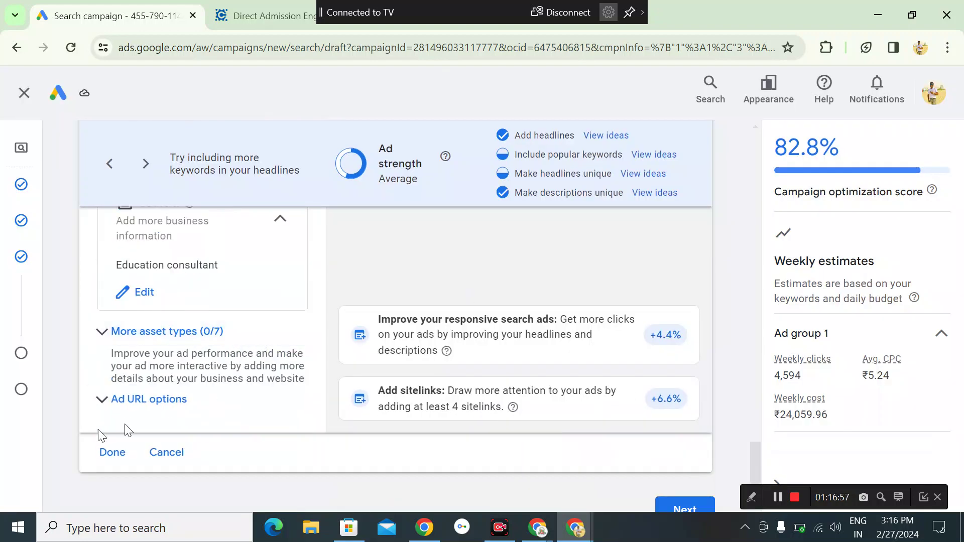
pyautogui.scroll(-1, 348, 263)
pyautogui.scroll(3, 349, 263)
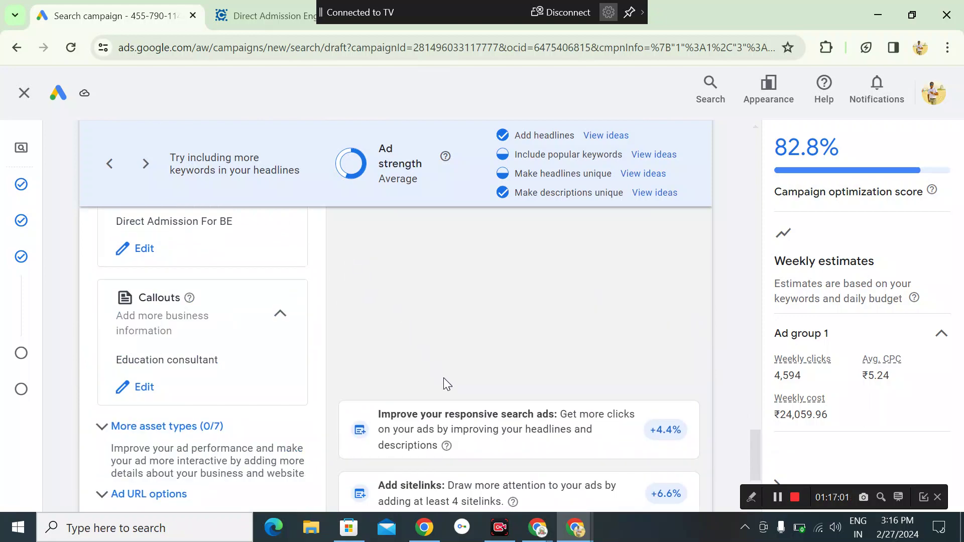
pyautogui.scroll(-2, 447, 384)
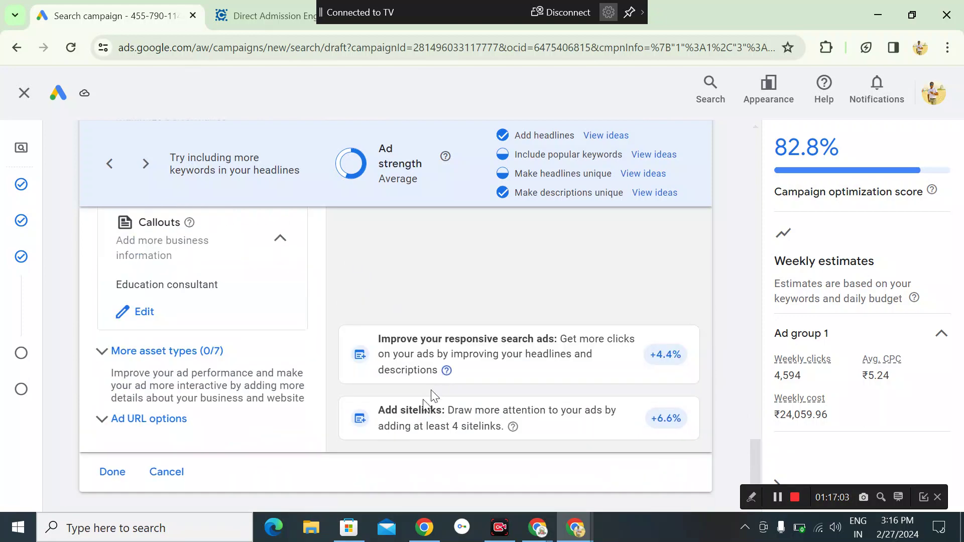
pyautogui.scroll(-2, 332, 406)
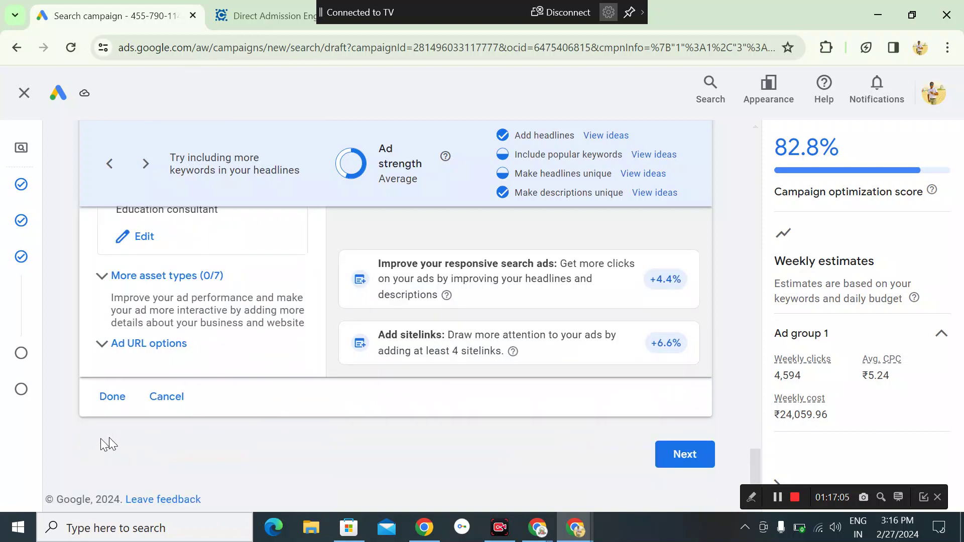
pyautogui.click(109, 403)
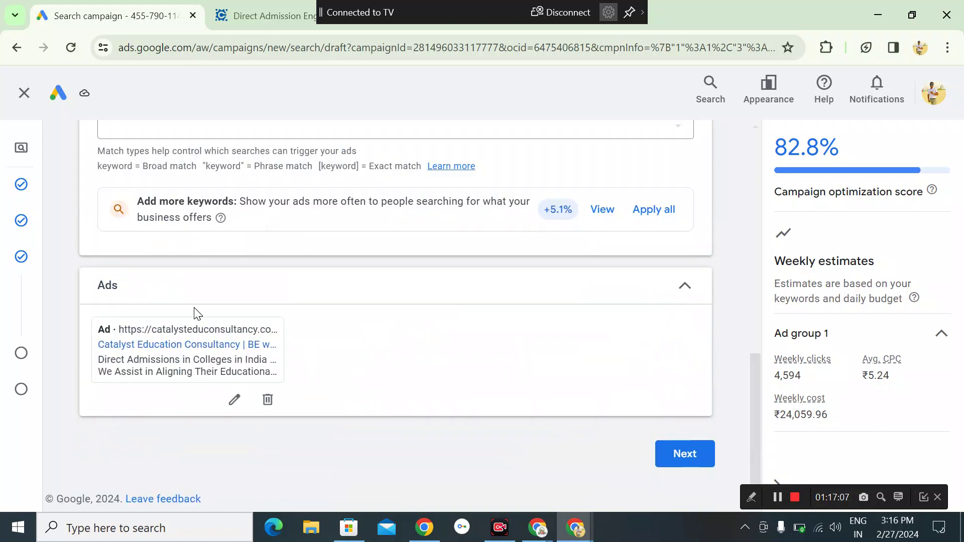
pyautogui.scroll(5, 329, 350)
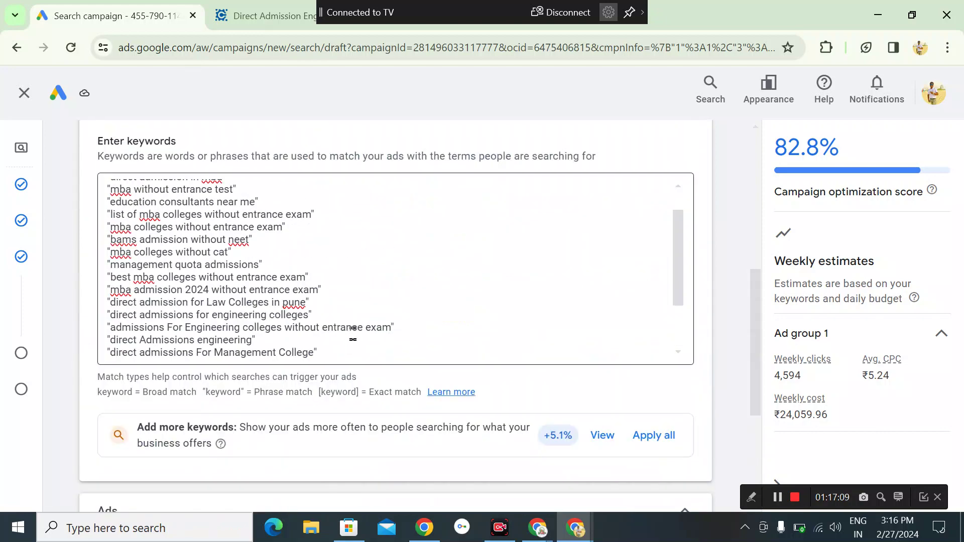
pyautogui.scroll(3, 329, 271)
pyautogui.scroll(-10, 329, 271)
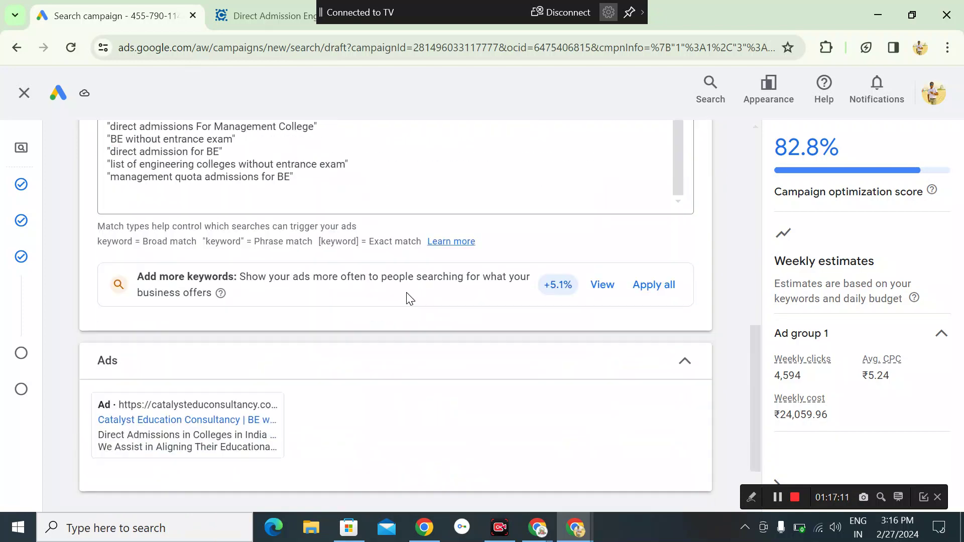
pyautogui.scroll(-2, 245, 359)
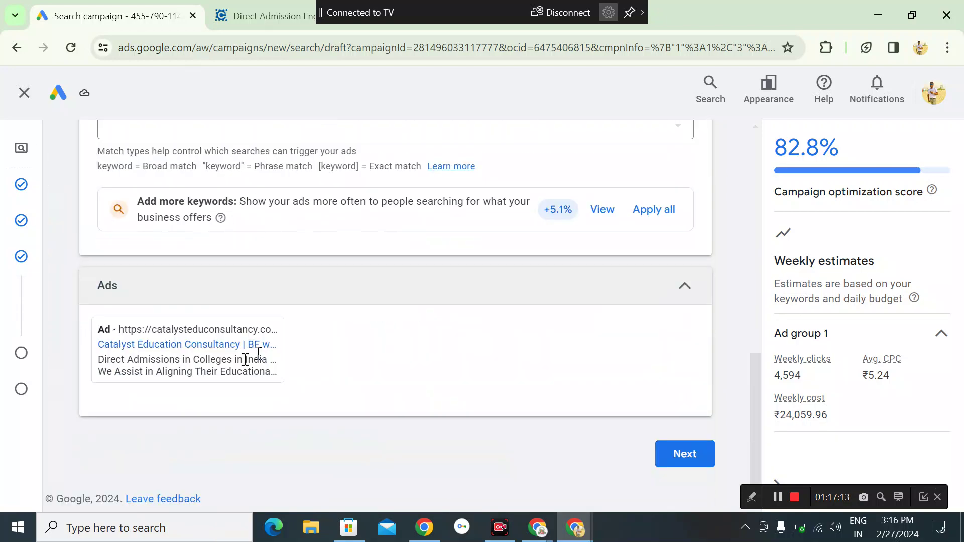
pyautogui.click(680, 455)
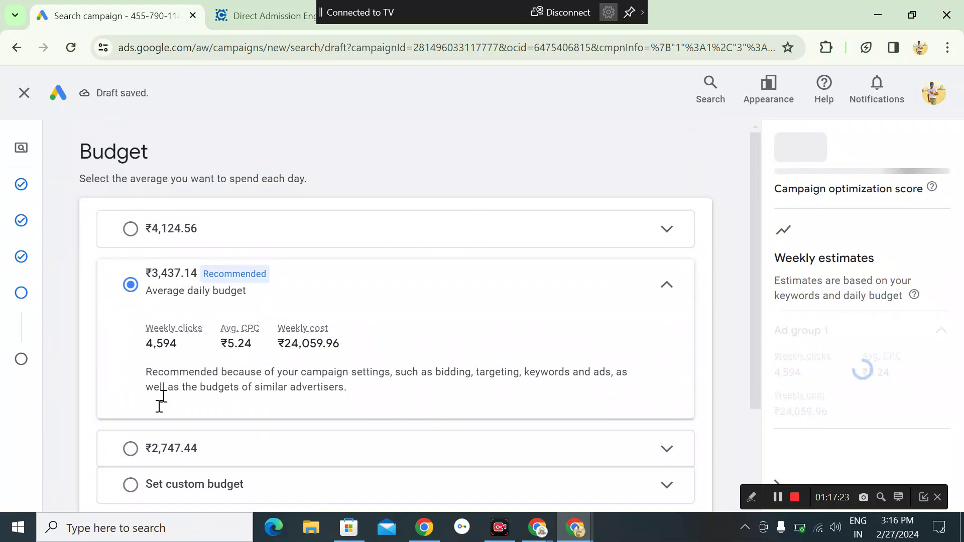
# Replace the recommended budget with a custom ₹4,000 average daily budget
pyautogui.scroll(-3, 121, 492)
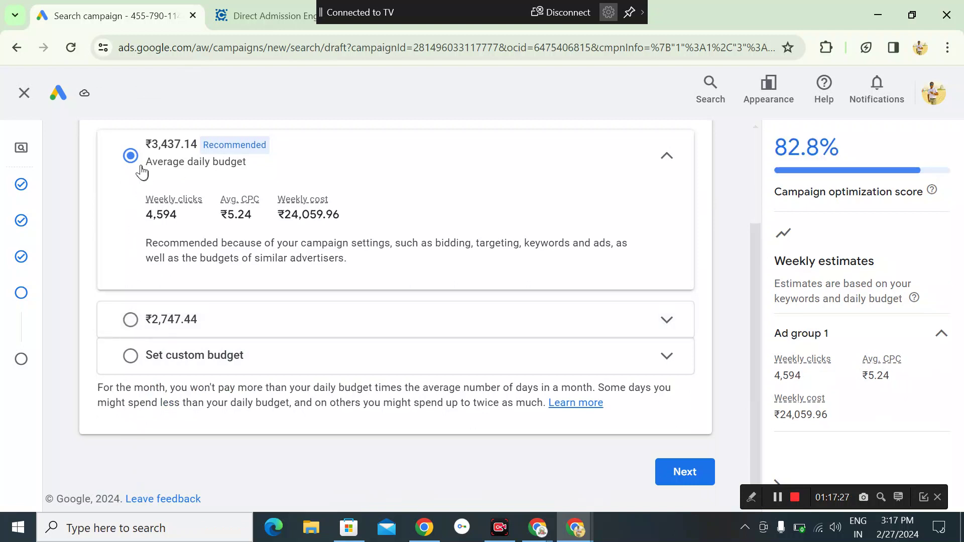
pyautogui.click(130, 355)
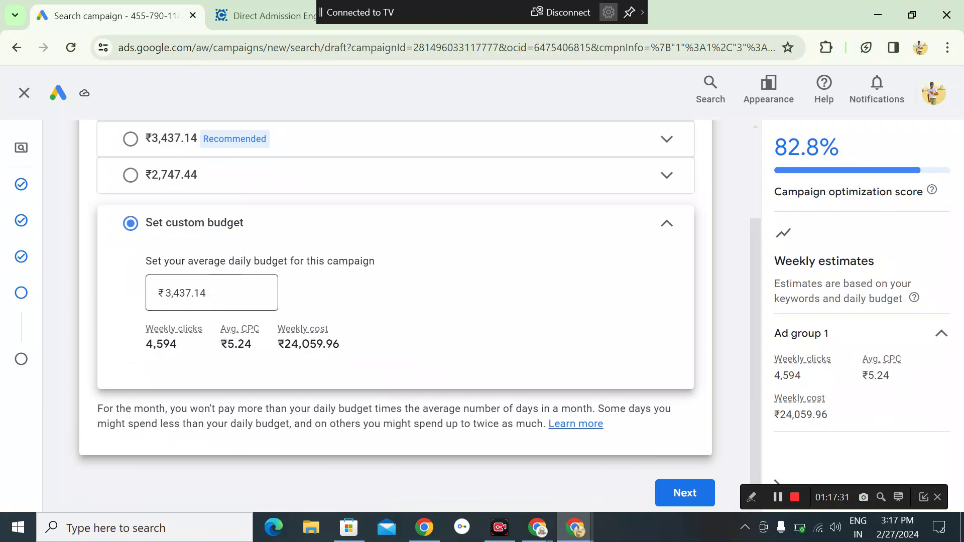
pyautogui.doubleClick(219, 301)
pyautogui.write('4000')
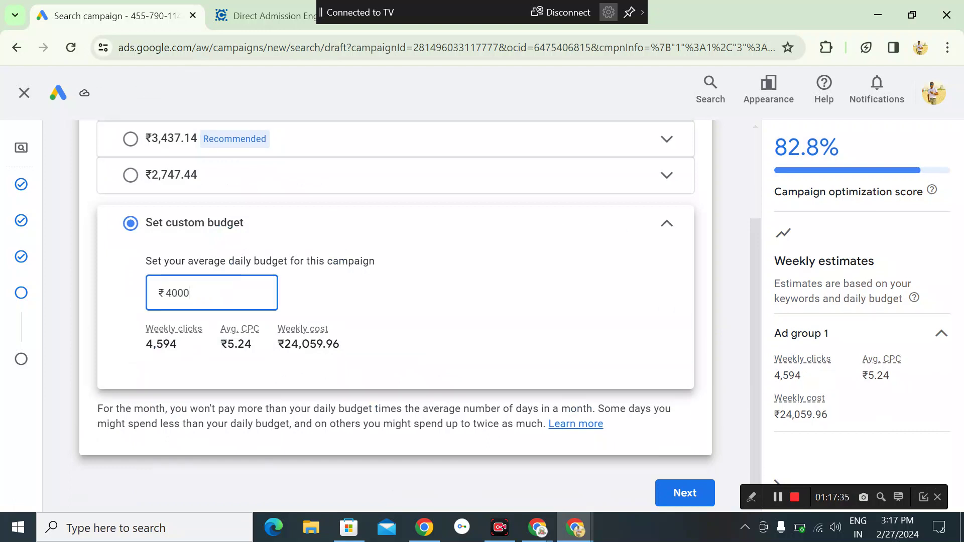
pyautogui.click(481, 284)
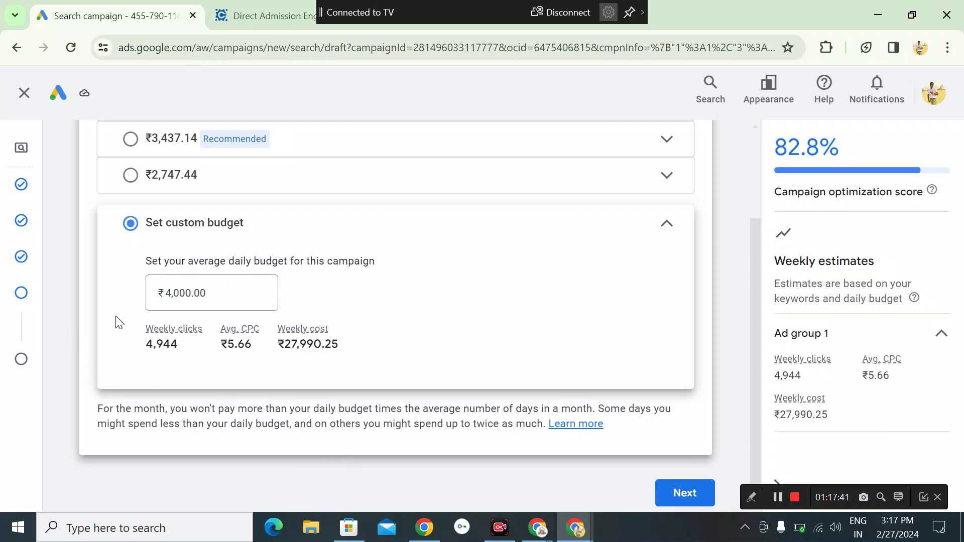
pyautogui.scroll(-1, 503, 463)
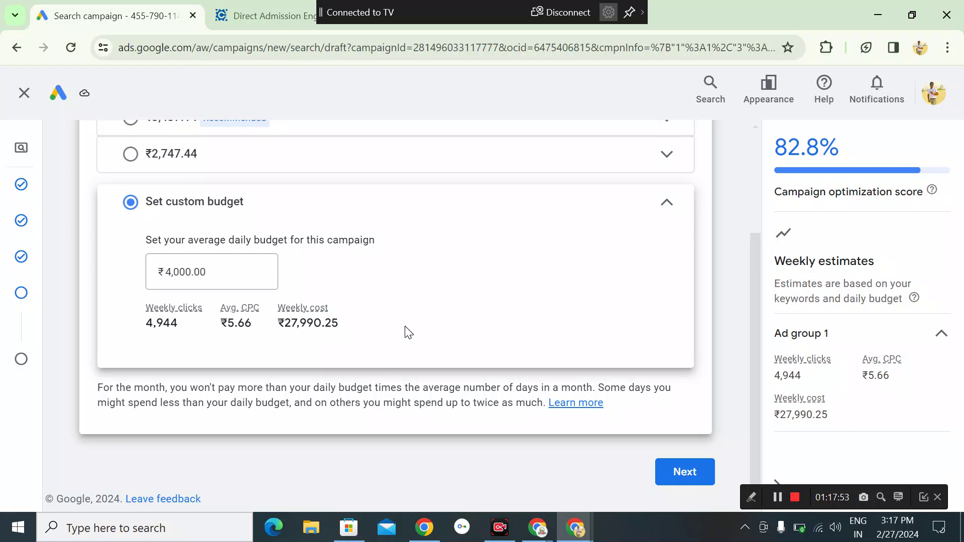
# Review campaign settings: Search Network with partners, no Display Network, India locations, broad match
pyautogui.click(708, 470)
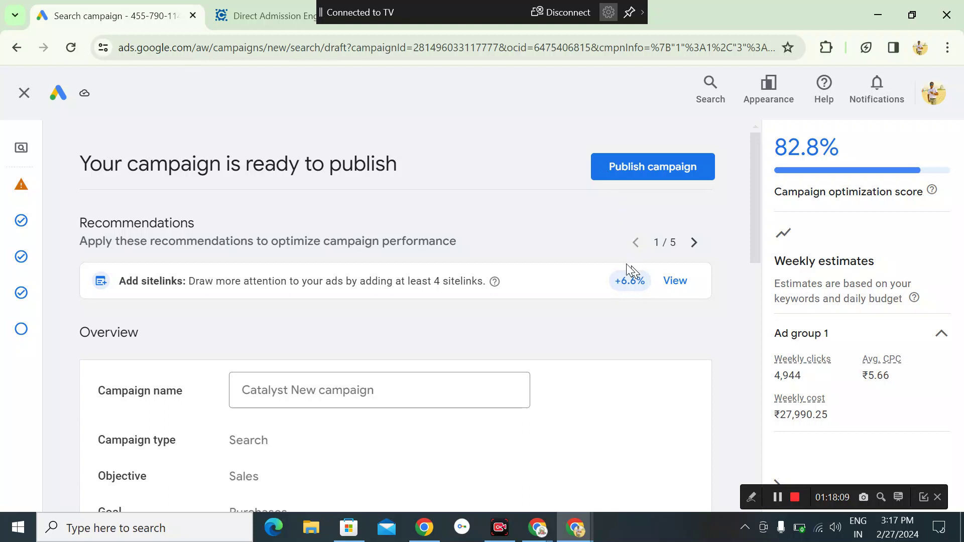
pyautogui.scroll(-5, 437, 280)
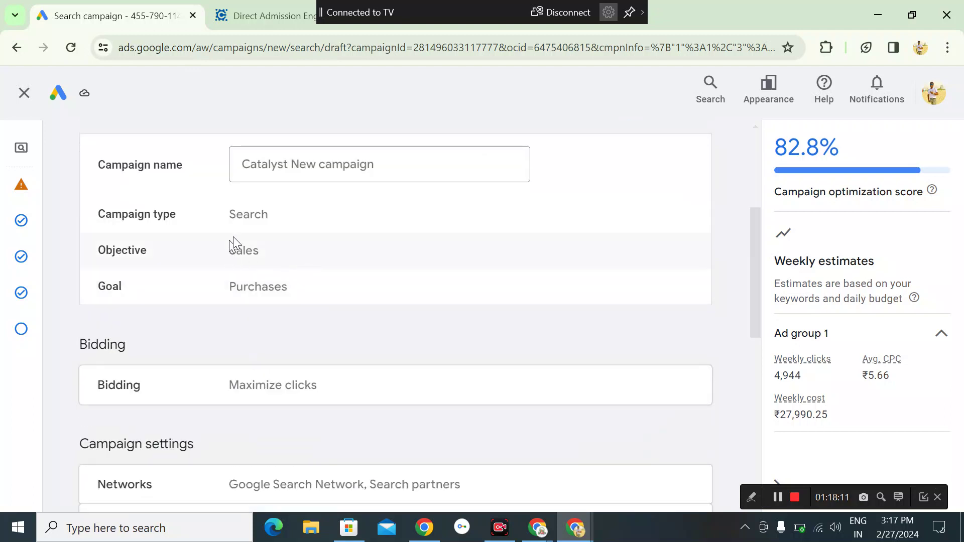
pyautogui.scroll(-3, 304, 259)
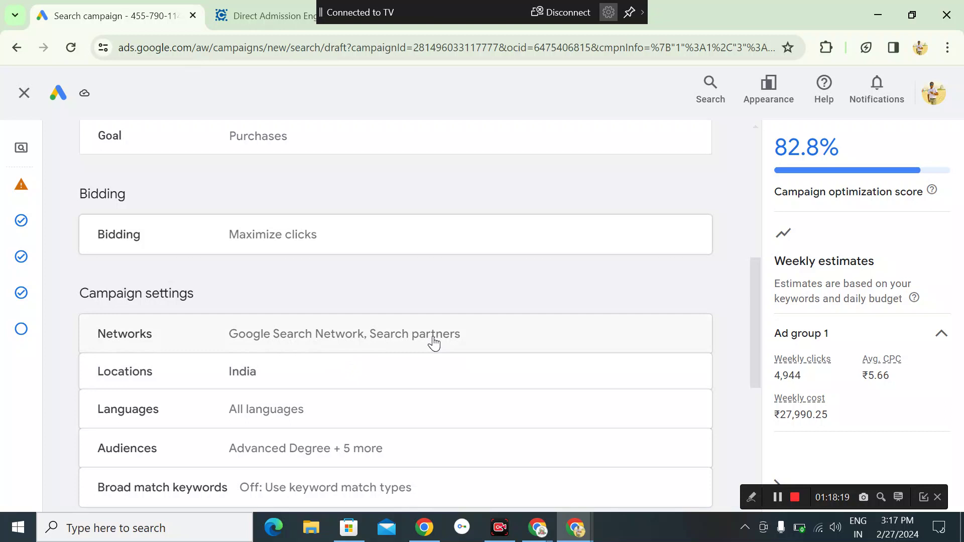
pyautogui.scroll(-1, 435, 343)
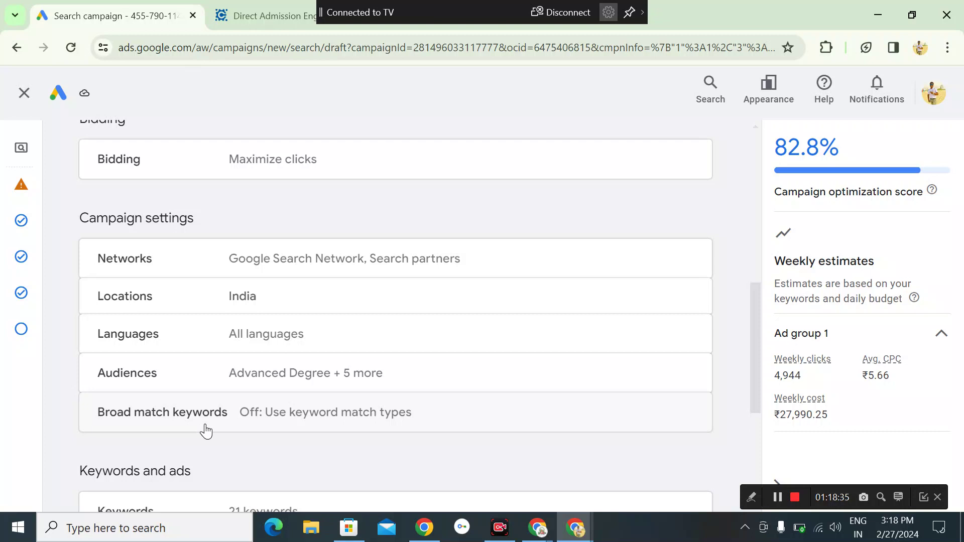
pyautogui.click(308, 430)
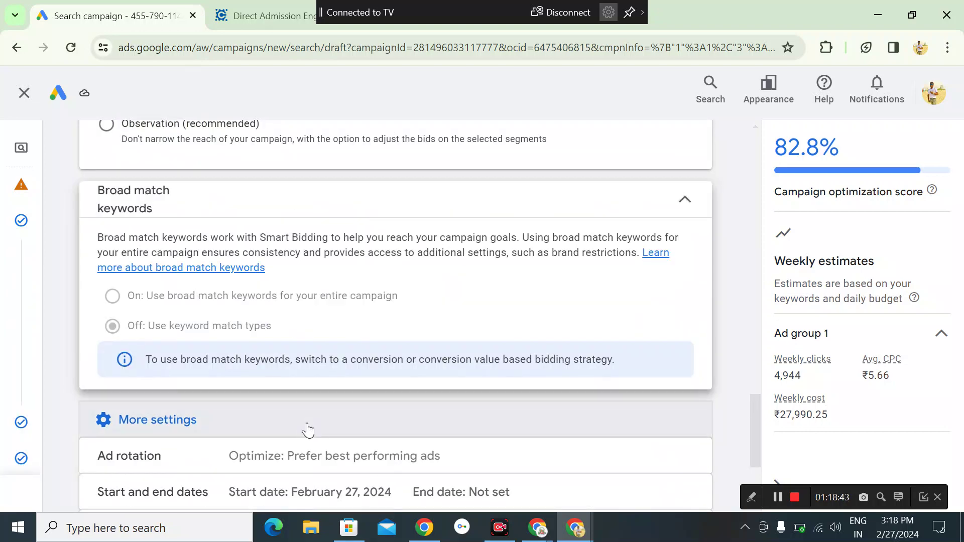
pyautogui.scroll(-3, 308, 431)
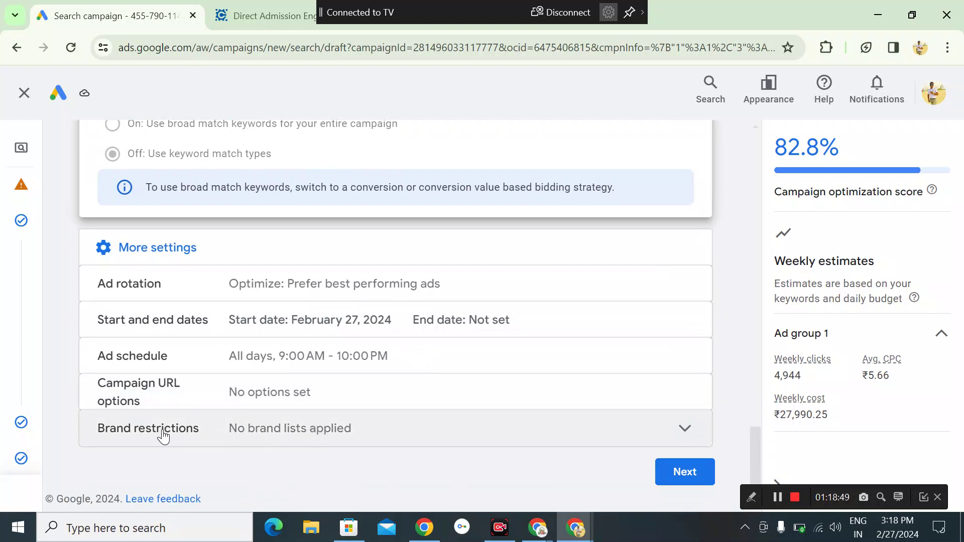
pyautogui.scroll(10, 582, 412)
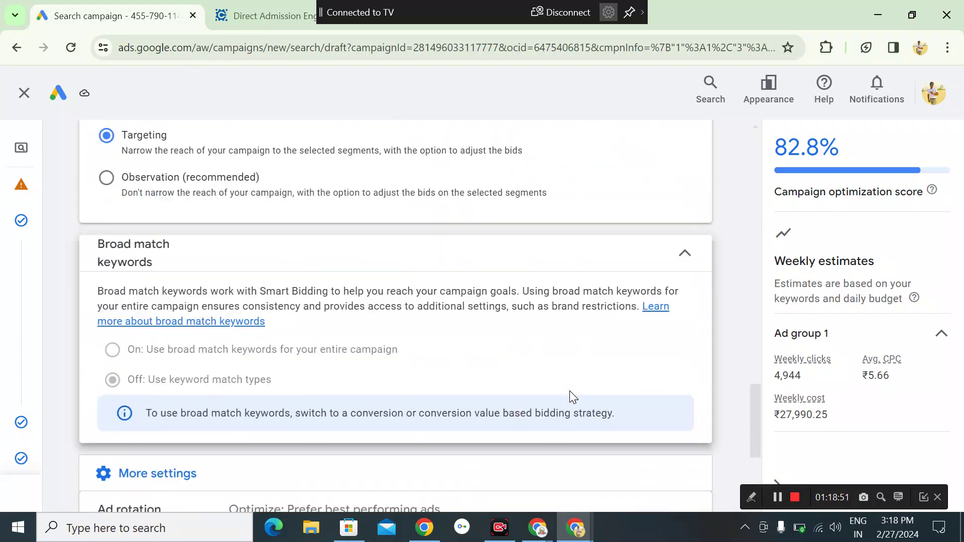
pyautogui.scroll(15, 533, 390)
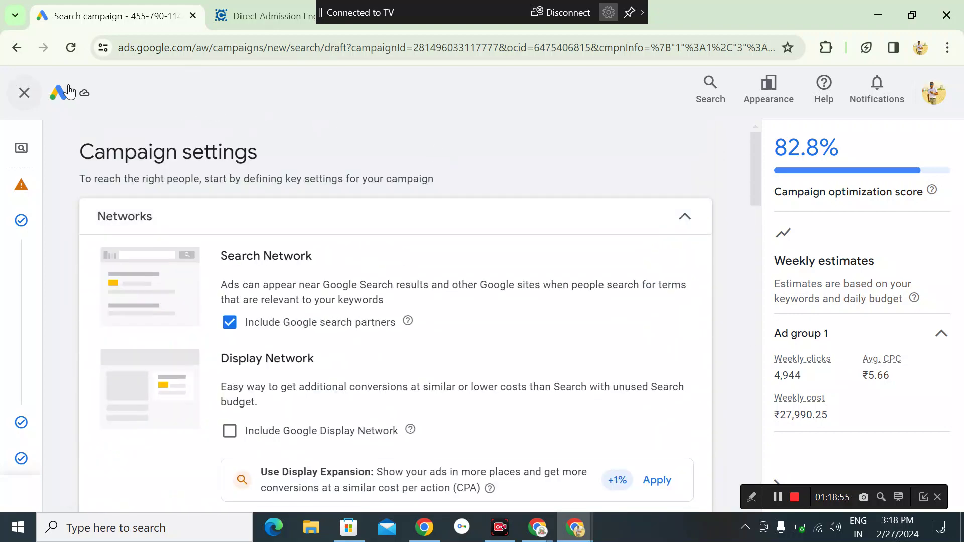
pyautogui.scroll(-7, 652, 206)
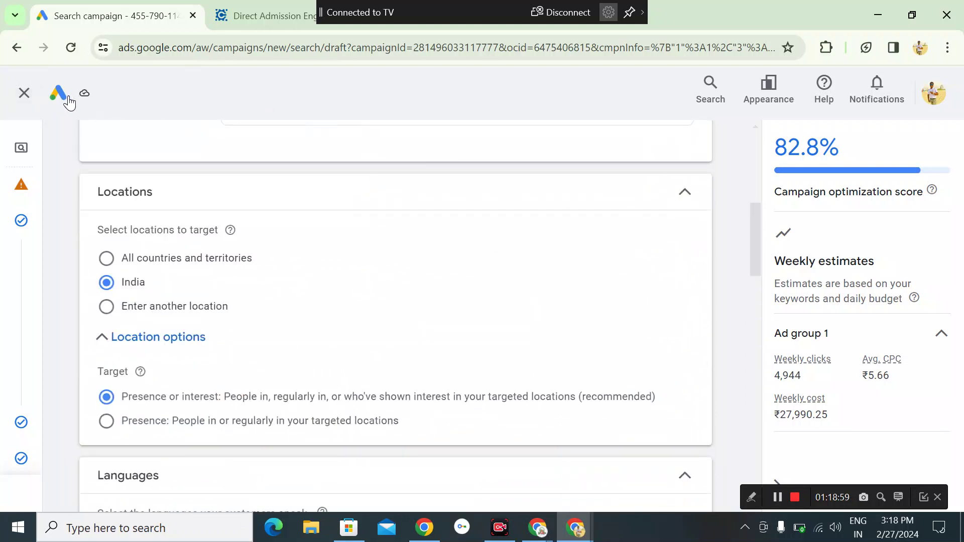
# Set the maximum CPC bid limit to ₹50 in the Bidding settings
pyautogui.click(29, 190)
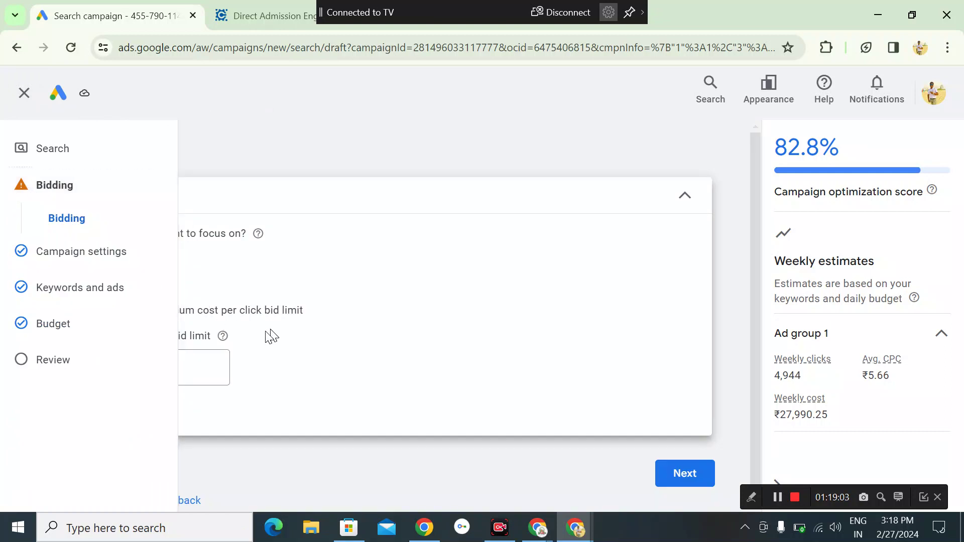
pyautogui.click(134, 368)
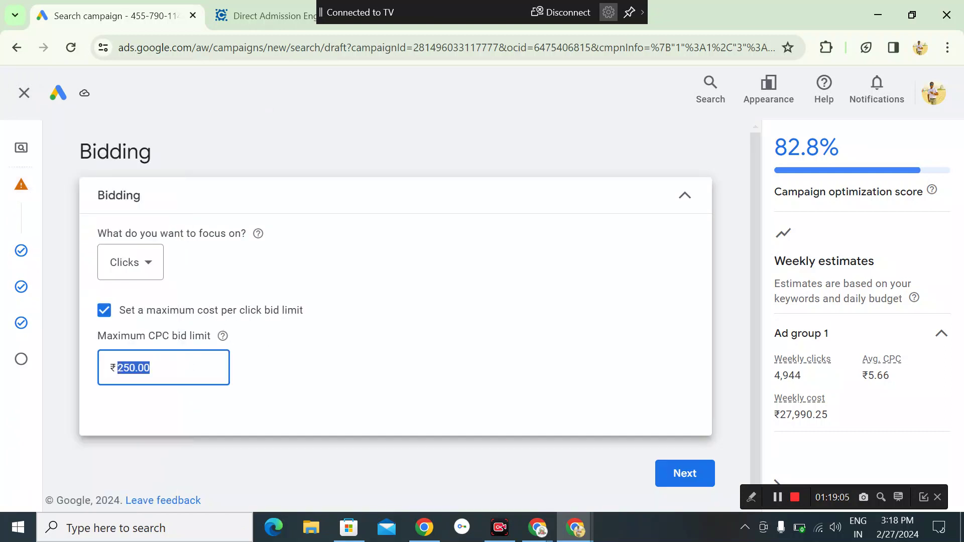
pyautogui.write('50')
pyautogui.click(691, 483)
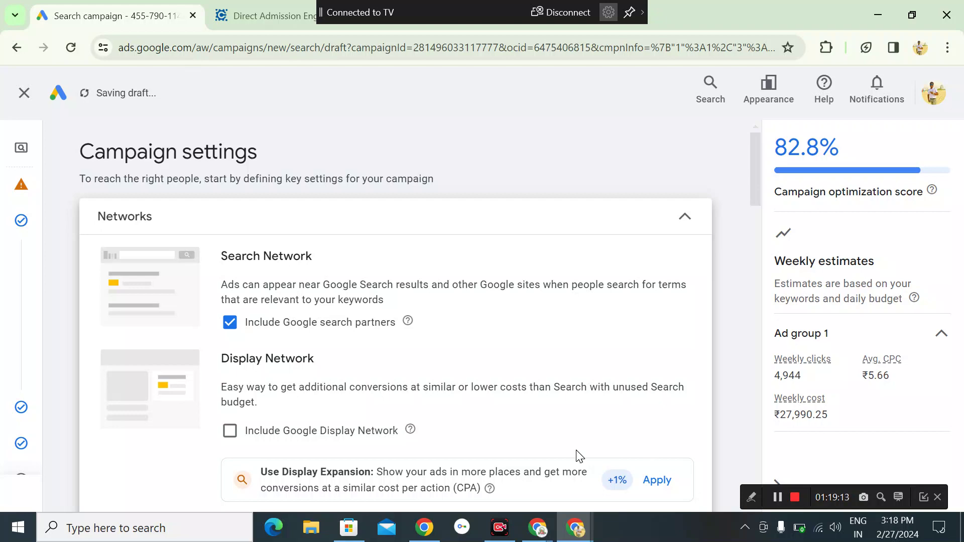
# Advance through Campaign settings and Keywords and ads to the Budget step
pyautogui.scroll(-3, 577, 454)
pyautogui.scroll(-12, 527, 463)
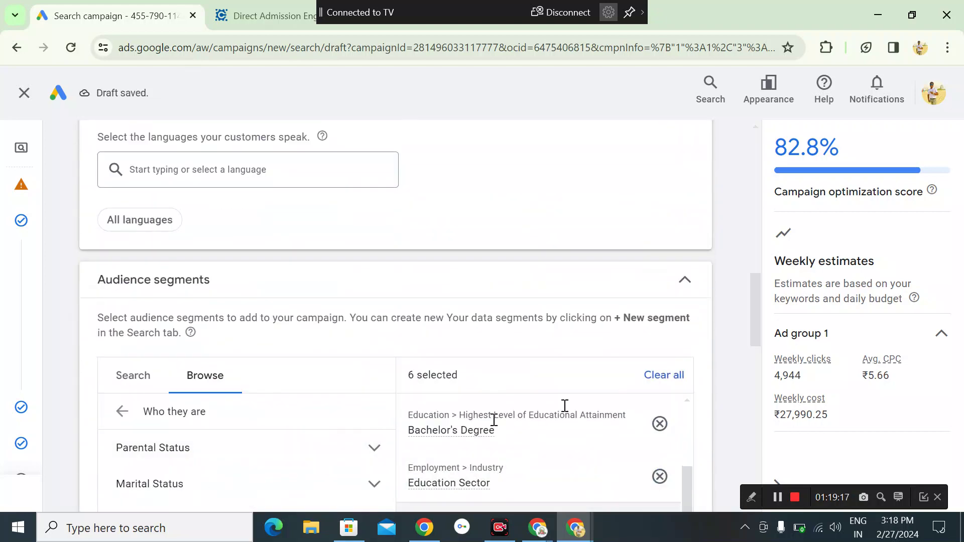
pyautogui.scroll(-15, 628, 309)
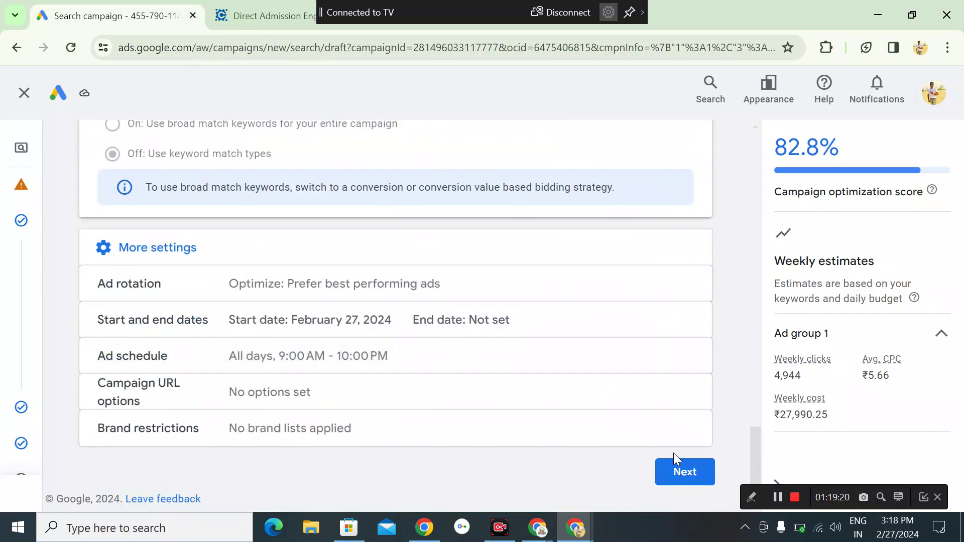
pyautogui.click(689, 478)
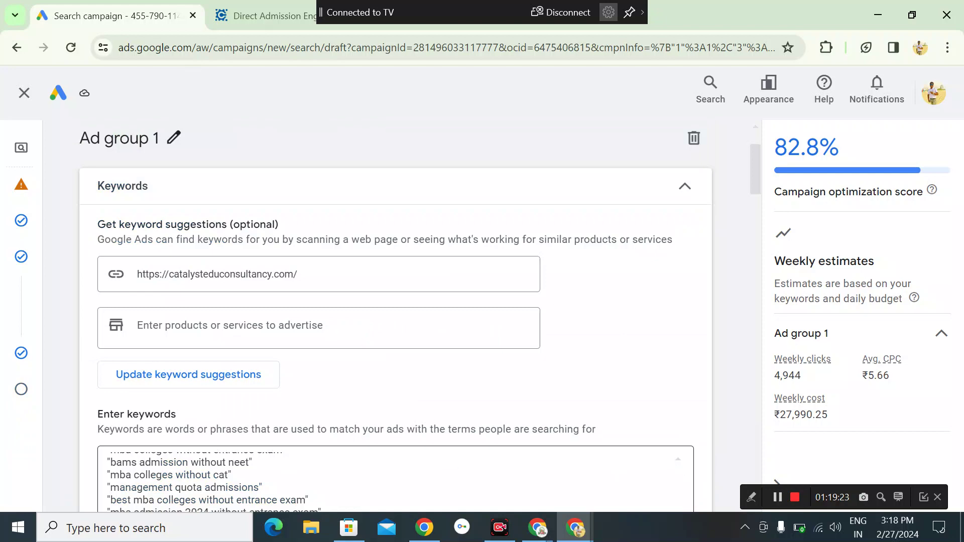
pyautogui.scroll(-5, 281, 452)
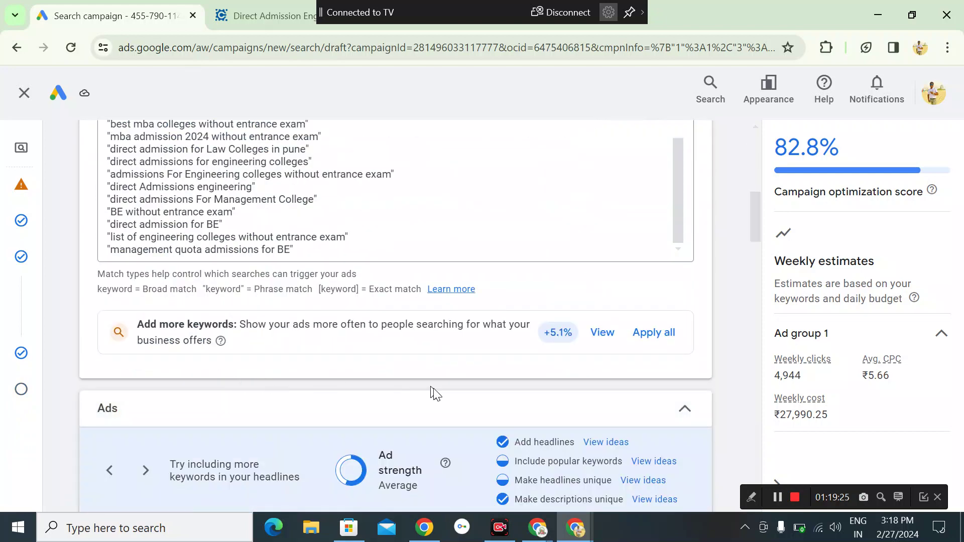
pyautogui.scroll(-6, 431, 390)
pyautogui.scroll(-15, 455, 409)
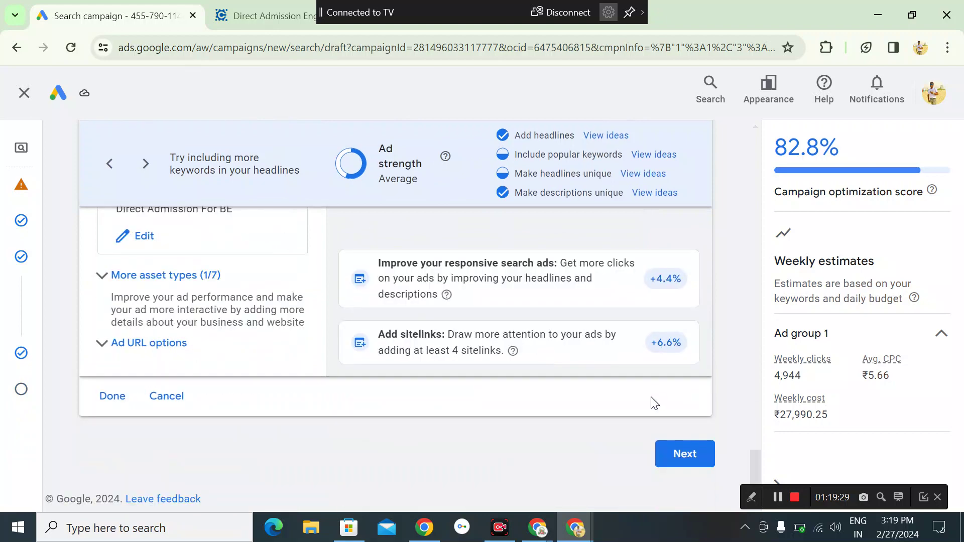
pyautogui.click(679, 458)
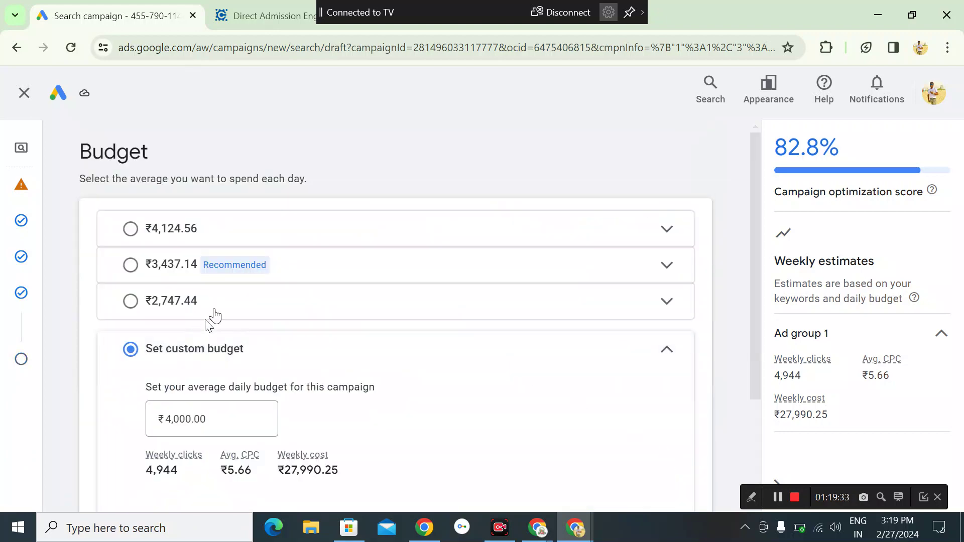
# Choose the ₹4,124.56 average daily budget and continue to the review page
pyautogui.click(130, 229)
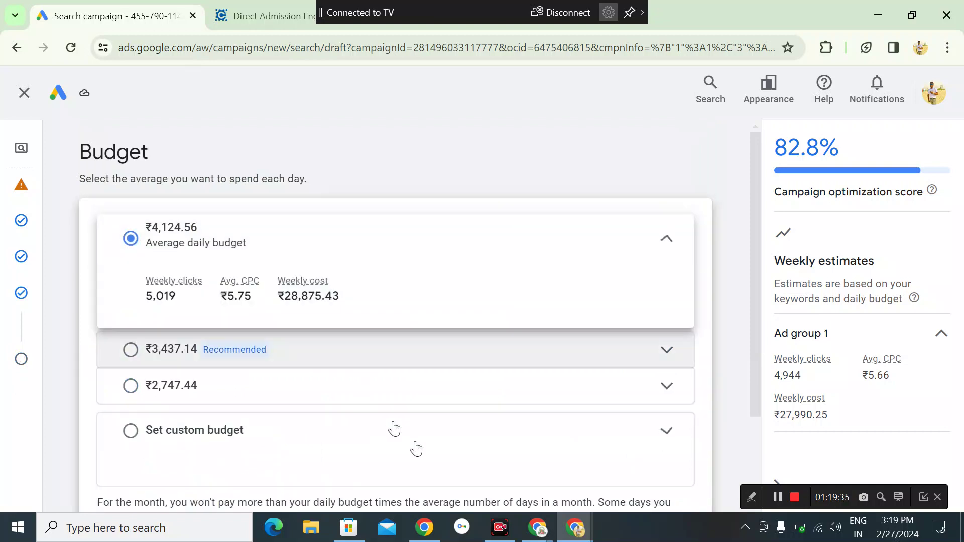
pyautogui.scroll(-2, 733, 433)
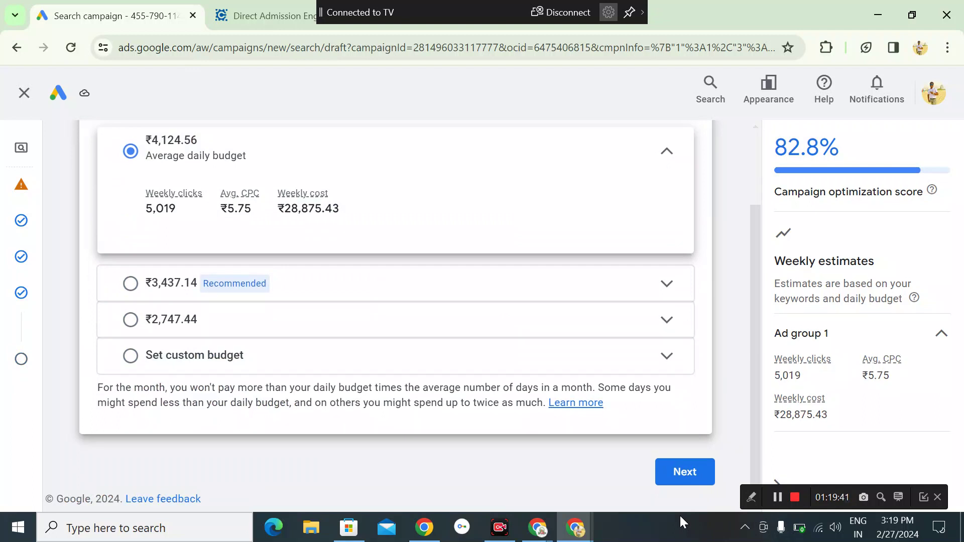
pyautogui.click(685, 472)
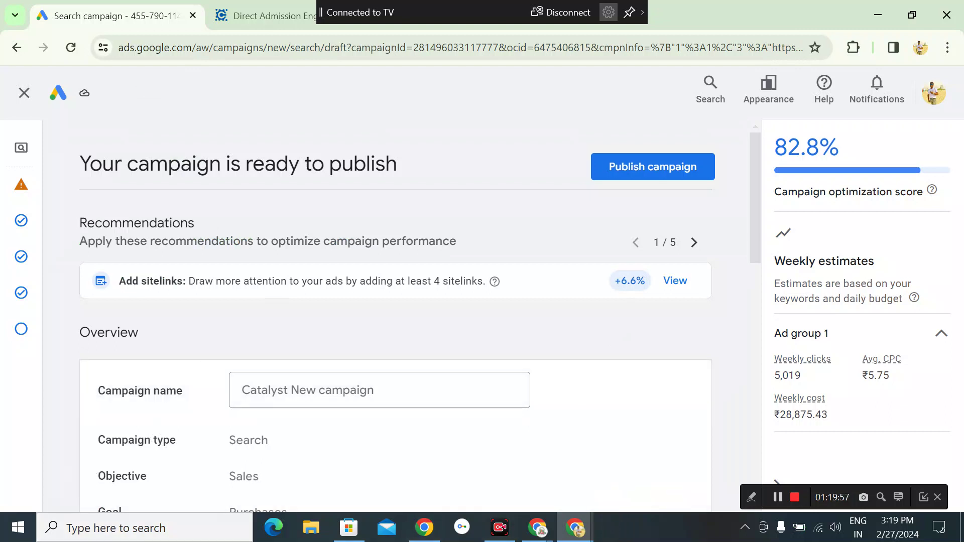
# Publish the Catalyst New campaign
pyautogui.click(606, 164)
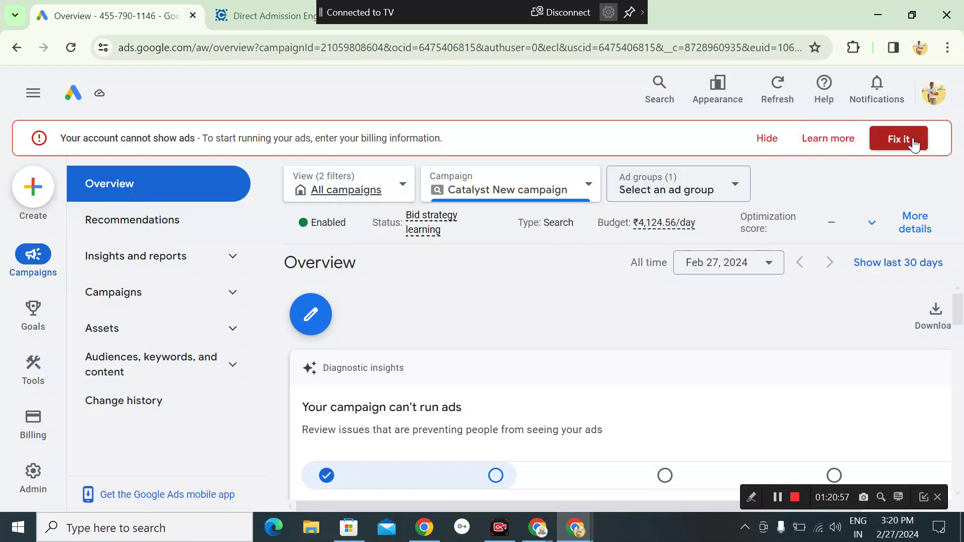
# Open the new billing setup page with India as billing country and INR currency
pyautogui.click(877, 147)
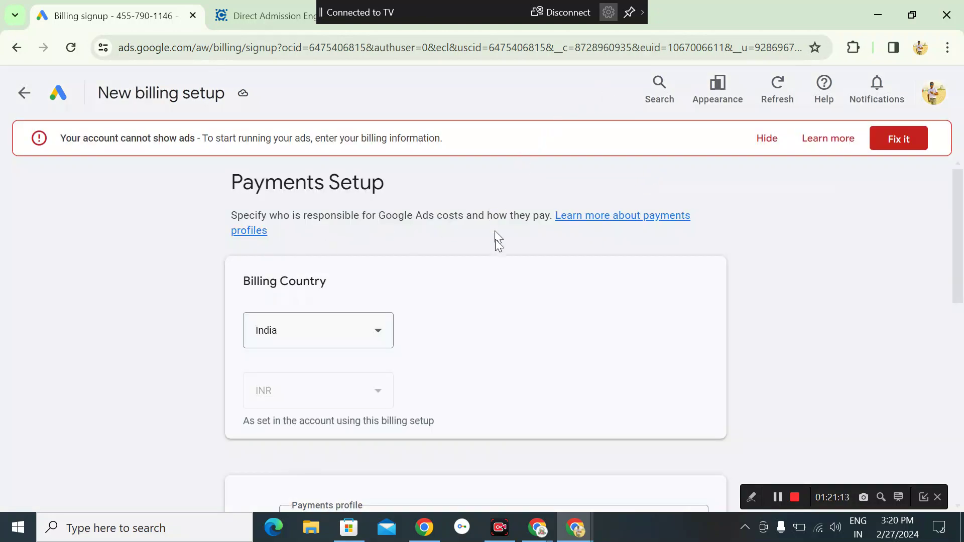
pyautogui.scroll(-5, 501, 297)
pyautogui.scroll(-4, 500, 308)
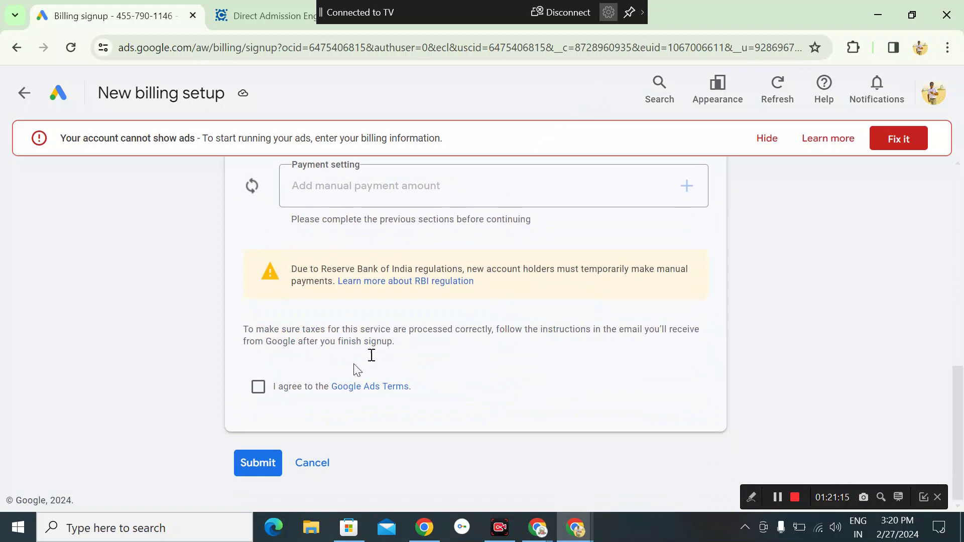
pyautogui.scroll(6, 364, 357)
pyautogui.click(53, 97)
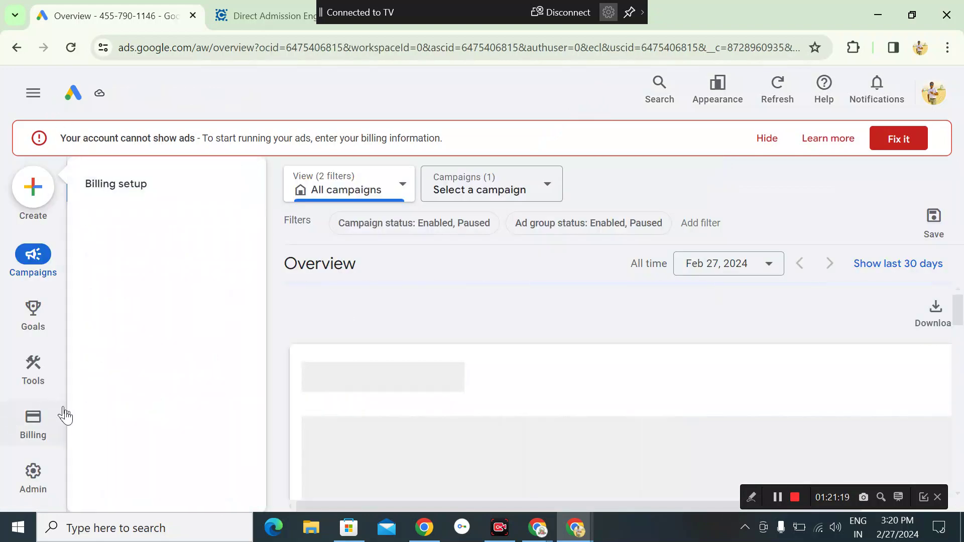
pyautogui.click(46, 431)
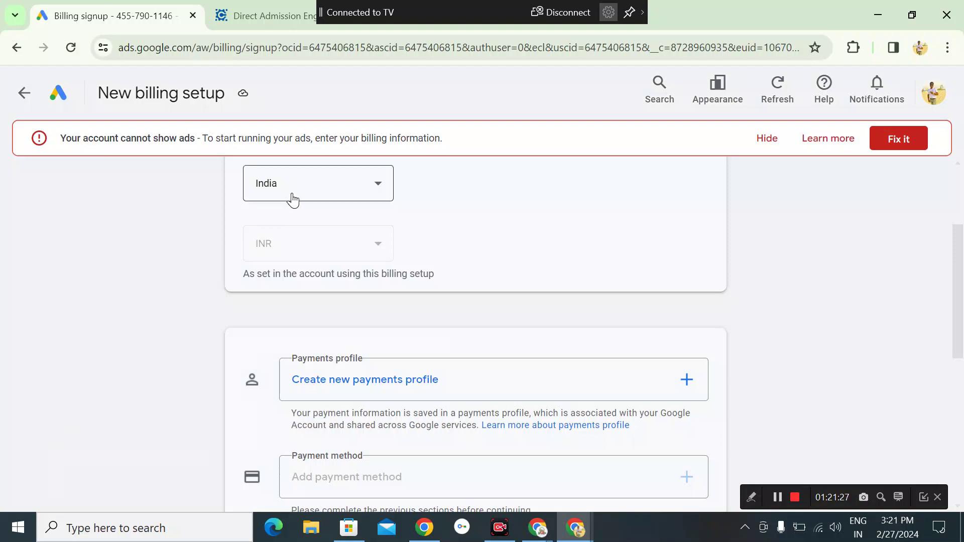
pyautogui.scroll(3, 340, 183)
pyautogui.scroll(-2, 328, 334)
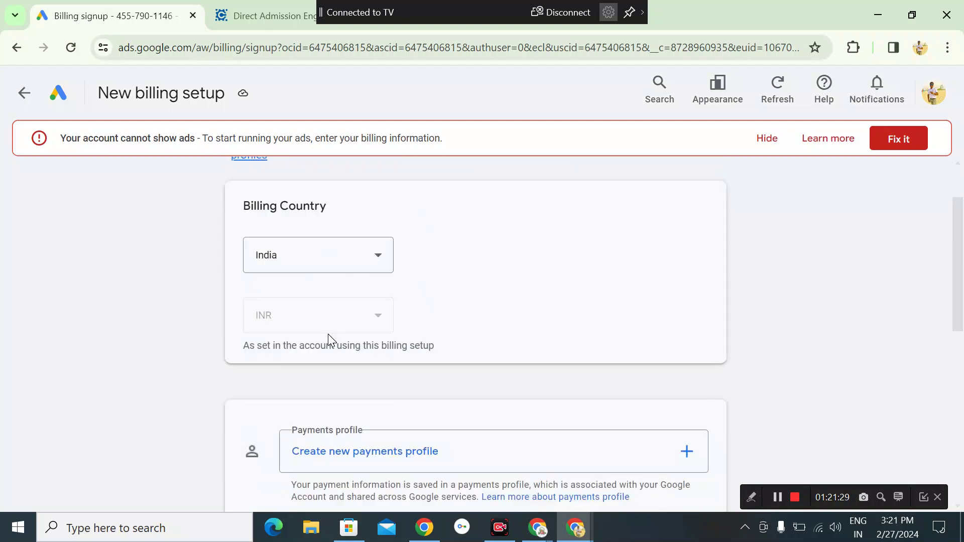
pyautogui.scroll(-3, 321, 322)
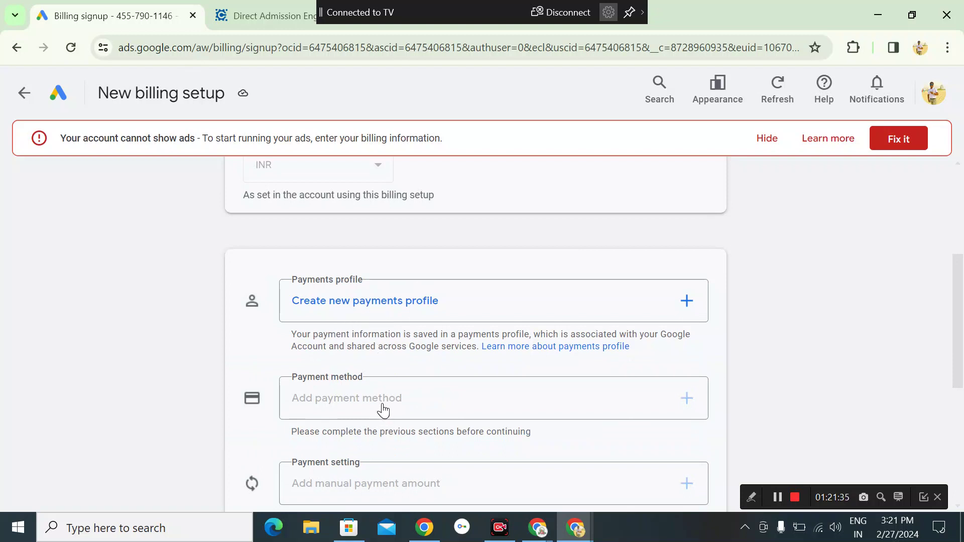
# Start a new Organization payments profile and enter the organization name
pyautogui.click(468, 304)
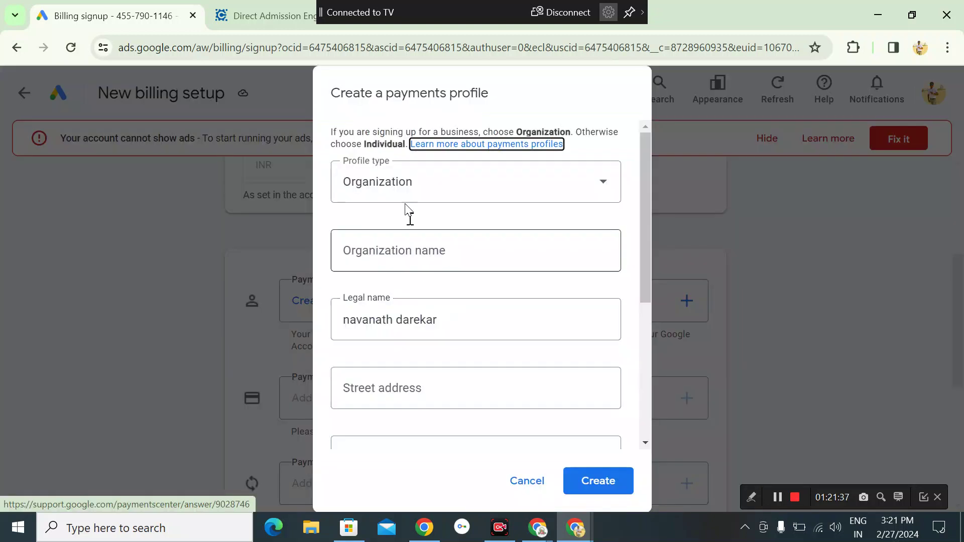
pyautogui.click(433, 188)
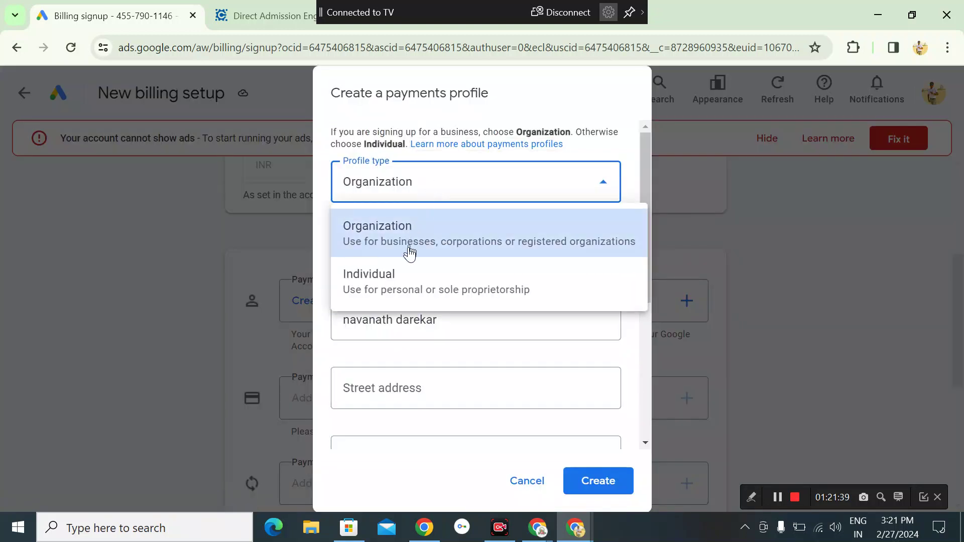
pyautogui.click(410, 253)
pyautogui.click(402, 256)
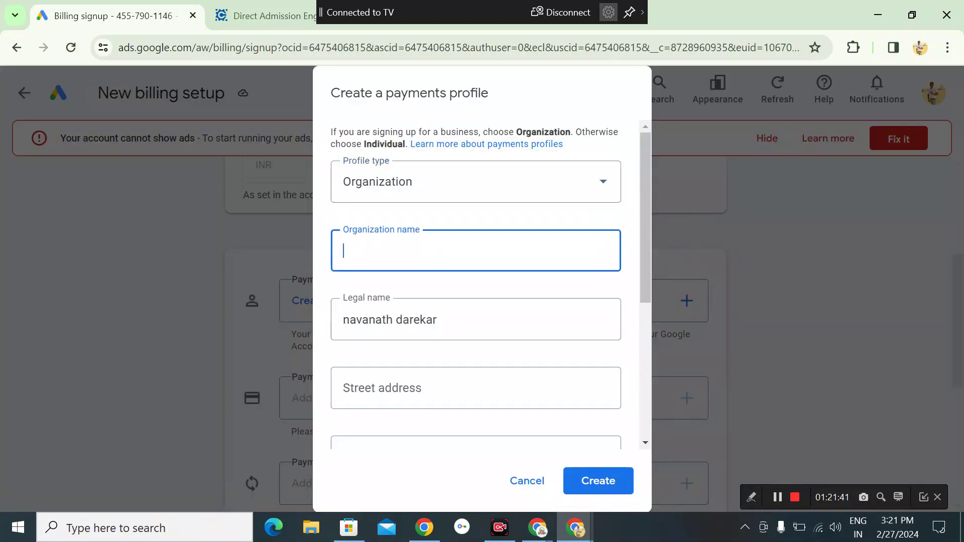
pyautogui.write('nmd')
# Autofill the street address from the saved suggestion and set the state to Maharashtra
pyautogui.click(422, 404)
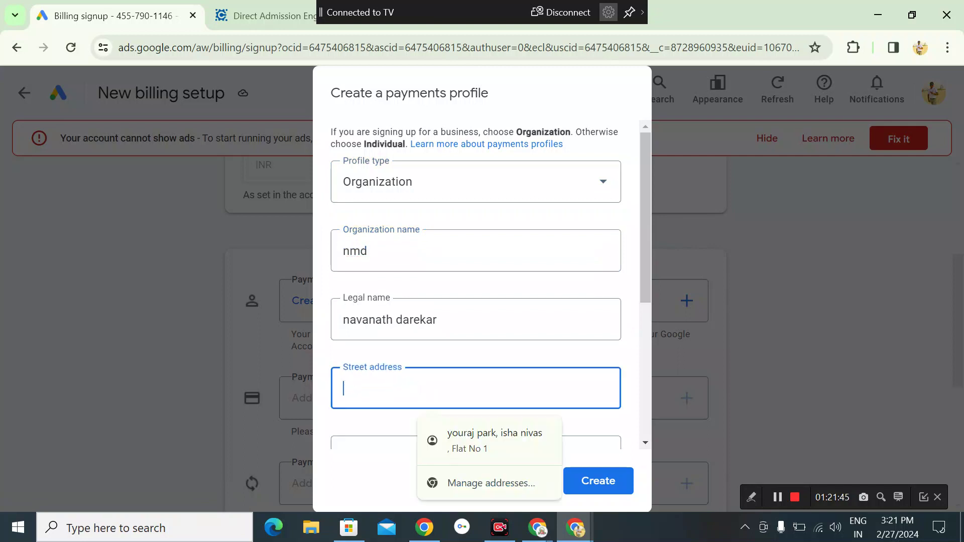
pyautogui.click(477, 436)
pyautogui.scroll(-4, 476, 437)
pyautogui.scroll(-1, 456, 413)
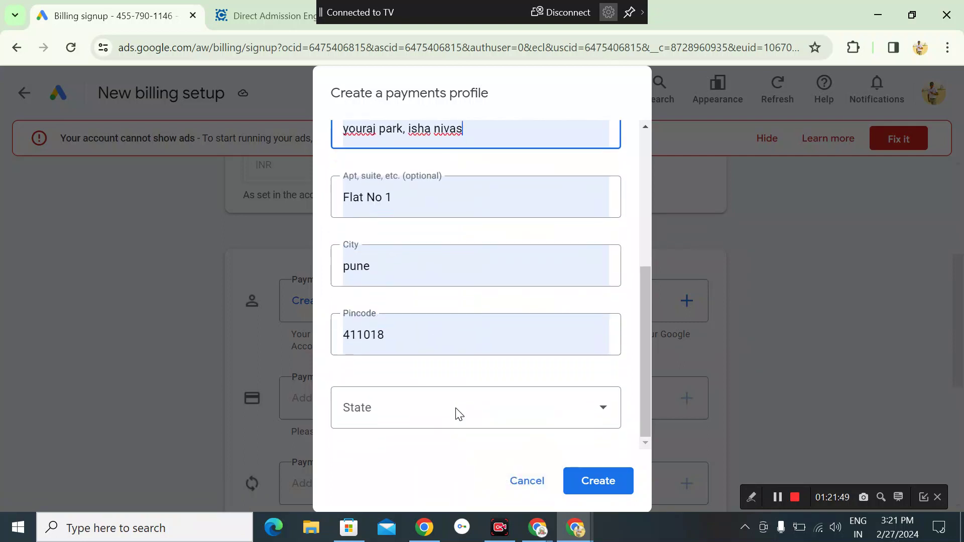
pyautogui.click(457, 416)
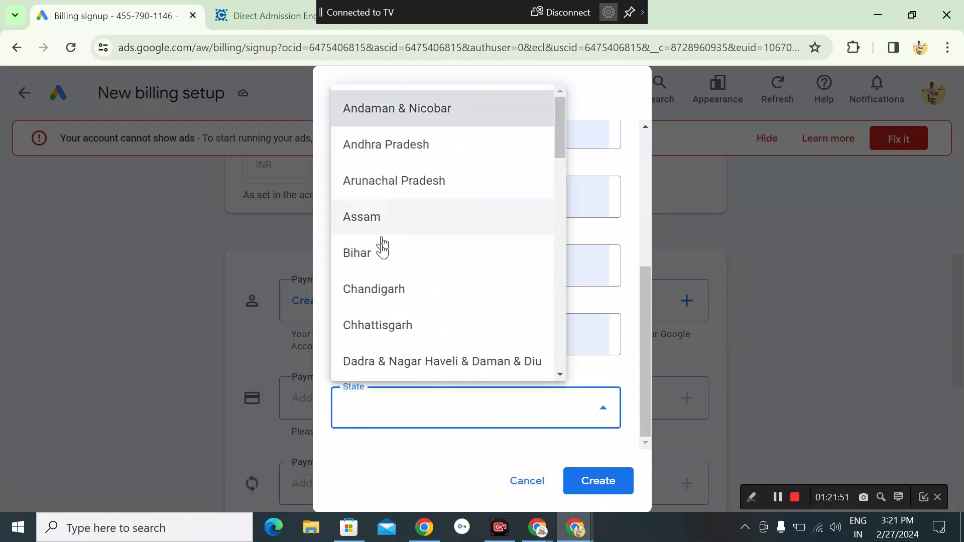
pyautogui.scroll(-5, 382, 259)
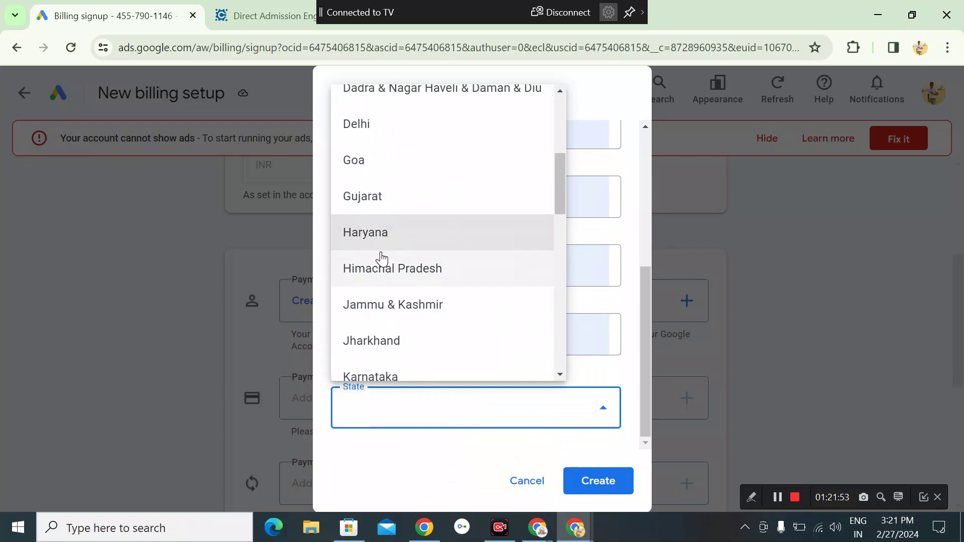
pyautogui.scroll(5, 379, 257)
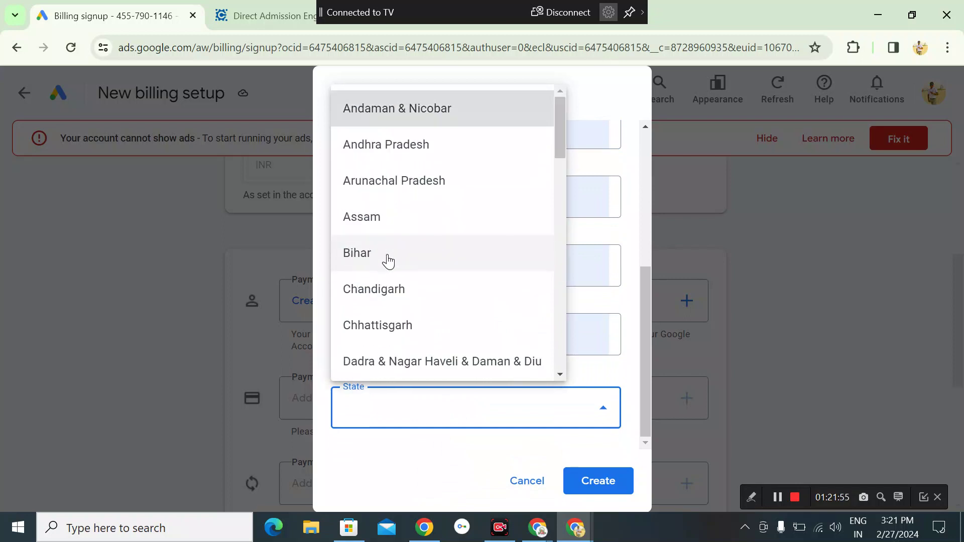
pyautogui.scroll(-5, 399, 284)
pyautogui.scroll(-5, 400, 286)
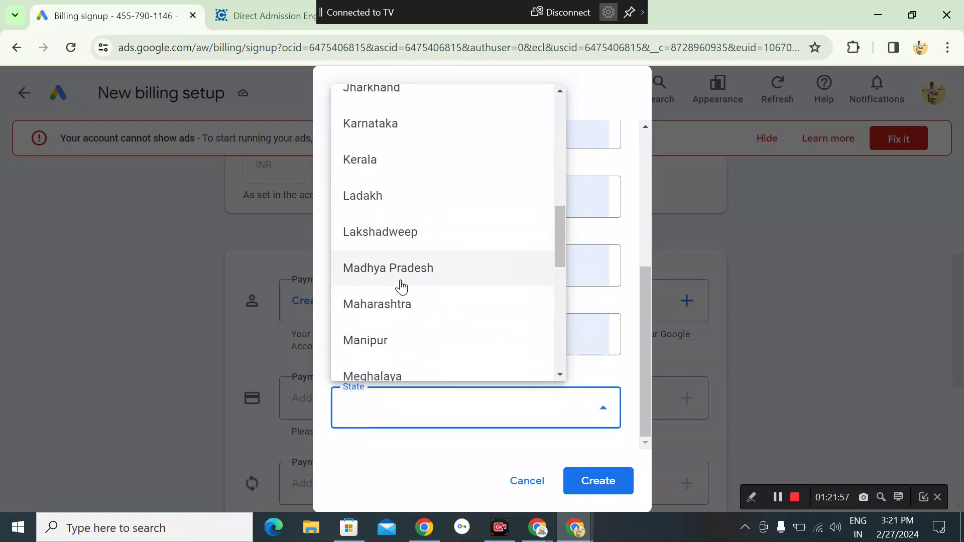
pyautogui.click(389, 307)
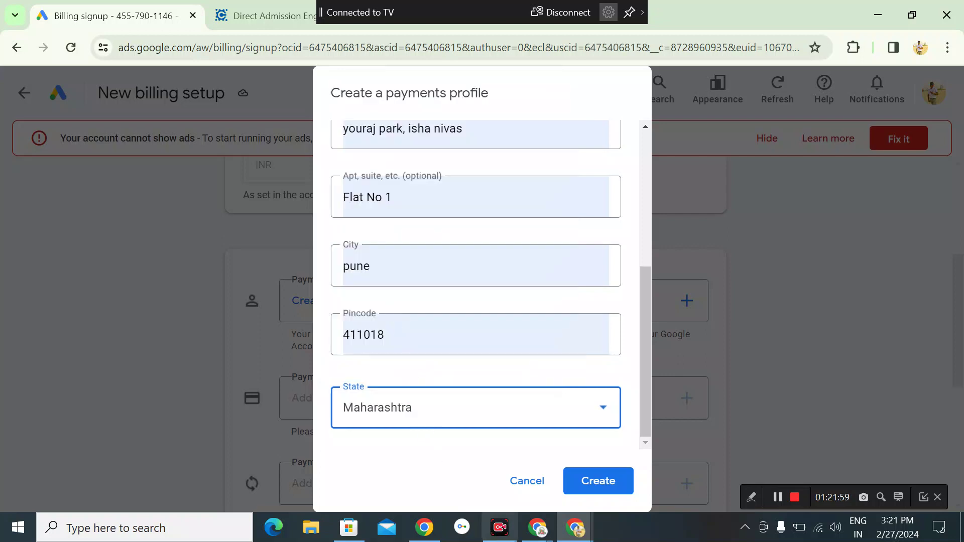
# Create the payments profile
pyautogui.click(575, 489)
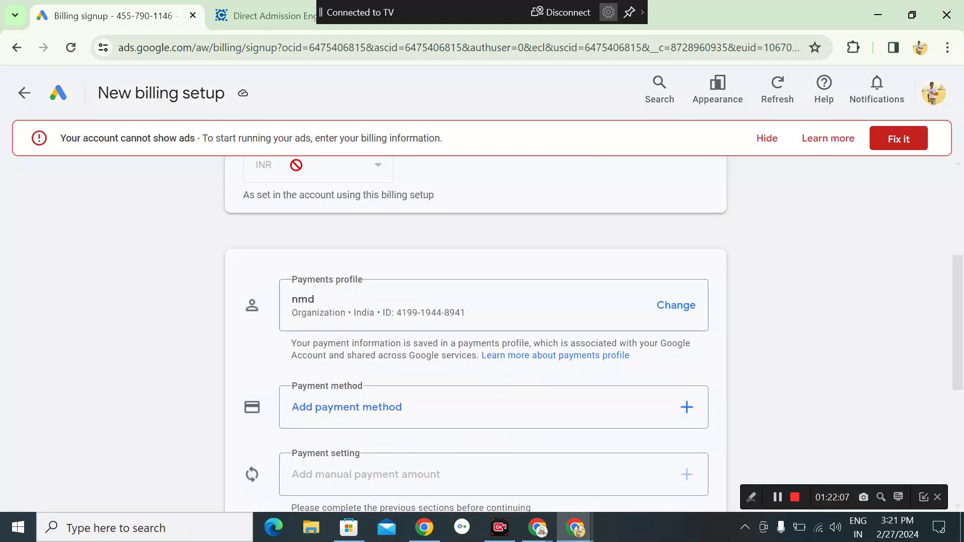
pyautogui.scroll(-4, 457, 311)
pyautogui.scroll(-1, 457, 317)
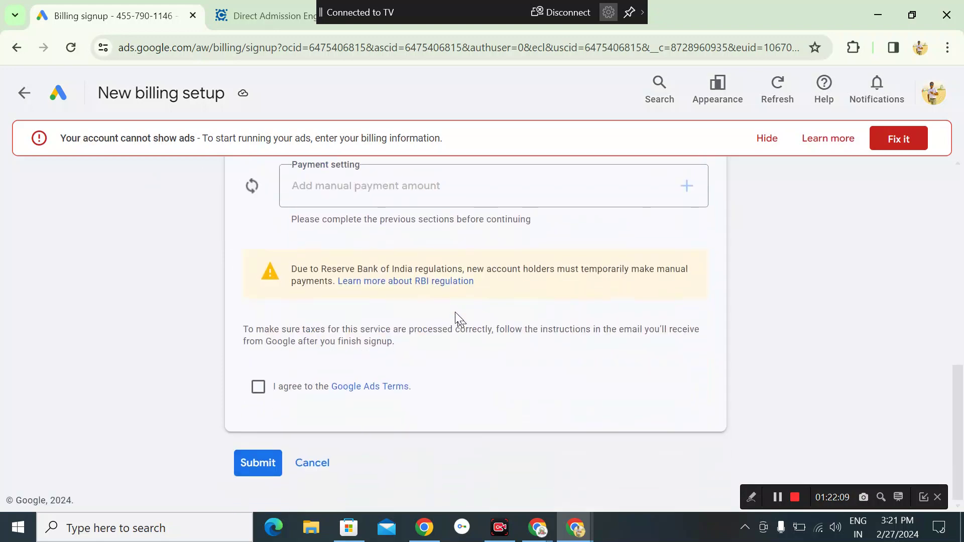
pyautogui.scroll(2, 429, 290)
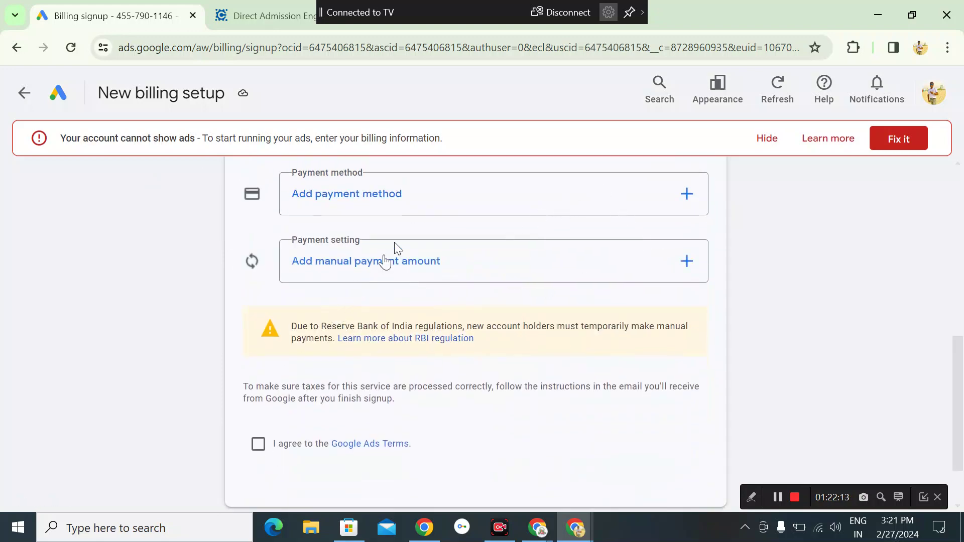
# Add a Visa credit card with its number, expiry date and security code
pyautogui.click(466, 211)
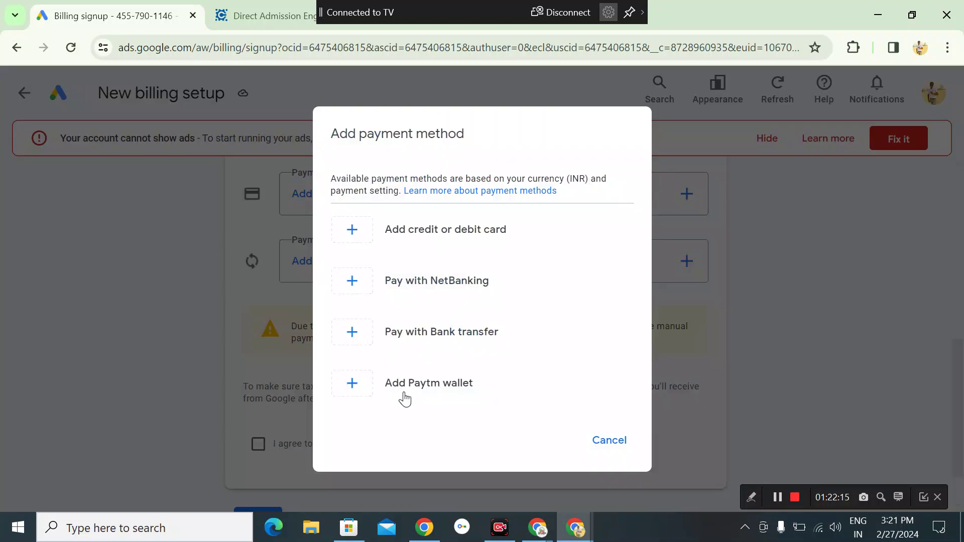
pyautogui.click(441, 243)
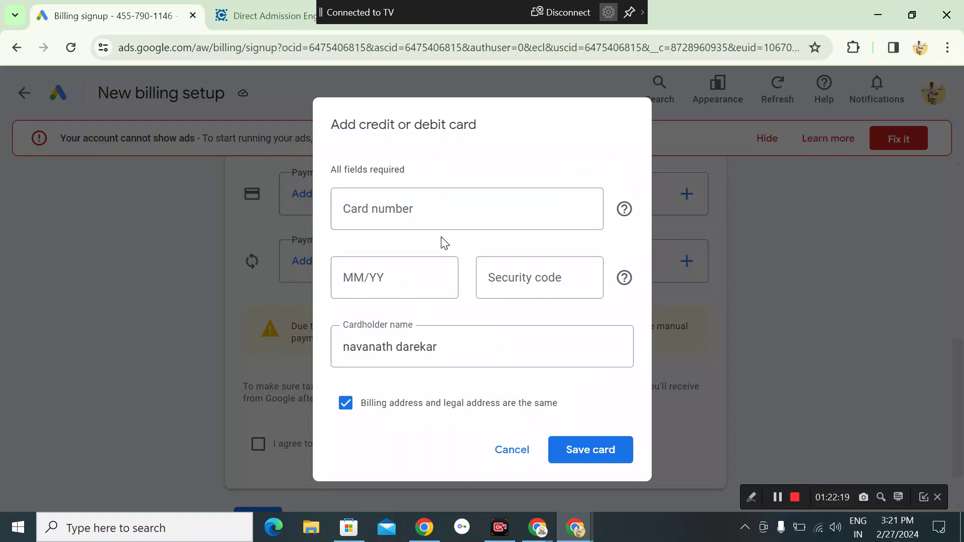
pyautogui.click(400, 209)
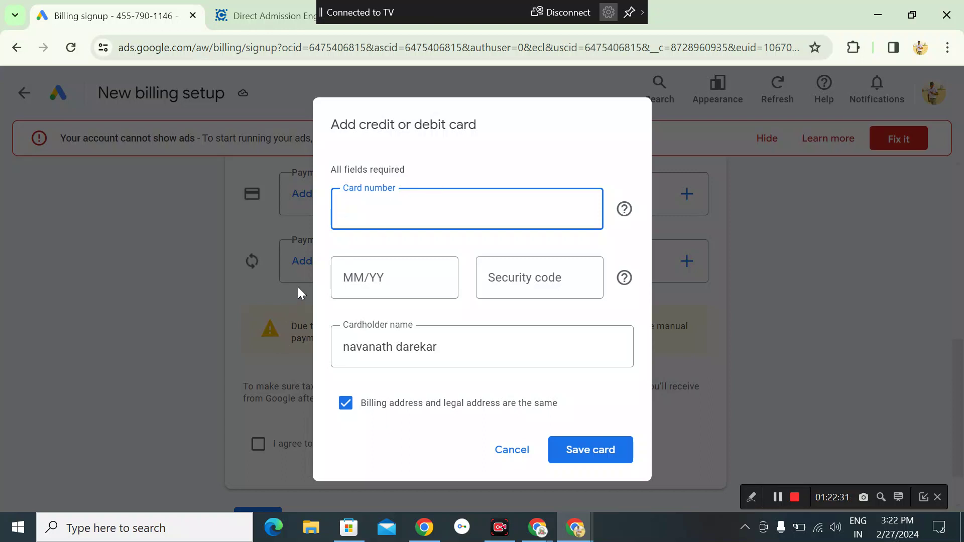
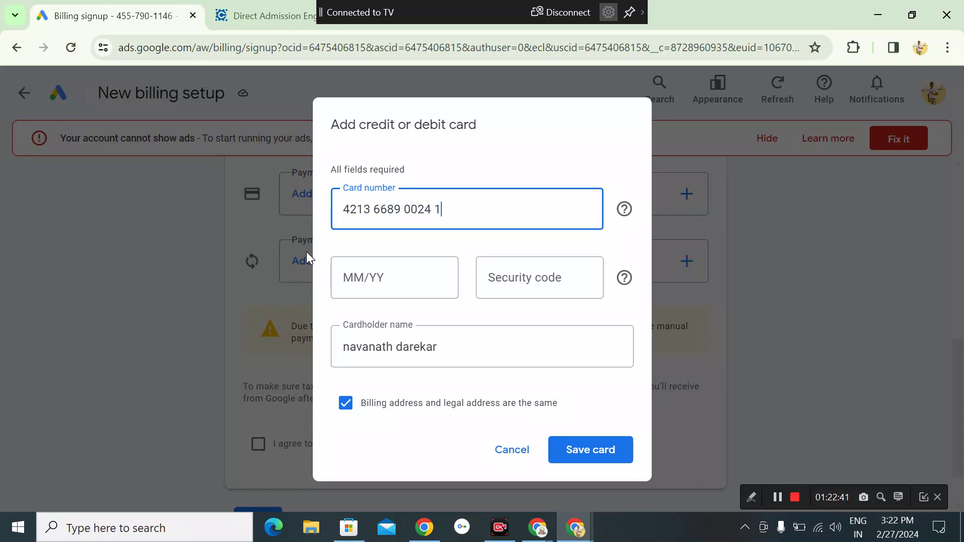
pyautogui.press('Tab')
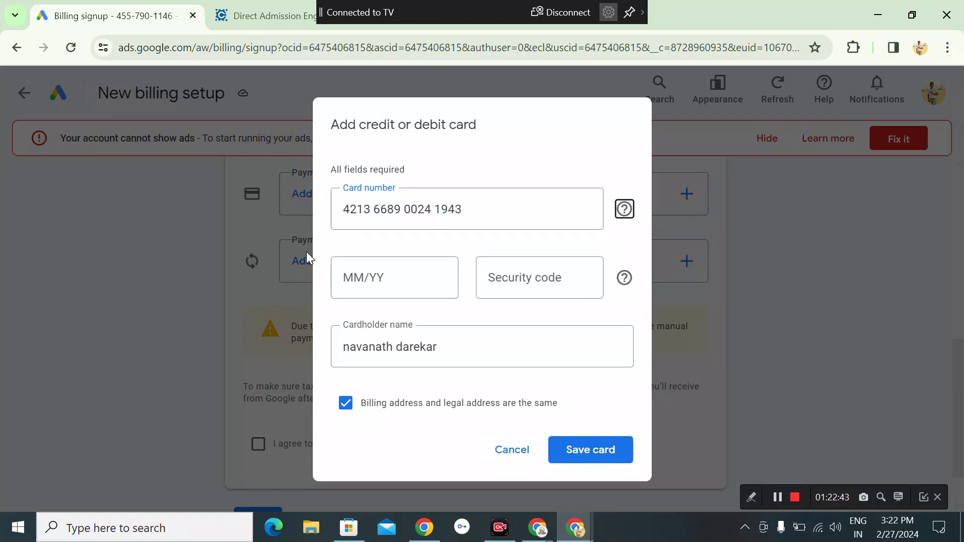
pyautogui.click(360, 278)
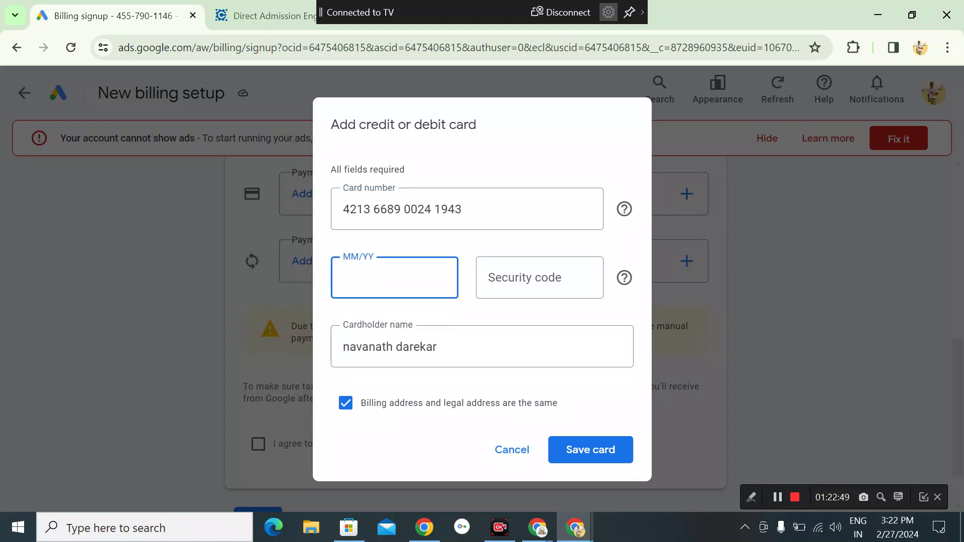
pyautogui.write('05/27')
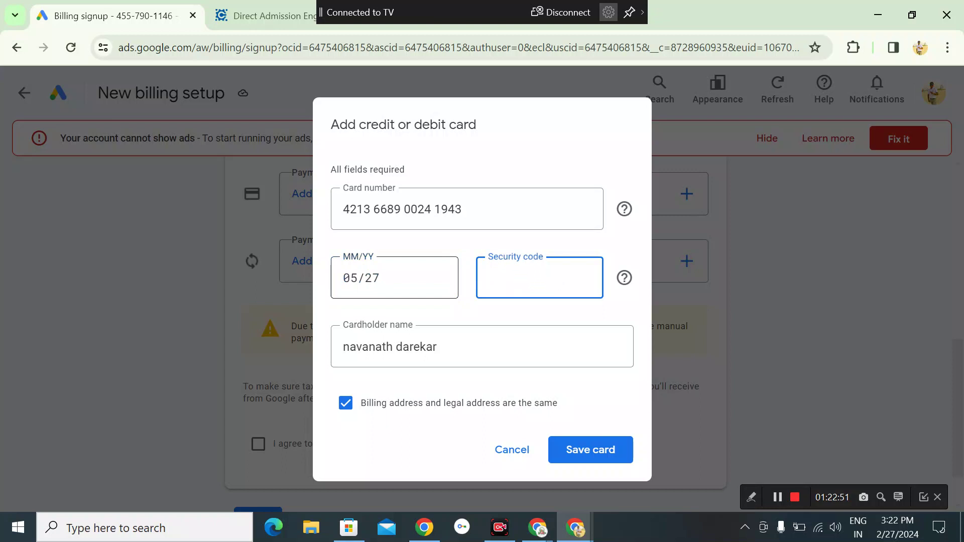
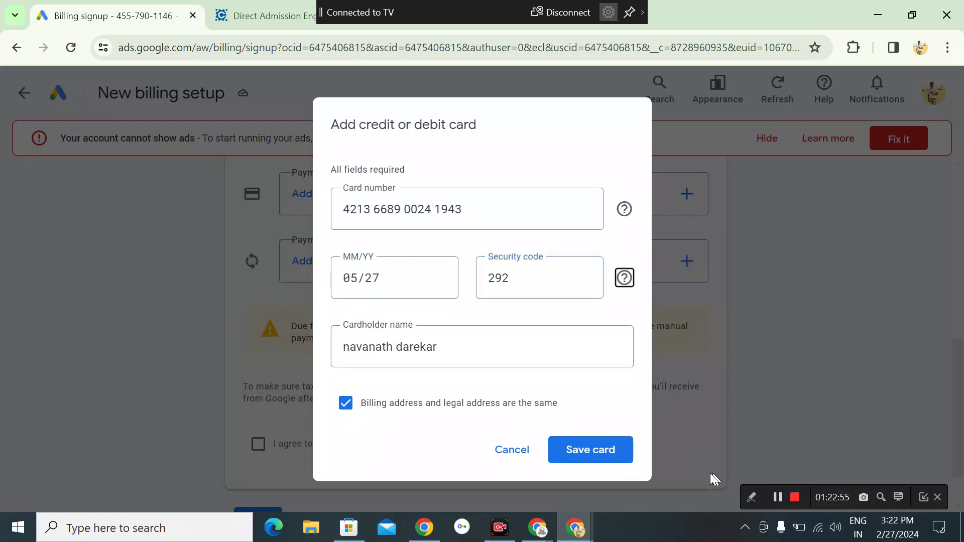
pyautogui.click(610, 444)
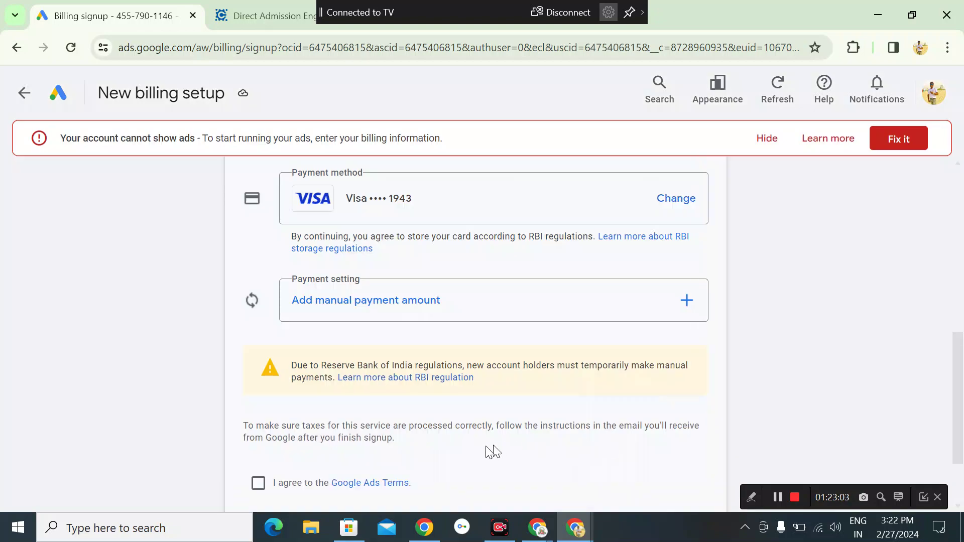
# Agree to the Google Ads Terms, keeping the Visa card as payment method
pyautogui.scroll(-2, 487, 413)
pyautogui.scroll(3, 472, 420)
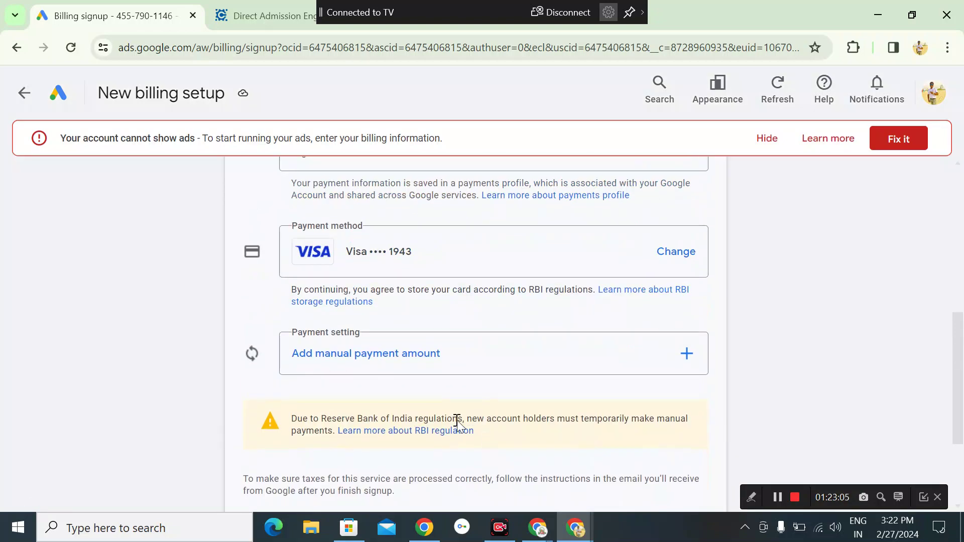
pyautogui.scroll(-3, 456, 422)
pyautogui.click(258, 387)
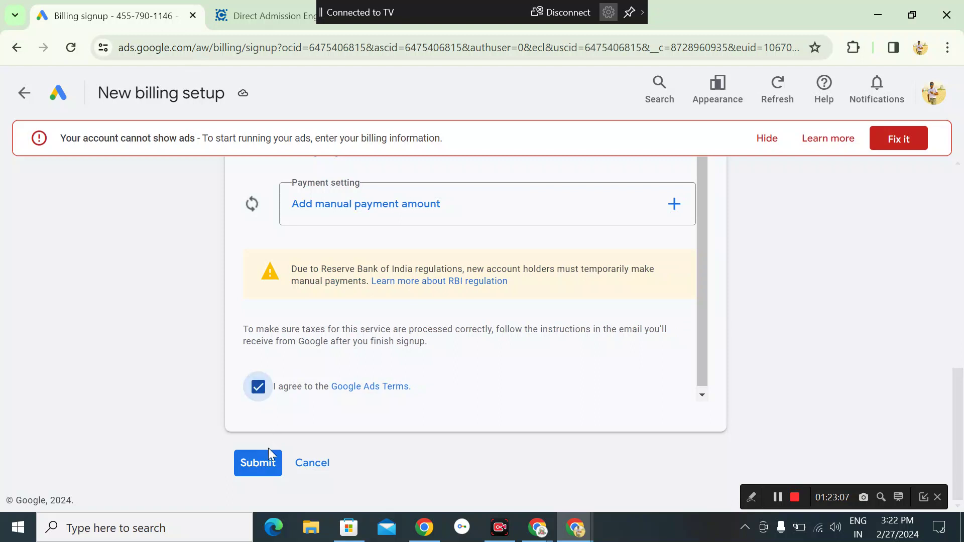
pyautogui.click(269, 467)
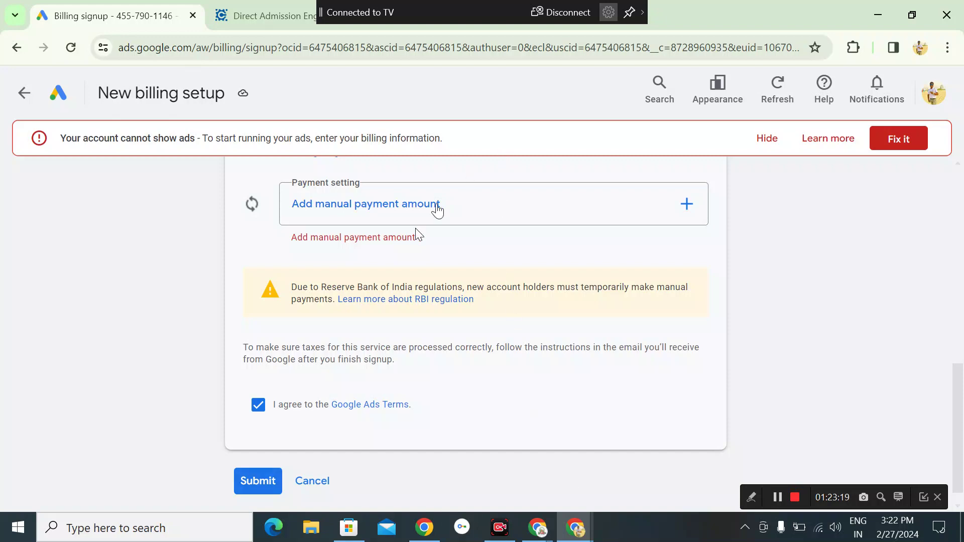
pyautogui.scroll(5, 437, 208)
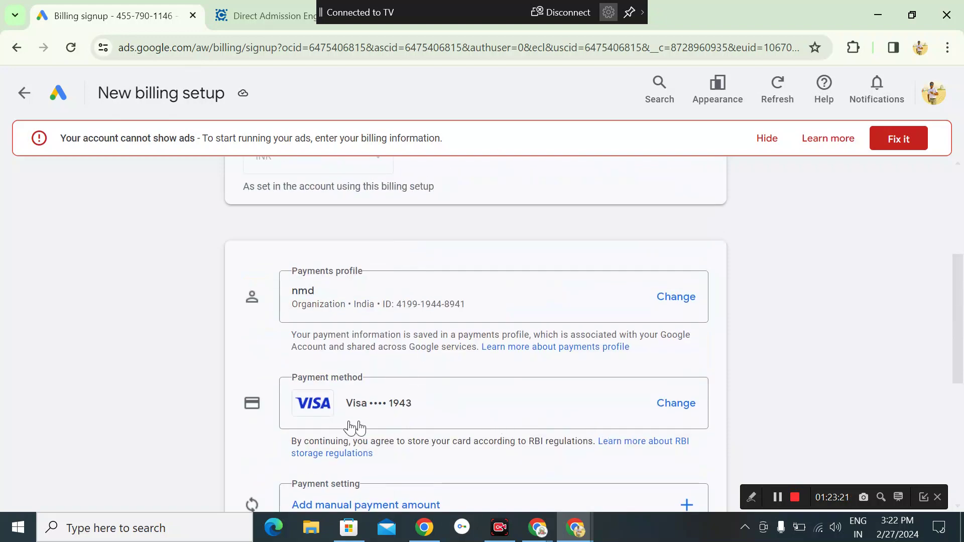
pyautogui.click(379, 407)
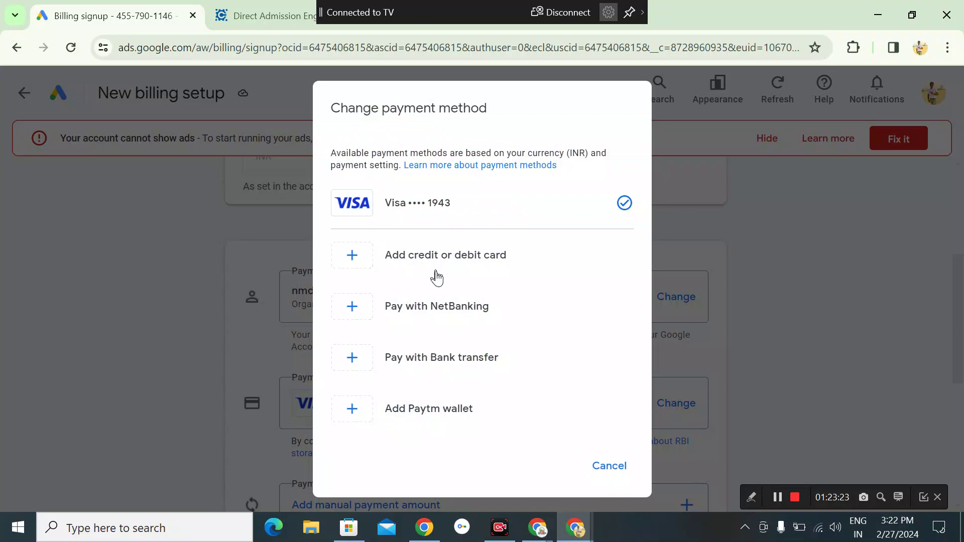
pyautogui.click(472, 208)
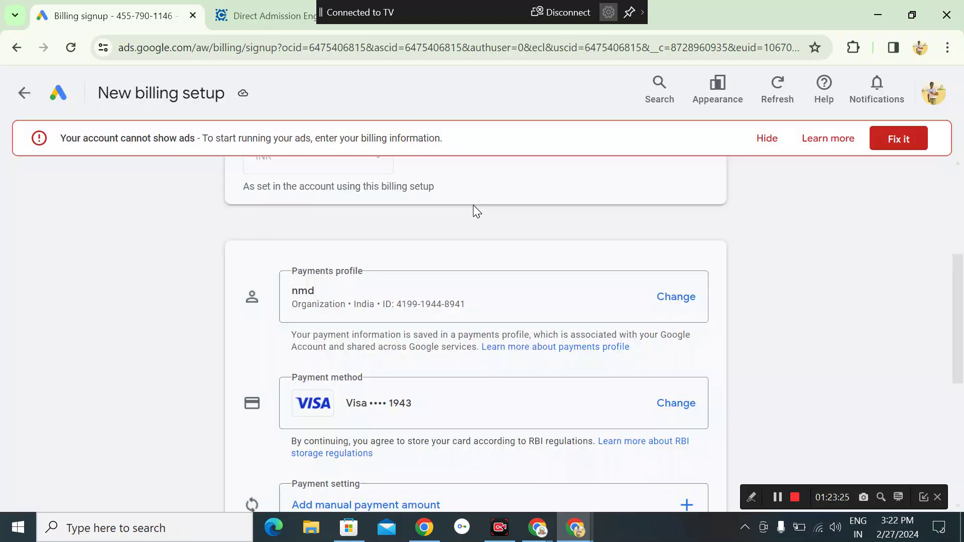
# Set a ₹500 manual payment amount
pyautogui.scroll(-4, 496, 259)
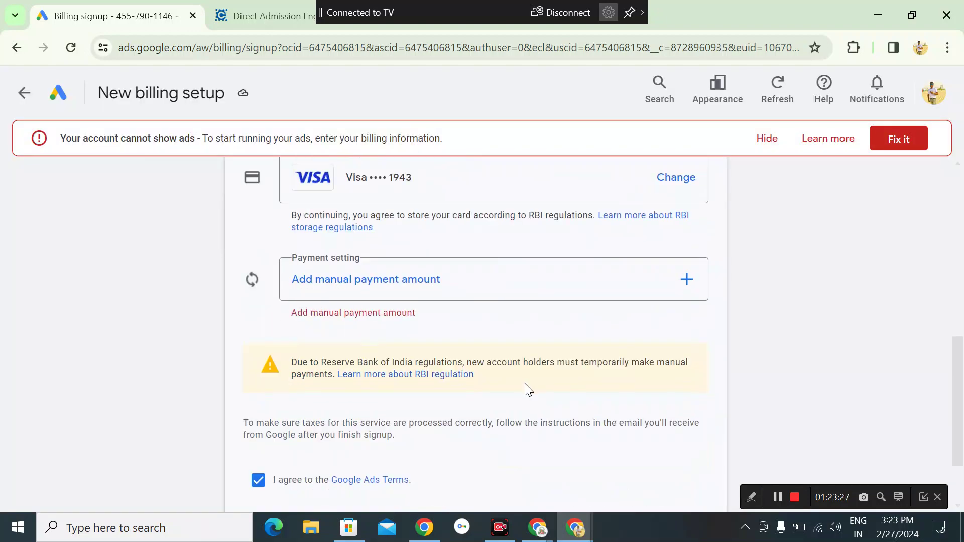
pyautogui.click(481, 284)
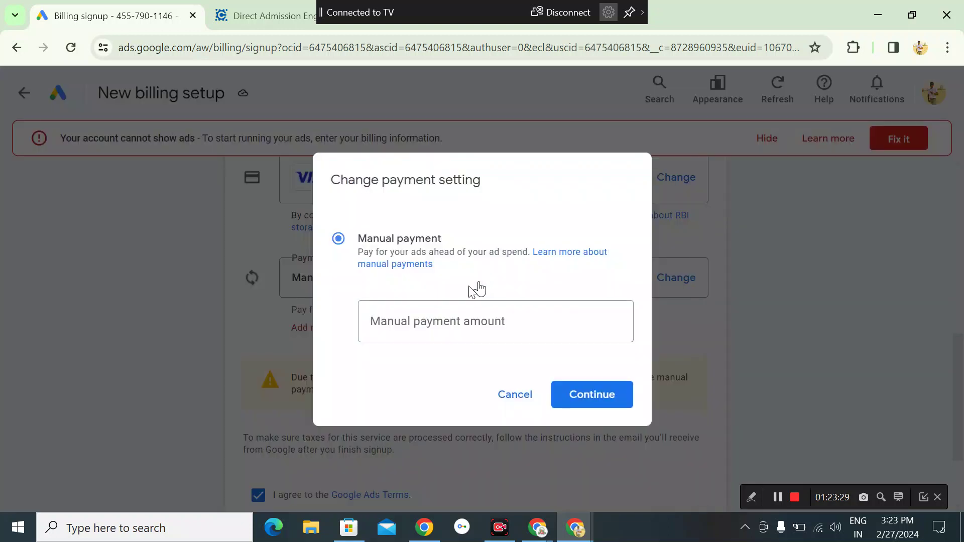
pyautogui.write('500')
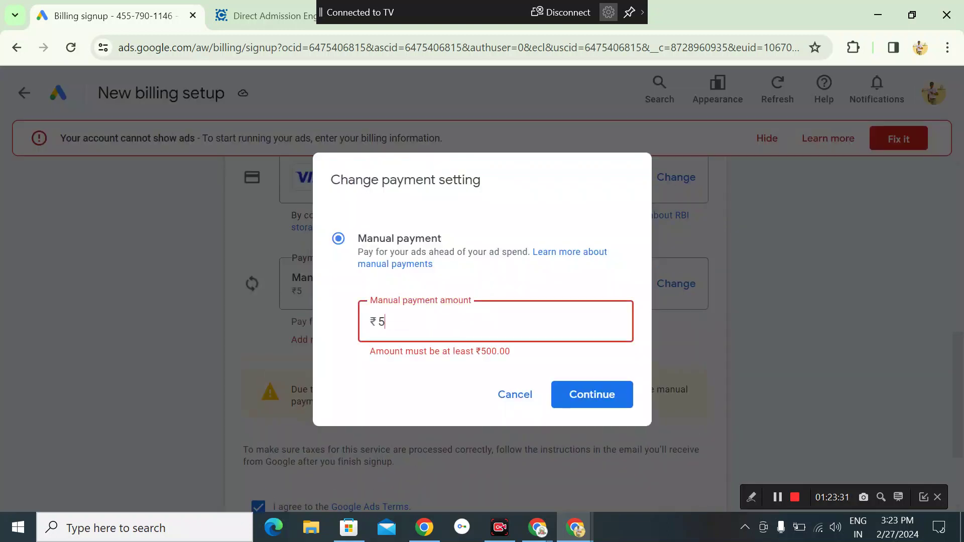
pyautogui.click(600, 401)
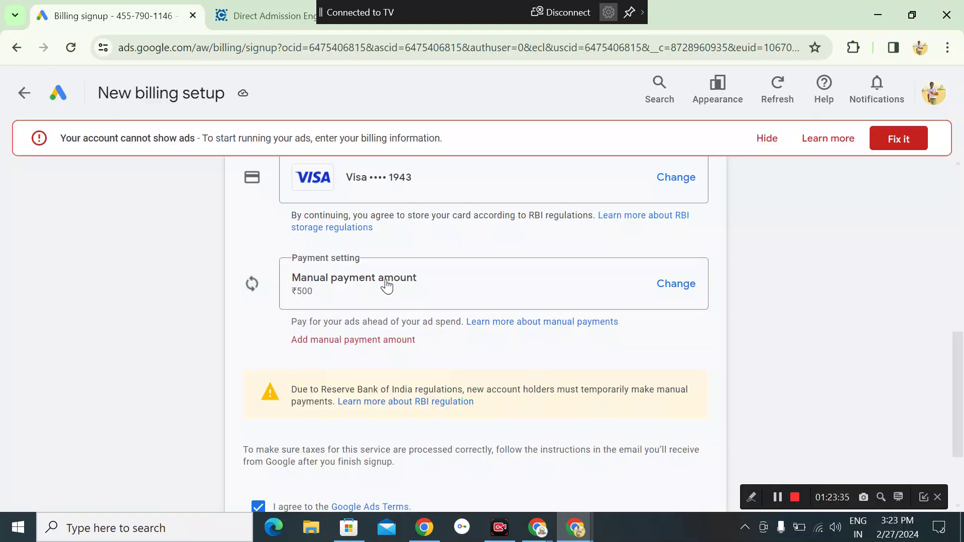
pyautogui.scroll(-2, 444, 323)
pyautogui.scroll(-1, 446, 327)
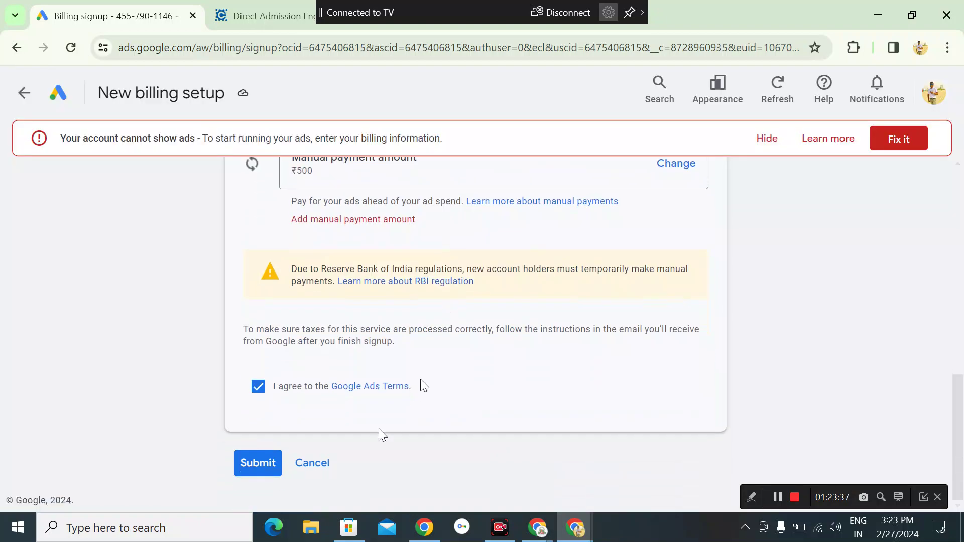
# Submit the billing setup and continue to the bank's Visa 3D Secure verification page
pyautogui.click(256, 464)
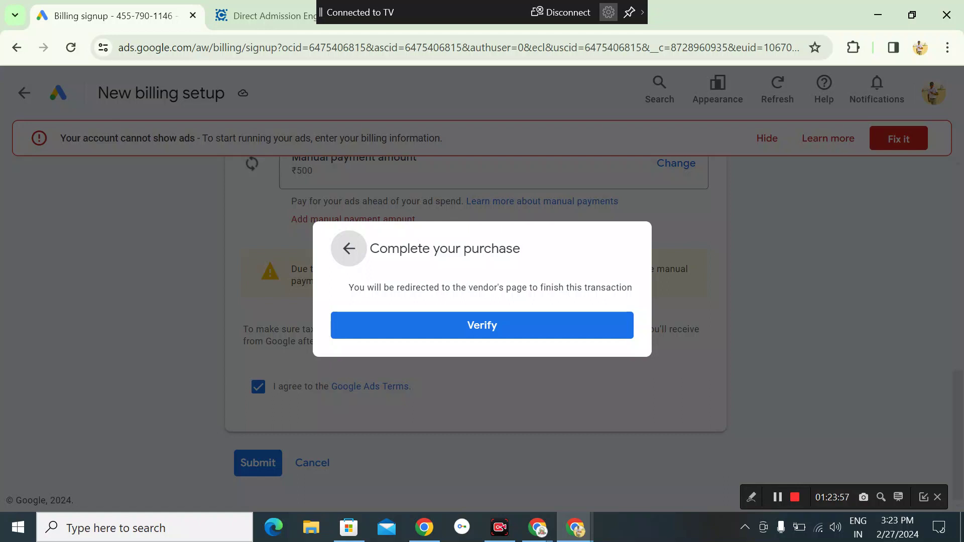
pyautogui.click(442, 325)
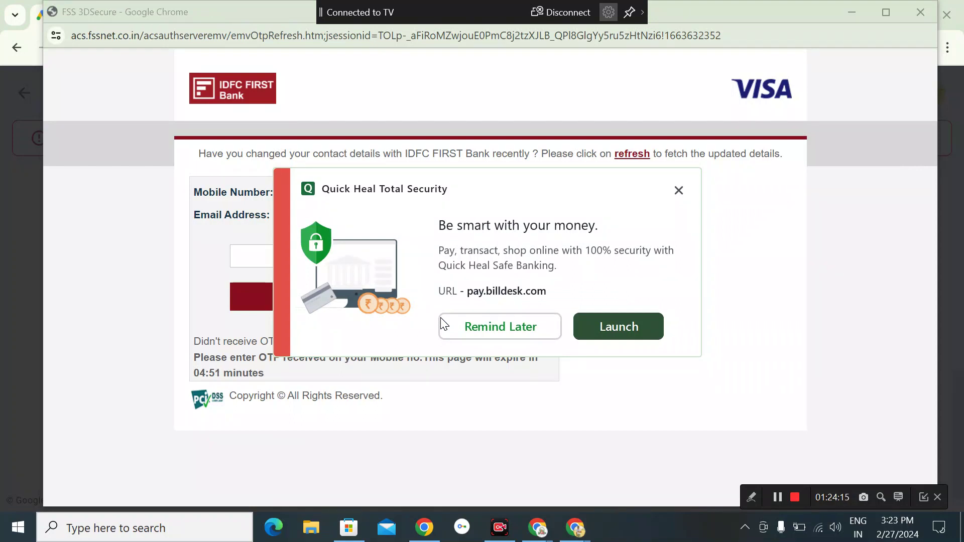
# Dismiss the Quick Heal popup and authorise the Rs.500.00 payment with the mobile OTP
pyautogui.click(679, 190)
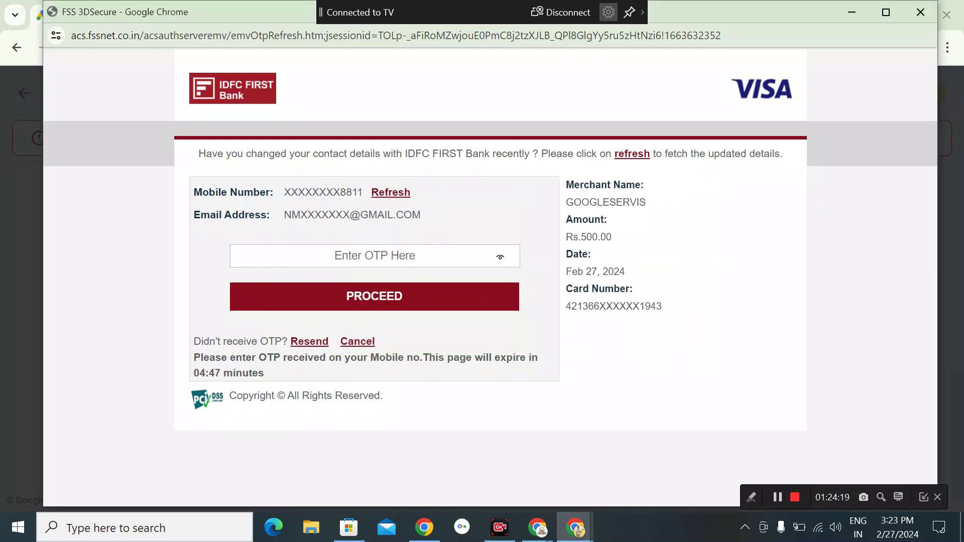
pyautogui.click(375, 256)
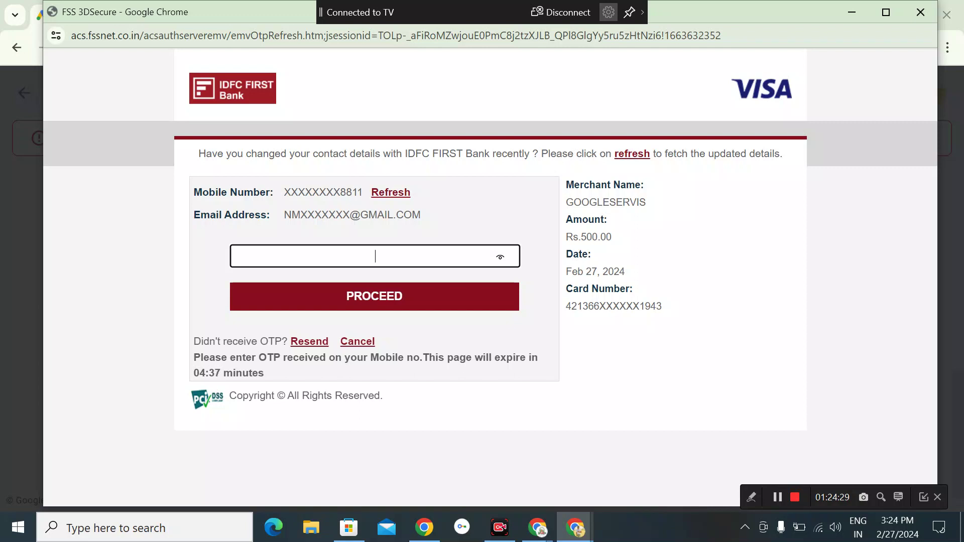
pyautogui.write('11••••')
pyautogui.click(328, 304)
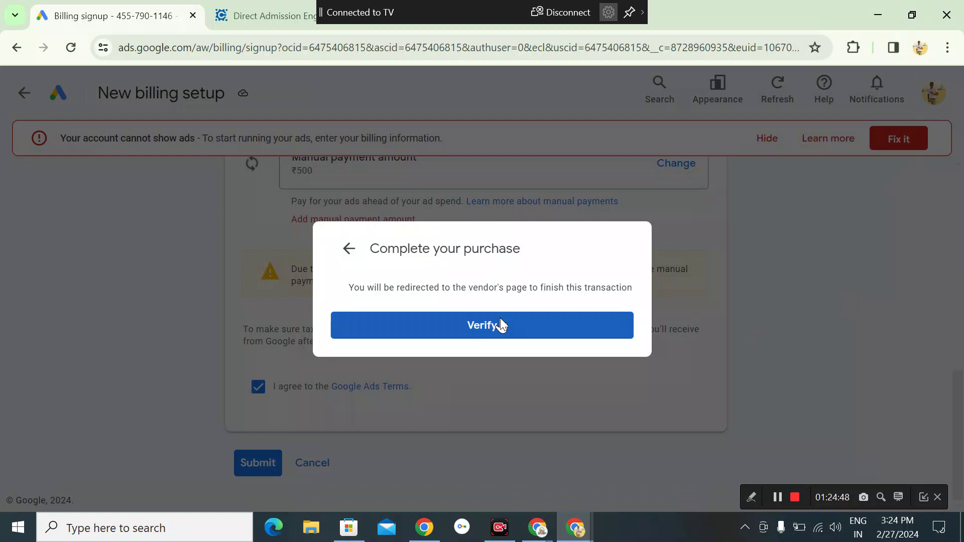
# Close the finished payment window and the billing Summary introduction
pyautogui.click(499, 324)
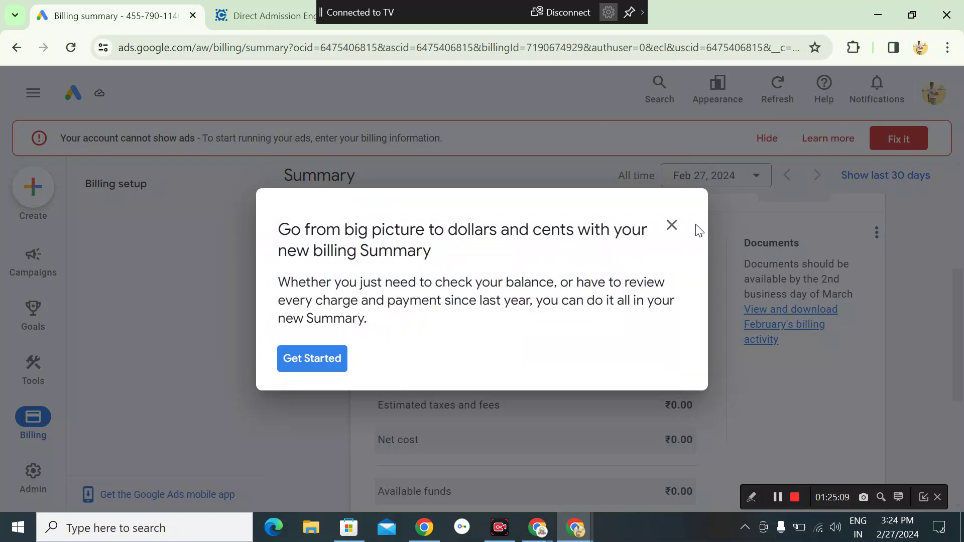
pyautogui.click(674, 230)
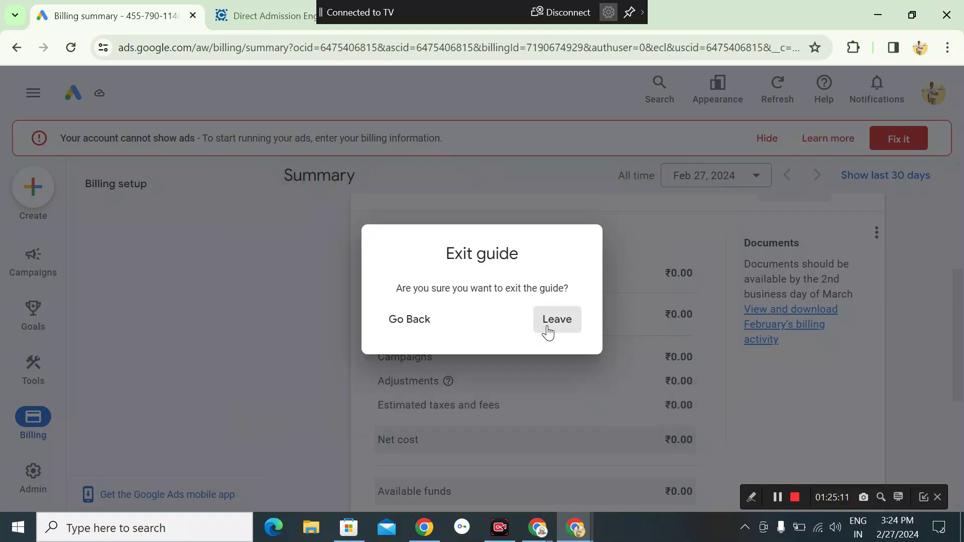